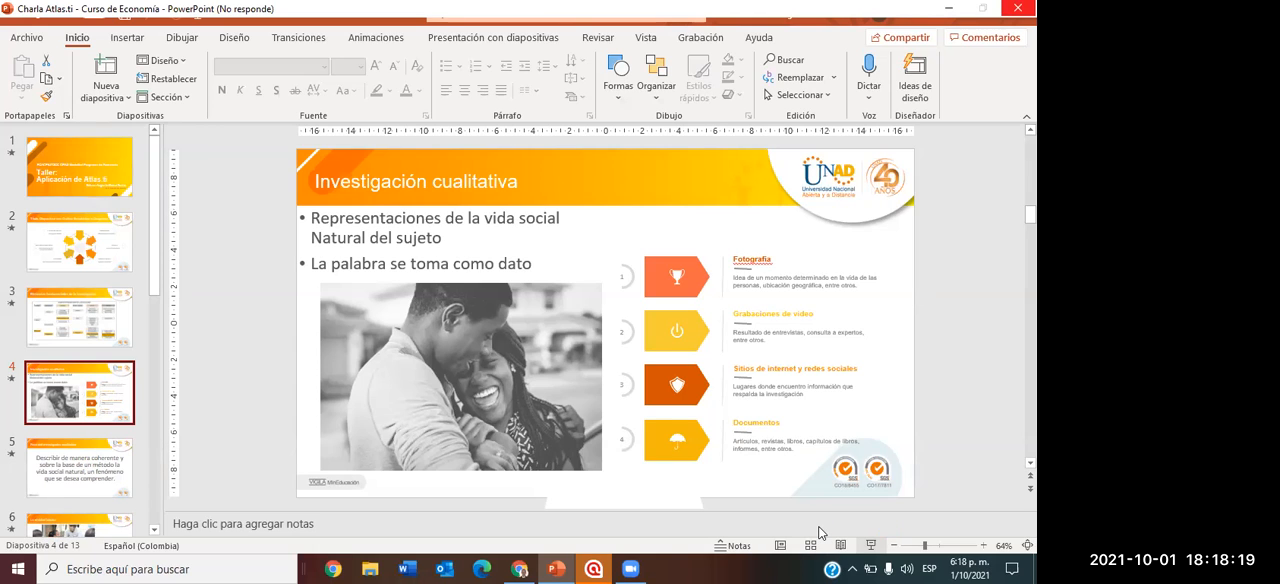
Switch to Google Chrome and search Google for "idroo" in a new tab.
click(520, 569)
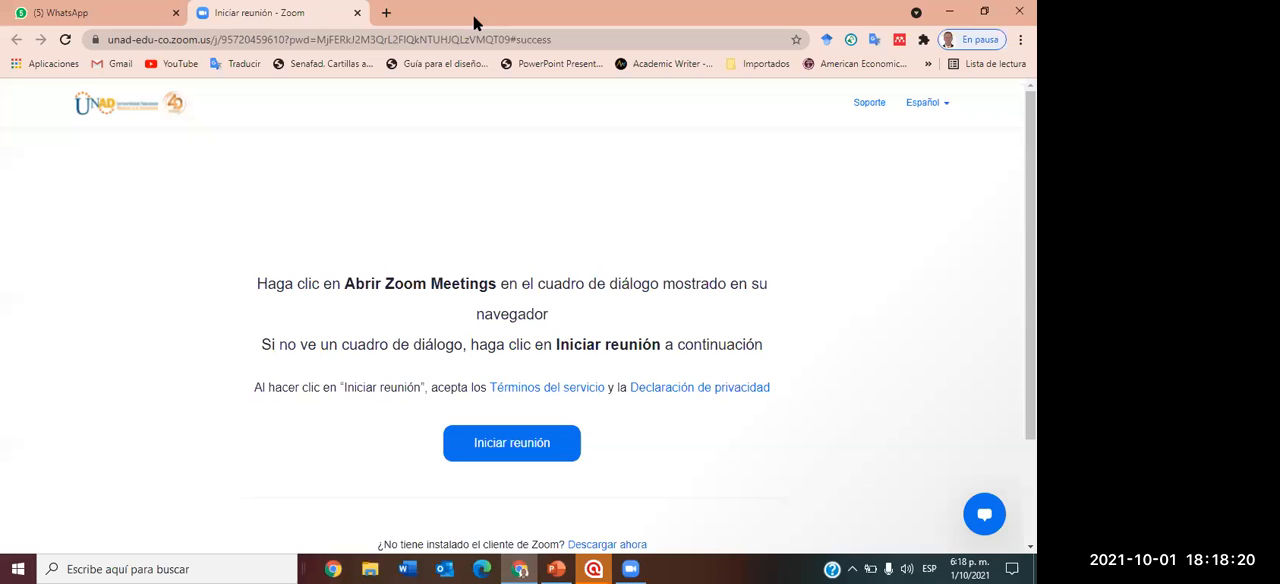
click(387, 14)
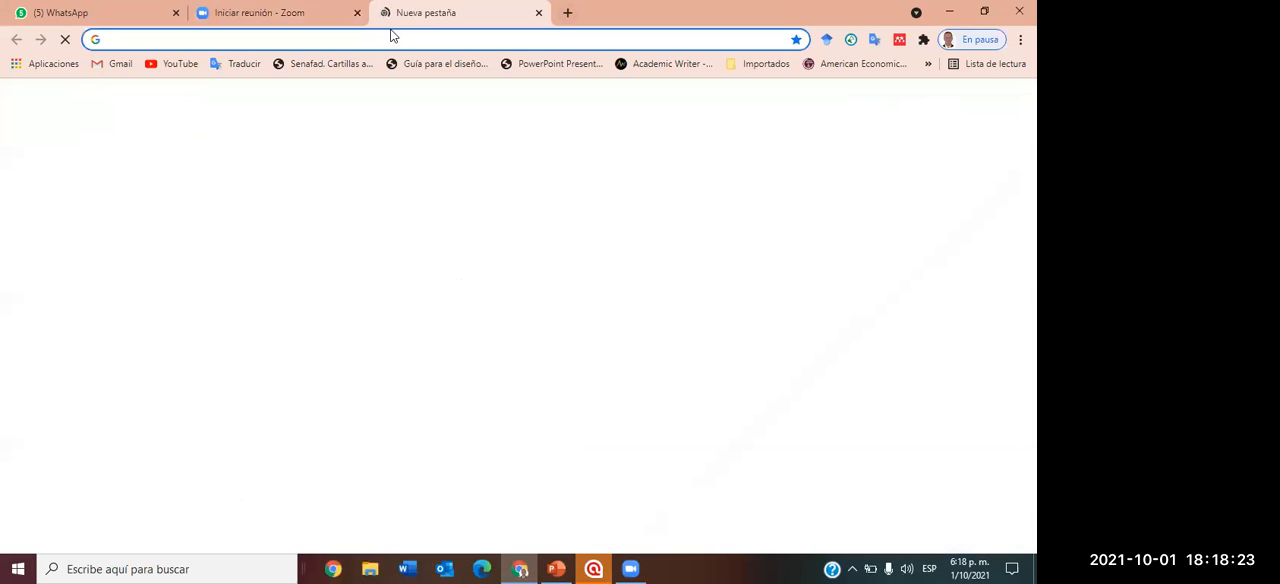
text(idrro)
key(Return)
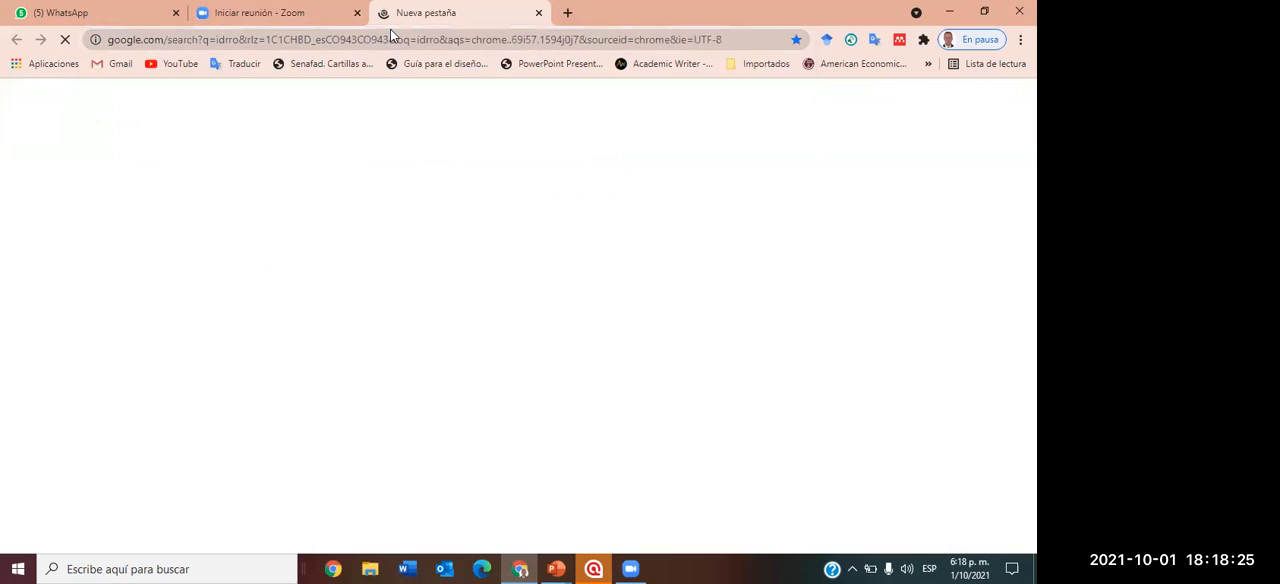
click(391, 43)
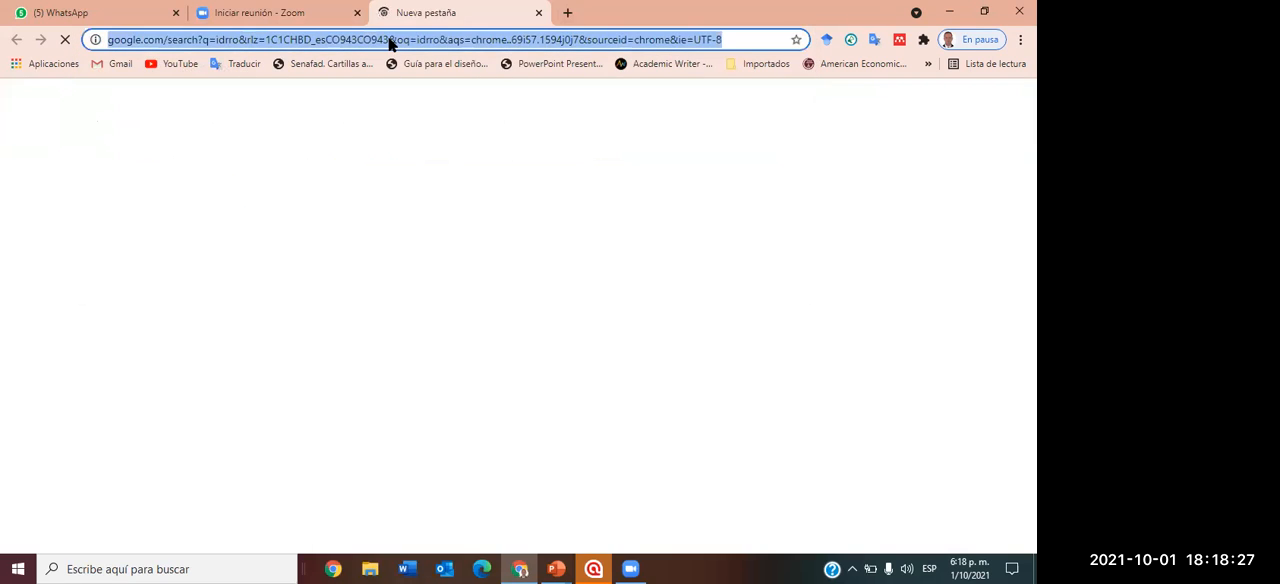
text(idroo)
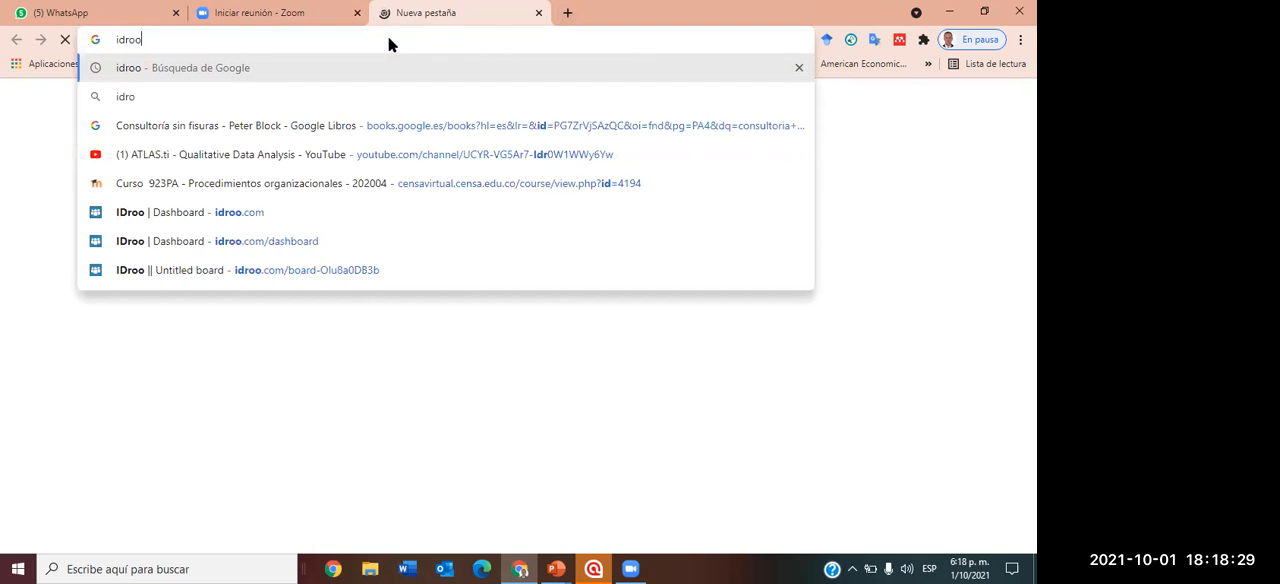
key(Return)
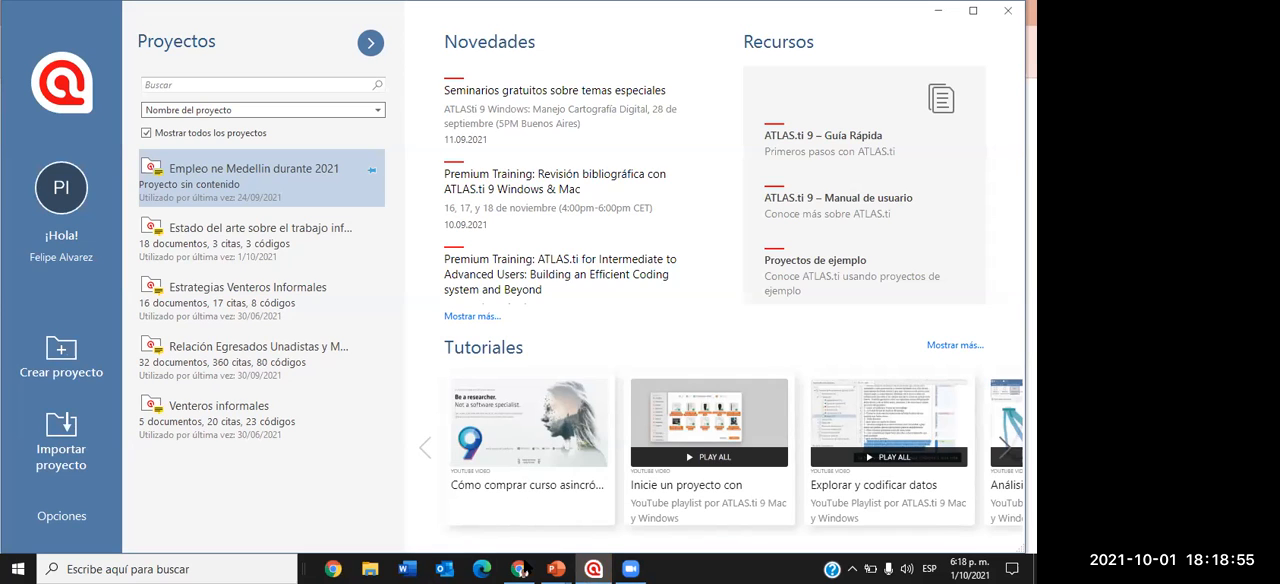
Switch back to Chrome to check the loading search tab, and minimize the "Charla Atlas.ti - Curso de Economía" PowerPoint window.
mouse_move(519, 569)
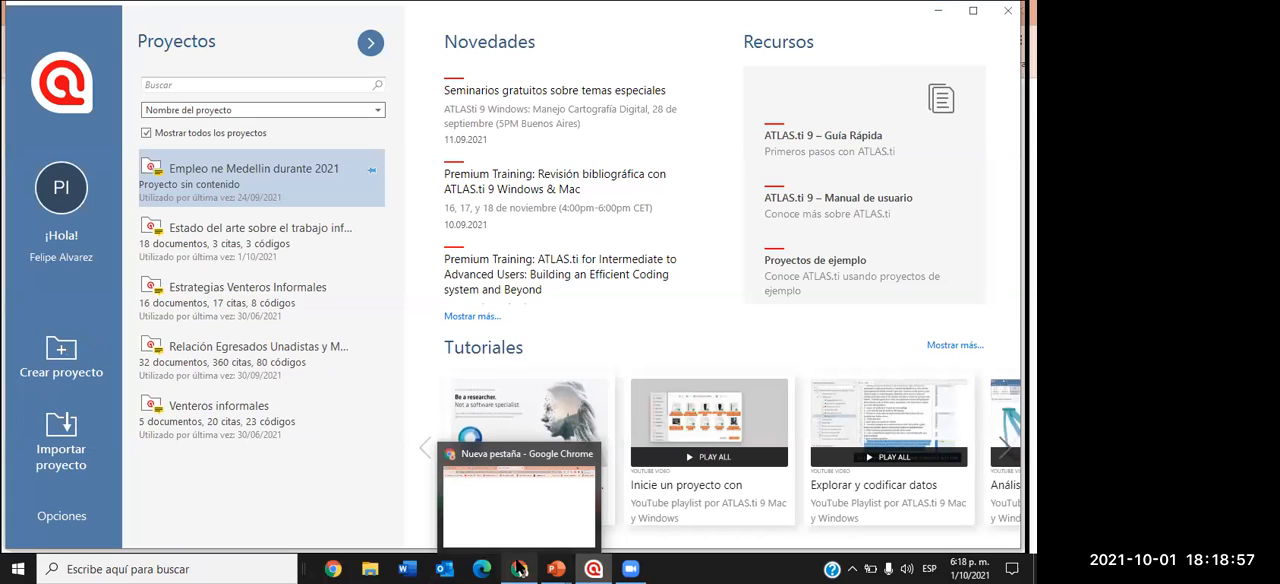
click(519, 569)
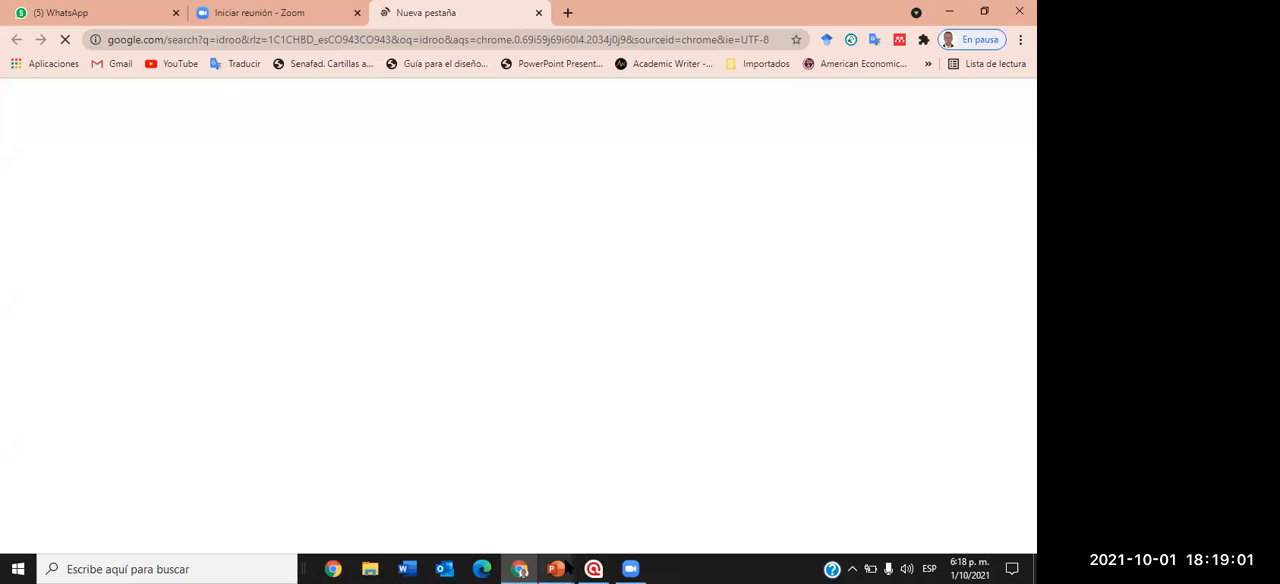
mouse_move(566, 571)
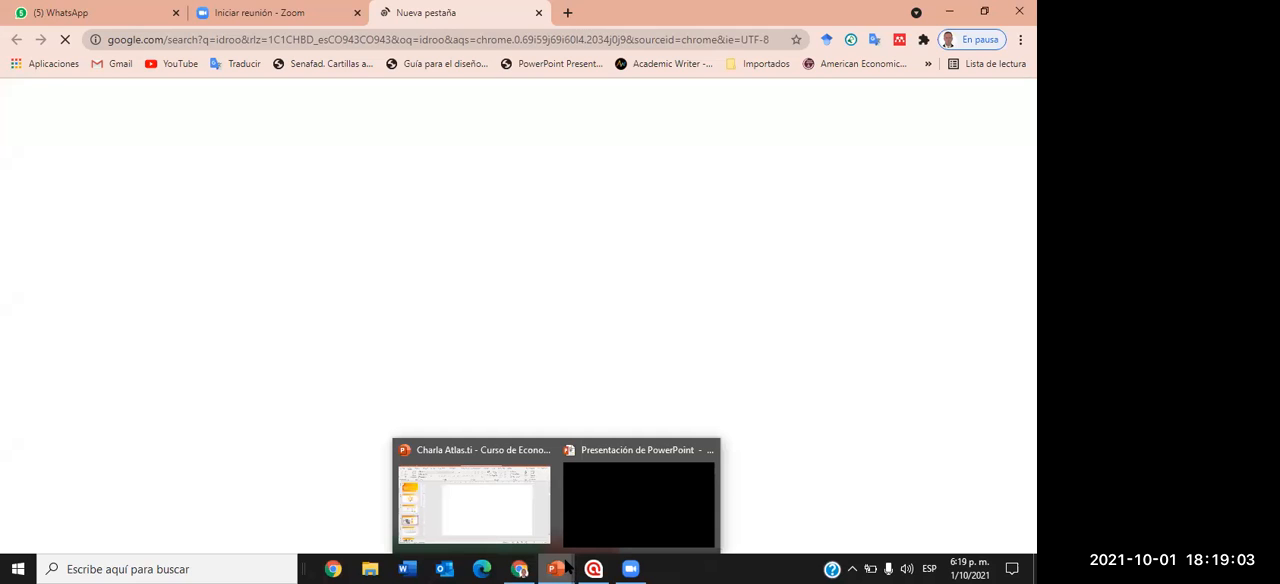
click(495, 502)
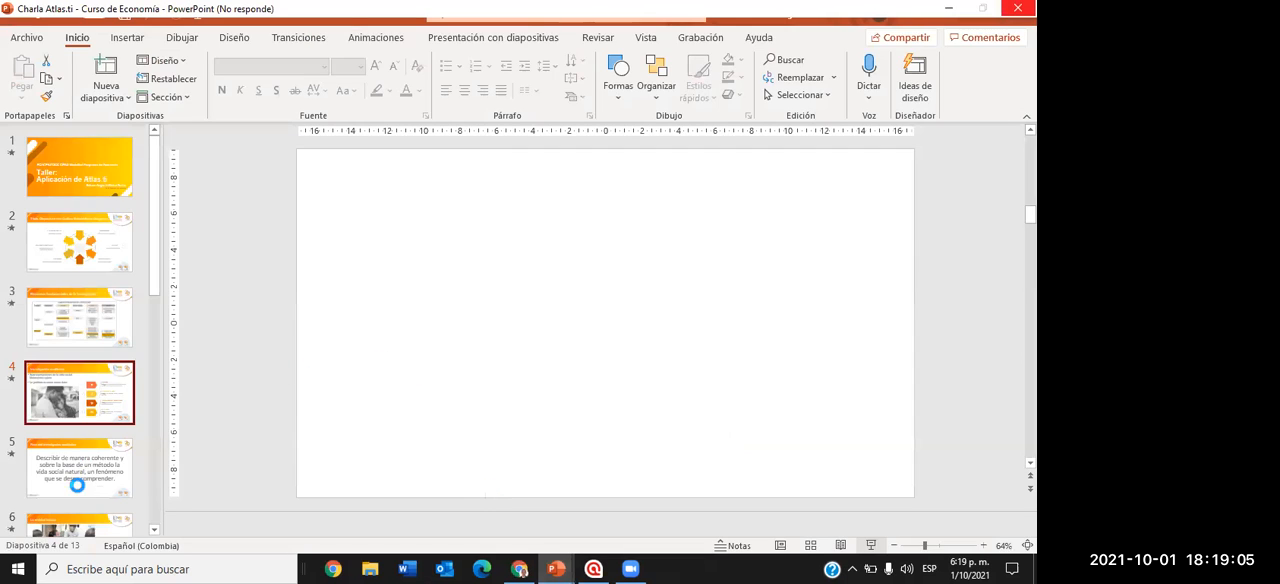
click(948, 8)
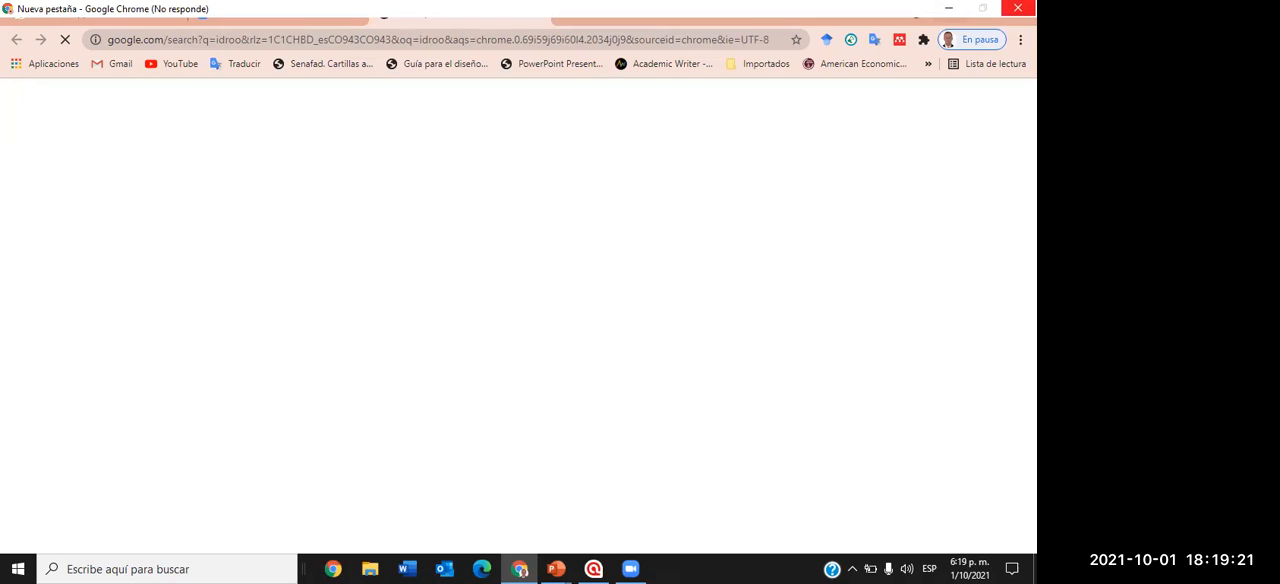
click(520, 568)
click(520, 568)
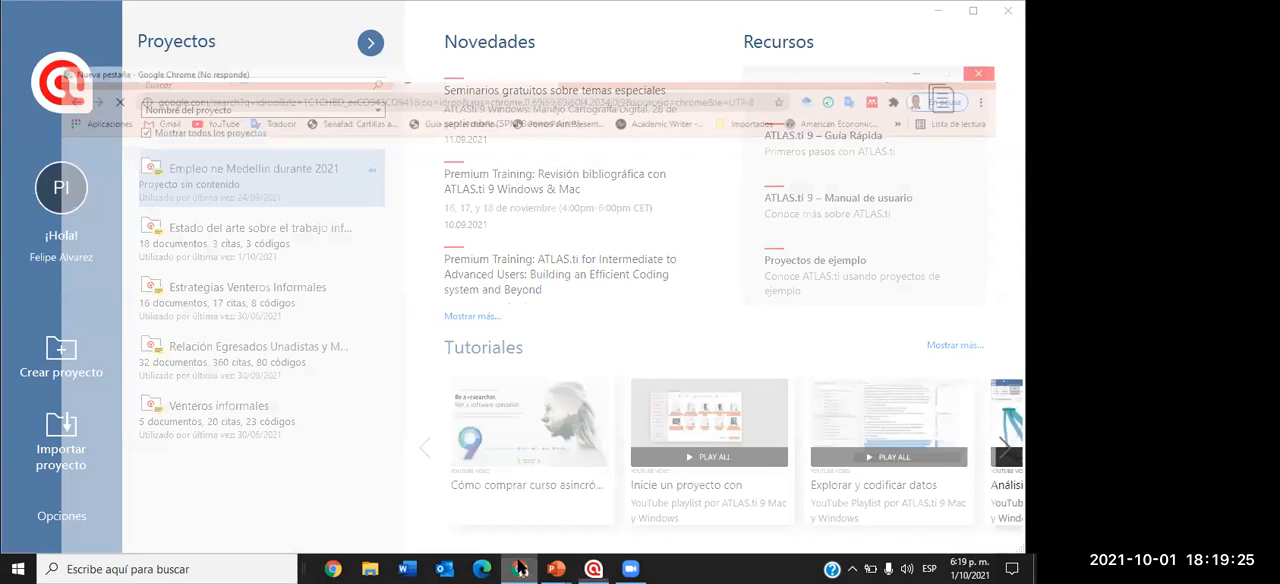
click(520, 568)
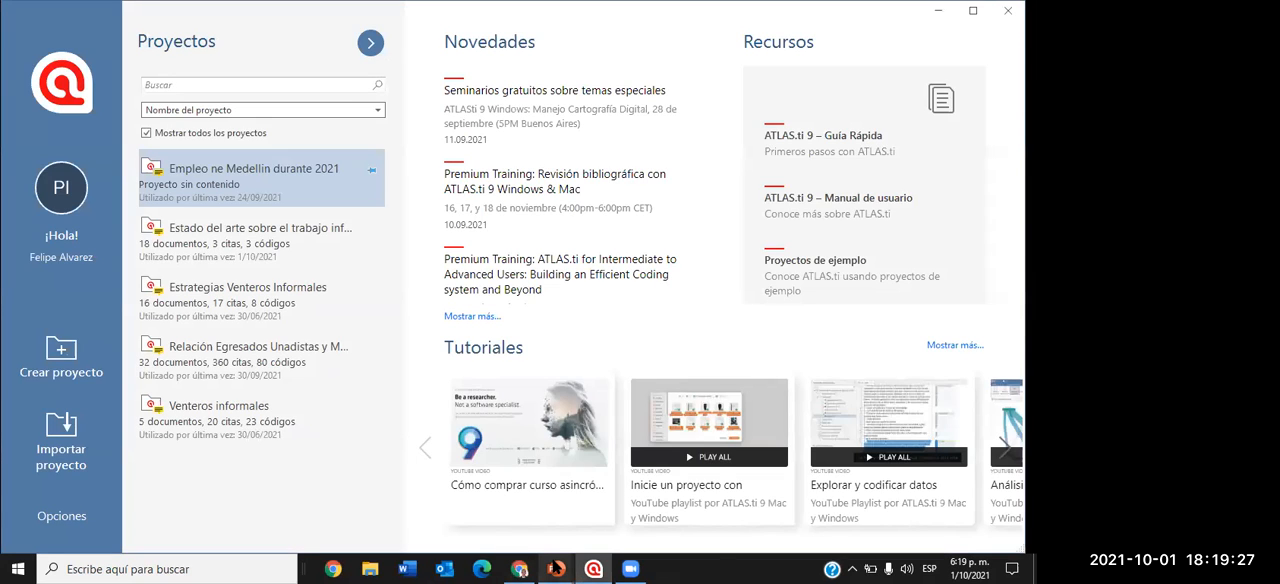
Close all open PowerPoint windows, including the "Charla Atlas.ti - Curso de Economía" file and its running slide show.
mouse_move(557, 568)
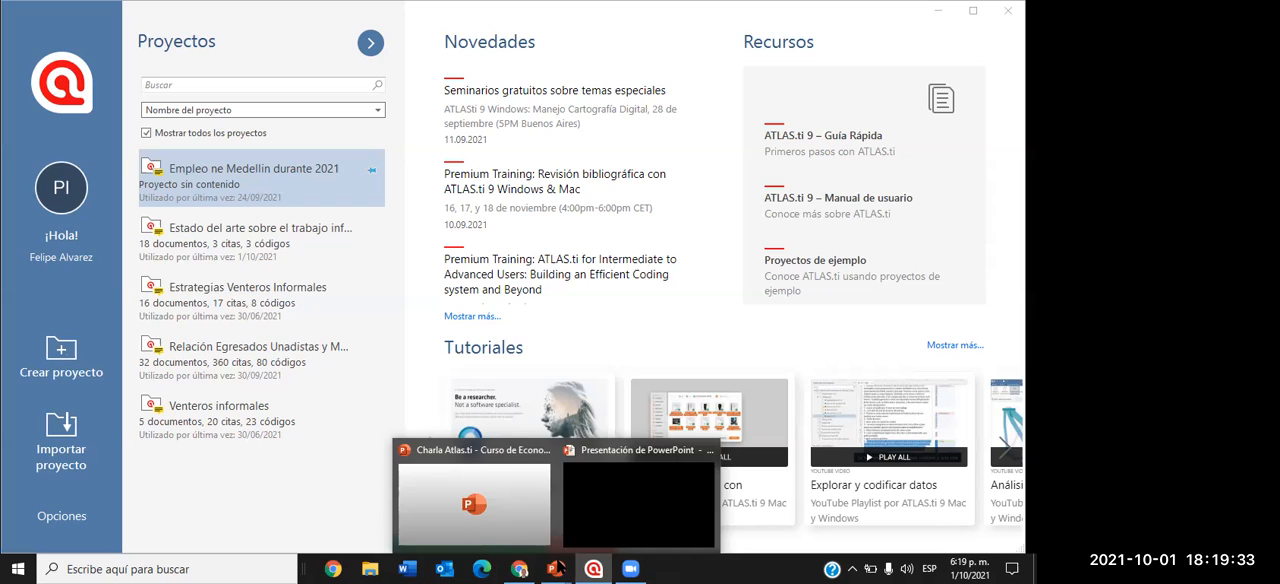
click(559, 568)
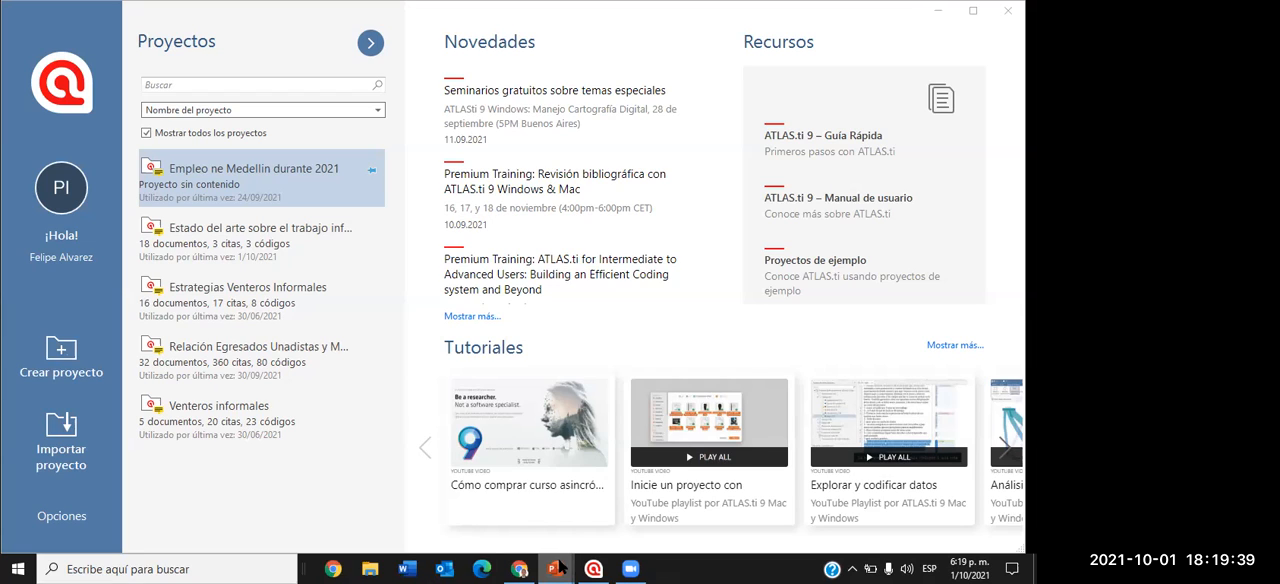
right_click(556, 568)
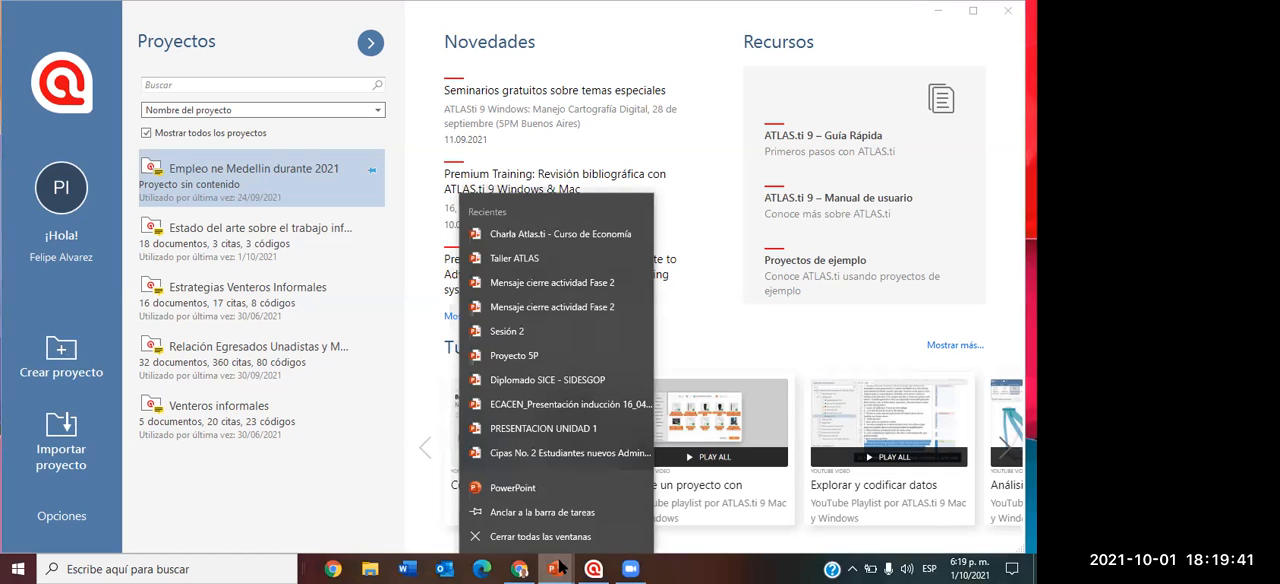
click(556, 536)
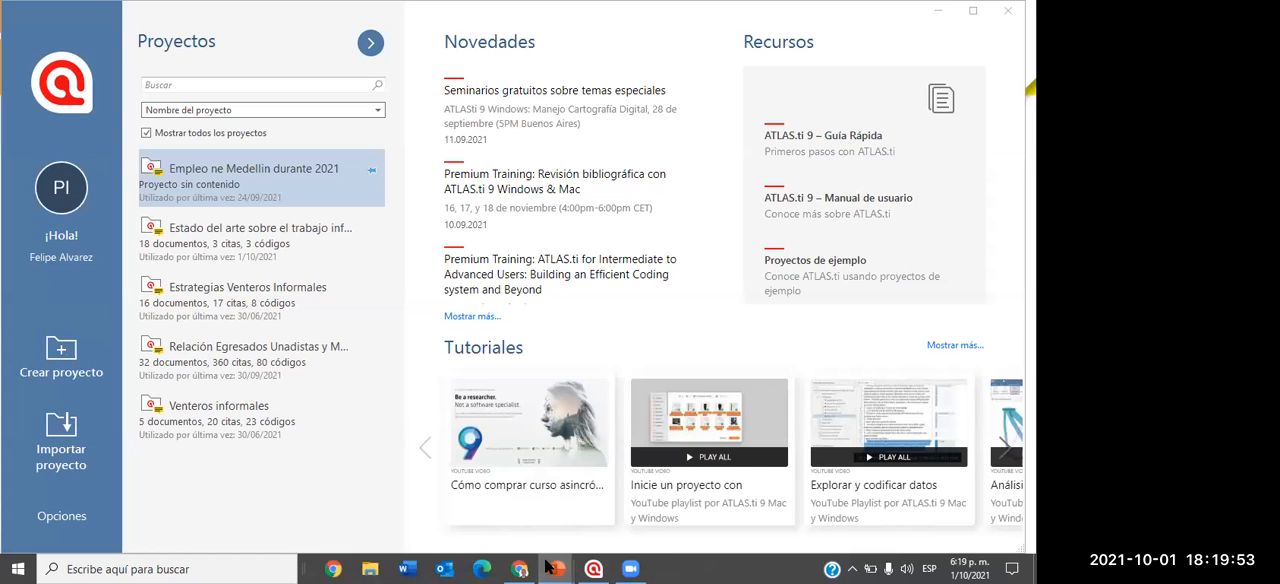
mouse_move(553, 567)
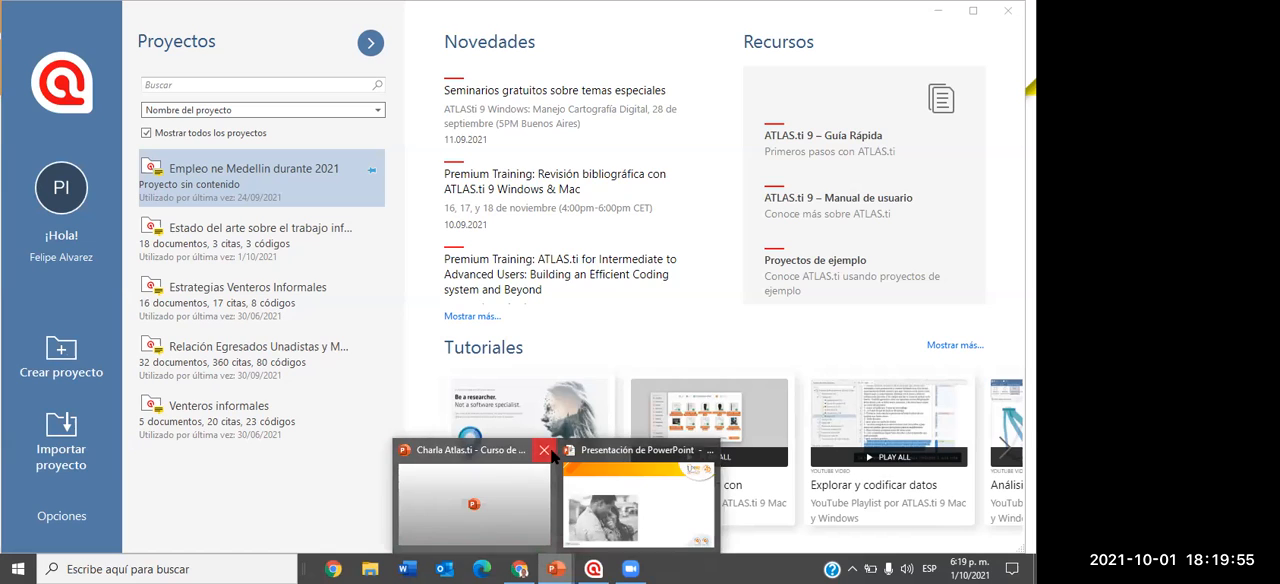
click(545, 453)
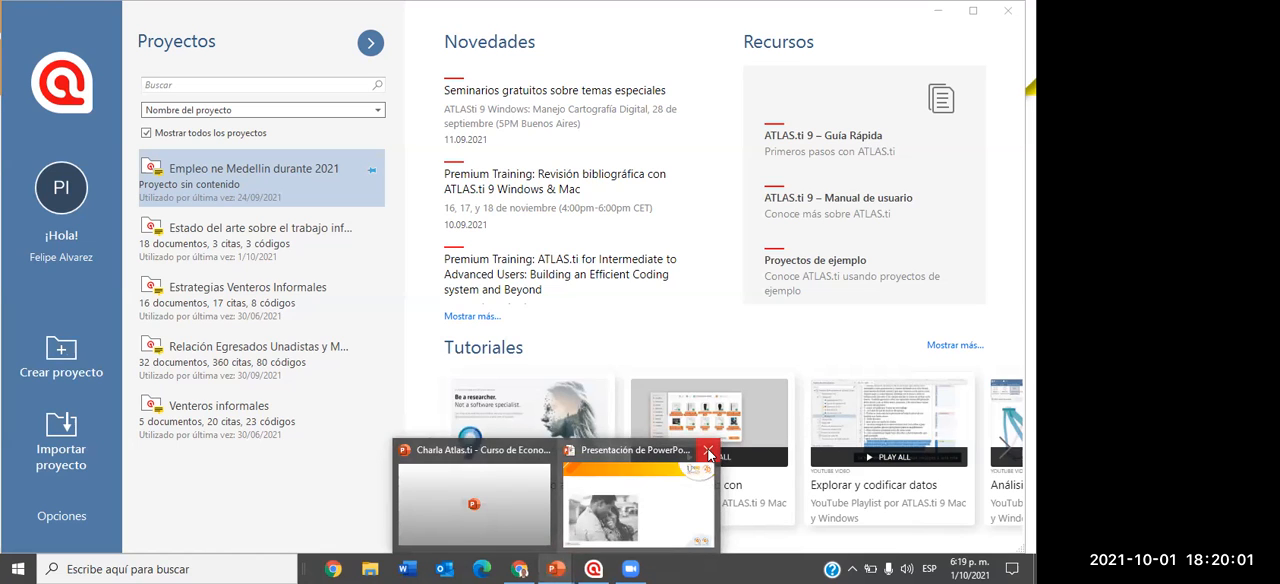
click(708, 453)
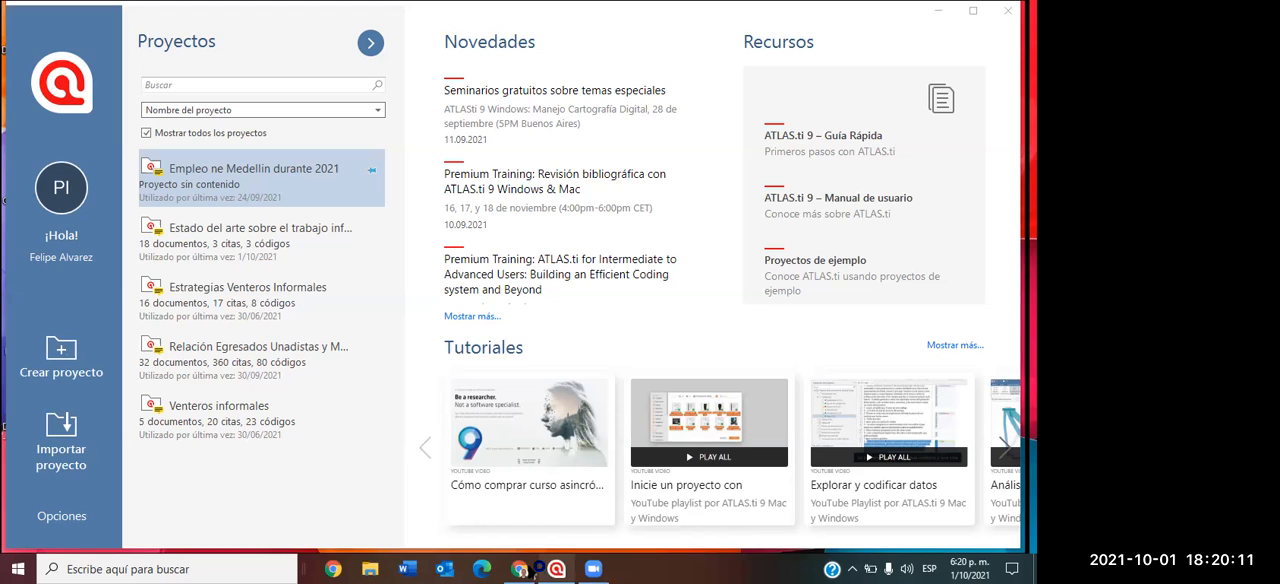
key(ctrl+shift+Escape)
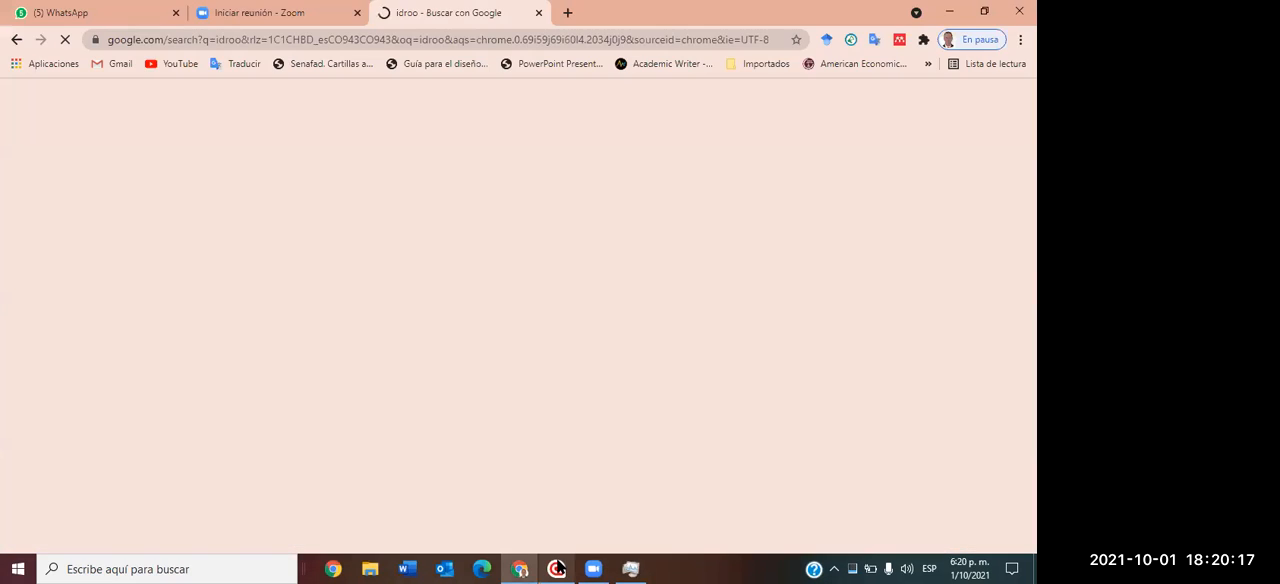
click(557, 569)
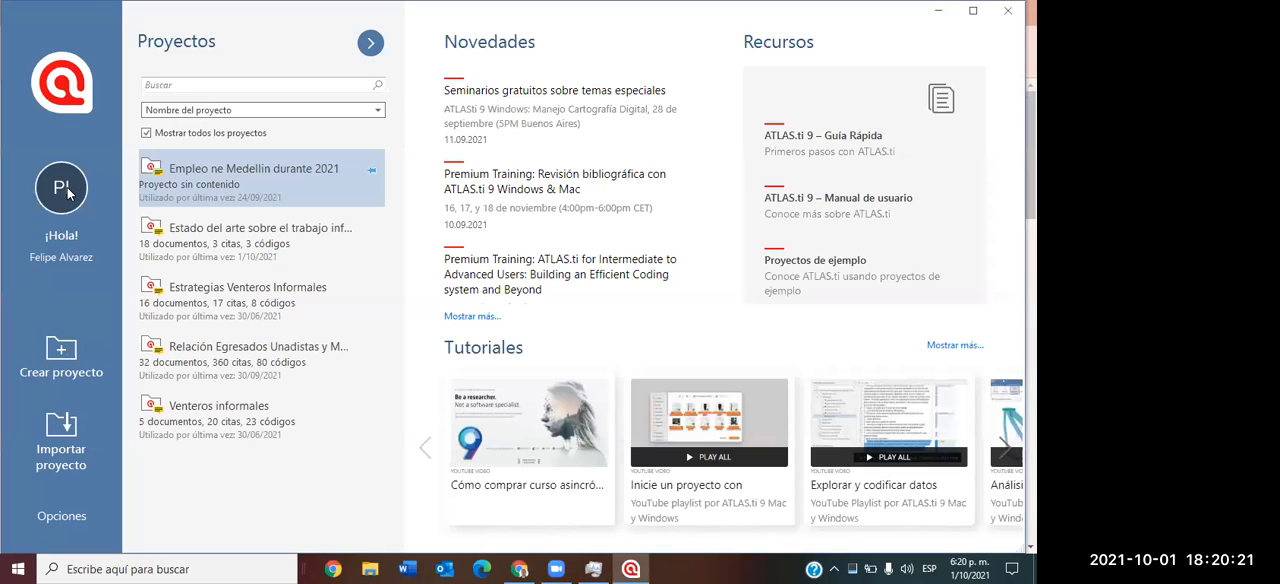
click(56, 354)
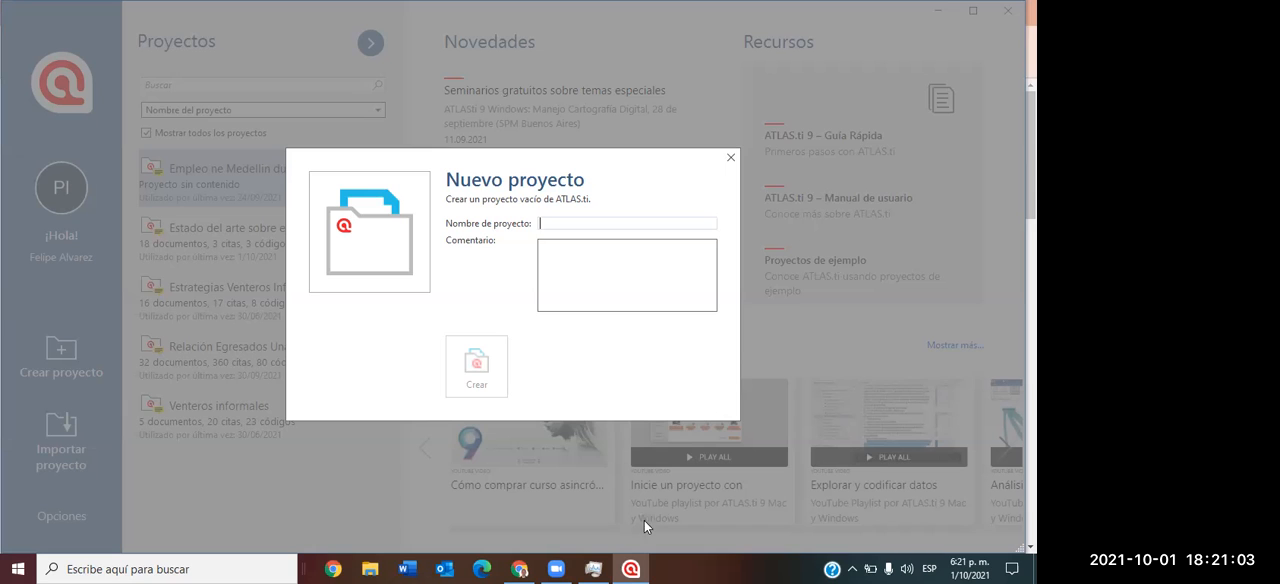
click(631, 568)
click(634, 568)
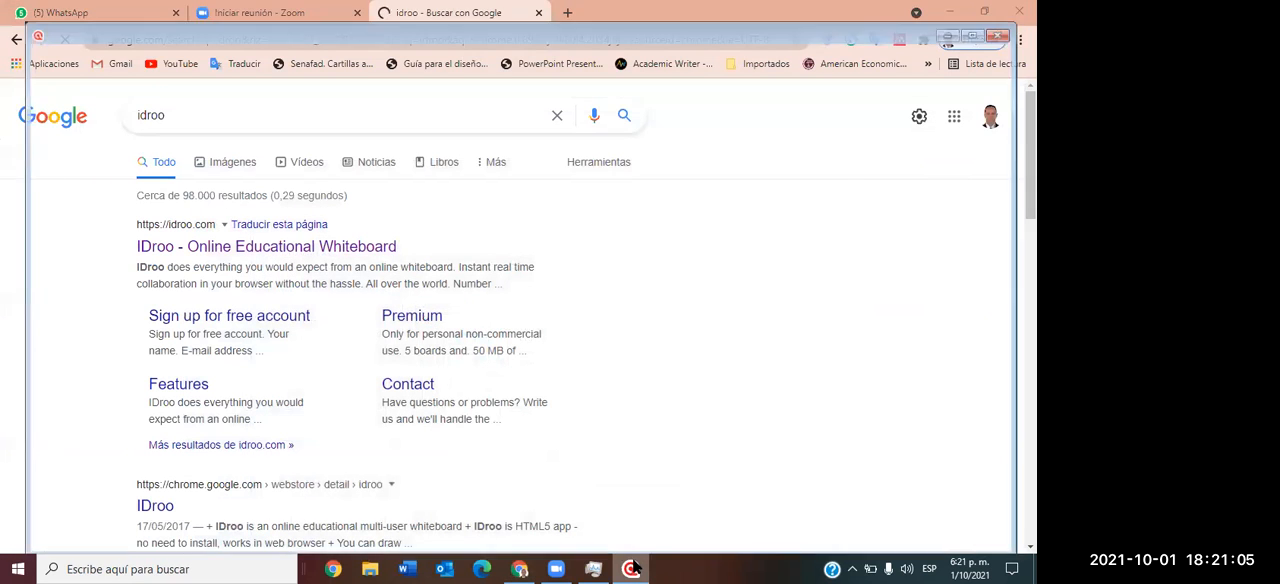
click(595, 568)
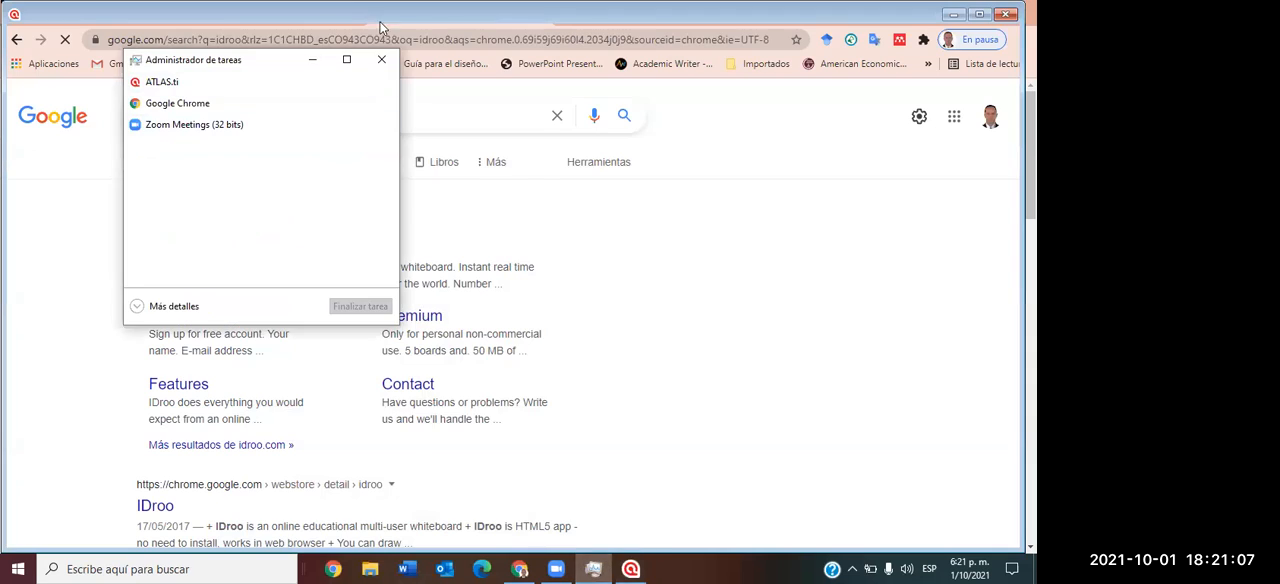
click(381, 59)
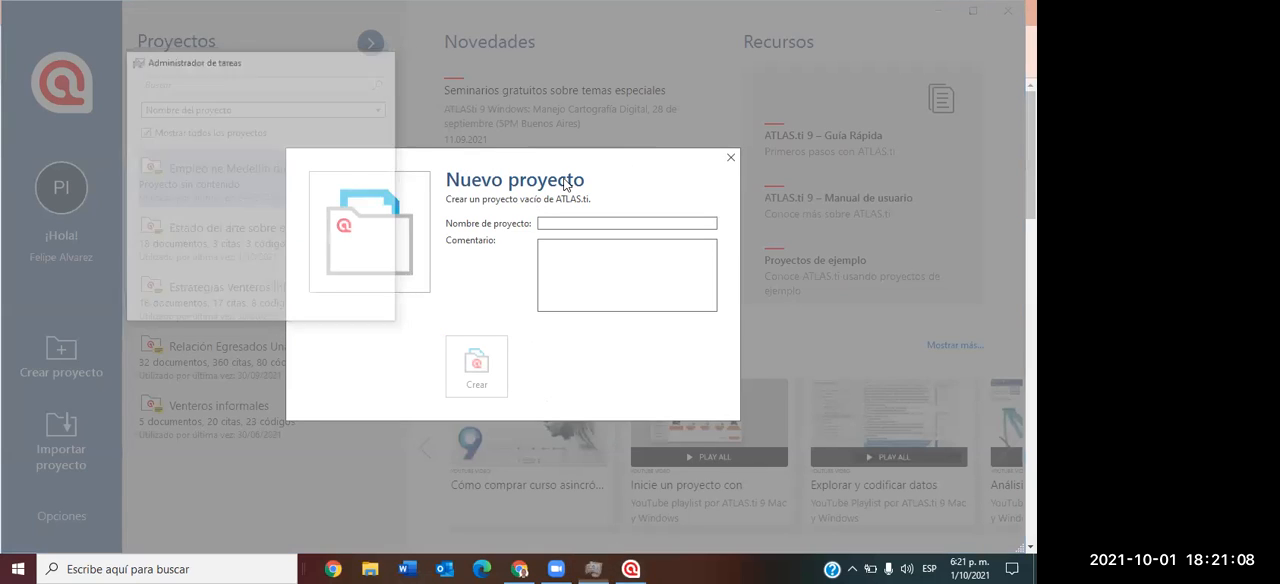
click(730, 158)
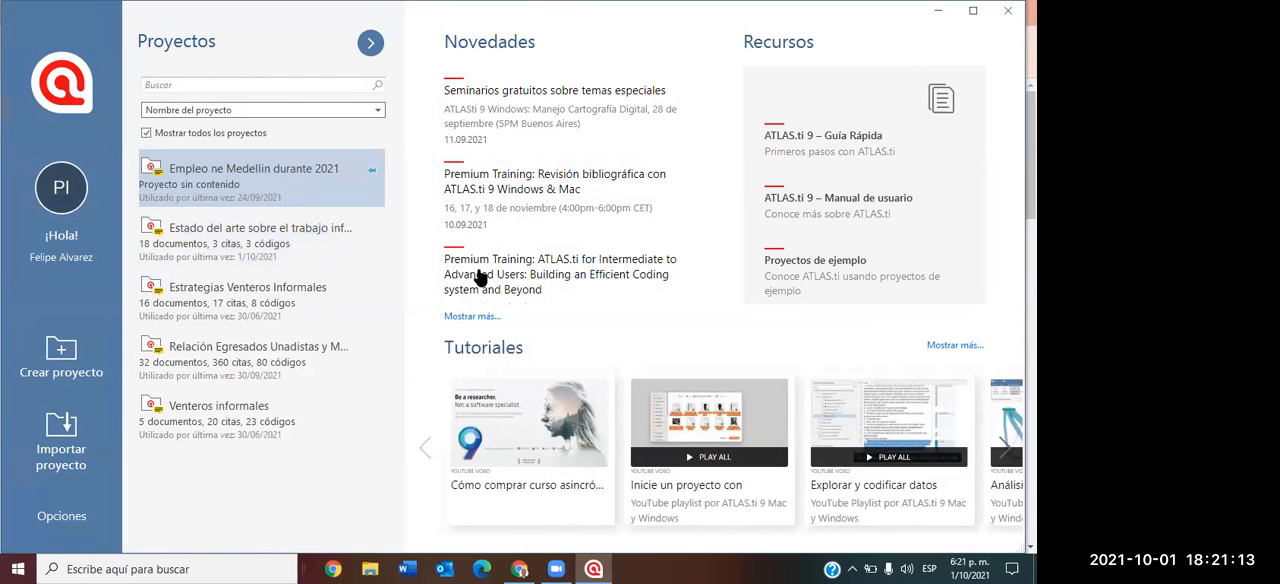
Try to open the existing project "Estado del arte sobre el trabajo inf..." in ATLAS.ti.
mouse_move(306, 365)
mouse_move(268, 244)
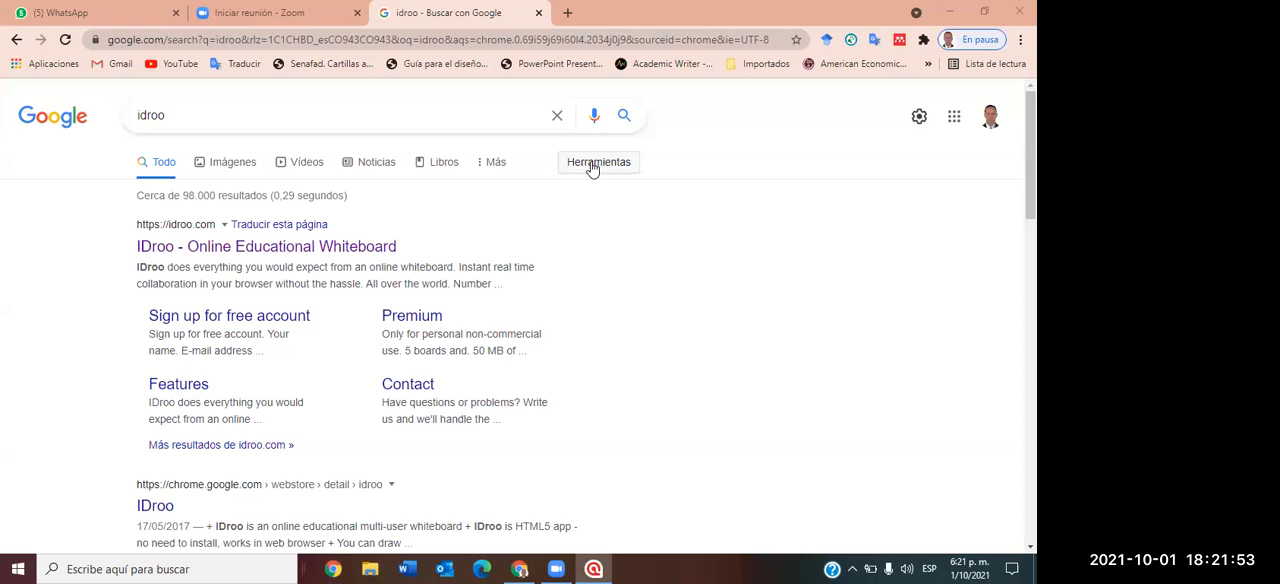
right_click(560, 568)
click(594, 568)
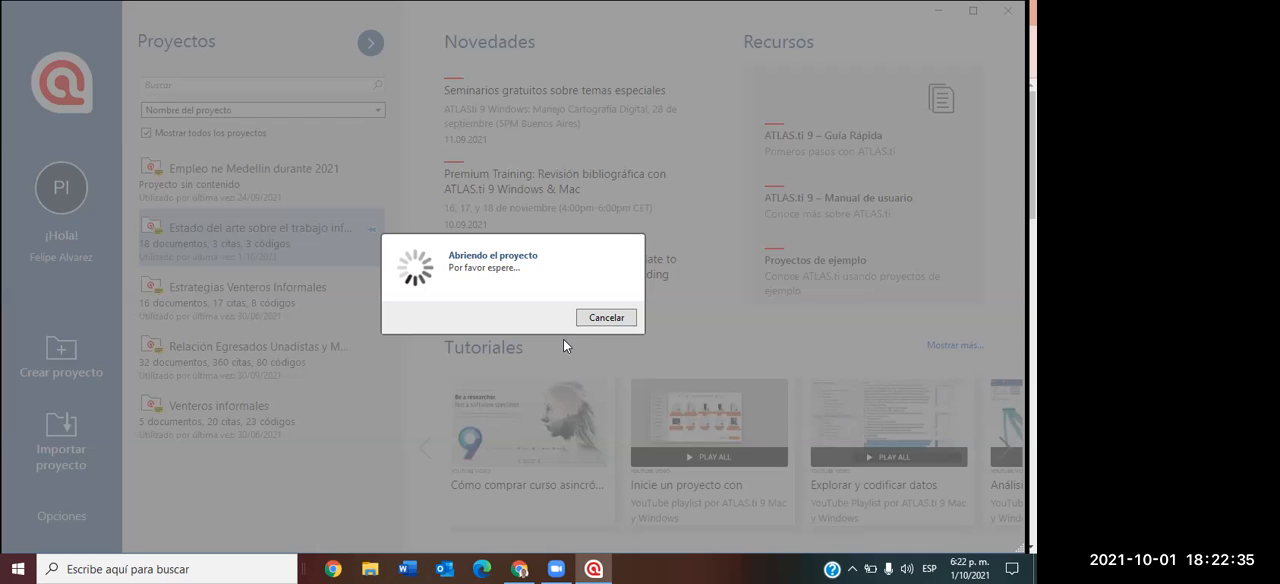
Close the ATLAS.ti window while the project is still opening, and show the Windows desktop.
mouse_move(600, 567)
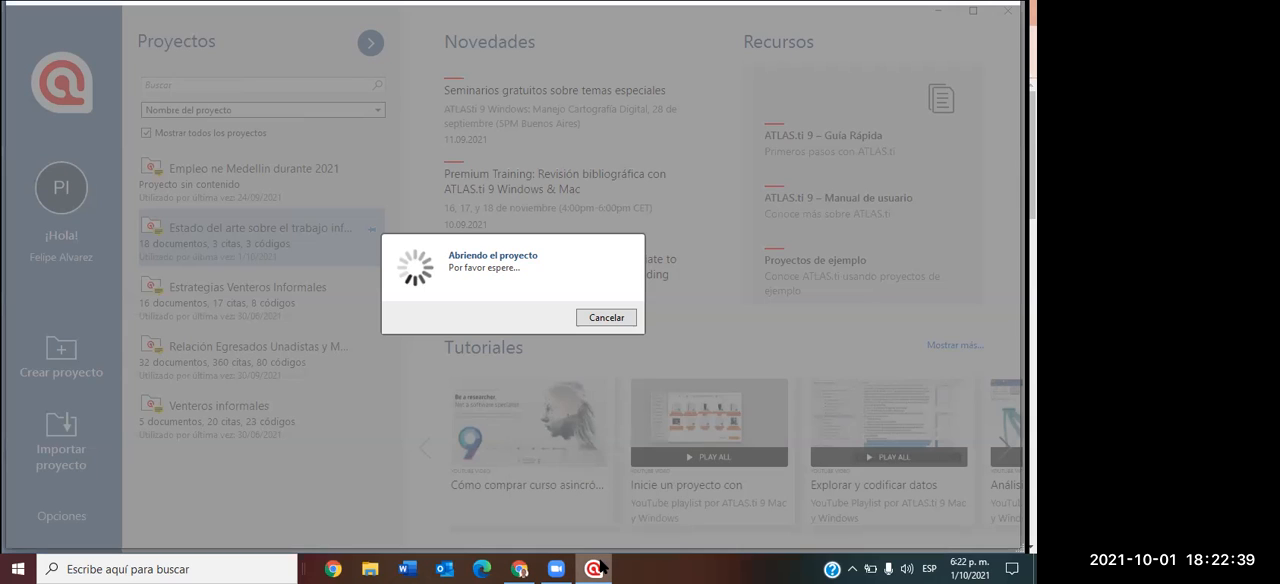
right_click(601, 566)
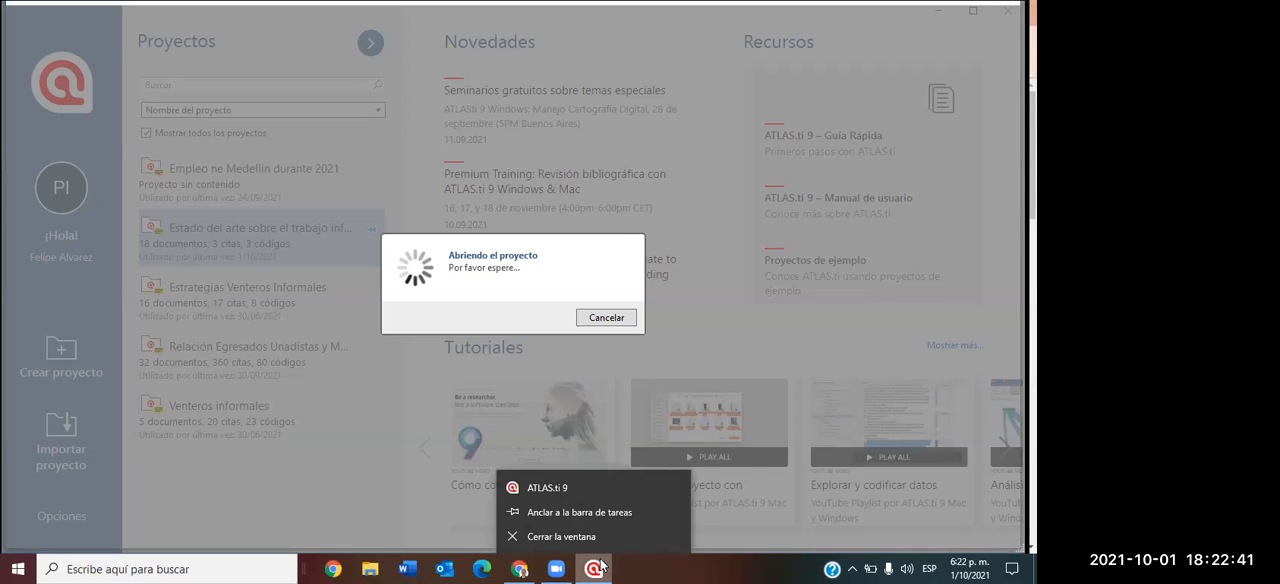
click(596, 537)
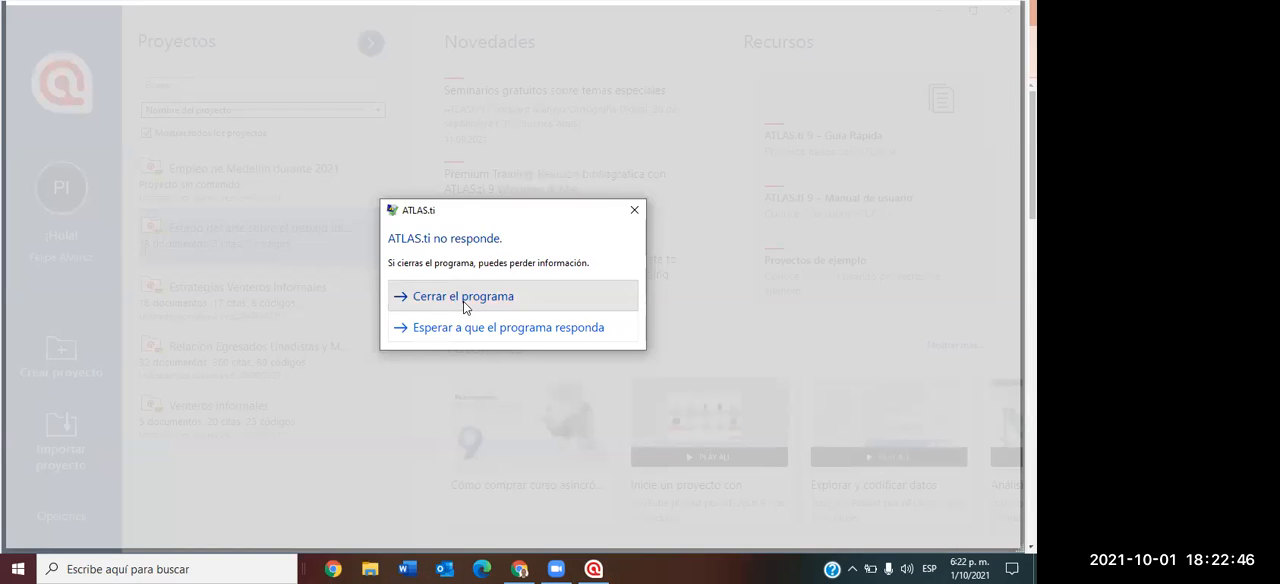
click(463, 301)
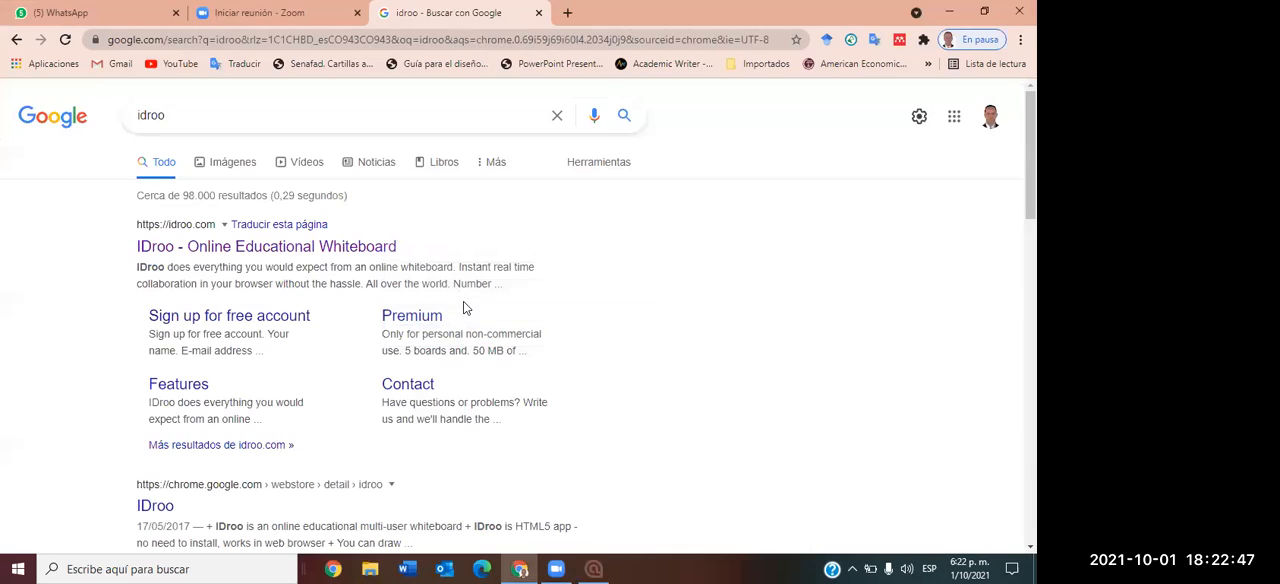
click(241, 567)
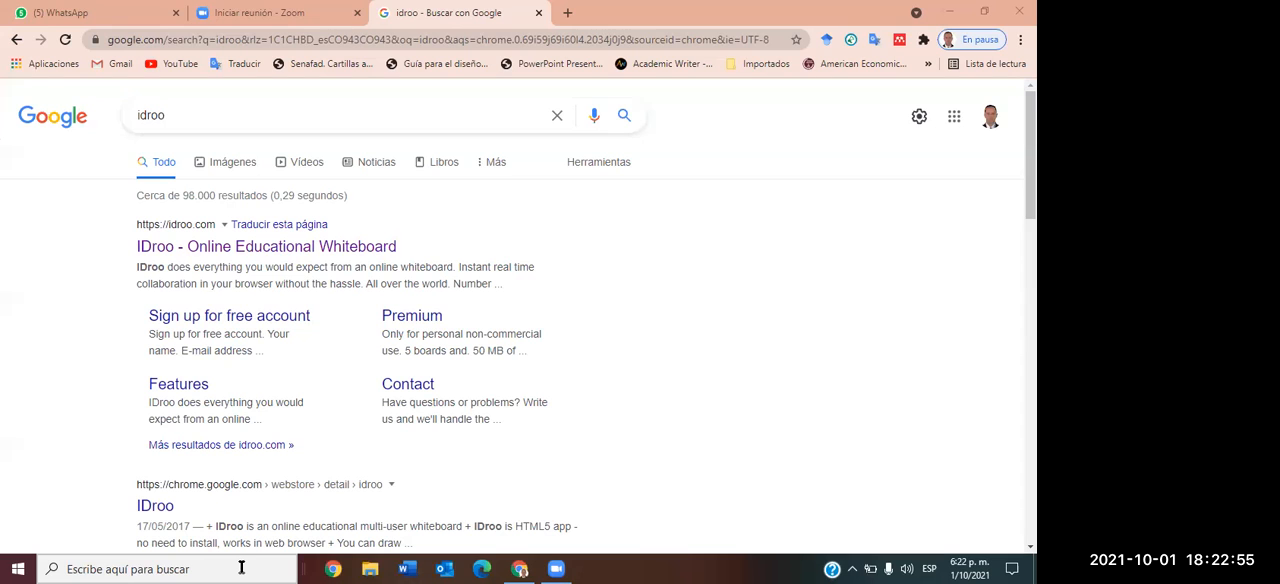
key(super+d)
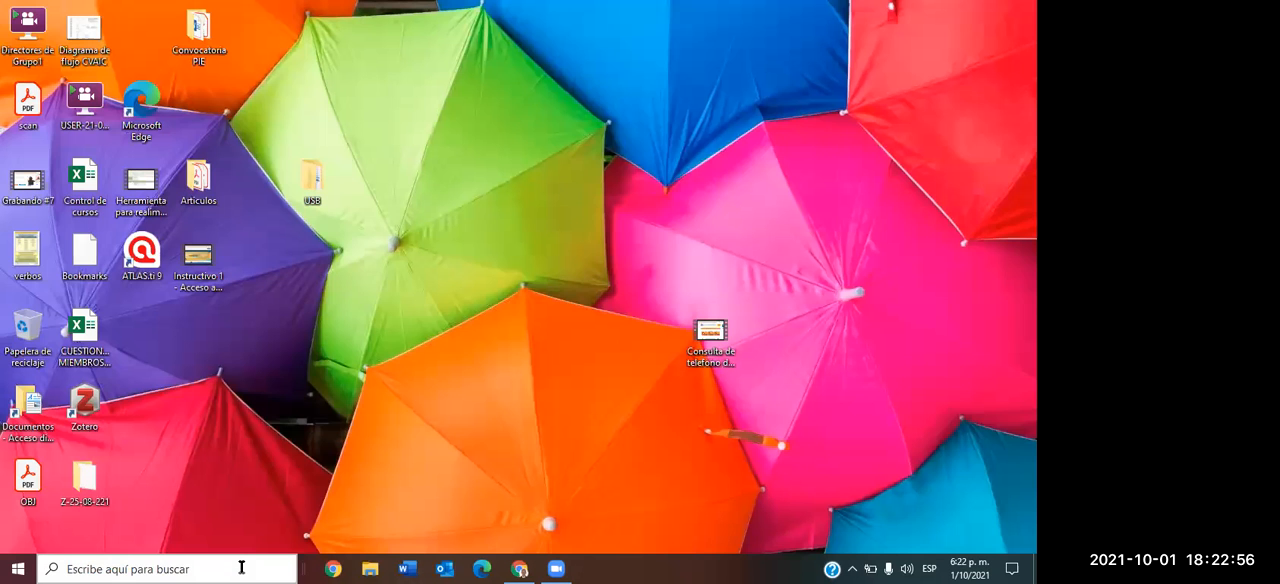
Launch ATLAS.ti 9 with the trial licence, open the project "Estado del arte sobre el trabajo infantil", and accept the project recovery notice.
double_click(133, 251)
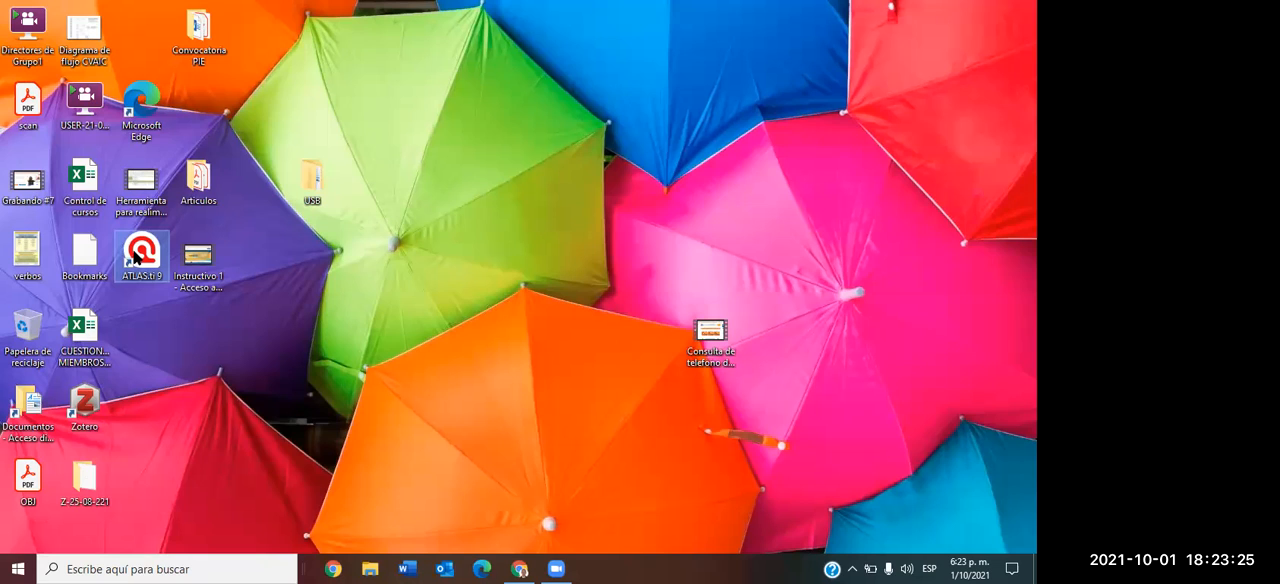
double_click(137, 257)
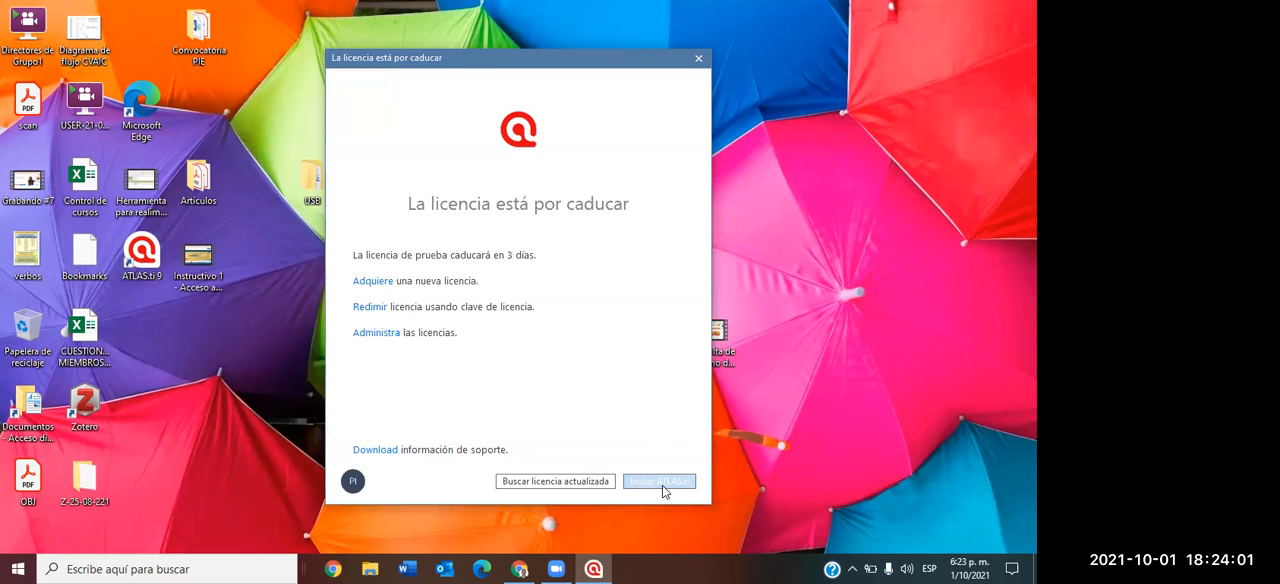
click(662, 485)
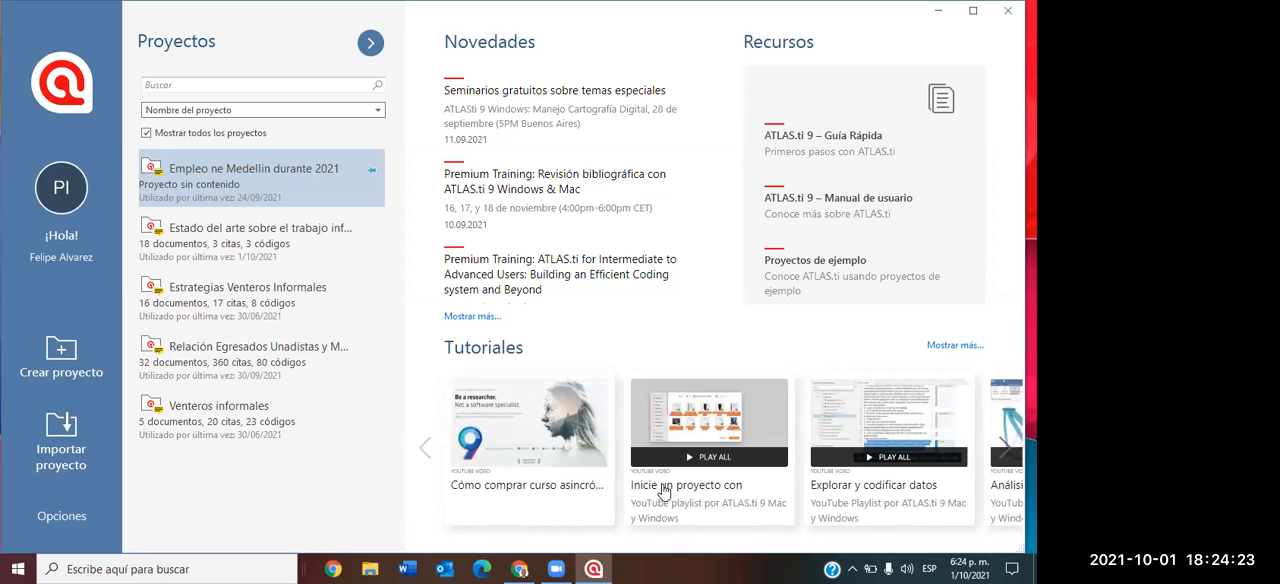
click(287, 245)
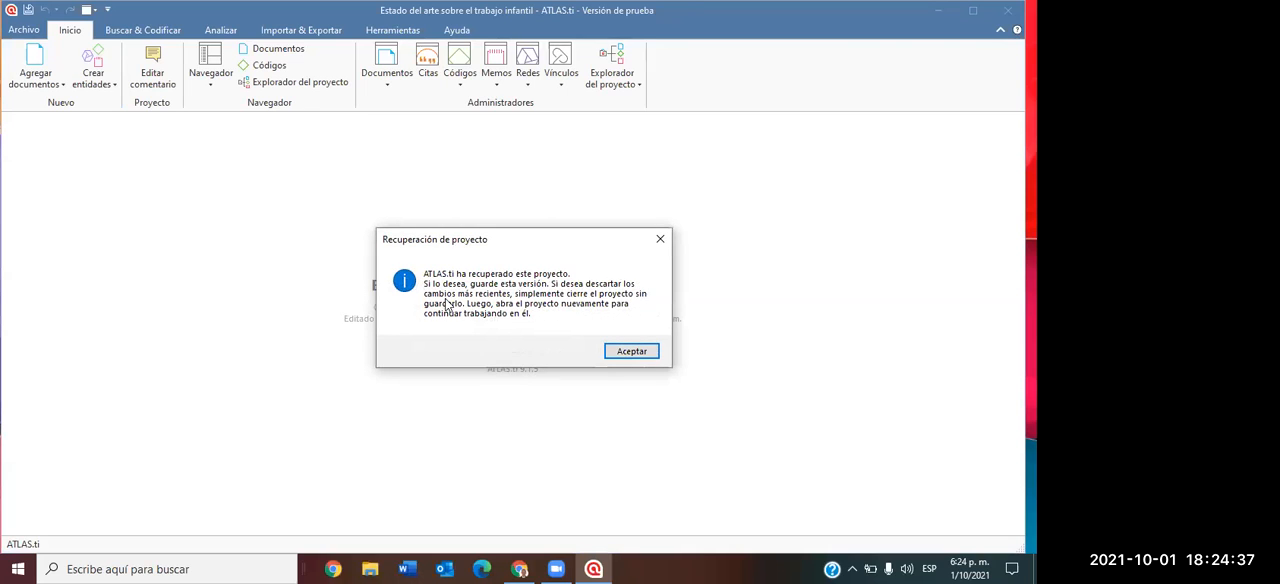
click(648, 354)
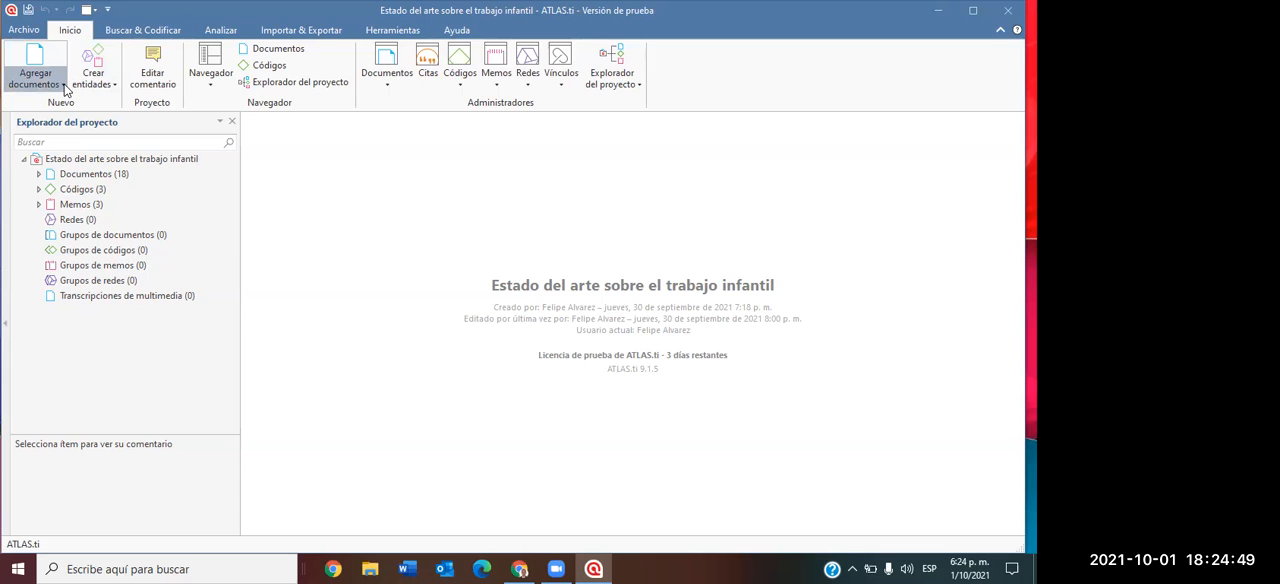
Review the available options for adding documents to the project without choosing any.
click(65, 86)
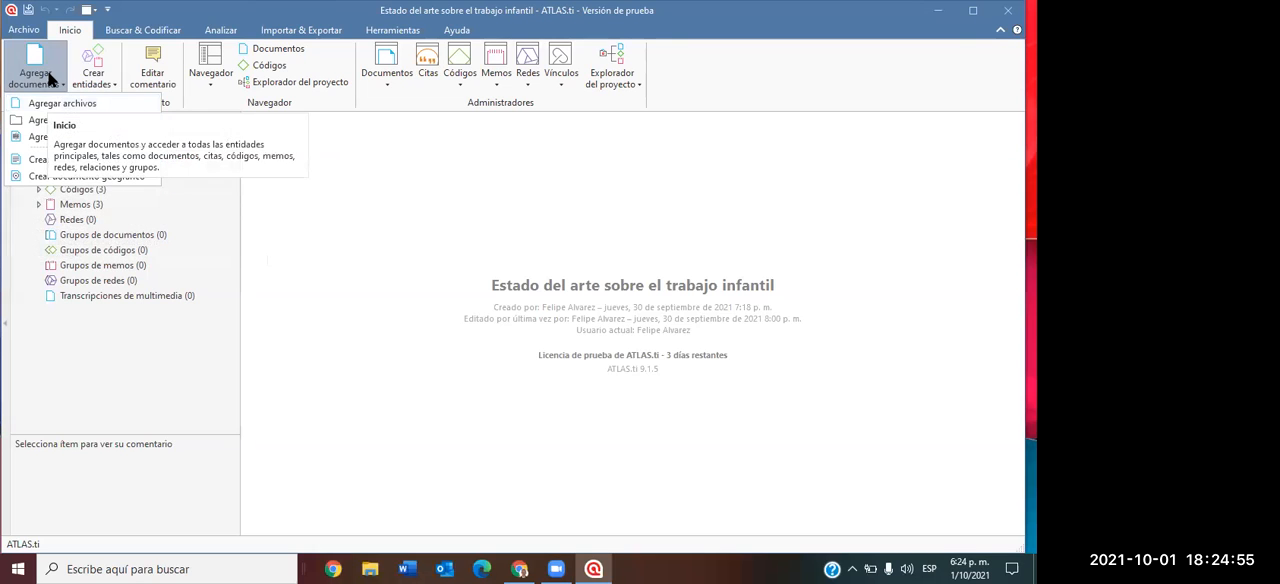
click(66, 35)
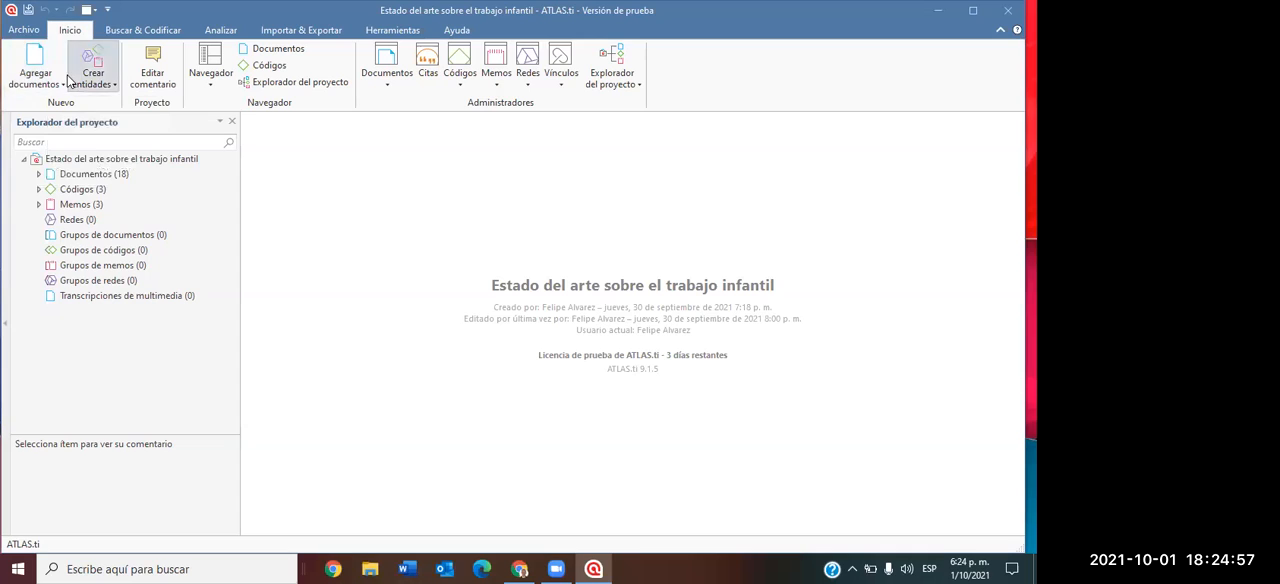
click(59, 77)
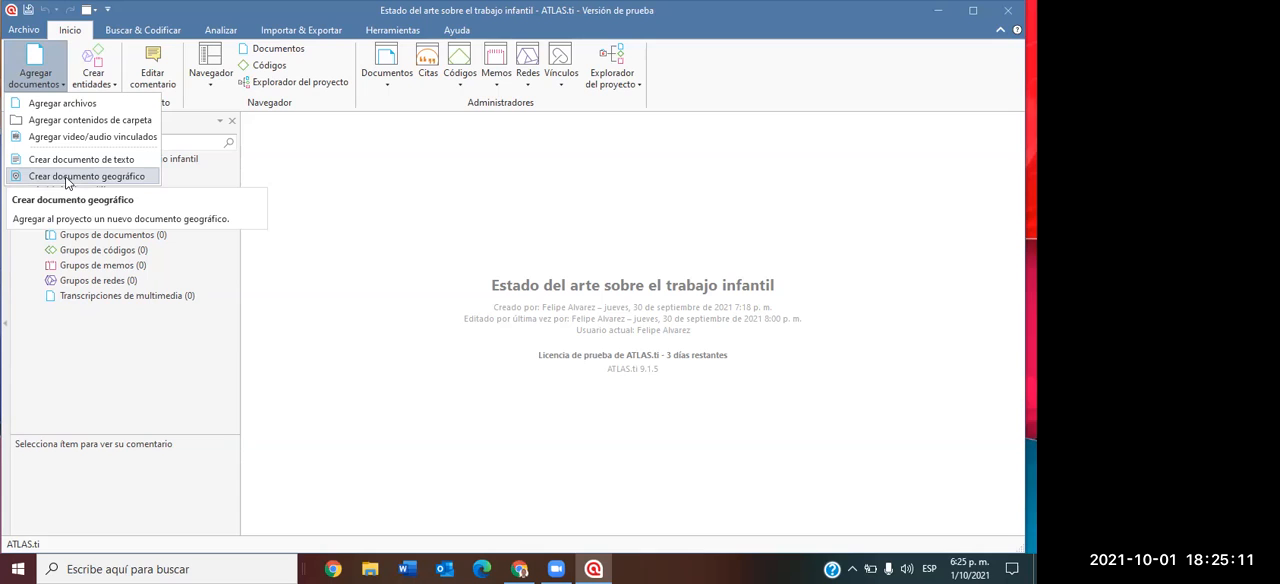
click(448, 247)
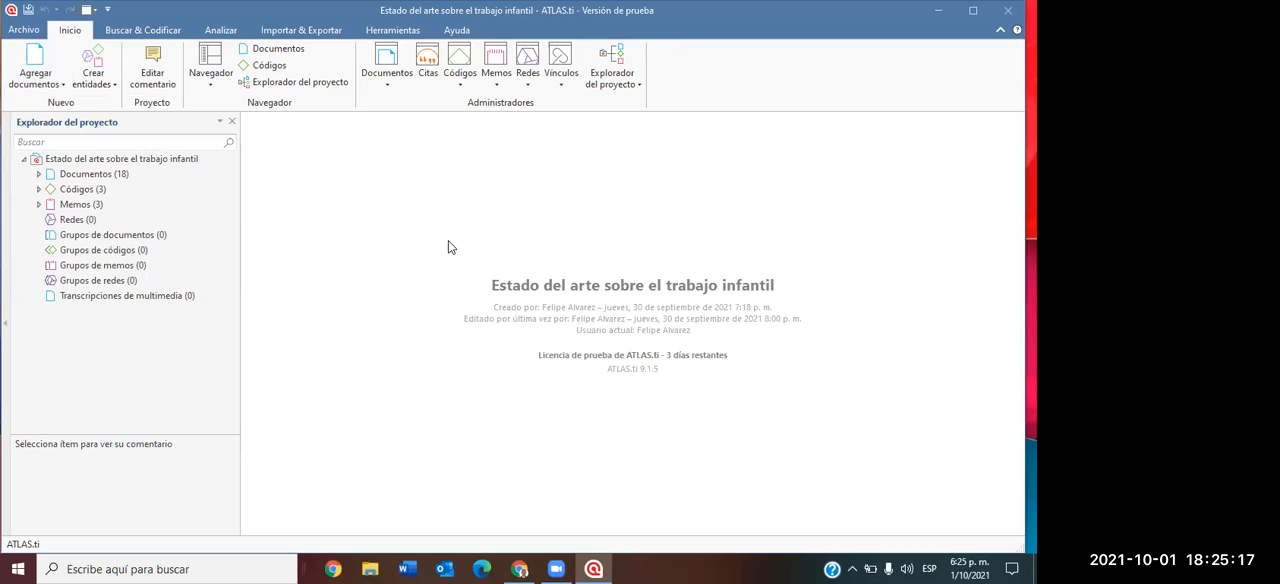
Expand the project's document list, open "D 2: Cincuenta años de vacantes en Colombia", and collapse the quotations under D 1.
click(35, 176)
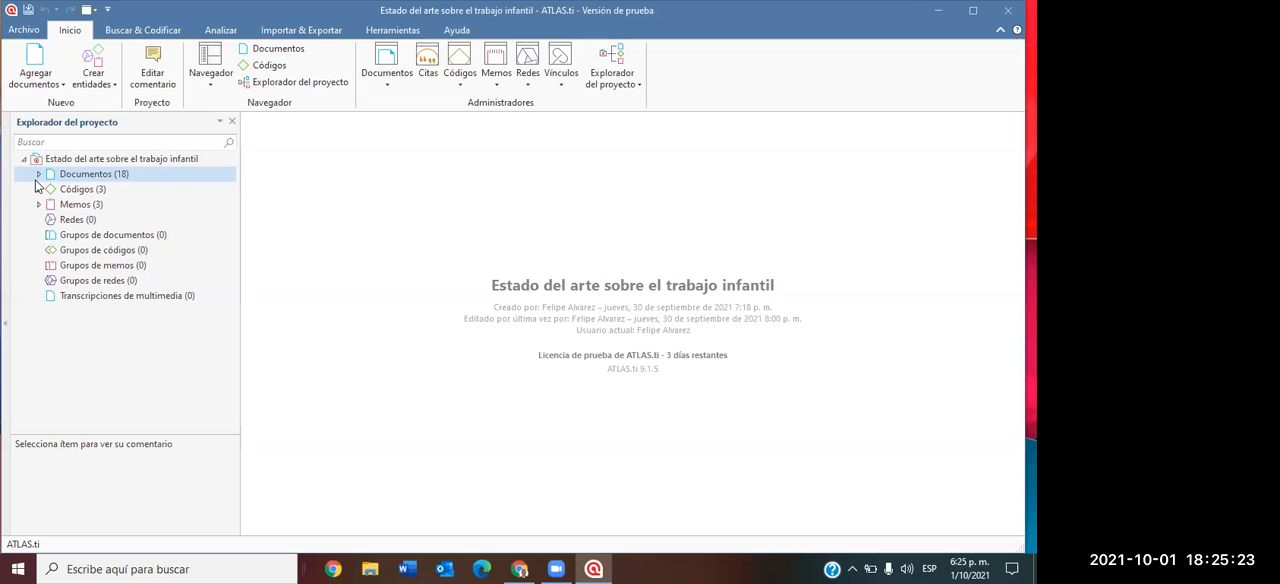
click(35, 180)
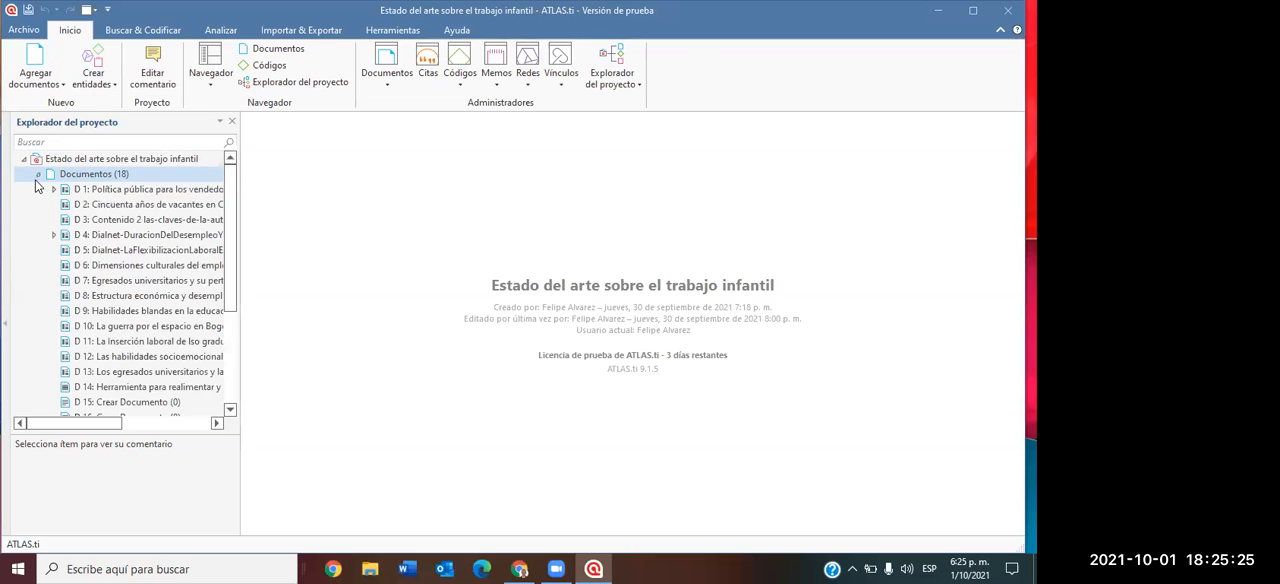
click(158, 207)
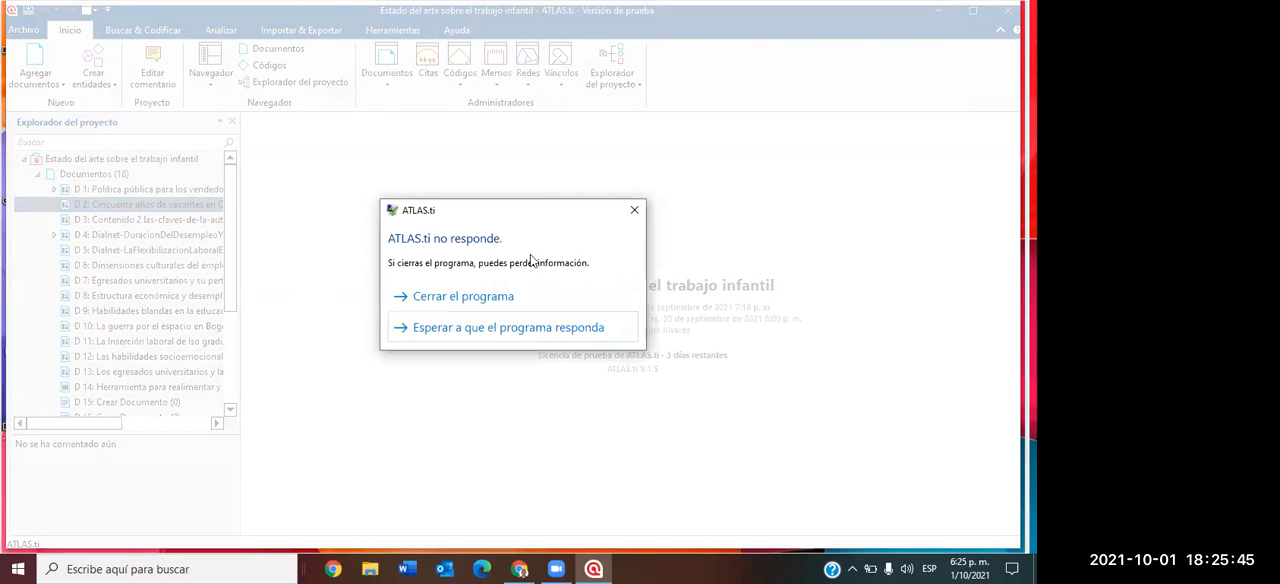
click(634, 210)
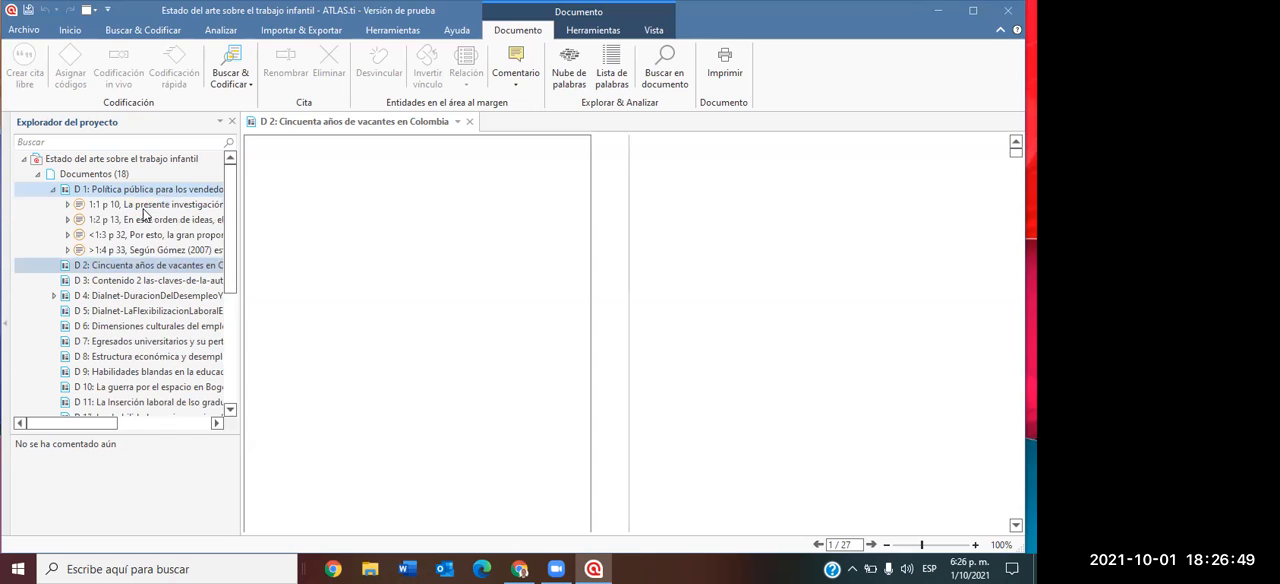
click(53, 190)
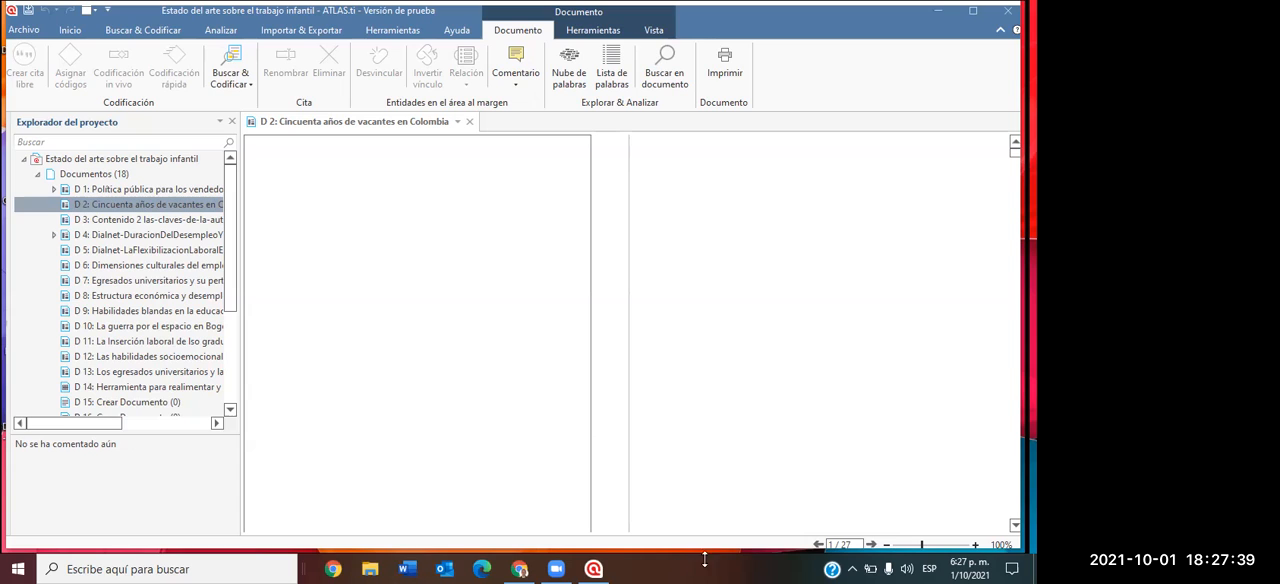
Force the unresponsive ATLAS.ti project window to close.
click(597, 568)
click(597, 568)
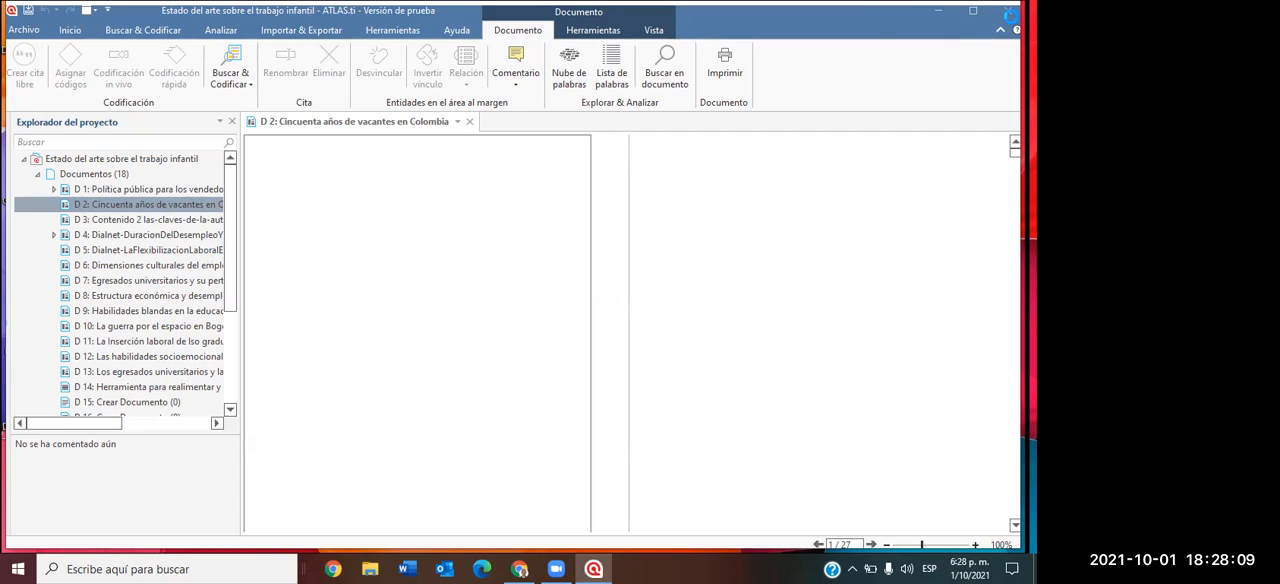
mouse_move(594, 569)
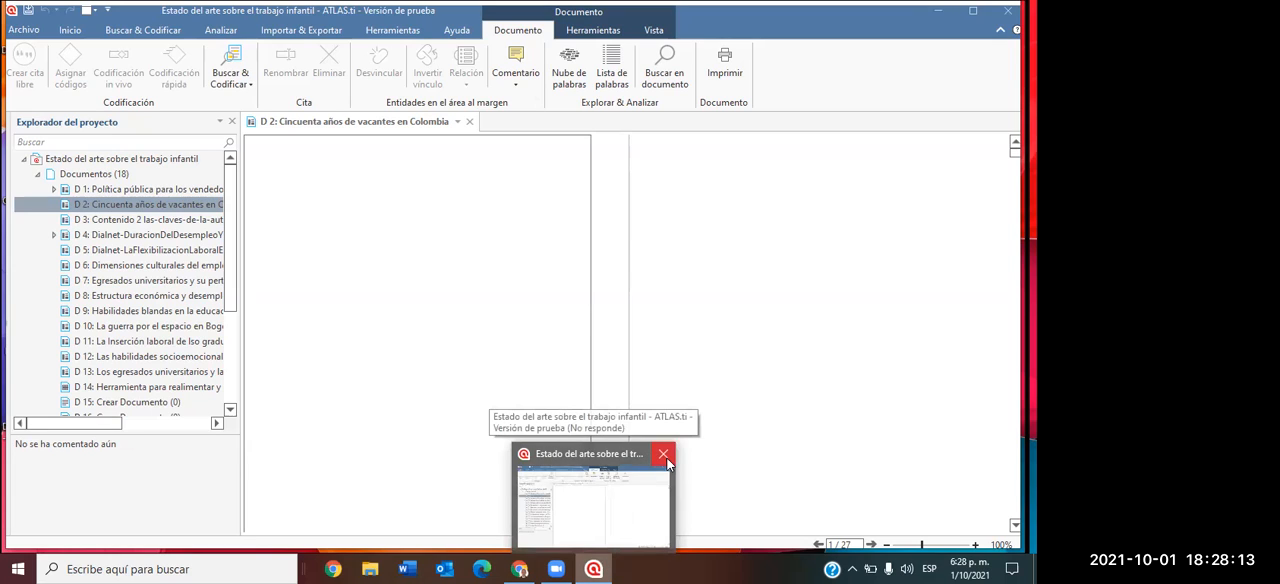
click(664, 456)
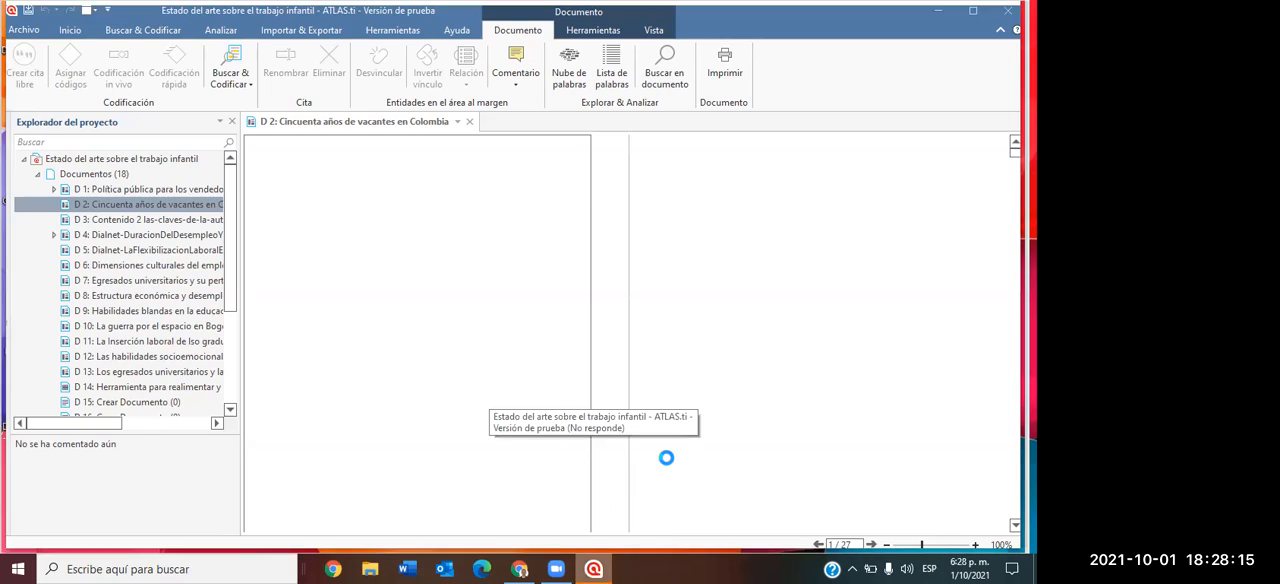
click(508, 300)
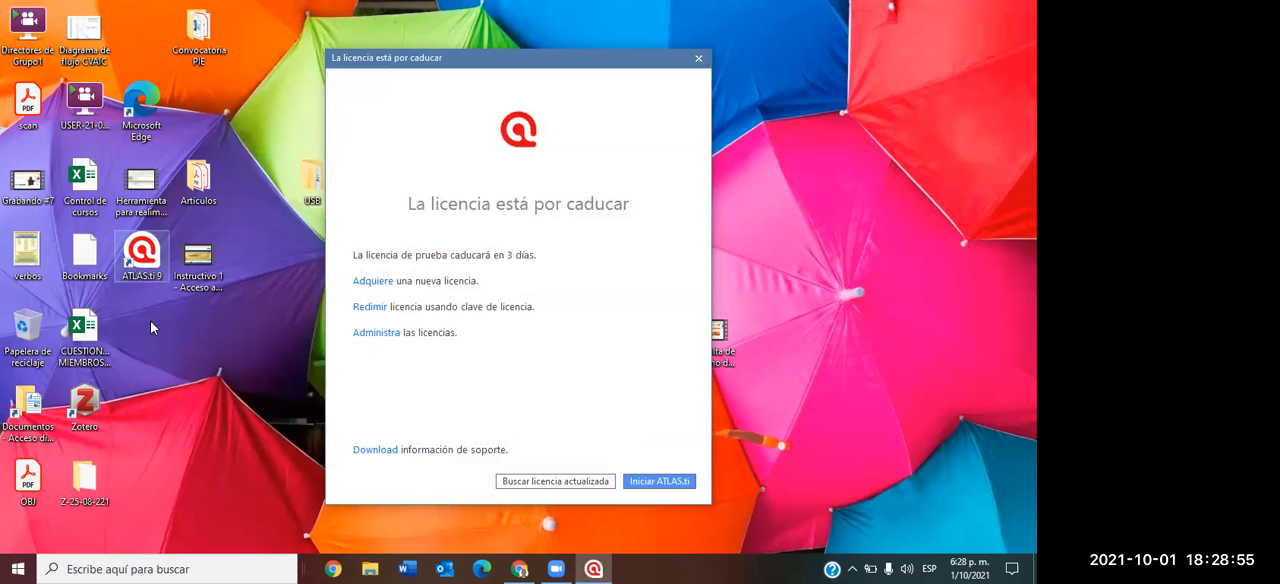
Start ATLAS.ti from the trial licence notice, reopen "Estado del arte sobre el trabajo infantil", and dismiss the recovery message.
click(666, 481)
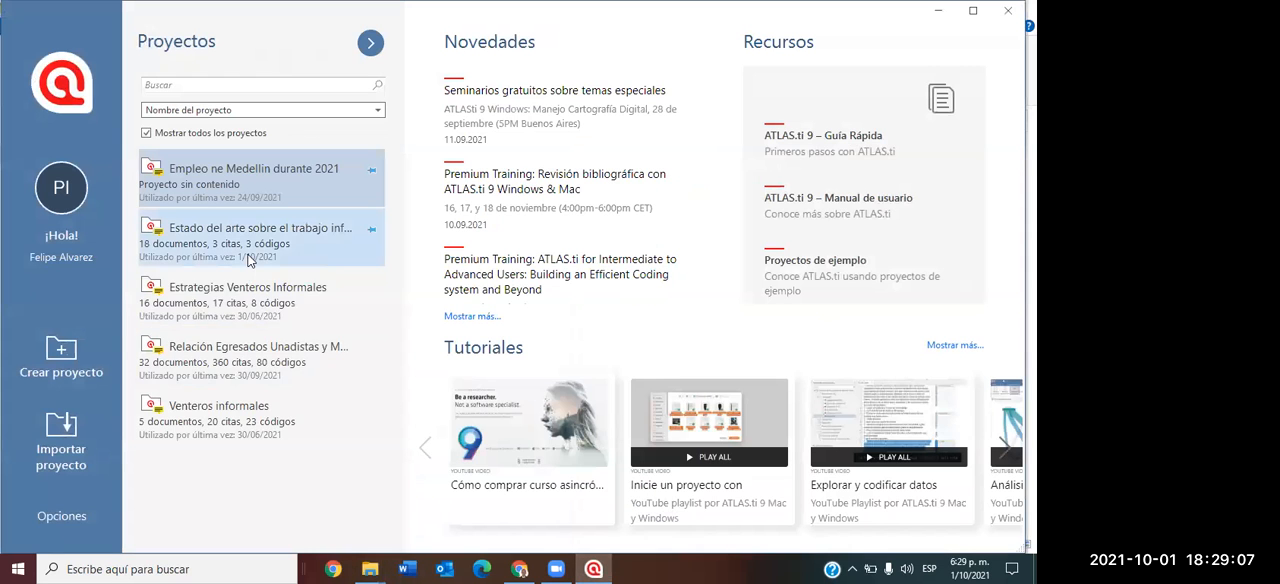
mouse_move(250, 258)
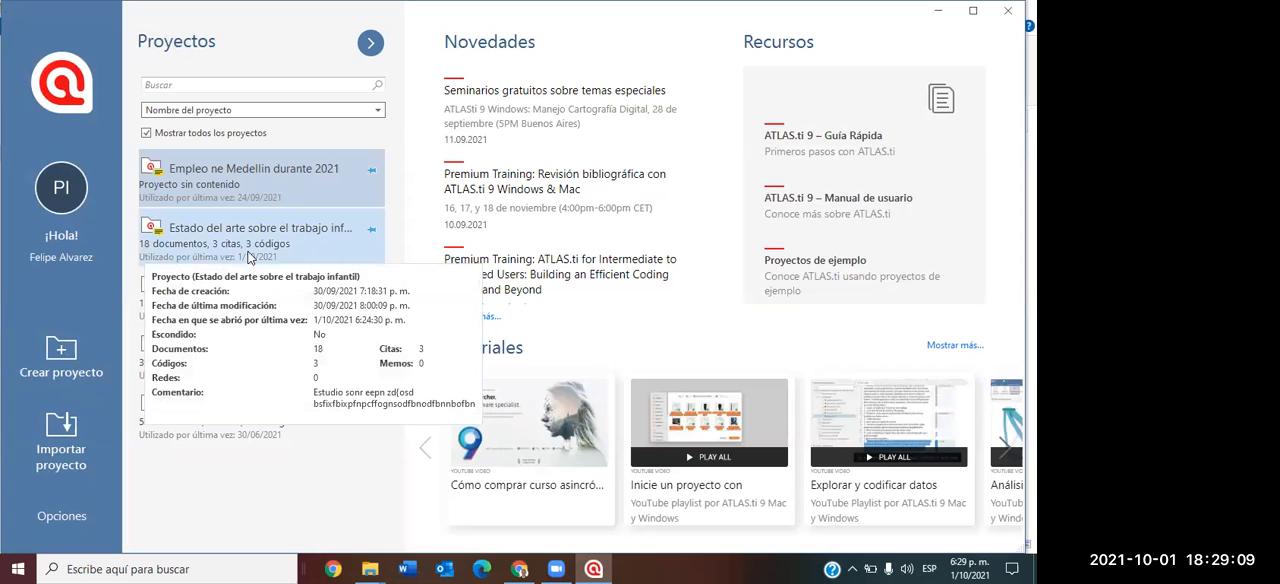
click(254, 250)
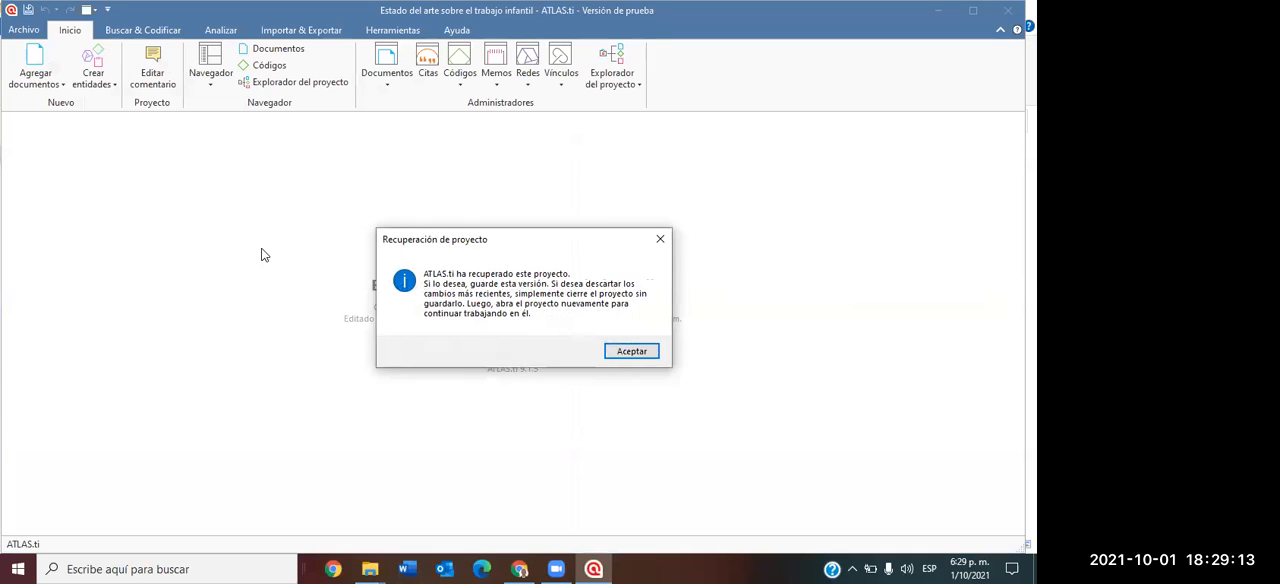
click(656, 240)
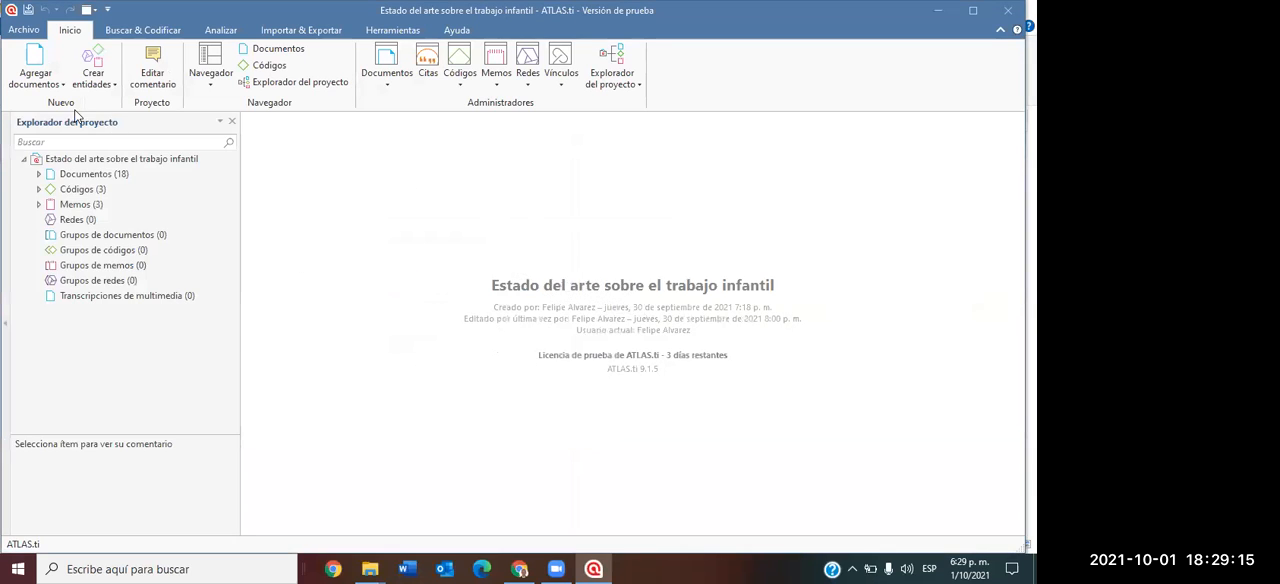
Expand the project's codes and documents, open "D 3: Contenido 2 las-claves-de-la-automotivacion", and widen its page area.
click(38, 190)
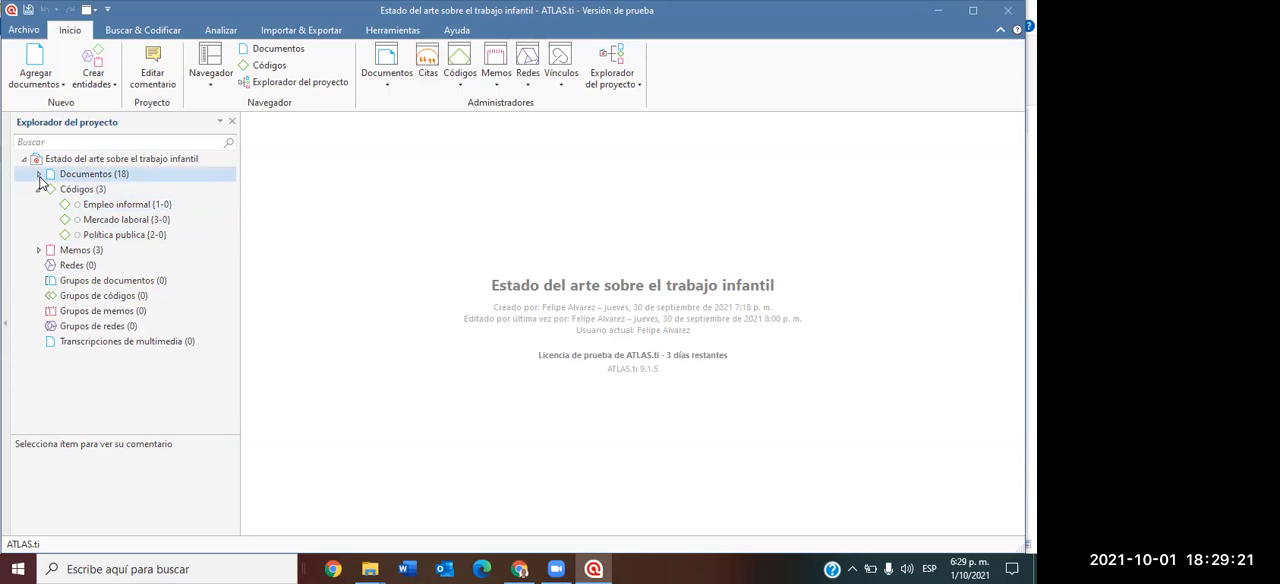
click(38, 174)
click(103, 224)
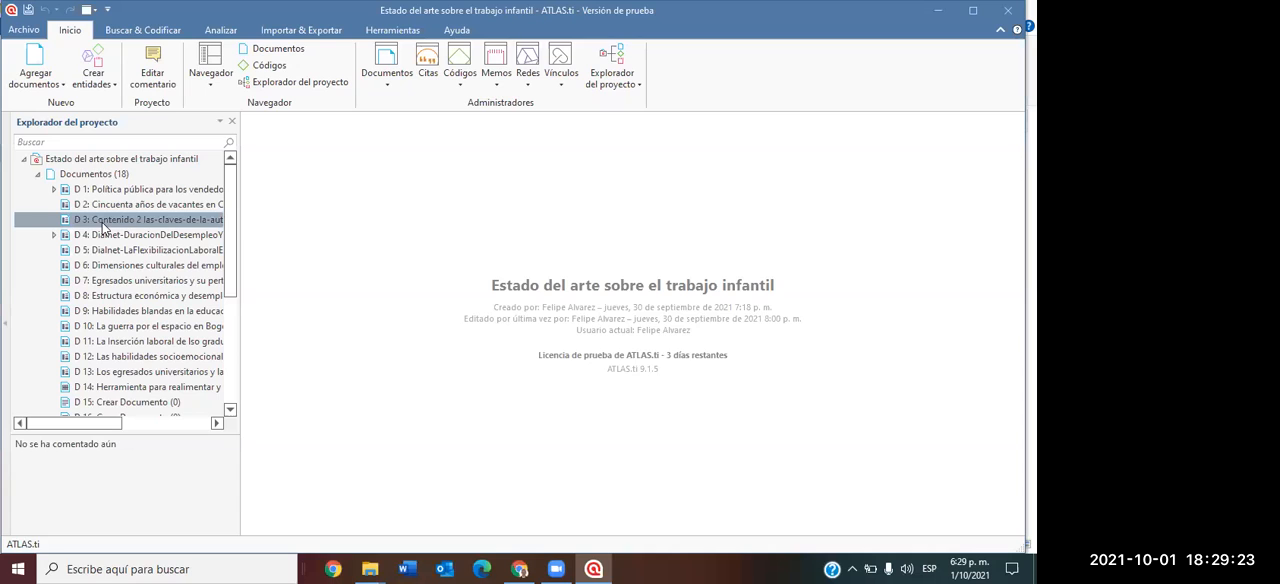
double_click(103, 224)
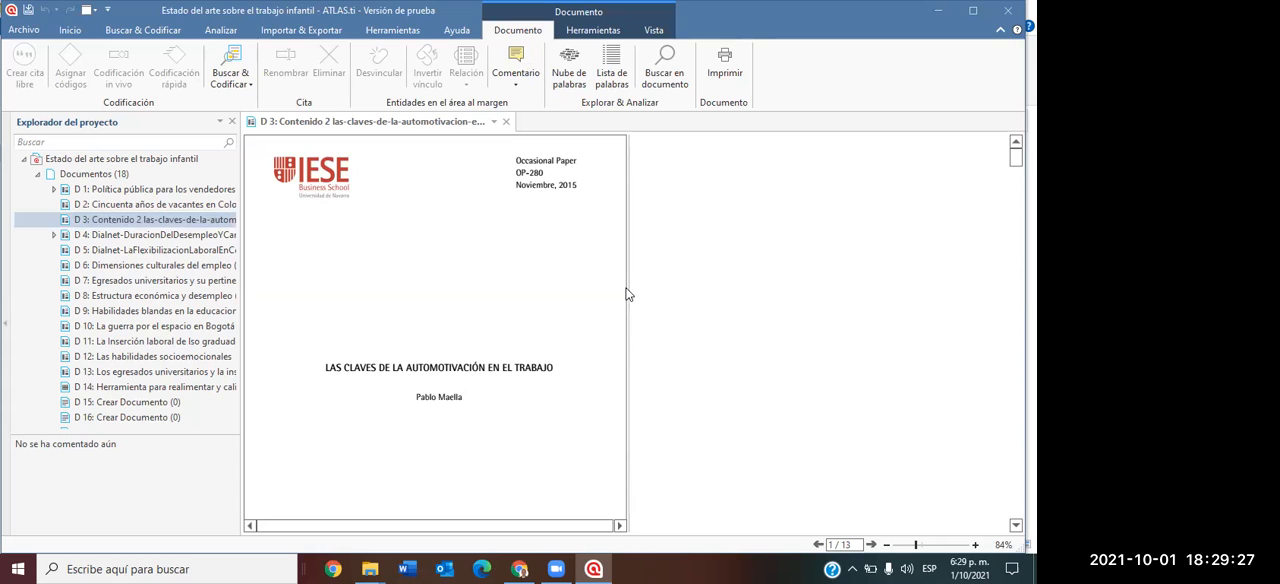
drag(629, 296, 918, 350)
Code the whole "Resumen" paragraph on page 2 of D 3 with a new code named "Vulnerabilidad".
scroll(474, 334, down, 15)
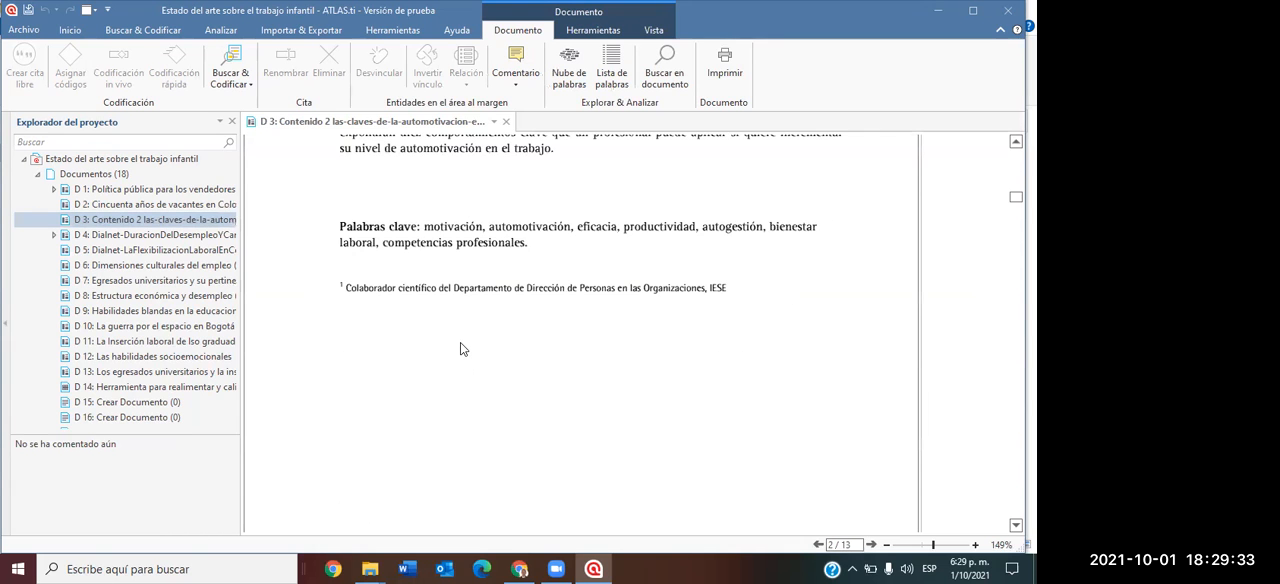
scroll(460, 346, up, 5)
drag(343, 330, 553, 424)
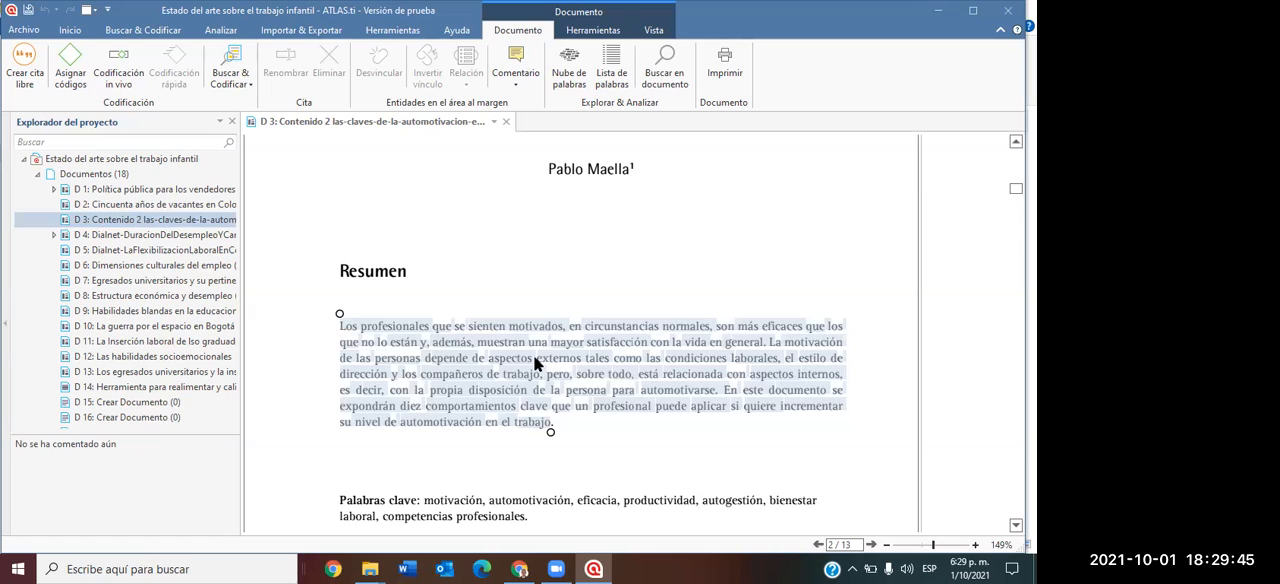
right_click(408, 348)
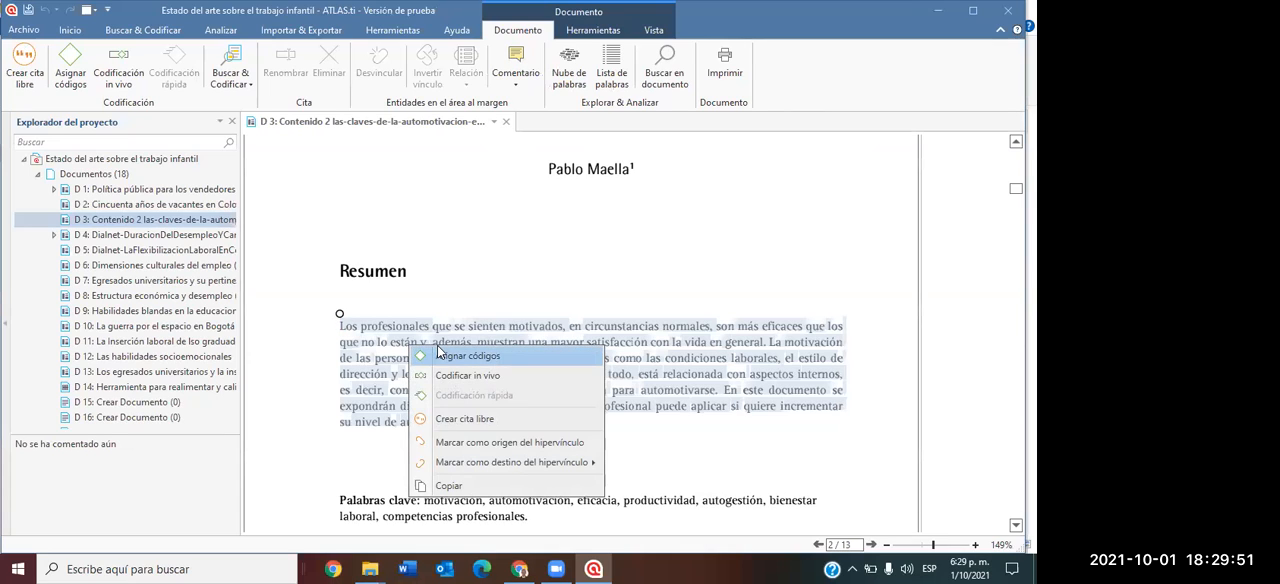
click(438, 352)
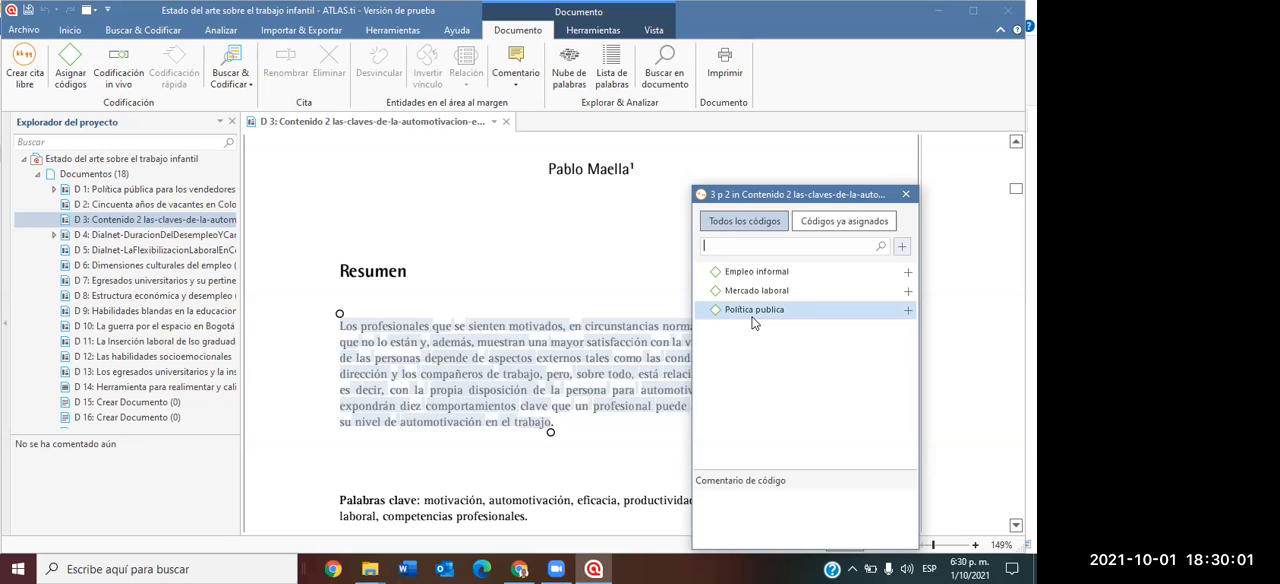
text(Vulnerab)
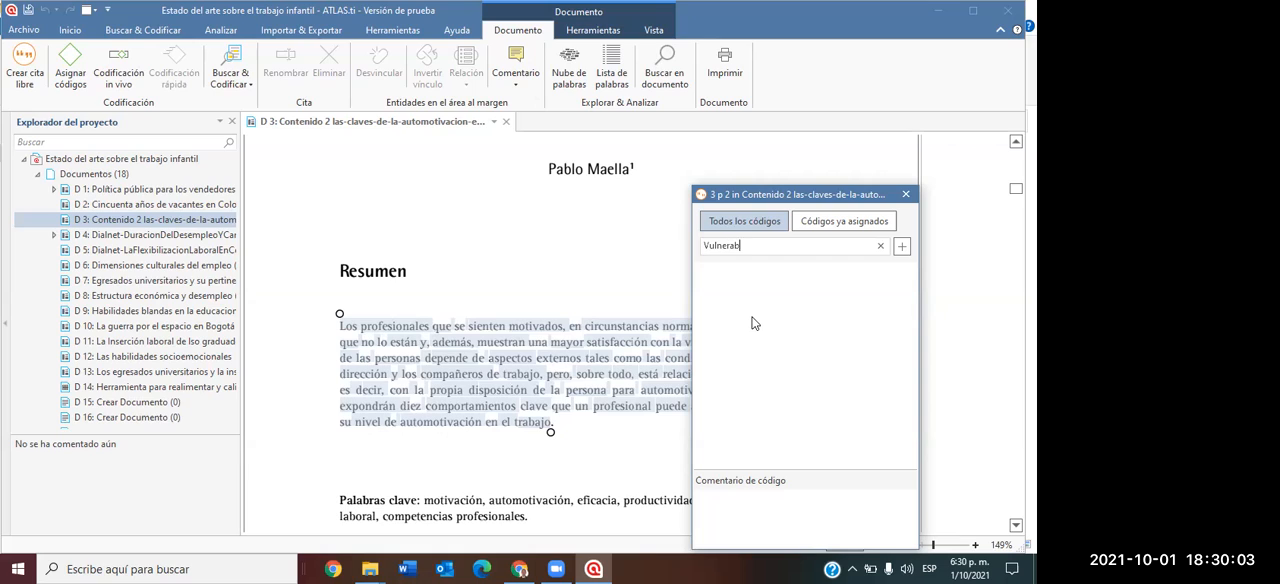
text(ilidad)
click(902, 247)
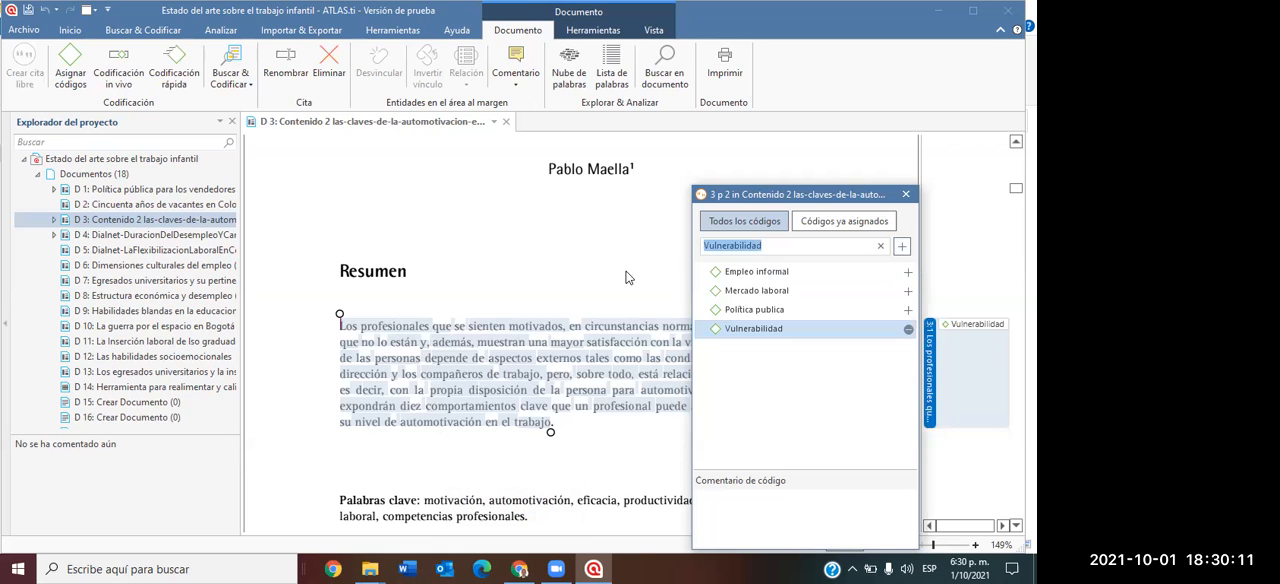
key(Escape)
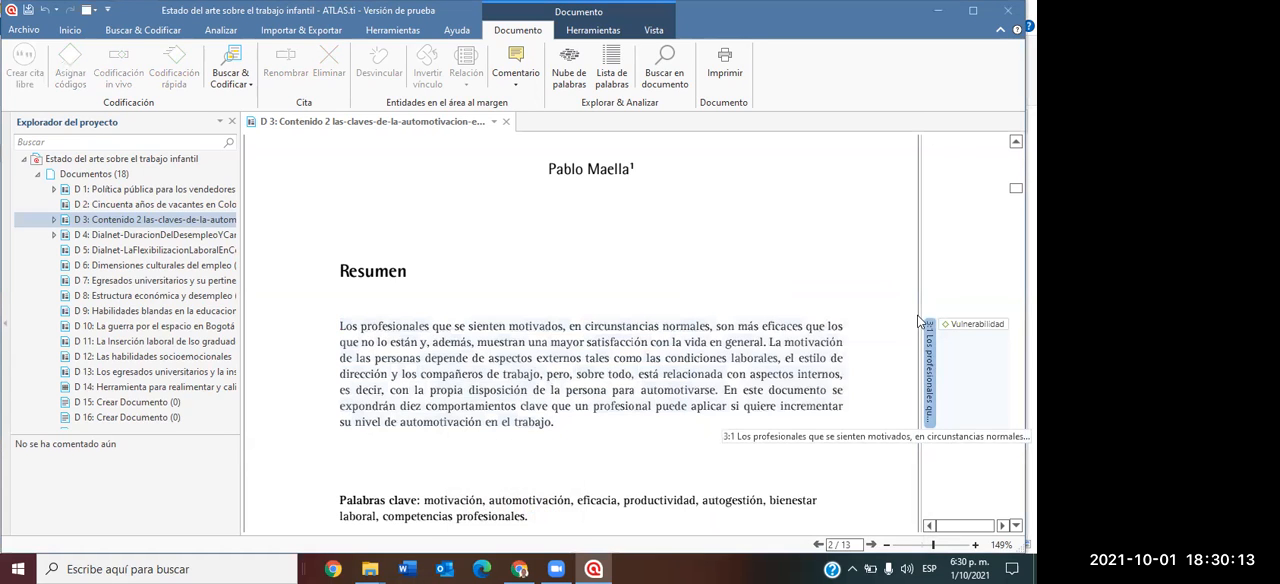
Narrow D 3's page area to 118% zoom to give the coding margin more room, and collapse the project's document list.
drag(920, 297, 848, 314)
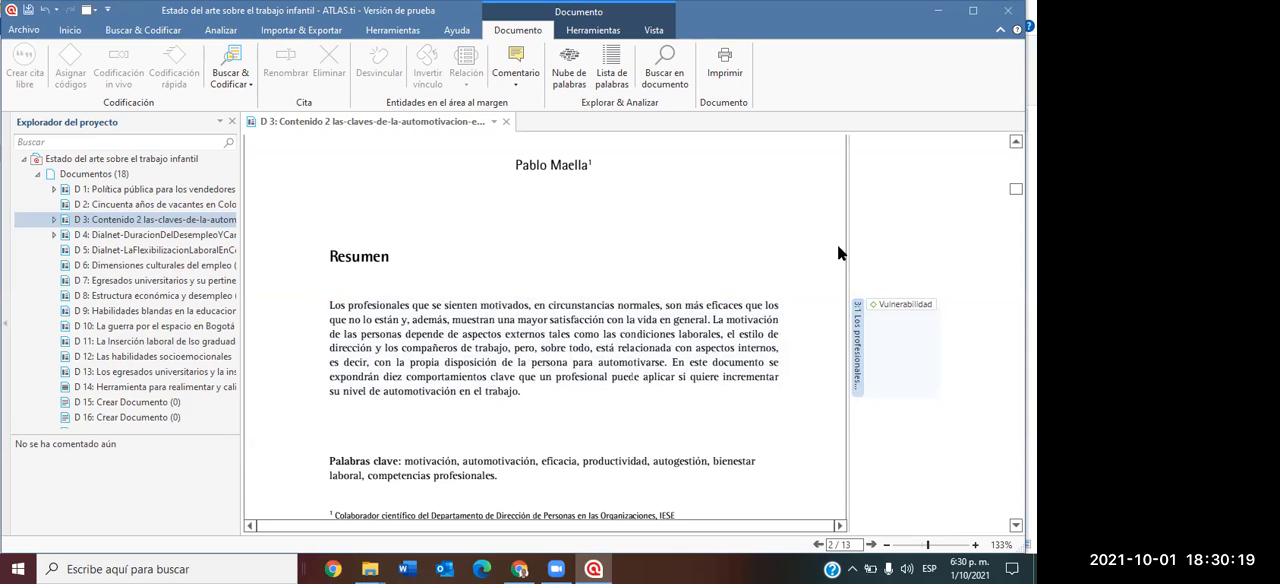
drag(849, 252, 781, 258)
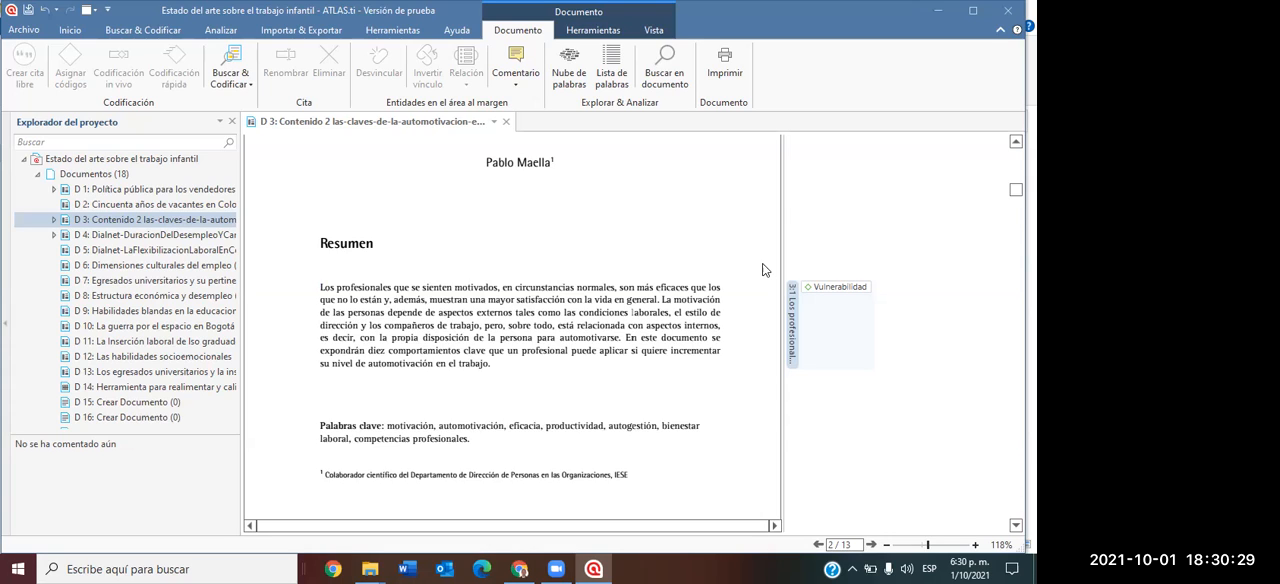
click(39, 177)
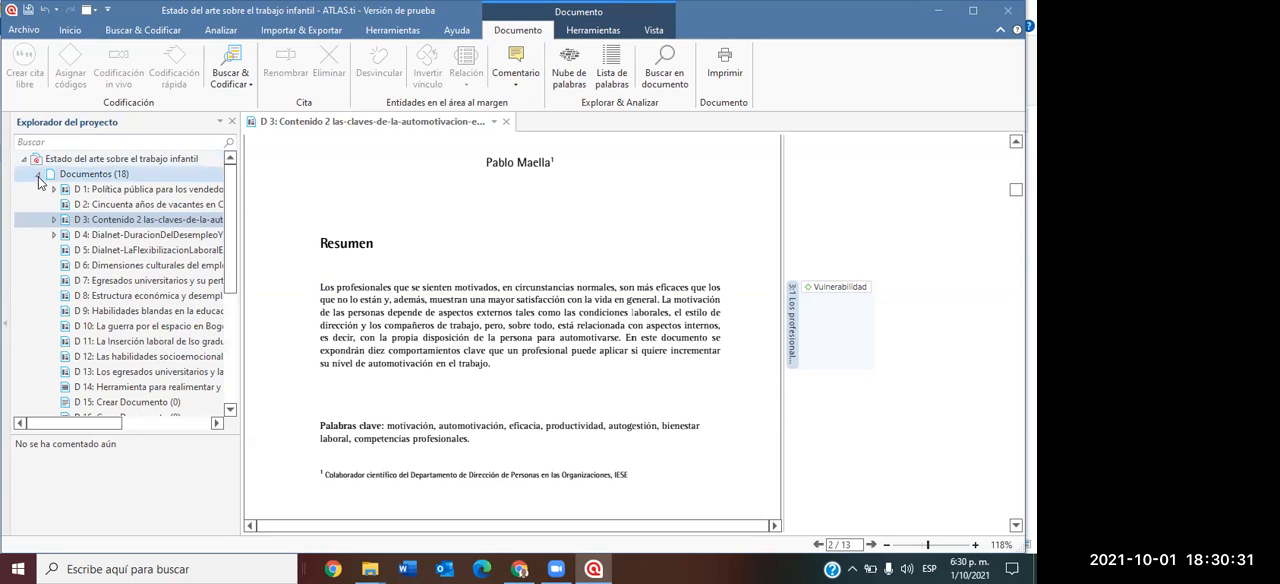
Collapse the project's document and code lists.
click(37, 175)
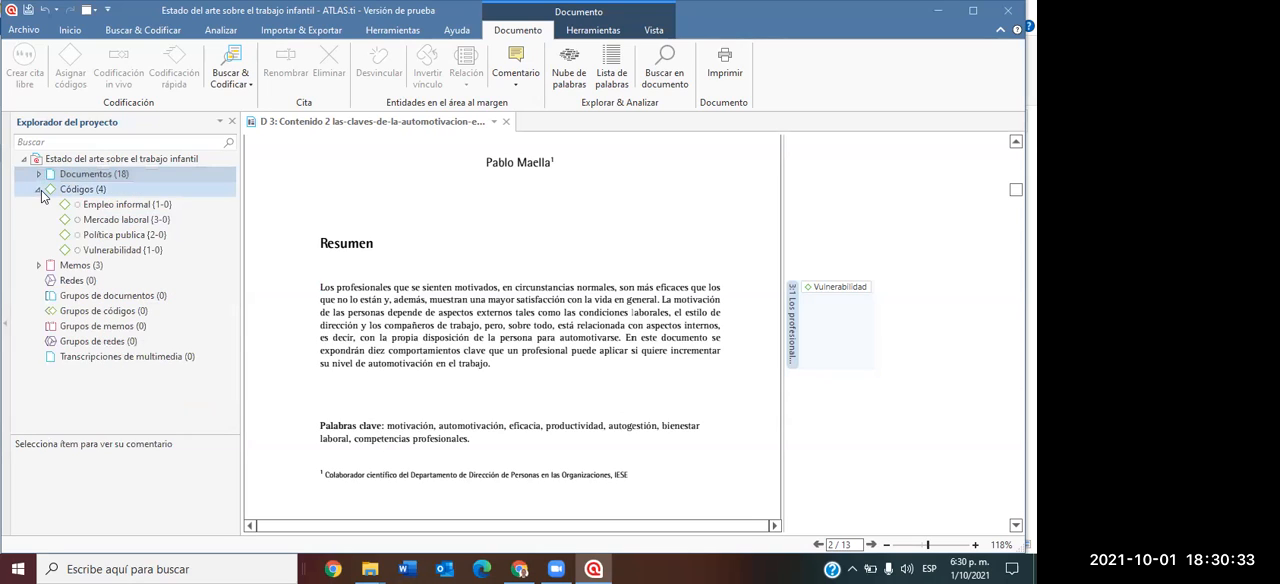
click(39, 190)
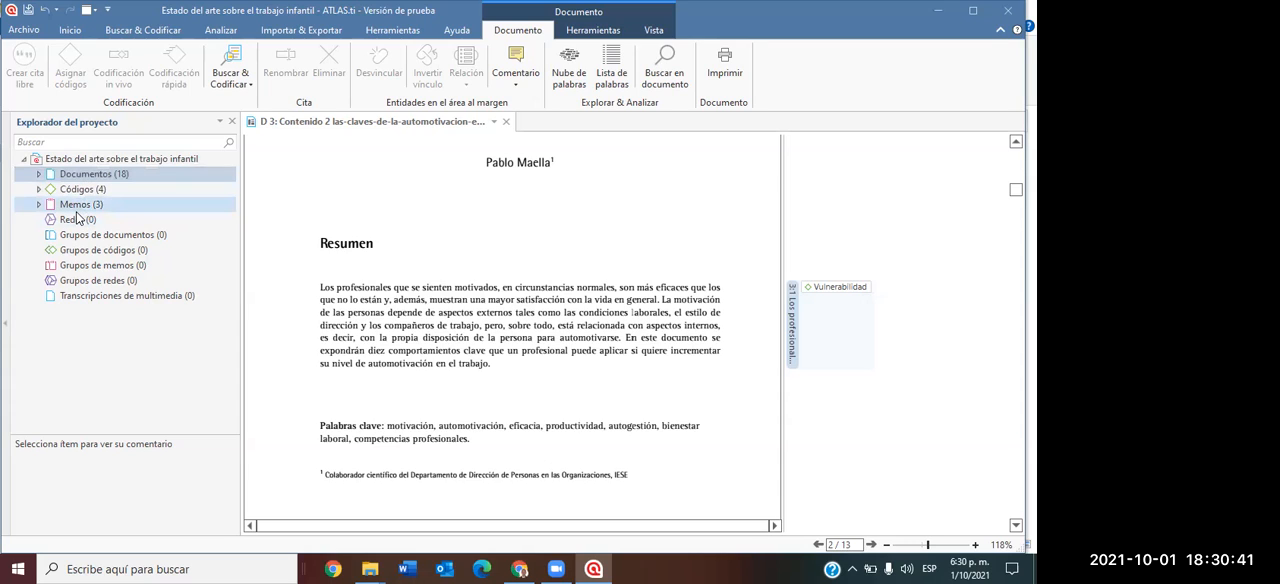
Save the project comment as "Proyecto donde se estudia el comportamiento psicológico en las escuelas por parte de los niños que son golpeados en el hogar.".
right_click(100, 162)
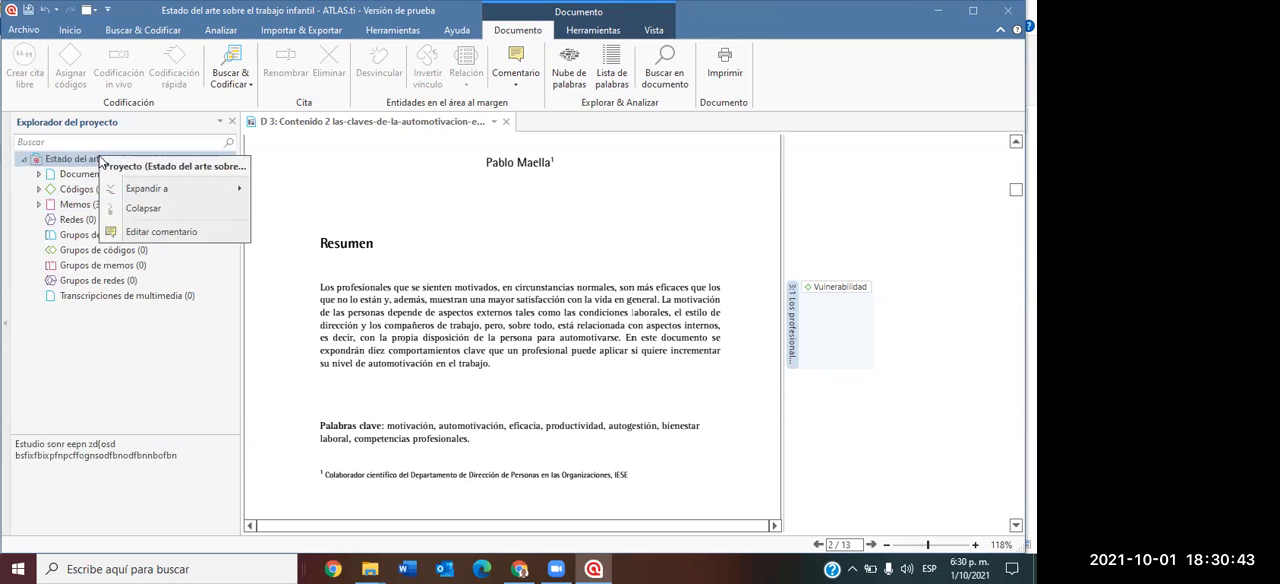
click(140, 233)
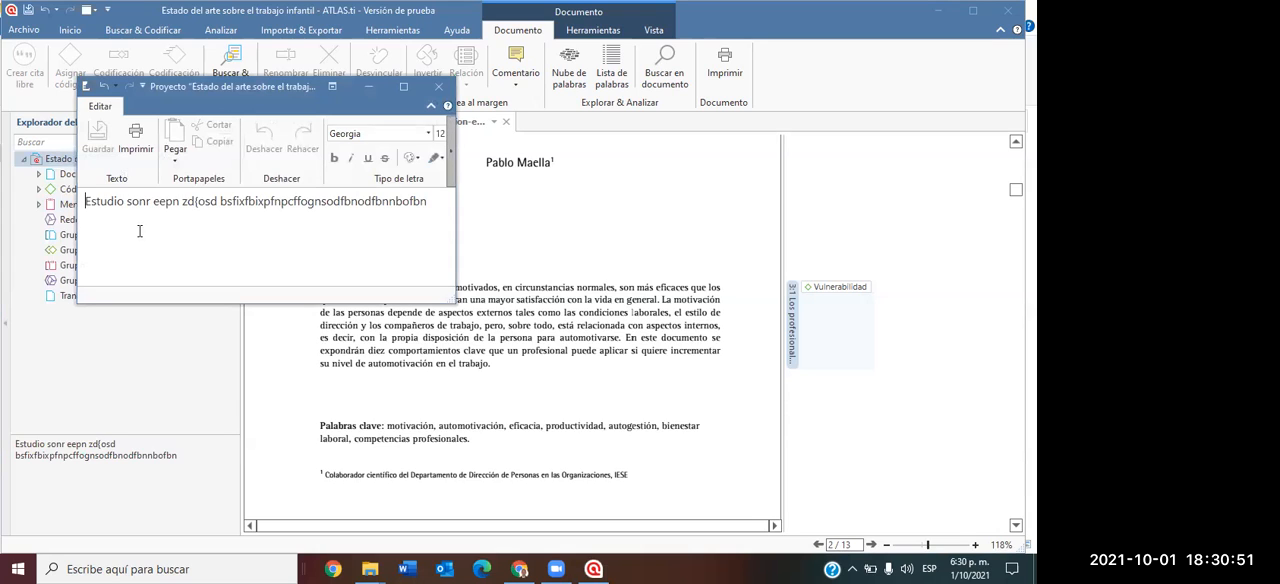
drag(430, 205, 54, 207)
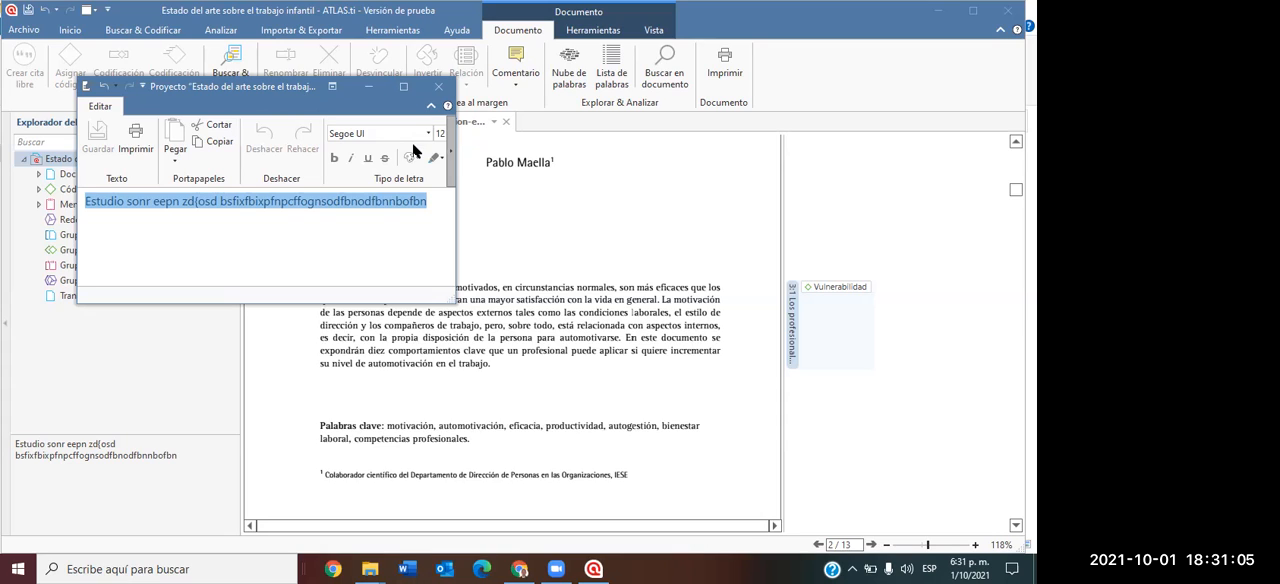
text(Pro)
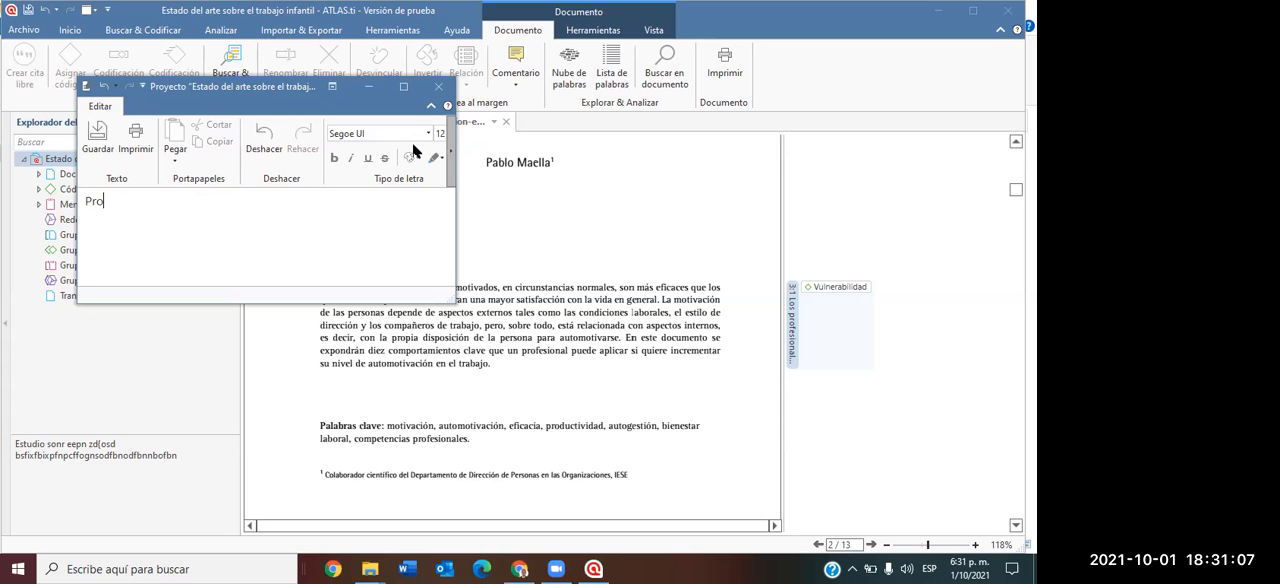
text(yecto donde se estudia)
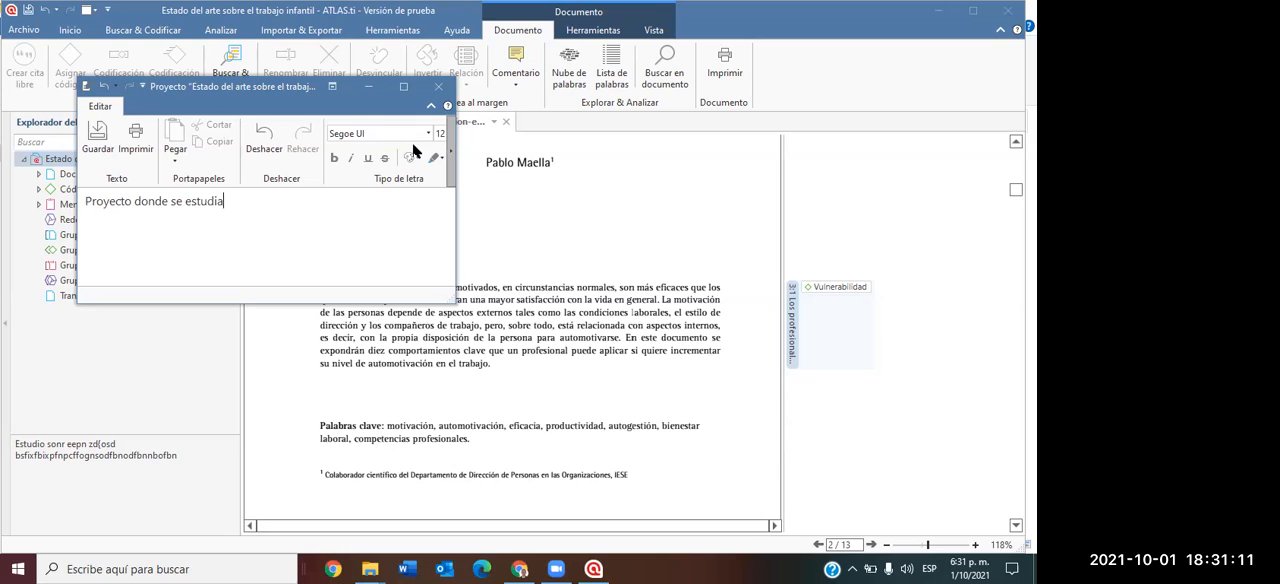
text( el comportamiento psico)
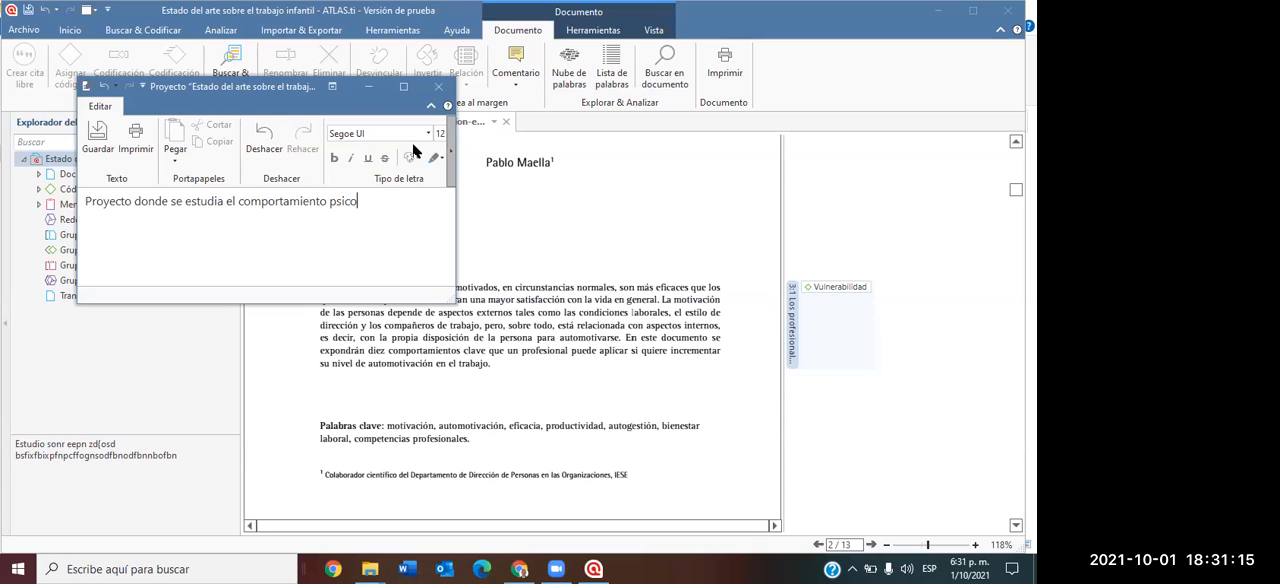
text(lógico en las escue)
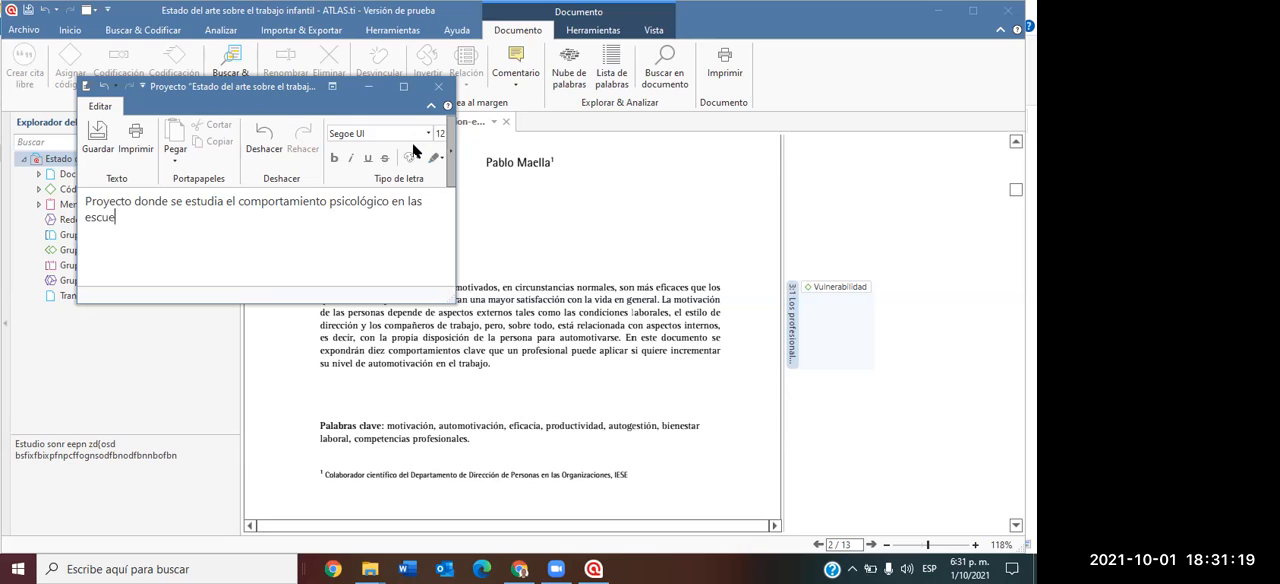
text(las por parte de los ni)
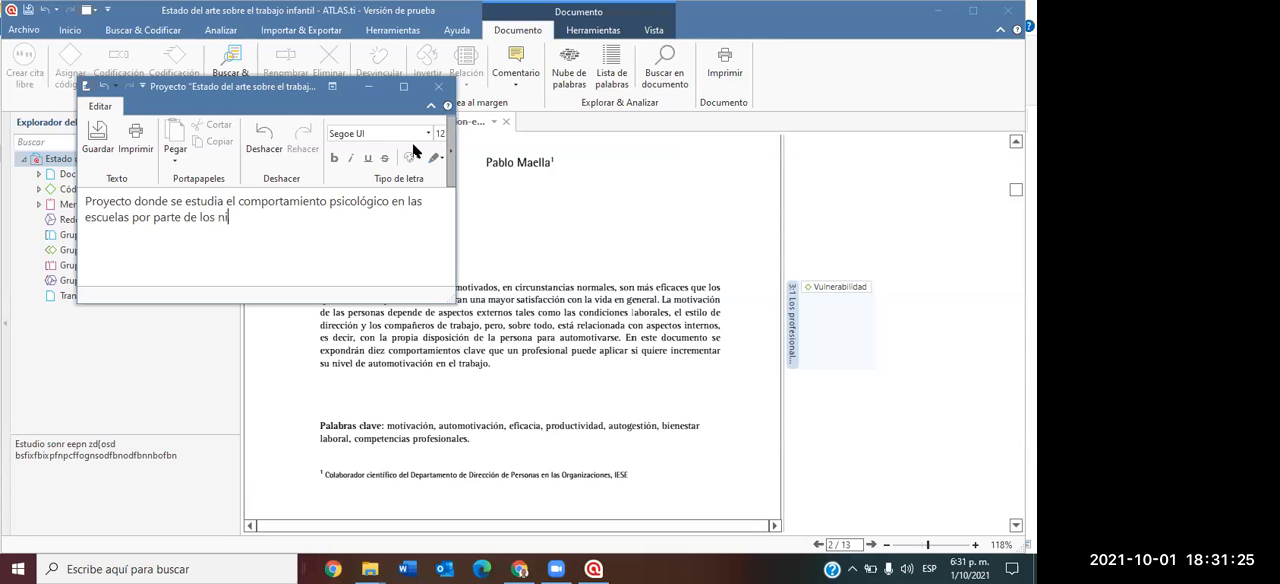
text(ños que son golpeados en el hogar.)
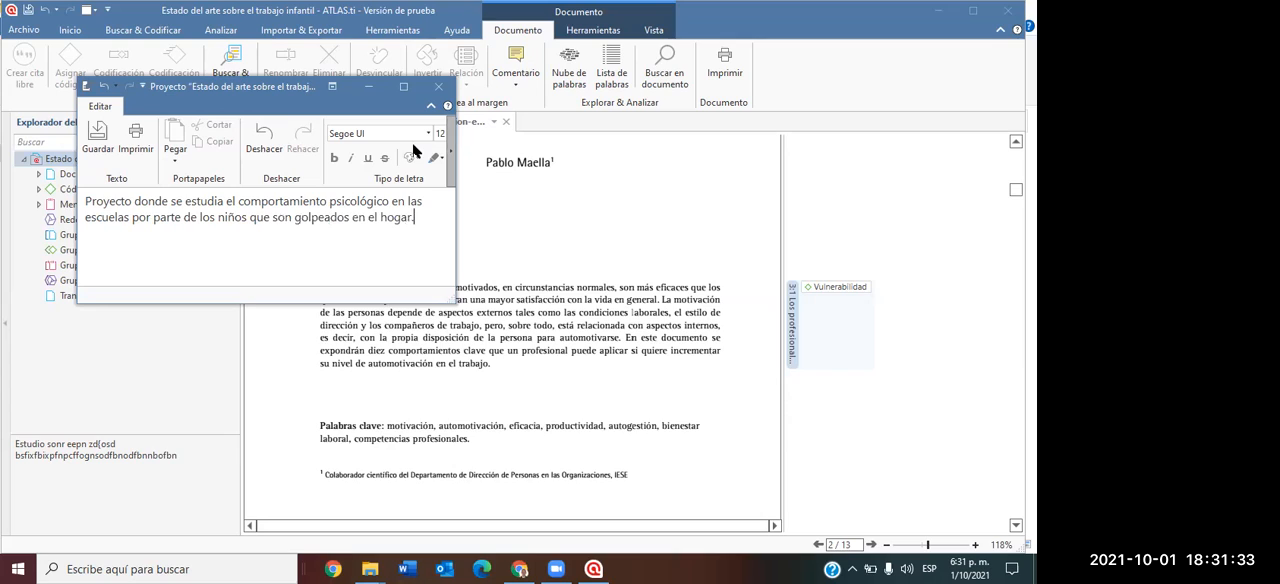
click(104, 148)
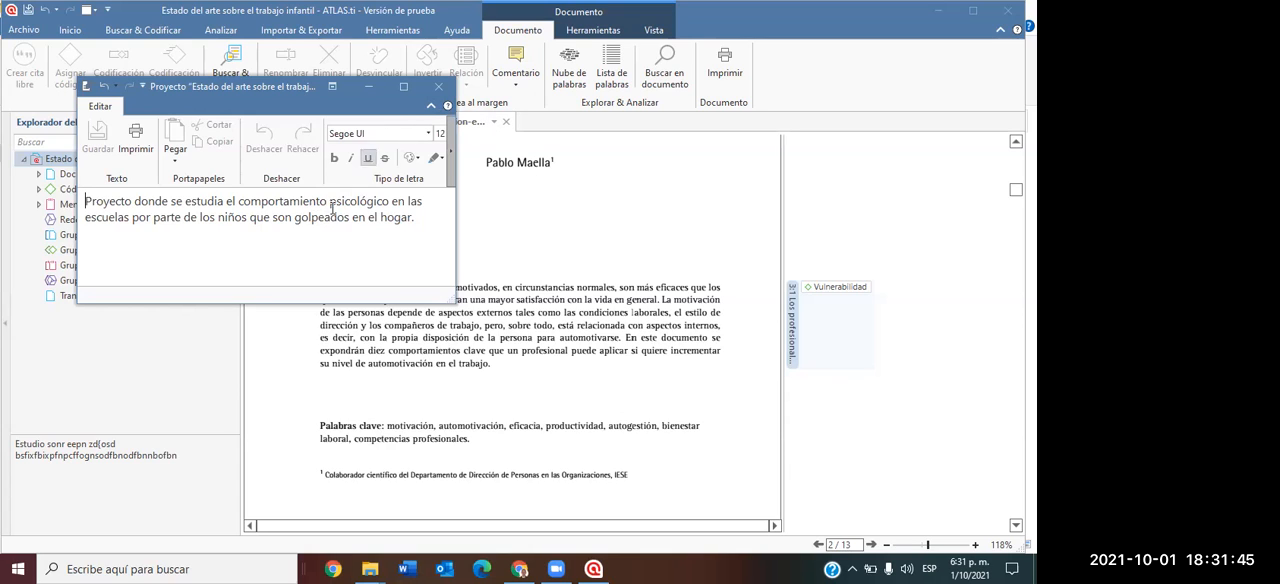
click(439, 87)
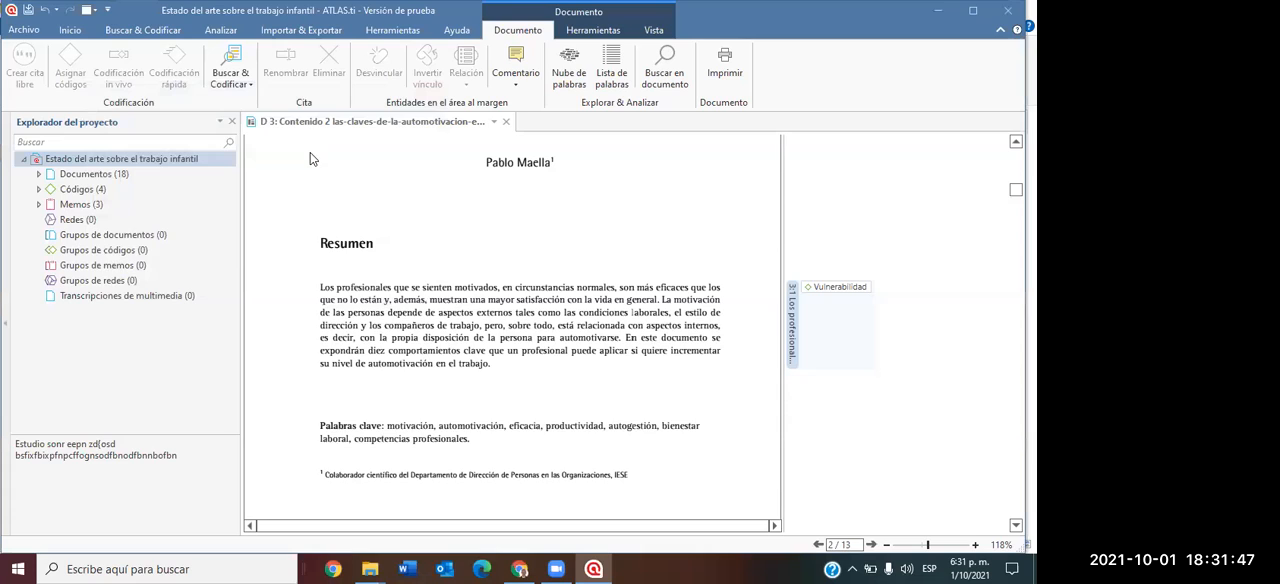
Expand the codes and save "Niños que a falta de un padres son maltratados por algún familiar." as the comment of "Empleo informal".
click(145, 160)
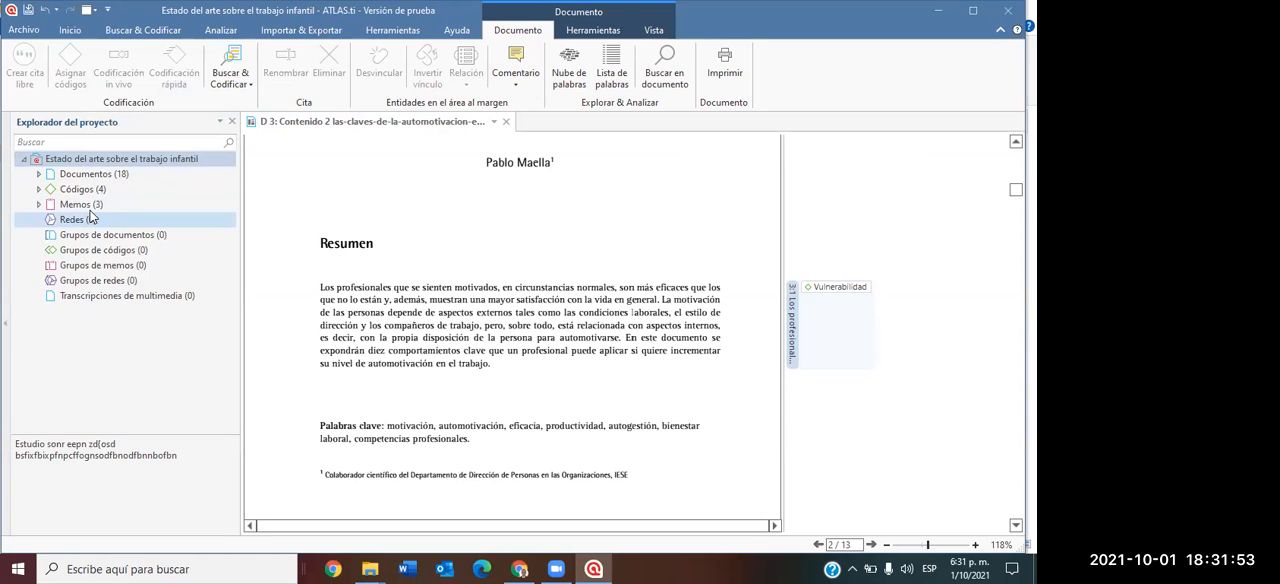
click(38, 191)
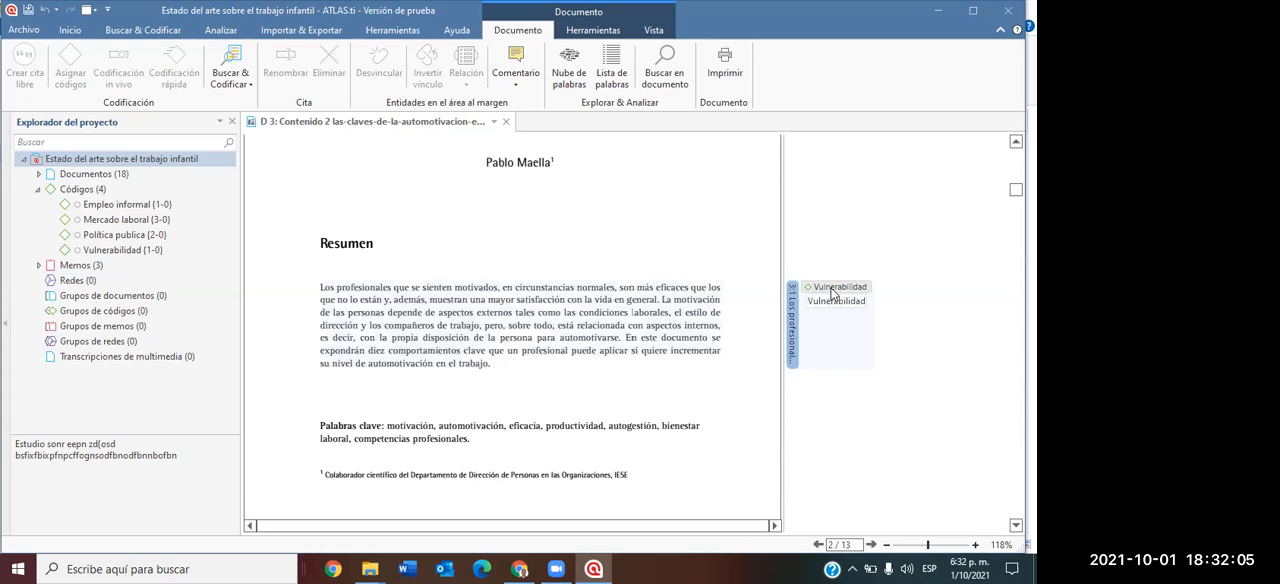
click(128, 206)
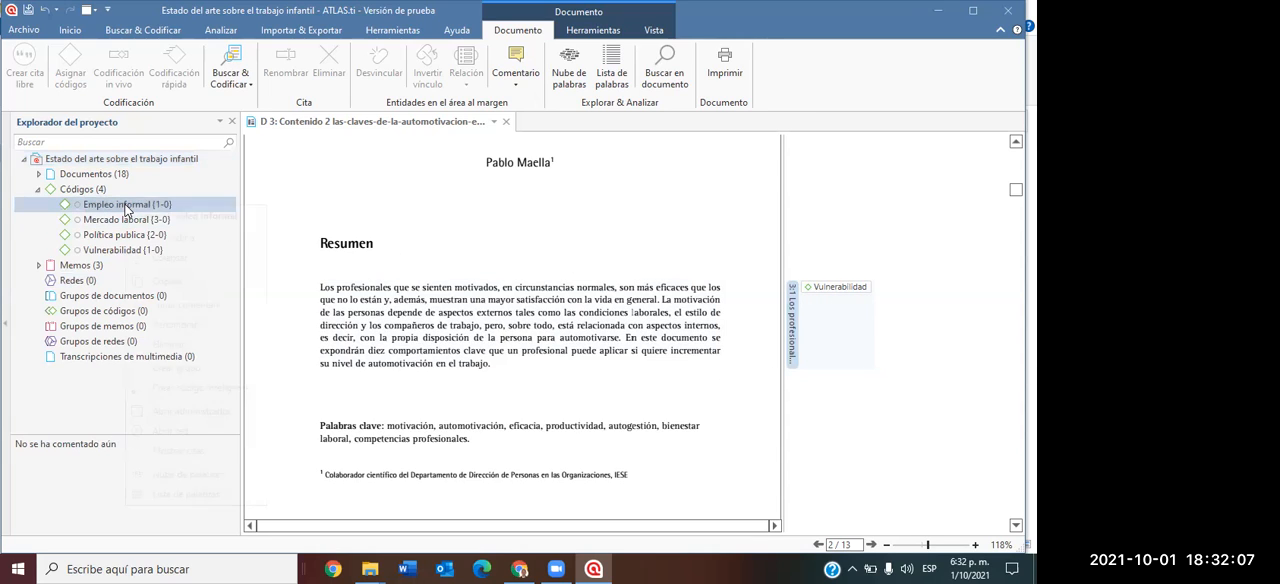
right_click(128, 209)
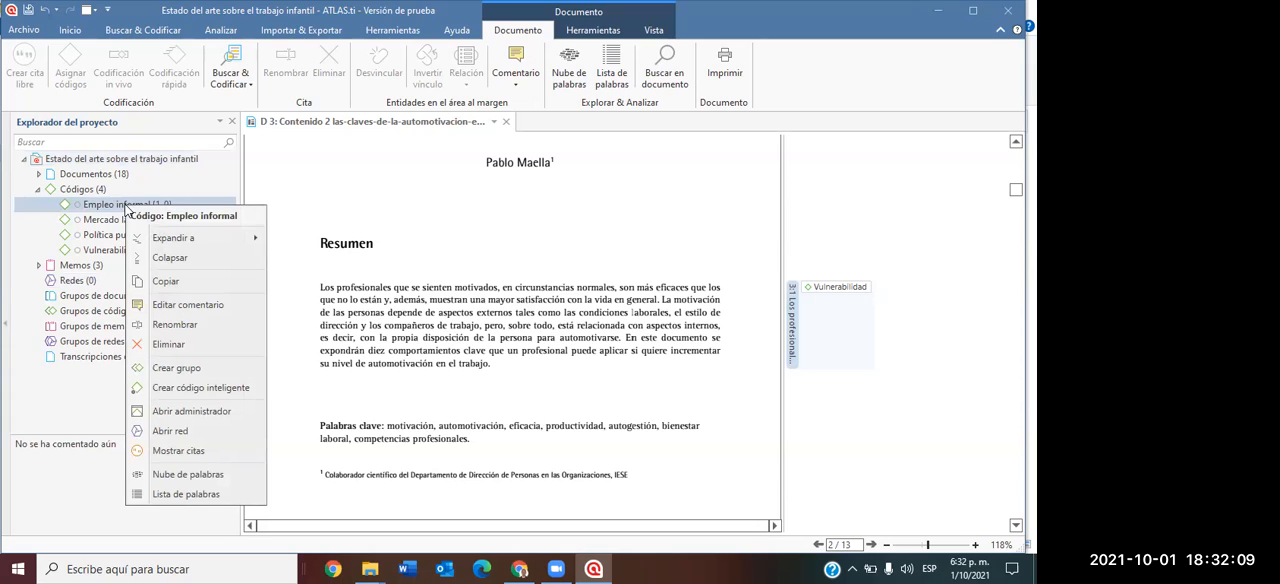
click(160, 306)
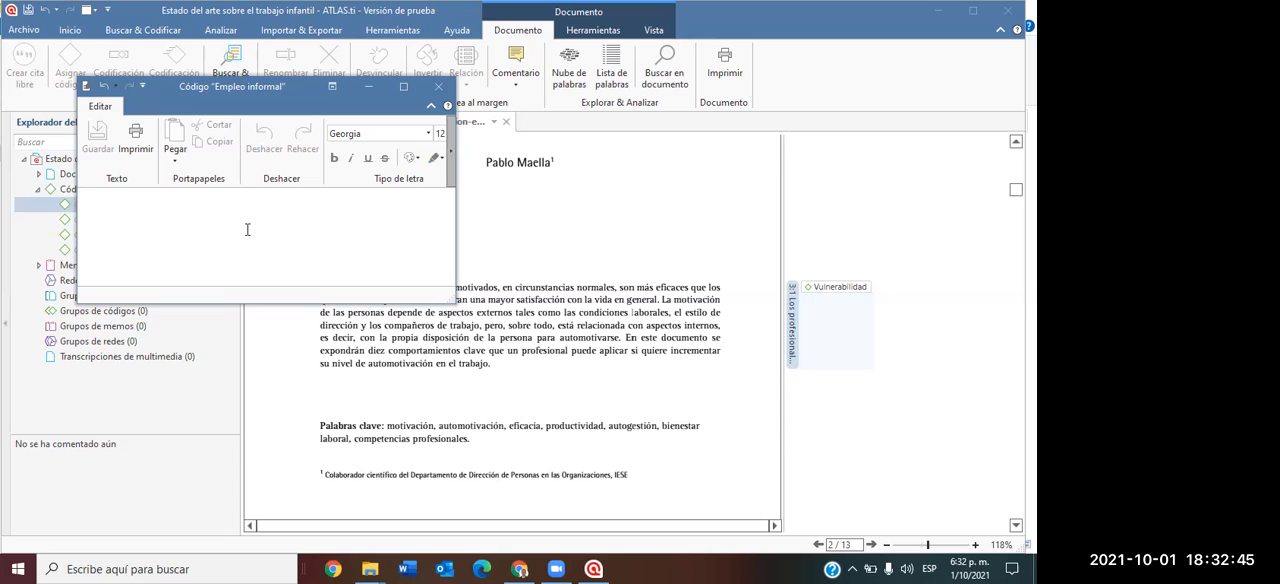
text(niños que)
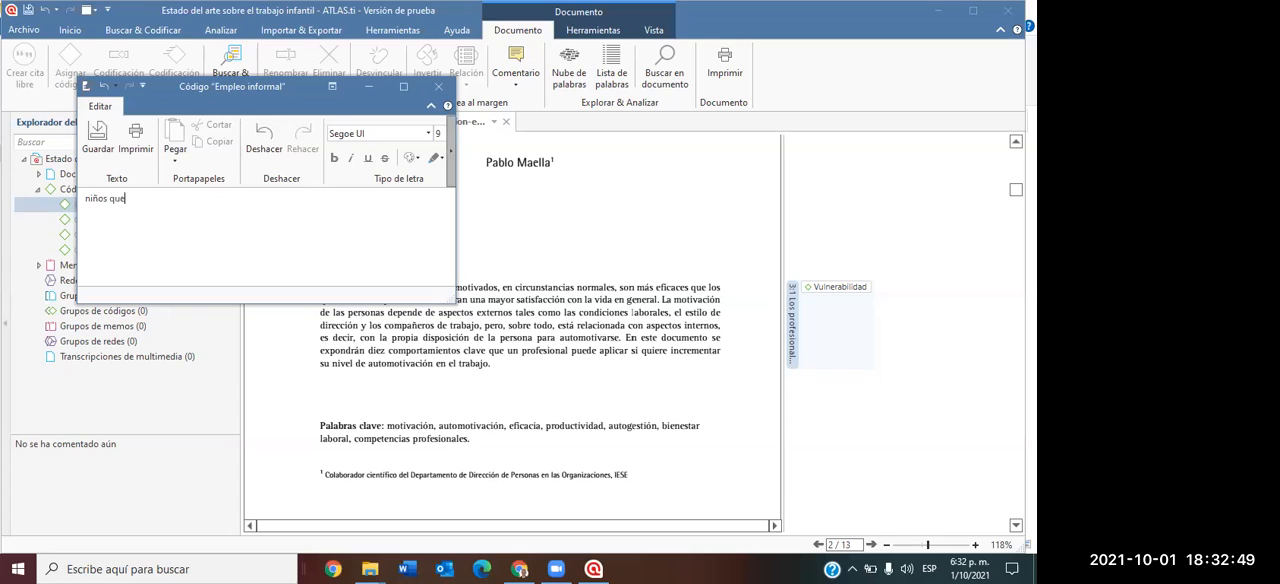
click(110, 198)
key(Left)
key(Left)
key(BackSpace)
text(Niños que  a falta de un padres son)
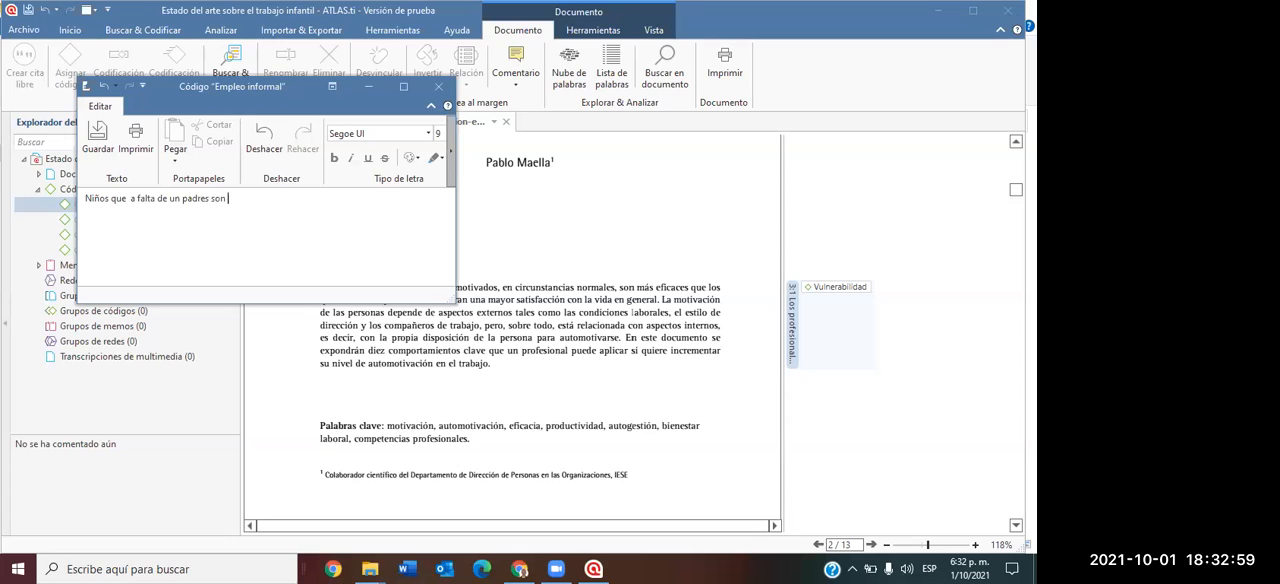
text( maltratados por alg)
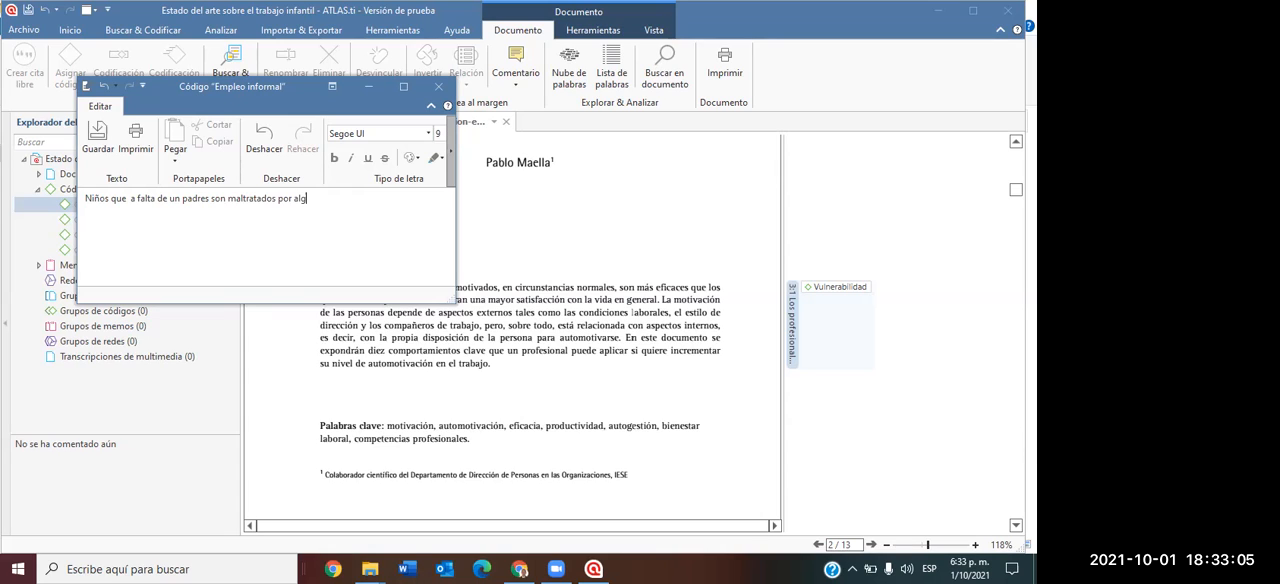
text(ún familiar.)
click(92, 140)
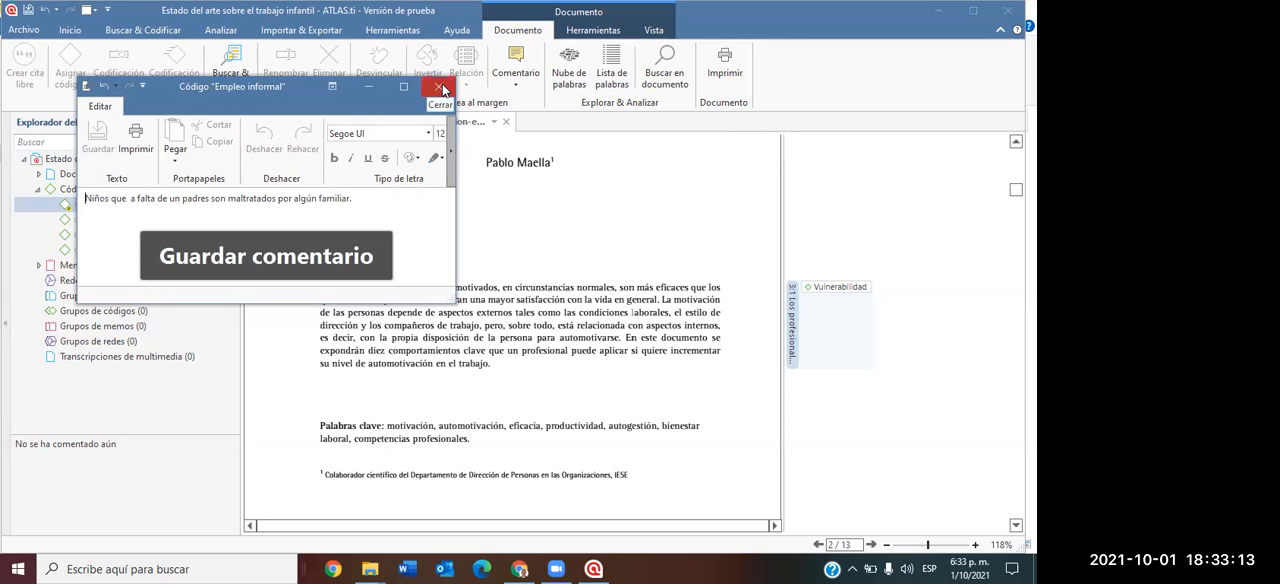
click(439, 87)
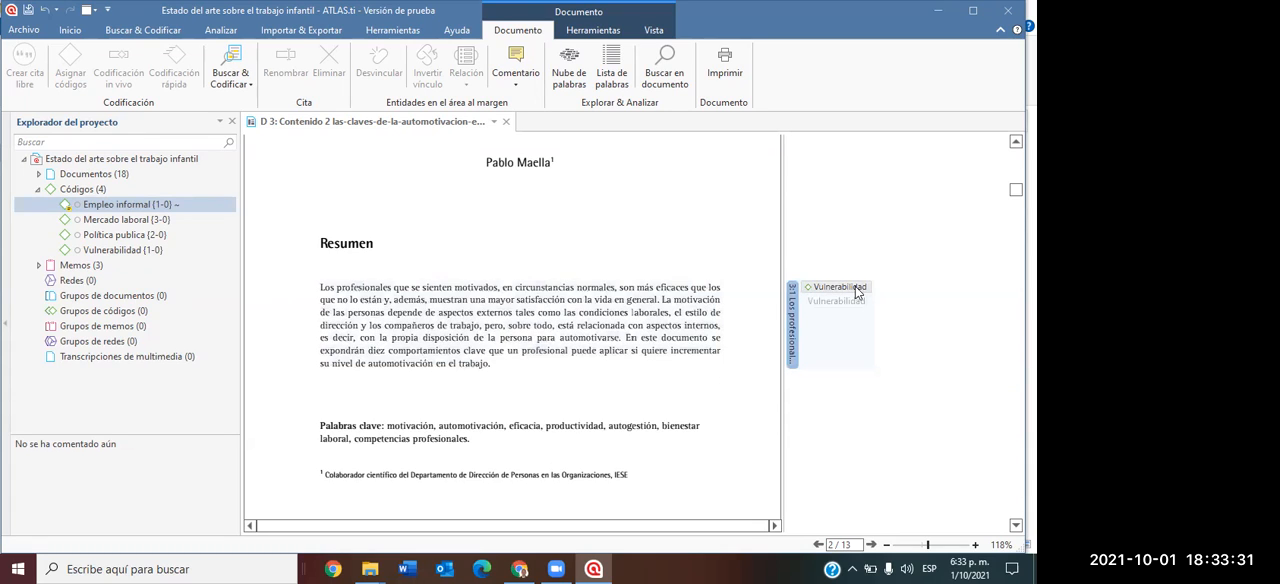
Cut the whole comment text out of the code "Empleo informal" and save its comment empty.
right_click(117, 204)
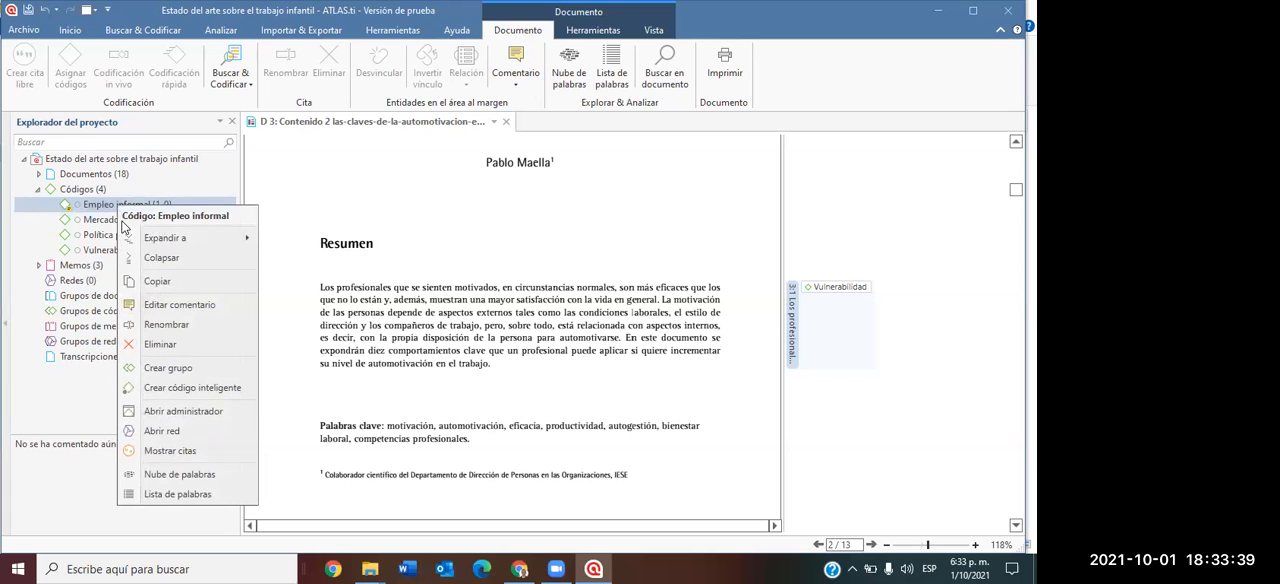
click(170, 305)
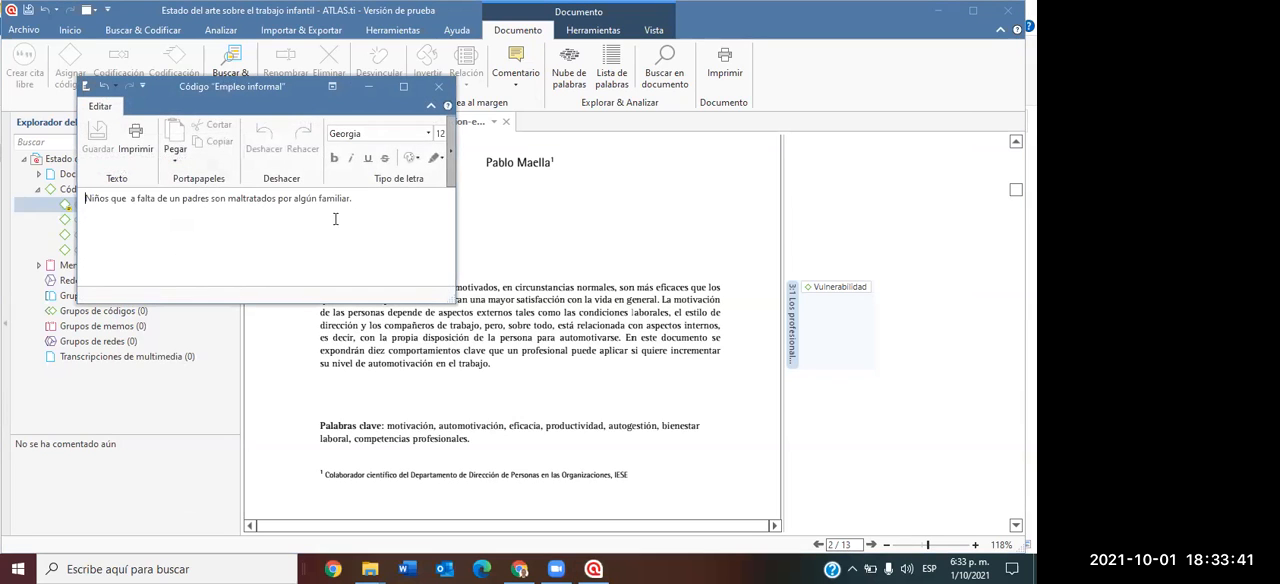
drag(354, 200, 63, 212)
key(ctrl+c)
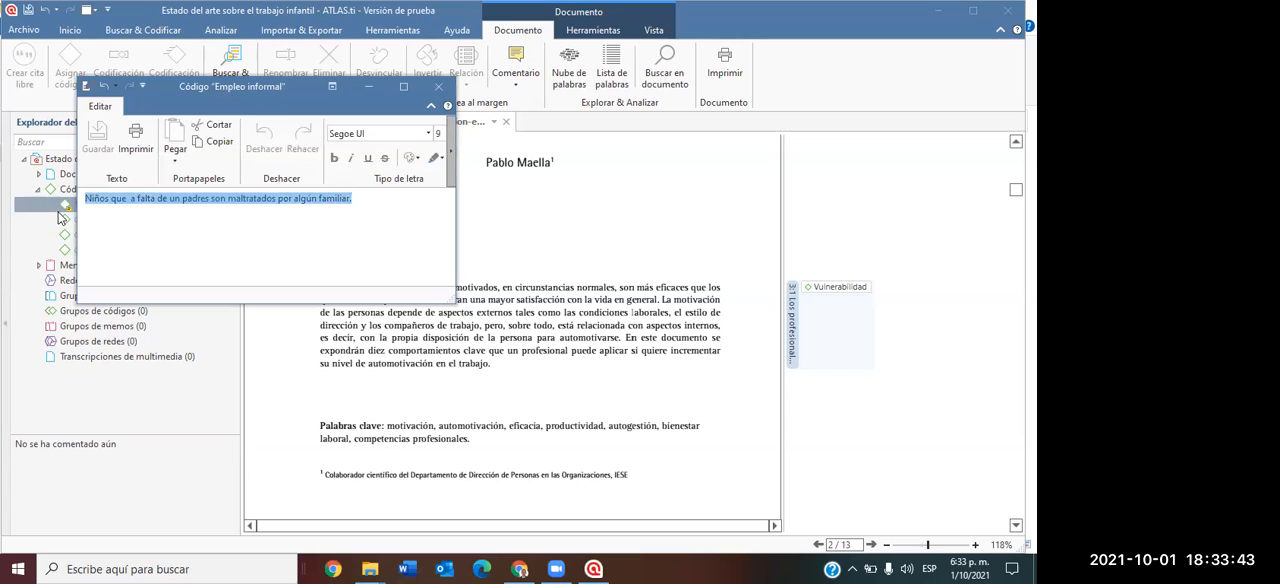
key(Delete)
click(98, 138)
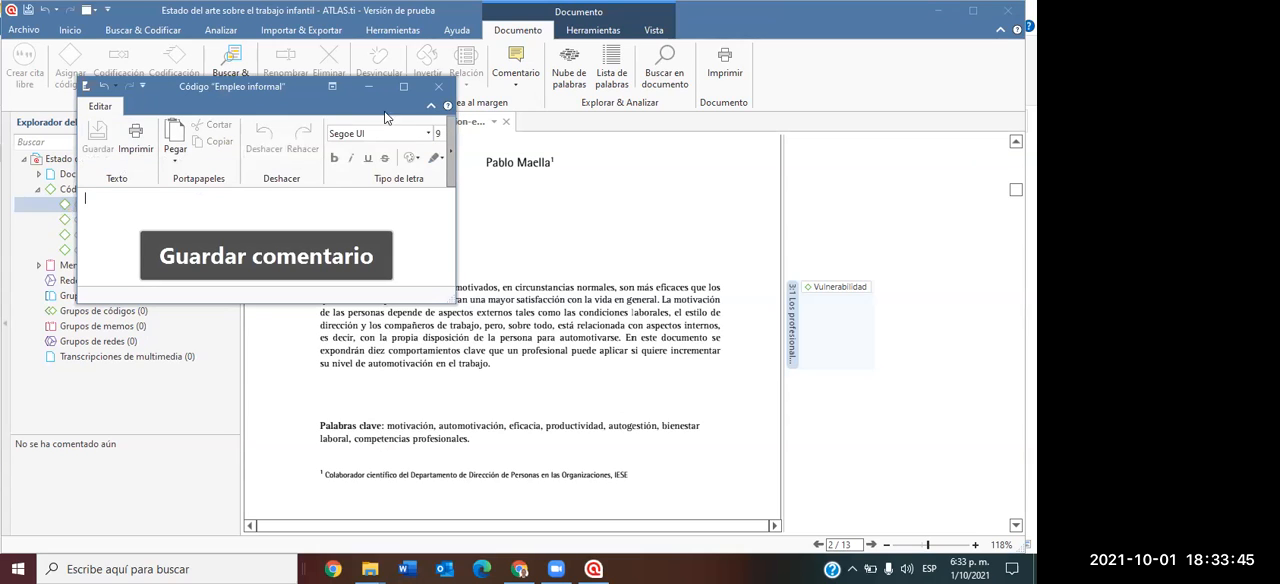
click(437, 88)
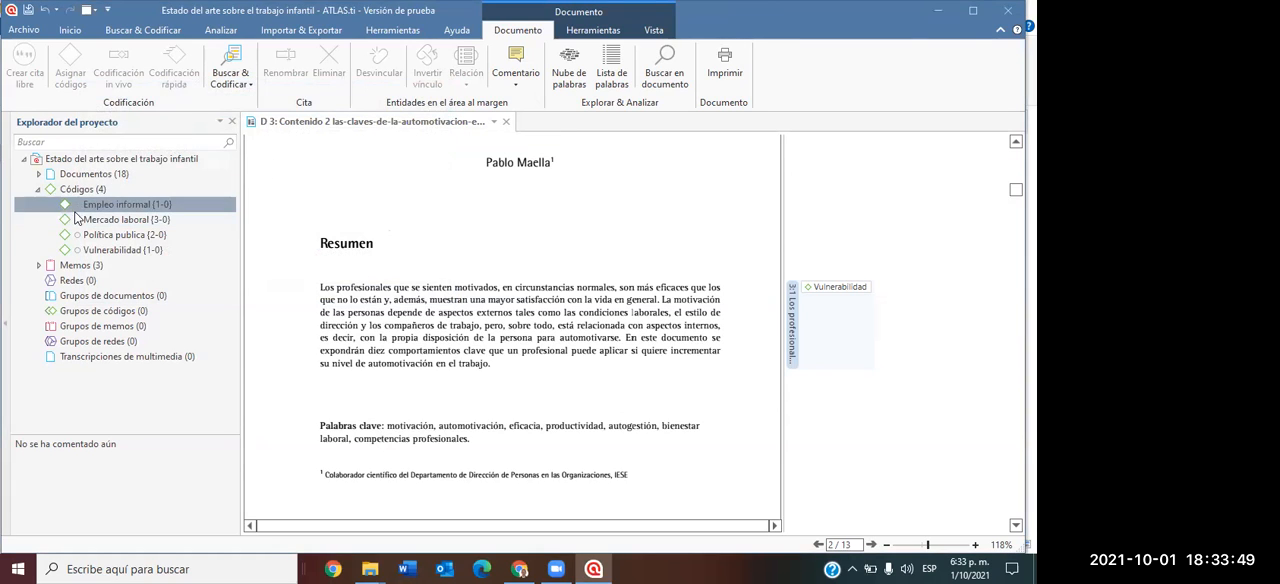
click(74, 206)
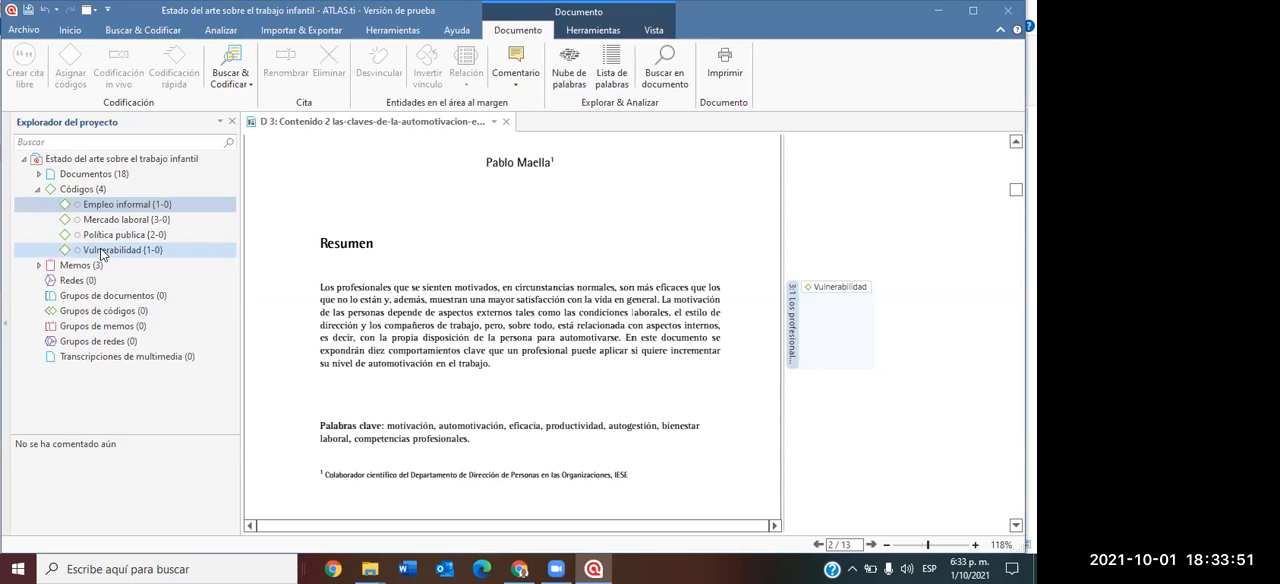
Paste and save the cut text as the comment of the code "Vulnerabilidad", and view it through the code's label beside the "Resumen" paragraph.
click(102, 252)
right_click(102, 252)
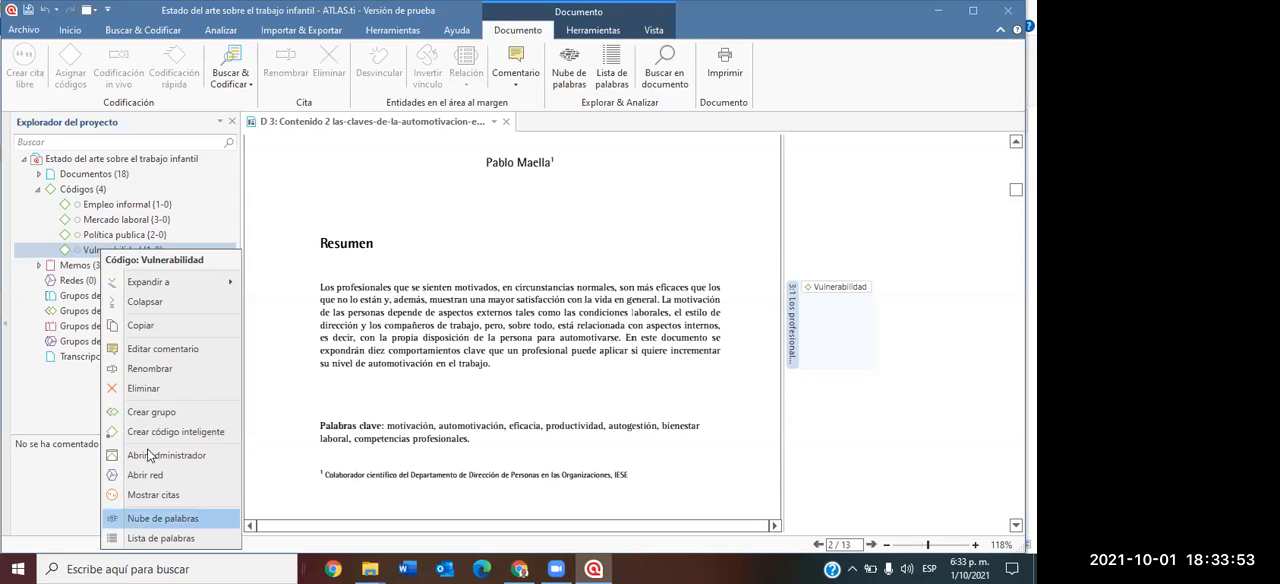
click(170, 352)
key(ctrl+v)
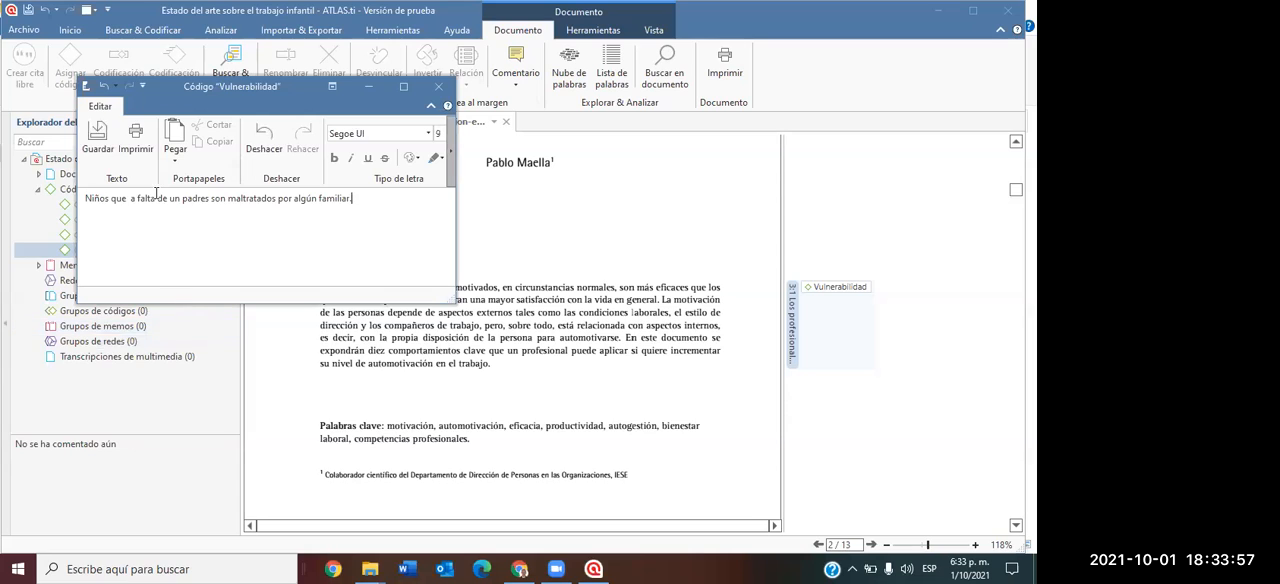
click(98, 140)
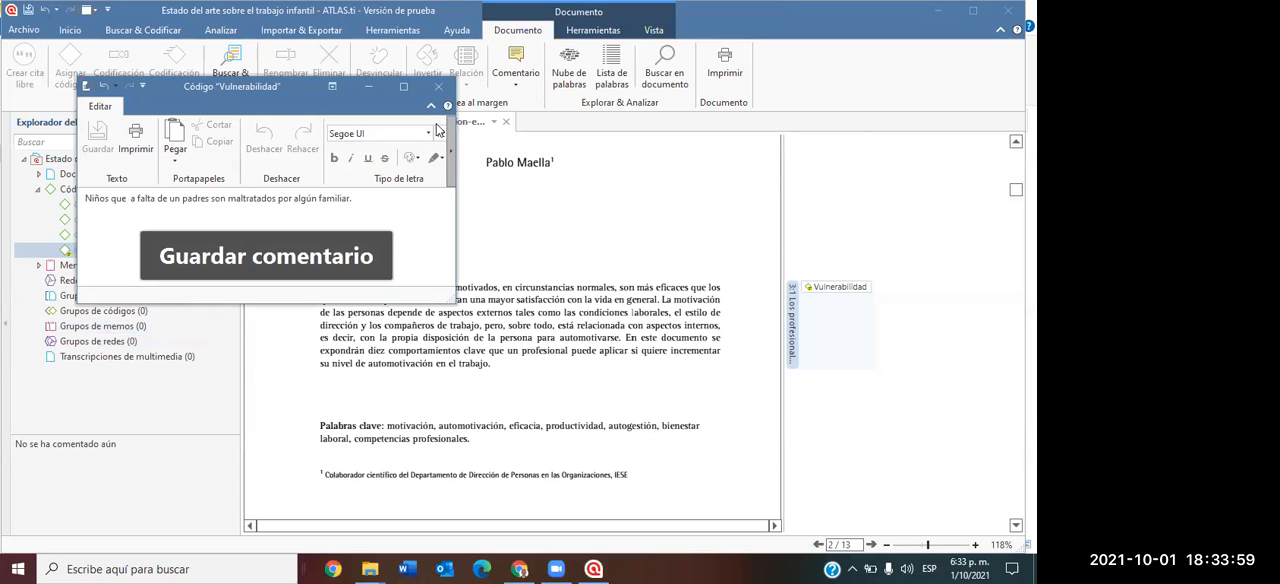
click(438, 87)
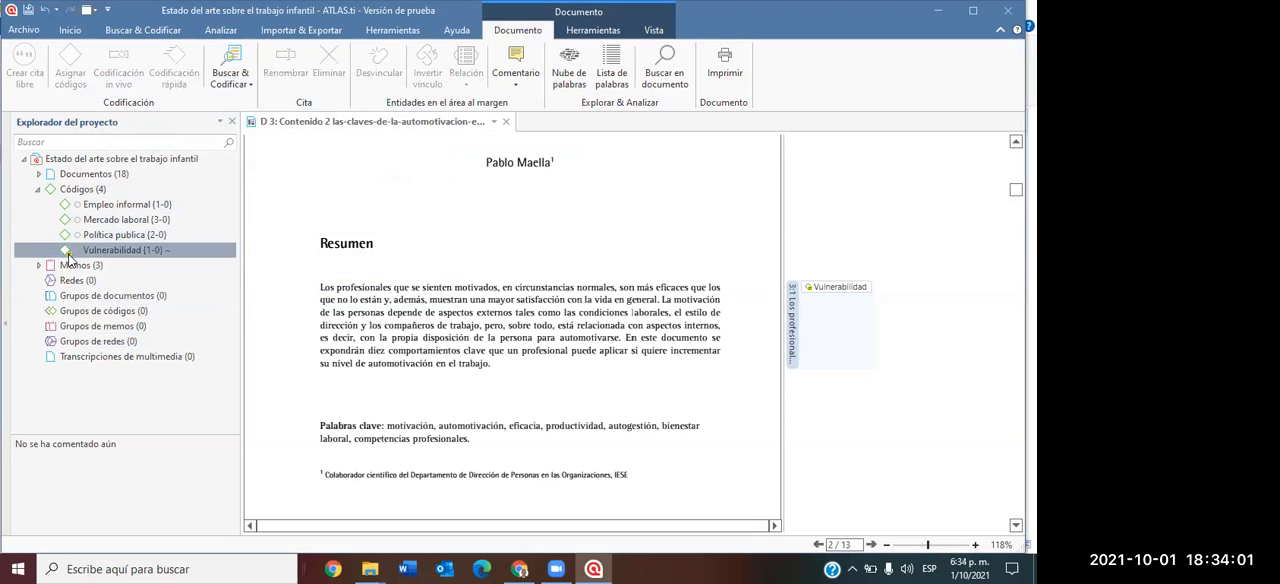
double_click(835, 288)
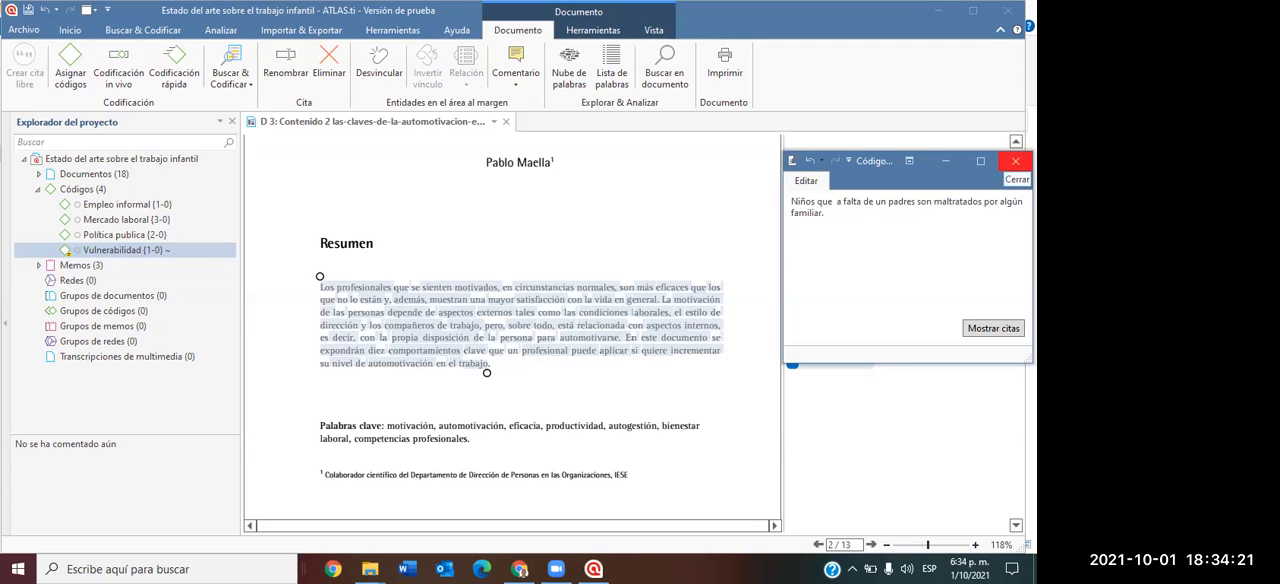
click(1015, 161)
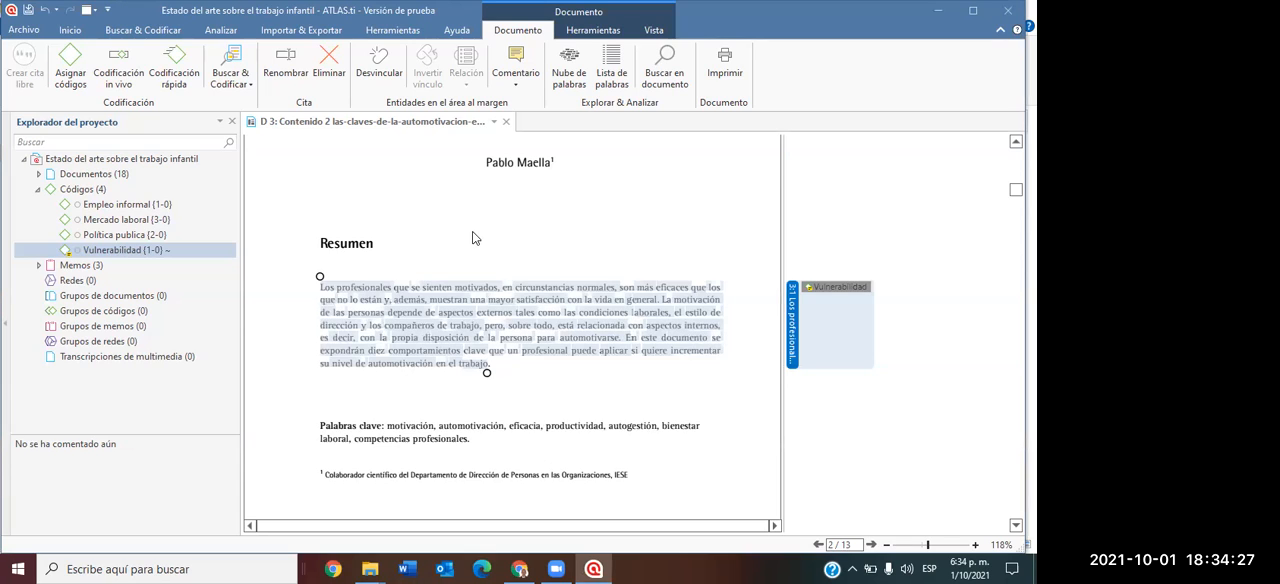
scroll(600, 300, up, 1)
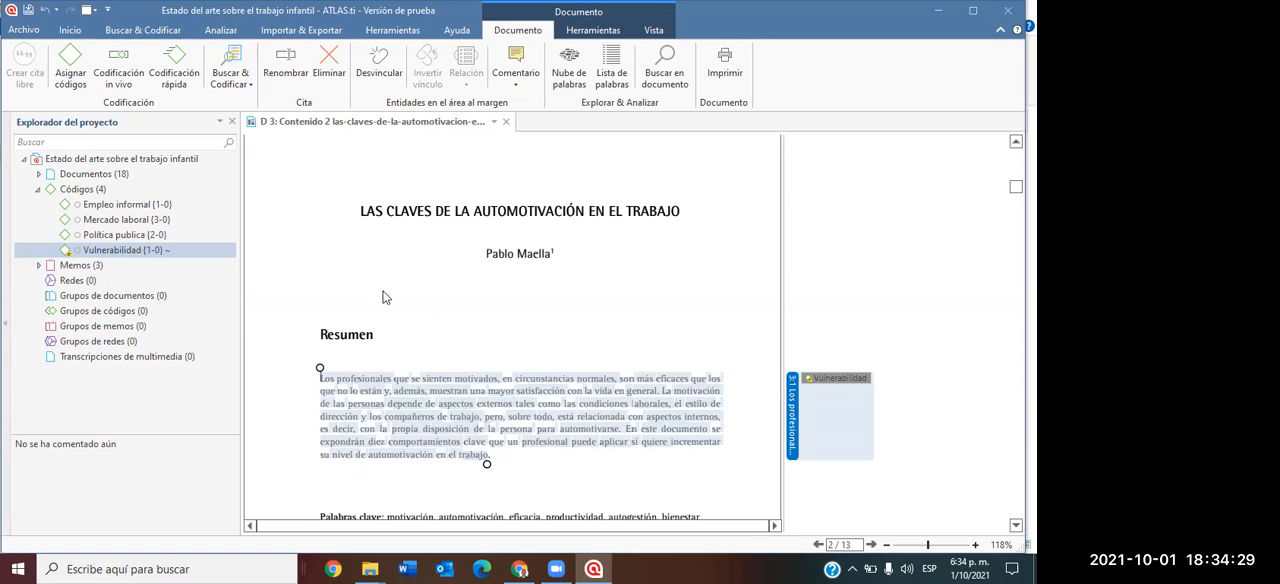
click(121, 206)
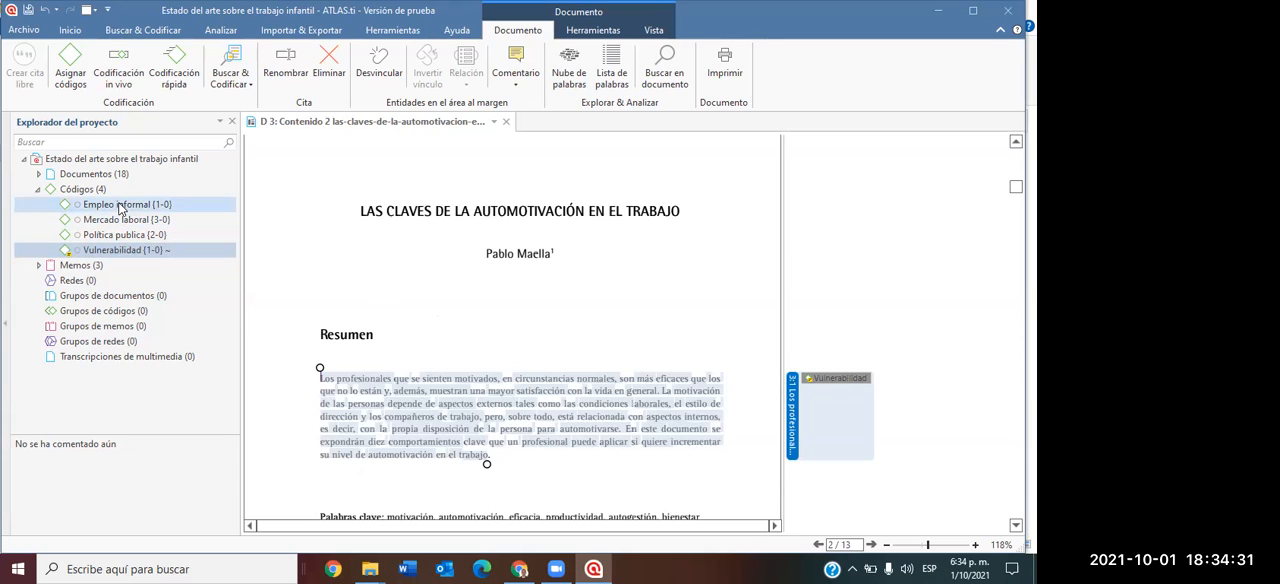
click(118, 251)
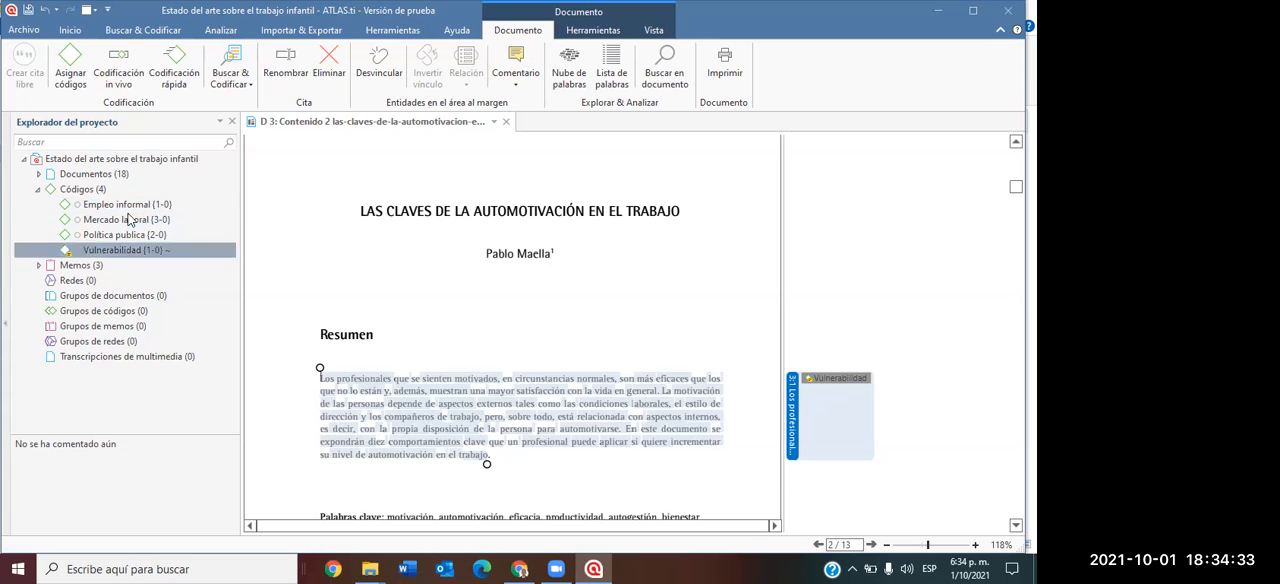
click(380, 213)
drag(478, 213, 545, 222)
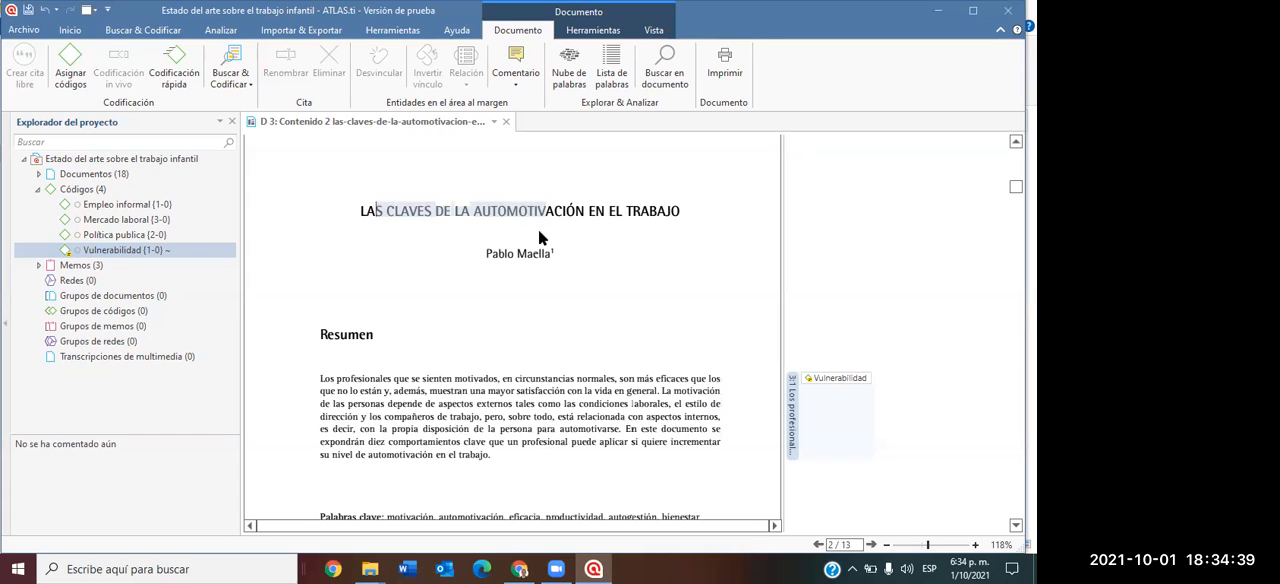
click(222, 250)
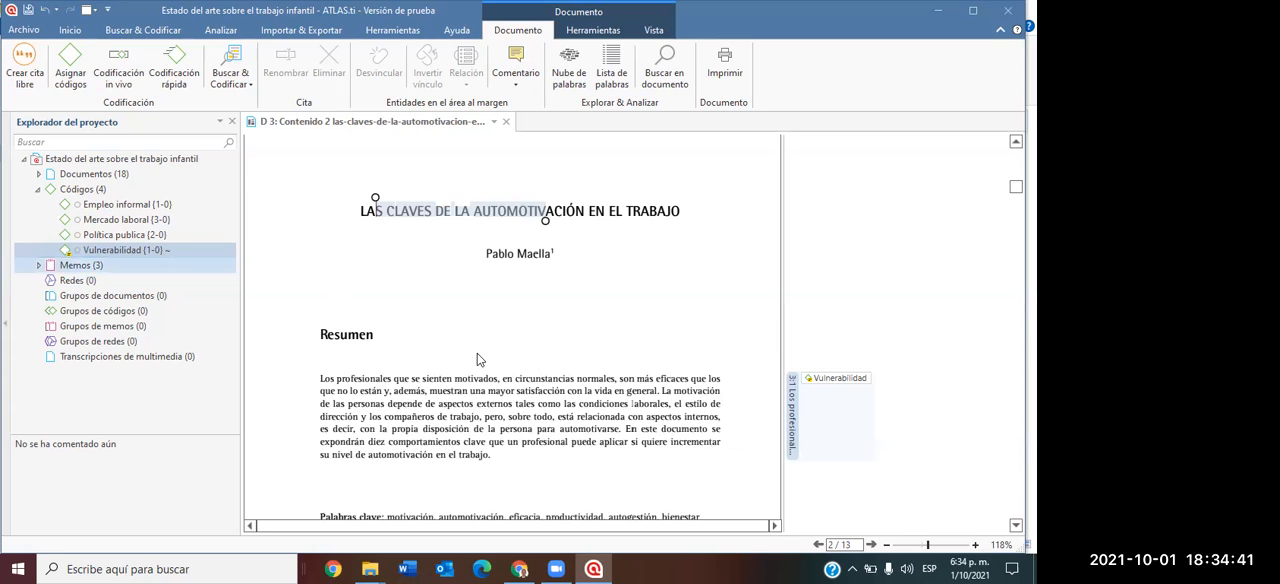
Assign the code "Mercado laboral" to the paragraph beginning "Las mejores compañías tratan de facilitar la automotivación" on page 4 of D 3.
scroll(553, 377, down, 10)
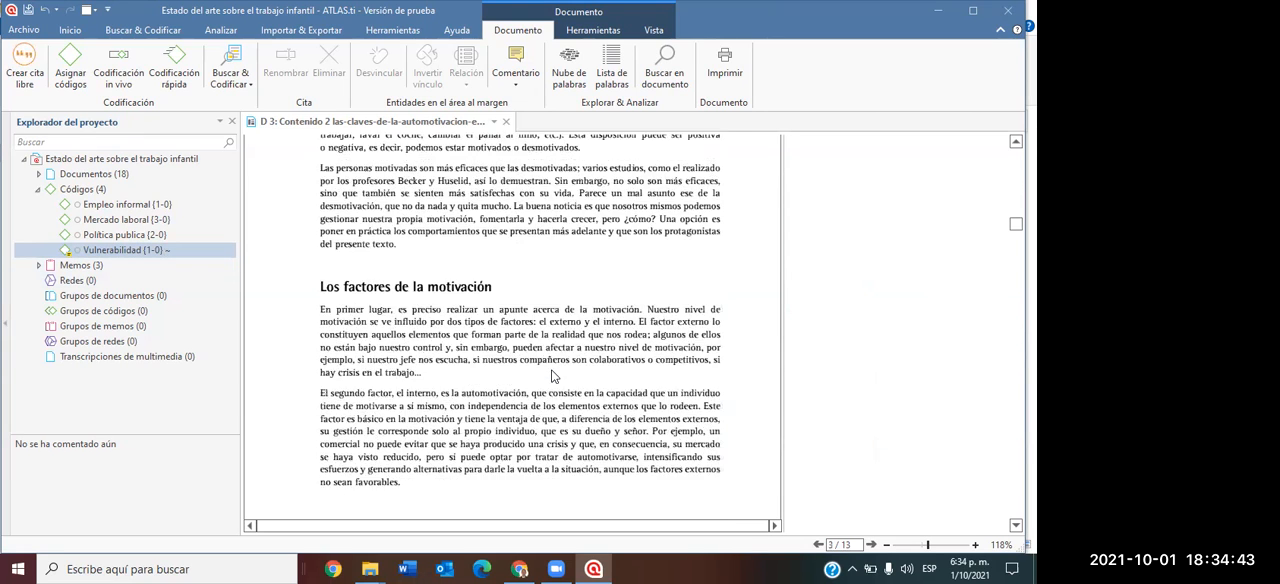
scroll(515, 375, down, 5)
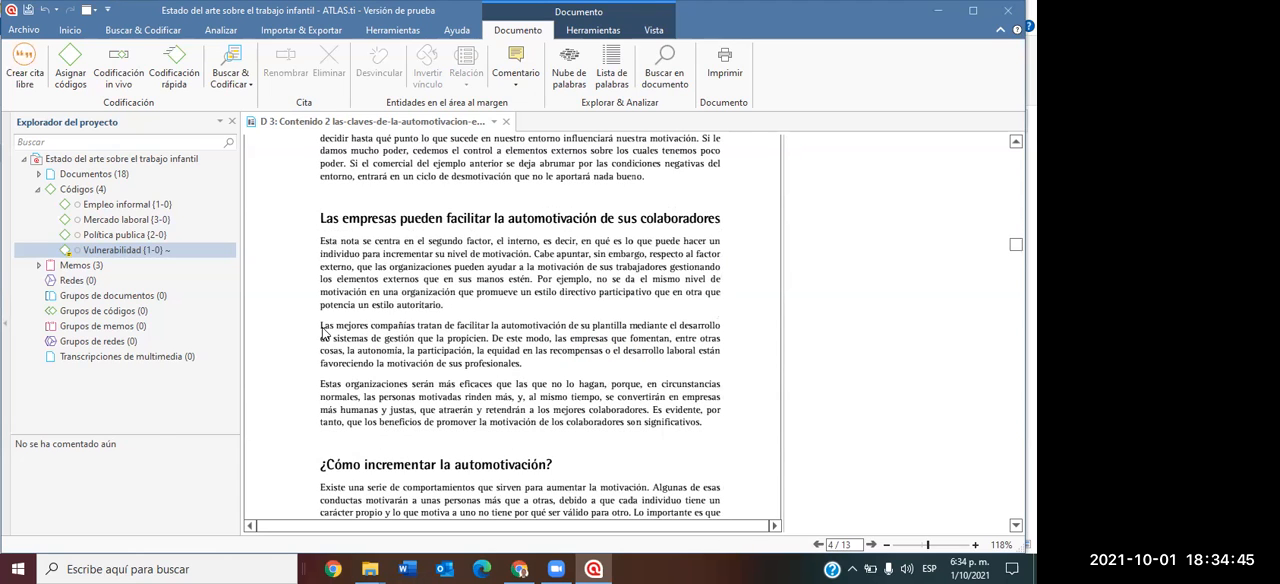
drag(322, 330, 521, 345)
right_click(520, 345)
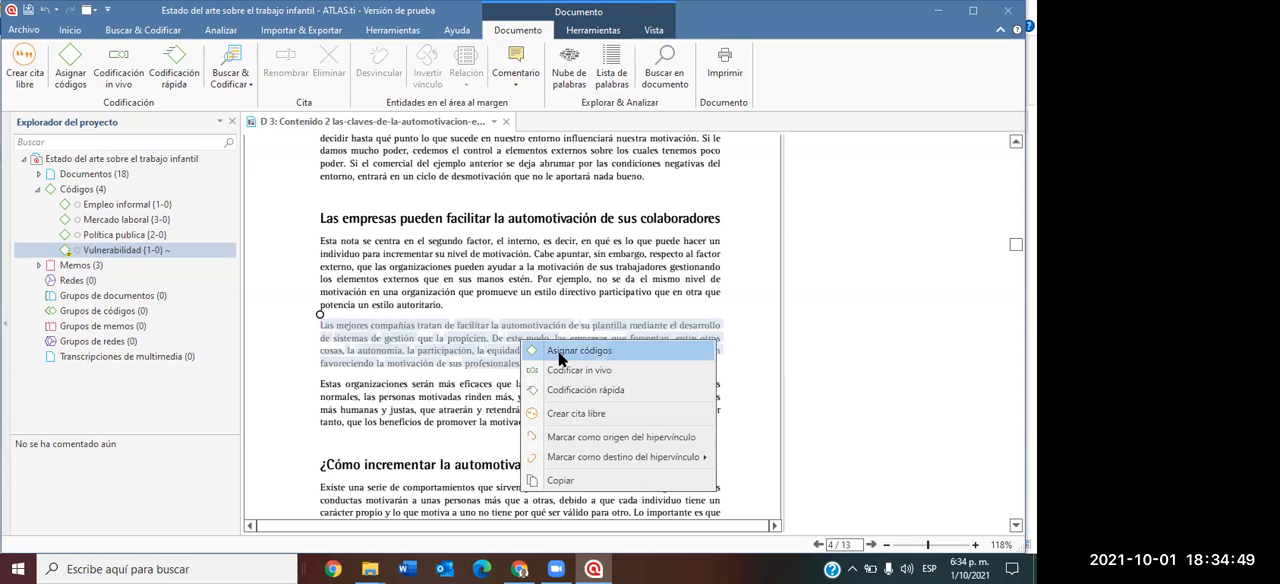
click(565, 357)
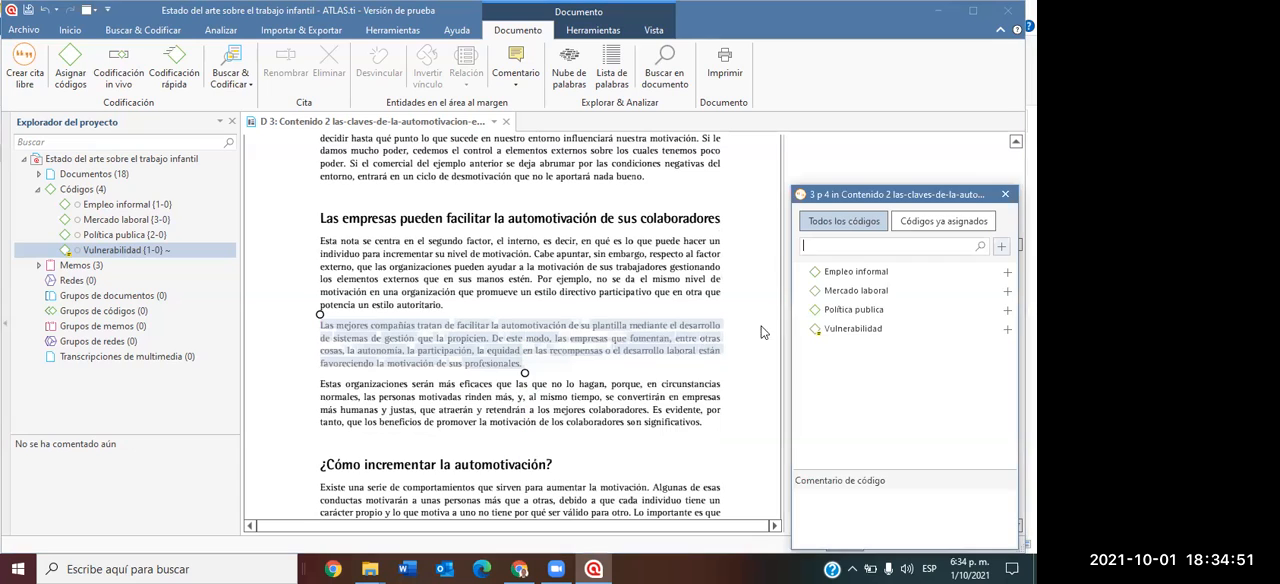
click(856, 290)
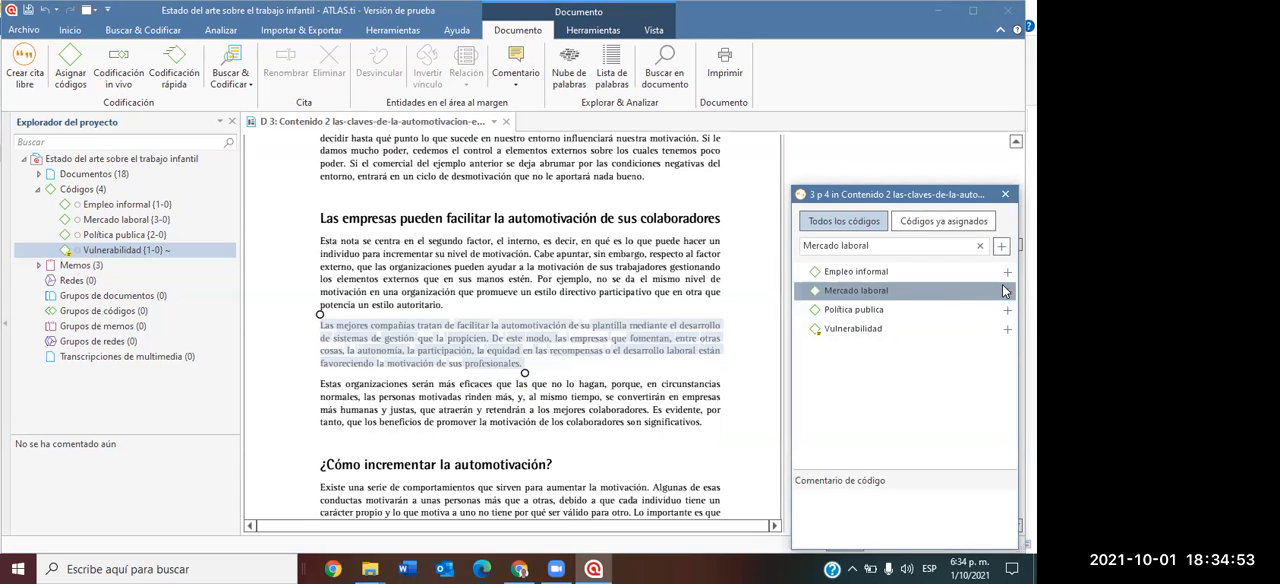
click(1007, 290)
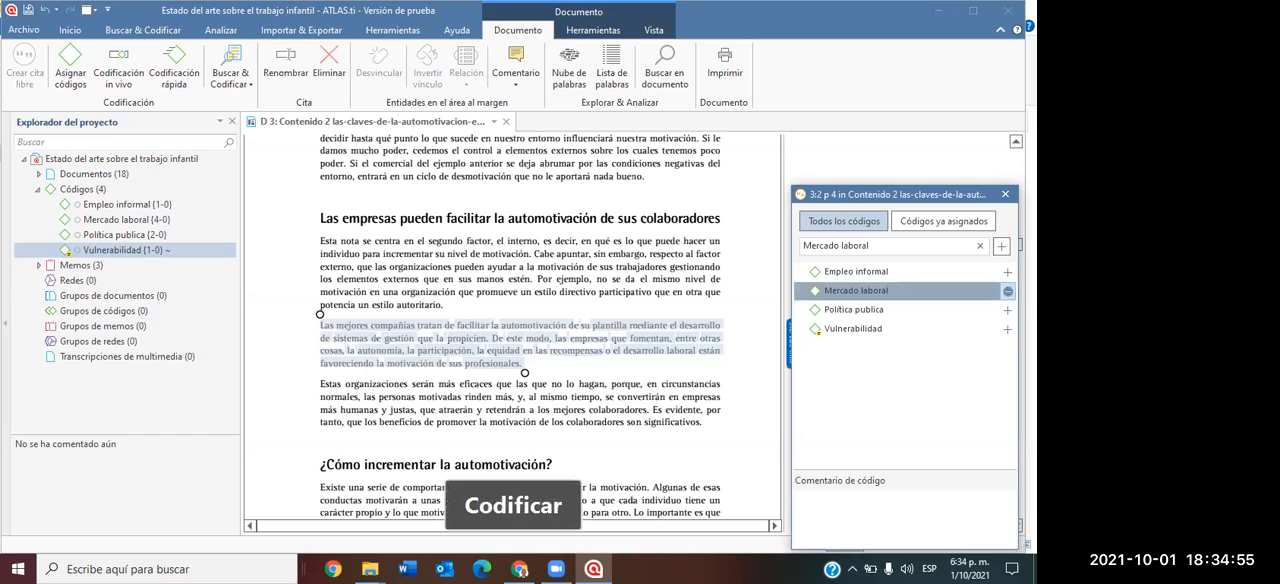
click(1005, 194)
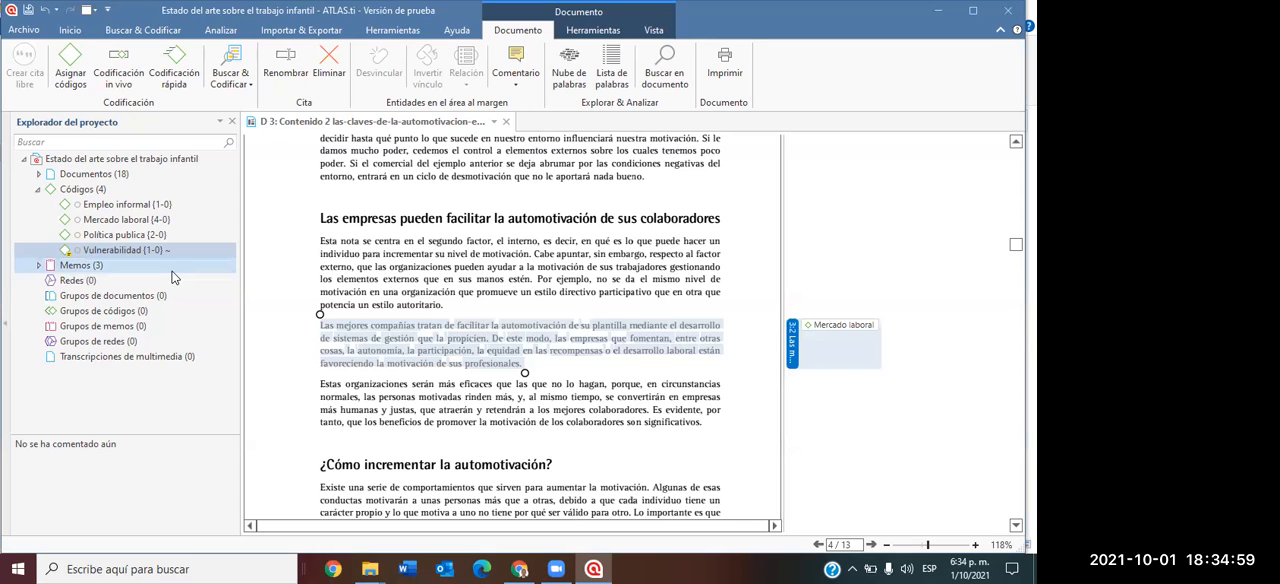
Close document D 3, list the project's documents instead of its codes, and open D 1 "Política pública para los vendedores informales".
click(39, 189)
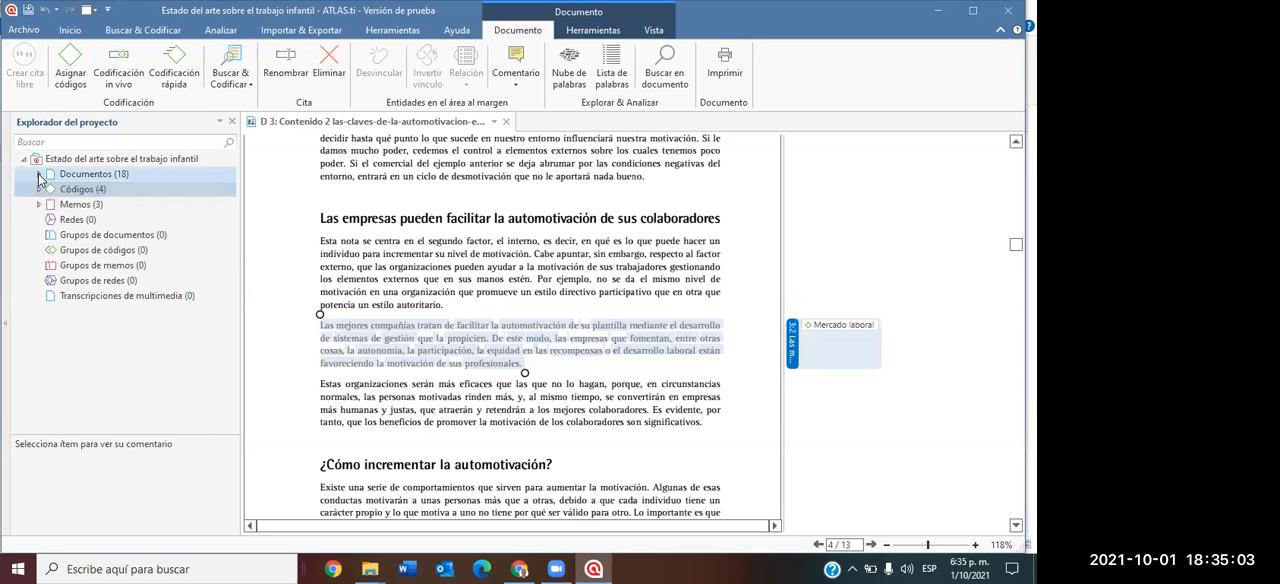
click(39, 175)
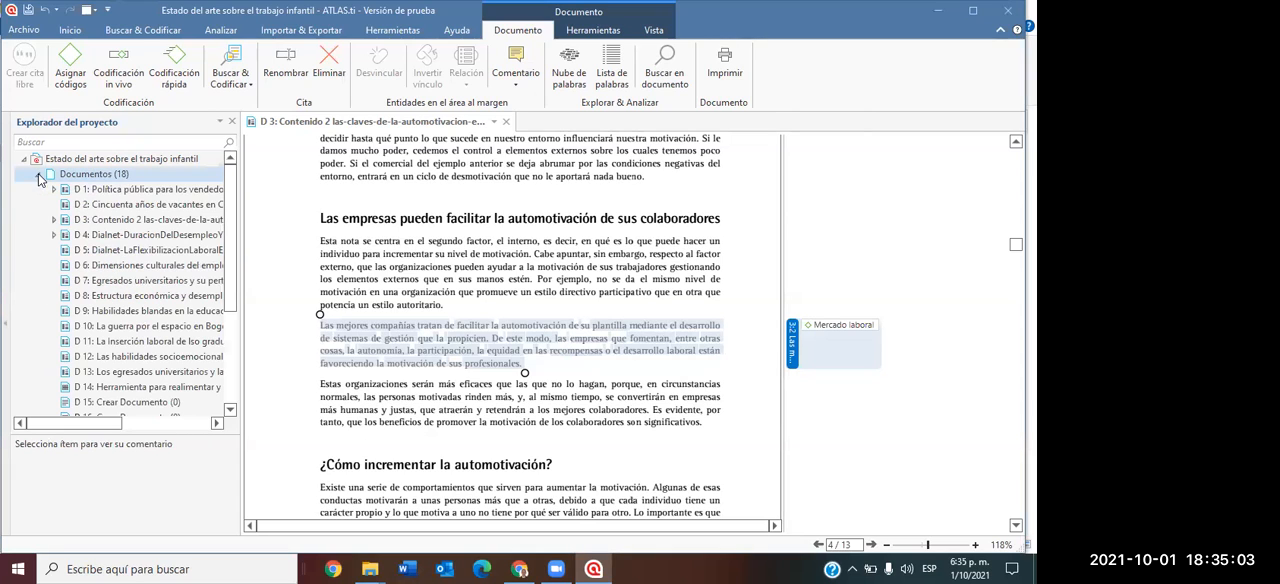
click(507, 121)
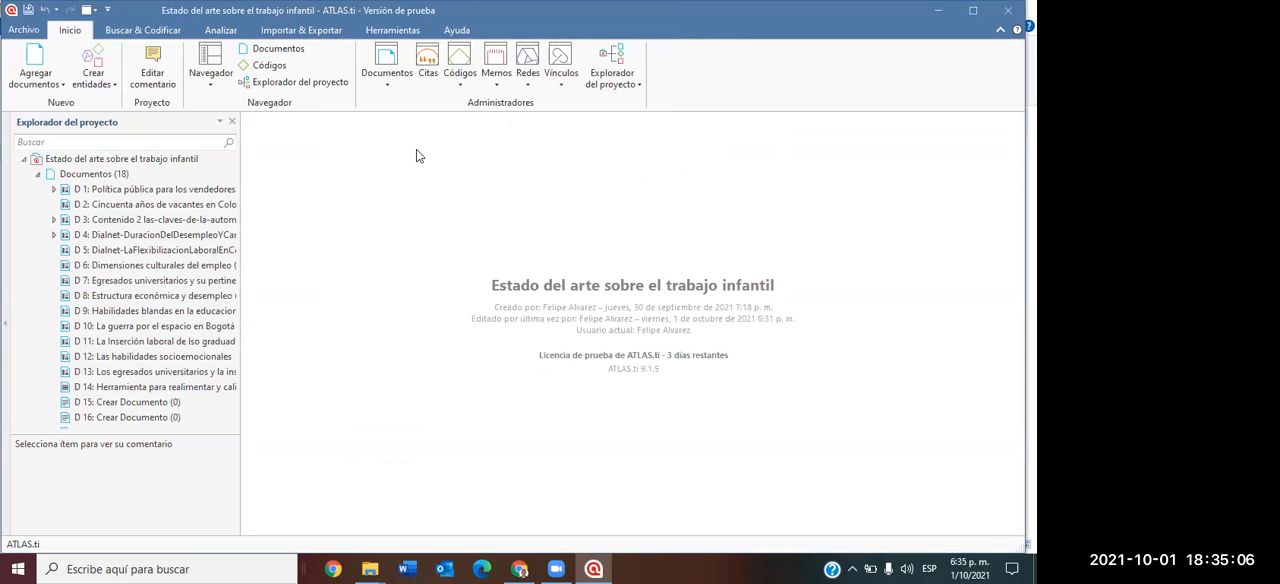
click(160, 196)
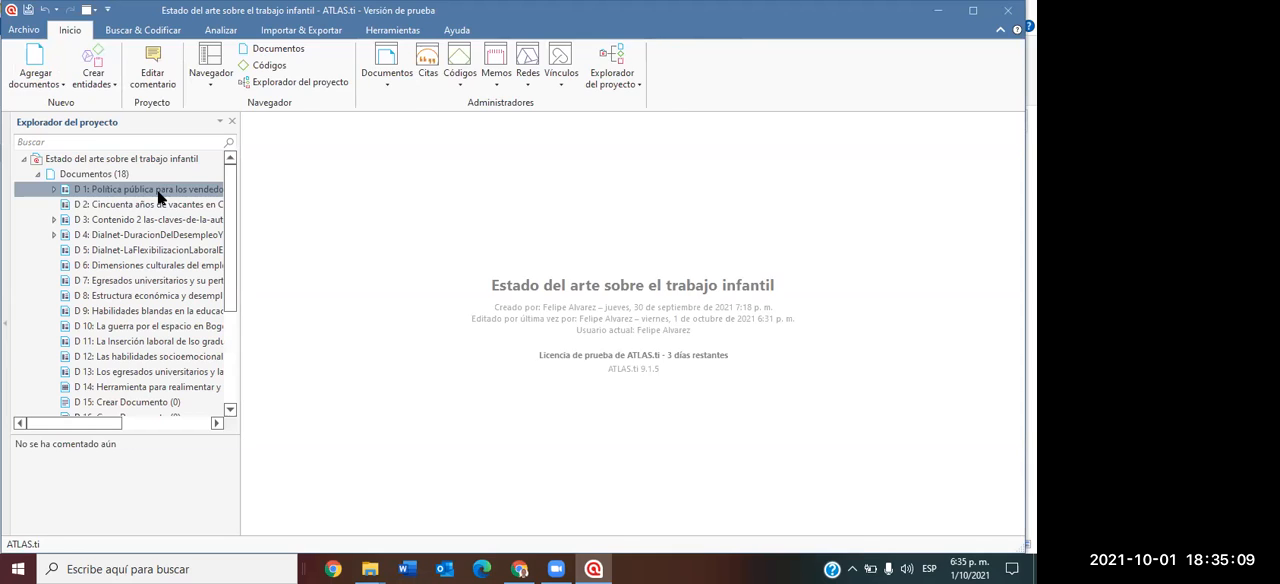
double_click(158, 195)
drag(627, 312, 850, 335)
Look through the first pages of D 1 for the passages already coded with "Política publica".
scroll(795, 316, down, 5)
scroll(795, 316, down, 15)
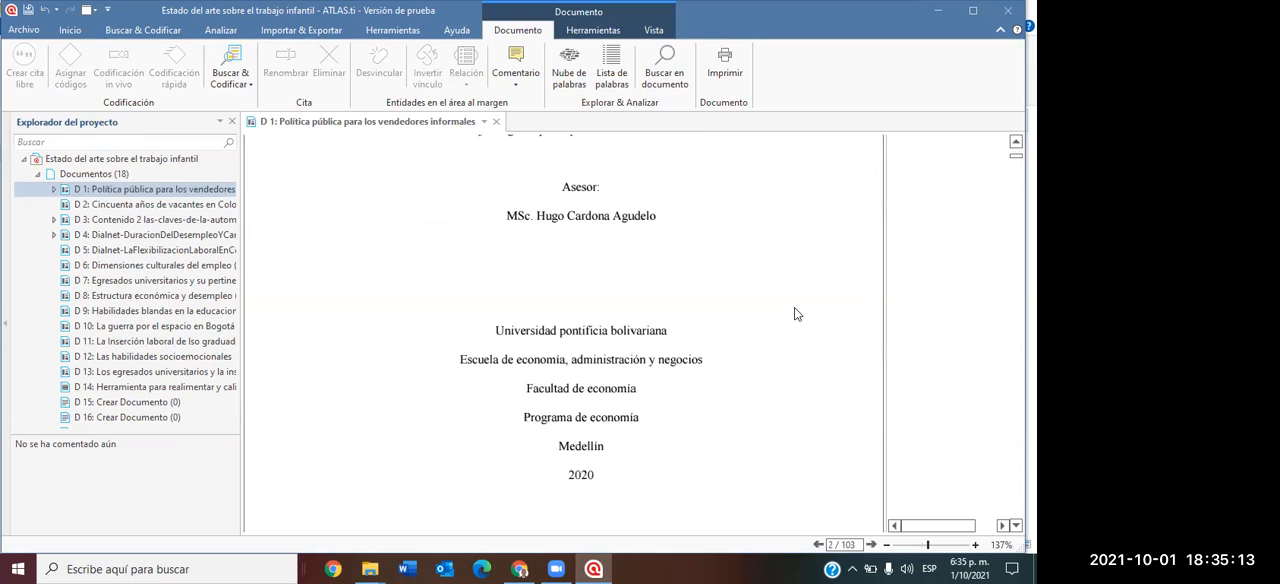
scroll(797, 310, down, 12)
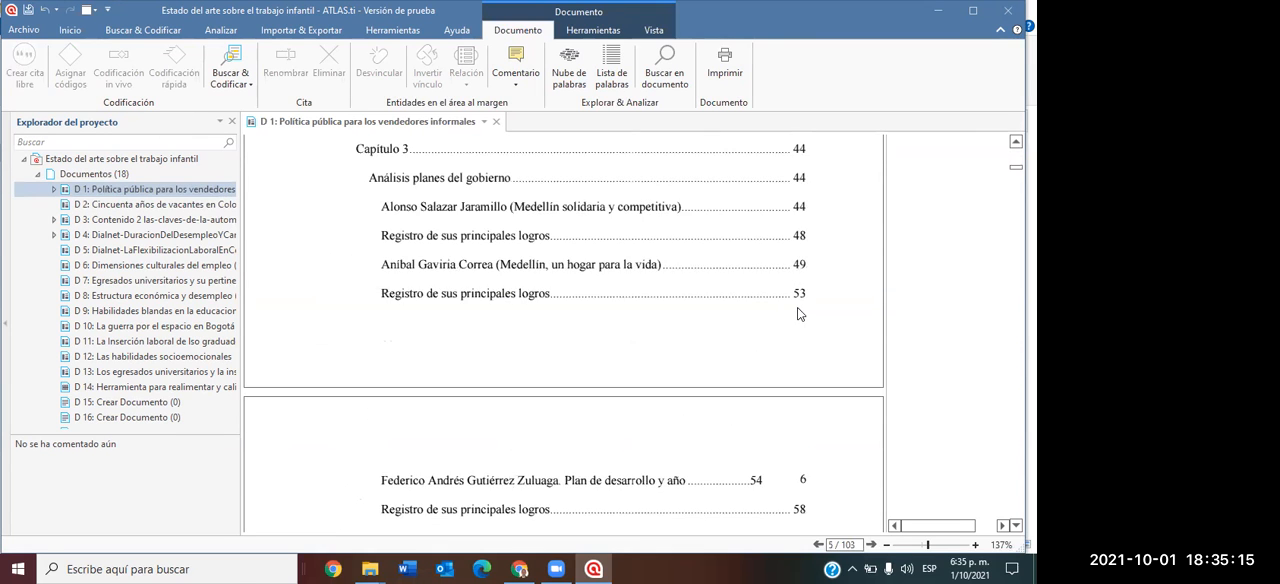
scroll(798, 297, down, 8)
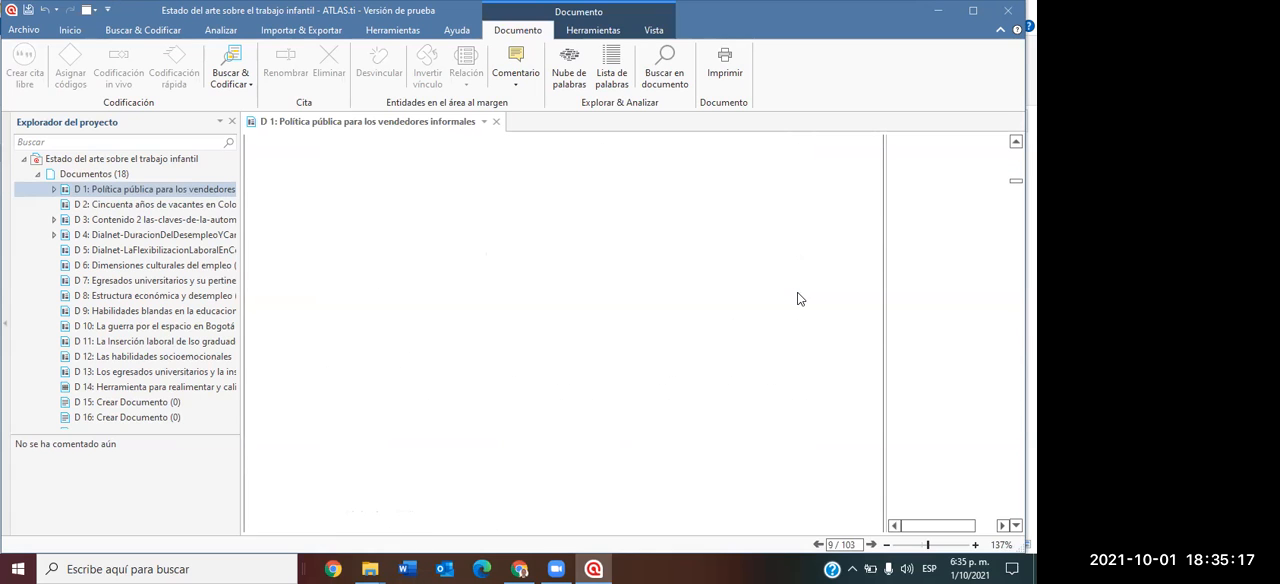
scroll(800, 296, up, 2)
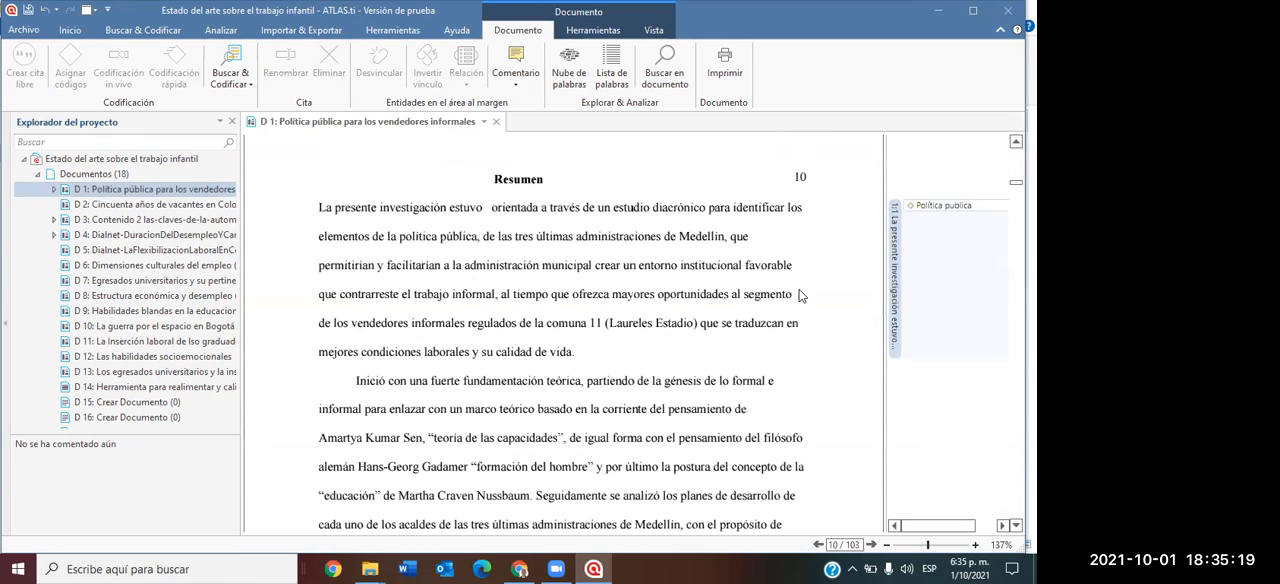
scroll(866, 311, down, 5)
scroll(866, 311, down, 10)
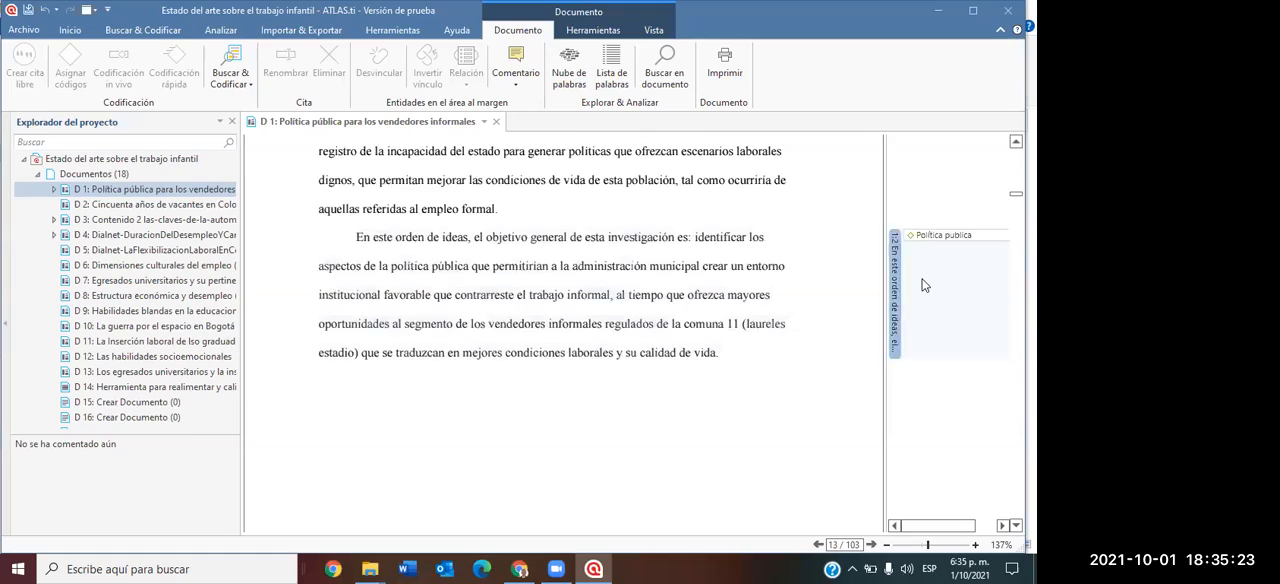
Assign the code "Mercado laboral" to the paragraph beginning "Se han realizado estudios evaluando el impacto de las regulaciones" on page 28.
scroll(880, 300, down, 10)
scroll(898, 289, down, 10)
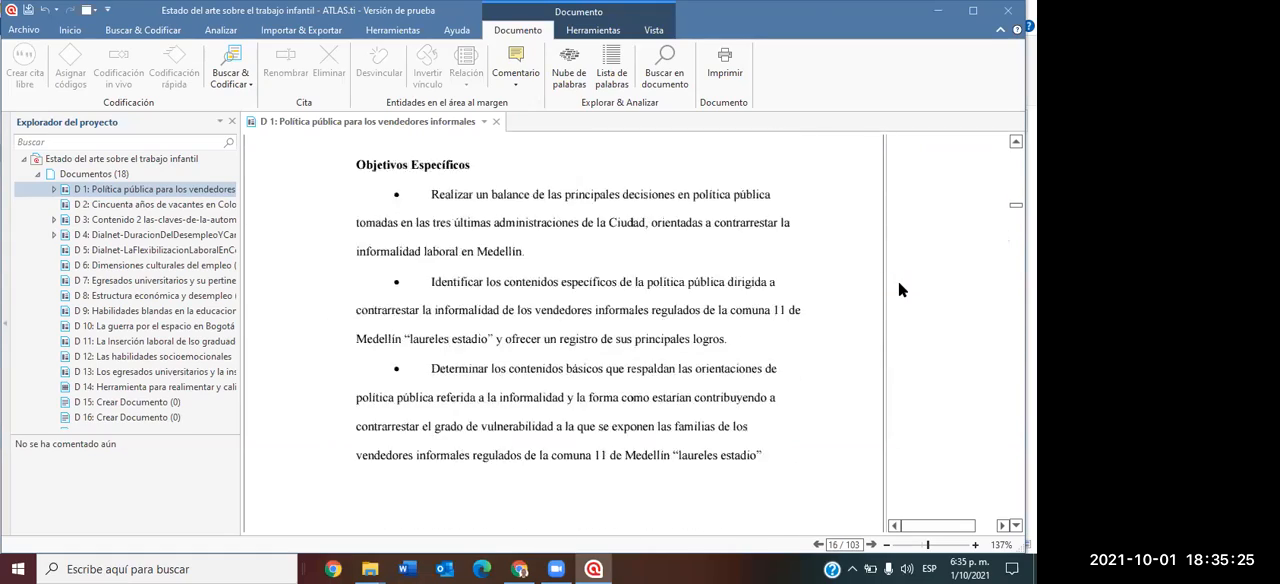
scroll(898, 289, down, 10)
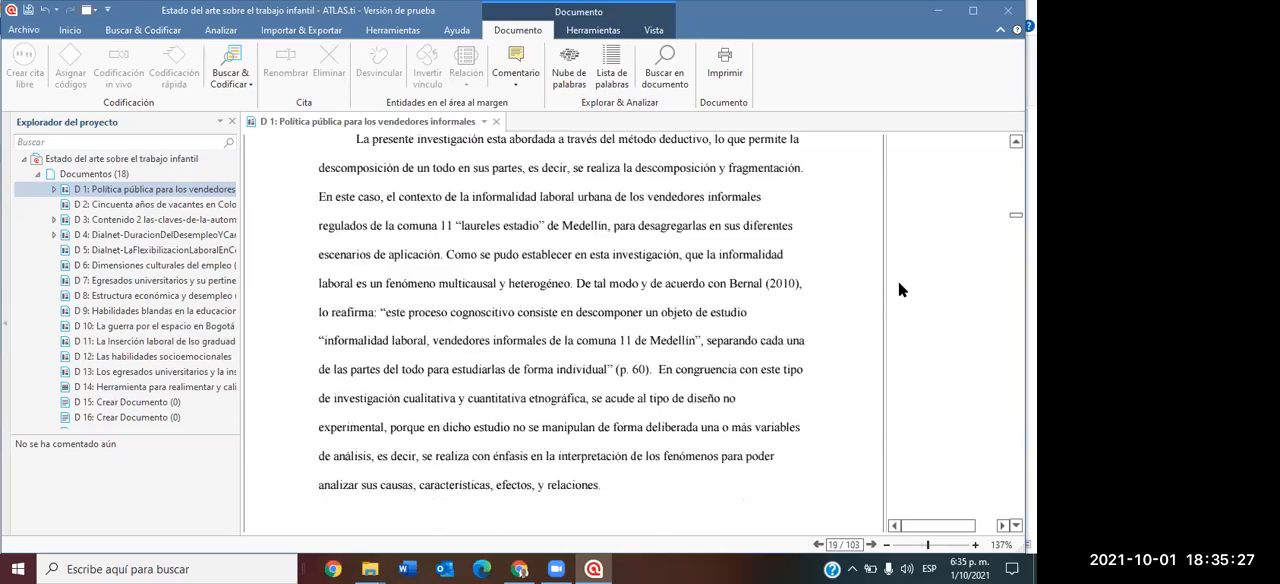
scroll(898, 289, down, 10)
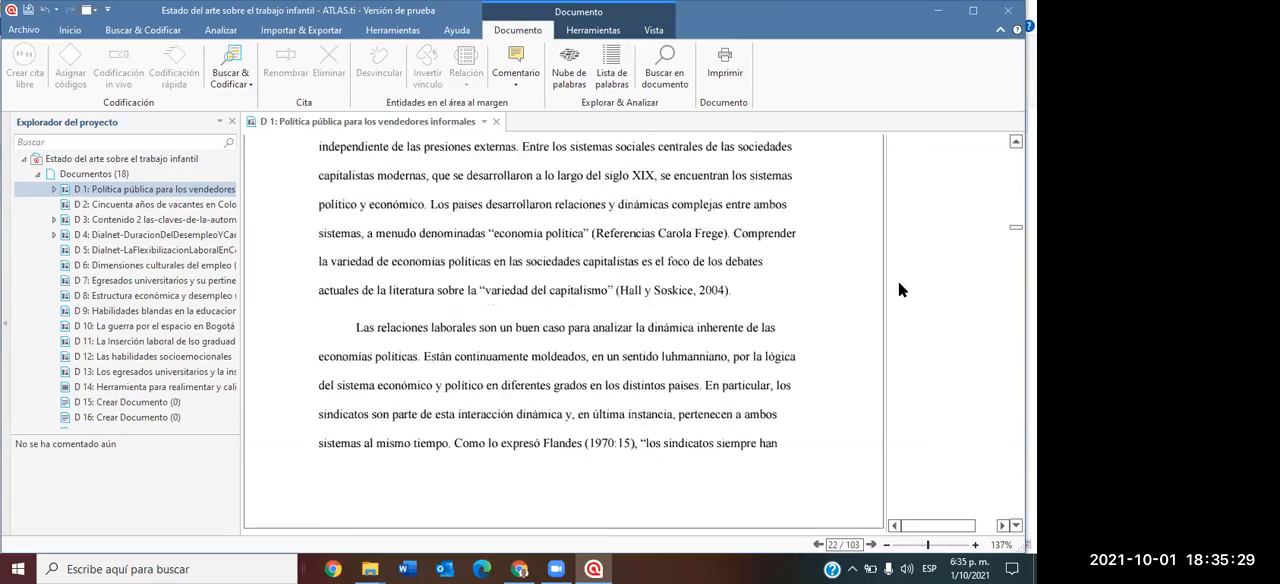
scroll(898, 292, down, 10)
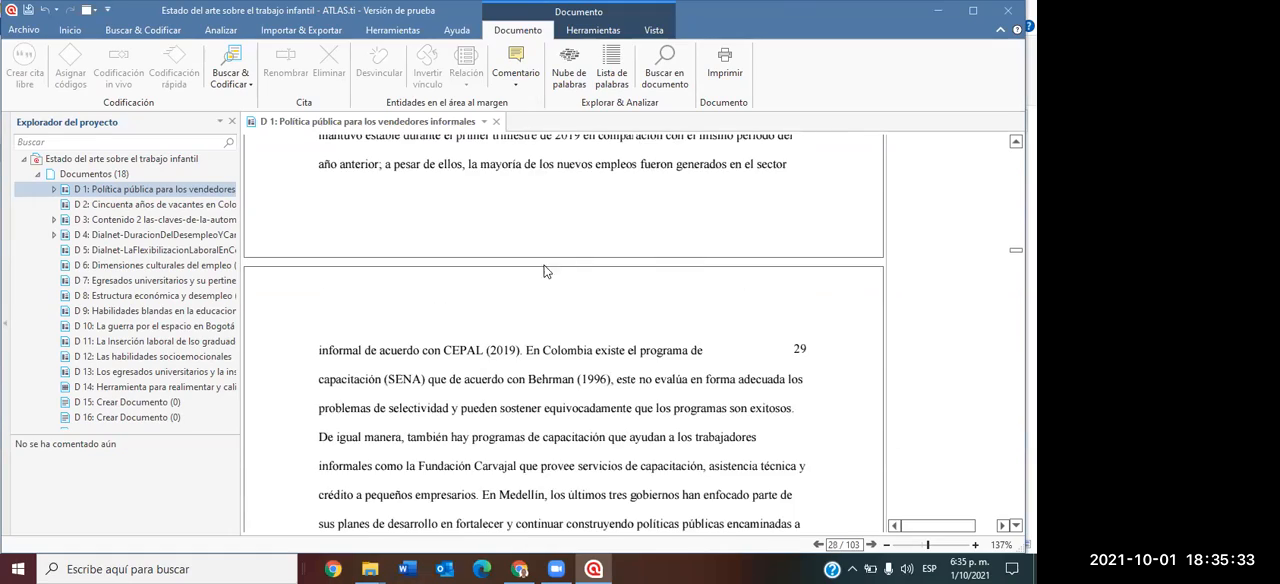
scroll(494, 276, up, 2)
drag(358, 204, 532, 378)
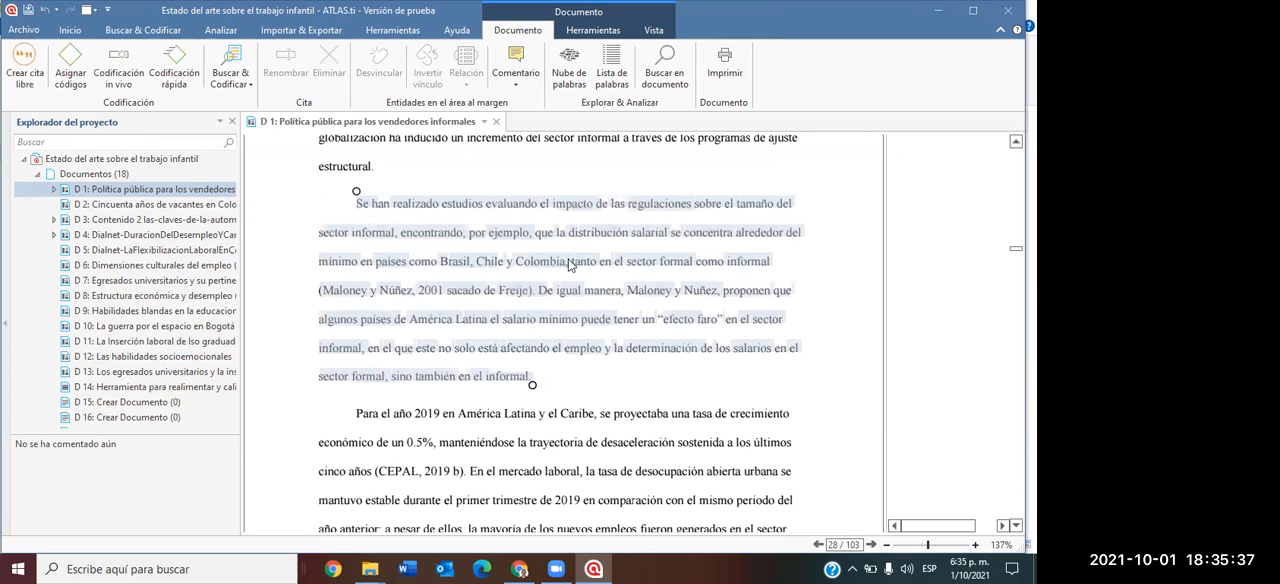
right_click(568, 262)
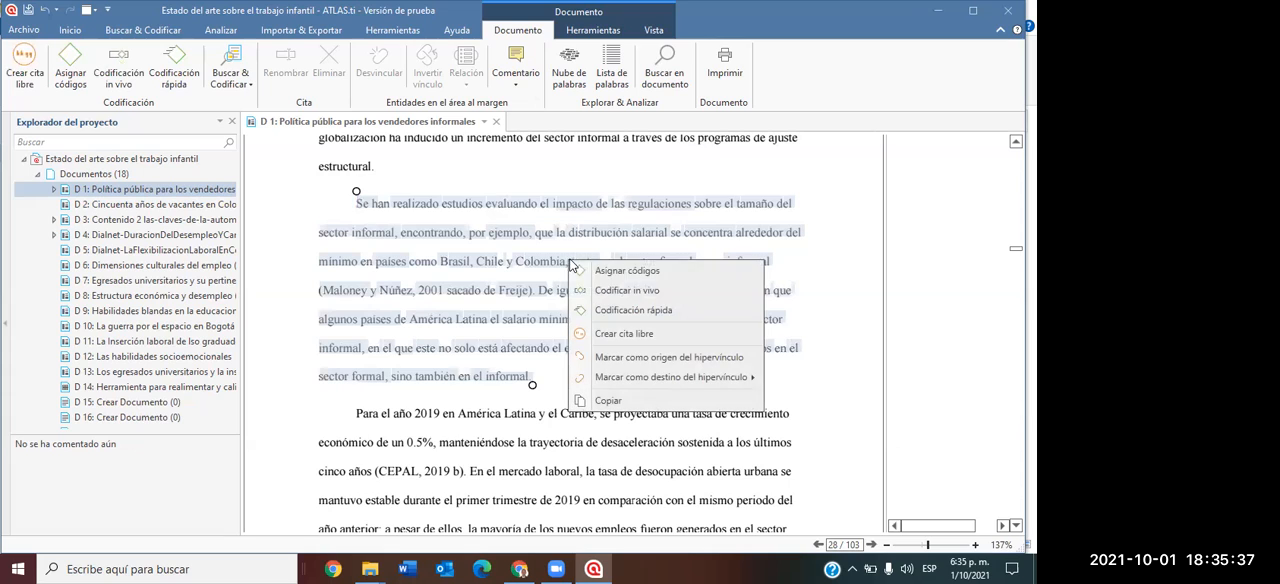
click(624, 269)
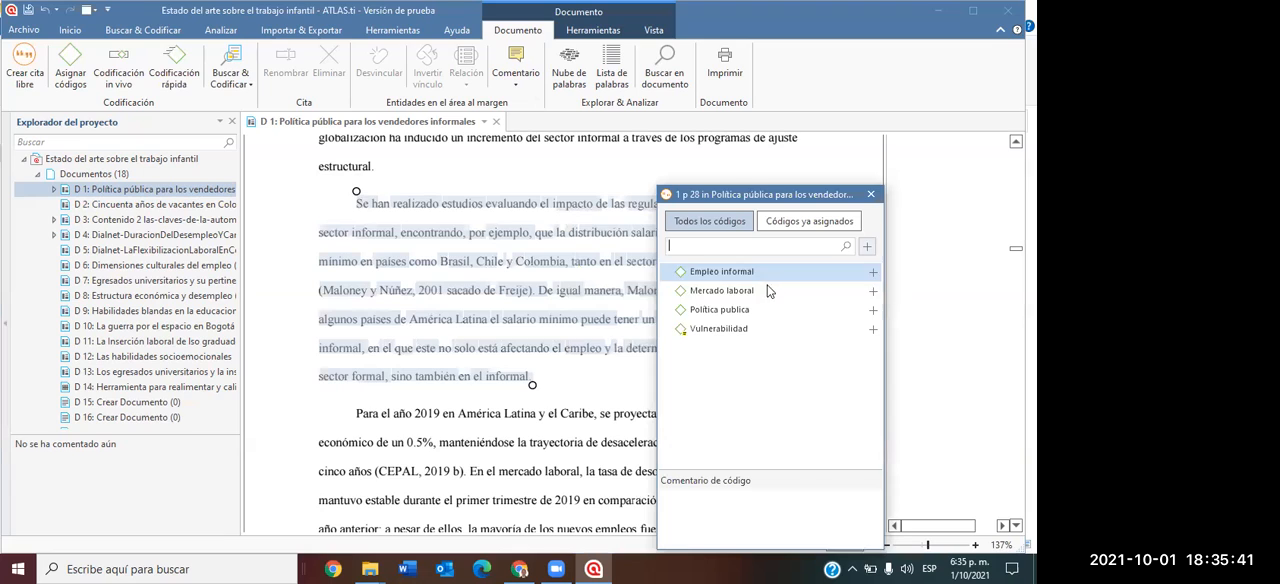
click(873, 290)
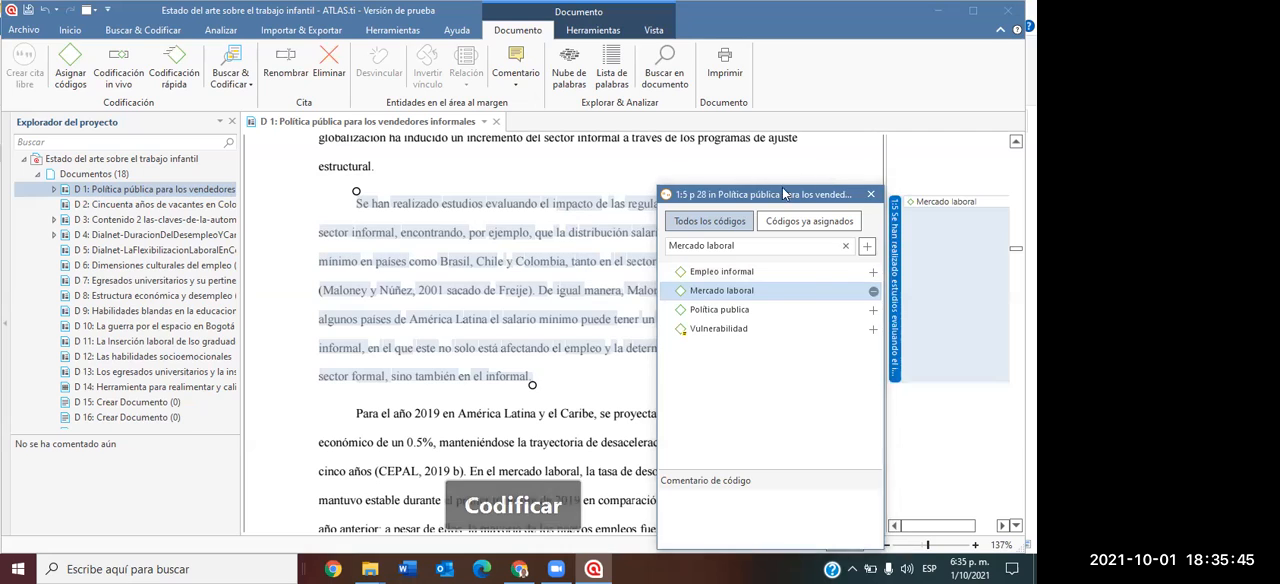
click(543, 301)
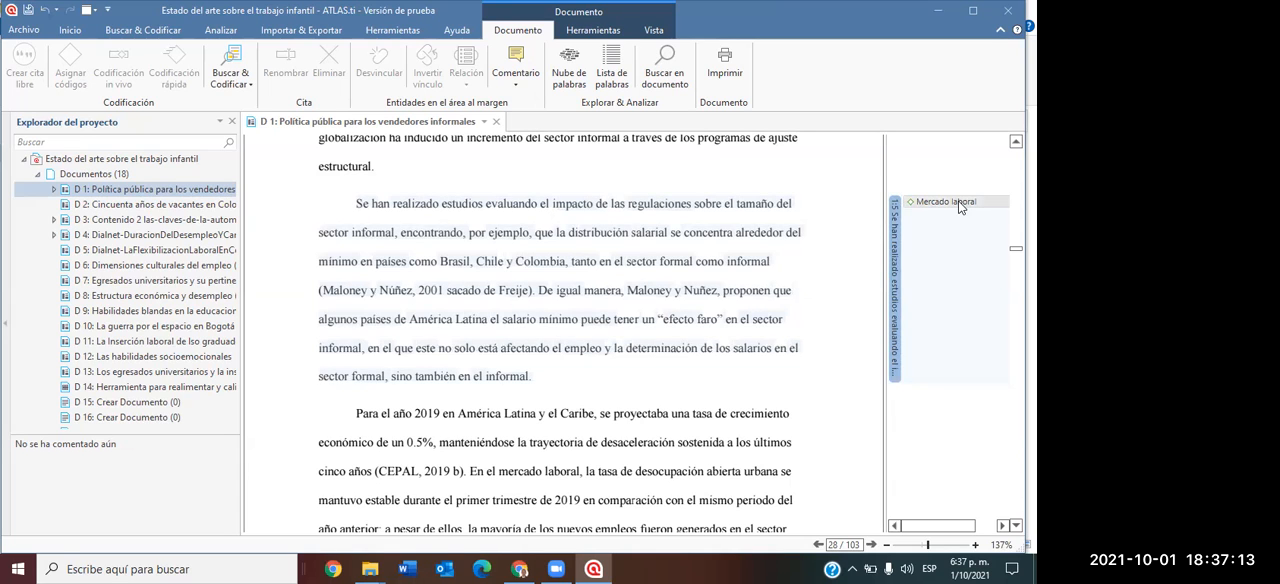
Expand the project's codes and replace "Mercado laboral" with "Vulnerabilidad" on the coded paragraph beginning "Se han realizado estudios".
scroll(618, 226, up, 15)
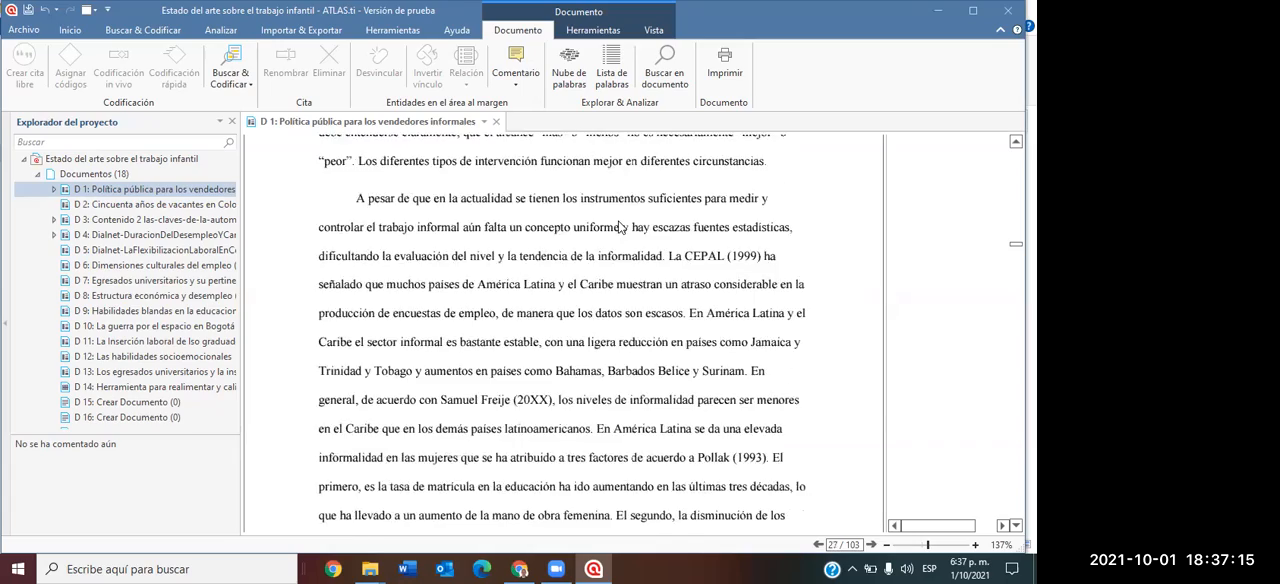
scroll(618, 226, down, 15)
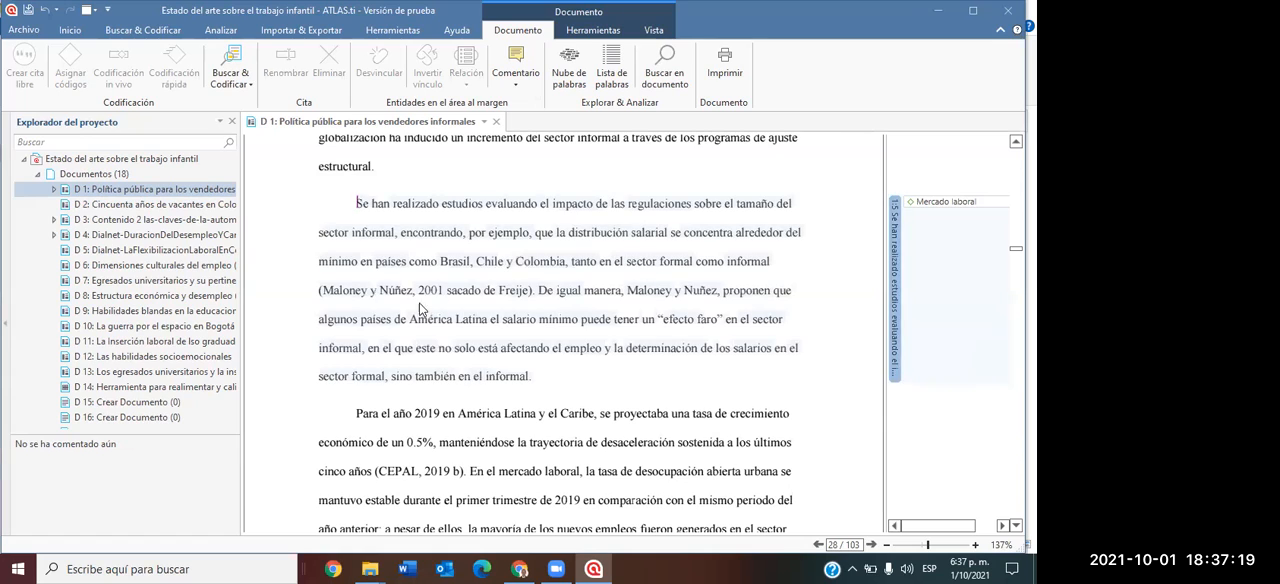
click(38, 174)
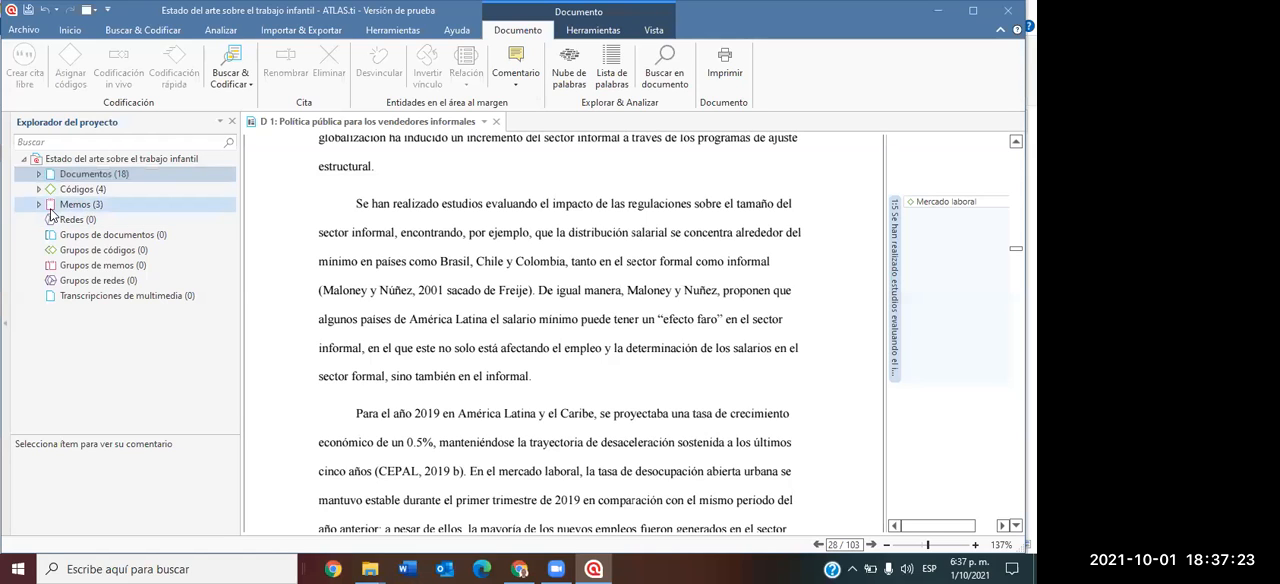
click(39, 189)
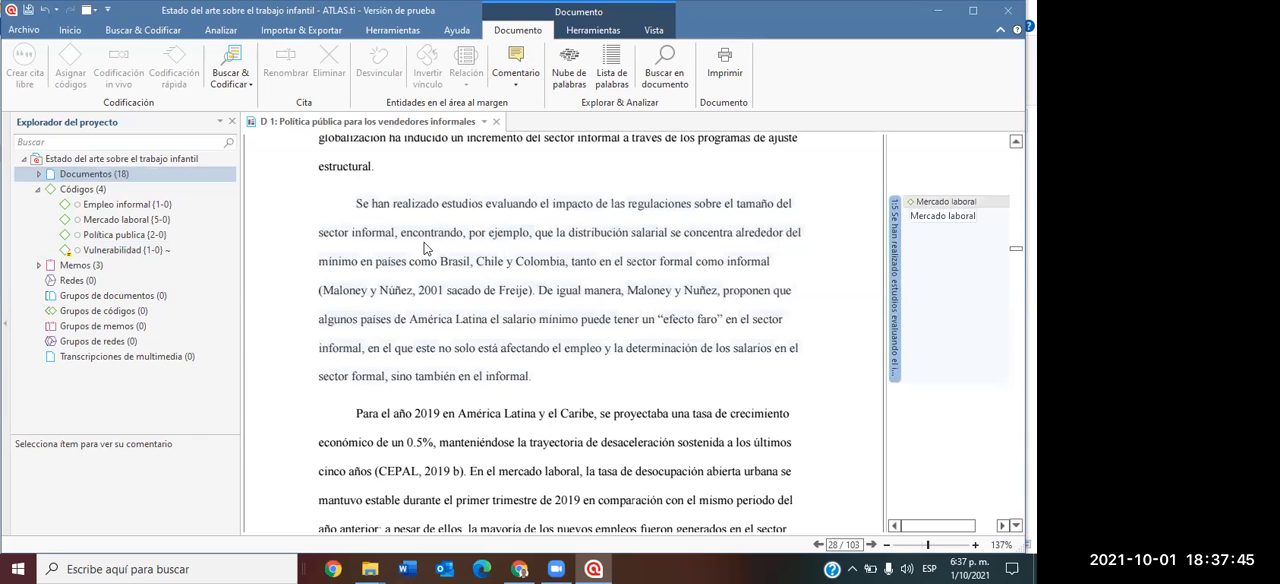
click(127, 253)
drag(947, 201, 947, 203)
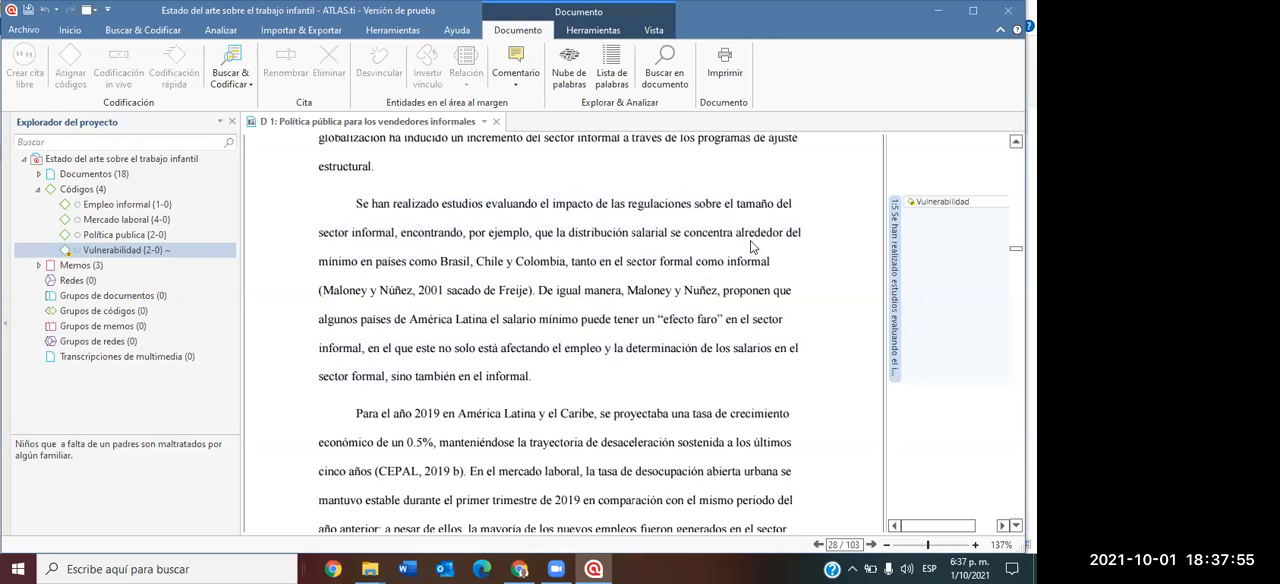
Assign the code "Mercado laboral" to the paragraph beginning "Para el año 2019 en América Latina y el Caribe" on page 28.
scroll(410, 305, down, 3)
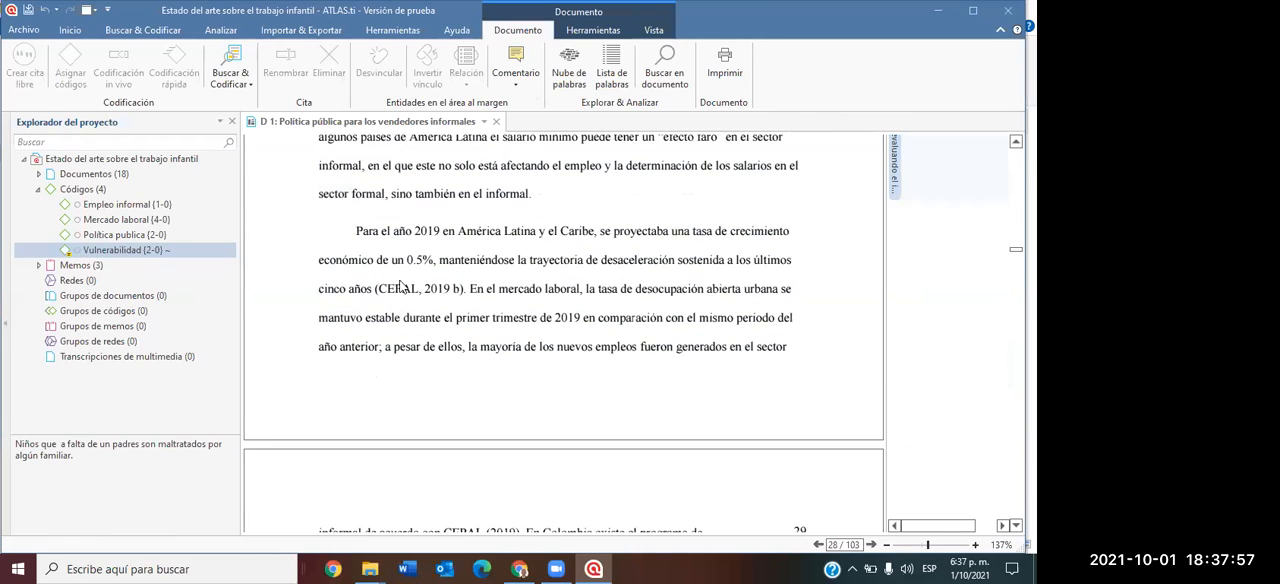
drag(357, 231, 786, 356)
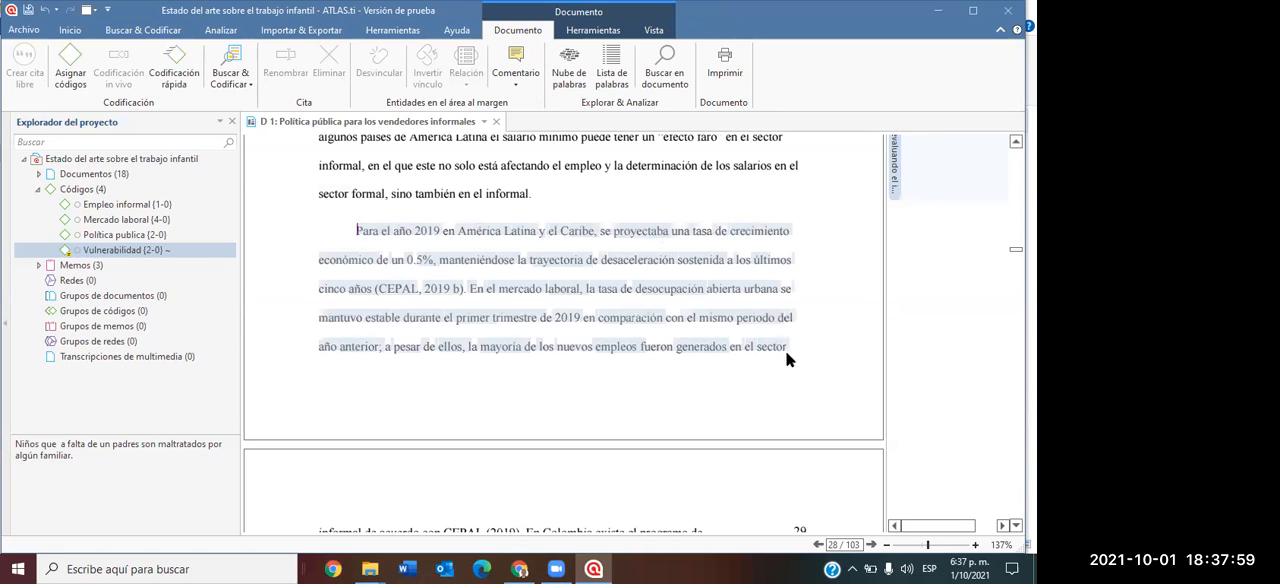
right_click(565, 236)
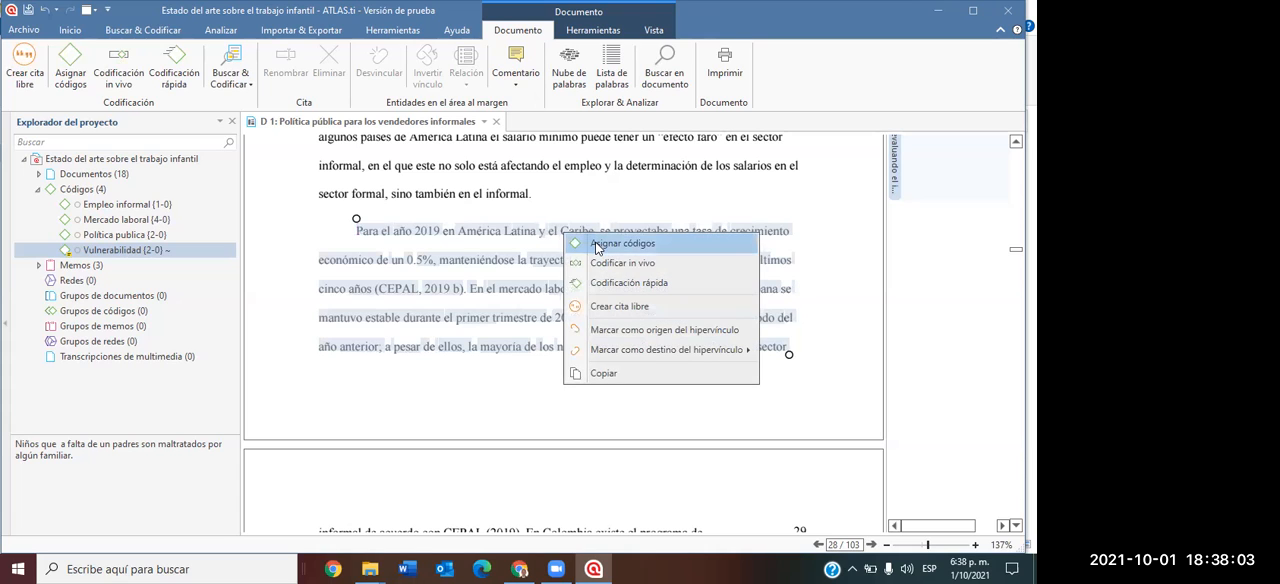
click(597, 244)
click(730, 290)
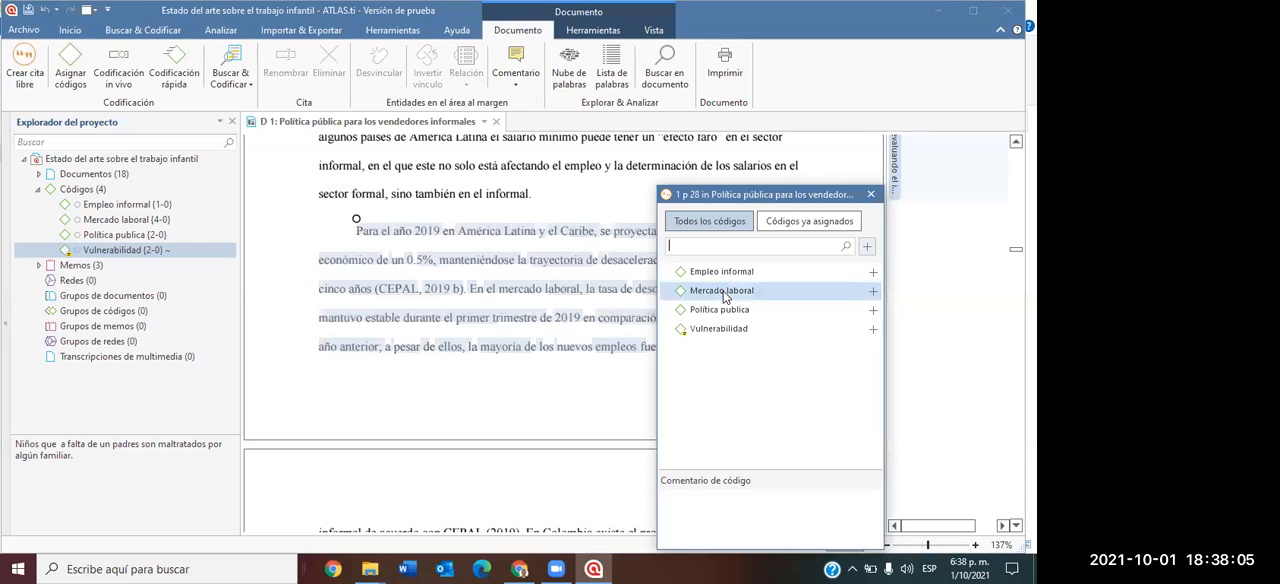
click(873, 290)
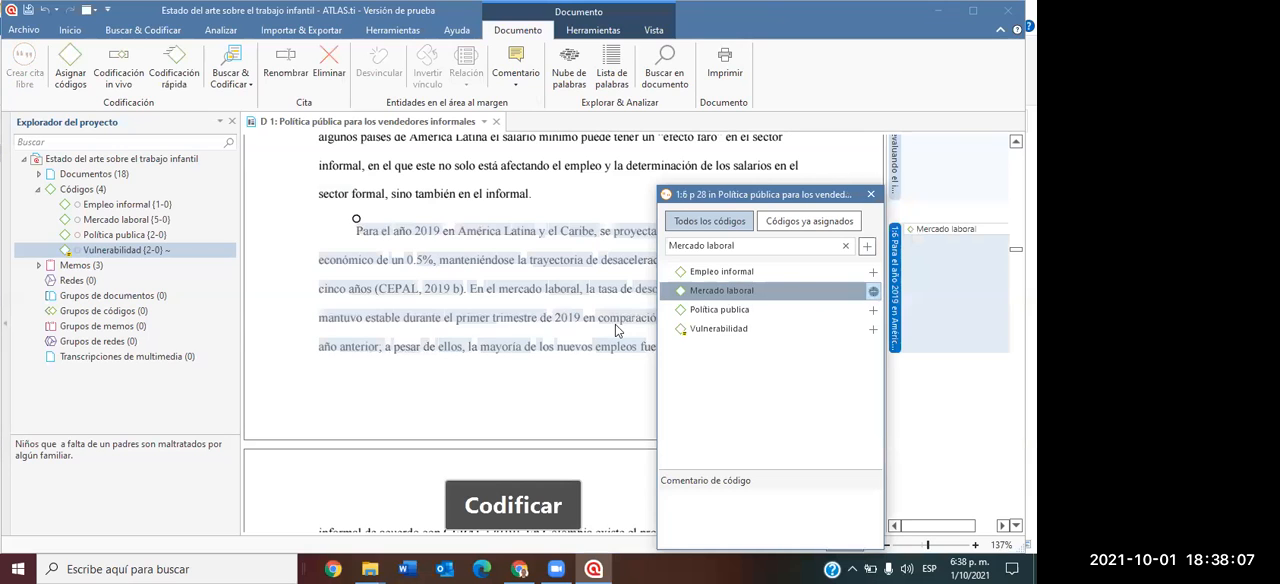
Mark the quotation beginning "Se han realizado estudios", coded with "Vulnerabilidad", as a hyperlink origin.
scroll(595, 315, up, 3)
click(554, 280)
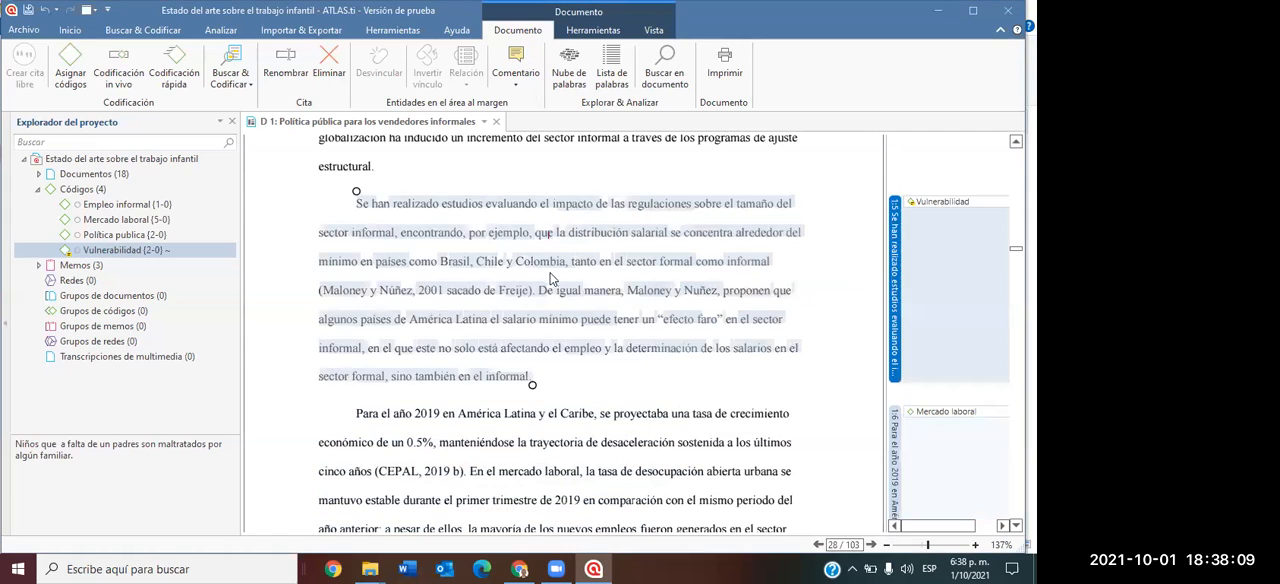
click(613, 423)
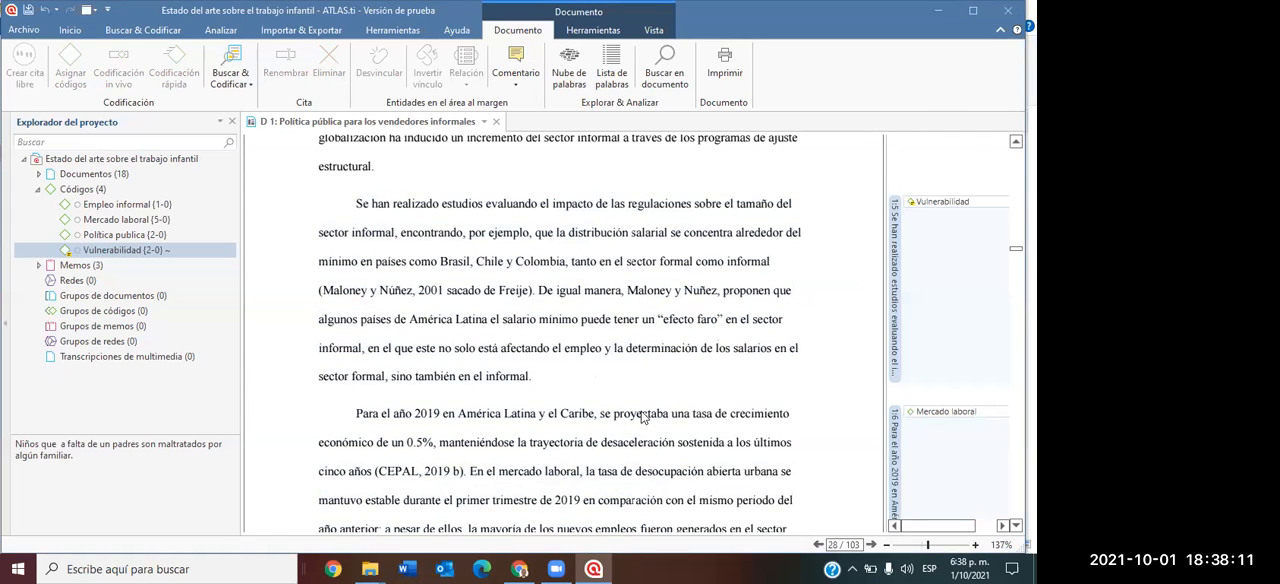
click(890, 282)
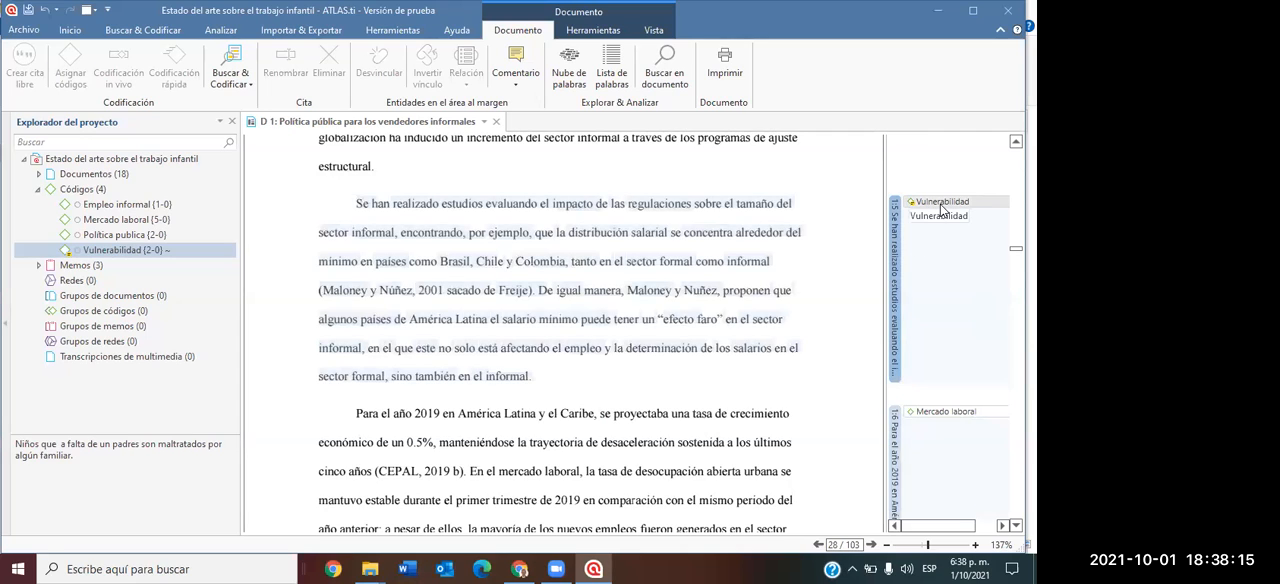
right_click(896, 229)
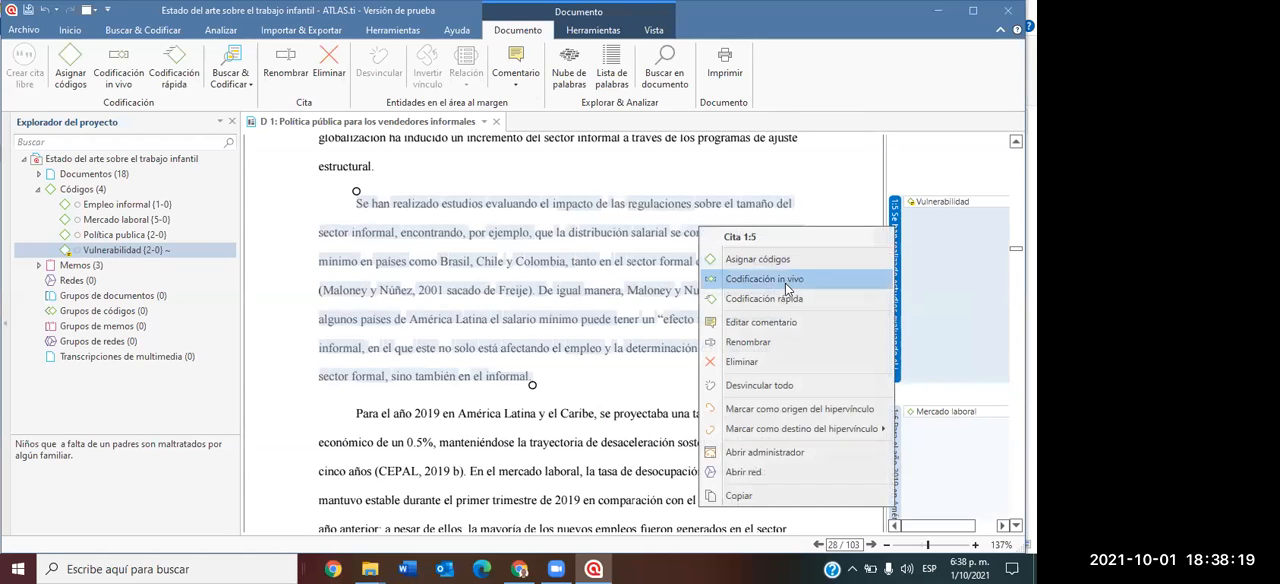
click(756, 410)
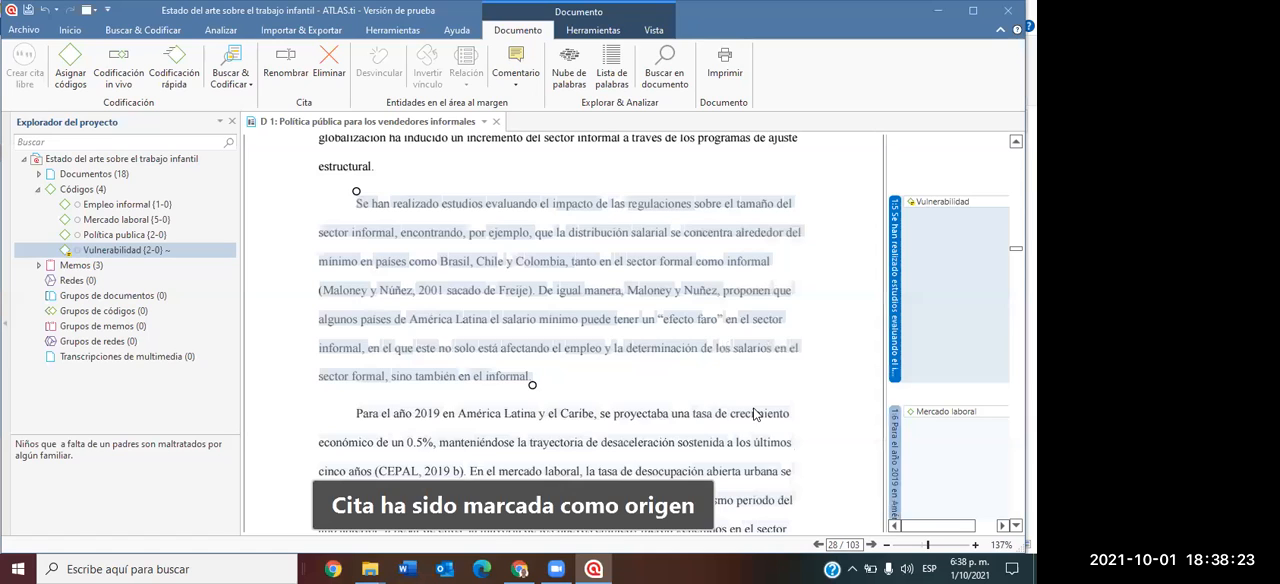
Make the quotation beginning "Para el año 2019" the hyperlink target with the relation "contradice", and widen the margin area slightly.
scroll(829, 410, down, 3)
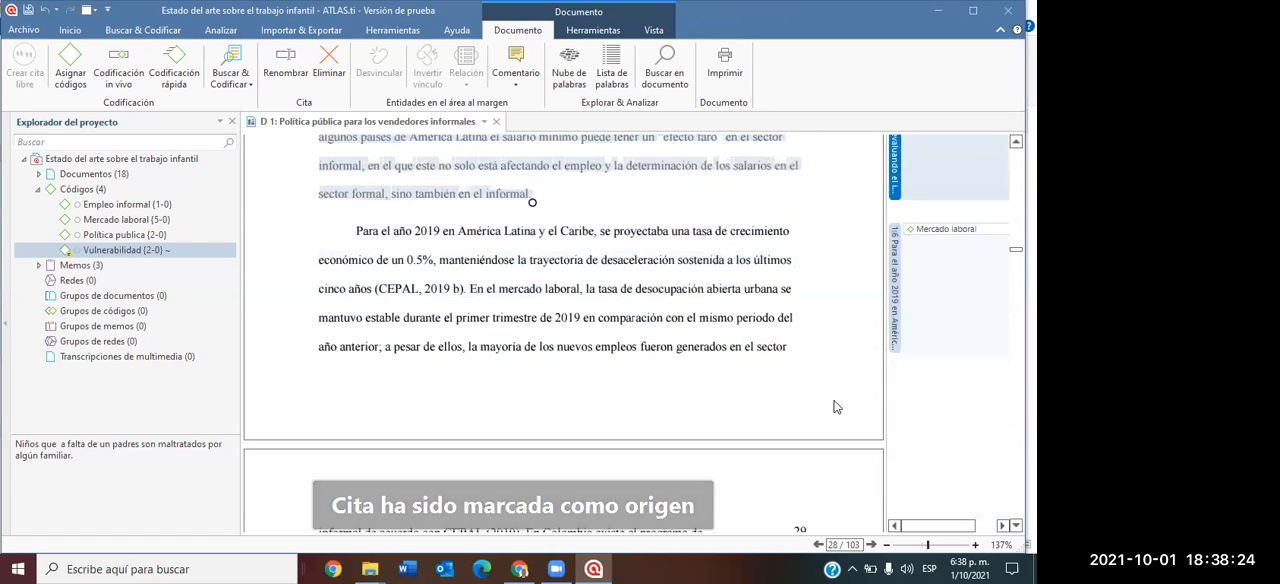
right_click(897, 310)
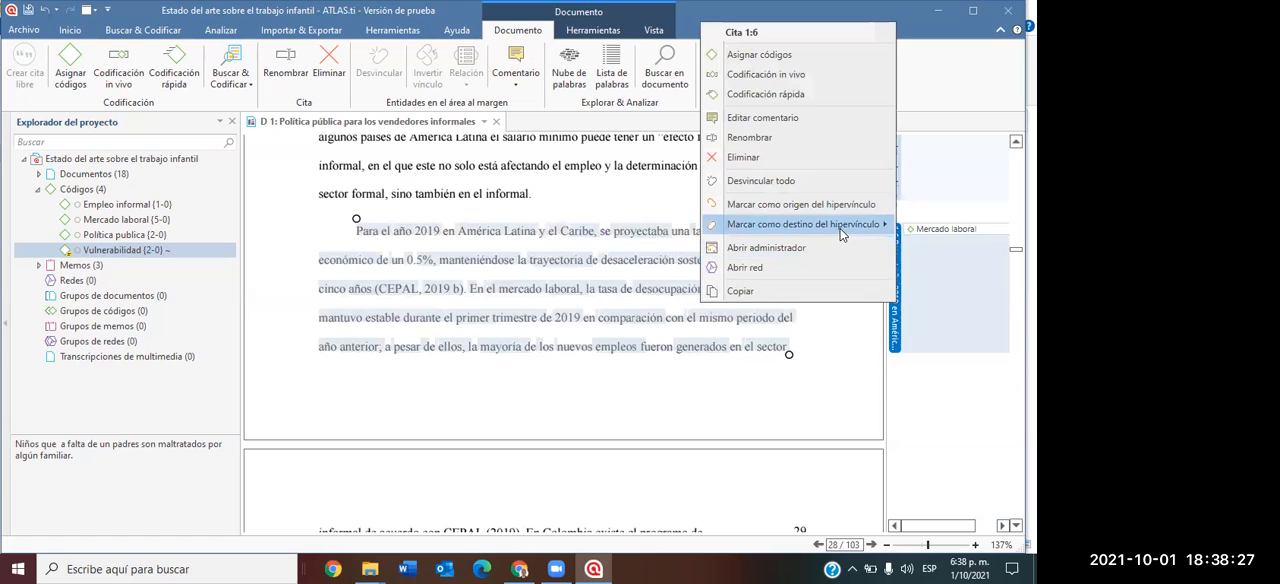
mouse_move(840, 228)
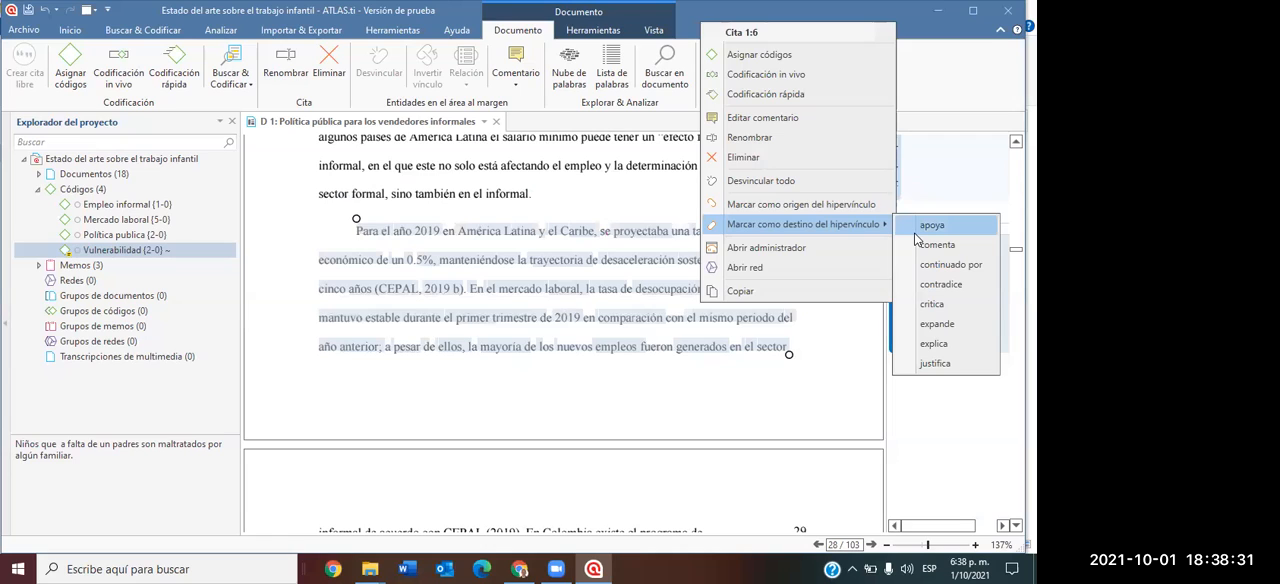
click(929, 285)
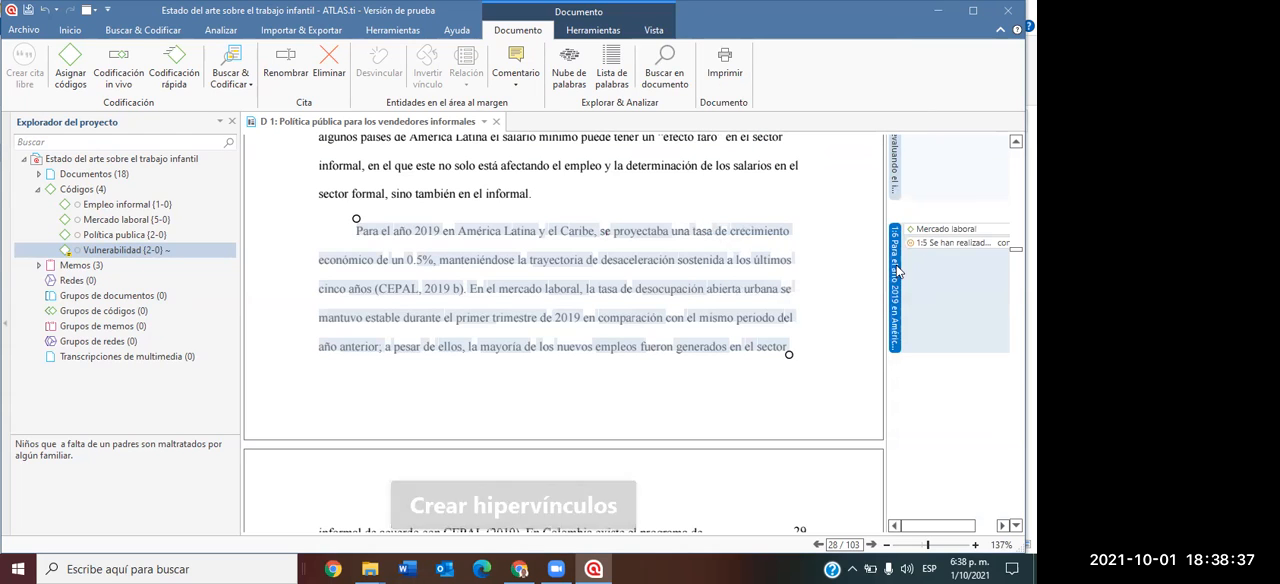
drag(882, 287, 826, 303)
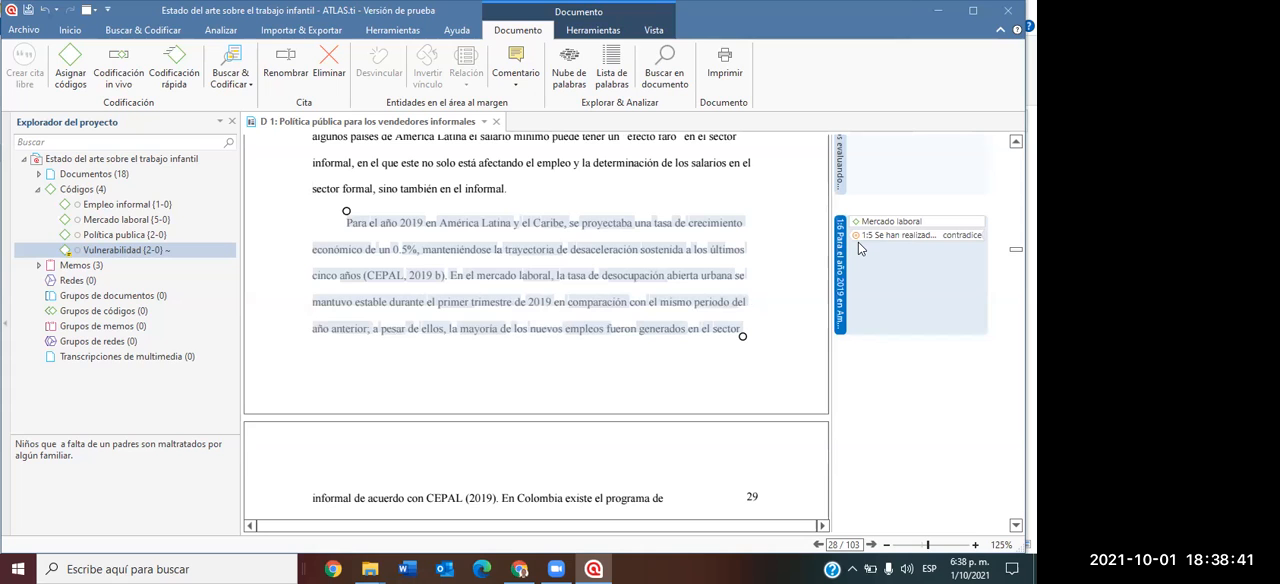
drag(830, 270, 865, 279)
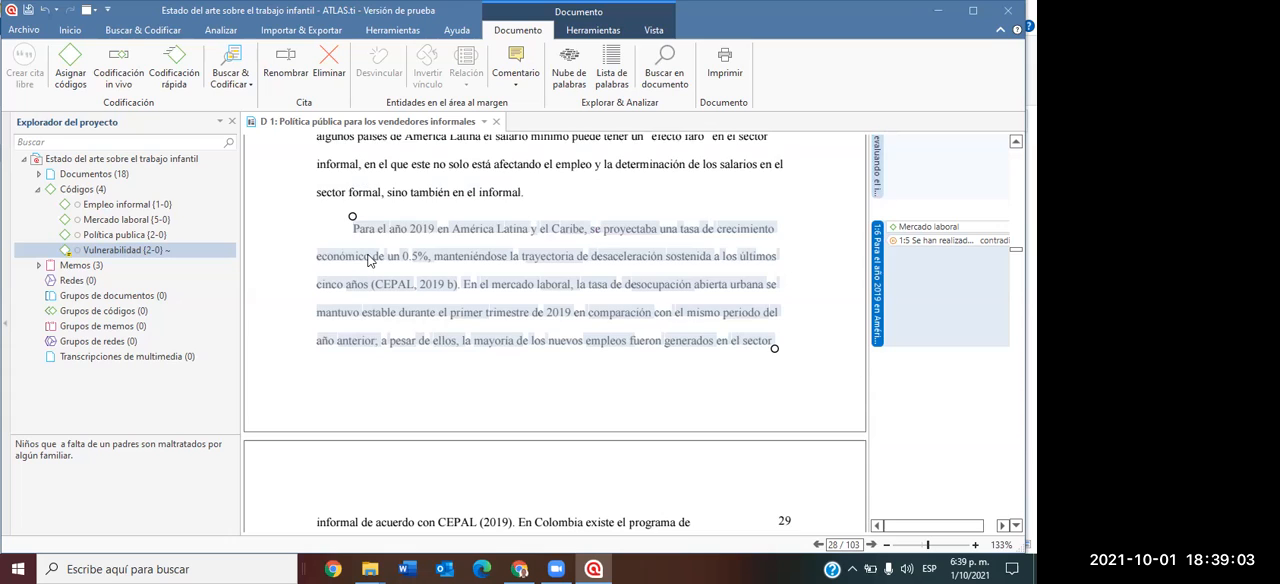
Assign the code "Mercado laboral" to the paragraph beginning "Para los países en desarrollo, el impacto de las regulaciones" on page 31.
scroll(446, 275, down, 3)
scroll(446, 275, down, 15)
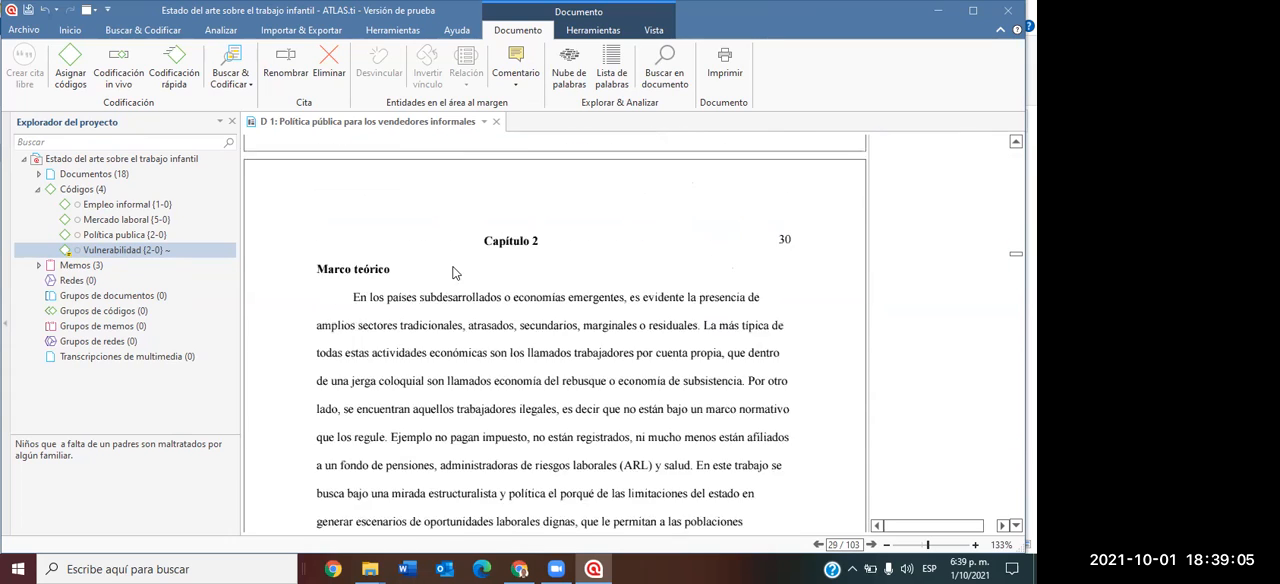
scroll(453, 273, down, 10)
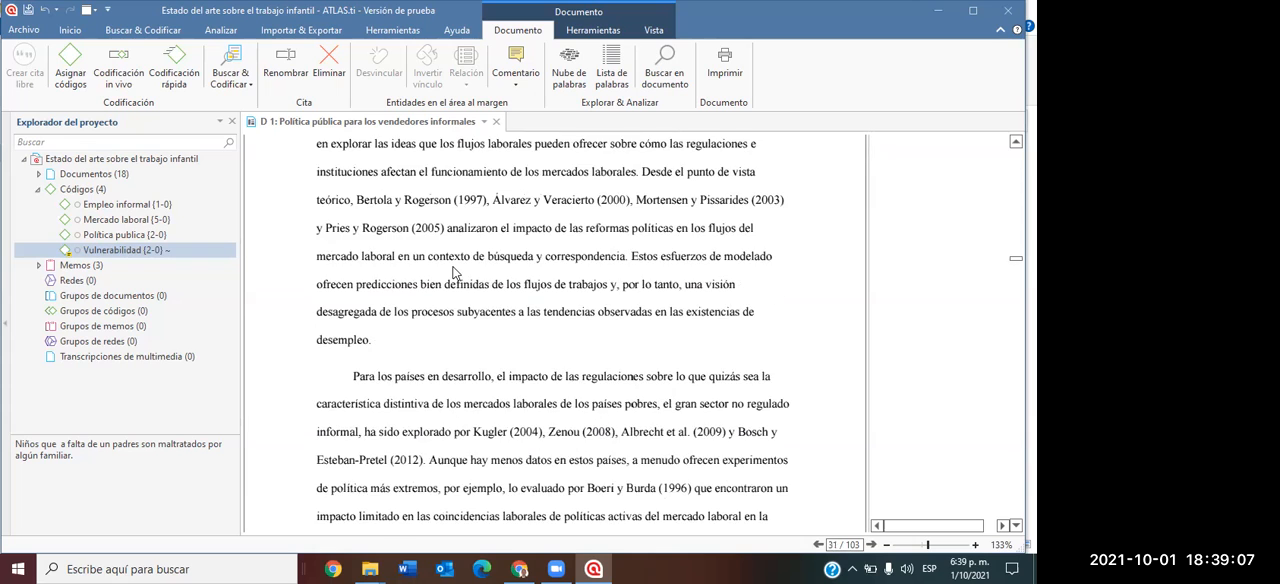
drag(353, 195, 626, 411)
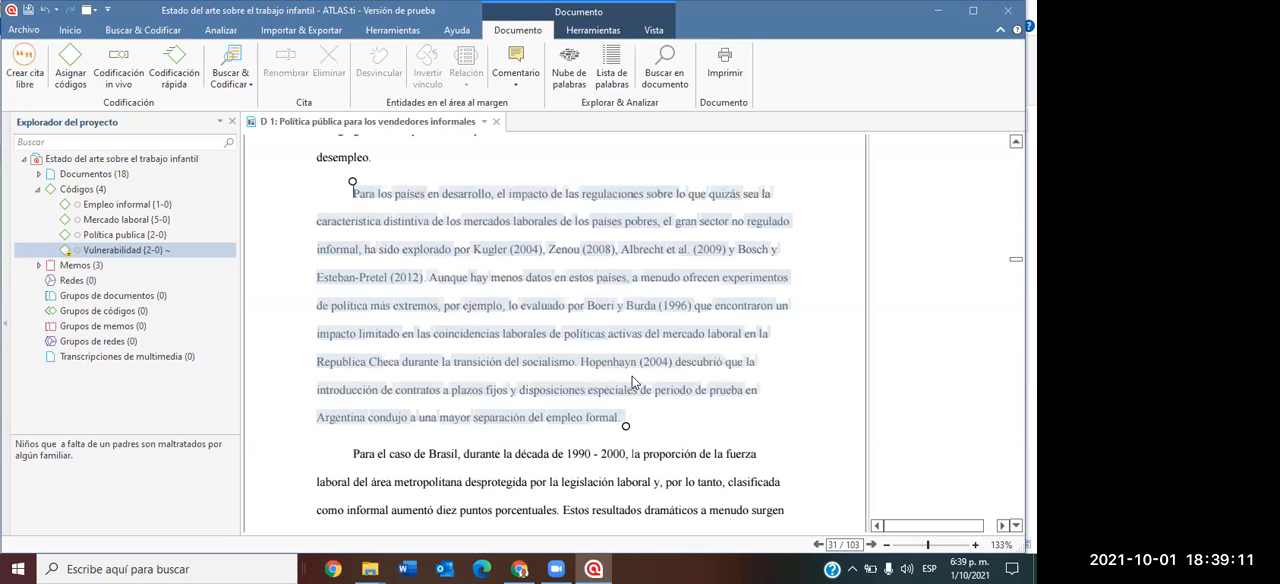
right_click(675, 281)
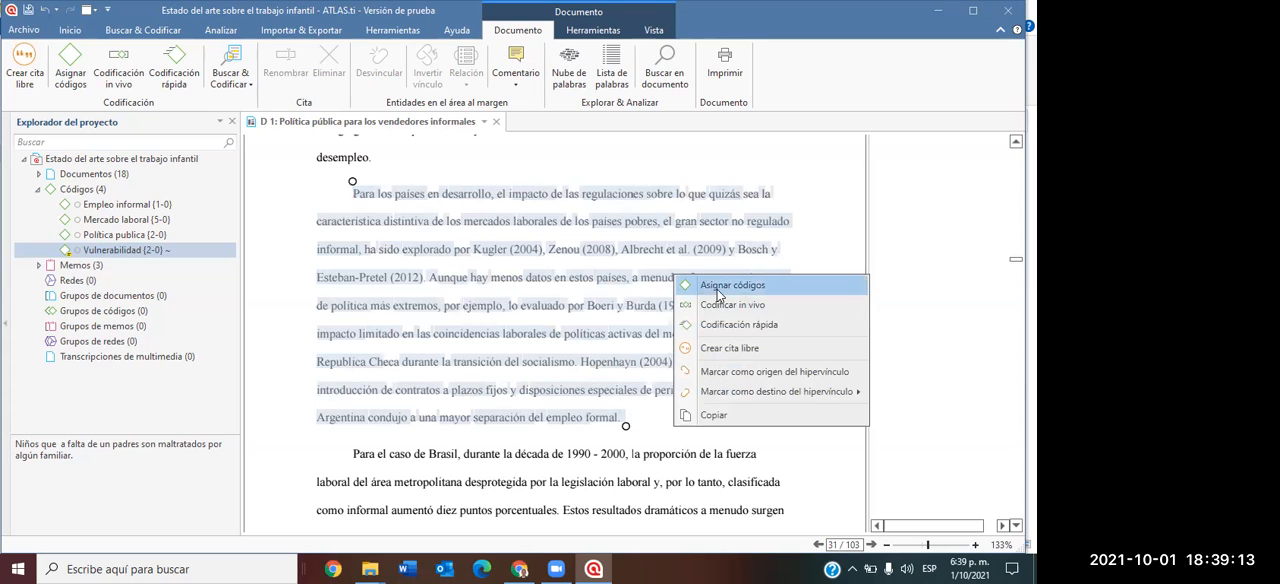
click(718, 289)
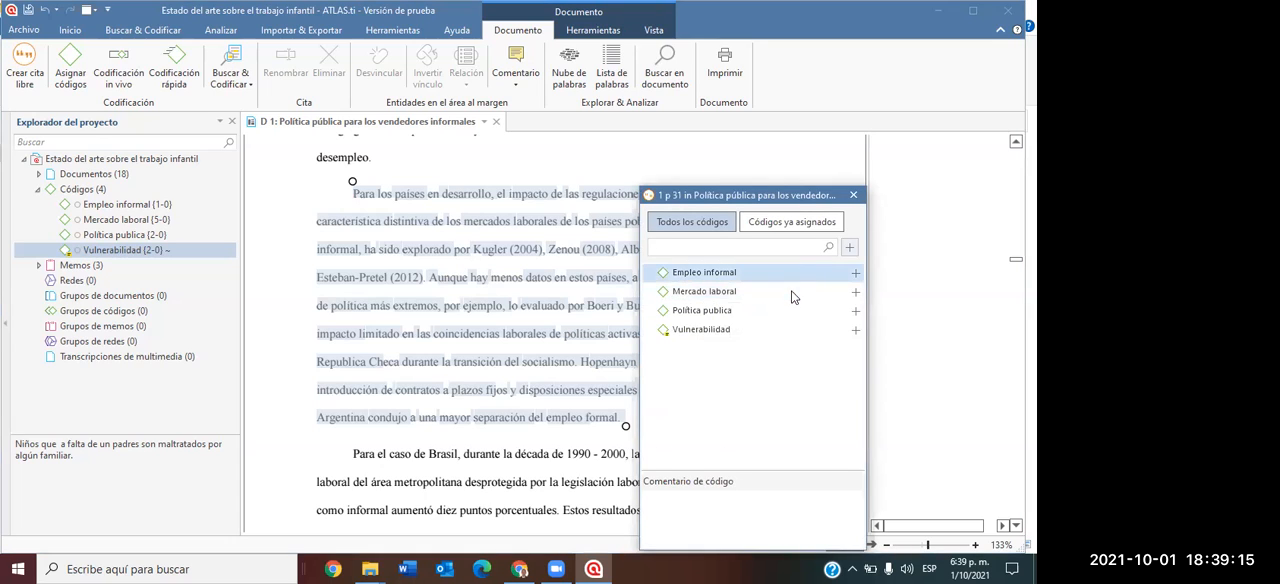
click(856, 292)
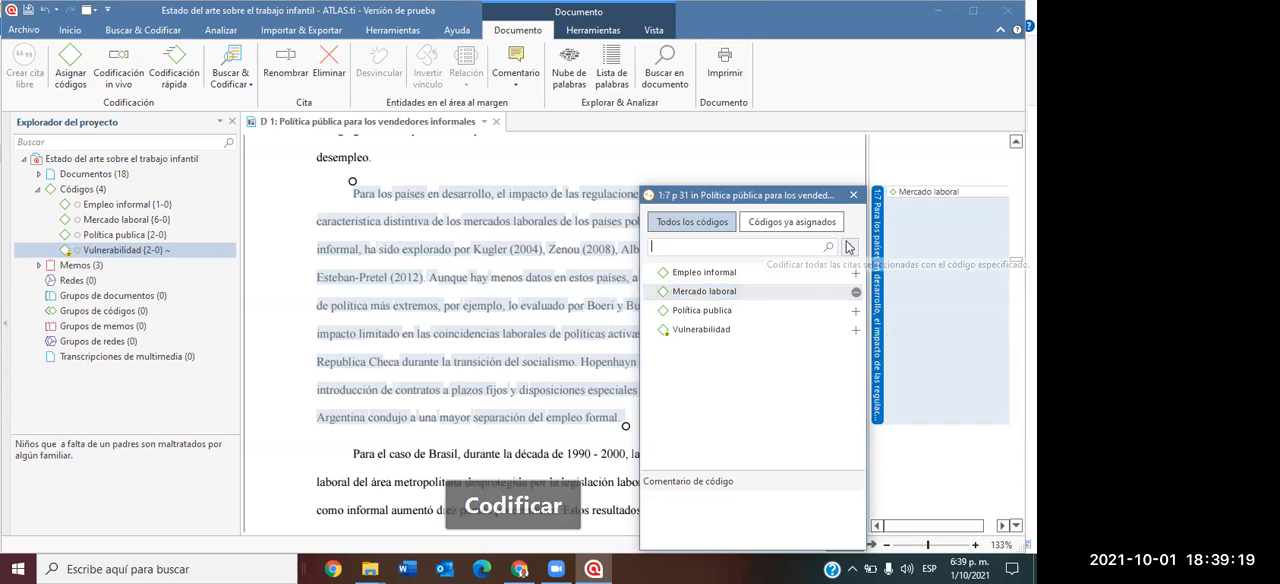
Mark the quotation beginning "Para los países en desarrollo" on page 31 as a hyperlink origin.
right_click(878, 284)
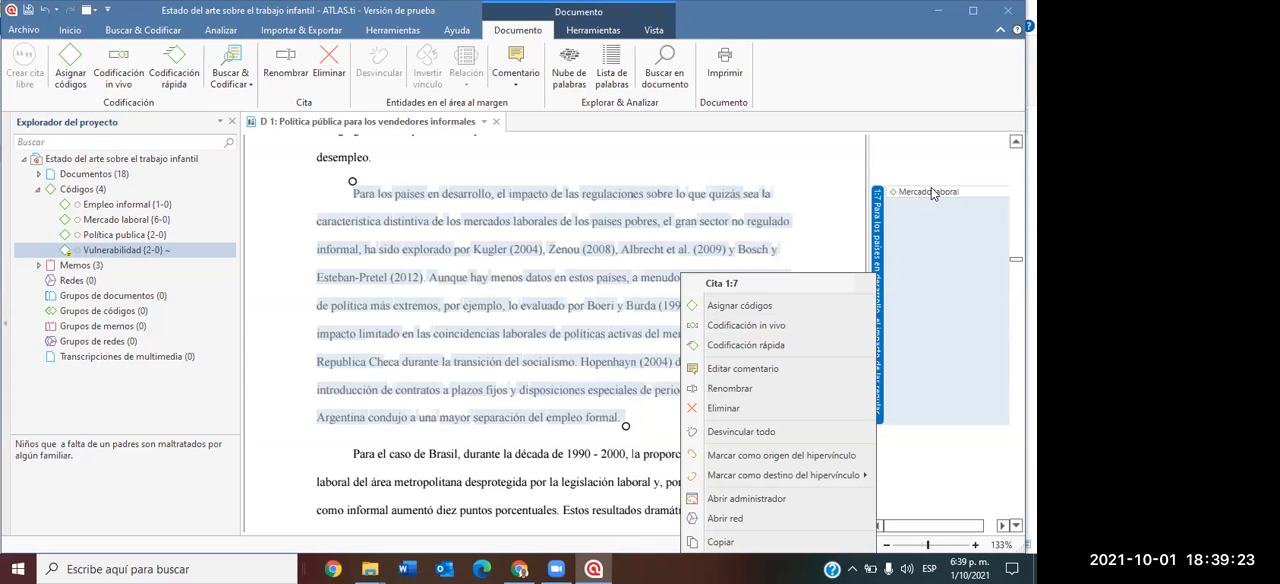
click(937, 172)
right_click(925, 195)
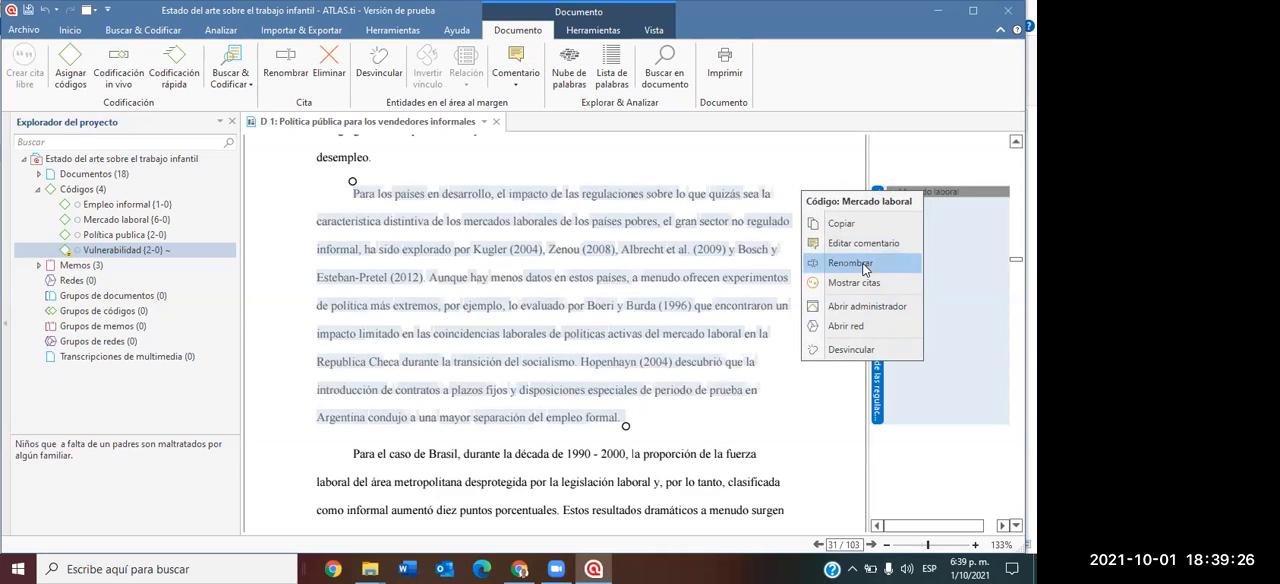
click(904, 148)
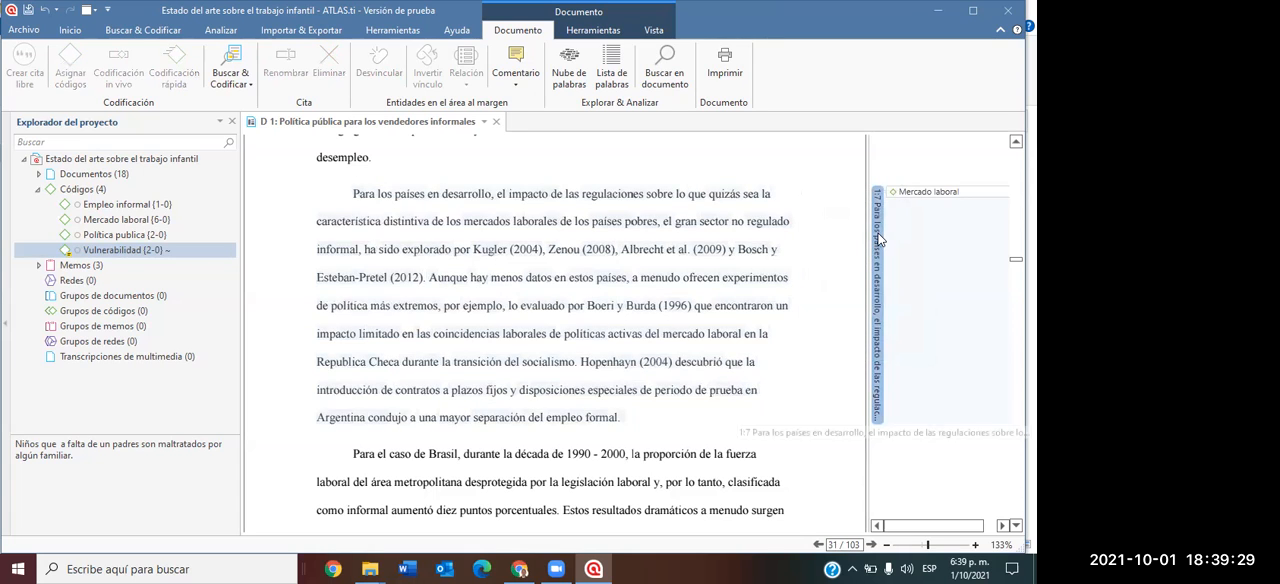
right_click(878, 237)
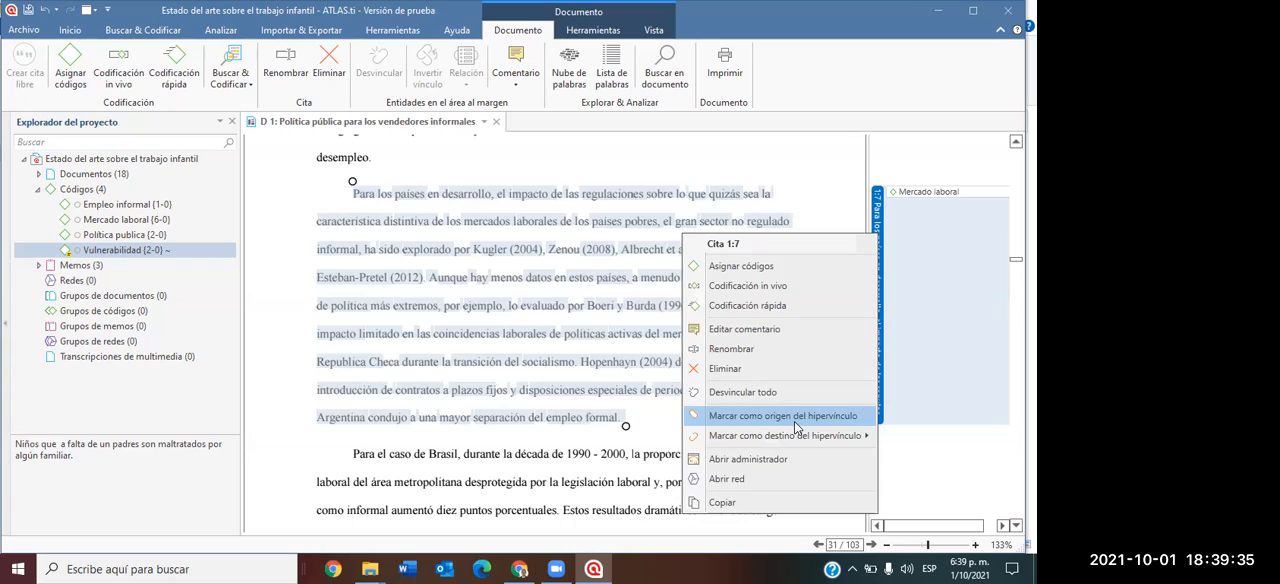
click(794, 416)
Make the quotation beginning "Se han realizado estudios" on page 28 the hyperlink target with the relation "expande".
scroll(842, 394, up, 15)
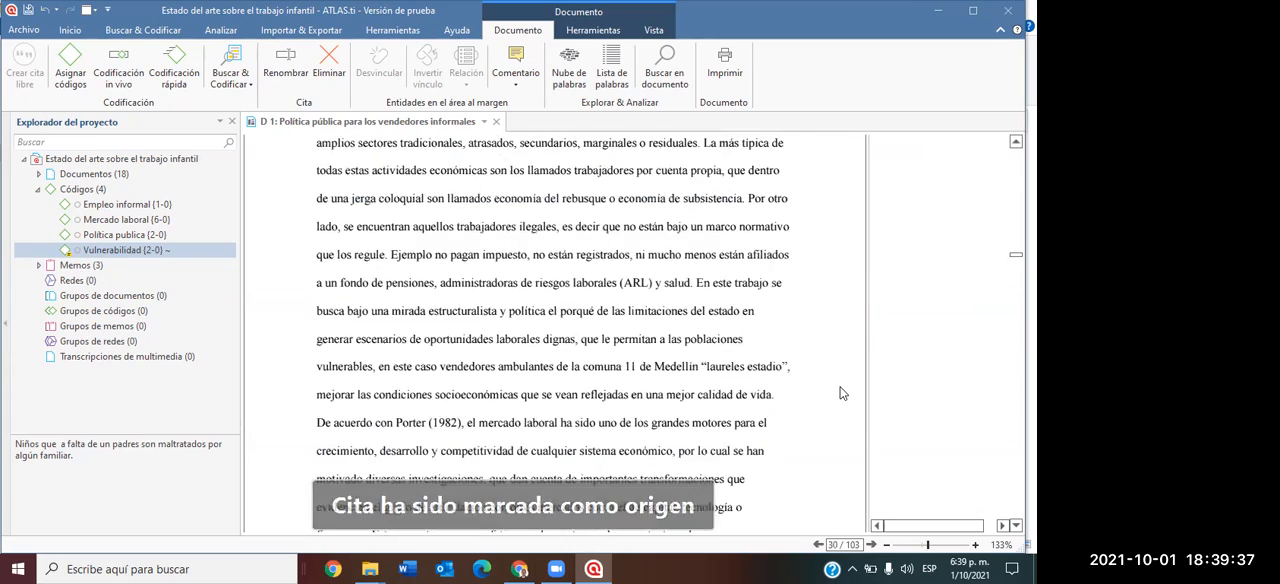
scroll(848, 382, up, 2)
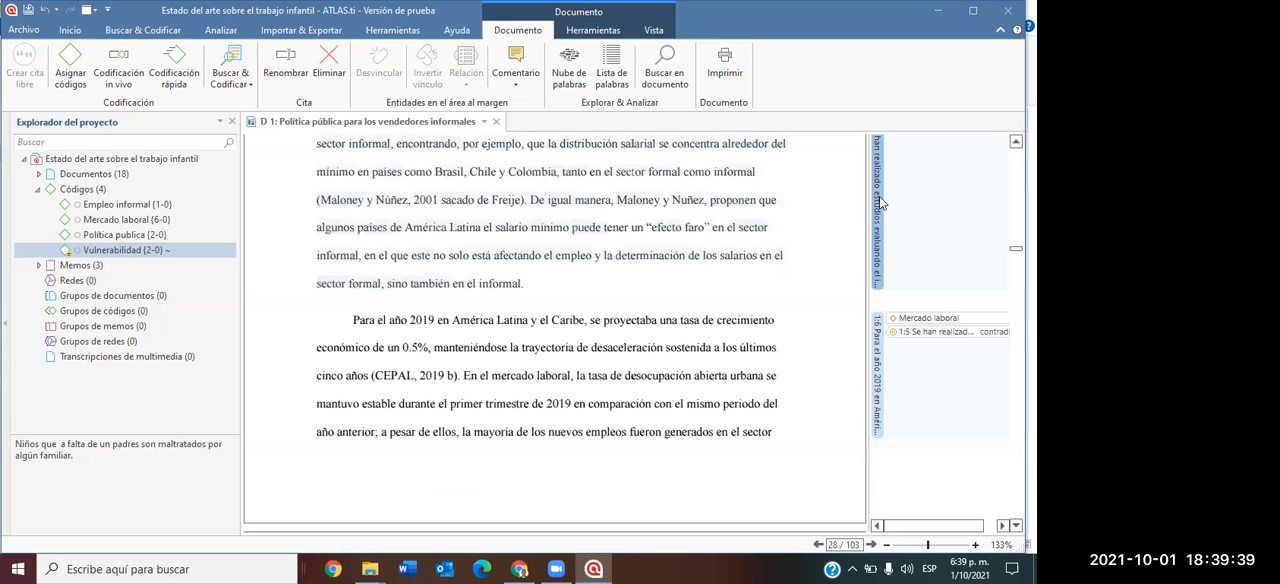
right_click(879, 196)
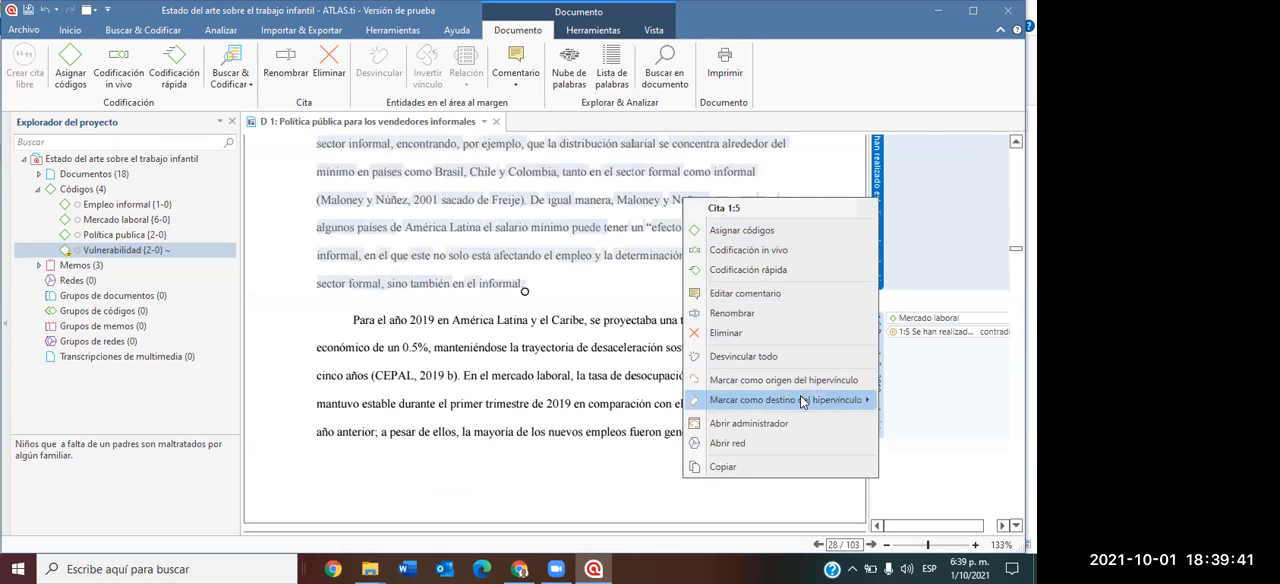
mouse_move(800, 400)
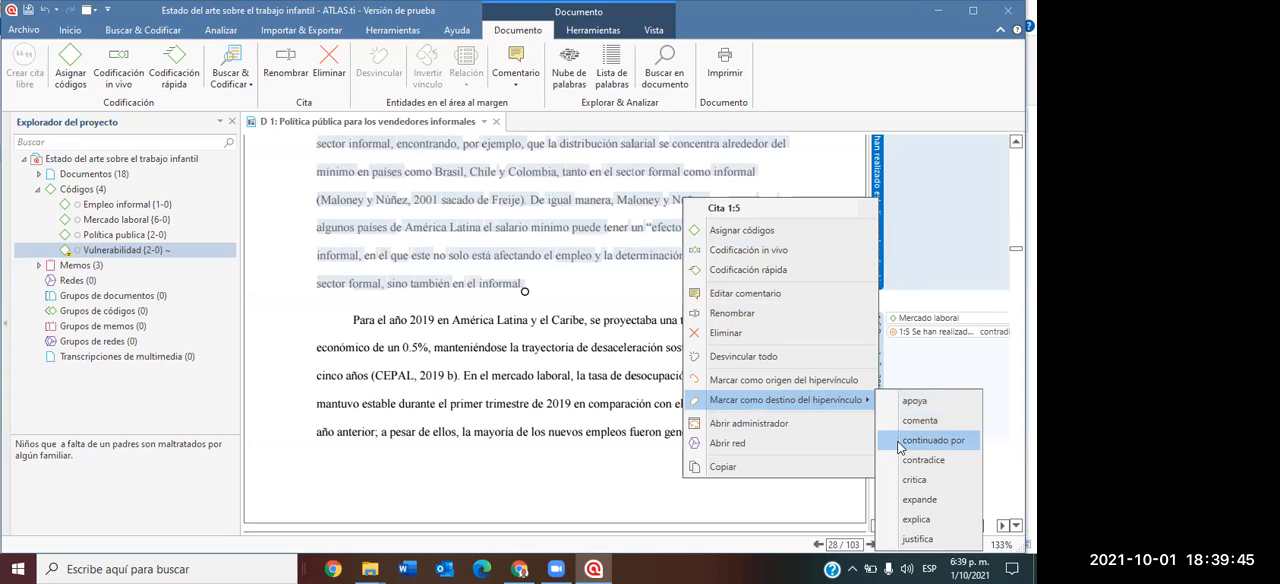
click(915, 499)
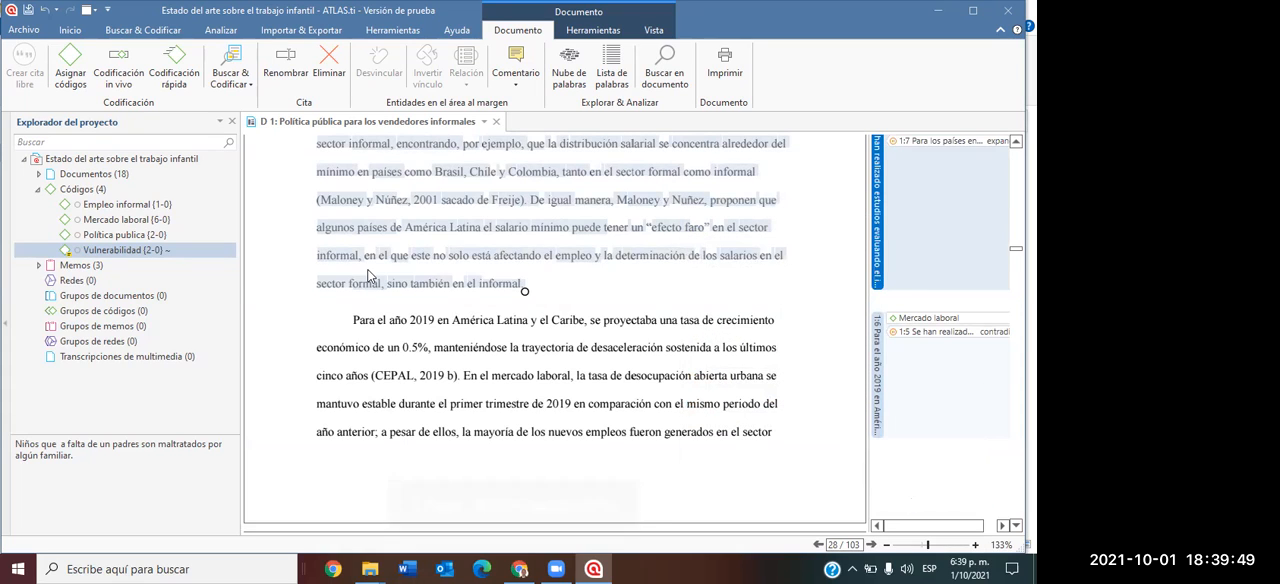
scroll(560, 222, up, 1)
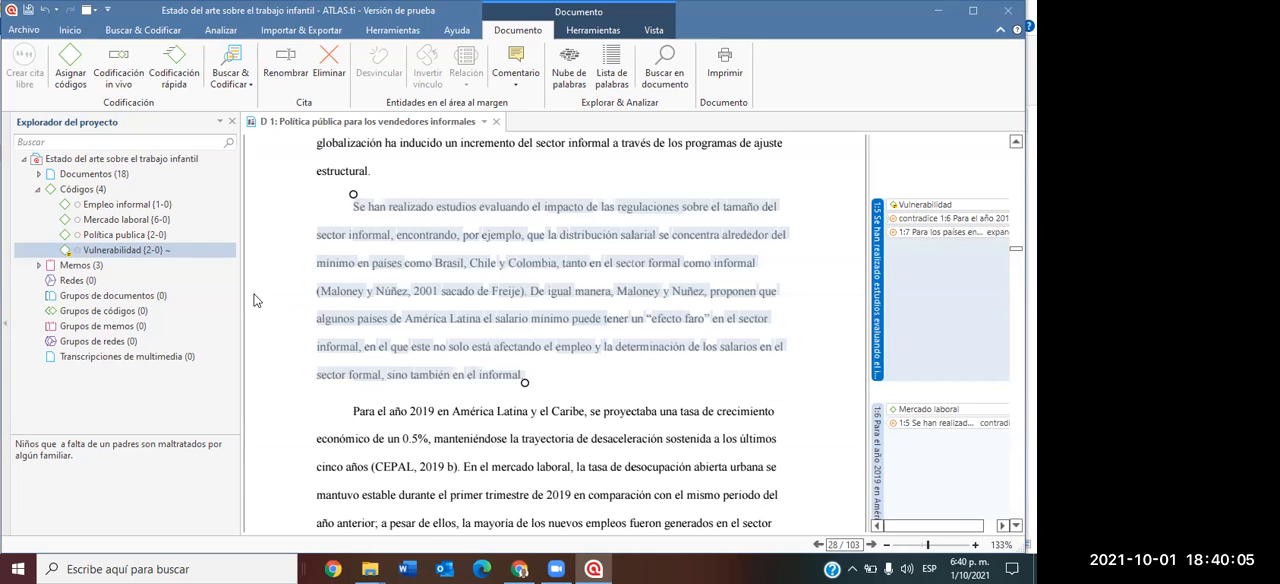
Collapse the project's codes and briefly list the project's memos.
click(41, 190)
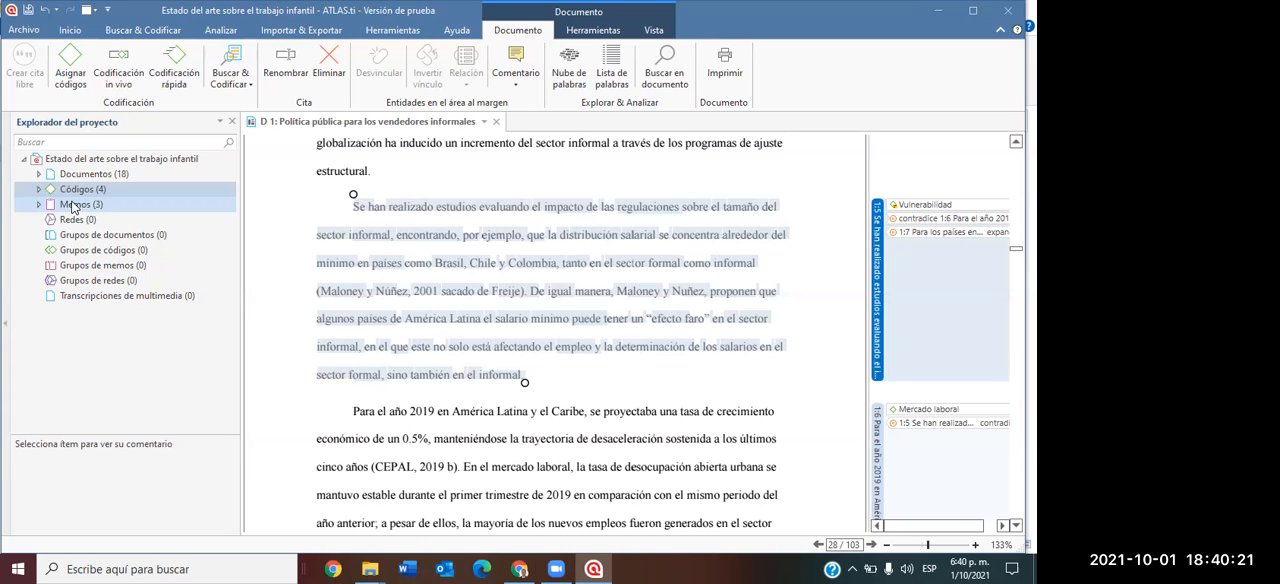
click(39, 205)
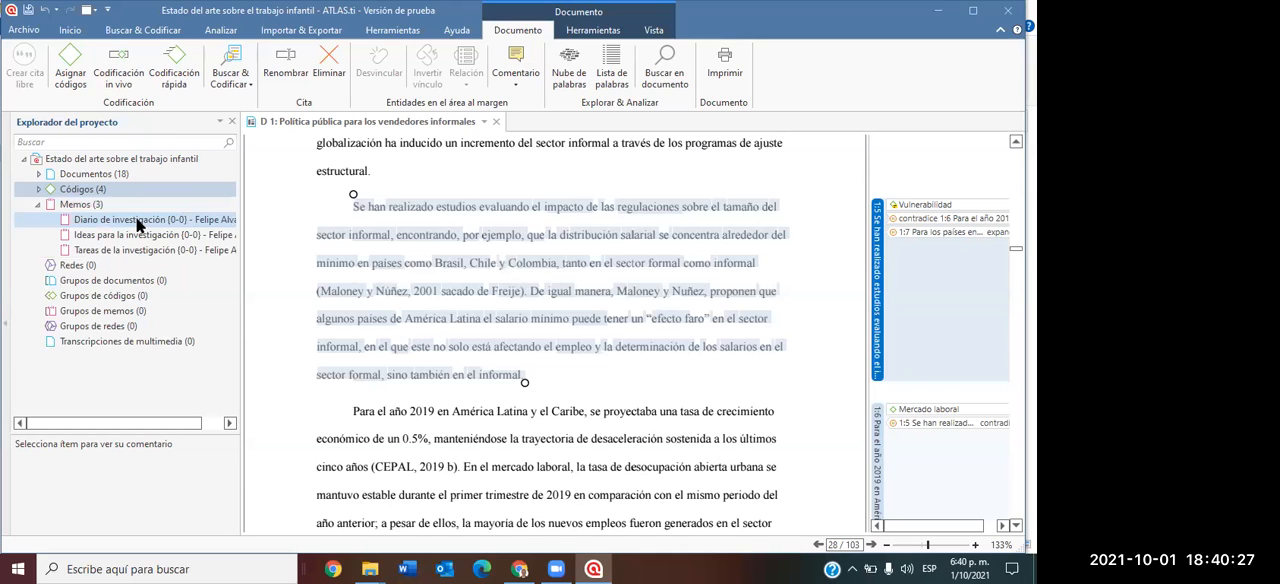
click(40, 206)
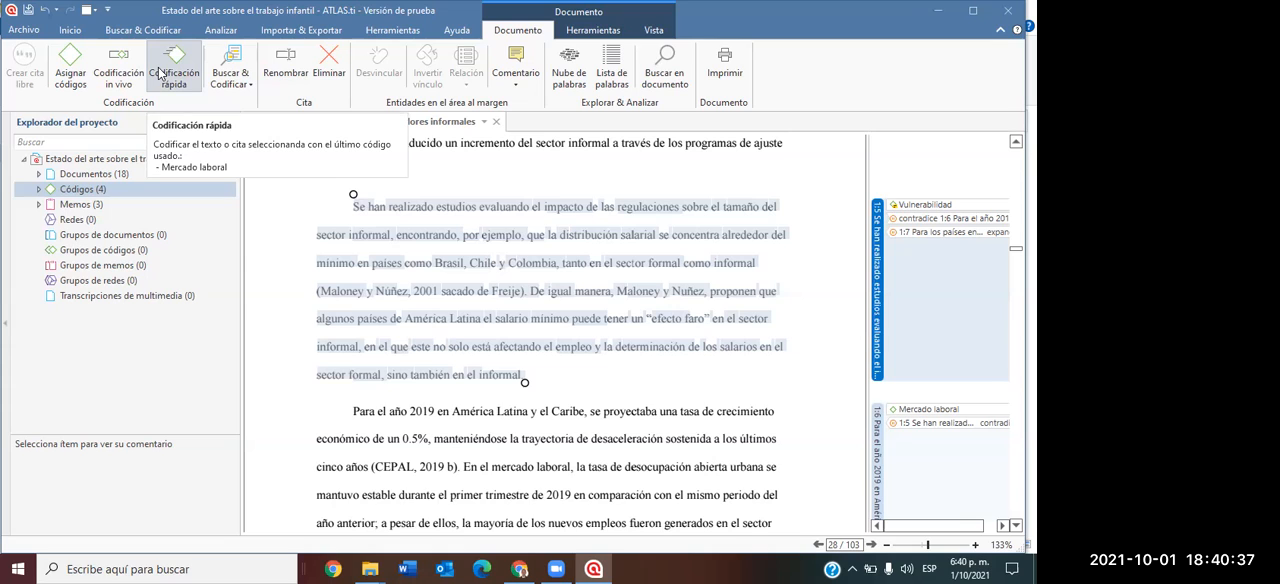
Create a new memo named "Comentarios de interés".
click(70, 31)
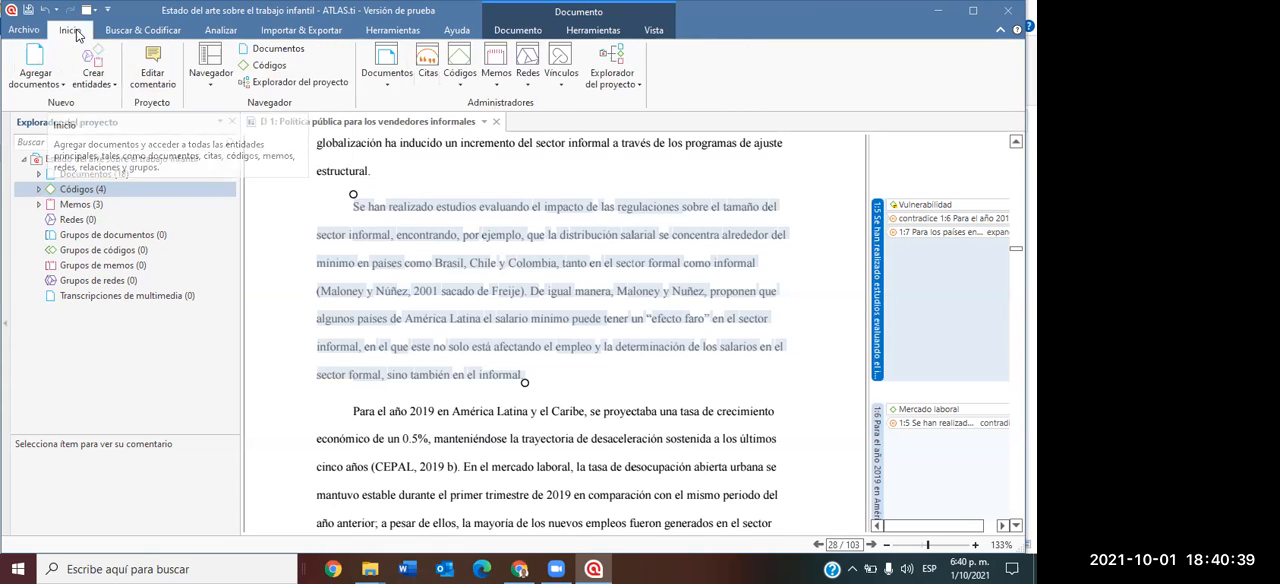
click(110, 84)
click(112, 121)
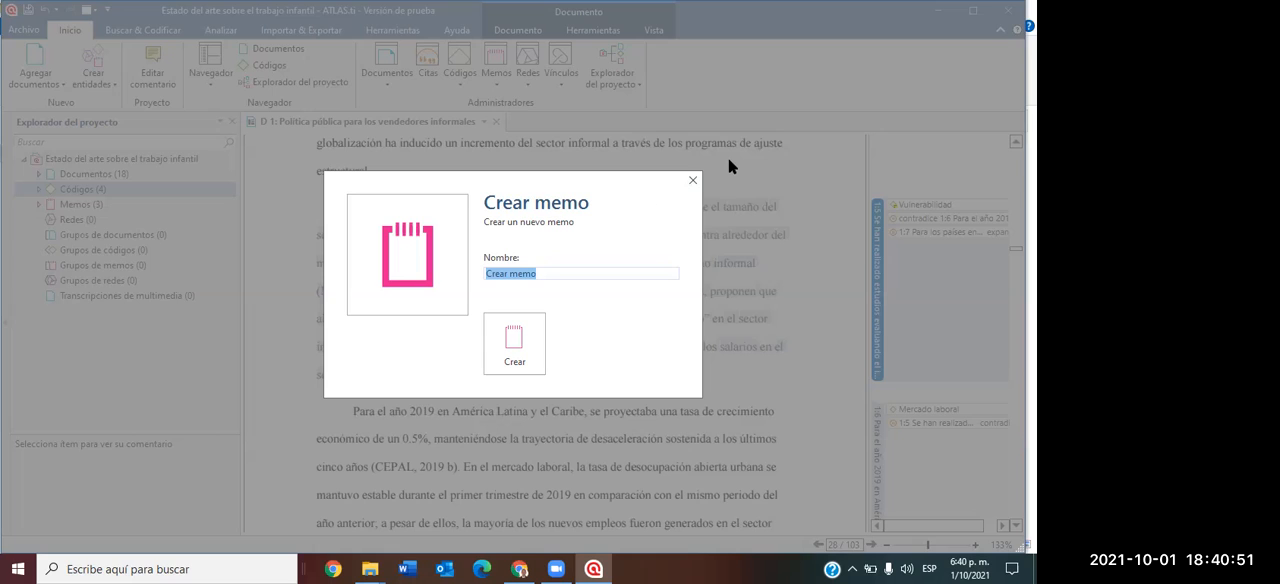
text(Comentarios de inter)
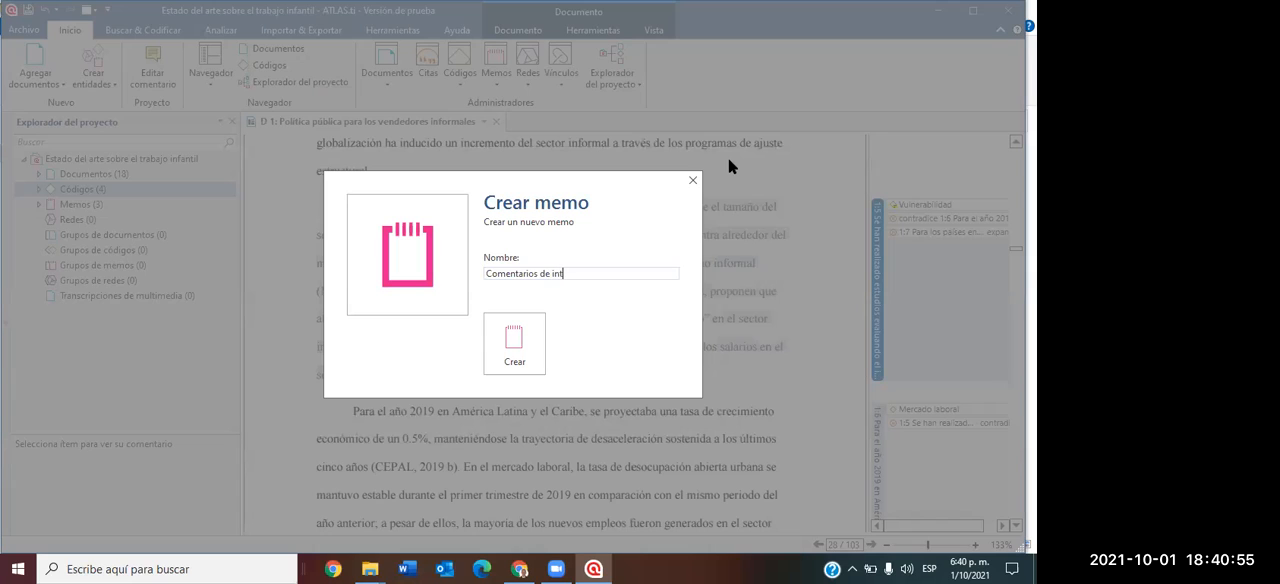
text(és)
click(510, 322)
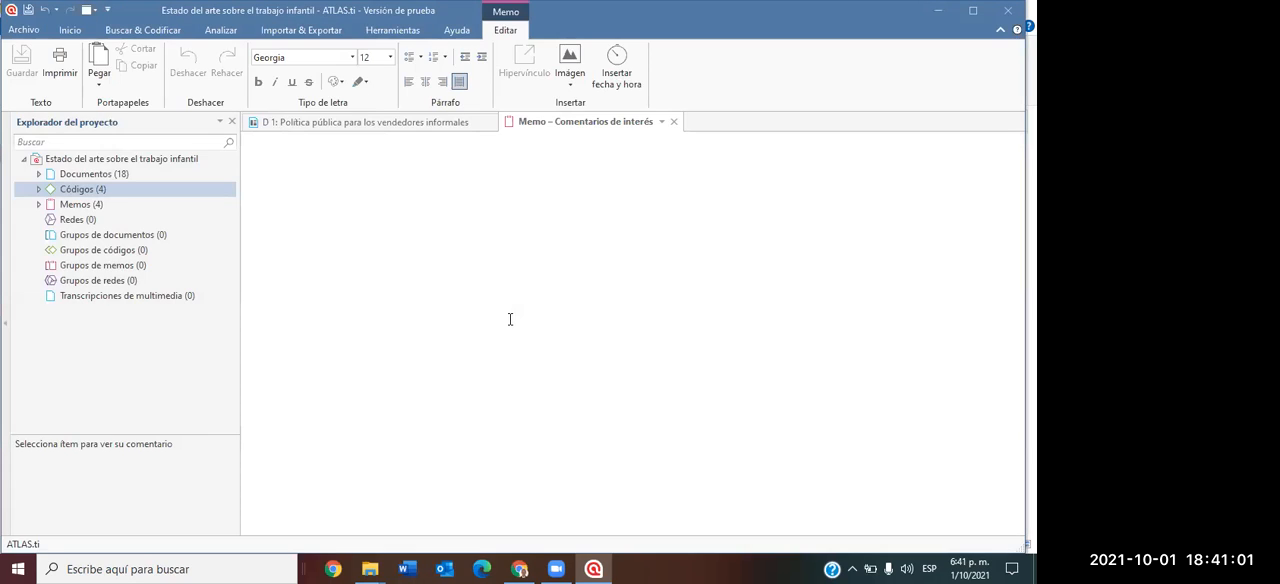
Insert the current date and time in the memo and begin its text with "Es importante encontrar información sobre maltrato infantil por zonas".
click(617, 68)
key(Return)
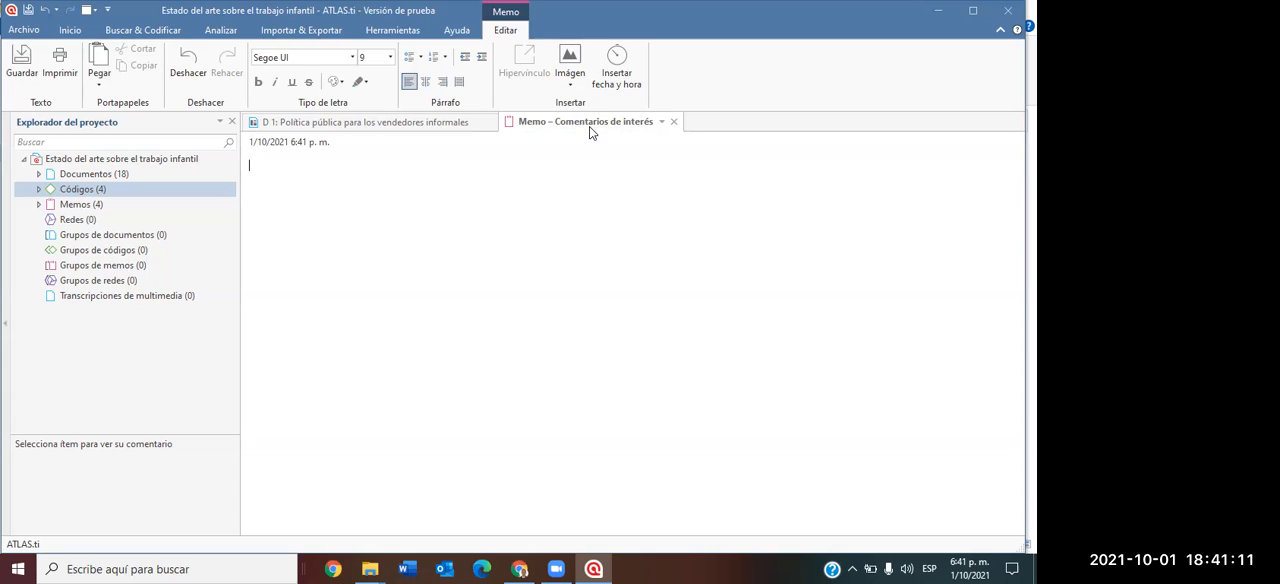
text(Es importante encontrar i)
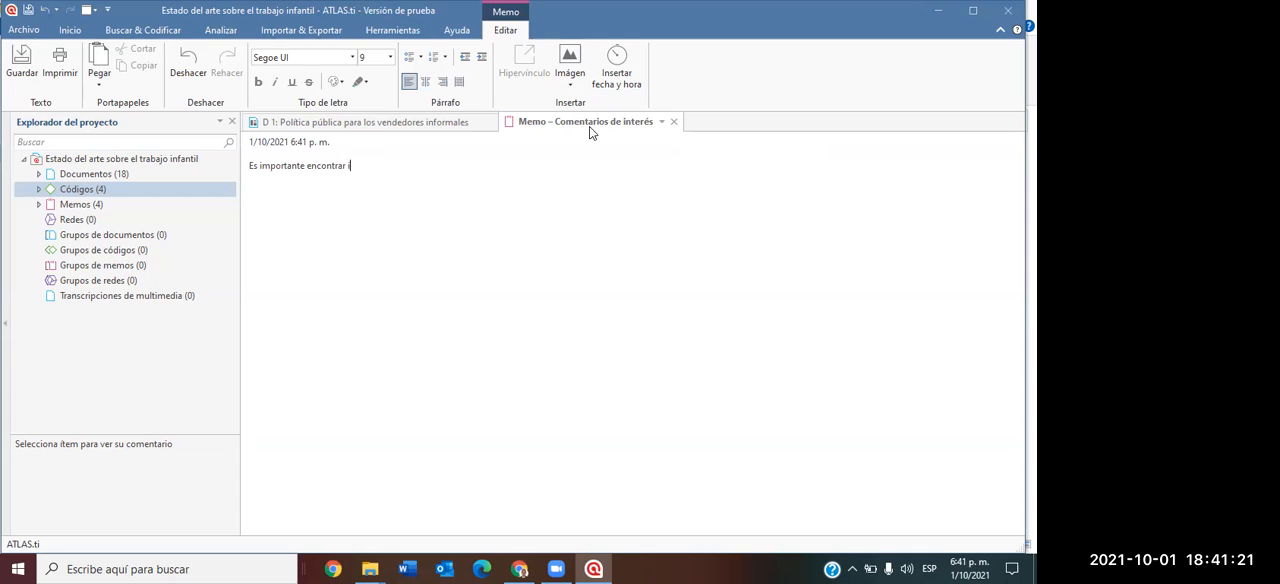
text(nformación sobre maltrato inf)
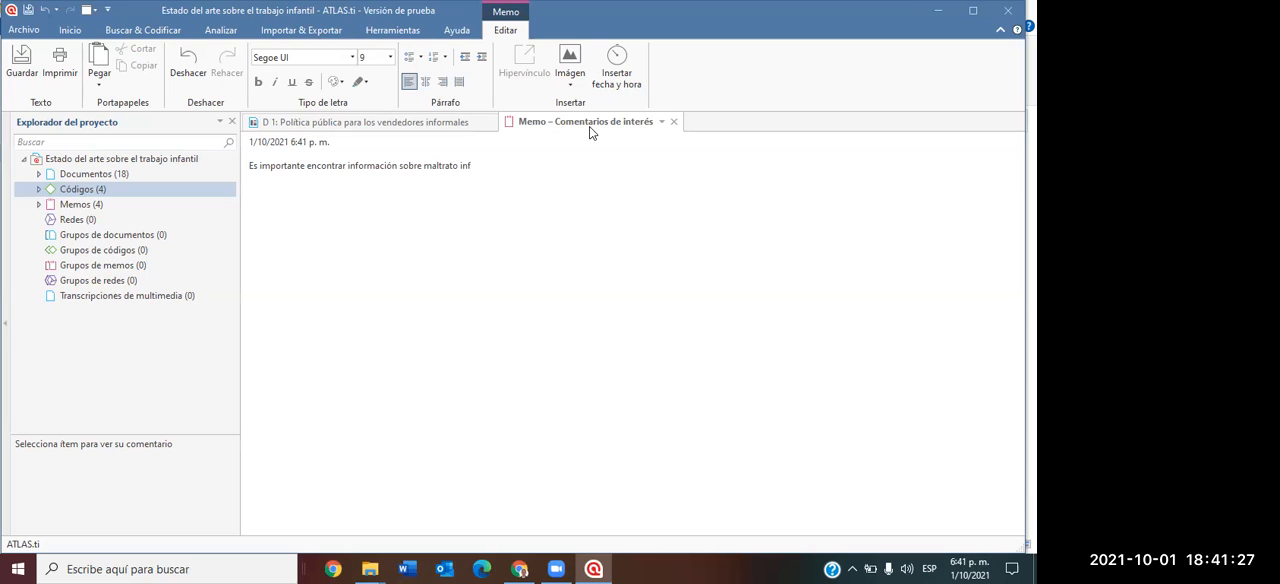
text(antil por zonas de la ciudad de Medellín para robu)
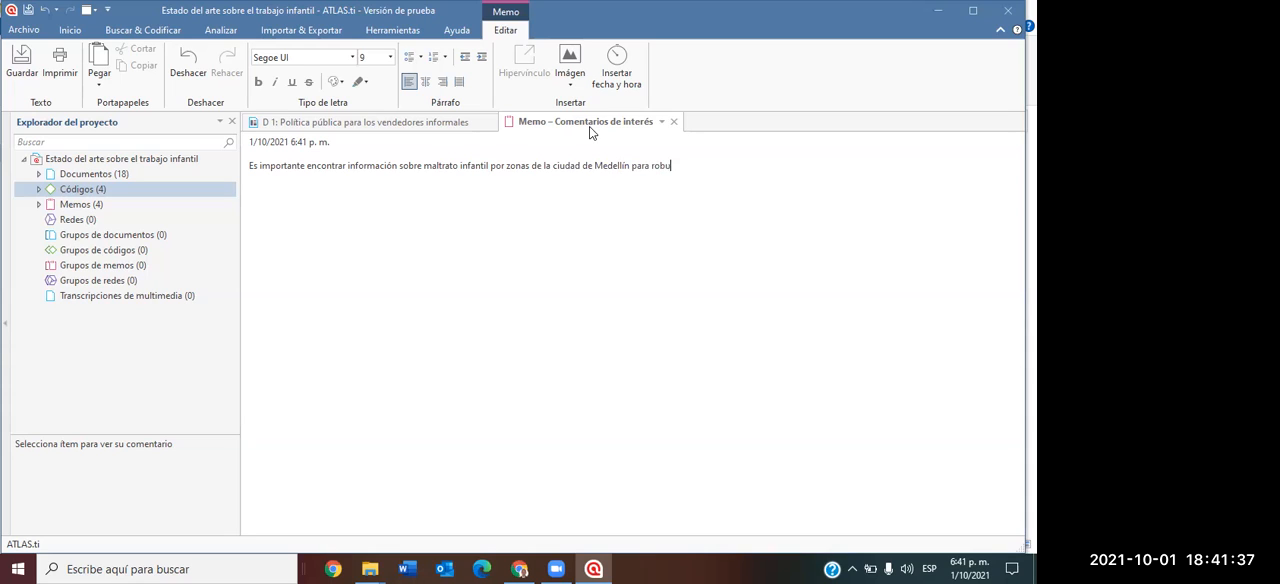
text(stecer la justic)
Complete the memo text with "de la ciudad de Medellín para robustecer la justificación de mi propuesta de investigación.", then close and save the memo.
key(BackSpace)
text(ficación)
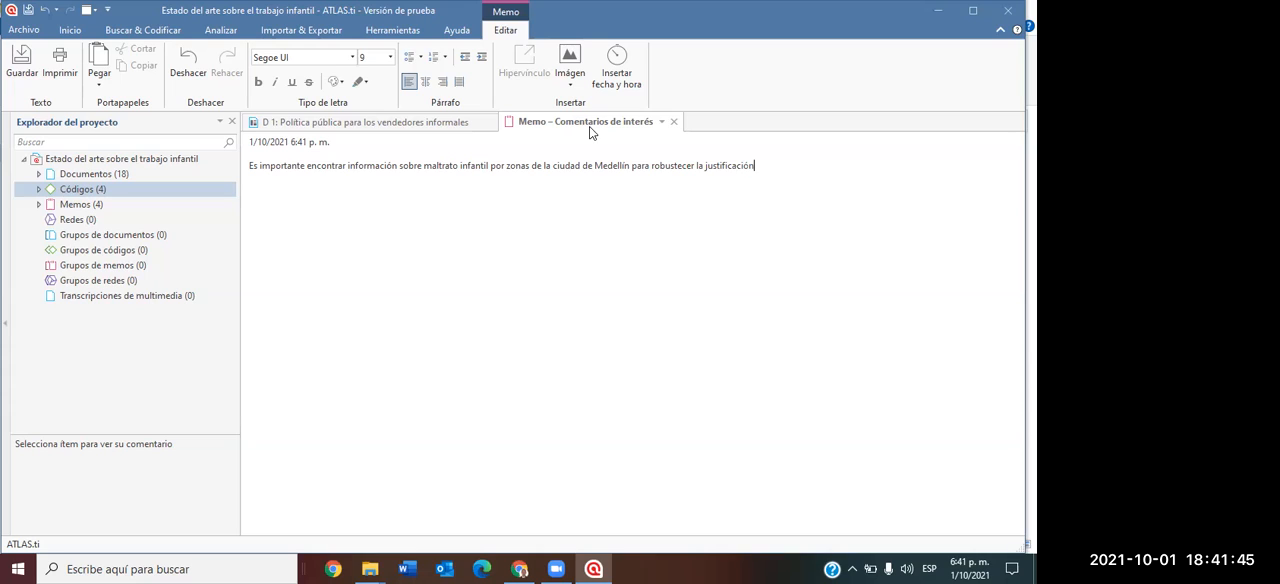
text( de mi propuesta de investigaci)
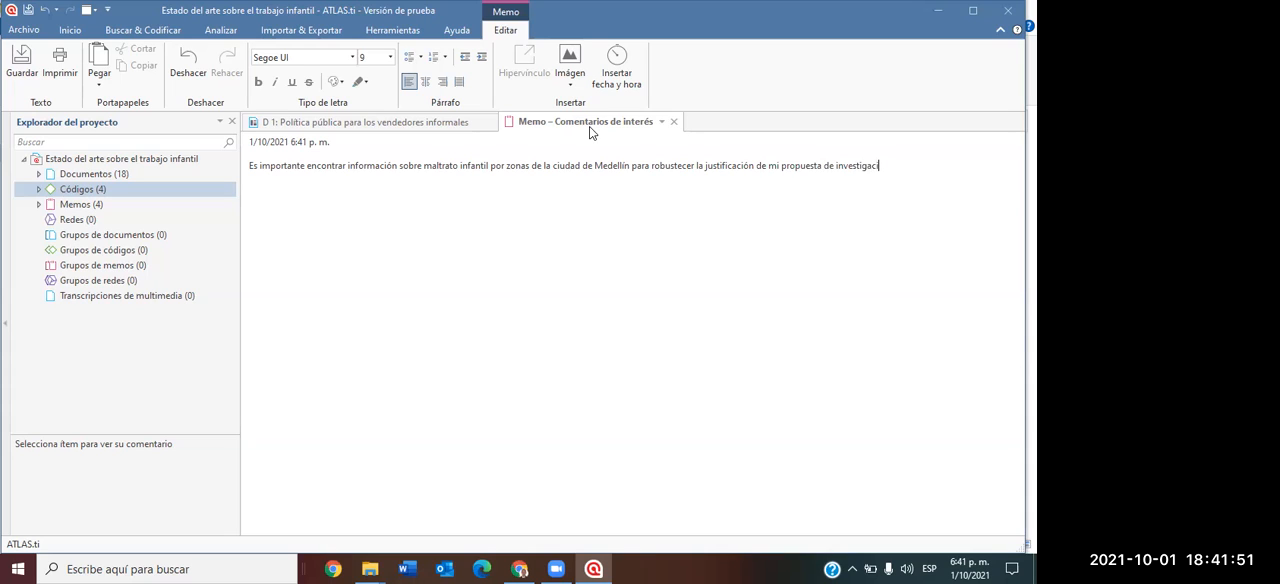
text(ón.)
click(674, 121)
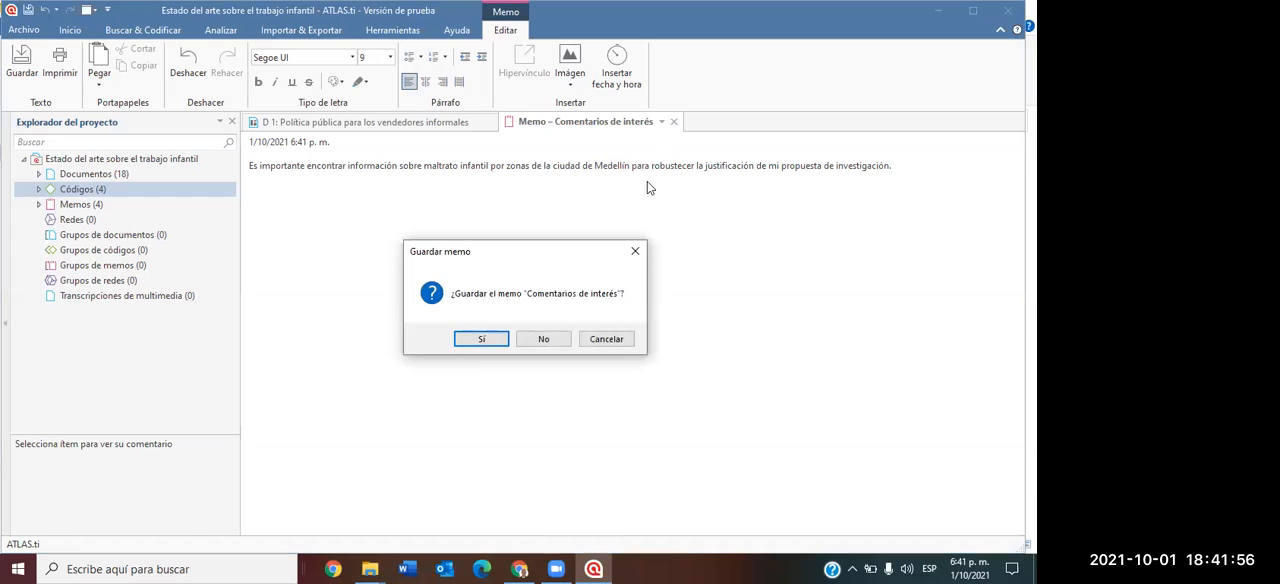
click(473, 339)
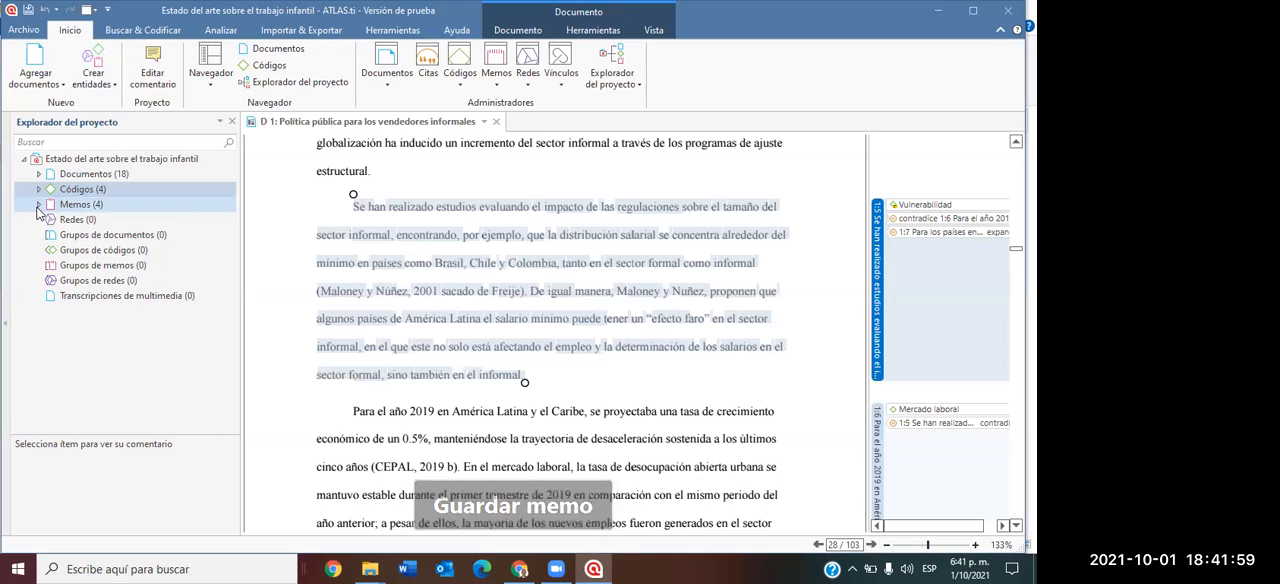
List the project's memos and open "Comentarios de interés" and "Diario de investigación" for reading.
click(38, 205)
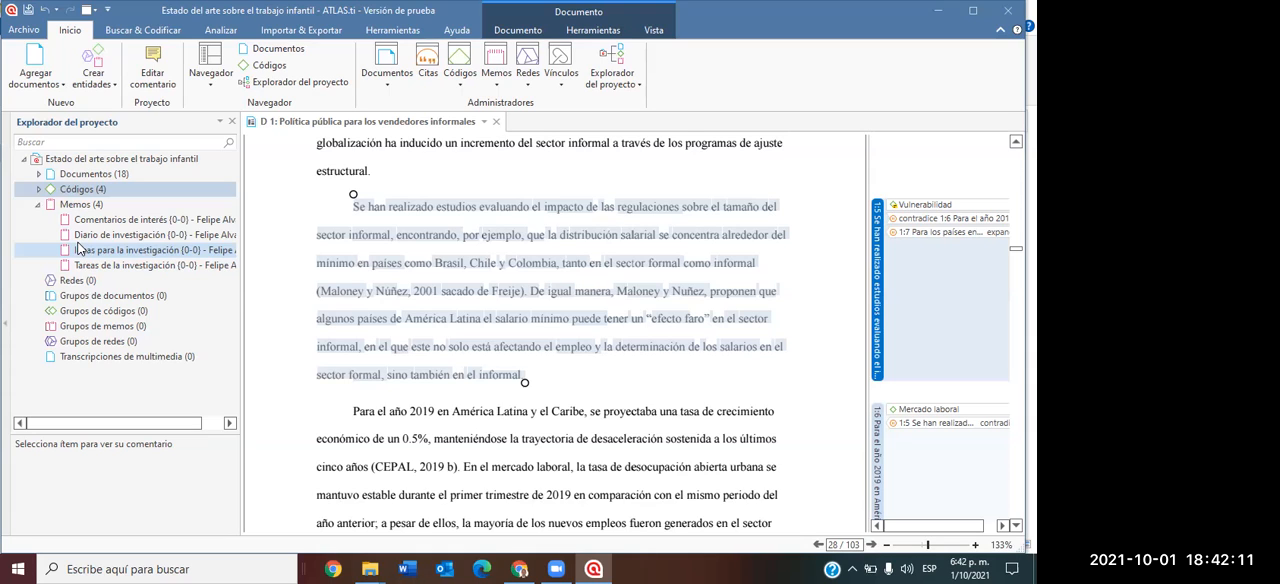
click(127, 222)
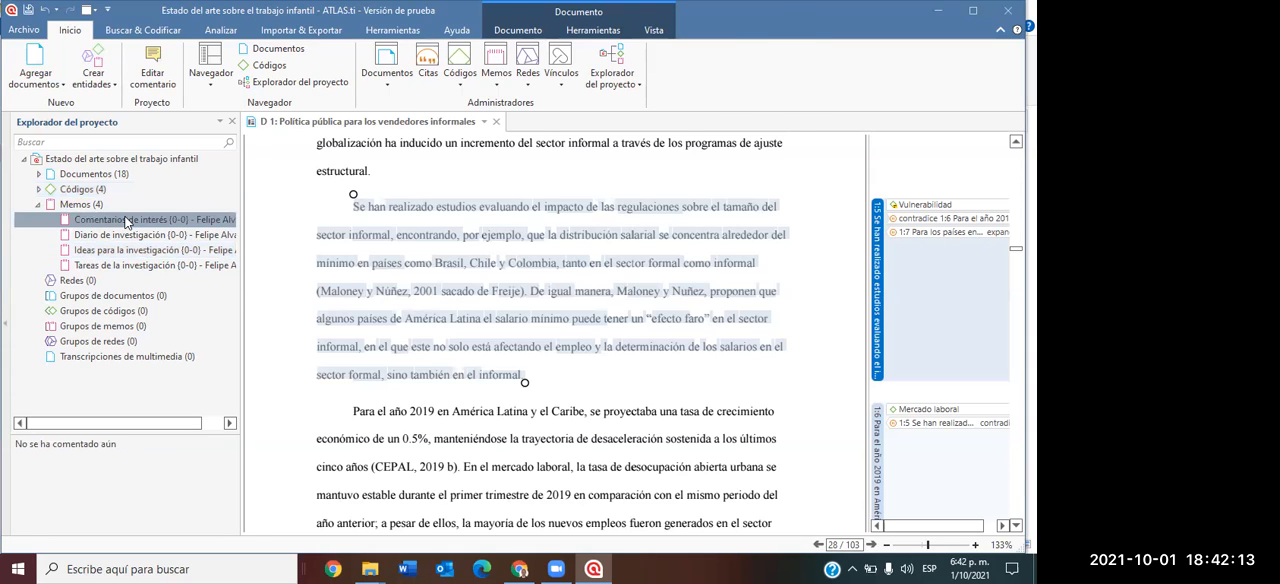
double_click(127, 222)
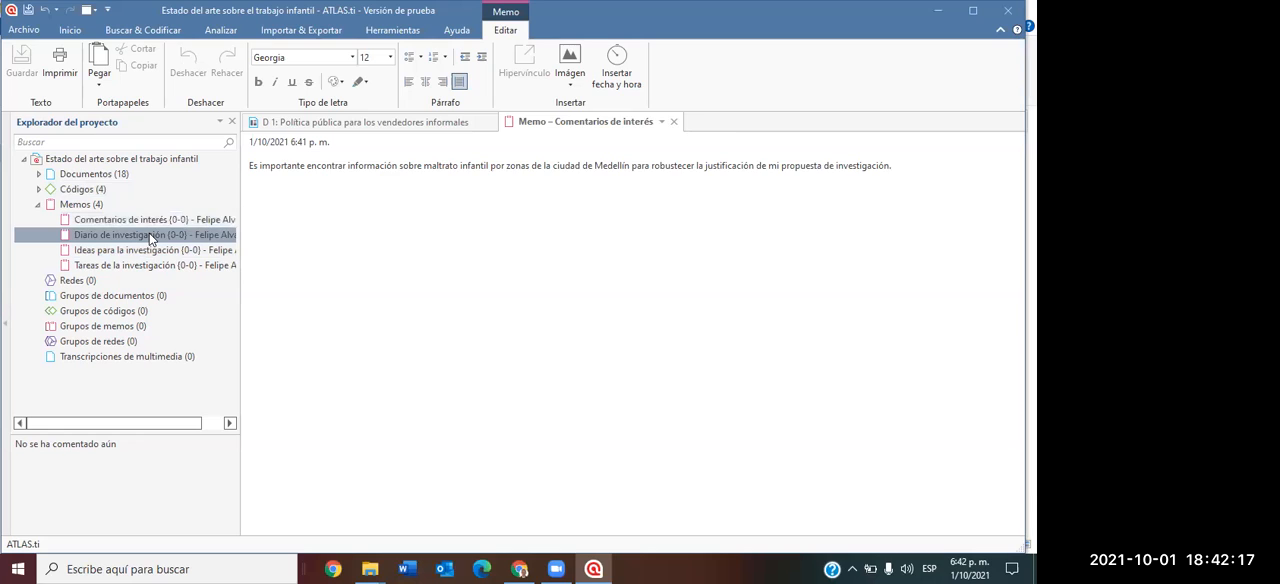
double_click(150, 236)
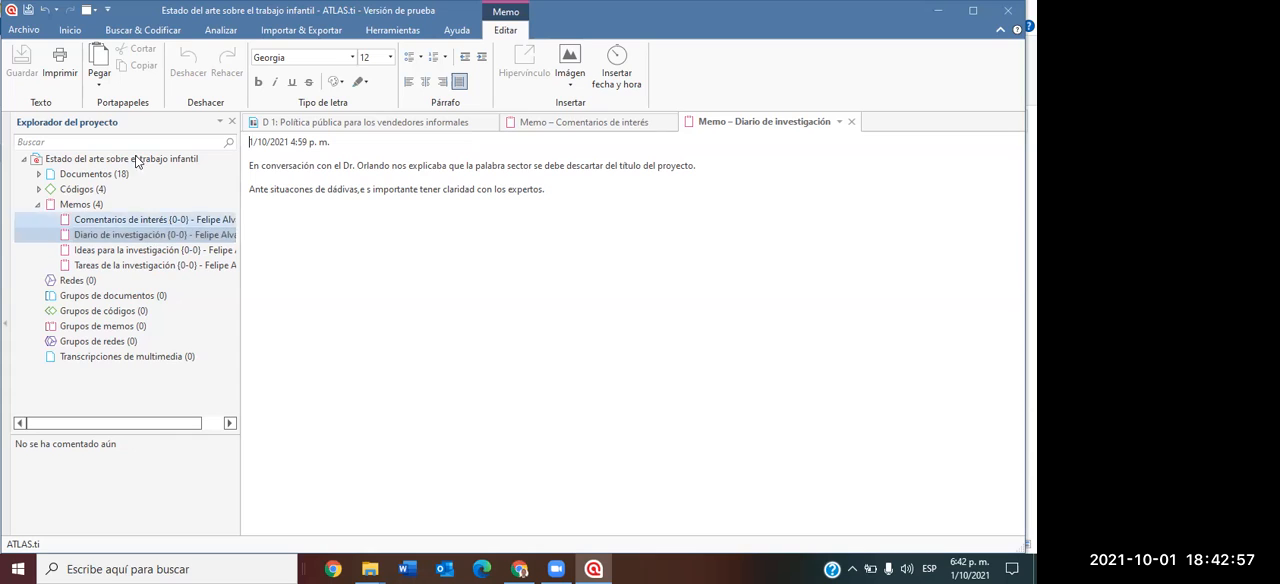
Review the "Diario de investigación" memo, highlighting the doctor's name, the word "sector" and the sentence beginning "Ante situacones de dádivas".
double_click(376, 166)
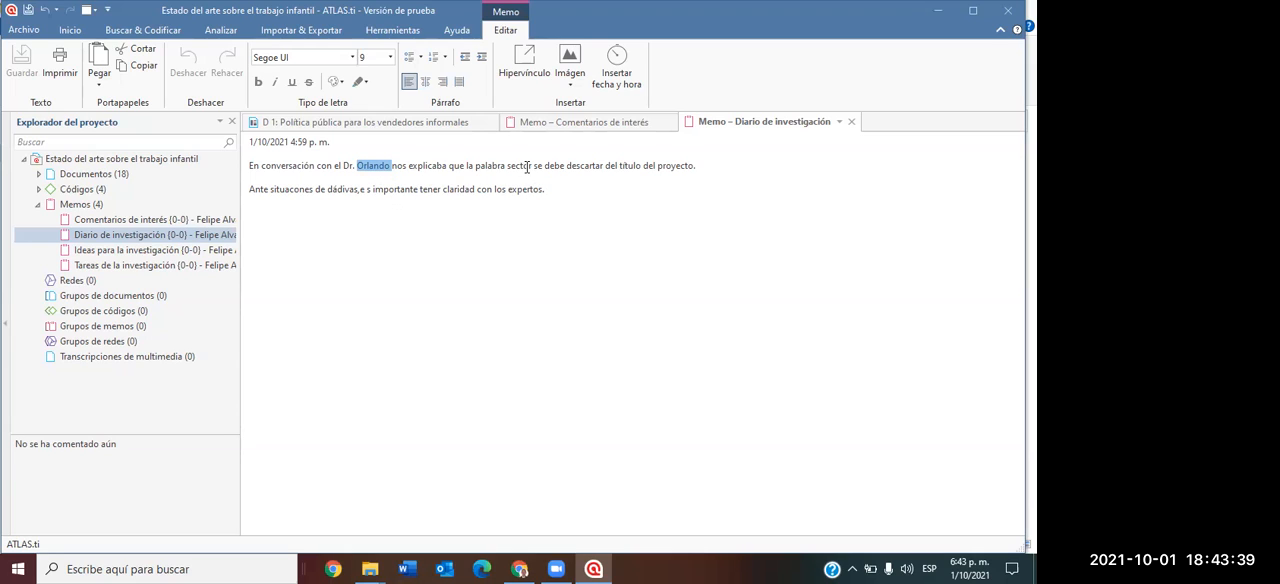
drag(532, 166, 506, 169)
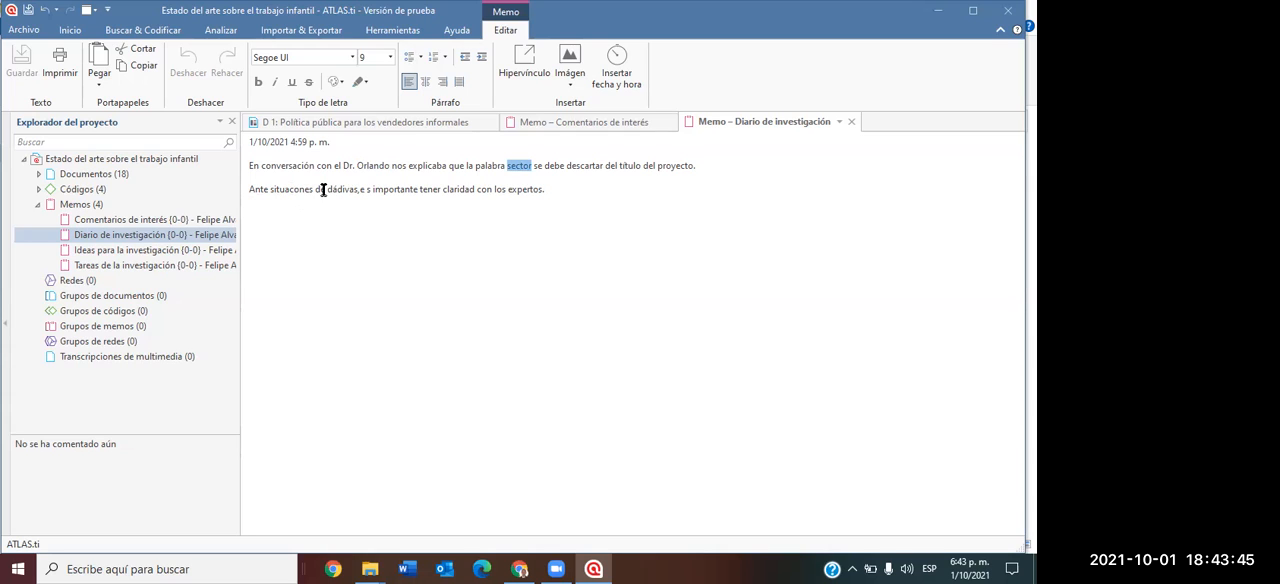
click(250, 190)
drag(250, 191, 550, 191)
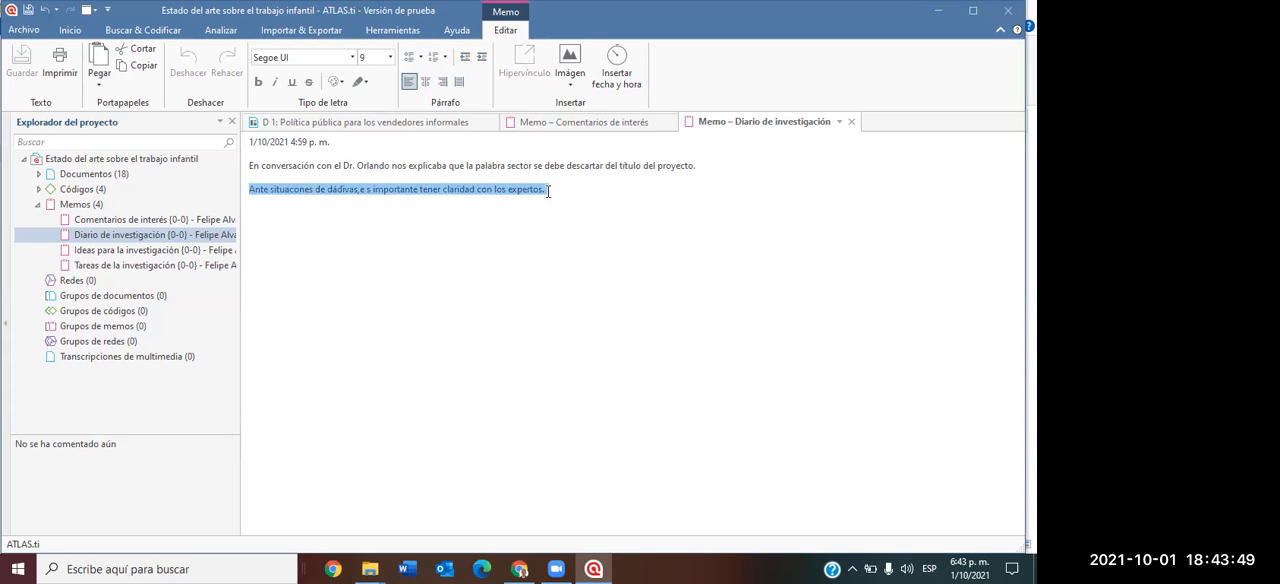
click(628, 253)
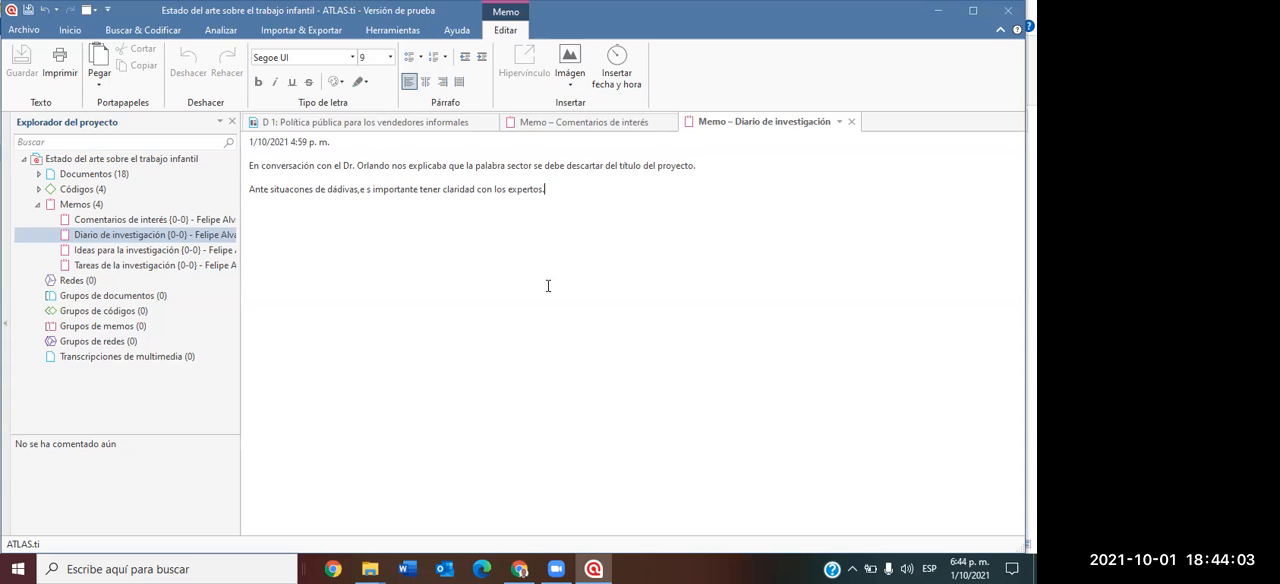
Start correcting the misplaced space in "e s importante" in the last sentence of the "Diario de investigación" memo.
click(362, 189)
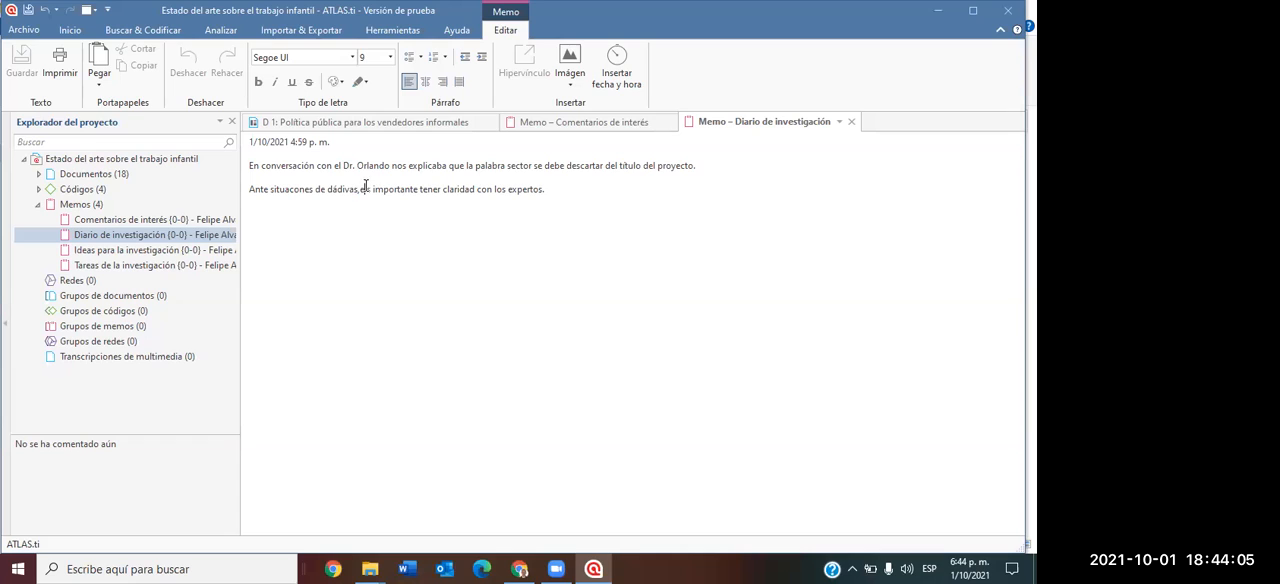
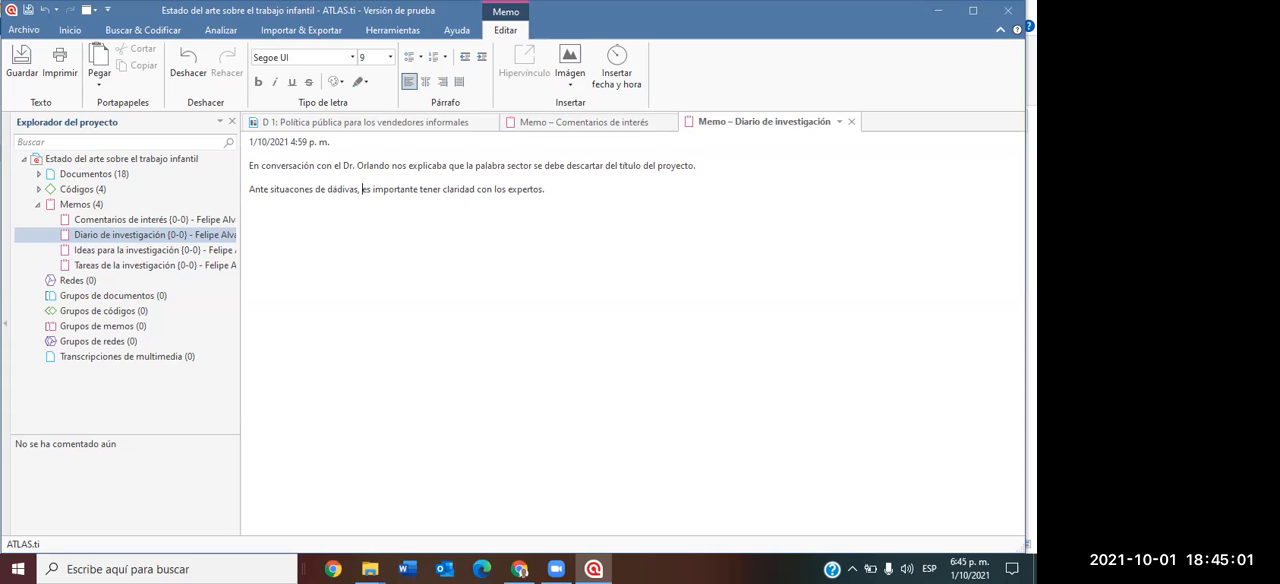
Reread the "Diario de investigación" memo, highlighting its last sentence about being clear with the experts.
drag(391, 165, 356, 168)
drag(556, 196, 257, 200)
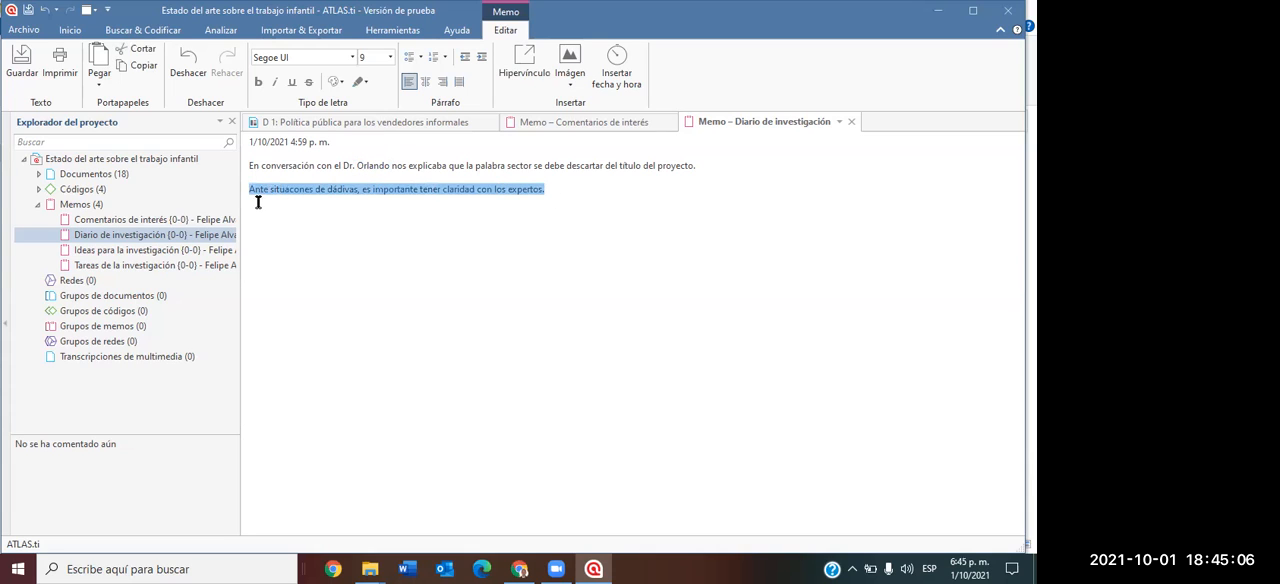
click(323, 245)
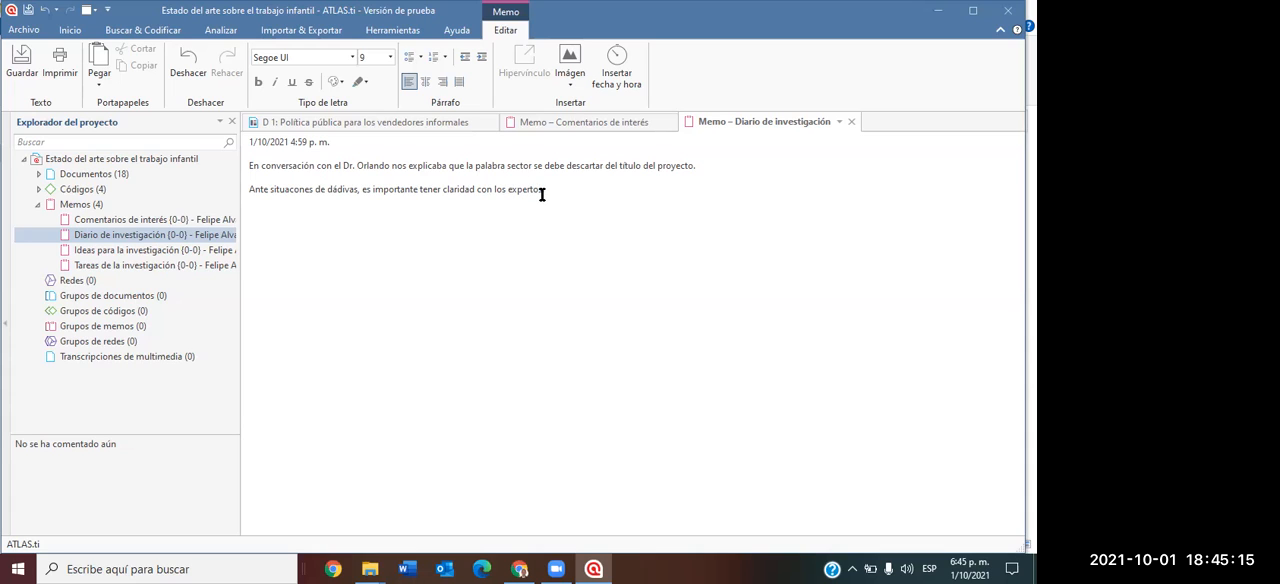
drag(549, 191, 259, 219)
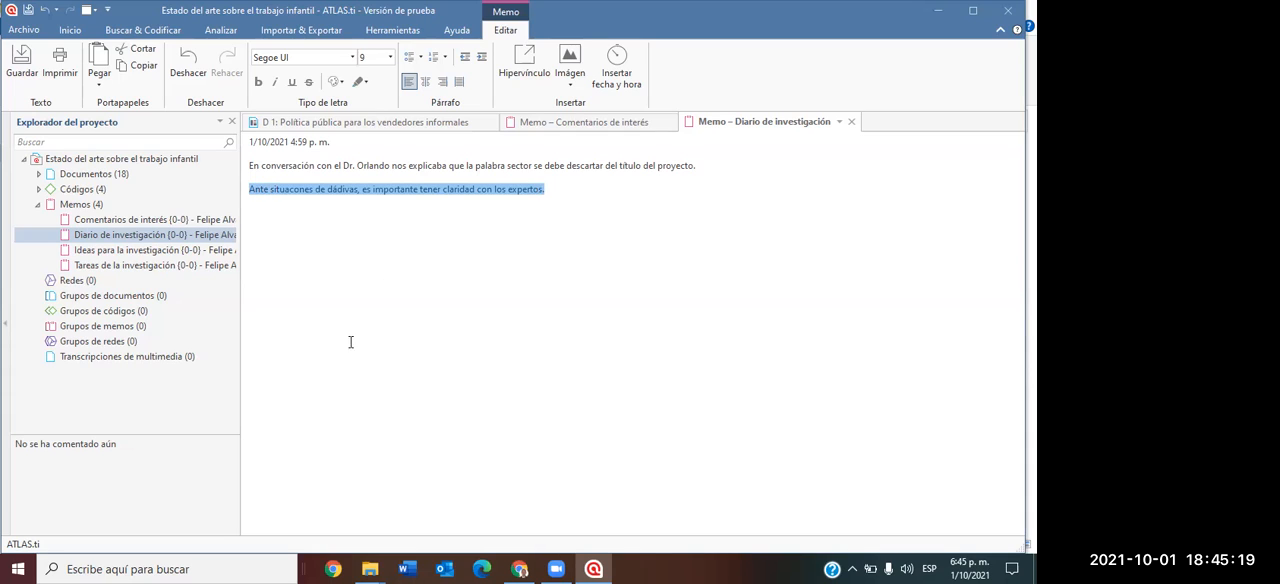
Open the memo "Ideas para la investigación", highlight its sentence on the expert panel, and open "Tareas de la investigación".
click(218, 252)
double_click(218, 252)
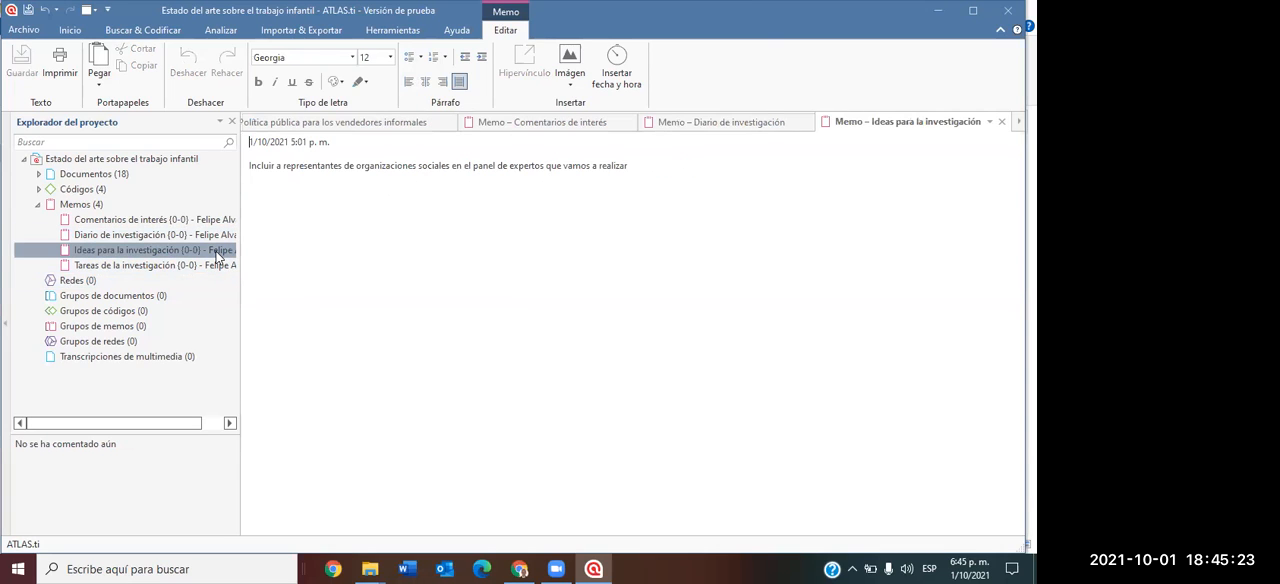
drag(283, 166, 628, 166)
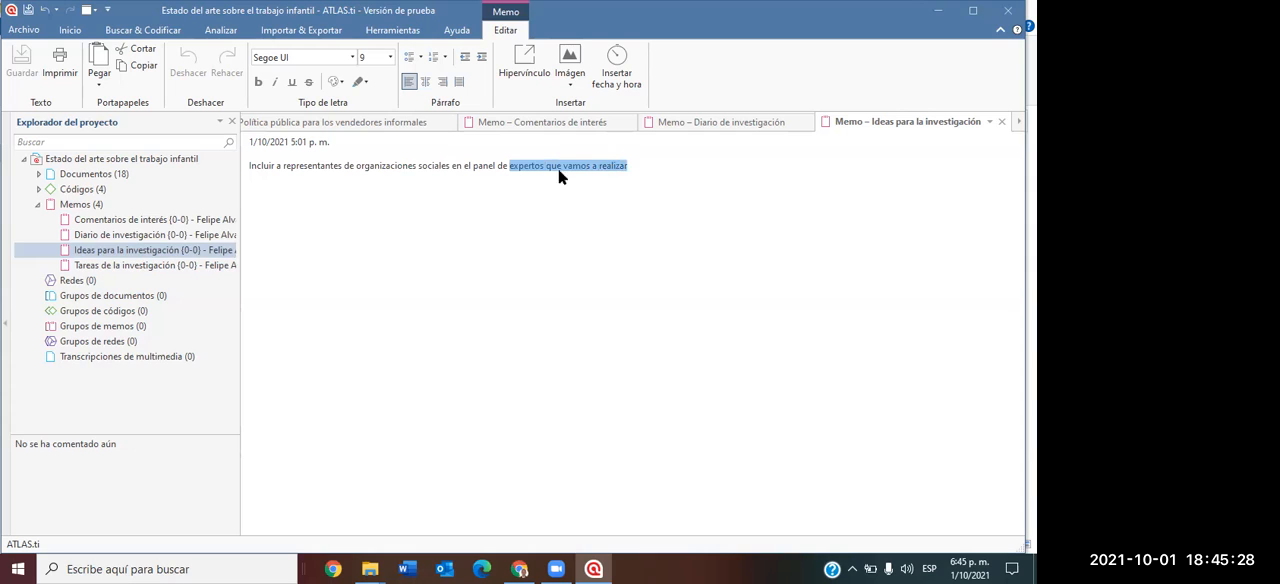
double_click(152, 266)
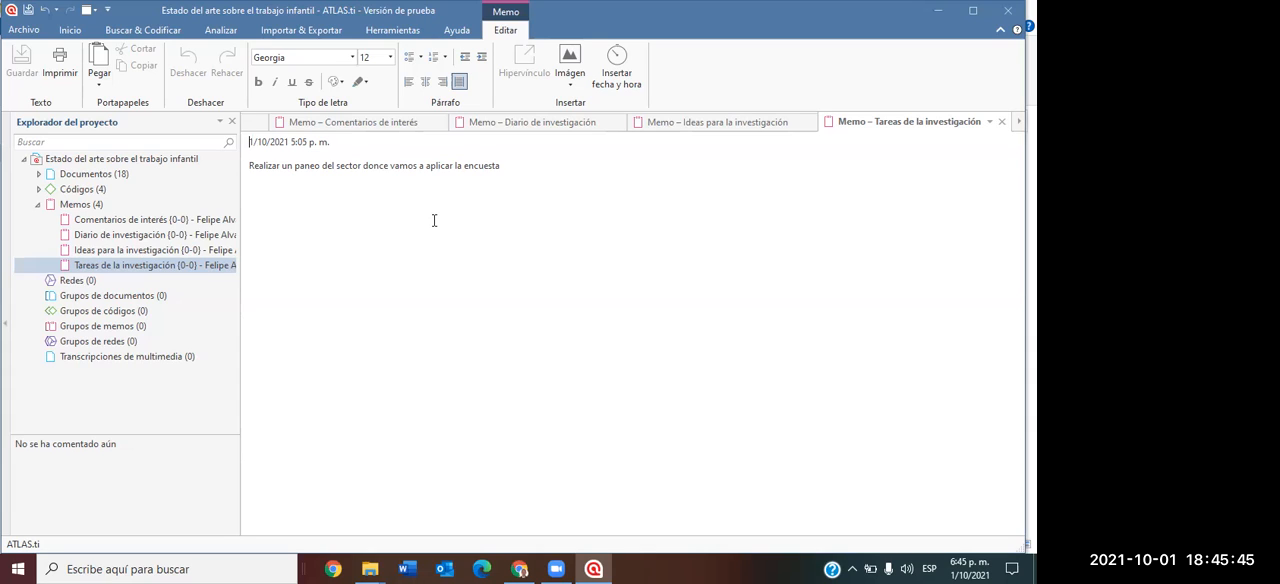
Collapse the project's memo list and briefly list the project's codes.
click(37, 205)
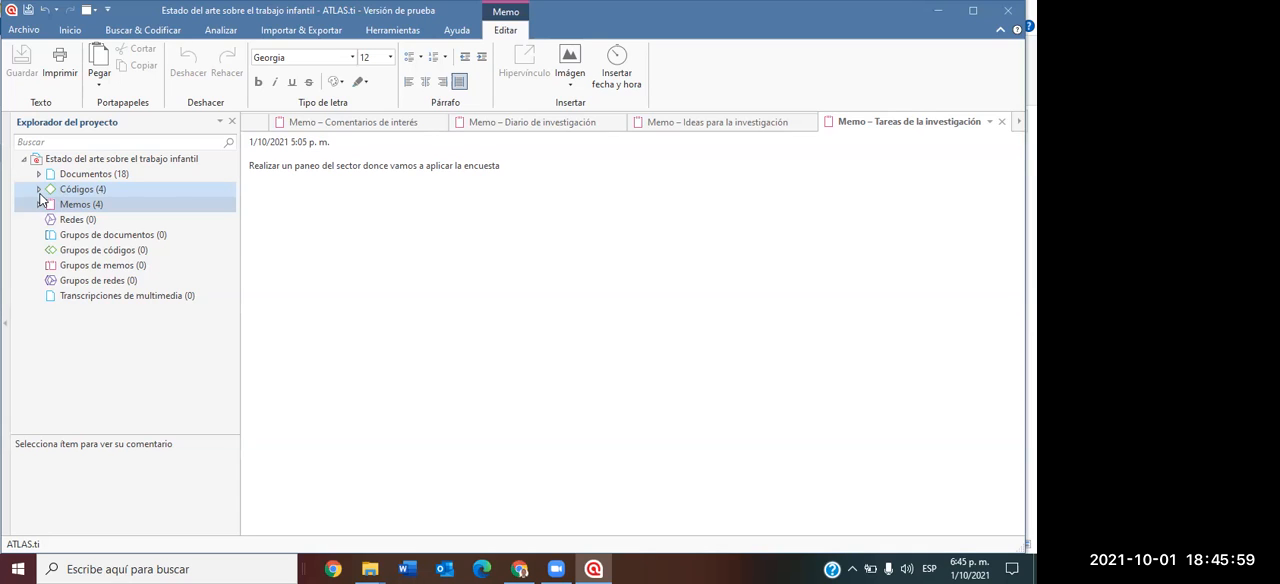
click(39, 192)
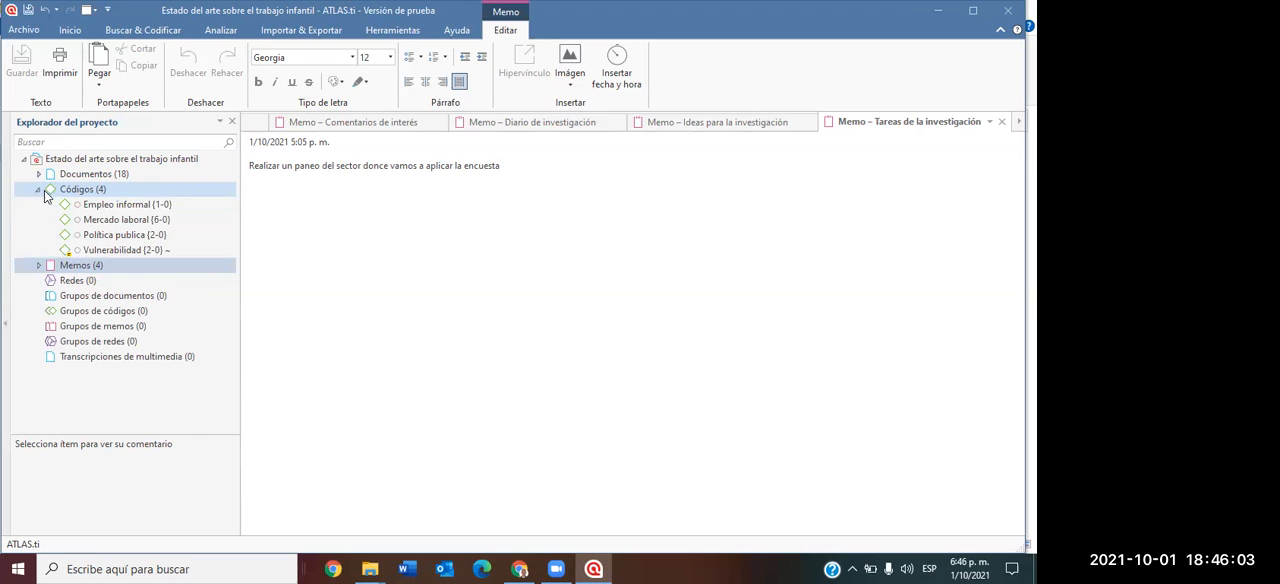
click(39, 192)
Open document D 4 on unemployment duration and job-search channels in Colombia, and widen its page area.
click(39, 175)
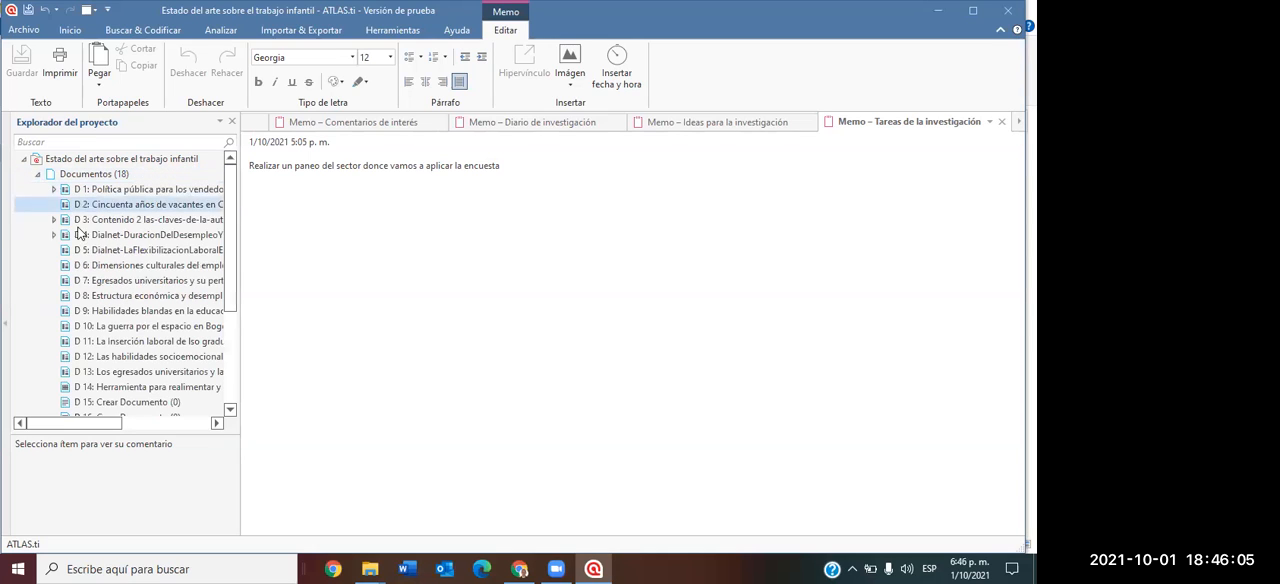
click(133, 239)
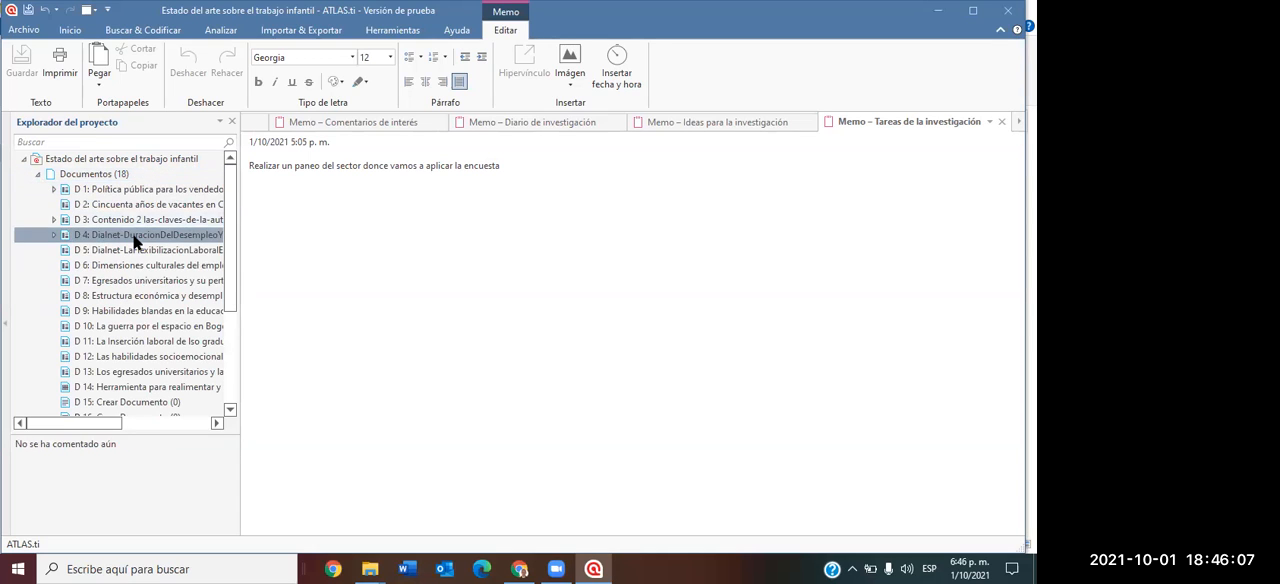
double_click(133, 239)
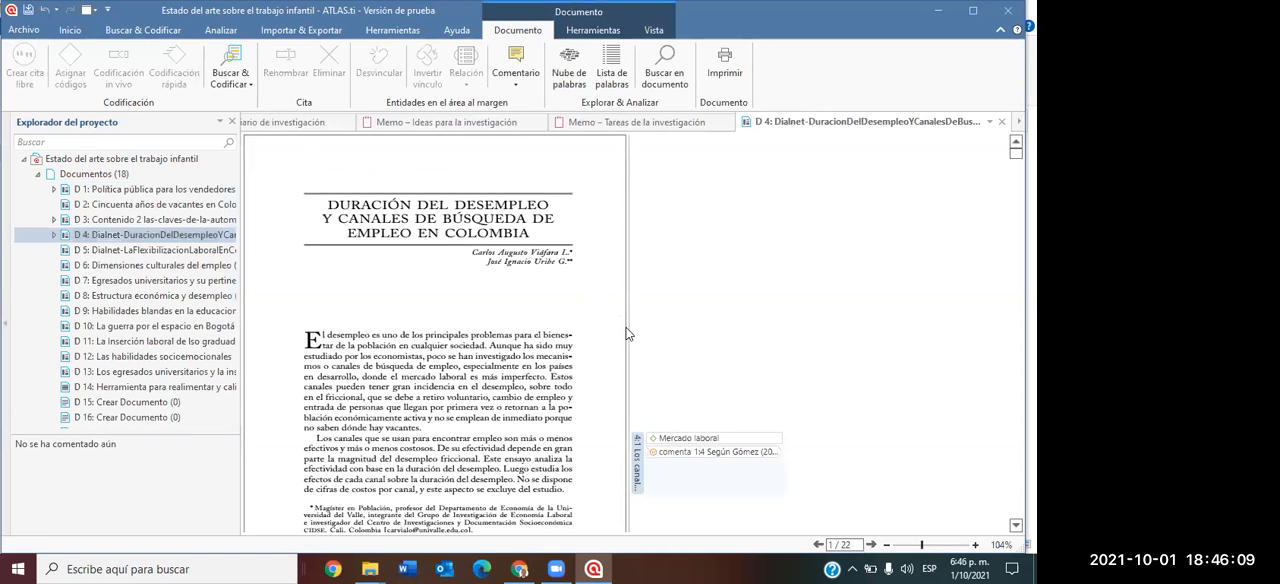
drag(628, 328, 770, 327)
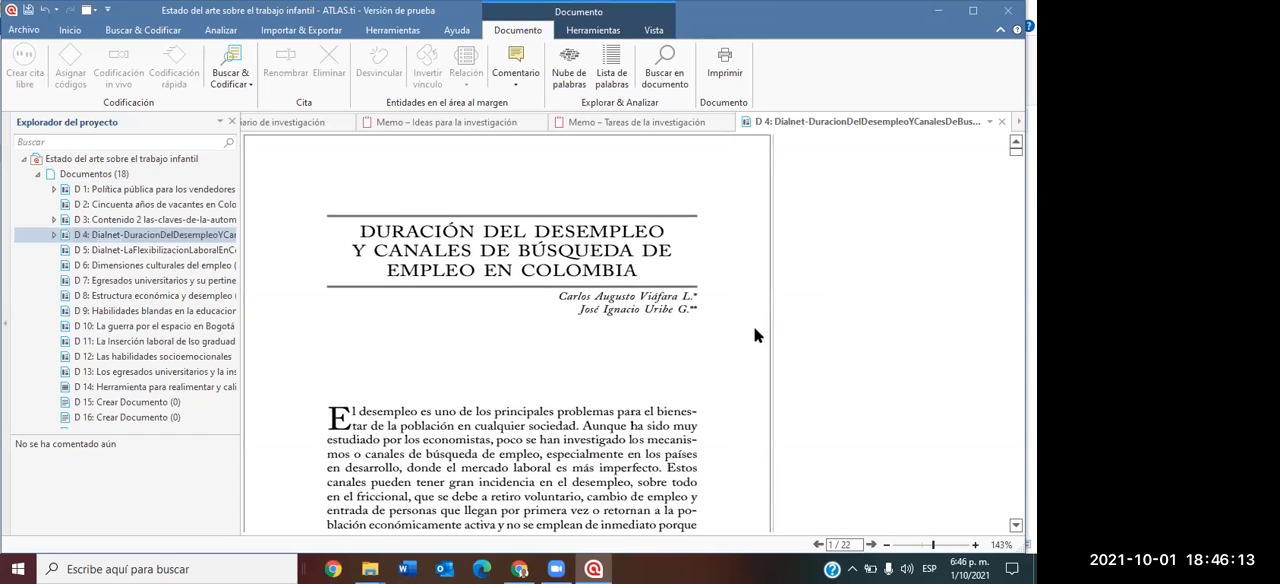
Code the first-page passage from "De su efectividad depende" to "se excluye del estudio" with the existing code "Política publica".
scroll(755, 335, down, 3)
scroll(755, 338, down, 3)
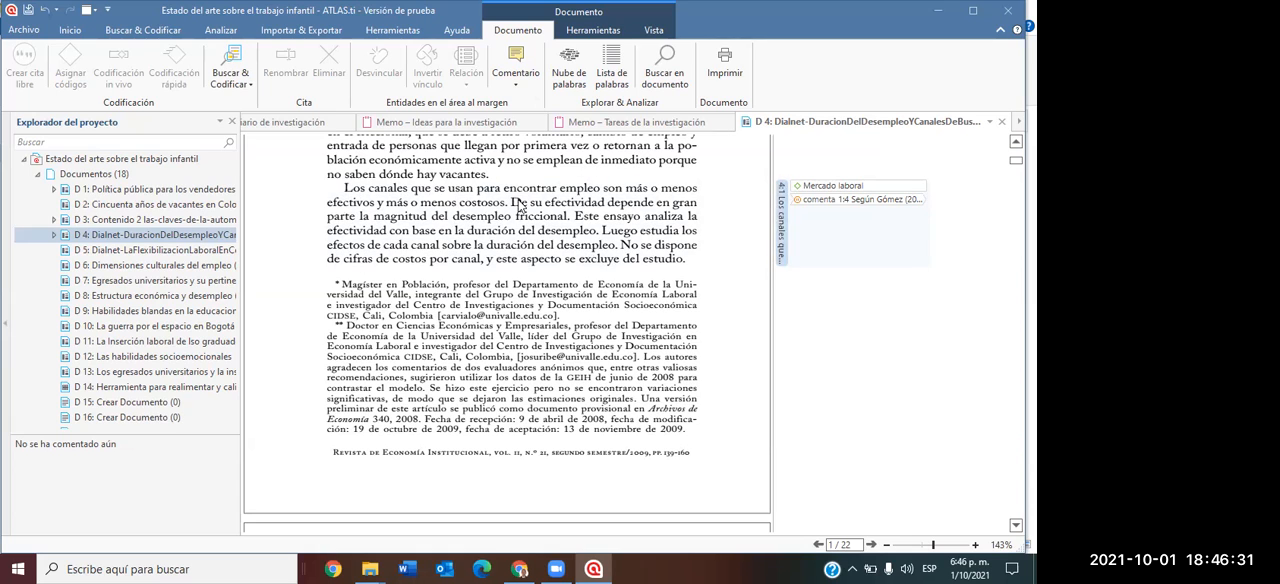
drag(511, 202, 677, 246)
right_click(676, 236)
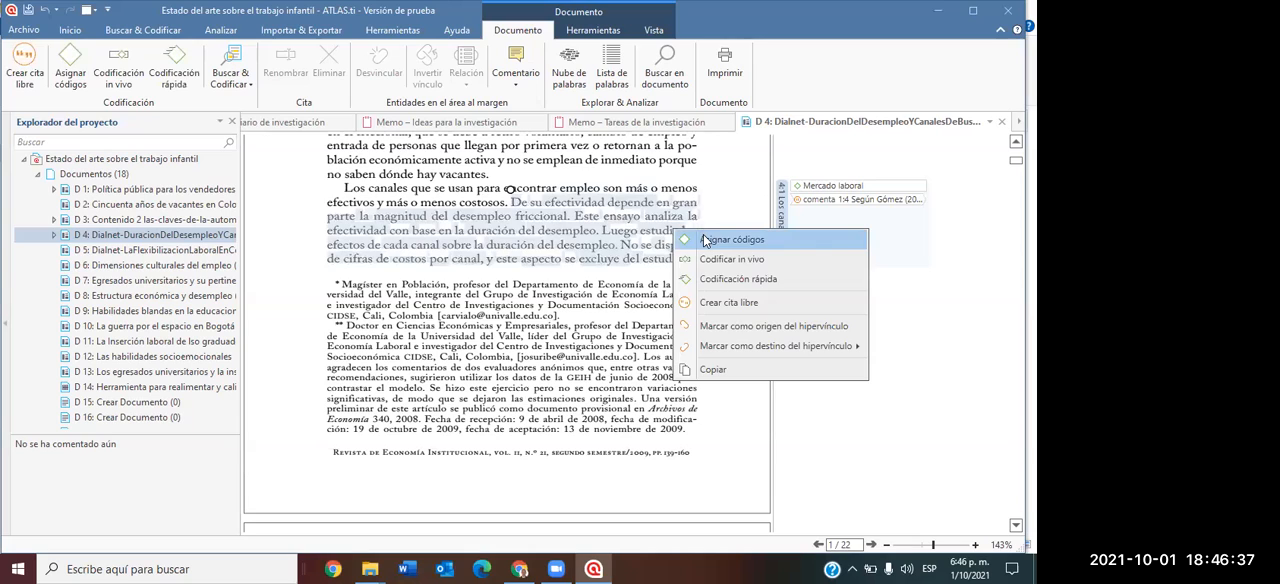
click(705, 240)
click(814, 310)
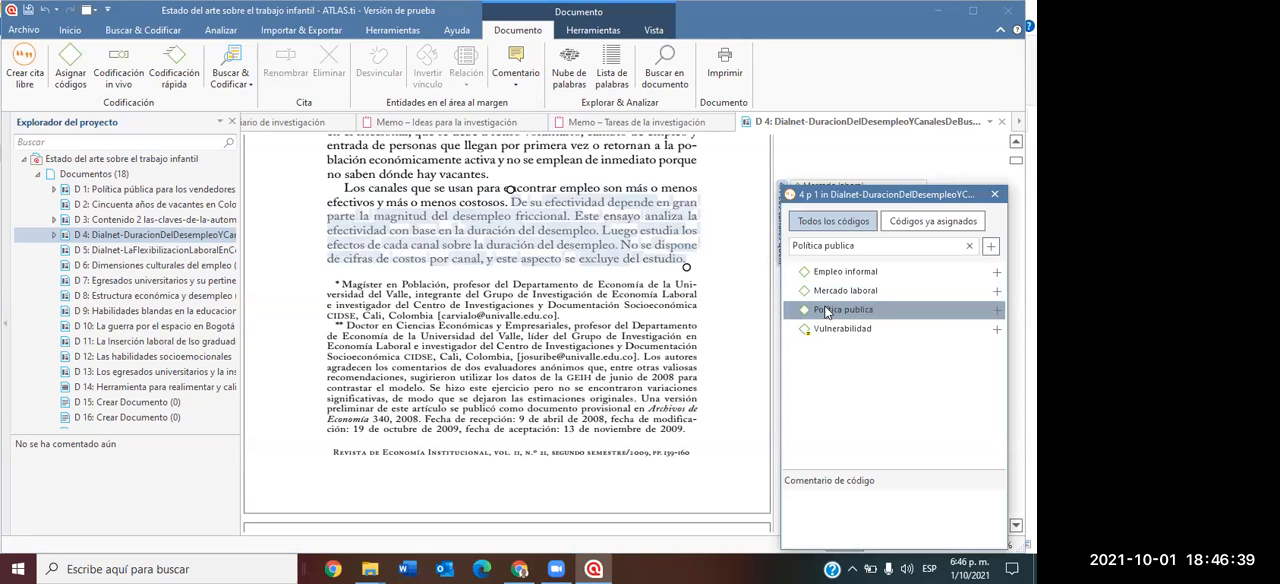
click(995, 309)
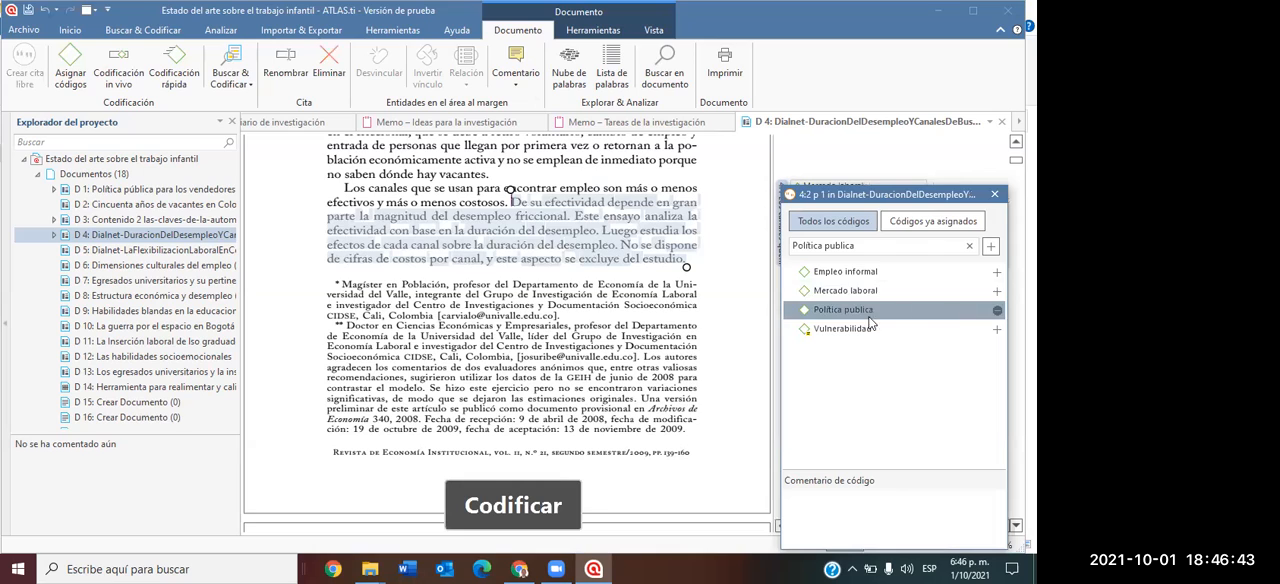
click(995, 195)
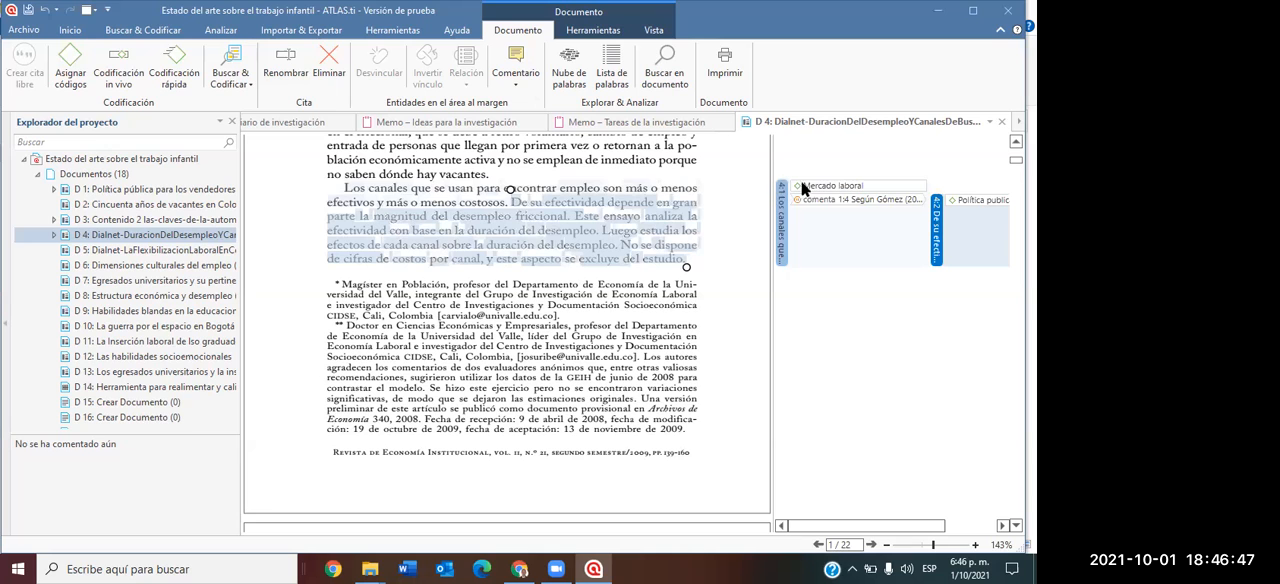
Switch to Chrome, open the first existing board on the IDroo dashboard and clear its handwriting.
click(520, 568)
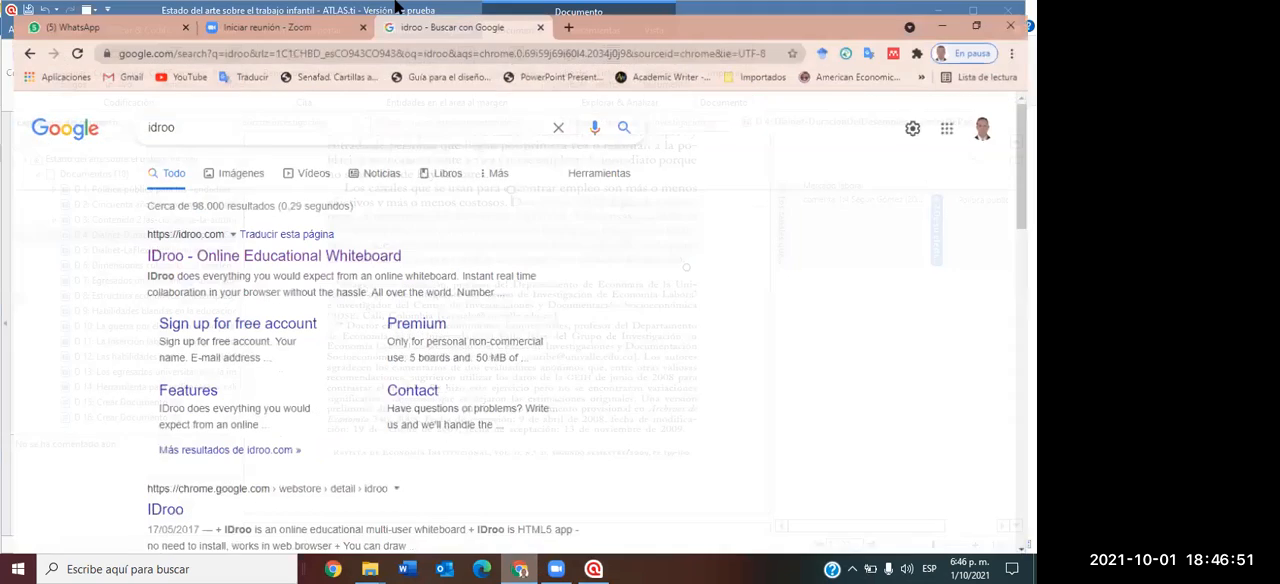
click(209, 248)
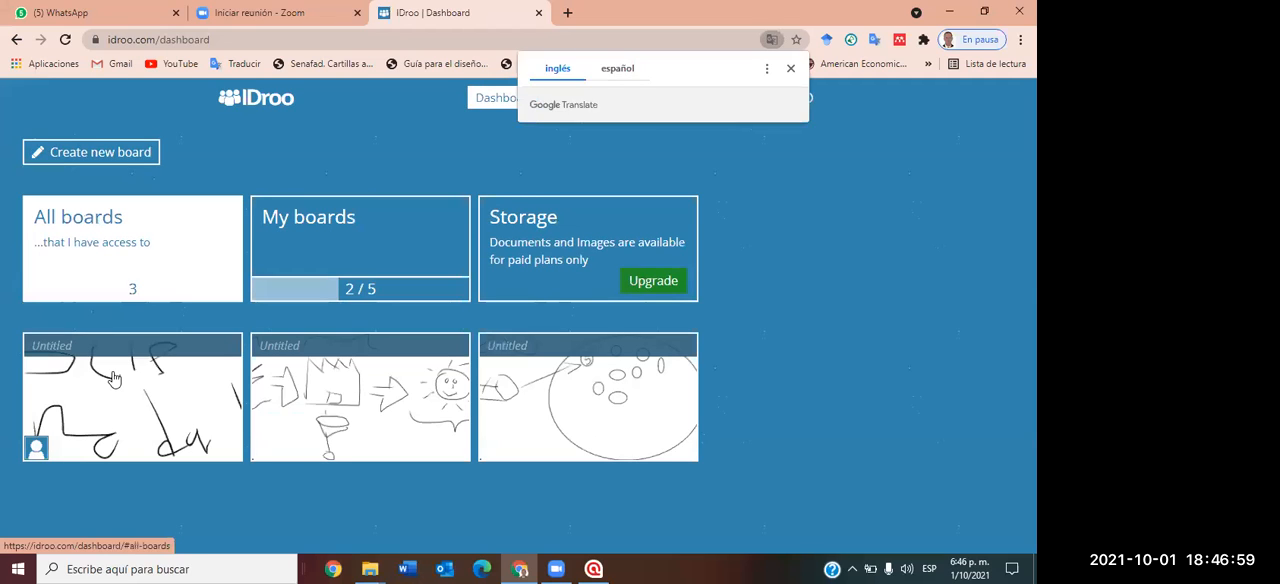
click(114, 385)
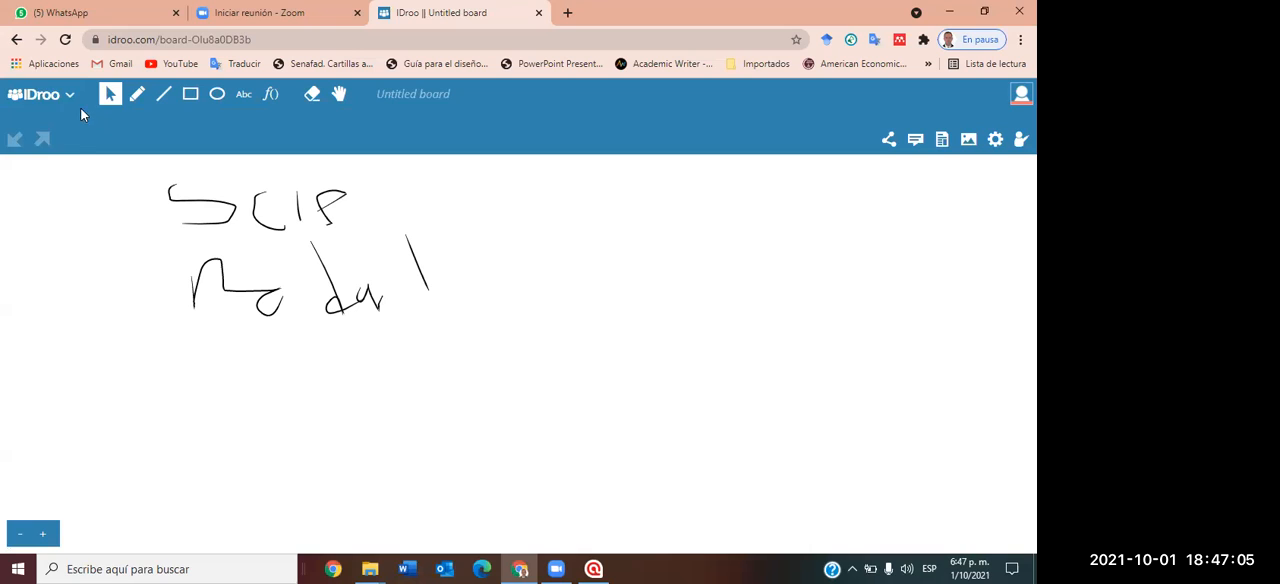
click(71, 104)
click(52, 183)
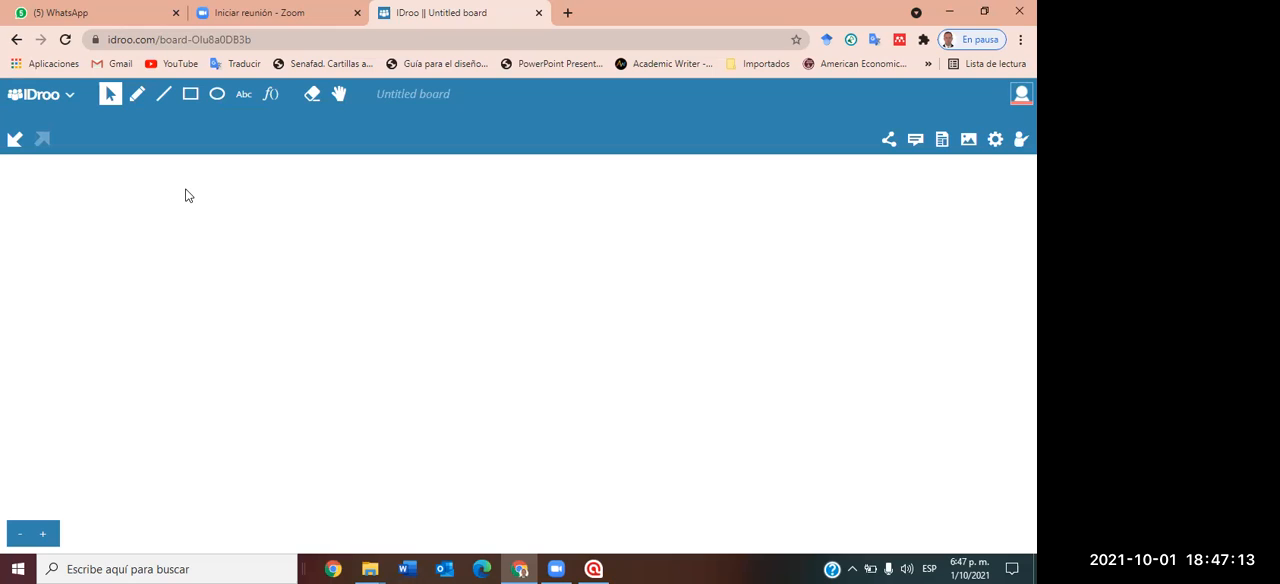
Sketch a table grid on the empty board with straight lines, undoing the first overlong line.
click(163, 94)
drag(20, 201, 354, 186)
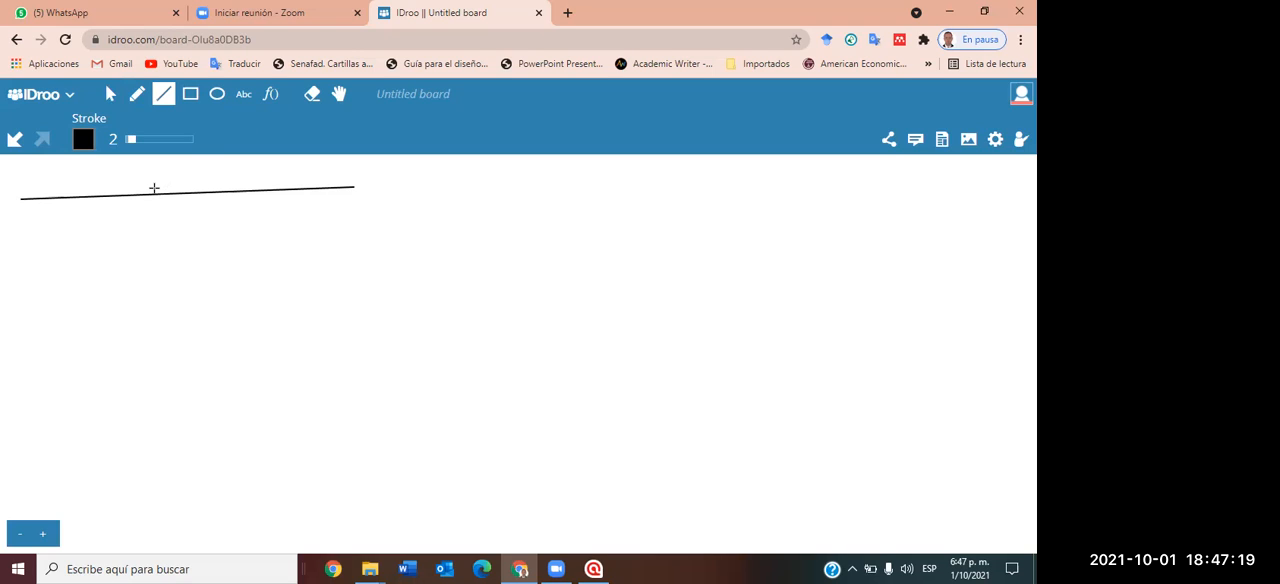
key(ctrl+z)
drag(97, 189, 288, 183)
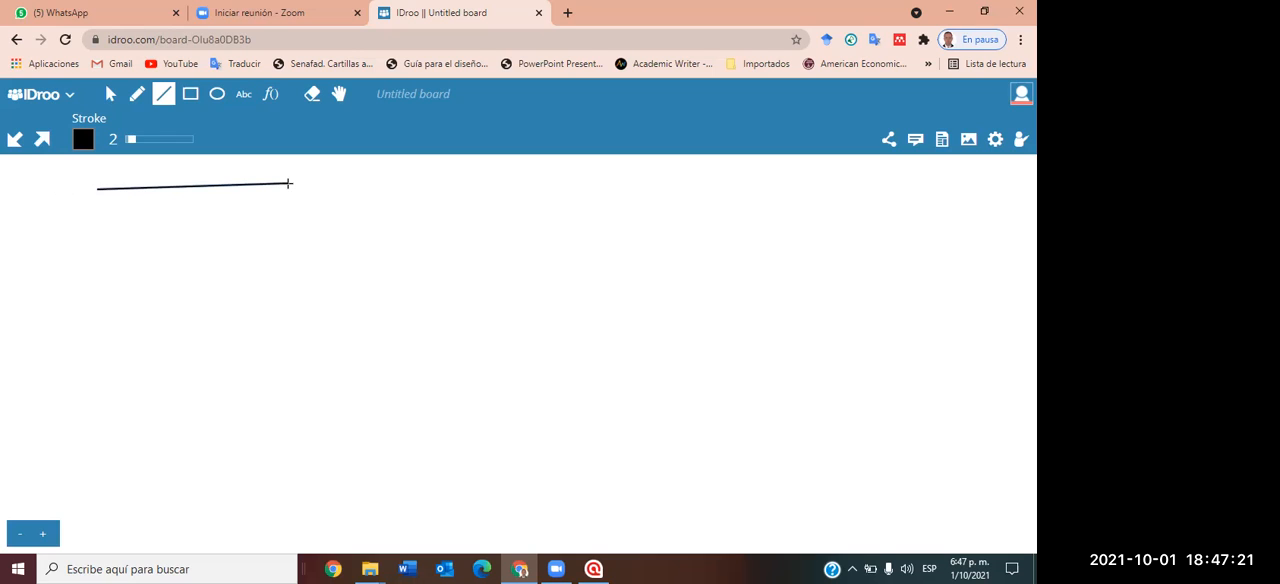
drag(105, 178, 108, 276)
drag(184, 179, 198, 263)
drag(245, 171, 249, 256)
drag(108, 217, 318, 206)
drag(134, 248, 292, 248)
drag(146, 268, 292, 266)
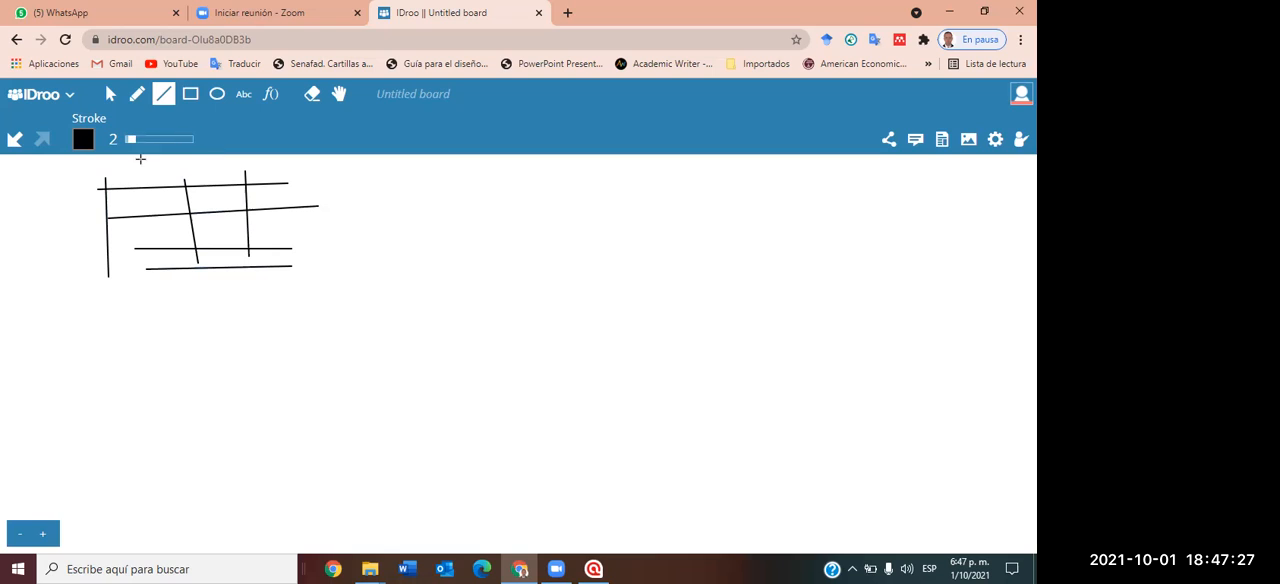
Handwrite 2 and 12 in the first column of the sketched table and cross the table out with two diagonals.
click(137, 94)
mouse_move(130, 196)
mouse_down()
mouse_move(160, 209)
mouse_move(134, 244)
mouse_move(181, 243)
mouse_up()
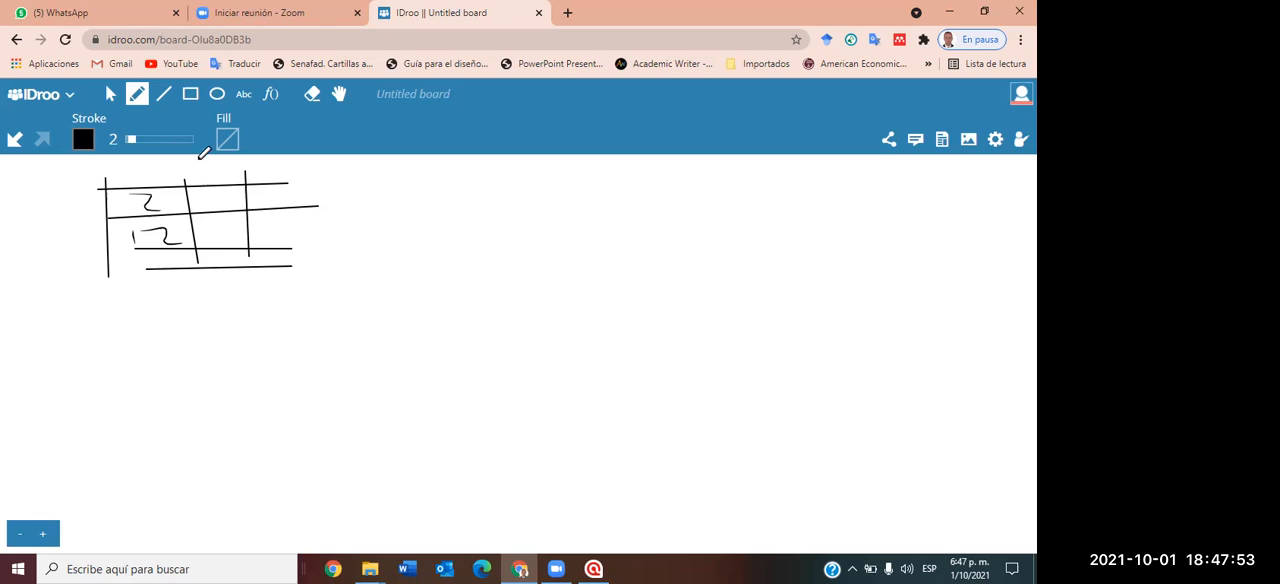
drag(133, 172, 343, 302)
mouse_move(304, 180)
mouse_down()
mouse_move(128, 328)
mouse_move(126, 520)
mouse_up()
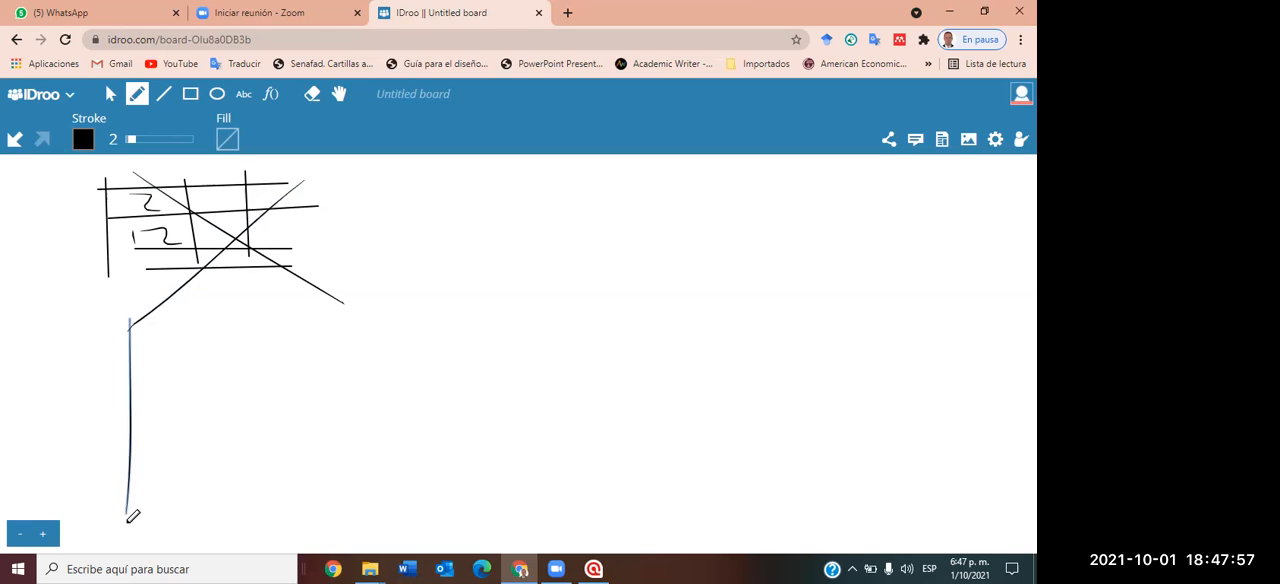
Sketch a bar chart with a horizontal axis and five vertical bars below the crossed-out table.
drag(65, 484, 403, 474)
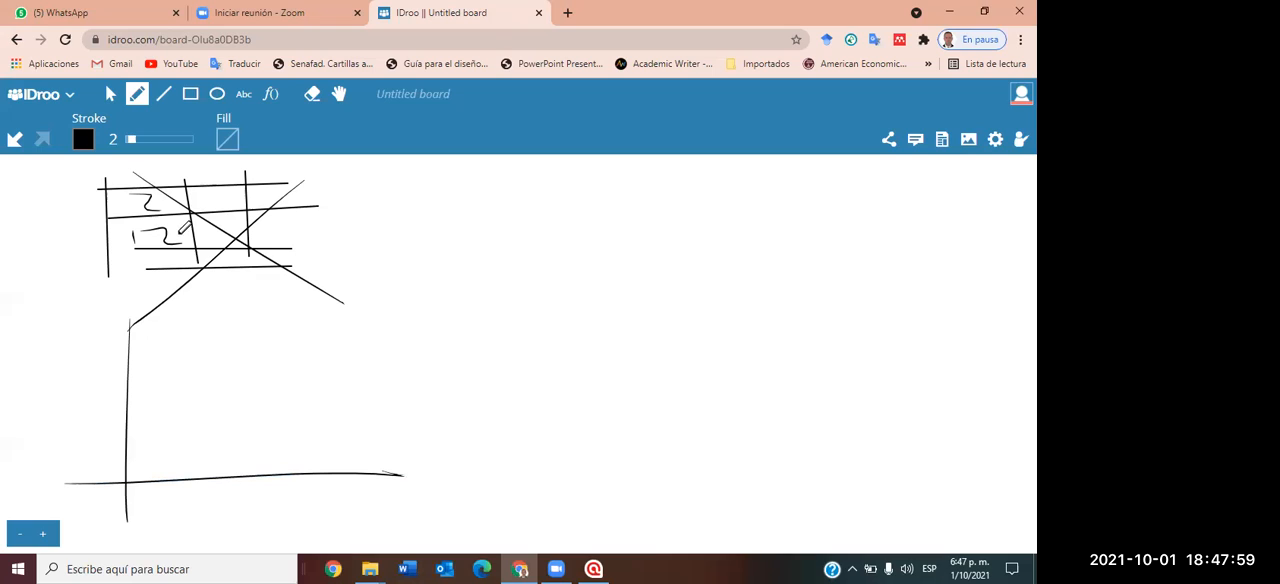
drag(164, 390, 158, 466)
drag(189, 414, 189, 486)
drag(229, 380, 228, 476)
drag(278, 408, 283, 488)
drag(337, 353, 338, 367)
drag(343, 438, 342, 468)
Sketch a pie chart as a freehand circle with one wedge beside the table and bar chart.
drag(453, 285, 507, 237)
mouse_move(448, 318)
mouse_down()
mouse_move(645, 283)
mouse_move(490, 242)
mouse_up()
drag(527, 316, 505, 248)
drag(527, 315, 576, 254)
drag(537, 332, 537, 335)
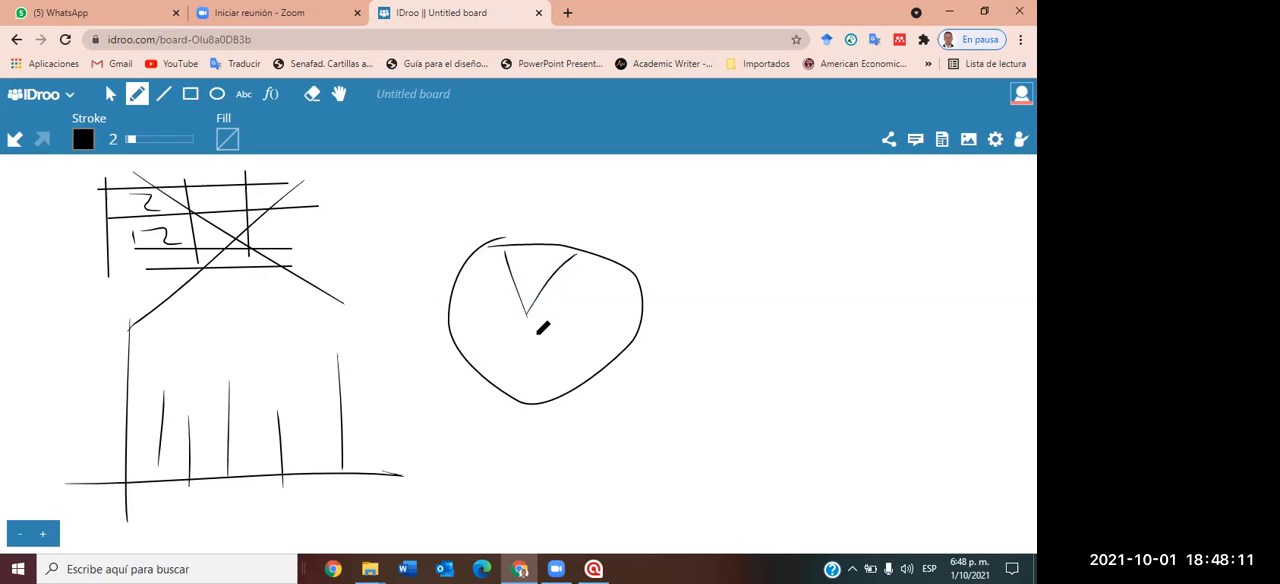
Sketch a line chart with two axes and a wavy curve beside the pie chart.
drag(669, 234, 701, 415)
drag(618, 371, 914, 359)
mouse_move(690, 352)
mouse_down()
mouse_move(736, 290)
mouse_move(757, 326)
mouse_move(822, 322)
mouse_move(886, 290)
mouse_move(965, 316)
mouse_up()
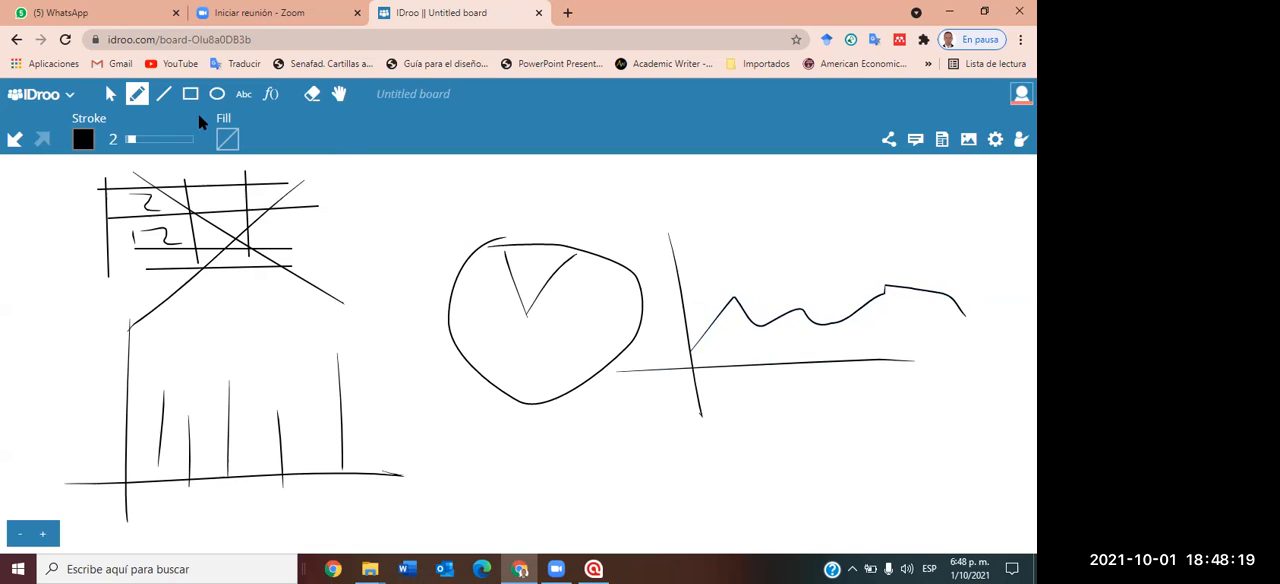
Clear the table and chart sketches from the board.
click(70, 104)
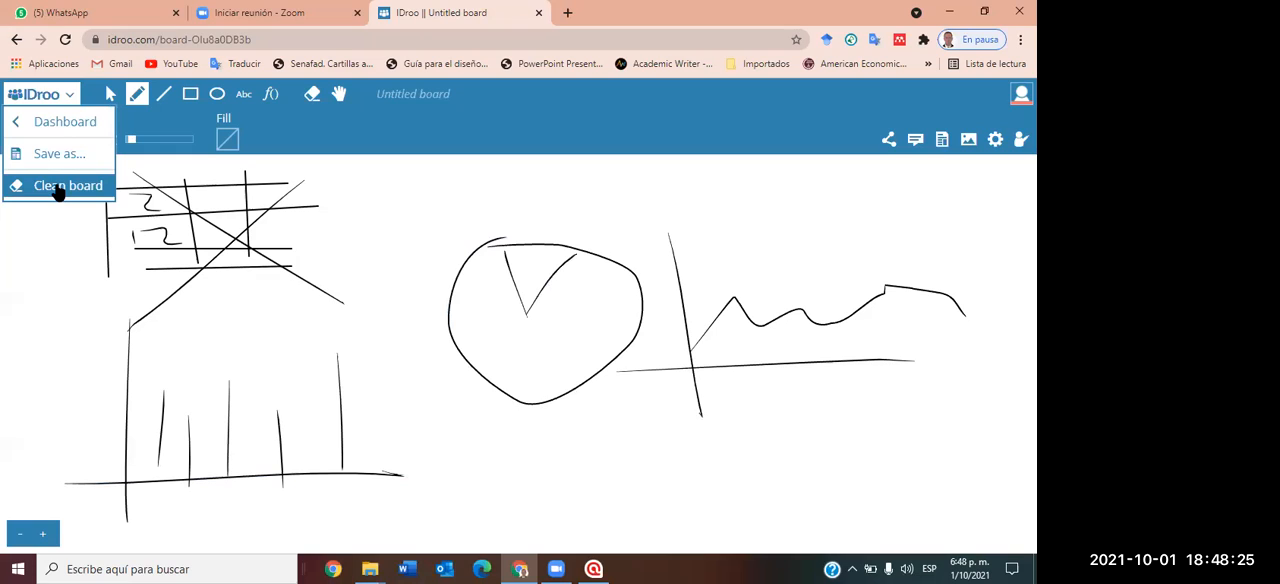
click(58, 190)
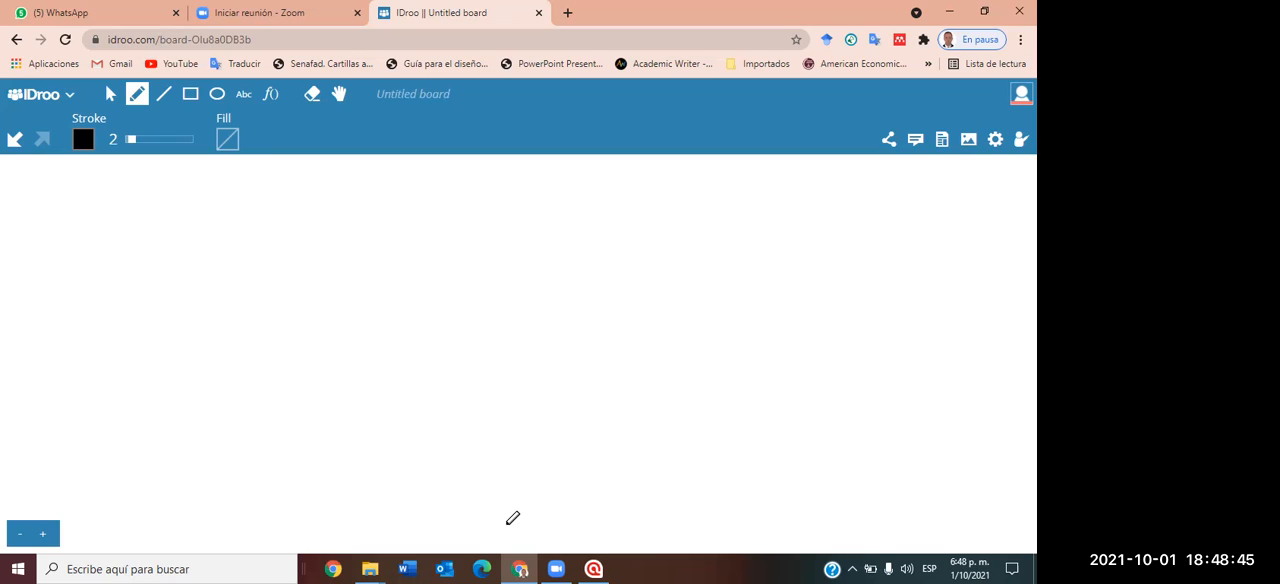
click(554, 564)
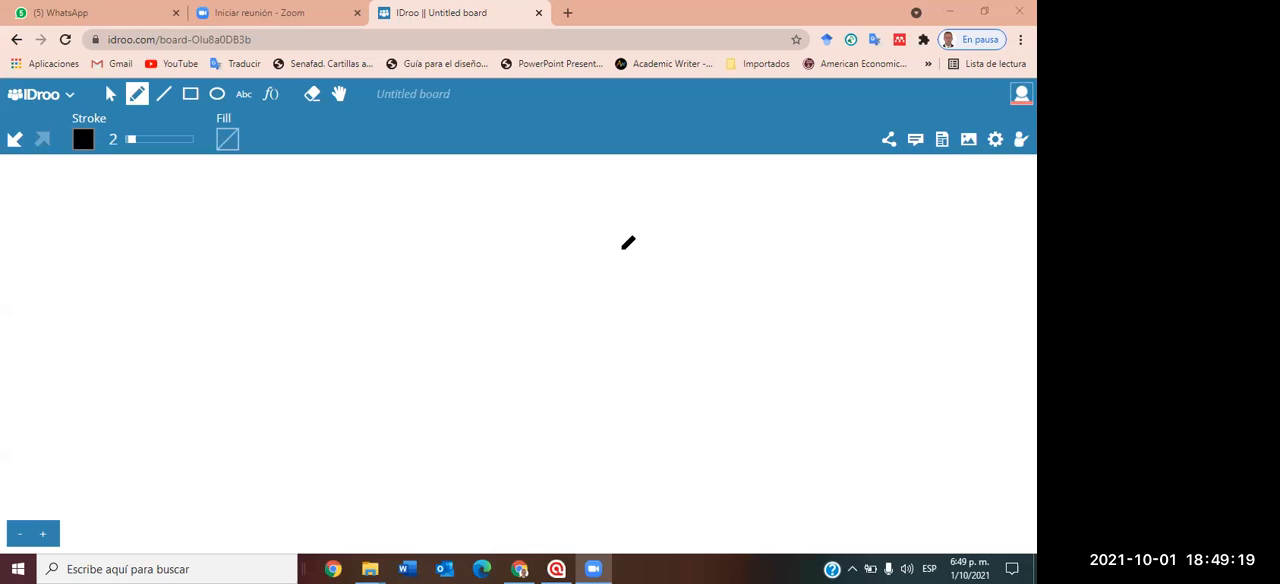
Sketch a freehand box with several horizontal lines inside and a heading line above it.
mouse_move(251, 255)
mouse_down()
mouse_move(368, 259)
mouse_move(245, 271)
mouse_move(334, 288)
mouse_up()
drag(246, 319, 315, 318)
mouse_move(251, 257)
mouse_down()
mouse_move(246, 292)
mouse_move(363, 313)
mouse_up()
drag(355, 259, 407, 259)
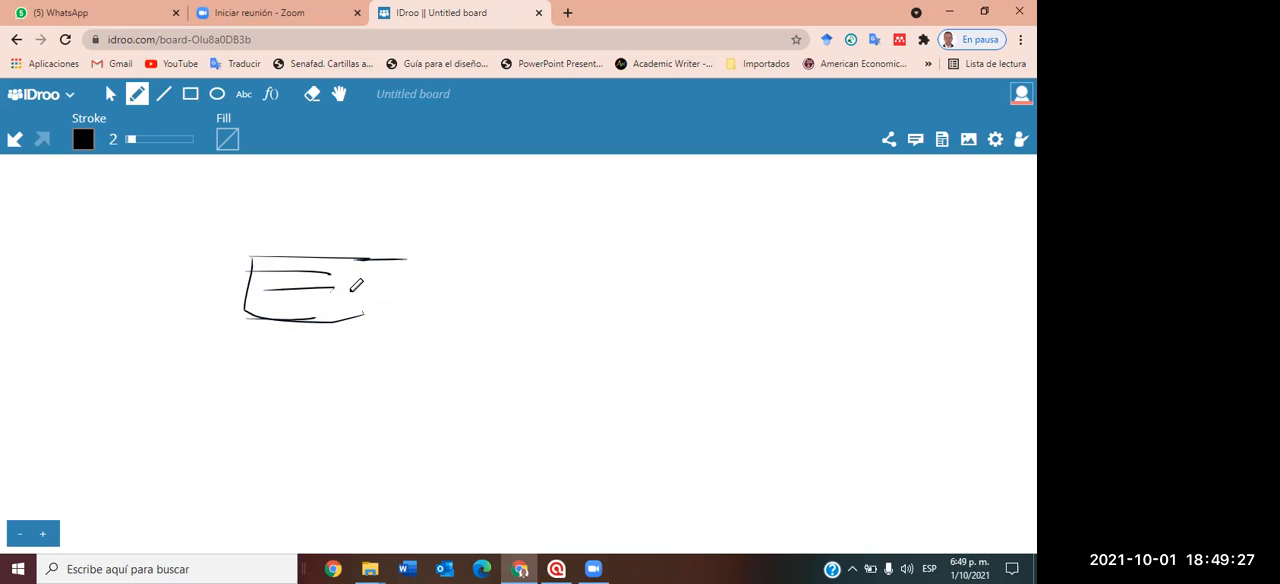
drag(336, 321, 401, 318)
drag(251, 241, 397, 244)
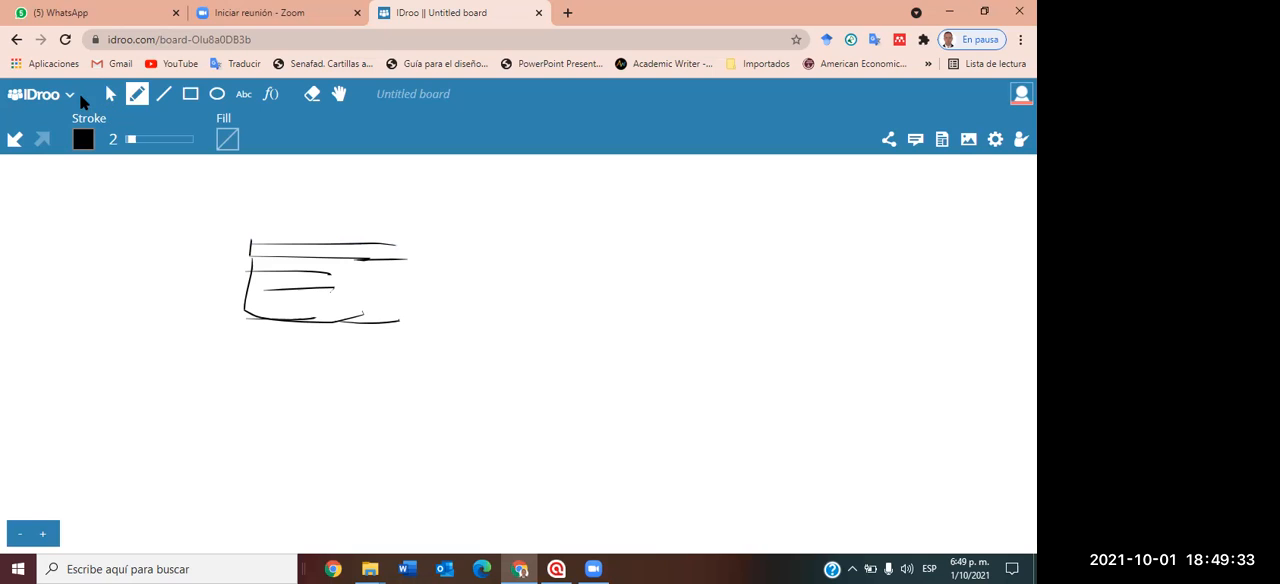
Clear the board and sketch three stacked freehand bars of different heights, each open at one end.
click(73, 97)
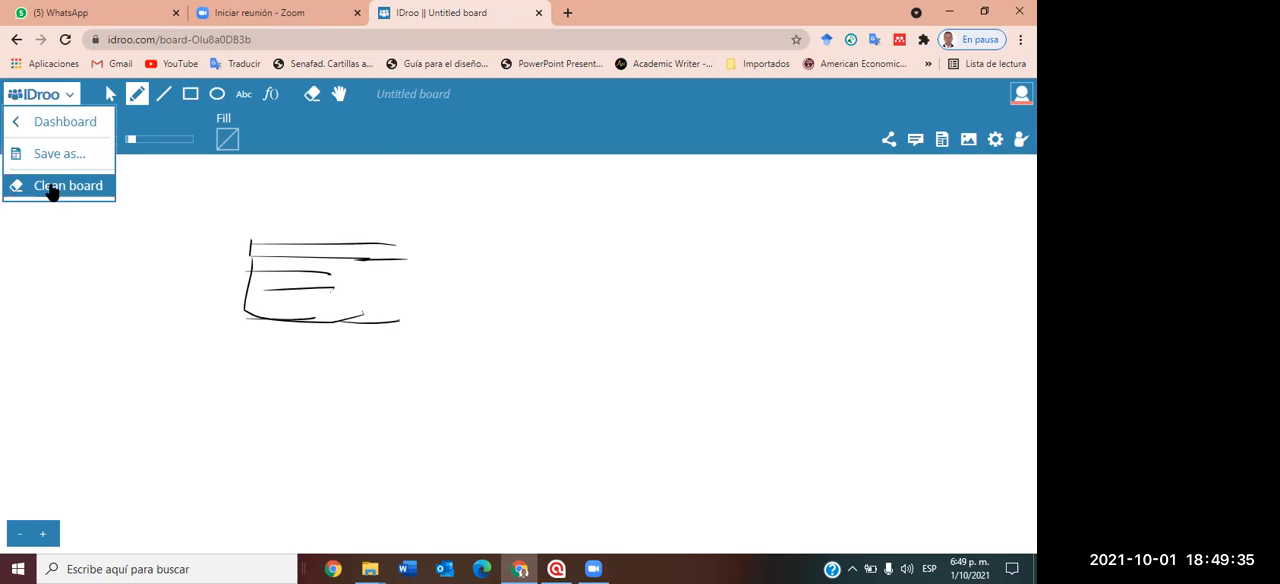
click(55, 188)
drag(236, 249, 370, 253)
mouse_move(240, 250)
mouse_down()
mouse_move(241, 294)
mouse_move(376, 297)
mouse_up()
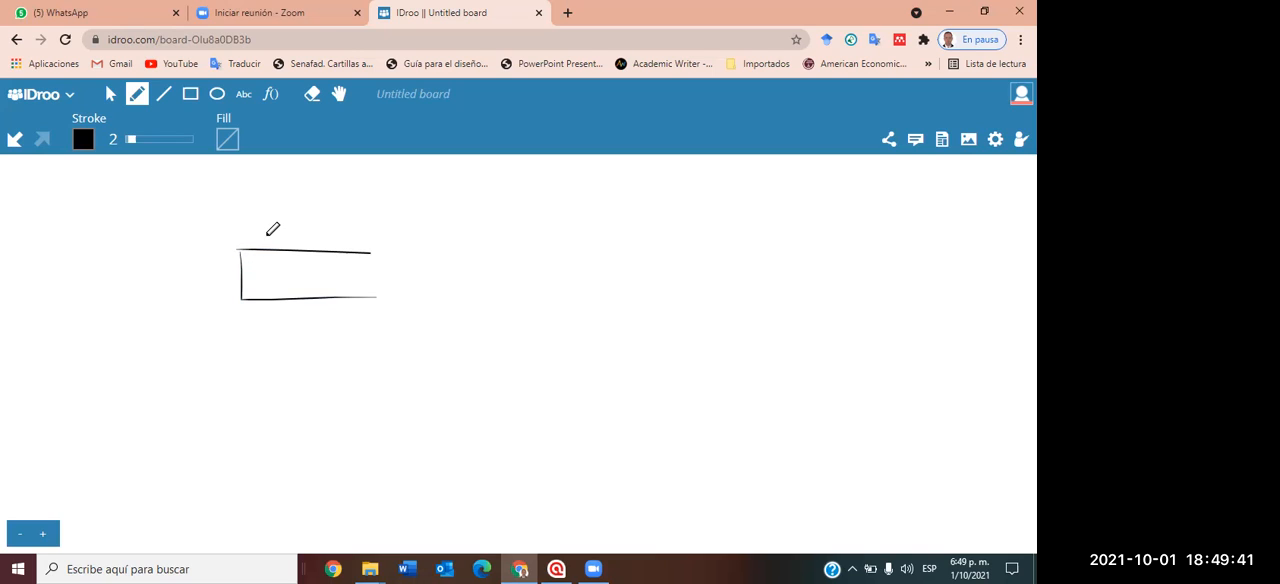
mouse_move(238, 250)
mouse_down()
mouse_move(238, 236)
mouse_move(375, 236)
mouse_up()
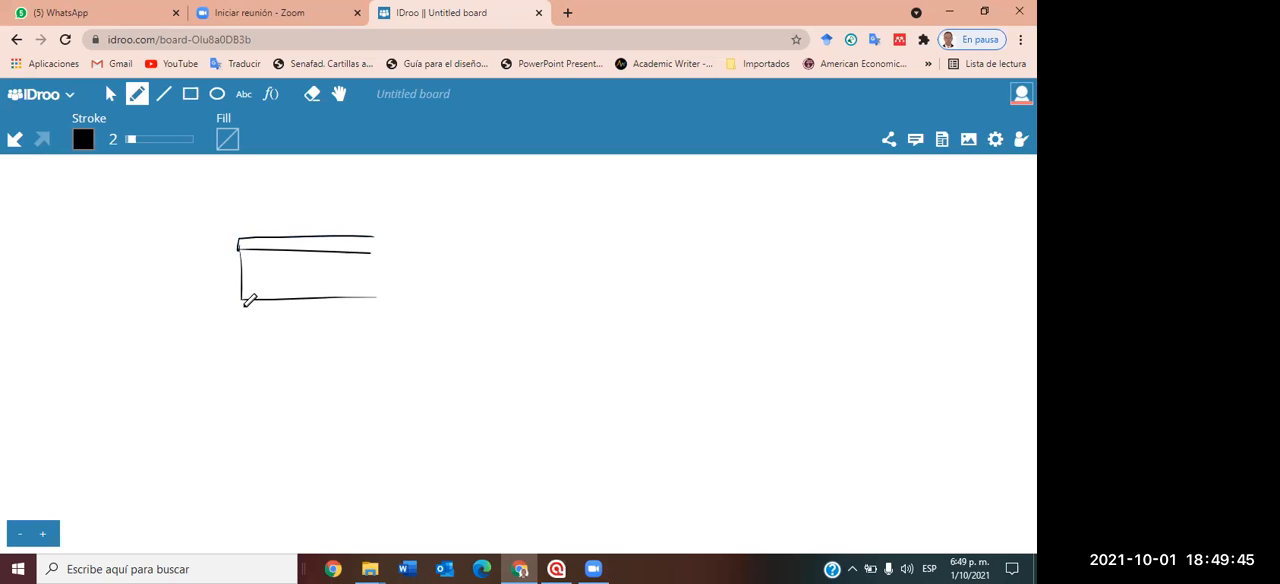
drag(239, 302, 376, 313)
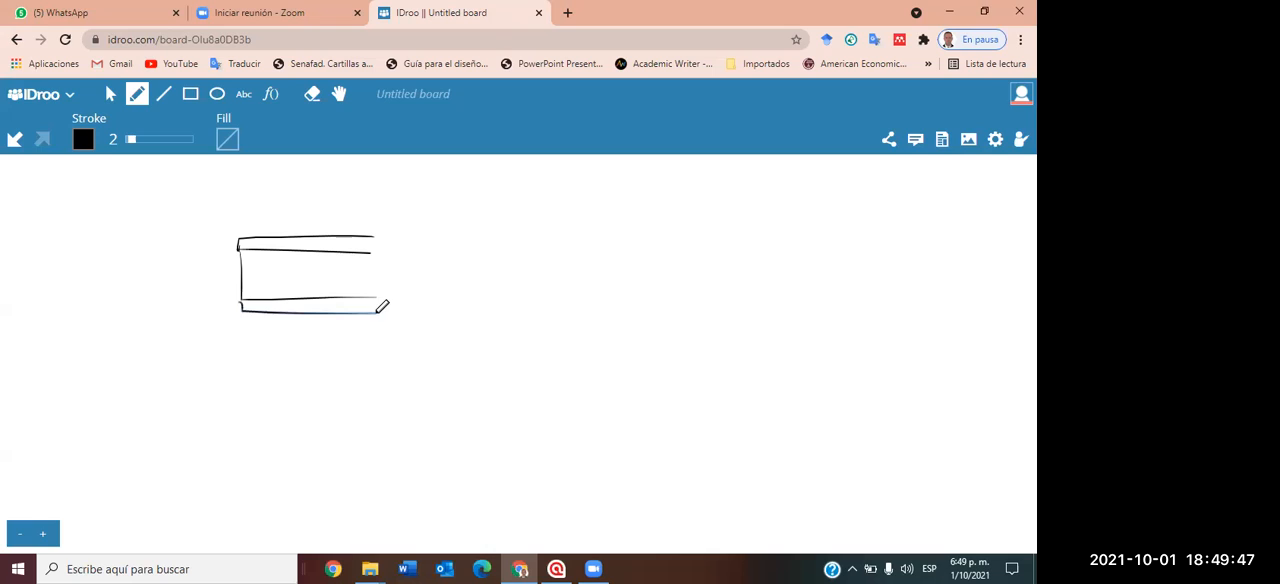
mouse_move(244, 313)
mouse_down()
mouse_move(246, 338)
mouse_move(383, 336)
mouse_up()
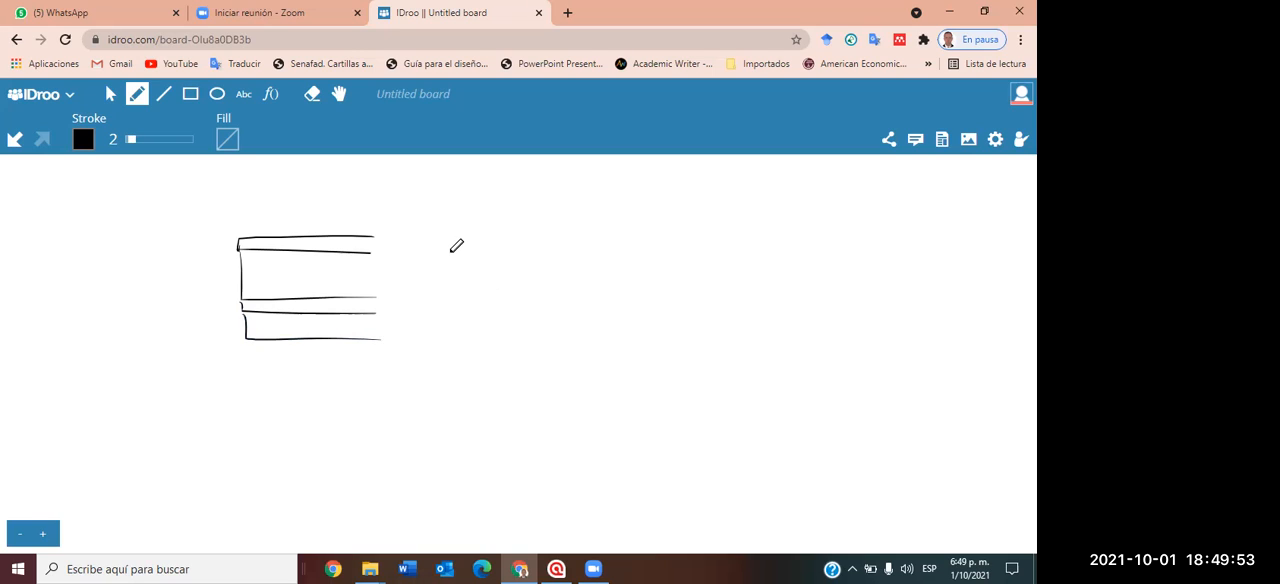
Sketch three freehand curves beside the stacked bars, converging toward a single point.
drag(490, 280, 813, 241)
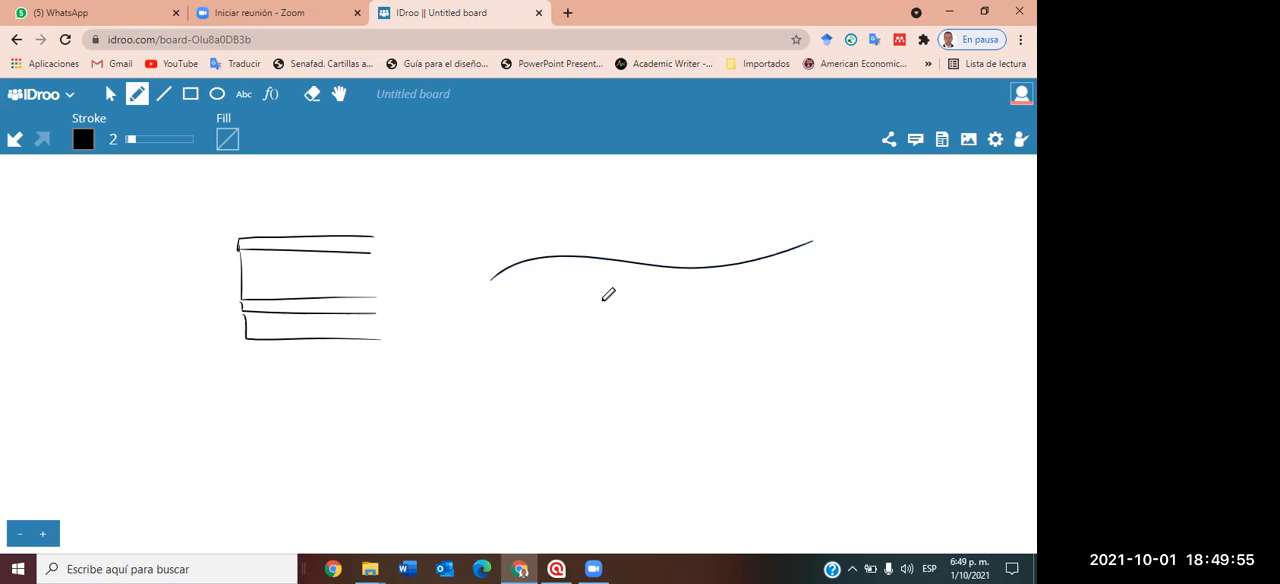
drag(500, 322, 752, 258)
drag(504, 218, 802, 251)
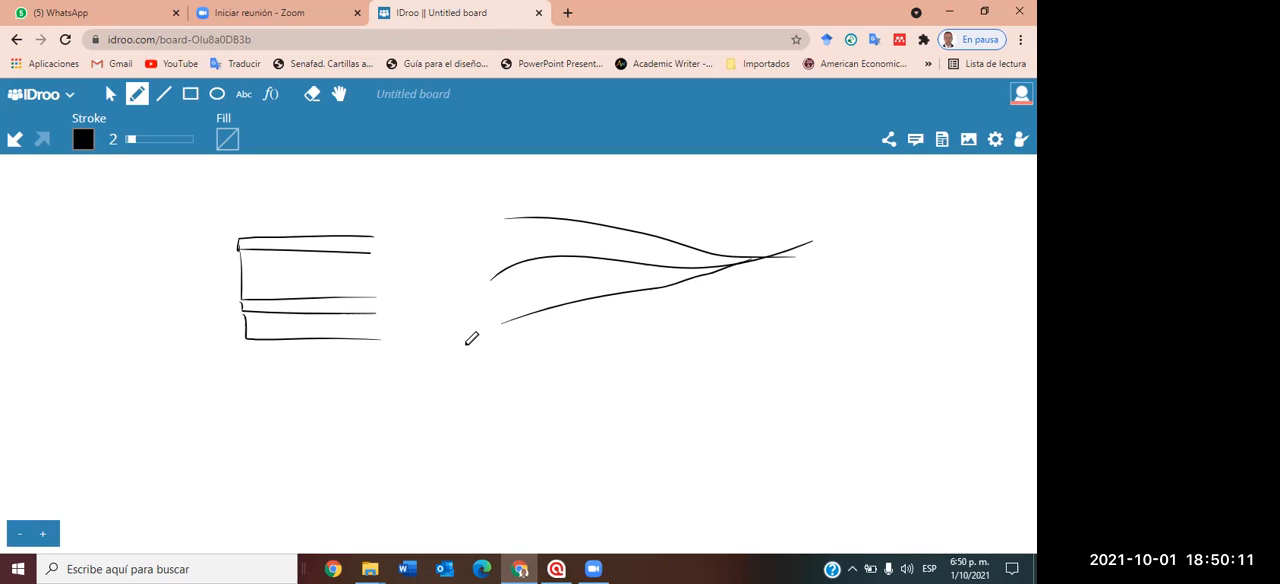
Search the web for "diagramas de sankey" in a new browser tab and browse the image results.
click(567, 12)
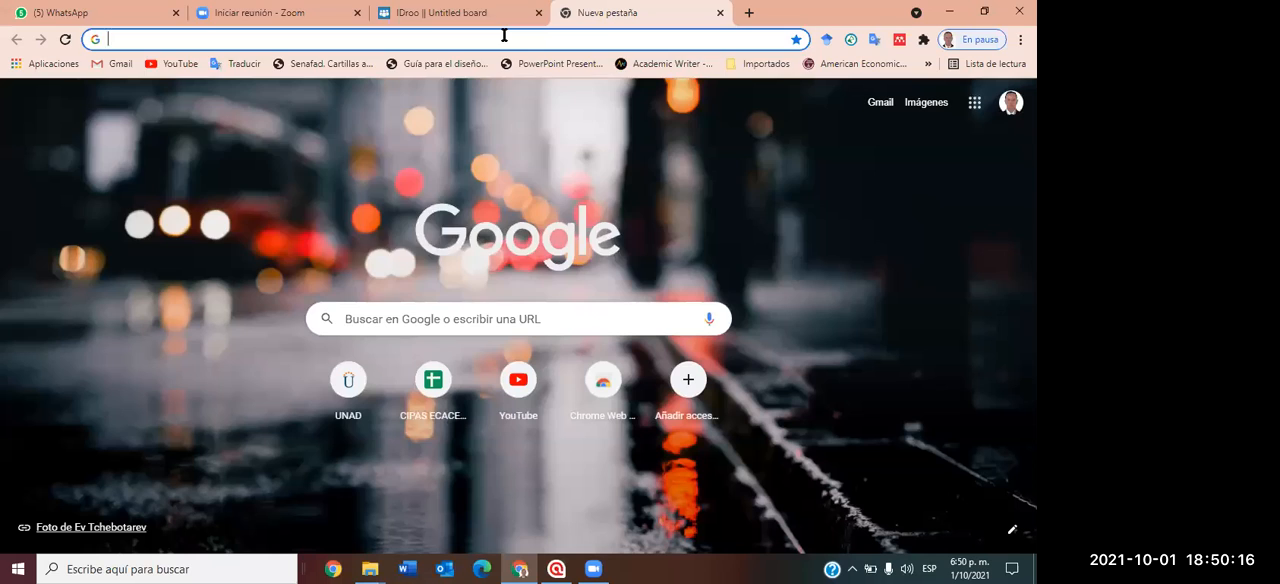
click(504, 36)
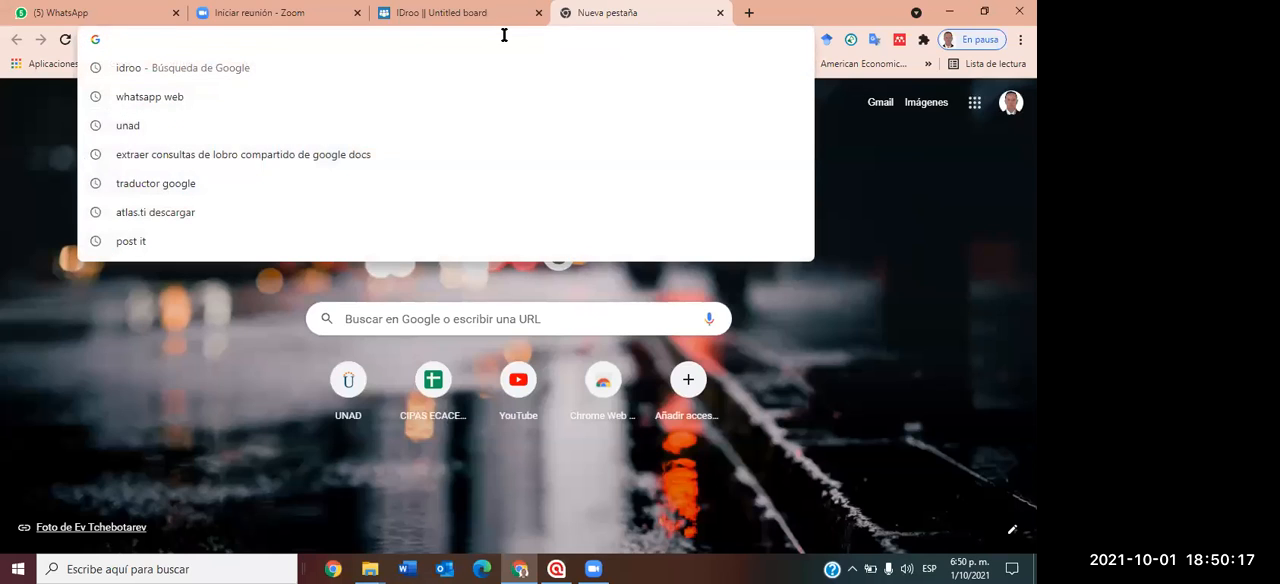
text(dia)
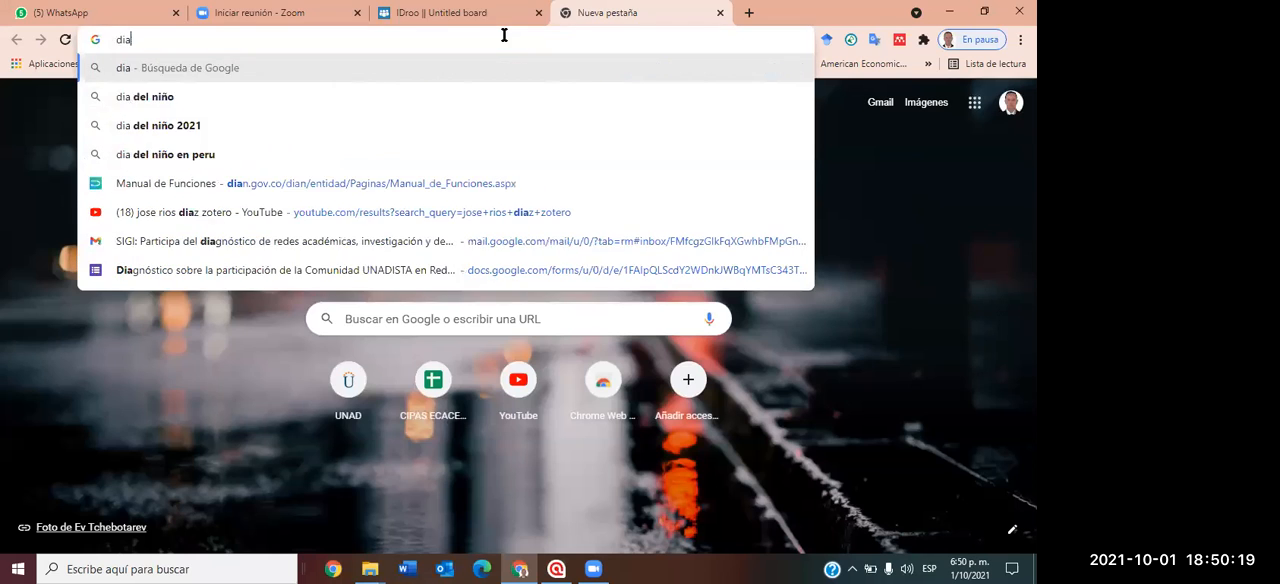
text(gramas )
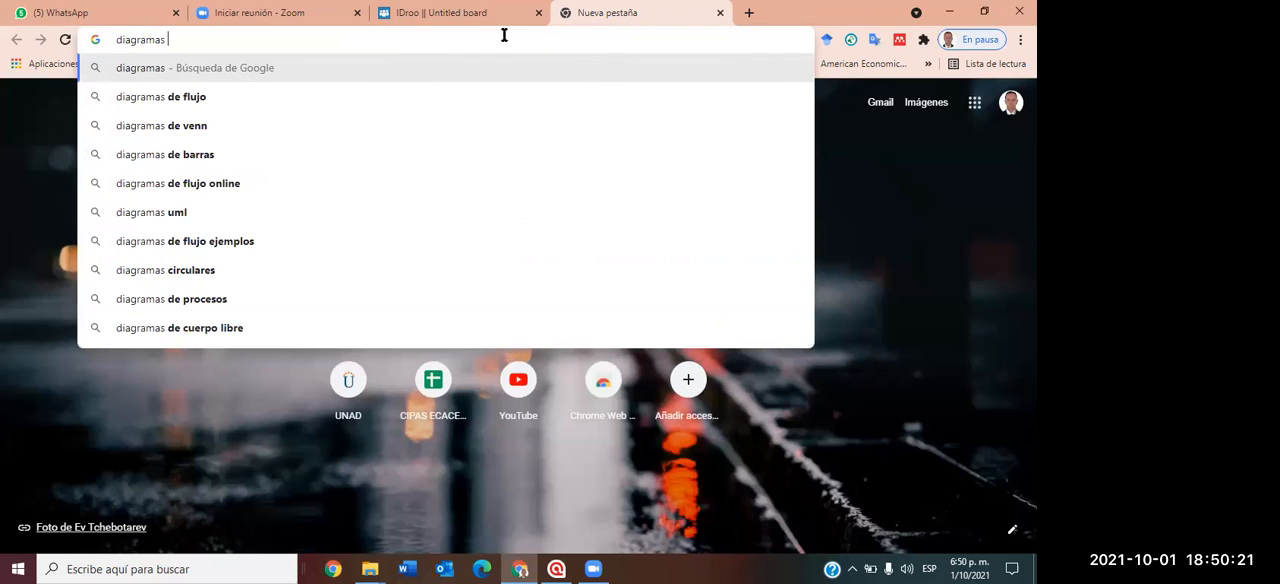
text(de sankey)
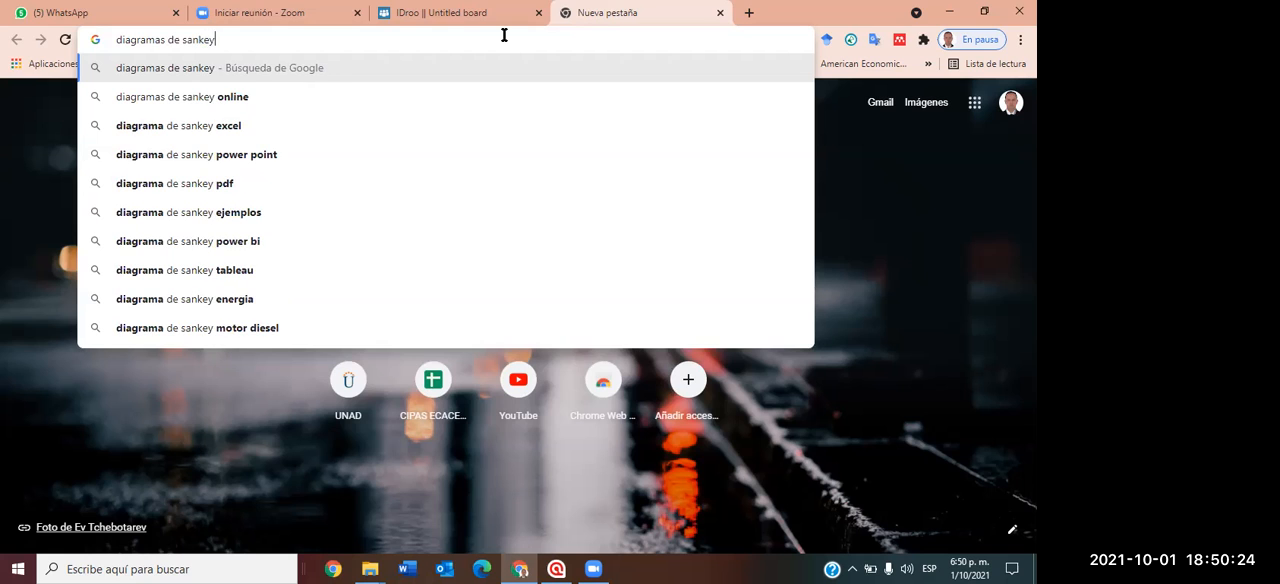
key(Return)
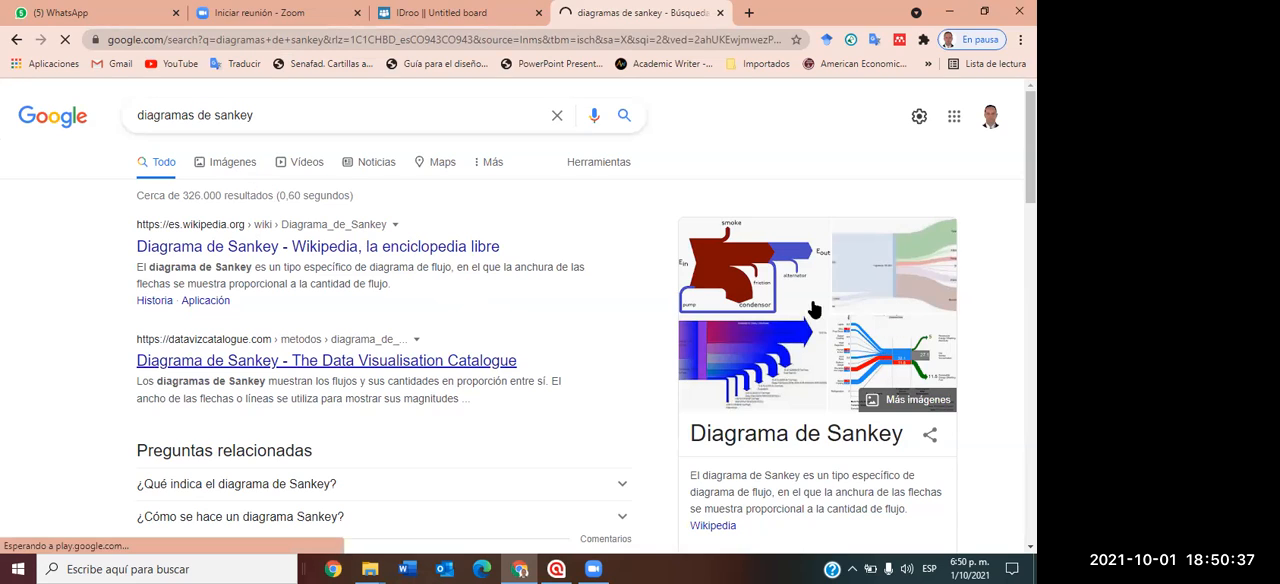
scroll(400, 408, down, 2)
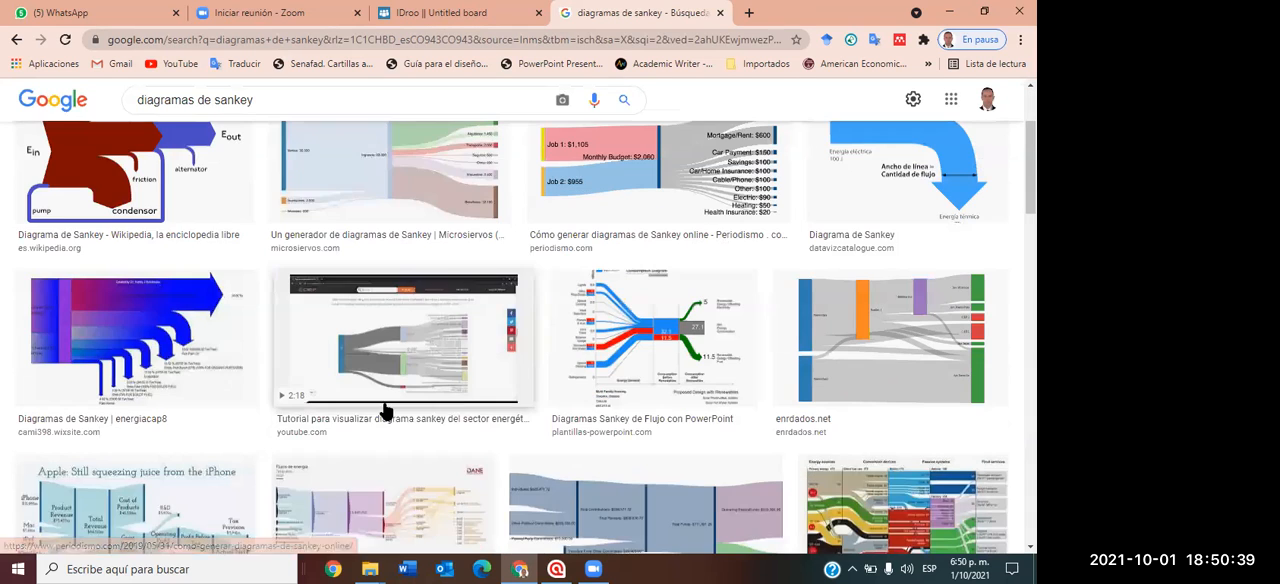
scroll(737, 366, down, 2)
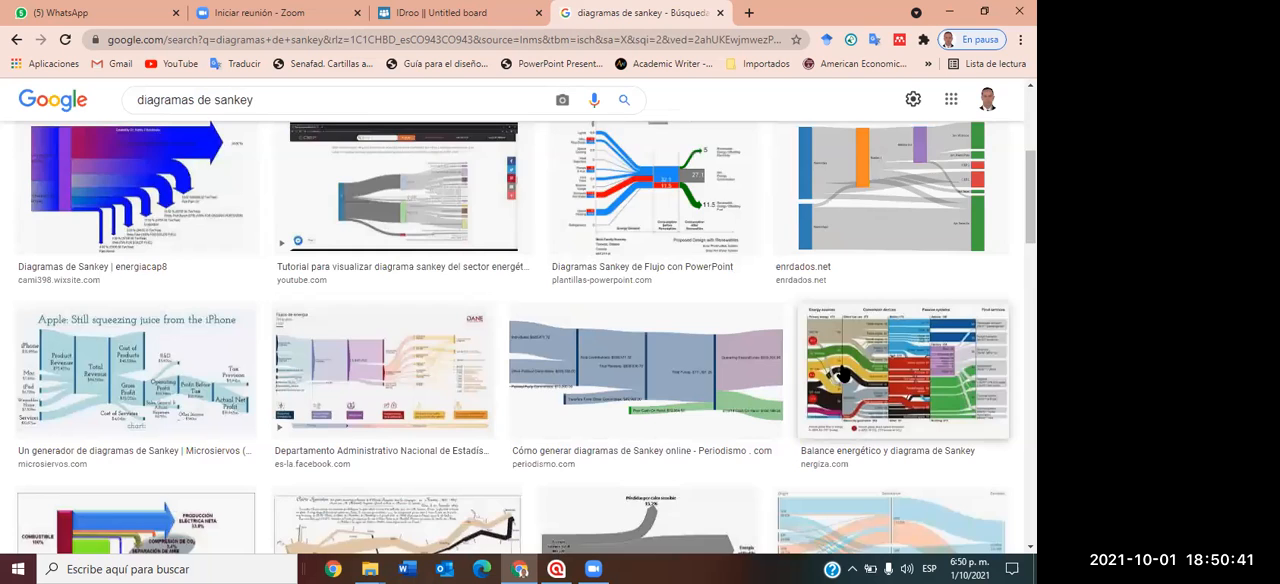
scroll(845, 372, down, 1)
scroll(640, 496, down, 2)
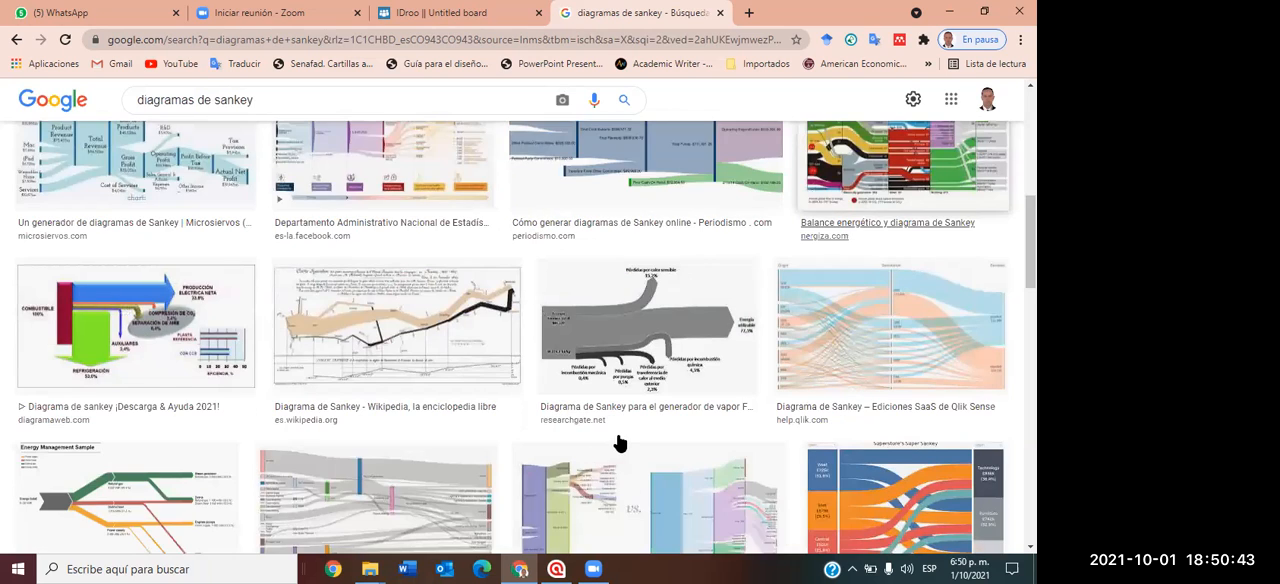
scroll(630, 442, down, 2)
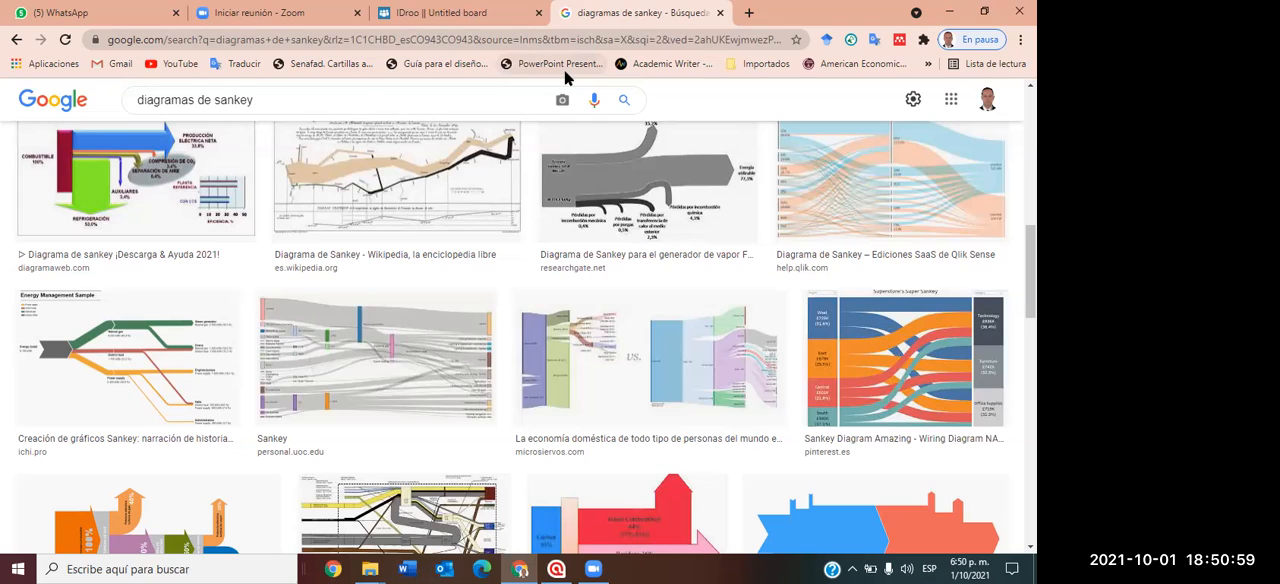
Return to the IDroo board and clear the stacked bars and converging curves.
click(460, 14)
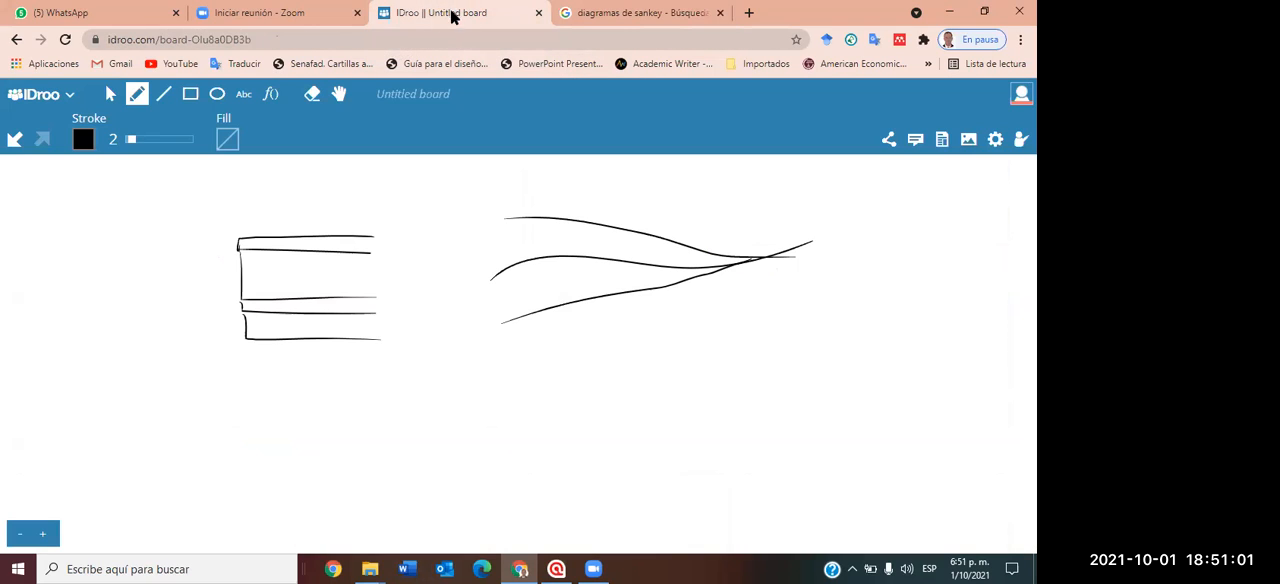
click(68, 96)
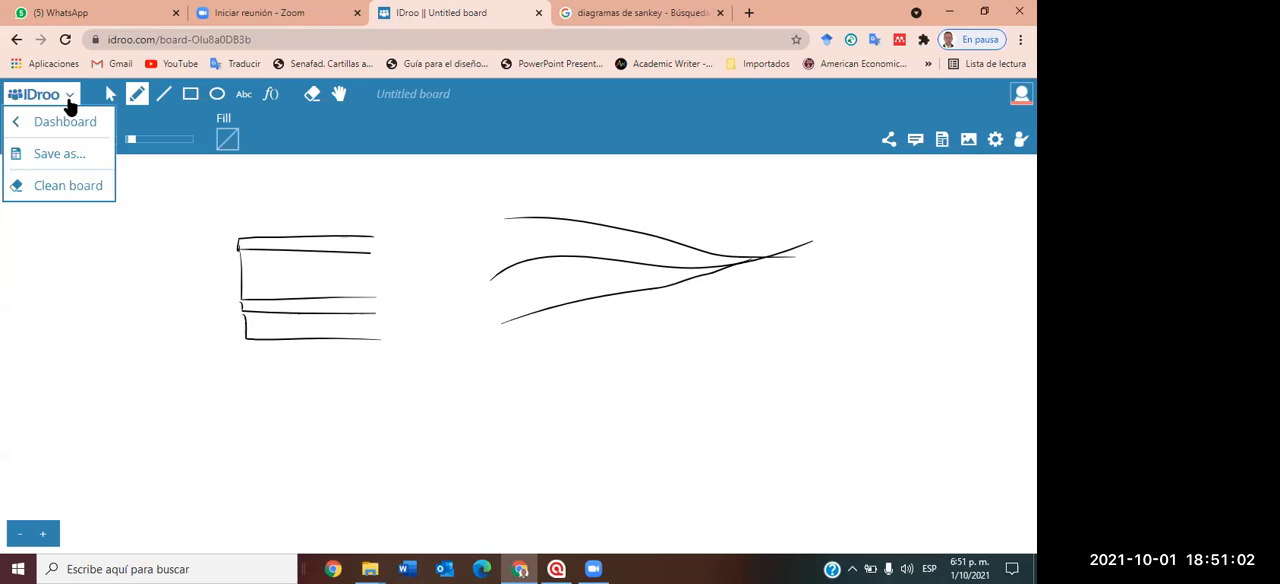
click(66, 185)
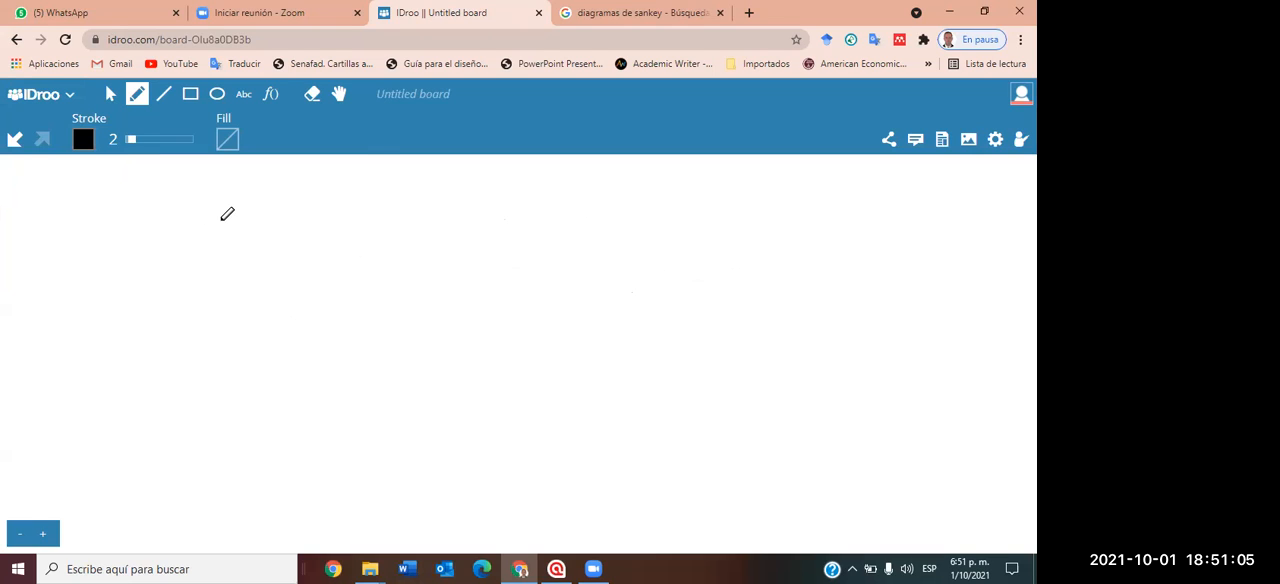
Scatter short freehand strokes over the board, circle a few of them and frame one with a rectangle.
mouse_move(213, 216)
mouse_down()
mouse_move(146, 264)
mouse_move(177, 343)
mouse_move(353, 338)
mouse_move(229, 322)
mouse_move(220, 236)
mouse_move(310, 232)
mouse_move(300, 252)
mouse_move(345, 307)
mouse_move(239, 286)
mouse_move(293, 368)
mouse_move(297, 322)
mouse_up()
mouse_move(320, 280)
mouse_down()
mouse_move(332, 307)
mouse_move(321, 287)
mouse_up()
mouse_move(304, 224)
mouse_down()
mouse_move(316, 220)
mouse_move(282, 240)
mouse_up()
drag(250, 246, 277, 250)
mouse_move(145, 232)
mouse_down()
mouse_move(145, 267)
mouse_move(213, 246)
mouse_move(134, 259)
mouse_up()
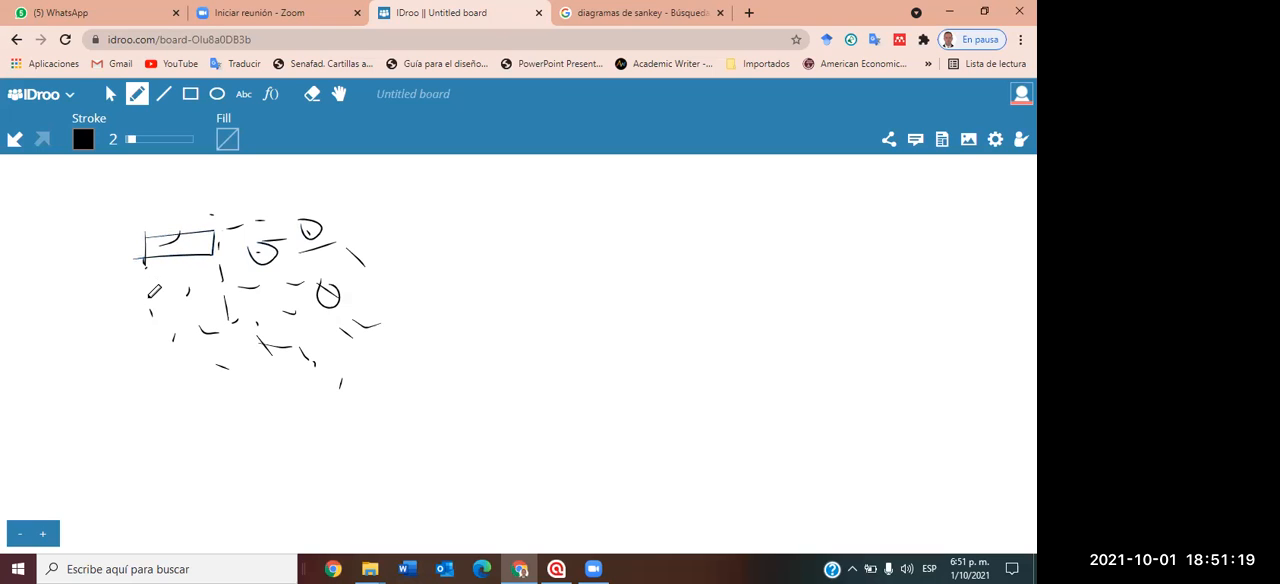
Group more of the scattered strokes by drawing freehand boxes and triangular outlines around them.
mouse_move(156, 300)
mouse_down()
mouse_move(168, 322)
mouse_move(141, 311)
mouse_up()
mouse_move(196, 353)
mouse_down()
mouse_move(244, 348)
mouse_move(240, 380)
mouse_move(202, 352)
mouse_move(307, 331)
mouse_move(284, 364)
mouse_move(257, 321)
mouse_up()
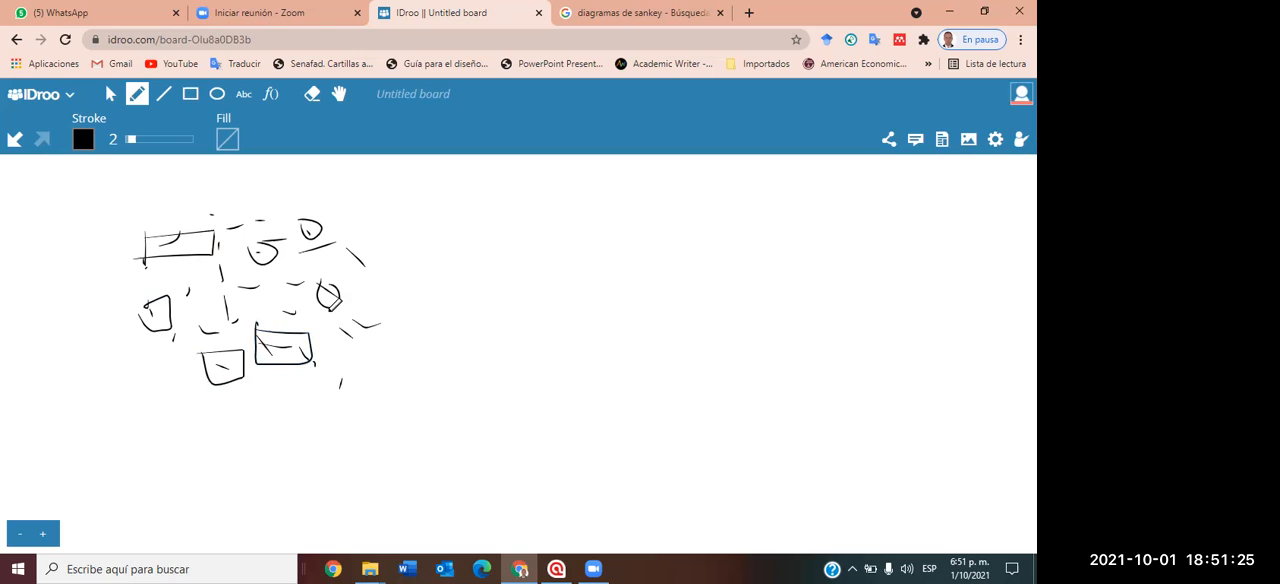
mouse_move(336, 318)
mouse_down()
mouse_move(386, 338)
mouse_move(343, 355)
mouse_move(340, 320)
mouse_up()
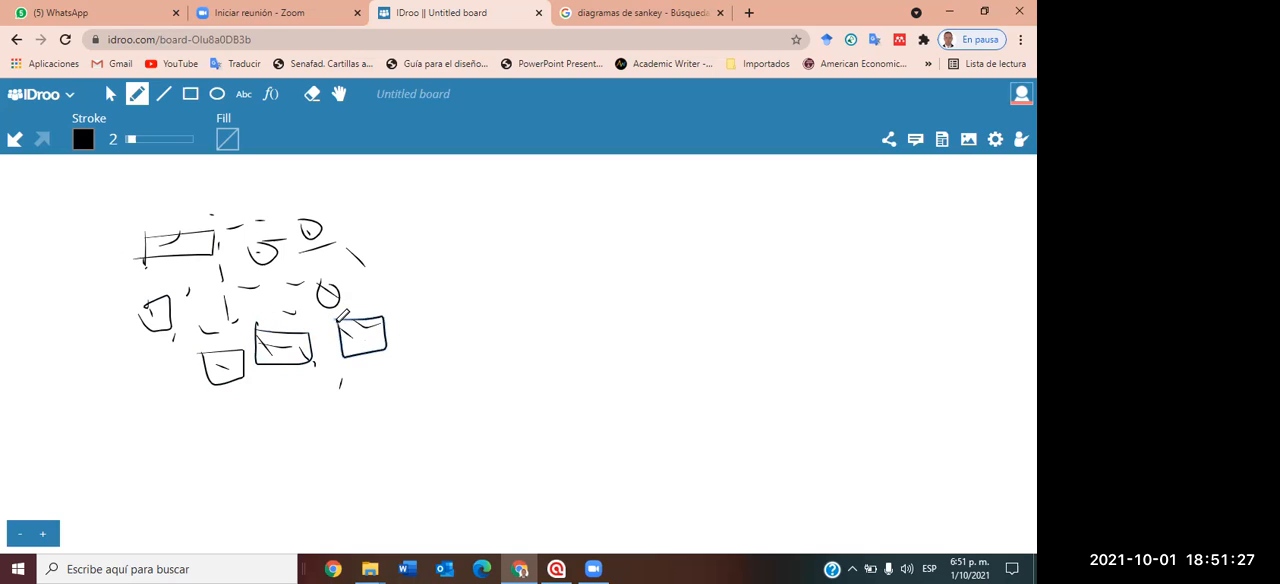
mouse_move(349, 238)
mouse_down()
mouse_move(349, 284)
mouse_move(389, 240)
mouse_move(351, 275)
mouse_up()
mouse_move(226, 293)
mouse_down()
mouse_move(245, 262)
mouse_move(226, 300)
mouse_up()
mouse_move(310, 277)
mouse_down()
mouse_move(298, 288)
mouse_move(309, 315)
mouse_move(291, 316)
mouse_up()
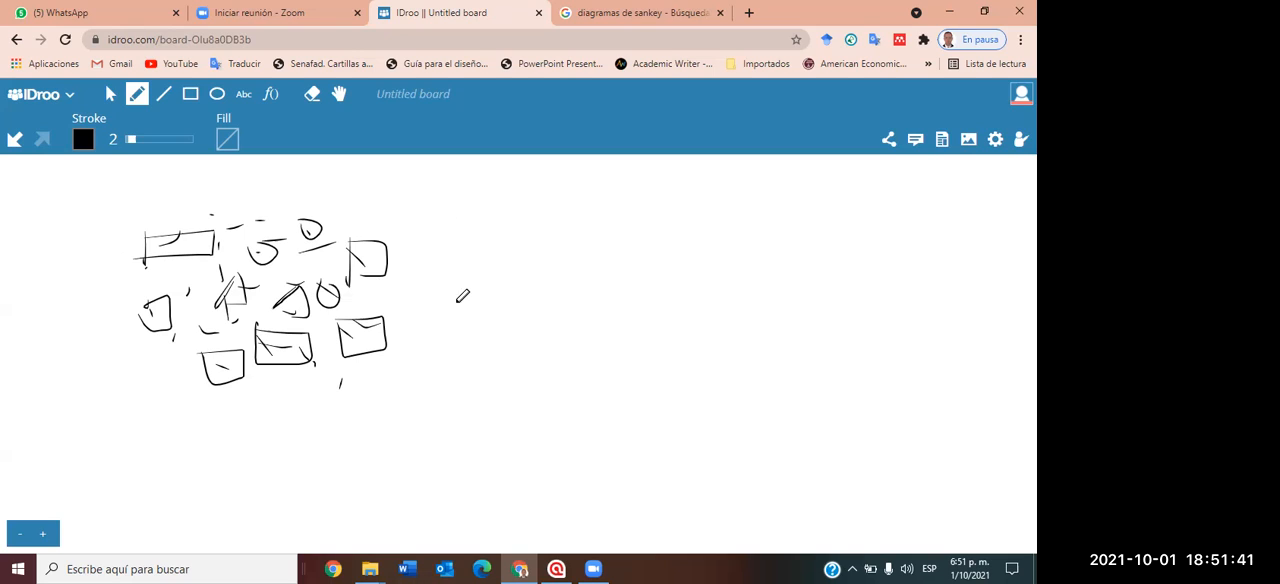
Sketch a round cluster of many short strokes and dots below the boxed marks.
mouse_move(284, 433)
mouse_down()
mouse_move(284, 452)
mouse_move(352, 474)
mouse_up()
drag(362, 468, 331, 460)
mouse_move(303, 420)
mouse_down()
mouse_move(284, 460)
mouse_move(326, 440)
mouse_up()
drag(391, 463, 387, 463)
click(382, 467)
click(373, 435)
drag(348, 406, 321, 417)
mouse_move(327, 423)
mouse_down()
mouse_move(368, 392)
mouse_move(404, 430)
mouse_move(422, 473)
mouse_move(379, 494)
mouse_up()
click(326, 442)
click(343, 442)
mouse_move(358, 488)
mouse_down()
mouse_move(287, 491)
mouse_move(304, 484)
mouse_up()
click(258, 476)
drag(312, 492, 382, 503)
mouse_move(388, 508)
mouse_down()
mouse_move(411, 507)
mouse_move(443, 475)
mouse_up()
click(457, 455)
drag(448, 423, 443, 417)
drag(423, 397, 374, 387)
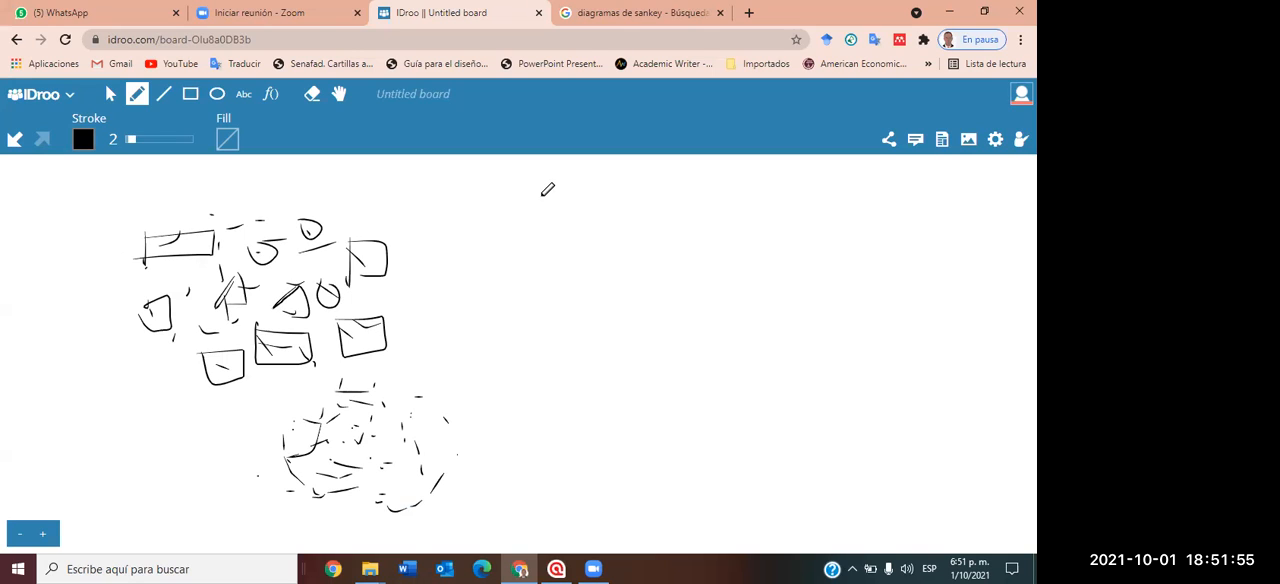
Handwrite the word "codigo" in the empty area beside the scattered marks.
mouse_move(543, 191)
mouse_down()
mouse_move(550, 221)
mouse_move(564, 210)
mouse_move(576, 224)
mouse_move(586, 207)
mouse_move(606, 231)
mouse_move(648, 196)
mouse_move(640, 256)
mouse_up()
click(606, 197)
mouse_move(668, 200)
mouse_down()
mouse_move(686, 200)
mouse_move(670, 199)
mouse_up()
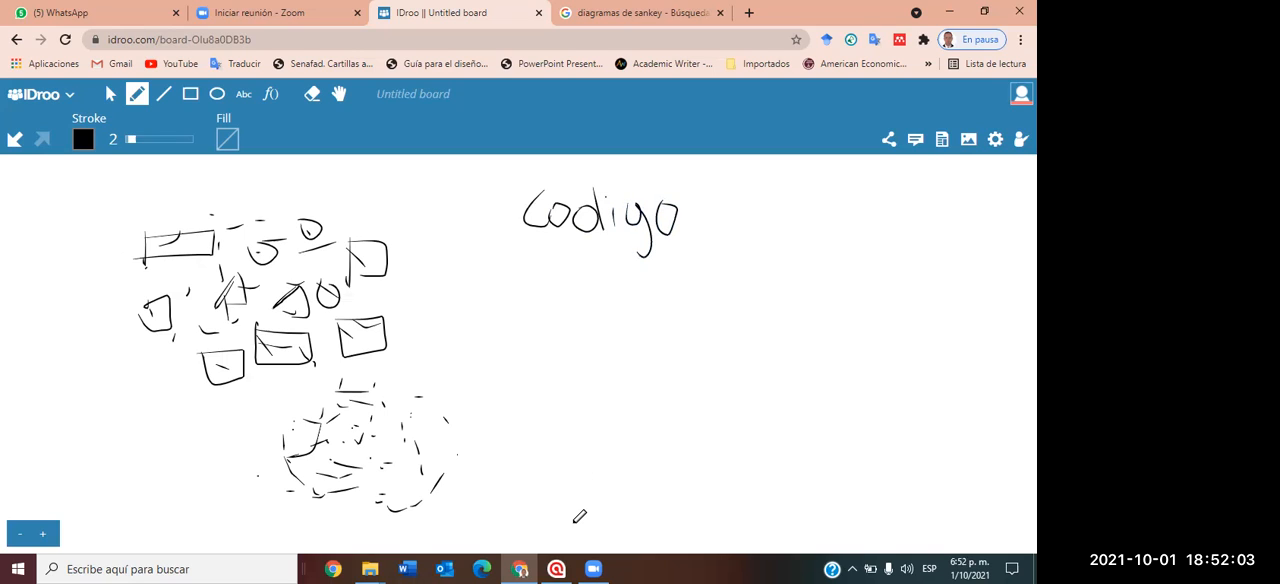
Switch to ATLAS.ti to view the coded passage in document D 4, and return to the IDroo board.
key(alt+Tab)
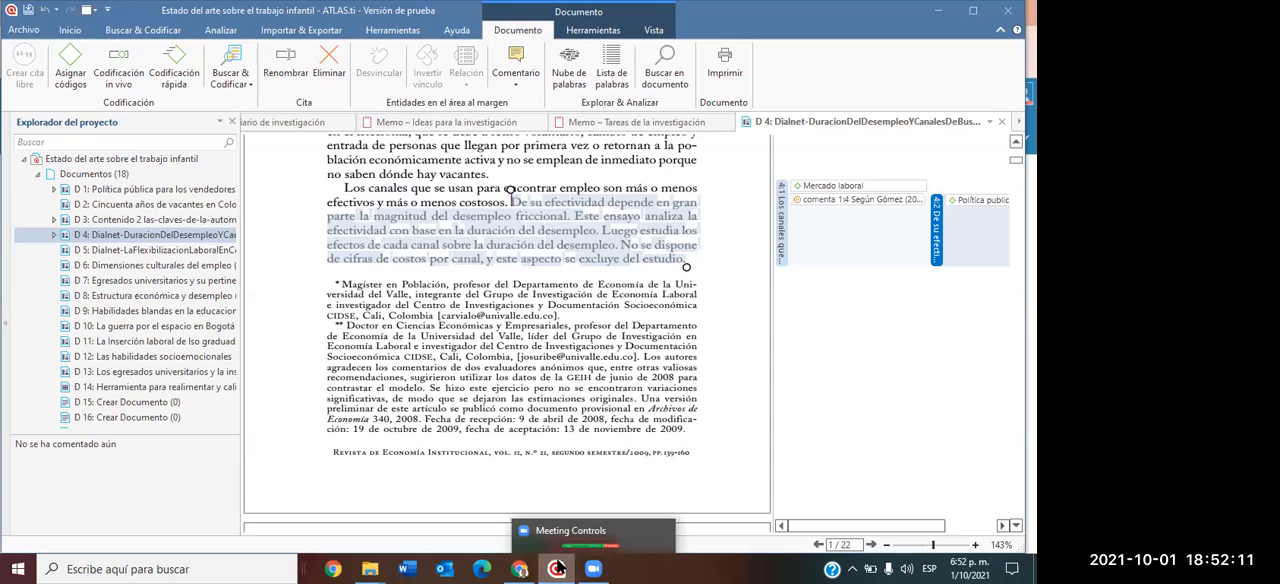
mouse_move(519, 569)
click(553, 503)
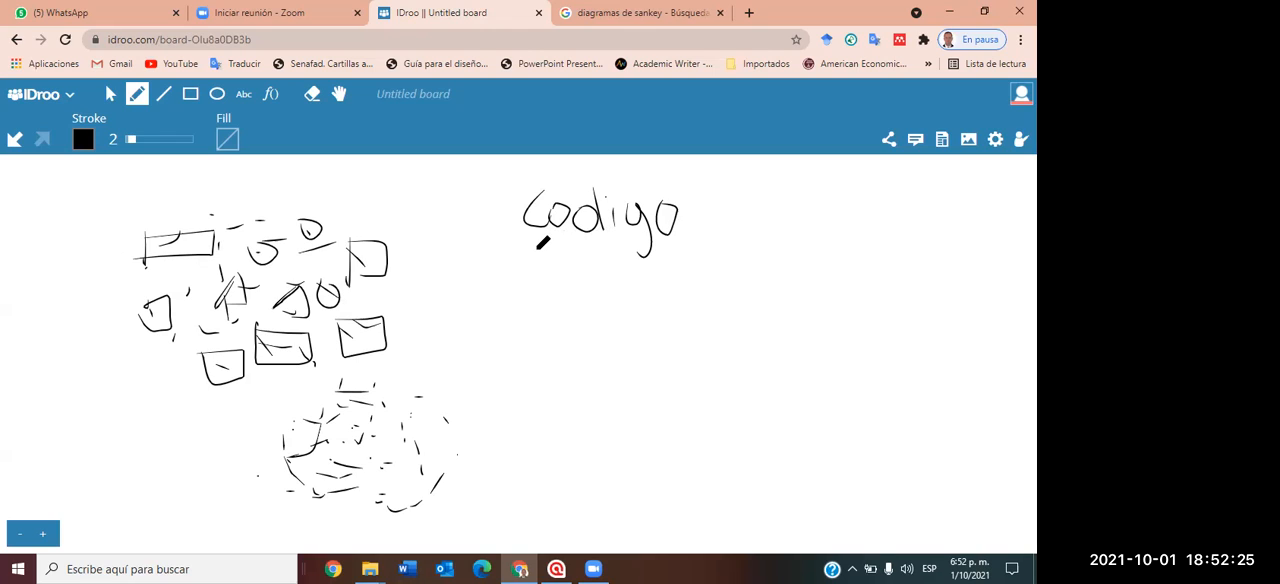
Handwrite "colegi" and a placeholder line under "codigo", and join the group with converging lines to the label "Educ".
mouse_move(535, 243)
mouse_down()
mouse_move(565, 272)
mouse_move(606, 250)
mouse_move(650, 252)
mouse_move(664, 298)
mouse_move(670, 242)
mouse_up()
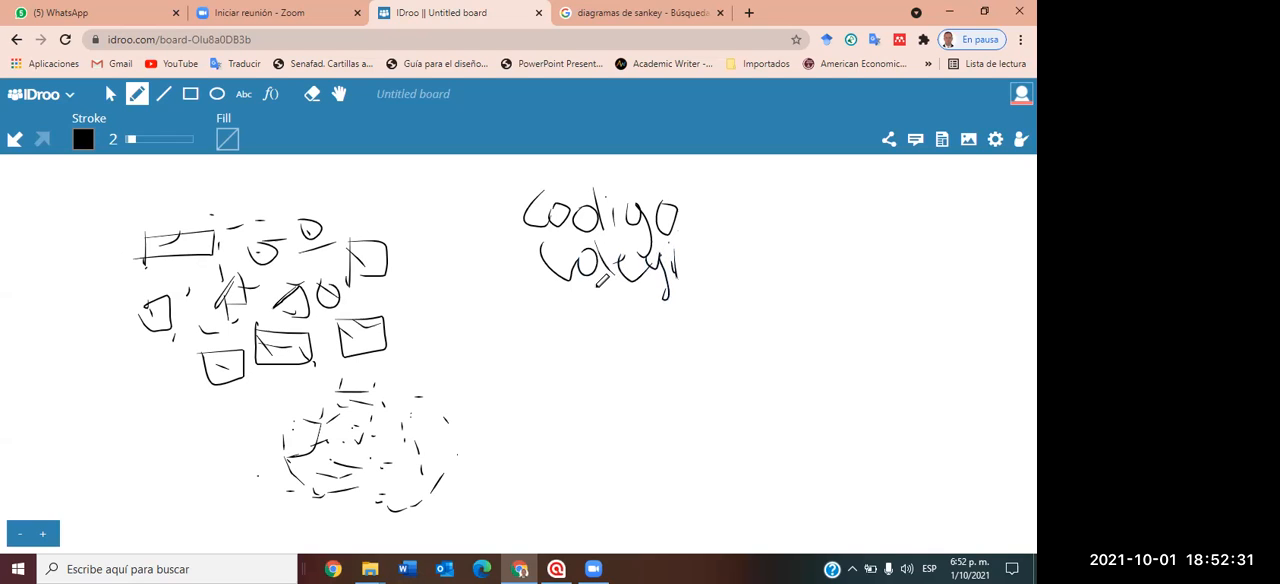
drag(535, 306, 660, 306)
mouse_move(682, 196)
mouse_down()
mouse_move(712, 238)
mouse_move(776, 250)
mouse_up()
drag(708, 318, 791, 255)
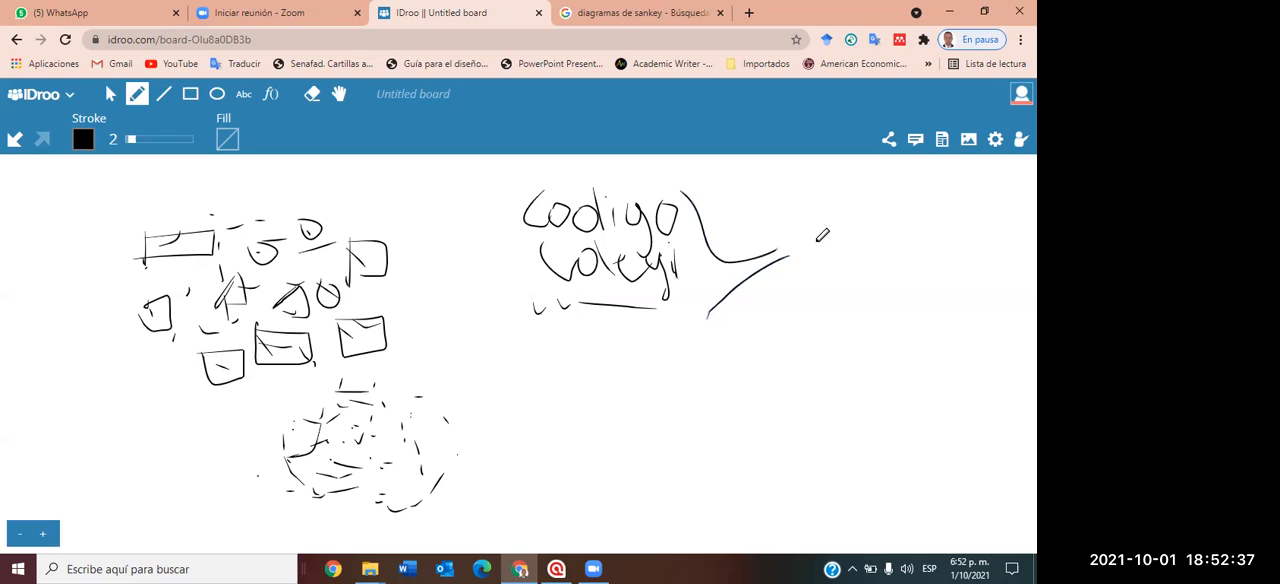
mouse_move(846, 222)
mouse_down()
mouse_move(846, 268)
mouse_move(836, 240)
mouse_move(864, 258)
mouse_move(870, 240)
mouse_move(884, 244)
mouse_move(886, 256)
mouse_up()
drag(895, 237, 898, 261)
Handwrite "Pobr", a second word and two wavy lines below the first group, and join them to the label "Econo".
mouse_move(540, 420)
mouse_down()
mouse_move(528, 372)
mouse_move(548, 386)
mouse_move(586, 373)
mouse_move(620, 410)
mouse_move(685, 390)
mouse_move(682, 410)
mouse_up()
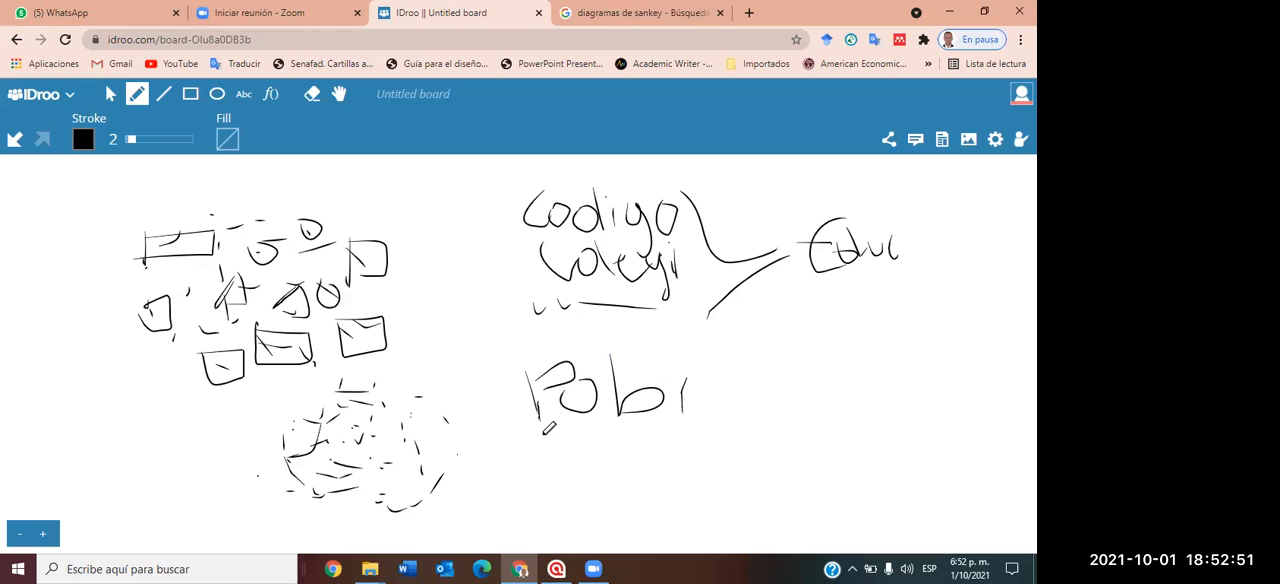
mouse_move(543, 434)
mouse_down()
mouse_move(598, 419)
mouse_move(648, 445)
mouse_move(665, 425)
mouse_move(703, 420)
mouse_move(708, 450)
mouse_up()
drag(634, 446, 647, 449)
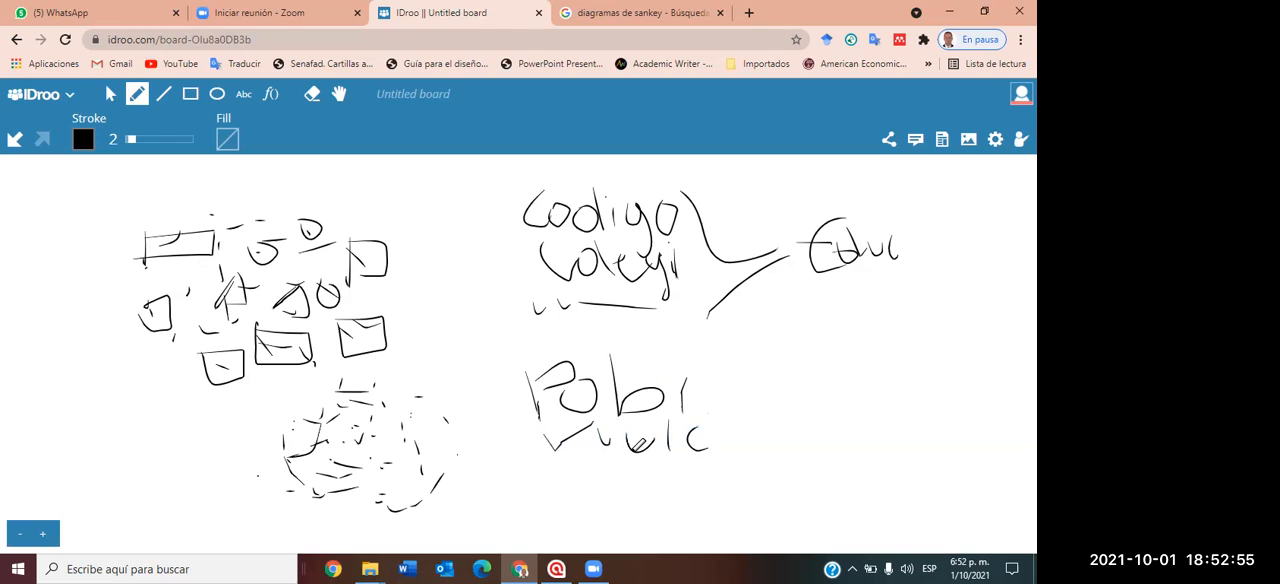
drag(555, 473, 683, 462)
mouse_move(554, 500)
mouse_down()
mouse_move(590, 486)
mouse_move(669, 490)
mouse_up()
mouse_move(708, 386)
mouse_down()
mouse_move(838, 380)
mouse_move(850, 412)
mouse_move(896, 426)
mouse_move(888, 410)
mouse_move(913, 421)
mouse_move(963, 399)
mouse_up()
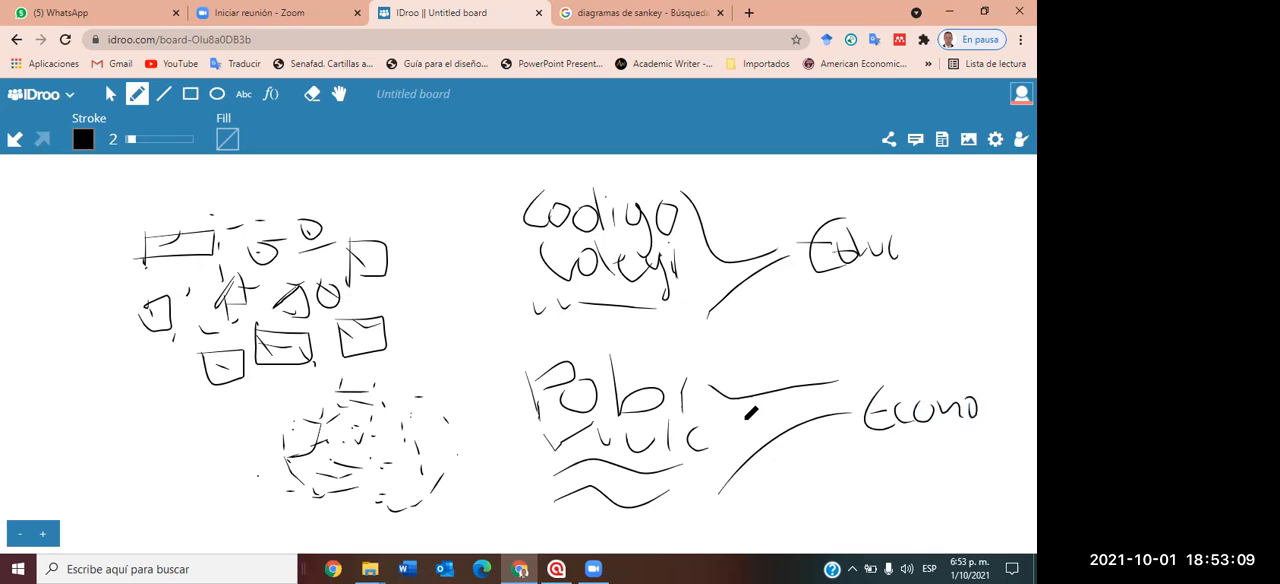
Draw freehand circles around the "Educ" and "Econo" labels.
mouse_move(912, 226)
mouse_down()
mouse_move(905, 272)
mouse_move(914, 232)
mouse_up()
drag(937, 335, 997, 410)
drag(899, 438, 927, 317)
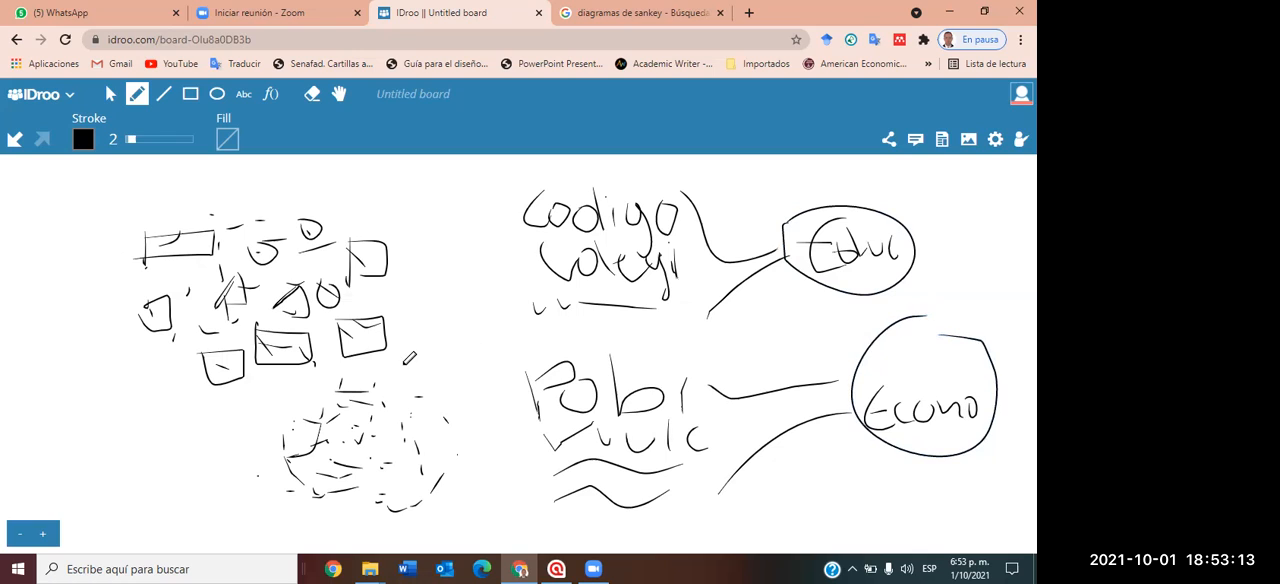
Erase the small sketched boxes and clear all remaining drawings from the whiteboard.
drag(318, 98, 260, 201)
drag(196, 236, 273, 197)
click(309, 94)
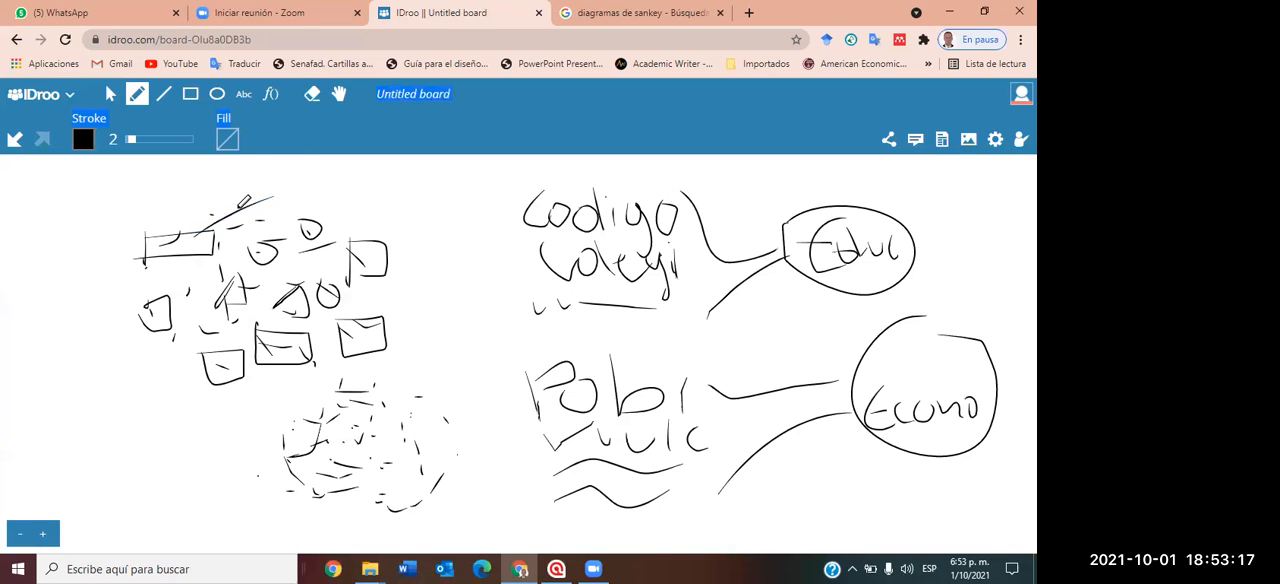
click(318, 98)
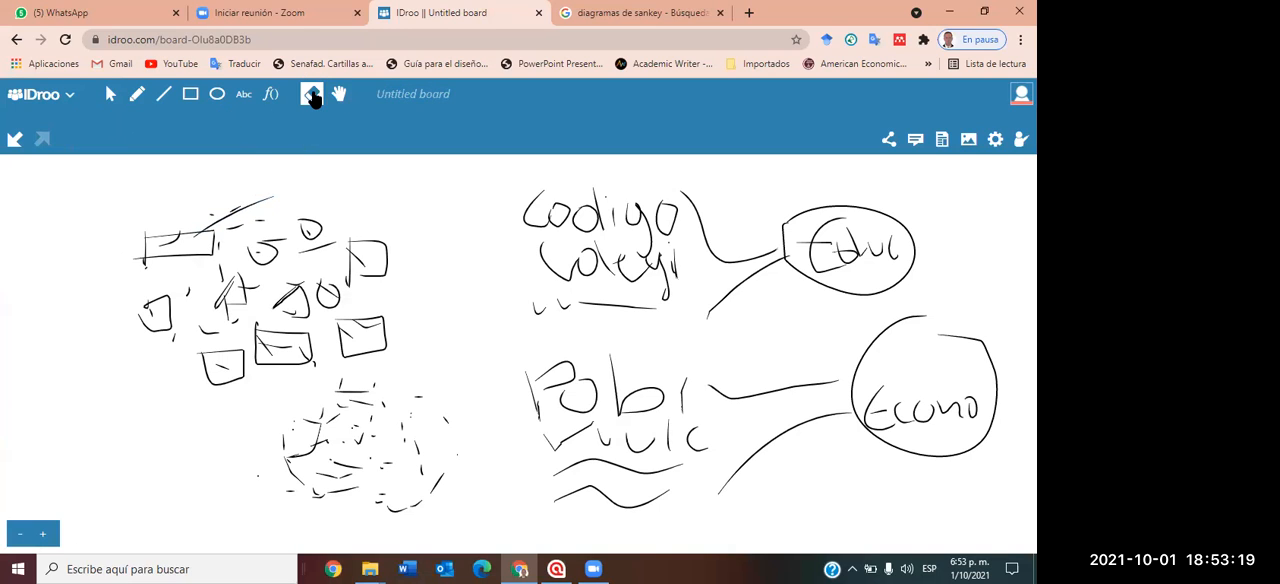
mouse_move(274, 156)
mouse_down()
mouse_move(174, 234)
mouse_move(237, 251)
mouse_move(370, 247)
mouse_up()
click(68, 95)
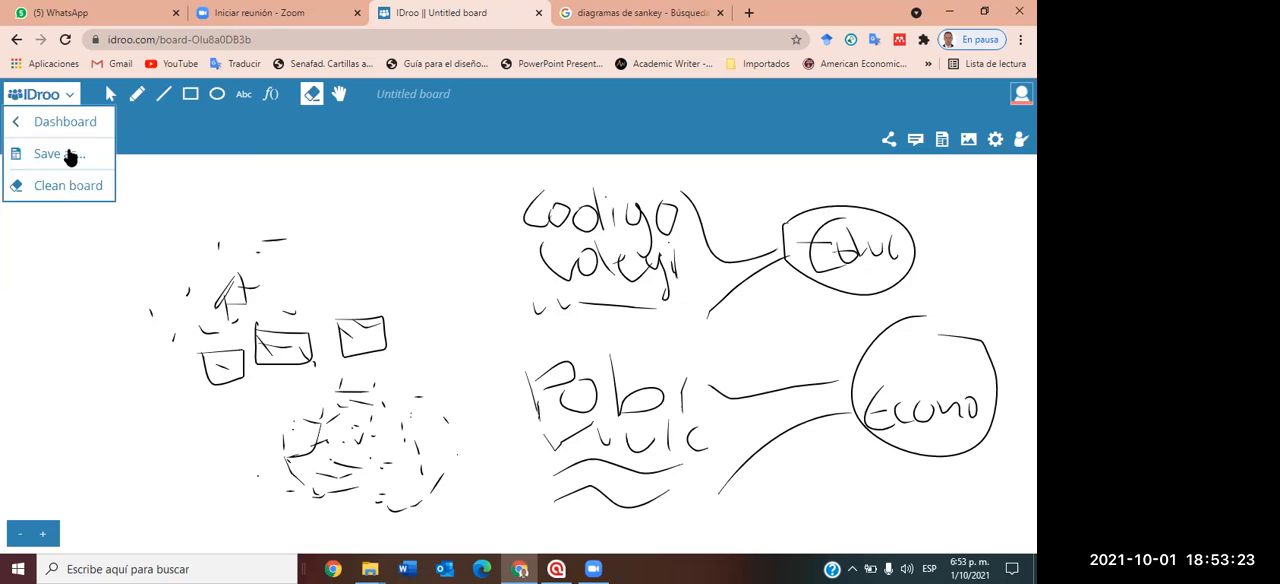
click(52, 185)
Sketch a diagonal series of four small boxes freehand on the empty whiteboard.
click(137, 94)
mouse_move(117, 190)
mouse_down()
mouse_move(168, 183)
mouse_move(124, 208)
mouse_move(170, 224)
mouse_move(138, 242)
mouse_up()
mouse_move(161, 287)
mouse_down()
mouse_move(186, 268)
mouse_move(172, 283)
mouse_move(176, 316)
mouse_move(220, 323)
mouse_move(175, 316)
mouse_up()
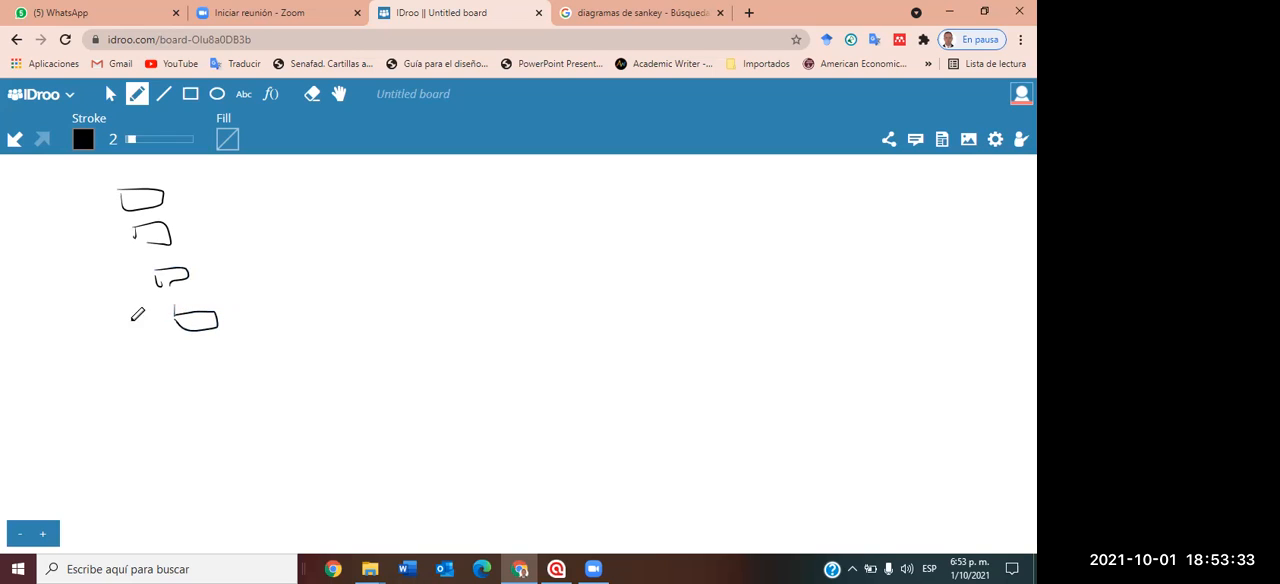
Switch to ATLAS.ti and open the recent project "Relación Egresados Unadistas y Mercado Laboral ECACEN ZOCC" in a maximized window.
click(558, 568)
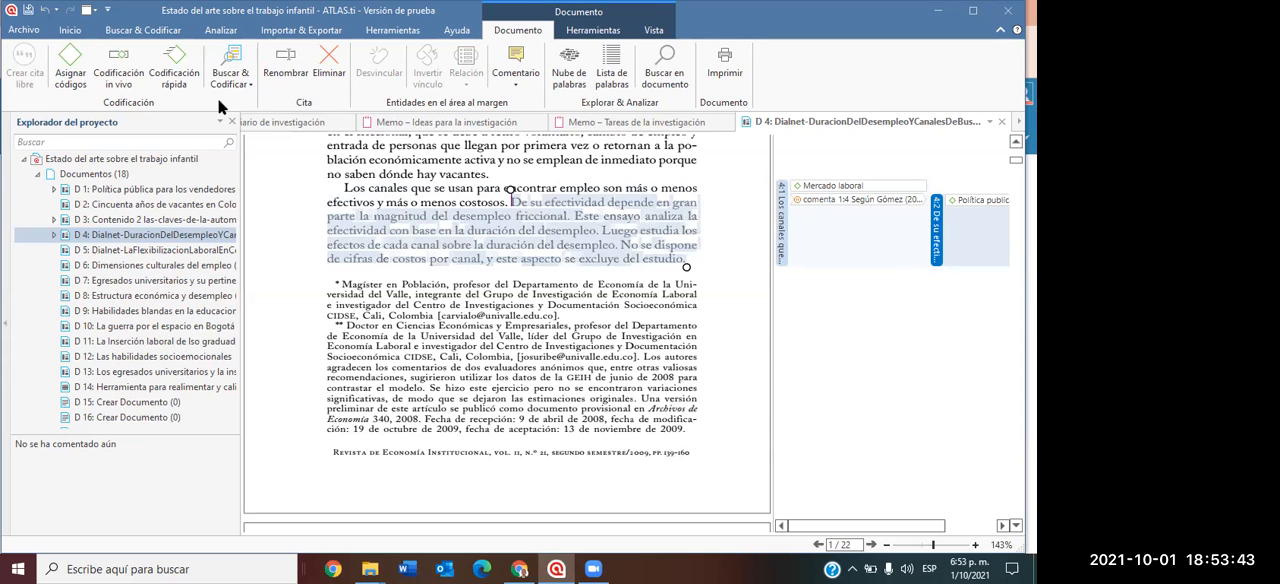
click(21, 32)
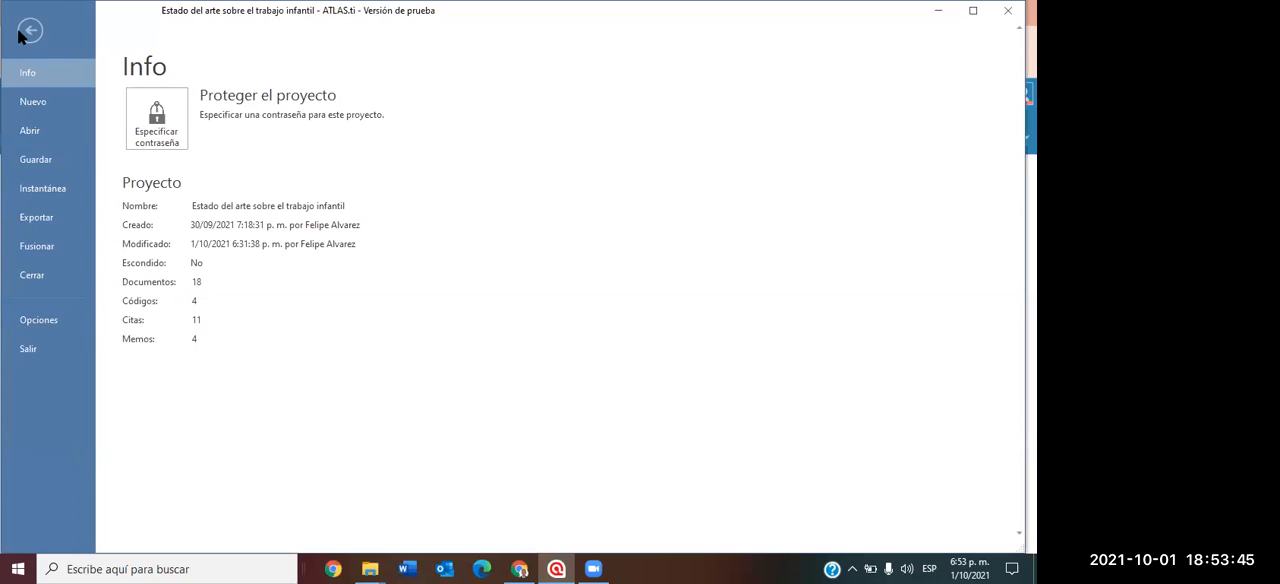
click(43, 138)
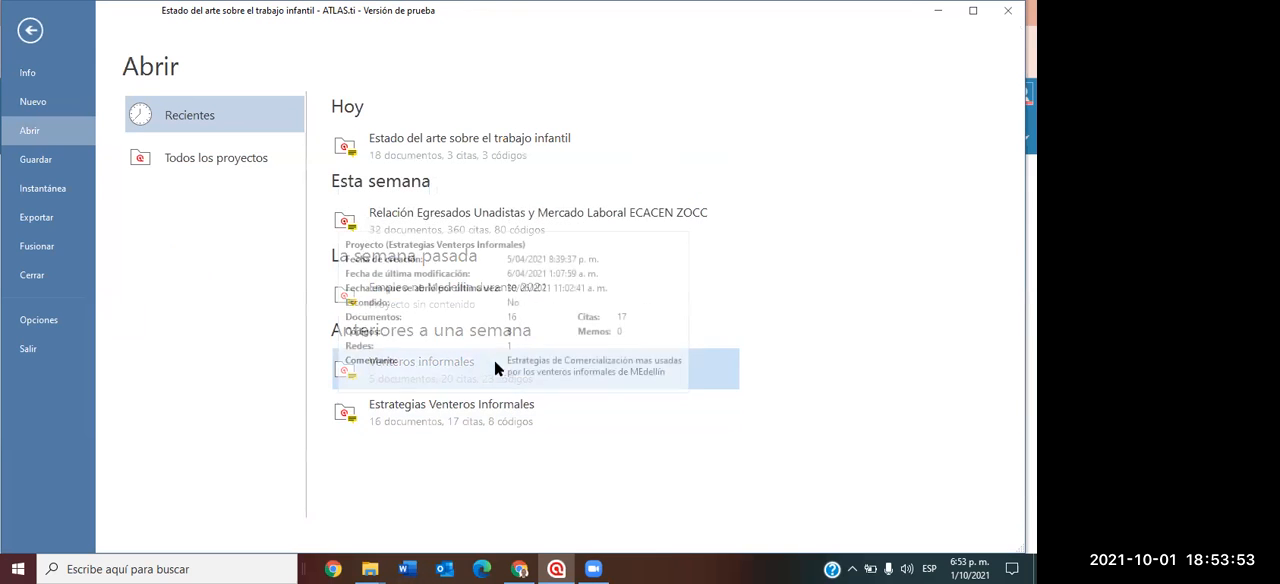
click(461, 215)
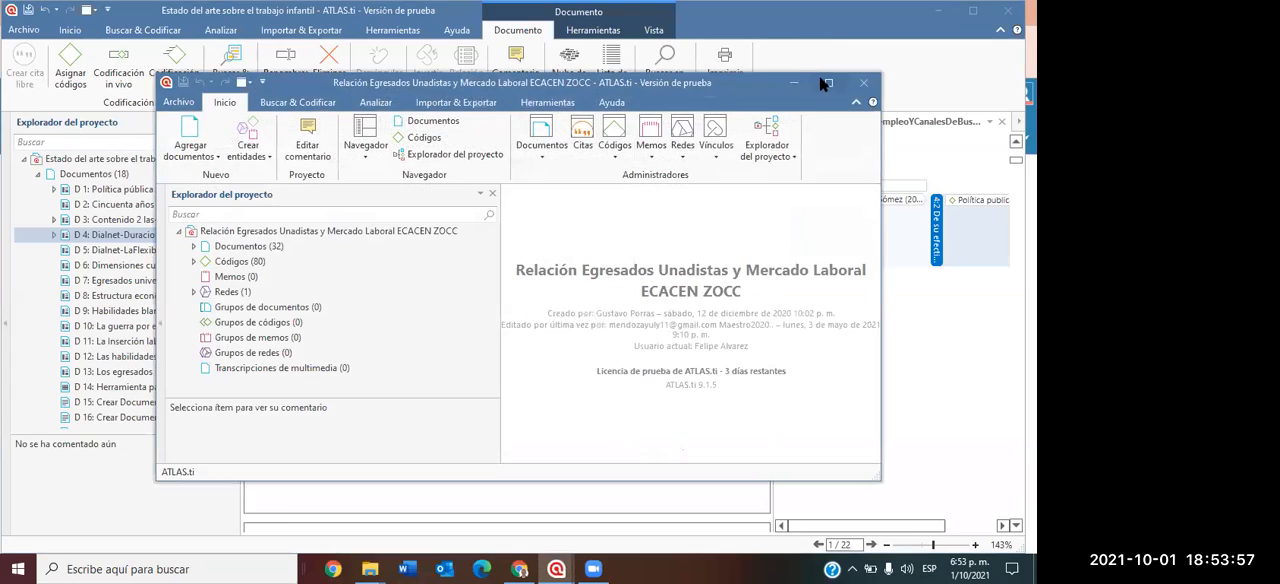
click(828, 87)
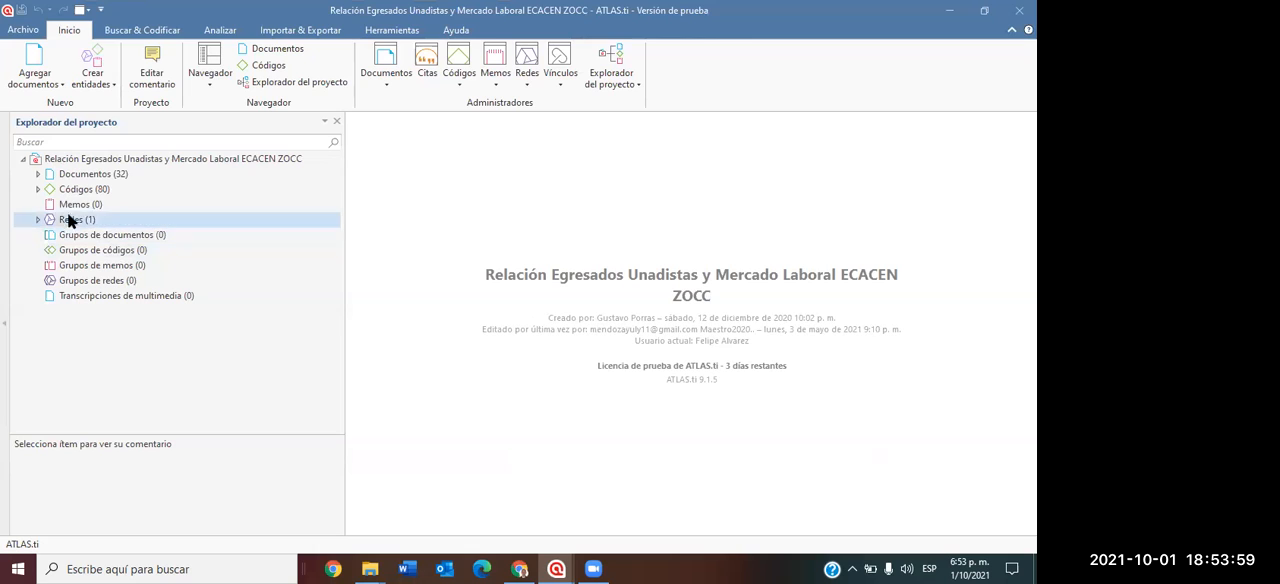
Look through the project's documents and codes, collapsing each list after viewing it.
click(37, 174)
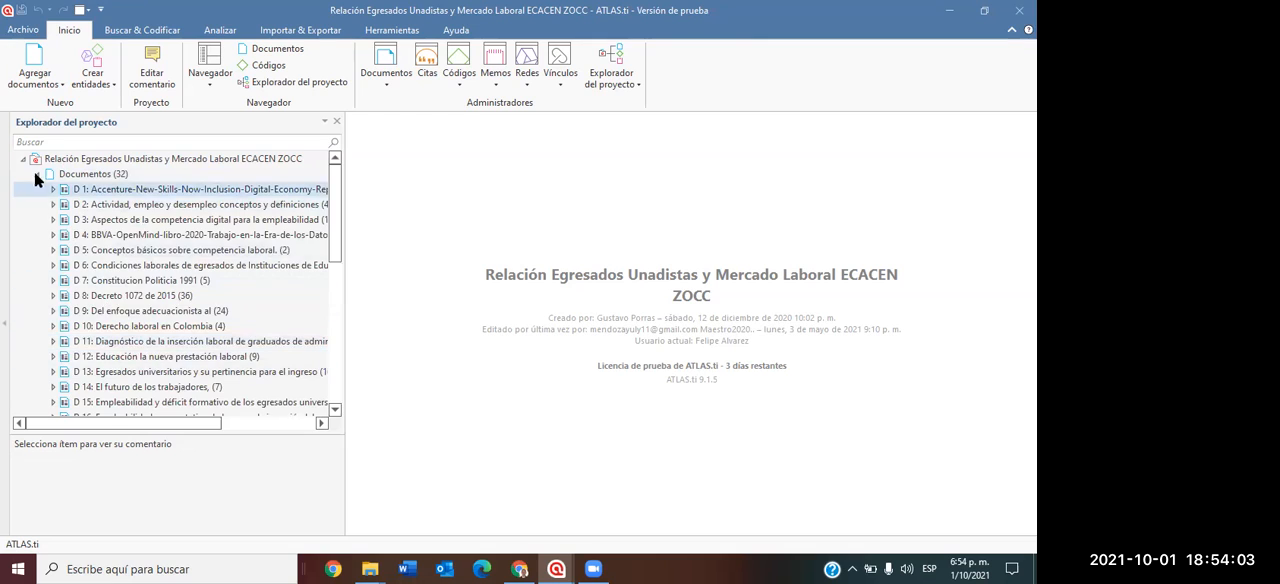
click(37, 174)
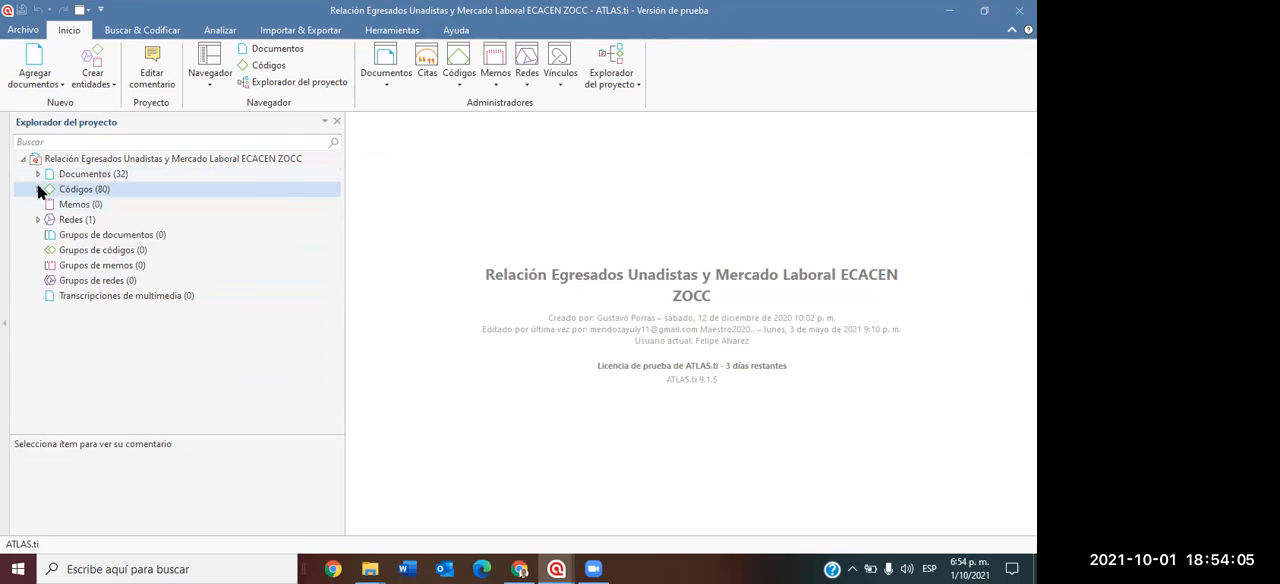
click(37, 189)
scroll(135, 240, down, 1)
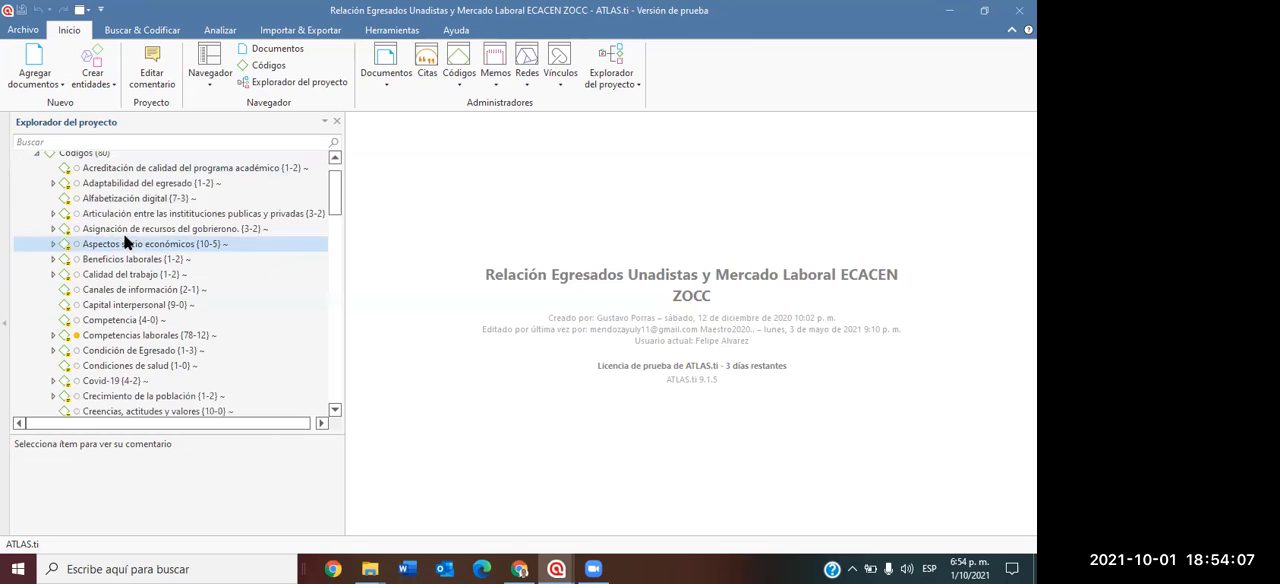
scroll(52, 186, up, 1)
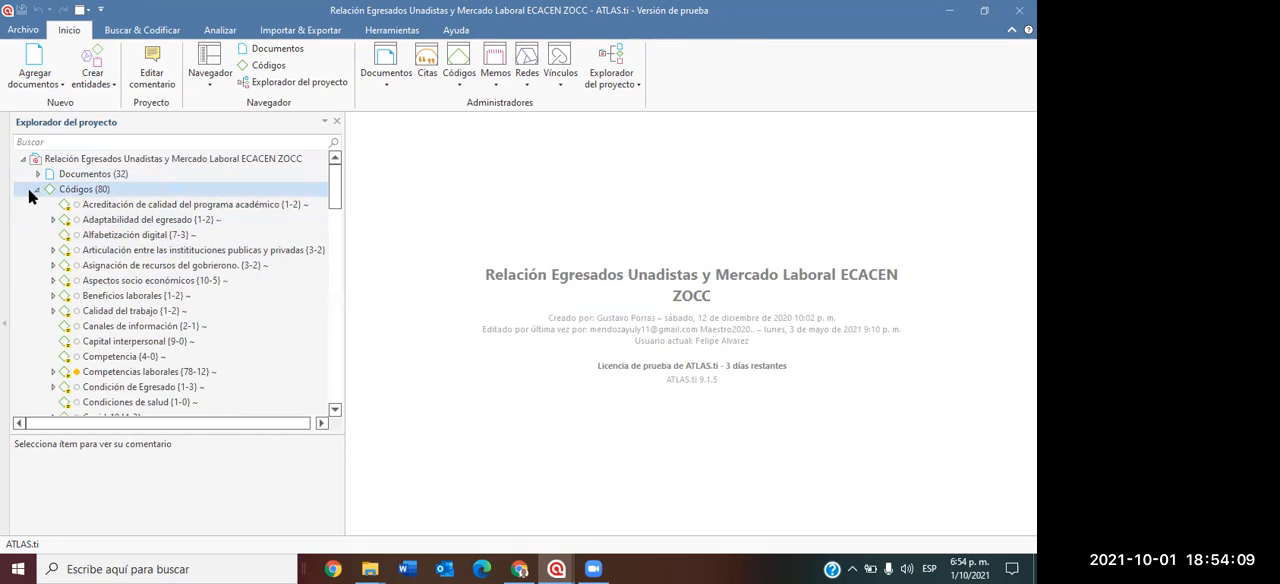
click(36, 189)
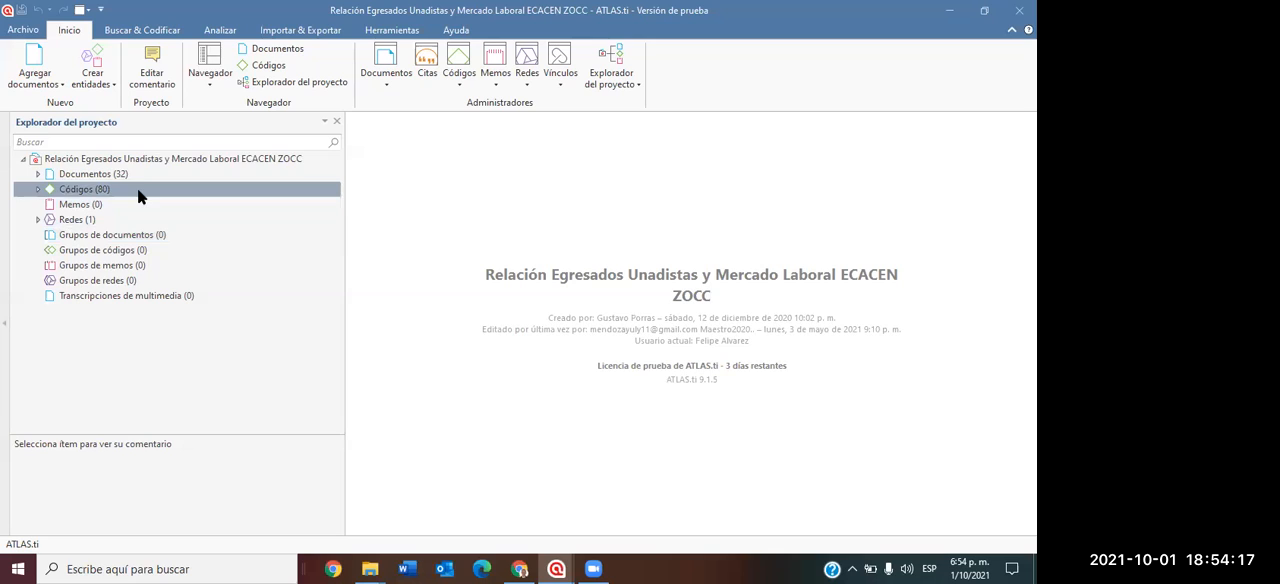
Open a code co-occurrence table and widen its code lists, narrowing the project explorer and the quotation details area.
click(227, 33)
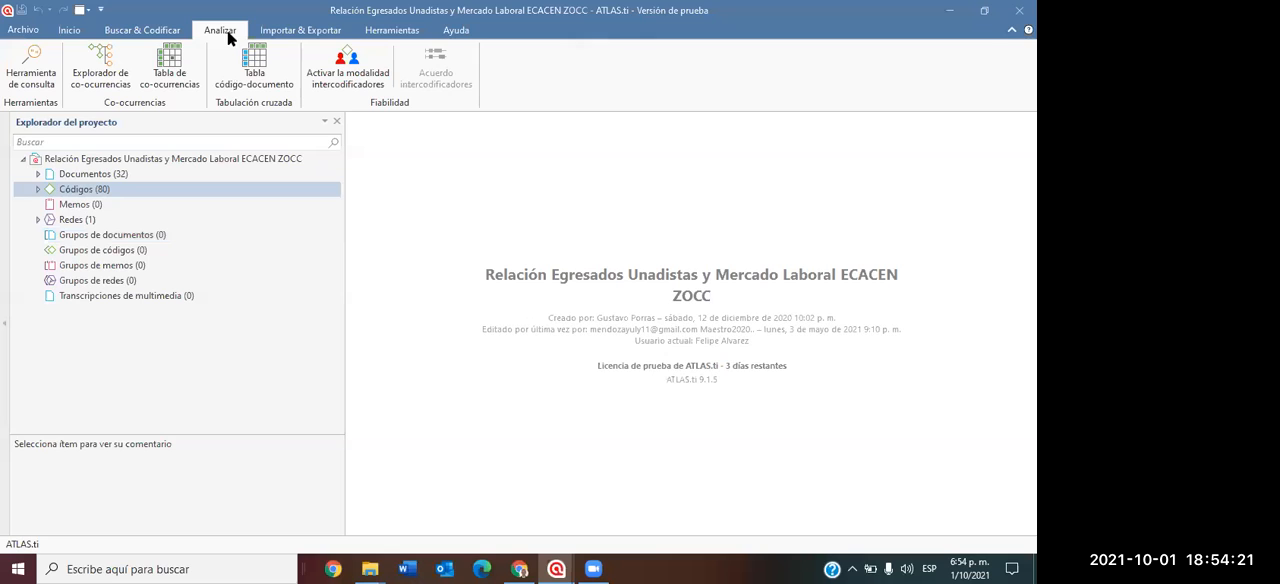
click(181, 66)
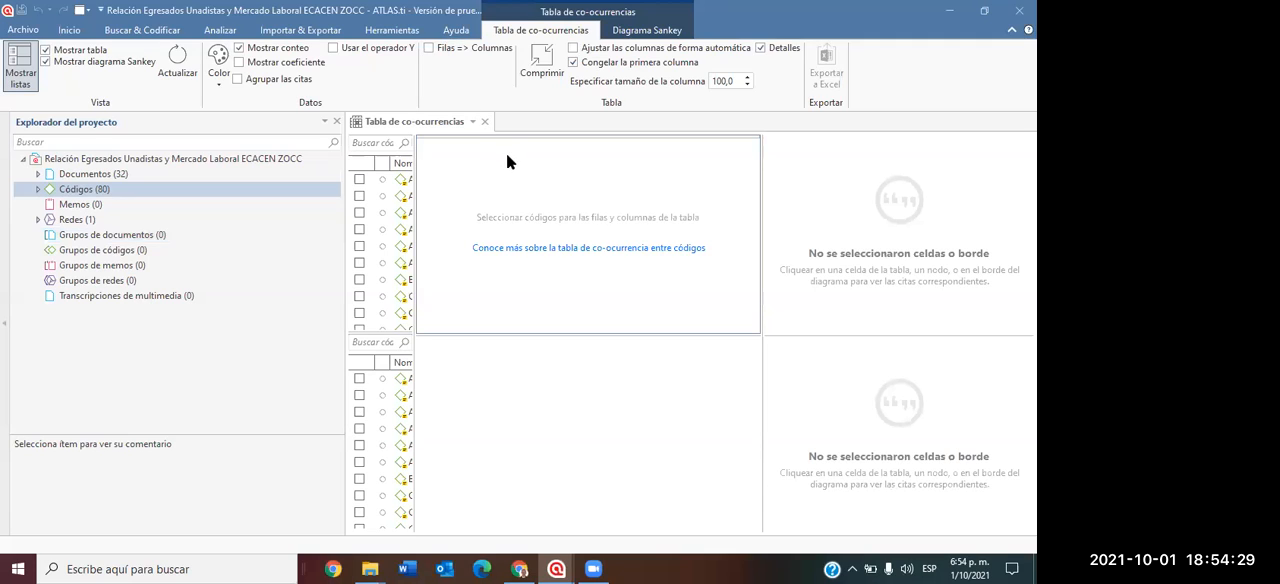
drag(343, 262, 215, 280)
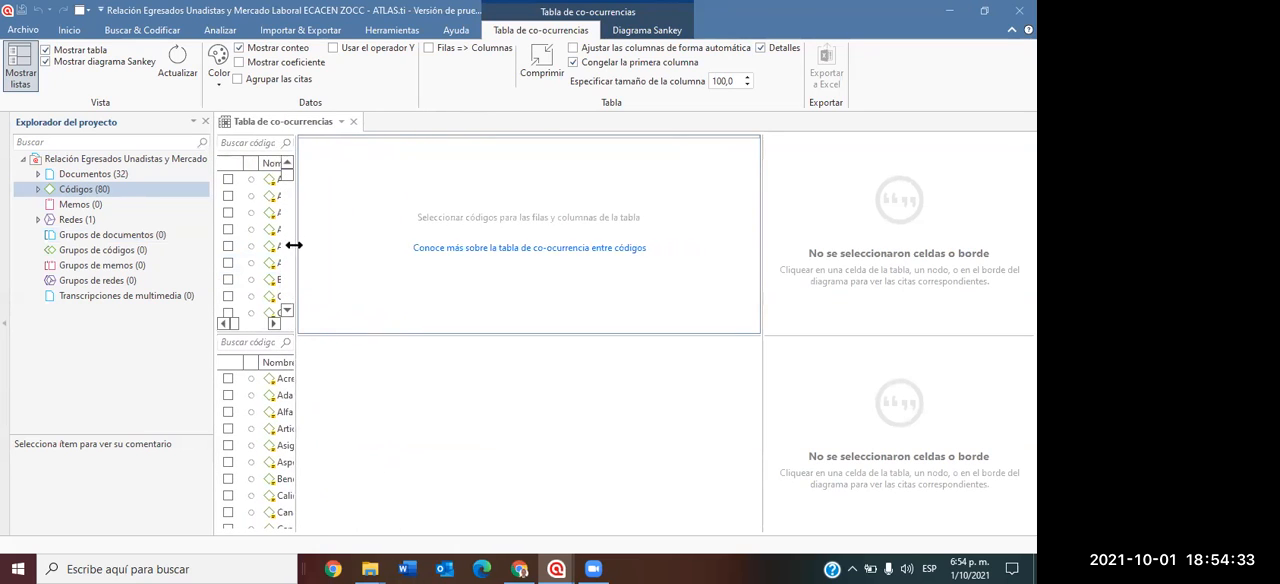
drag(297, 251, 611, 249)
drag(761, 243, 913, 244)
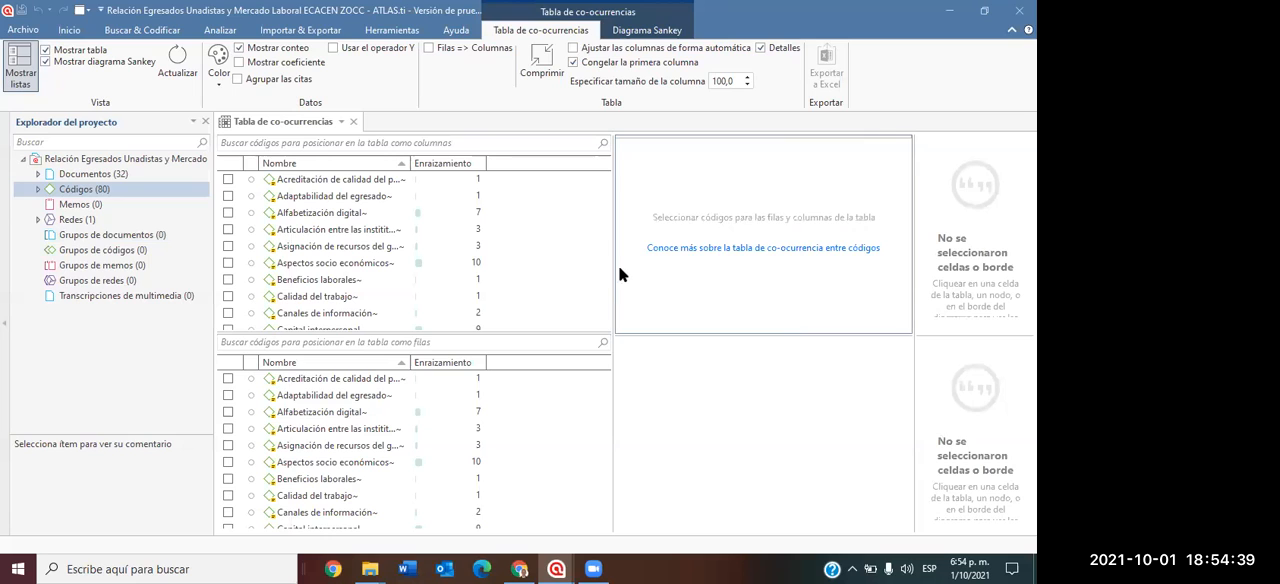
click(342, 214)
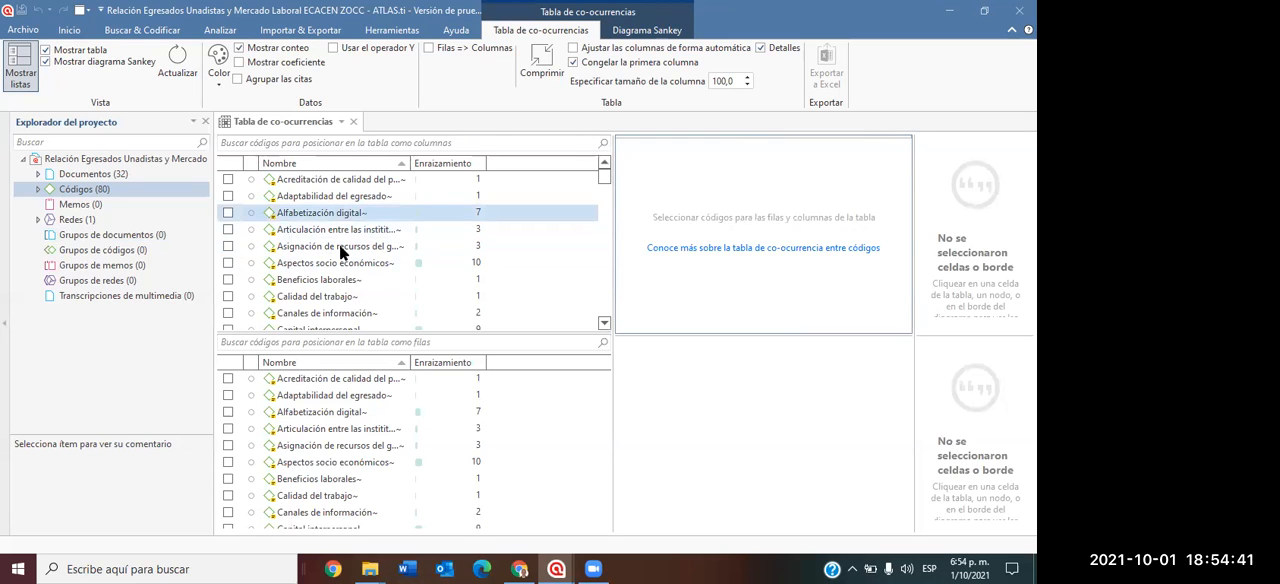
Open a second code co-occurrence table and widen its code lists until names and groundedness are readable.
click(218, 31)
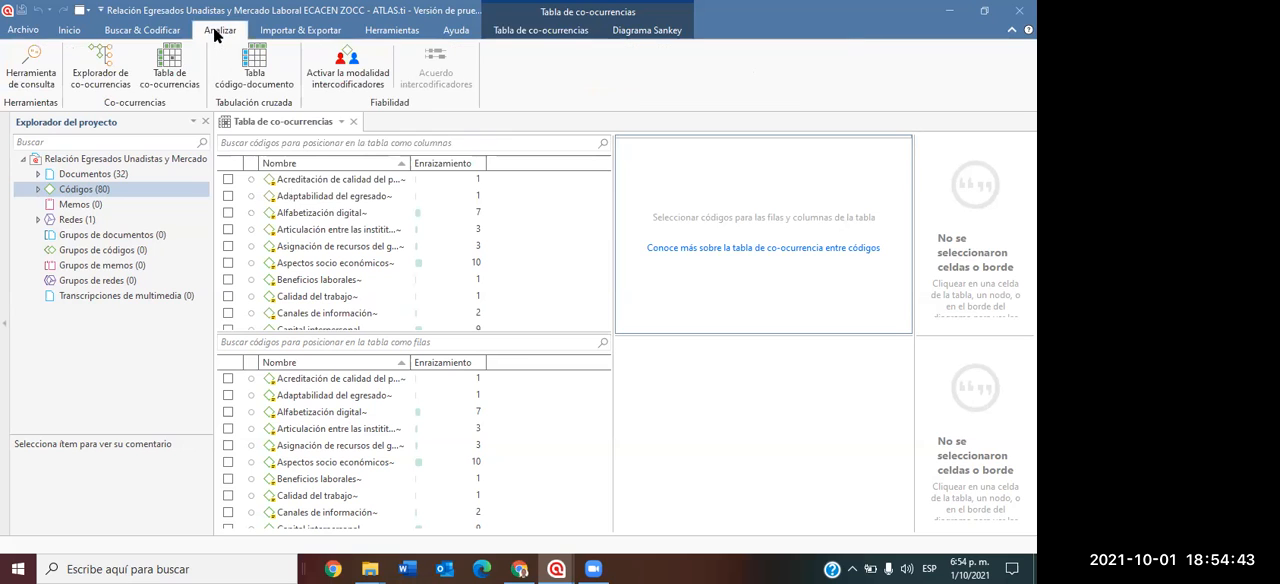
click(170, 68)
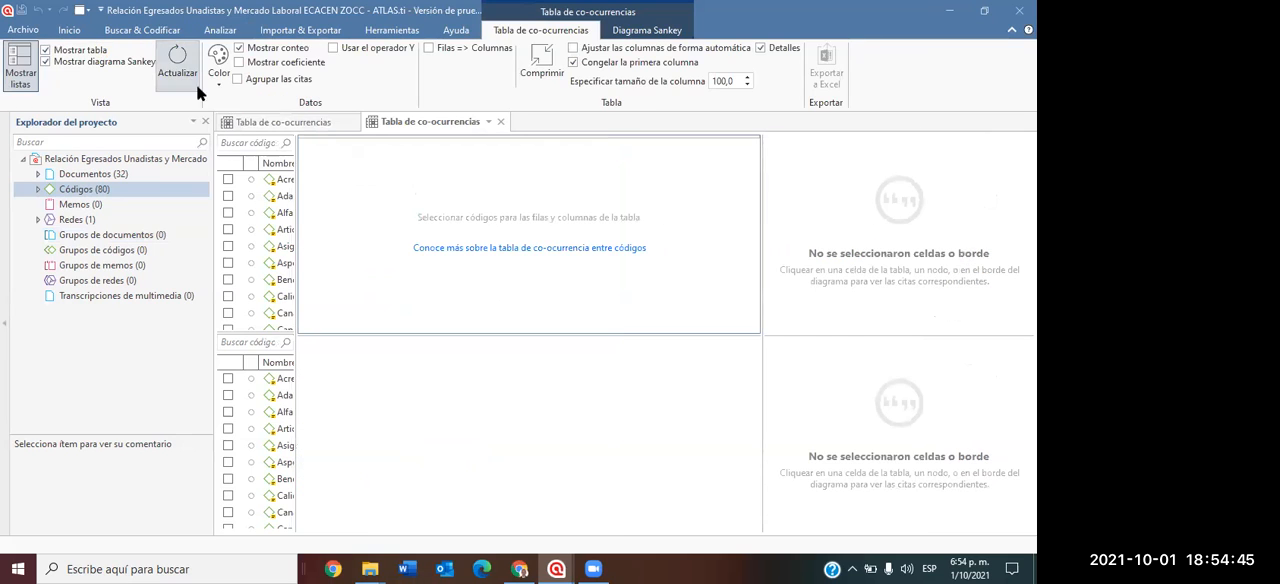
drag(297, 244, 672, 250)
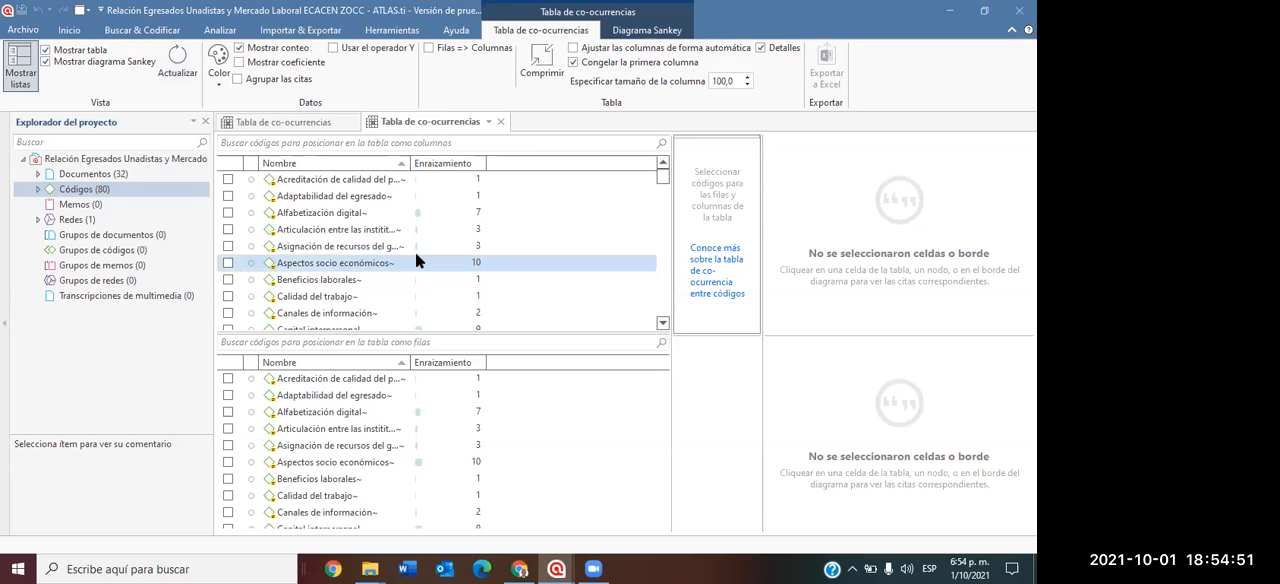
Review the available codes and add "Competencias laborales" and "Empleabilidad" as column codes of the co-occurrence table.
scroll(415, 253, down, 2)
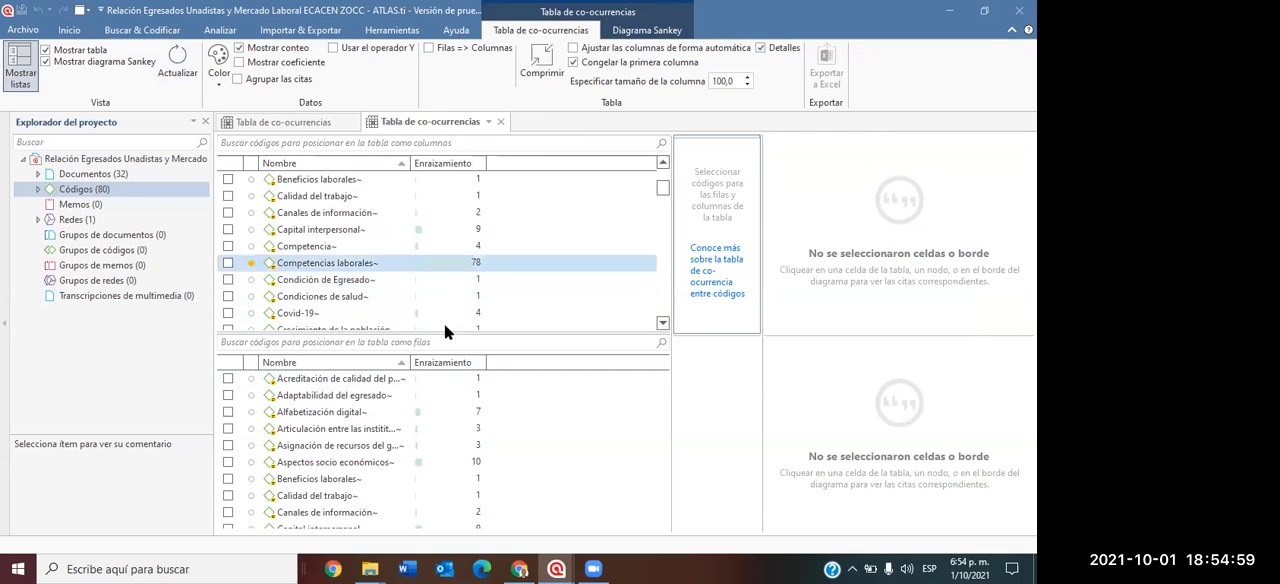
scroll(482, 249, down, 2)
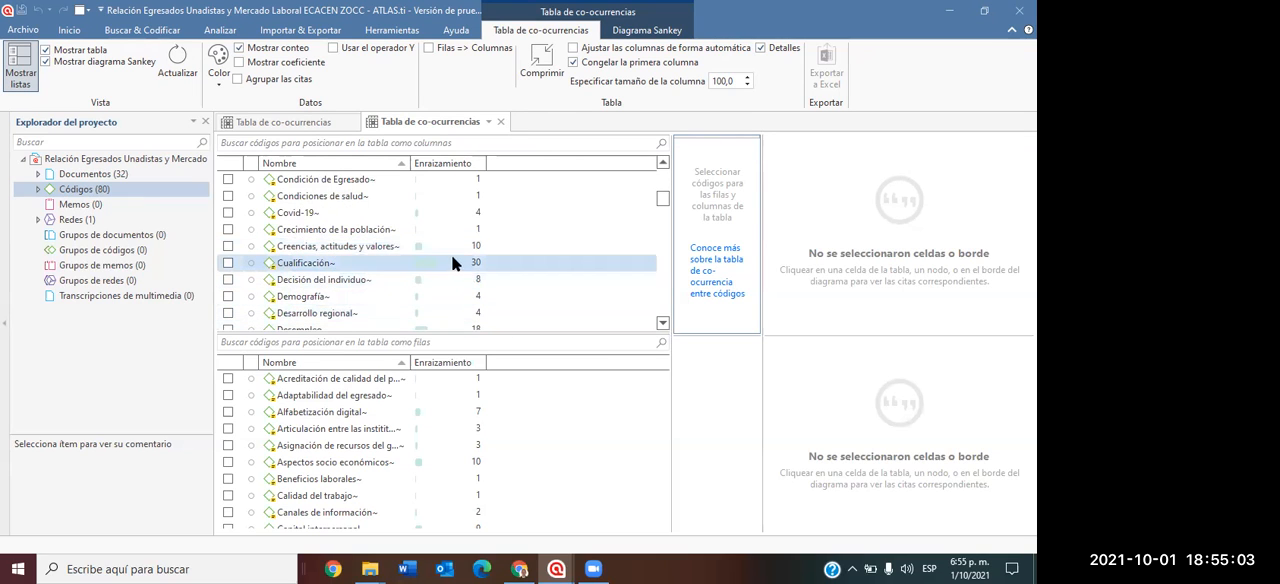
scroll(518, 267, down, 2)
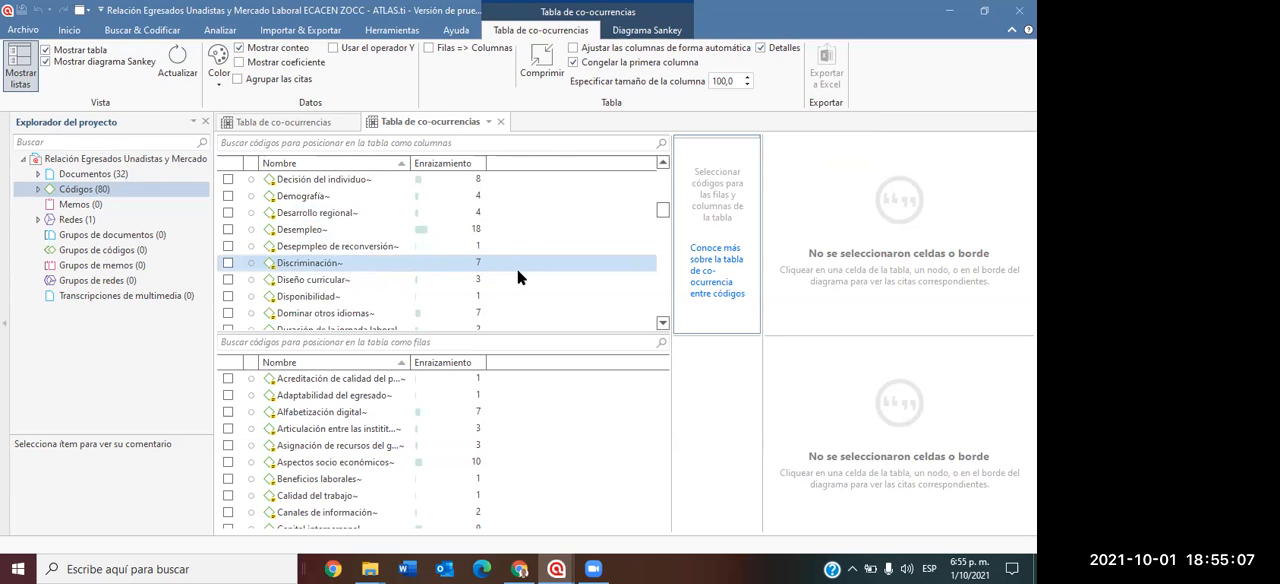
scroll(517, 270, down, 2)
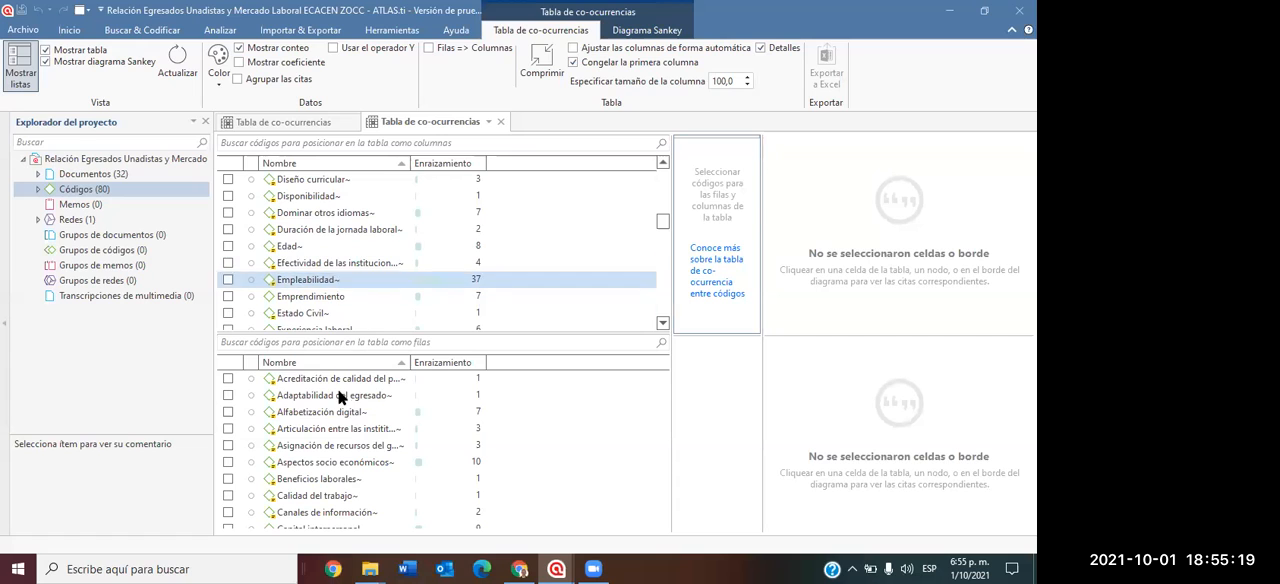
scroll(348, 440, down, 5)
scroll(351, 446, up, 5)
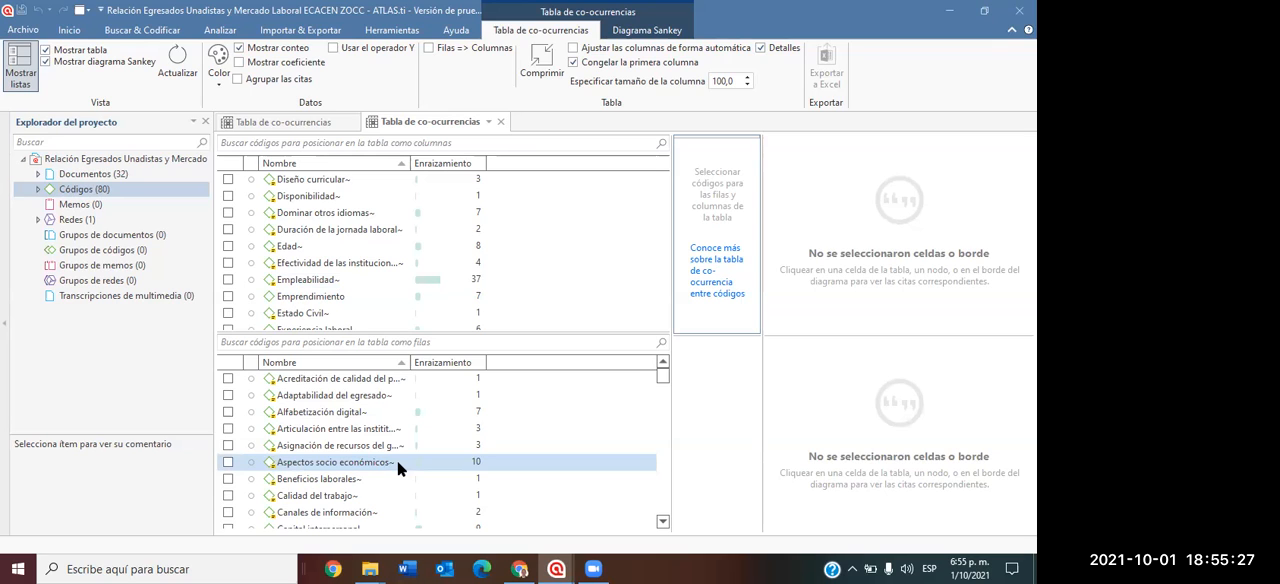
scroll(424, 263, up, 5)
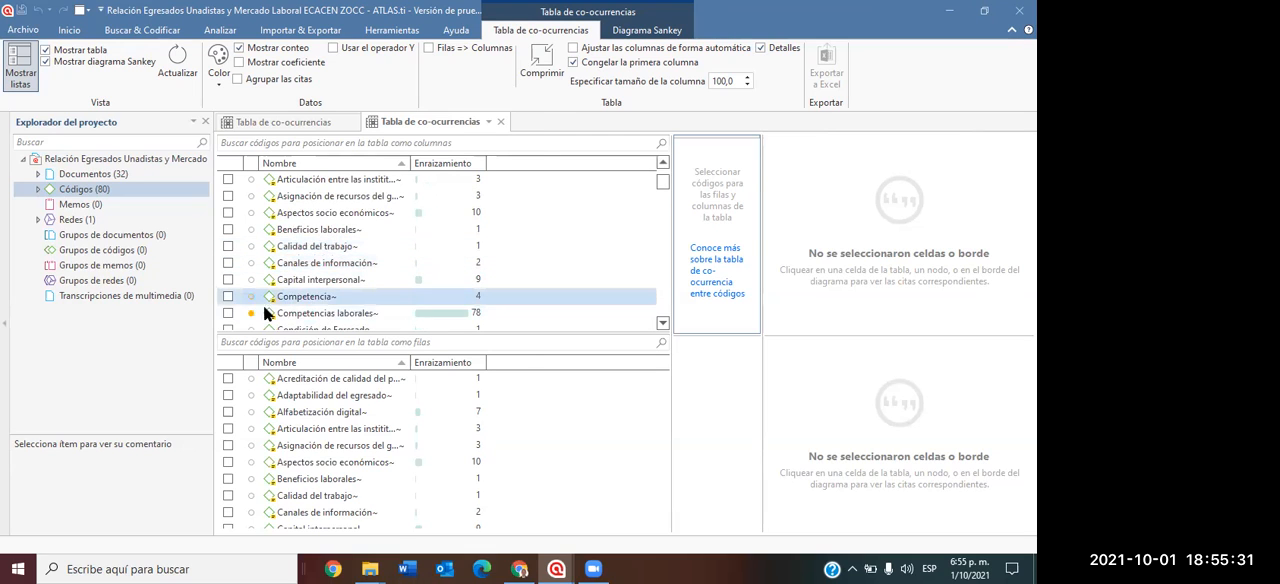
click(229, 312)
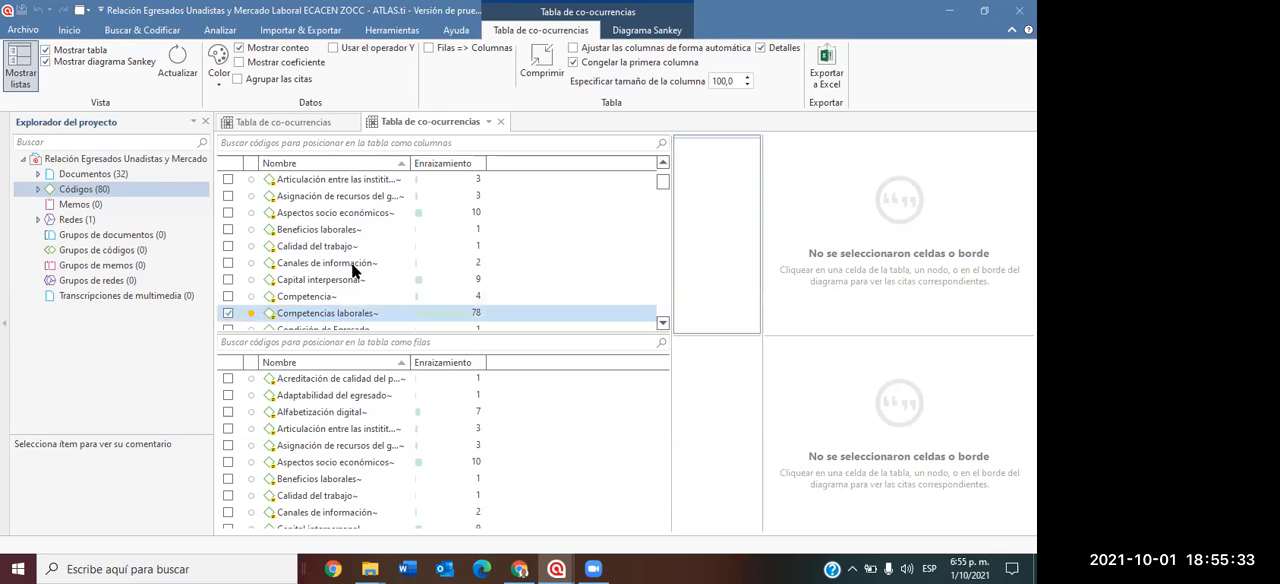
scroll(395, 247, down, 5)
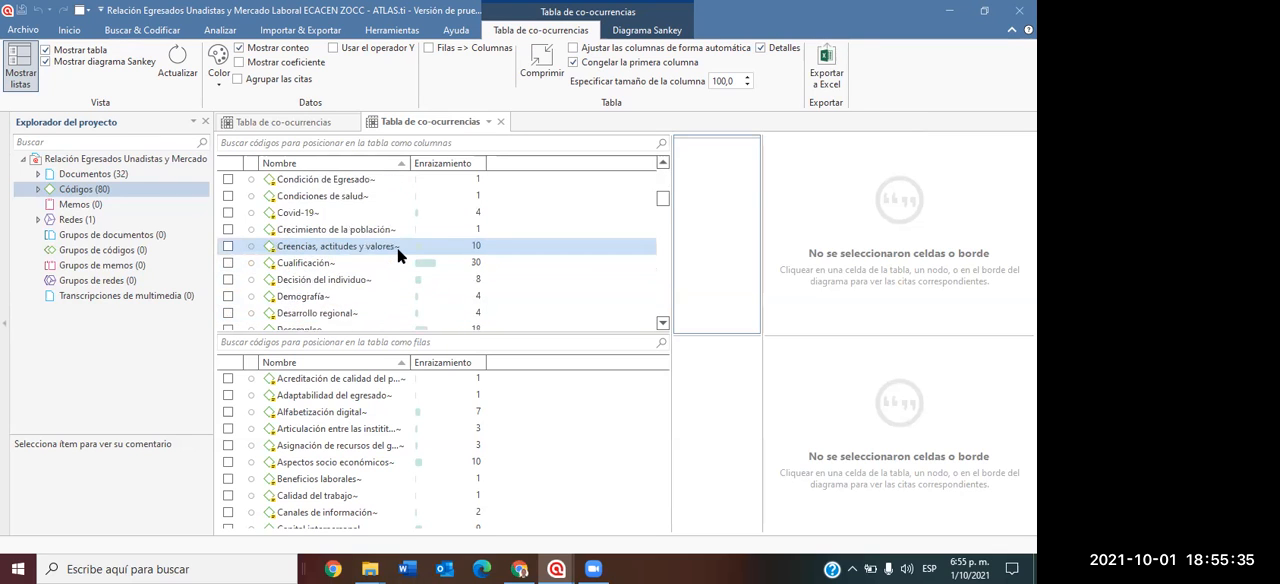
scroll(397, 247, down, 2)
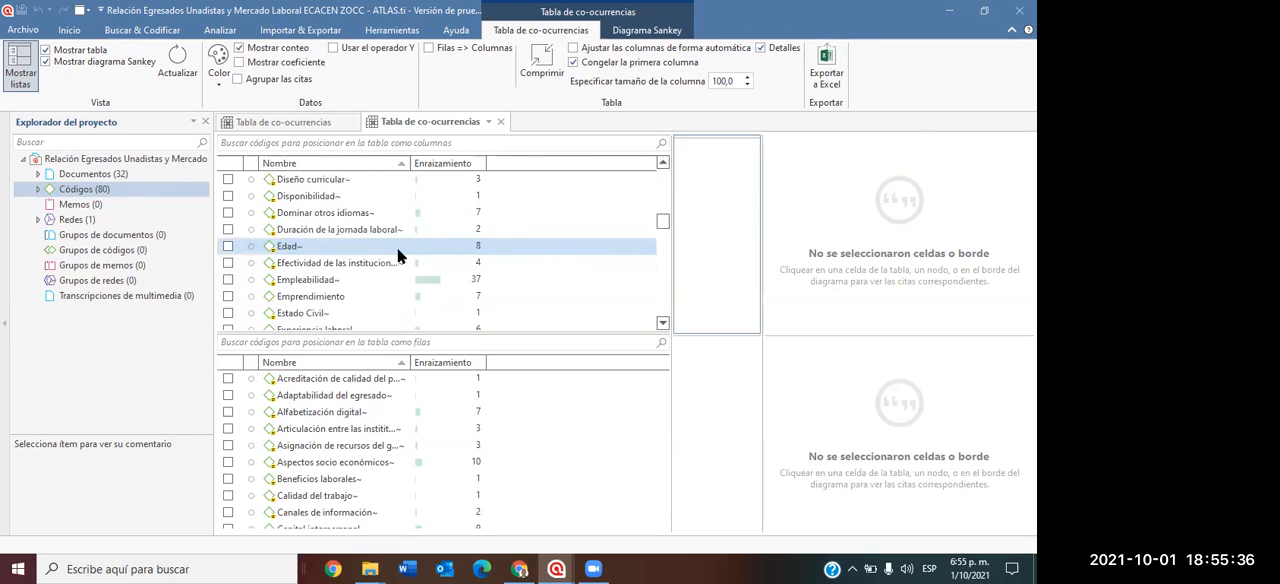
click(228, 279)
Look through the remaining column codes and enlarge the row code list of the co-occurrence table.
scroll(497, 270, down, 2)
scroll(534, 266, down, 3)
scroll(541, 272, down, 3)
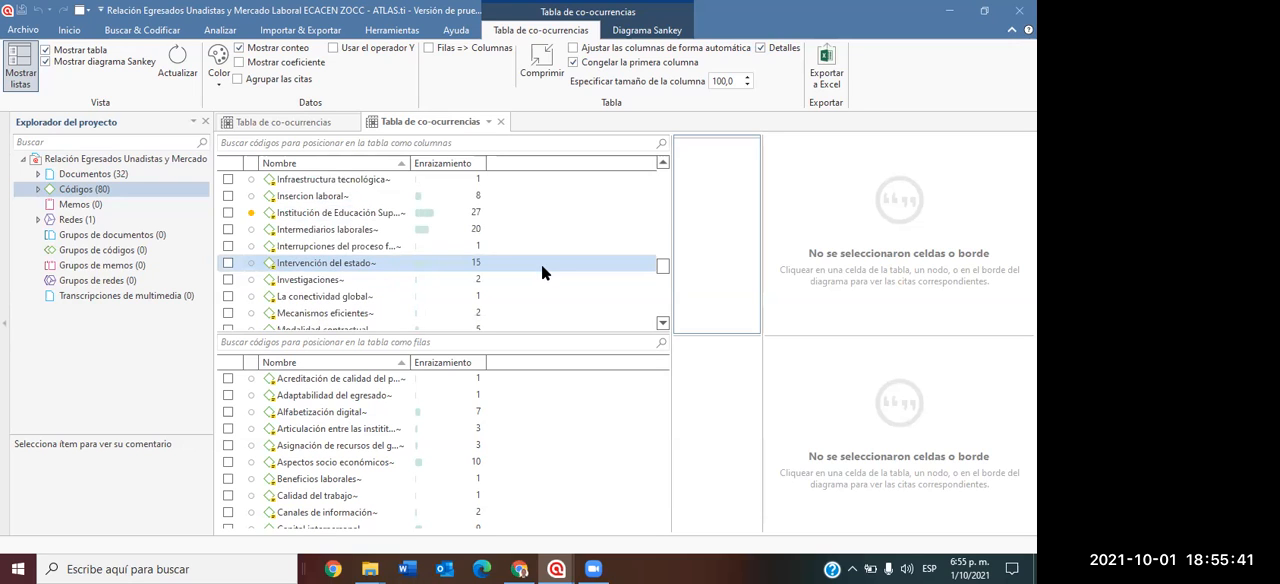
scroll(440, 240, up, 2)
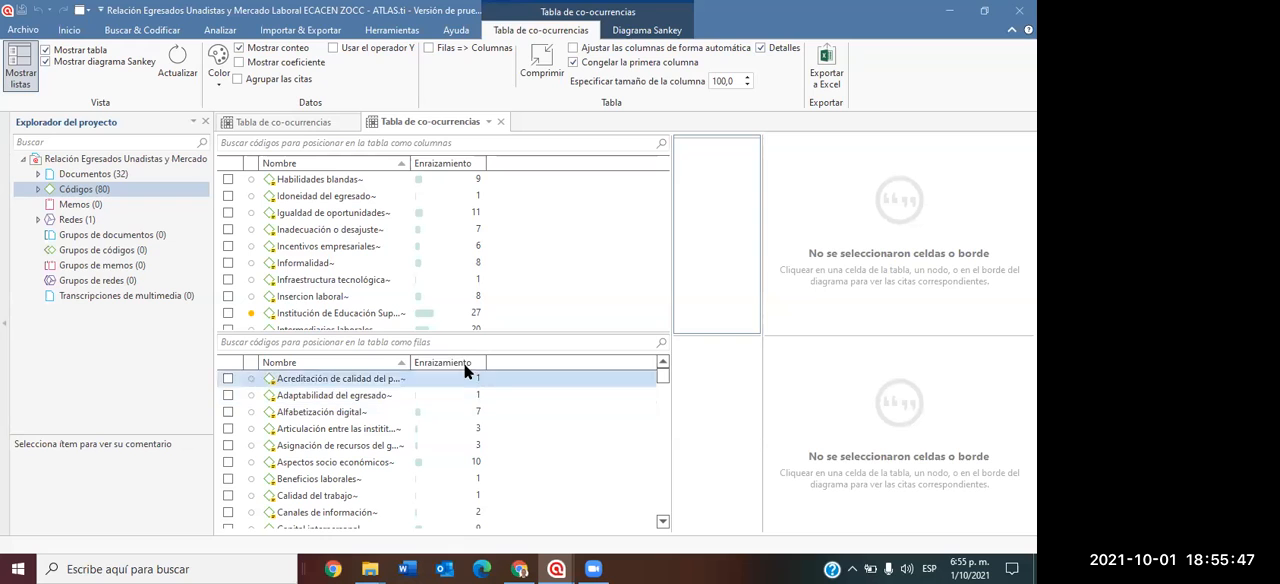
drag(471, 332, 486, 240)
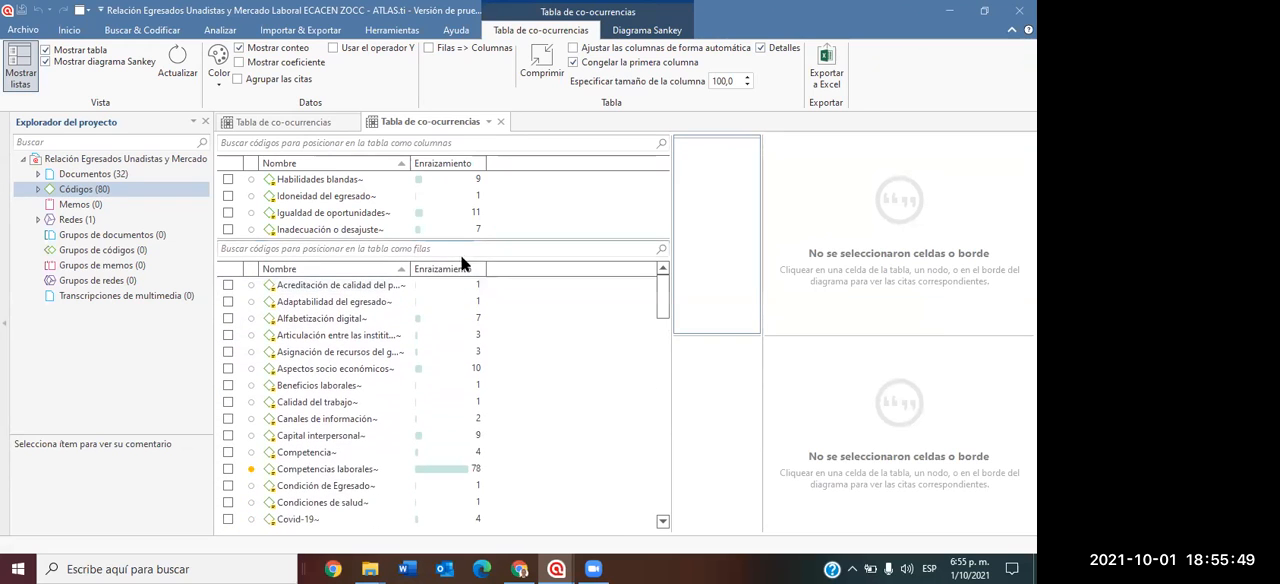
Add "Aspectos socio económicos", "Capital interpersonal" and "Competencia" as row codes of the co-occurrence table.
click(228, 368)
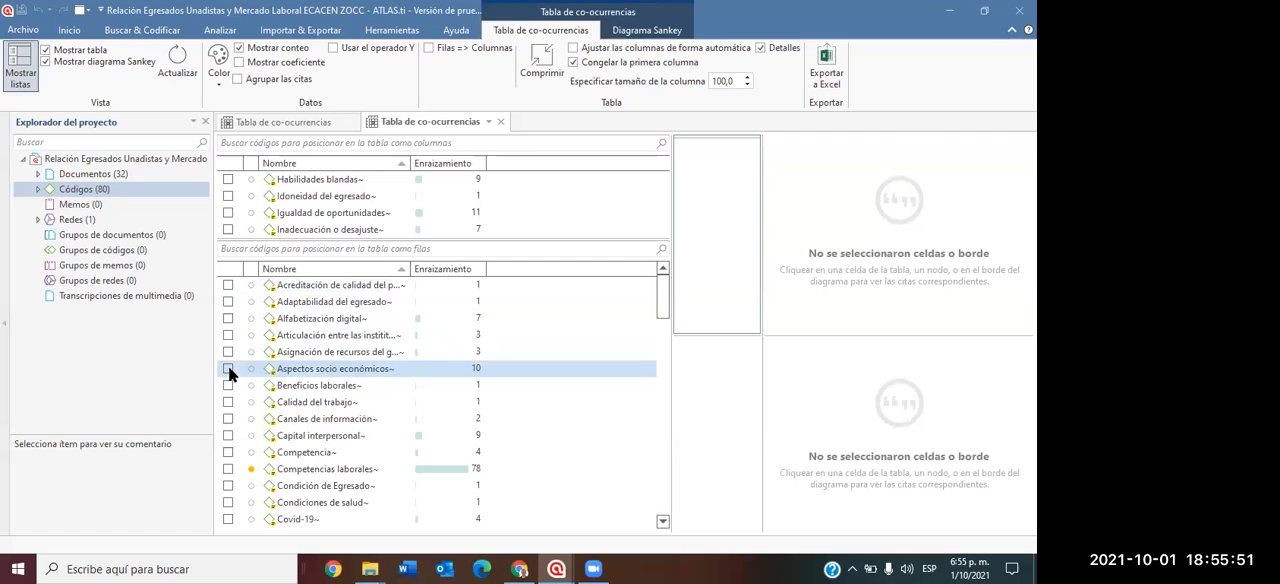
click(228, 436)
scroll(313, 413, down, 1)
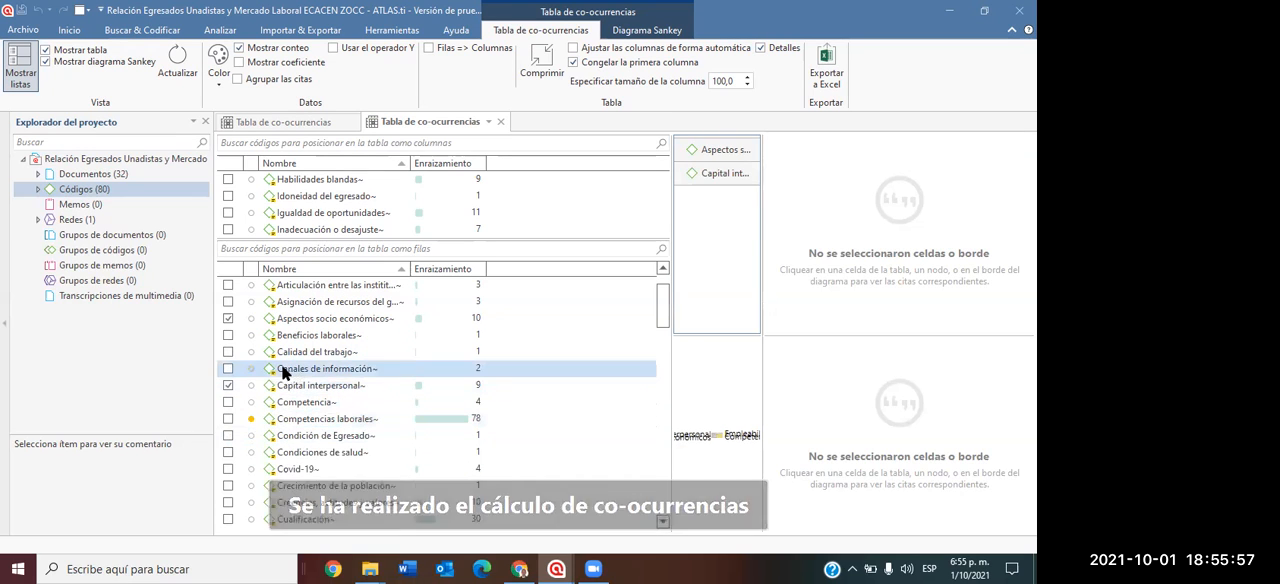
click(228, 402)
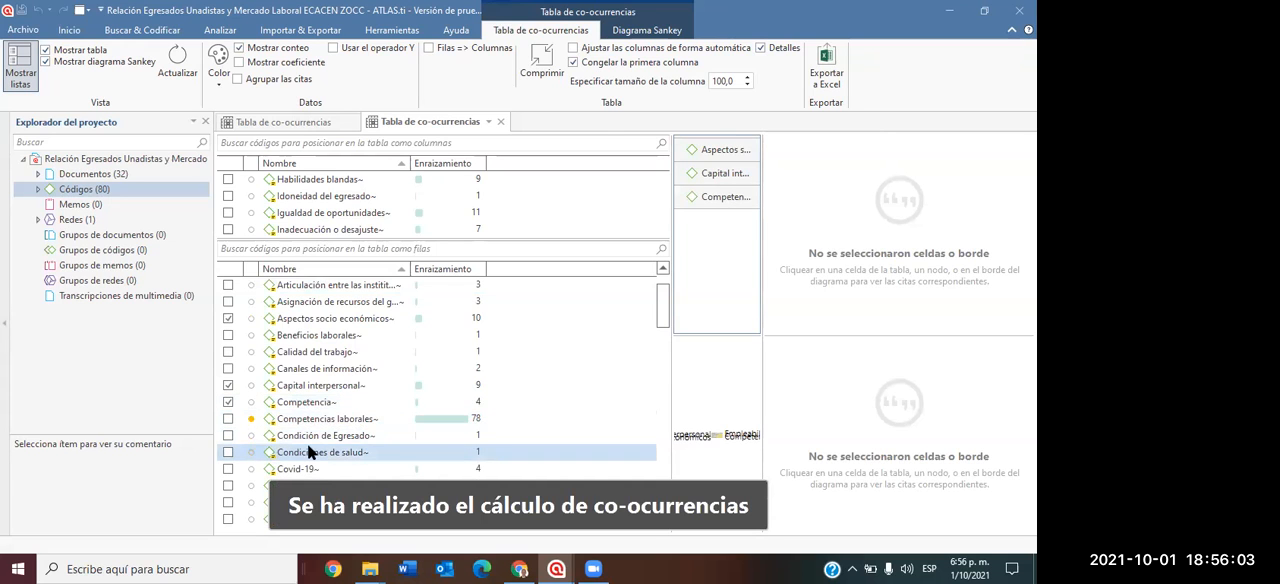
Add "Creencias, actitudes y valores", "Cualificación" and "Desempleo" as row codes of the co-occurrence table.
scroll(309, 438, down, 1)
scroll(310, 433, down, 1)
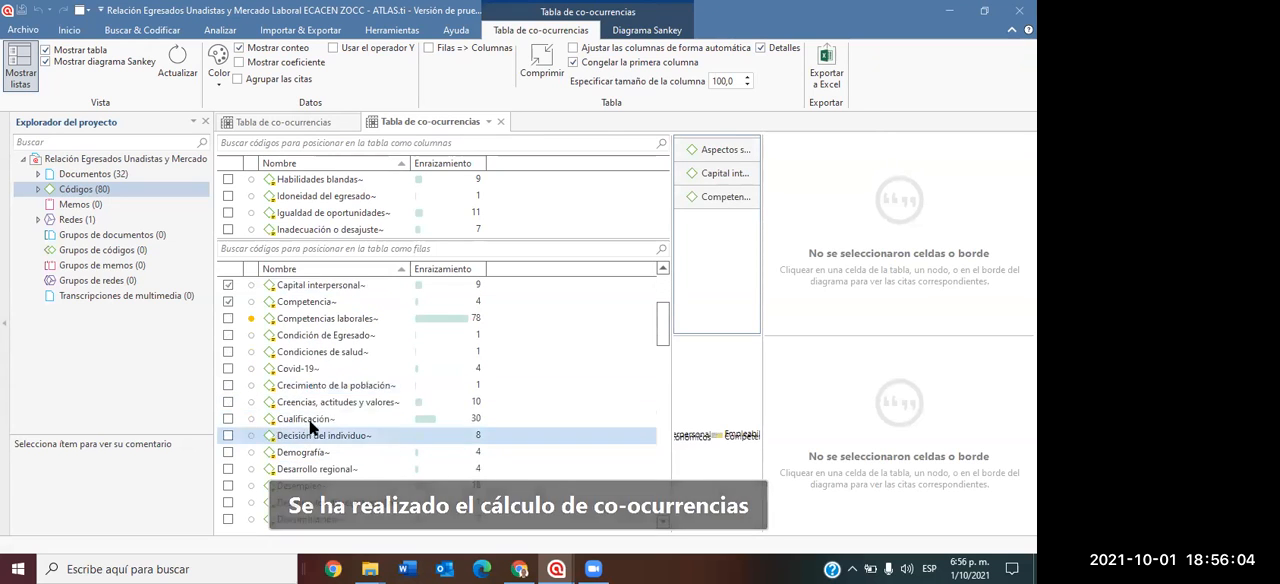
click(229, 402)
click(225, 418)
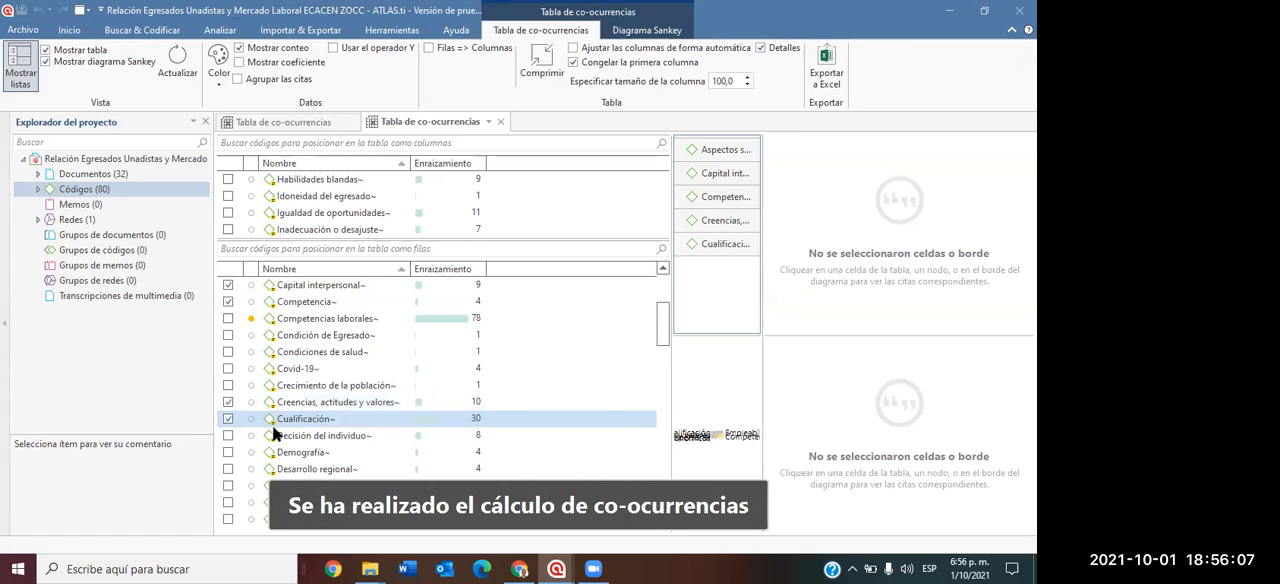
scroll(286, 430, down, 2)
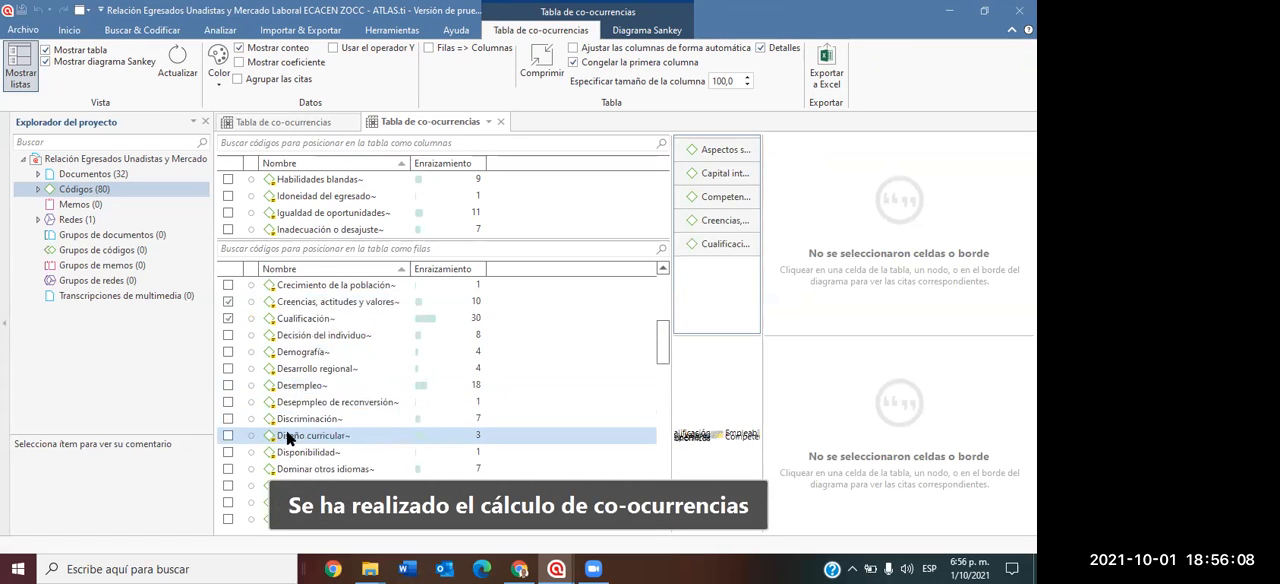
click(228, 385)
Add "Igualdad de oportunidades", "Intermediarios laborales" and "Intervención del estado" as row codes of the co-occurrence table.
scroll(270, 420, down, 1)
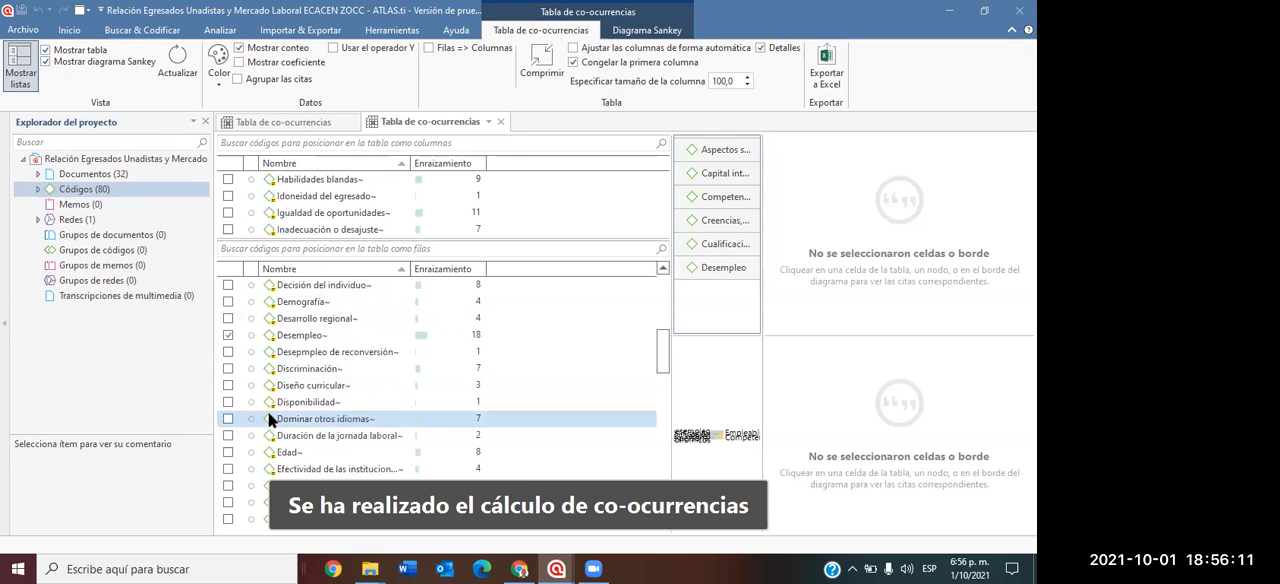
scroll(270, 420, down, 1)
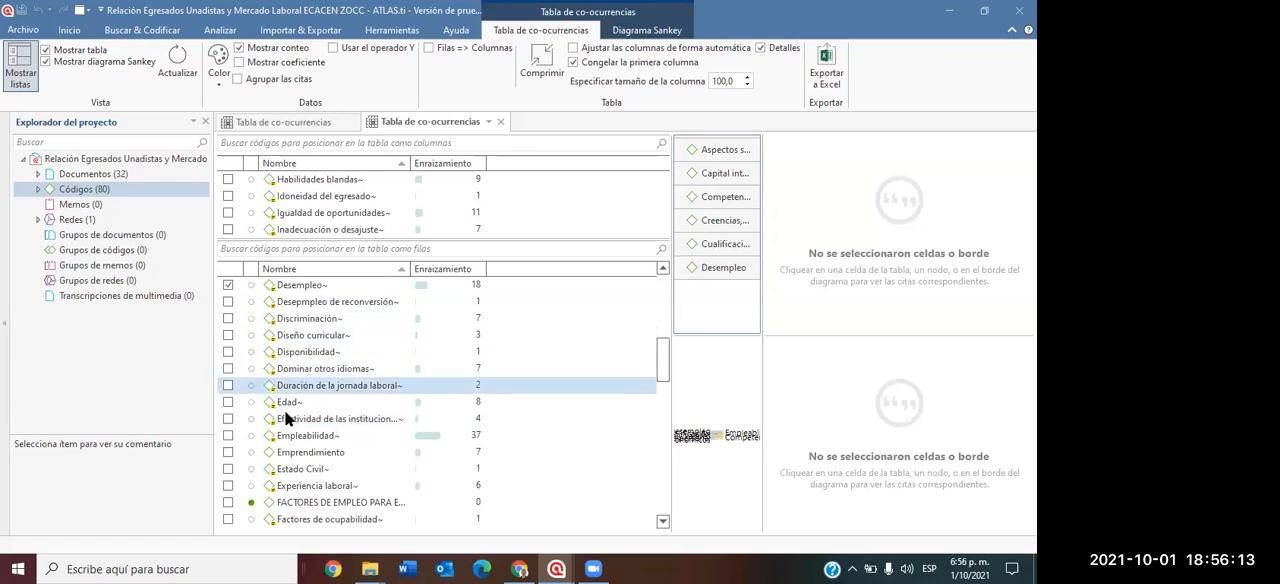
scroll(310, 435, down, 2)
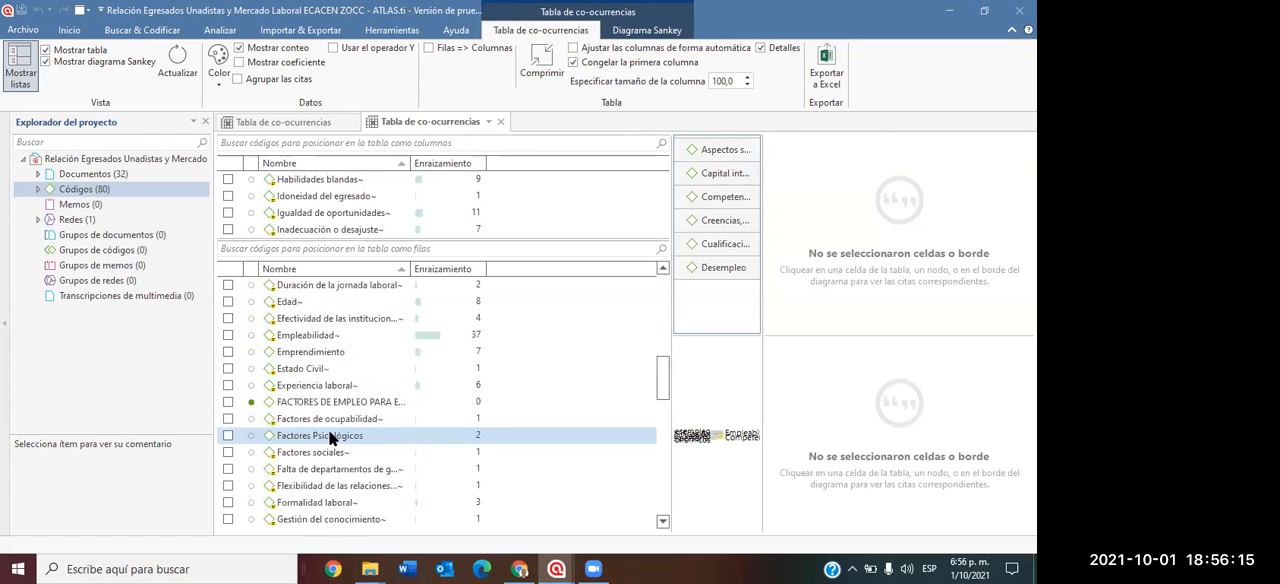
scroll(333, 438, down, 1)
scroll(347, 436, down, 1)
scroll(366, 452, down, 1)
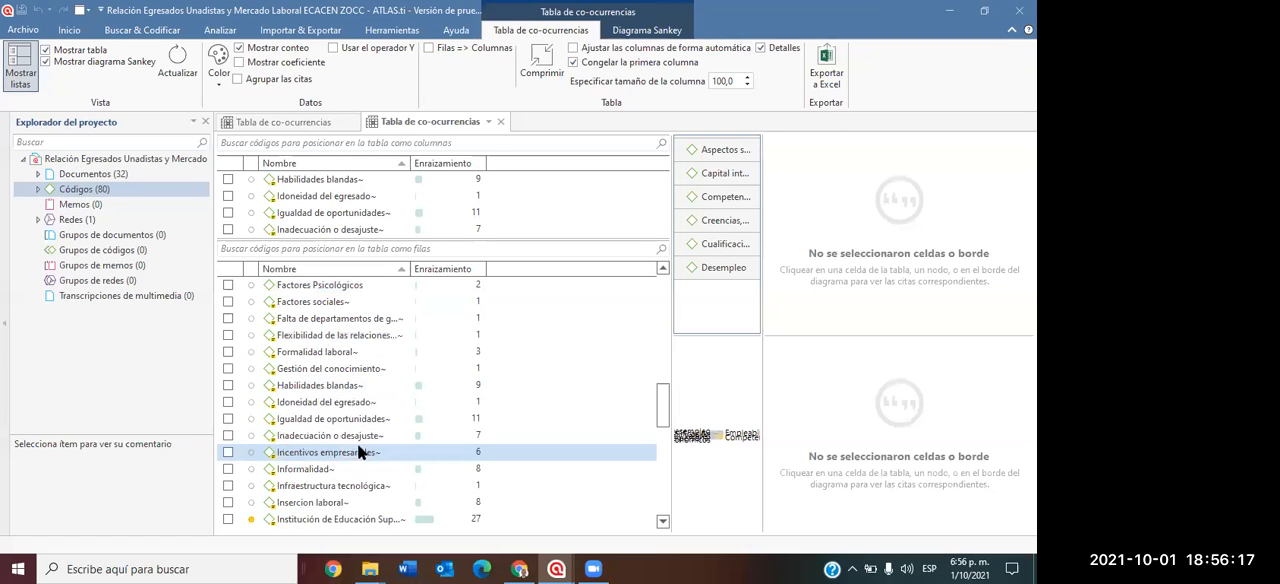
click(228, 419)
scroll(370, 430, down, 2)
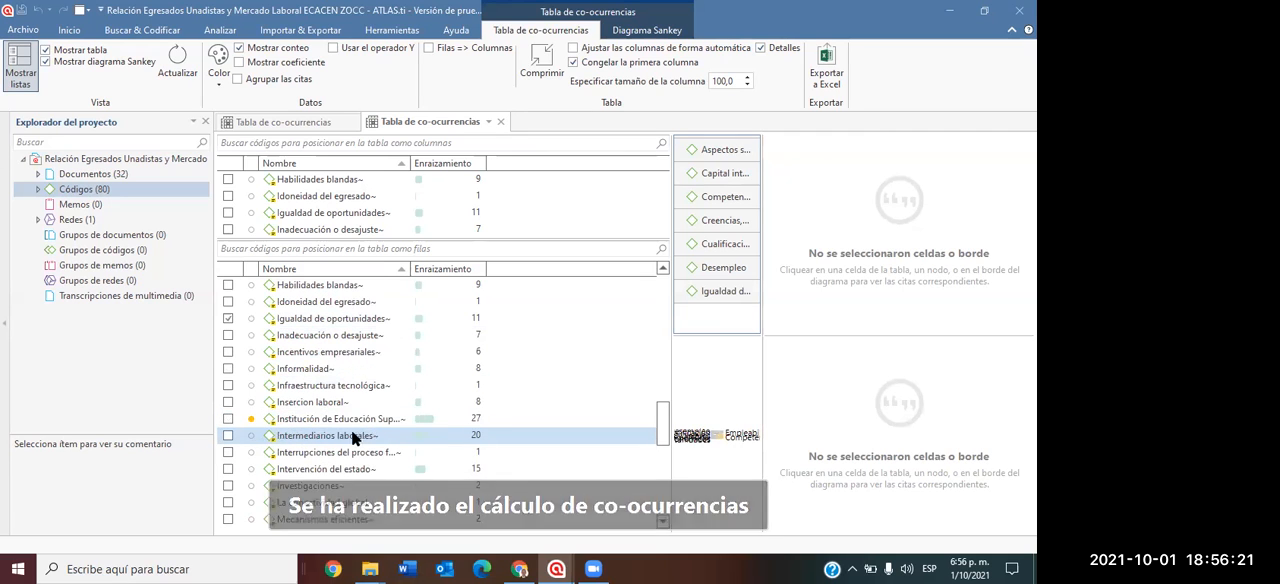
click(228, 436)
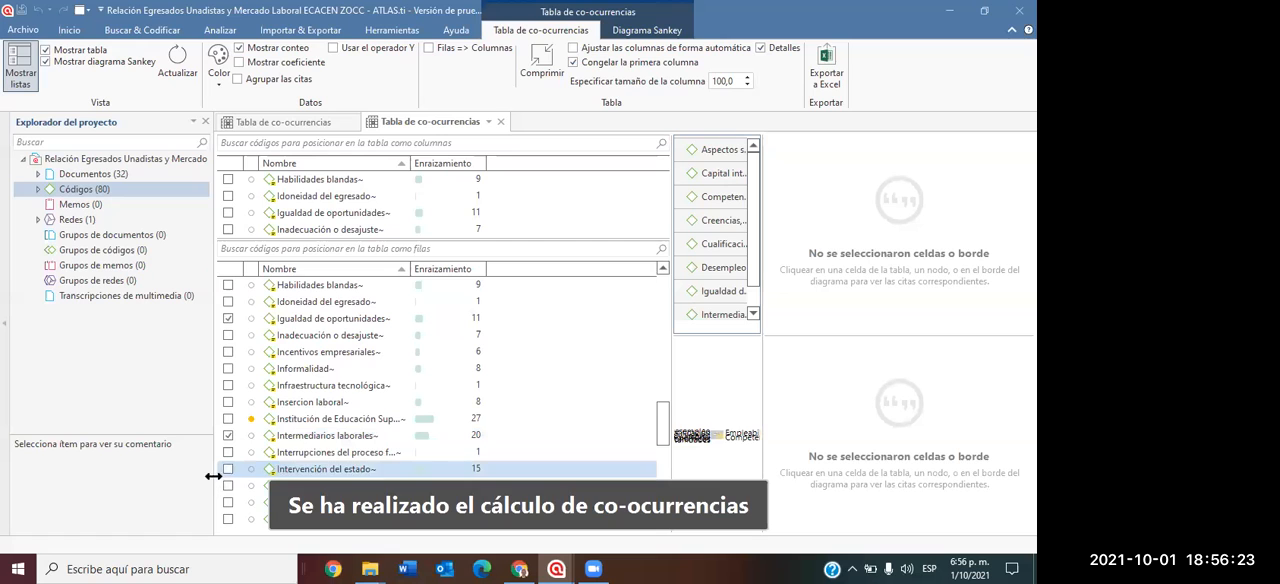
Remove "Cualificación" from the row codes of the co-occurrence table.
scroll(330, 410, up, 3)
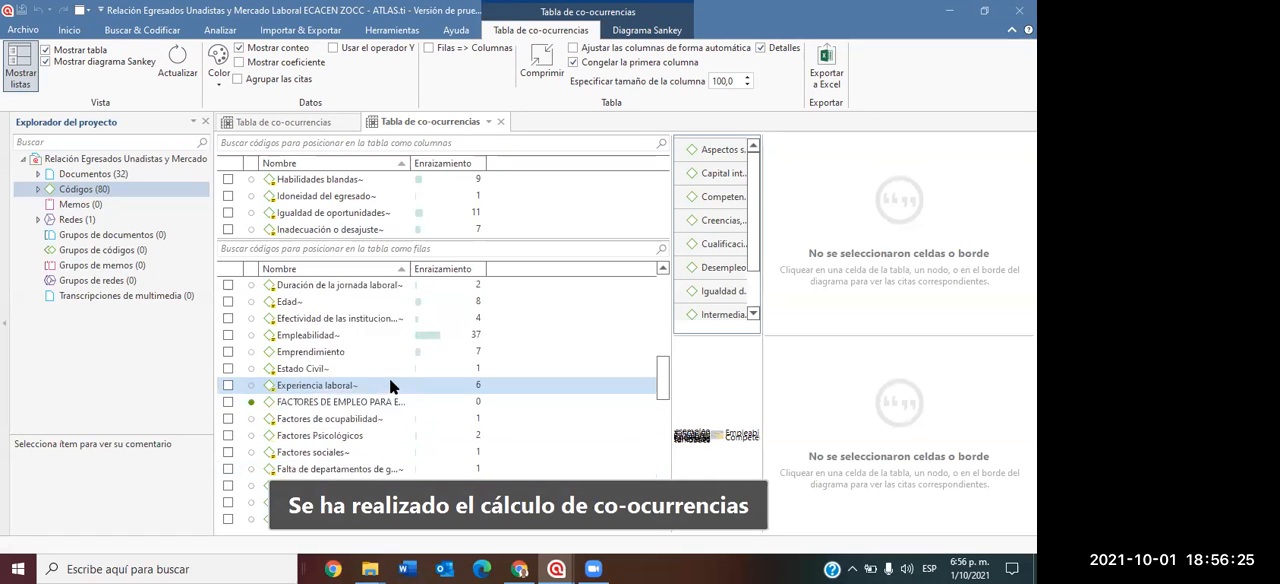
scroll(400, 375, up, 4)
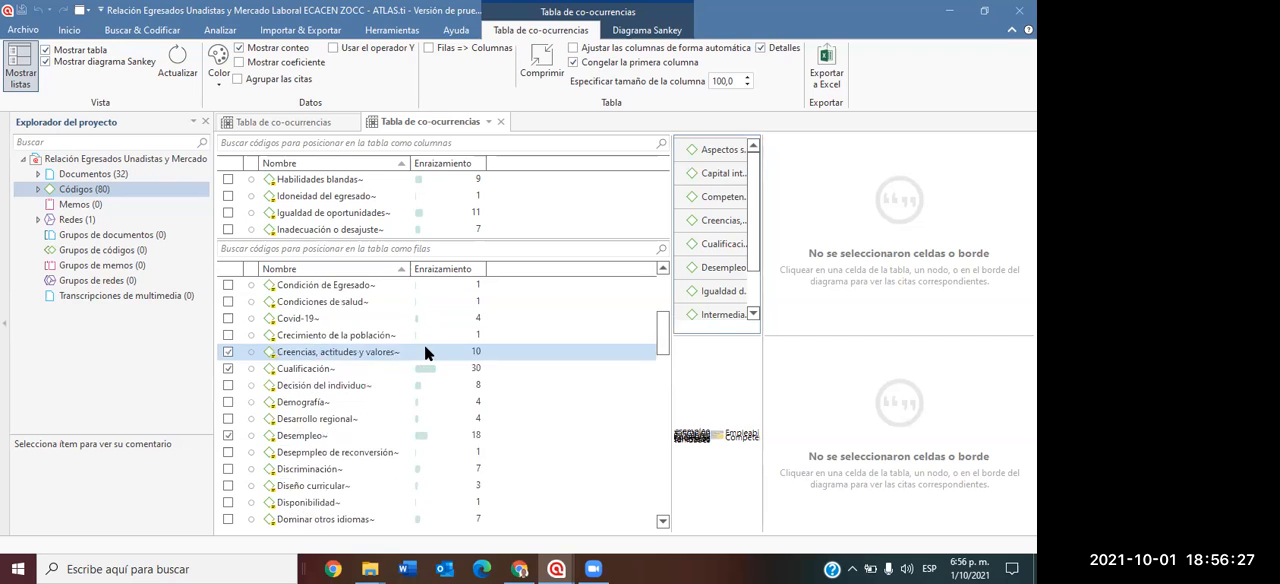
click(229, 368)
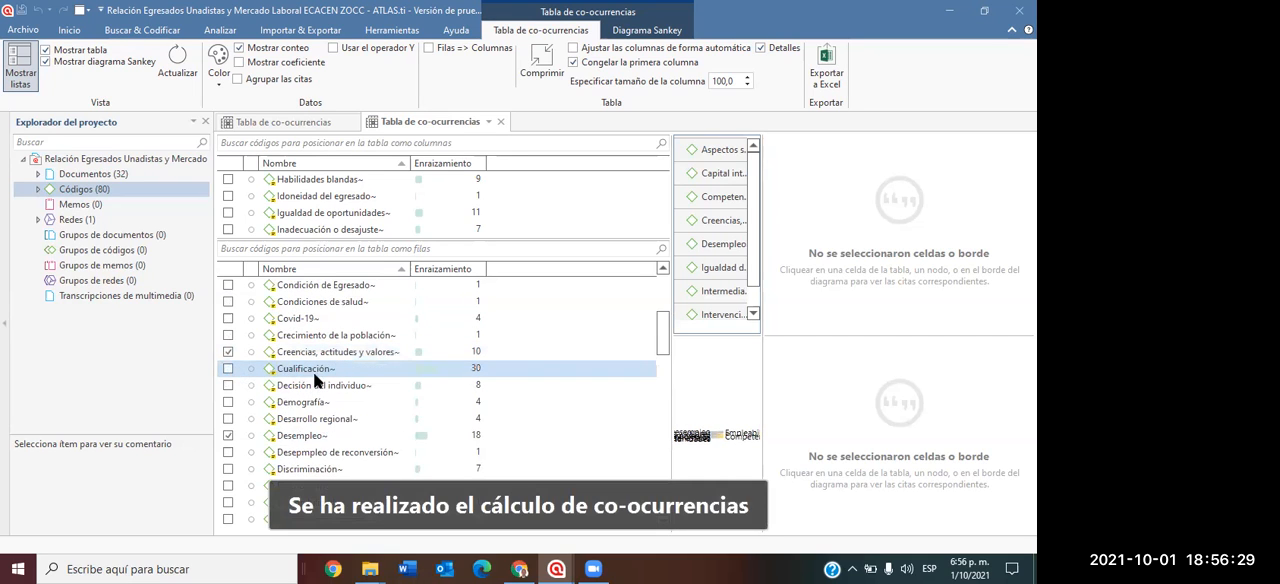
Narrow the project explorer, code lists and quotation details, and shorten the table so the Sankey diagram gets most of the space.
drag(212, 287, 139, 292)
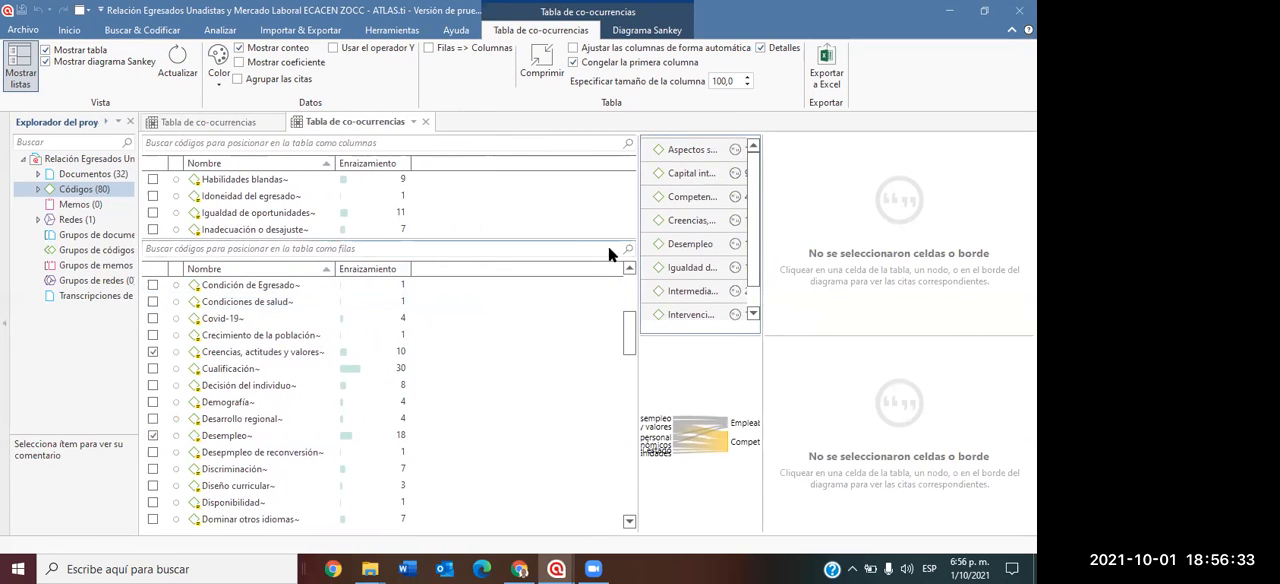
drag(634, 260, 397, 309)
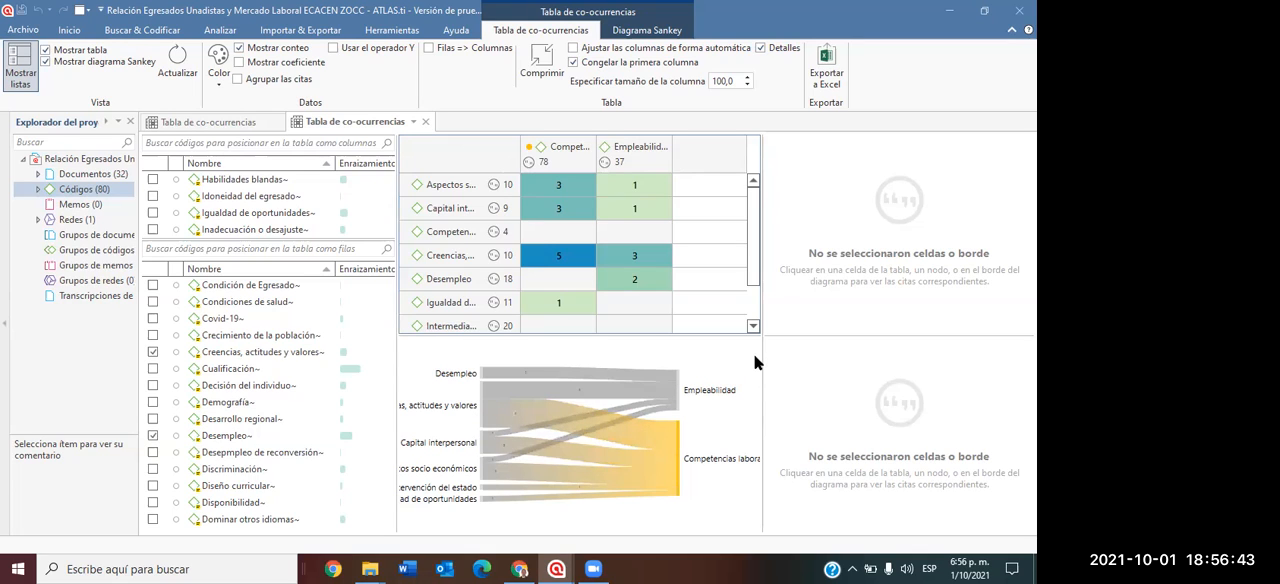
drag(764, 355, 914, 358)
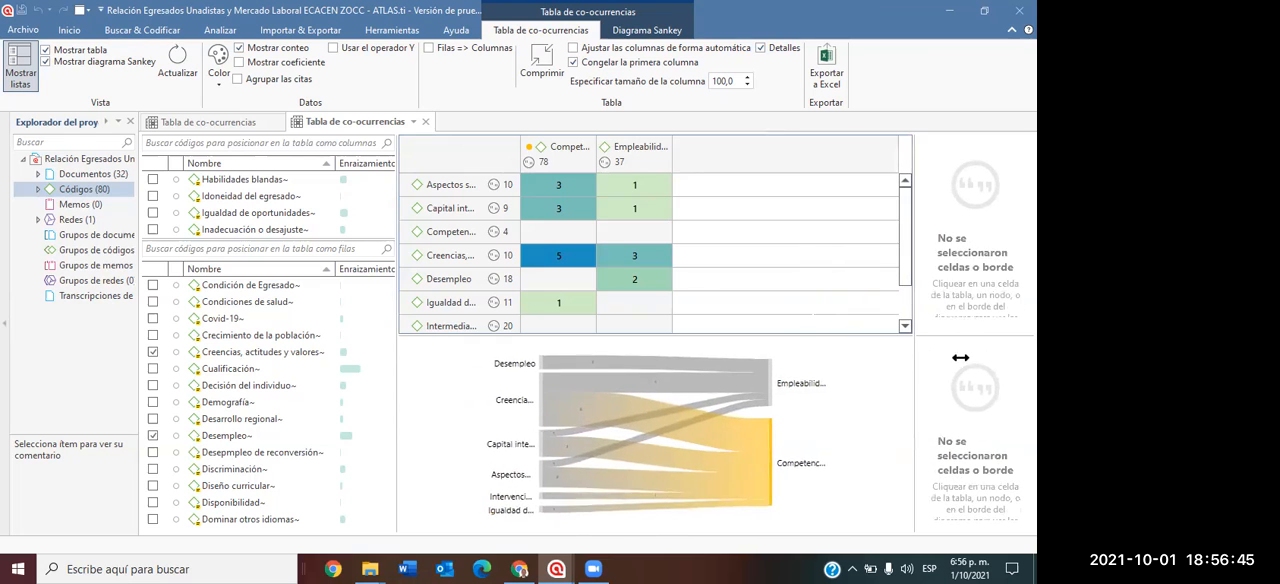
drag(856, 334, 852, 181)
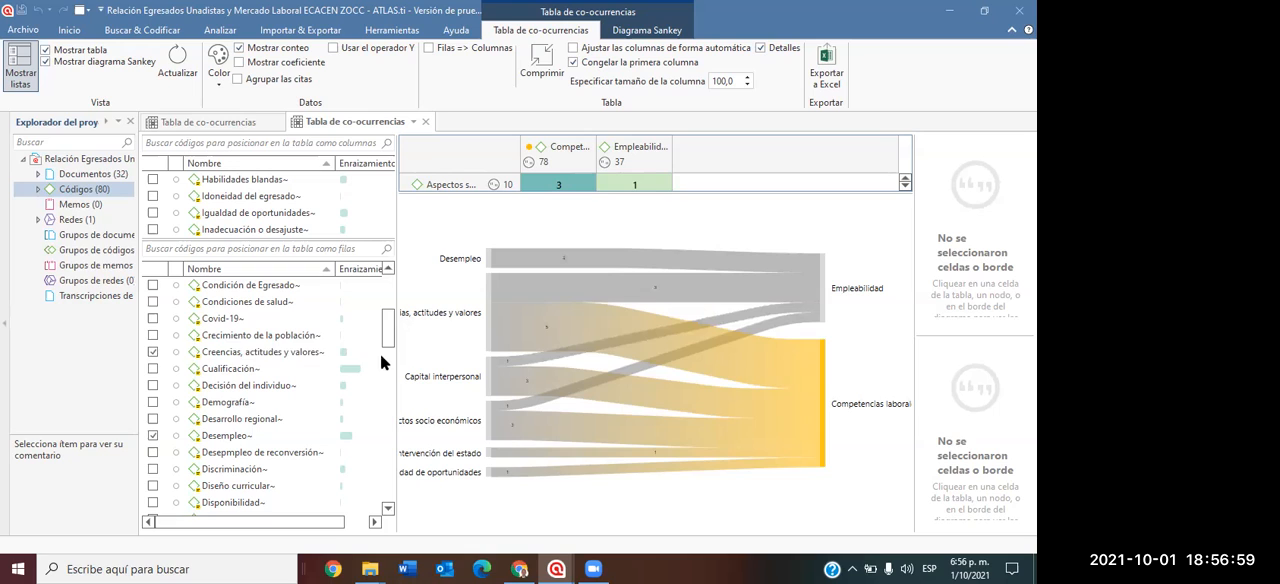
drag(392, 290, 317, 322)
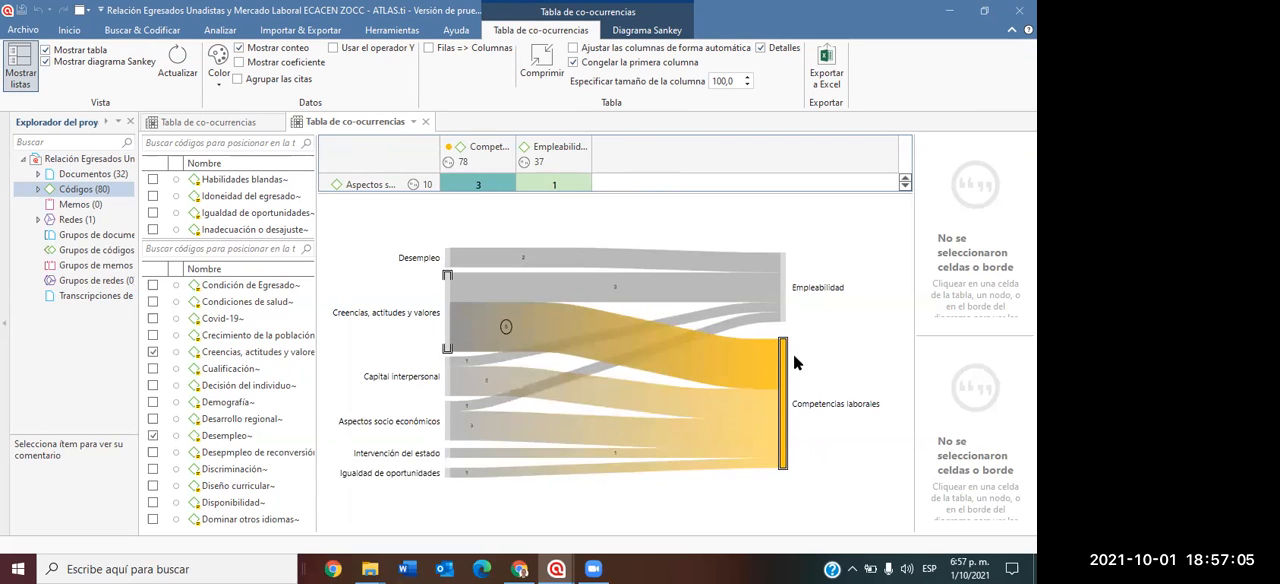
Examine the Sankey links from the row codes to "Competencias laborales" and "Empleabilidad", including that of "Creencias, actitudes y valores".
mouse_move(790, 400)
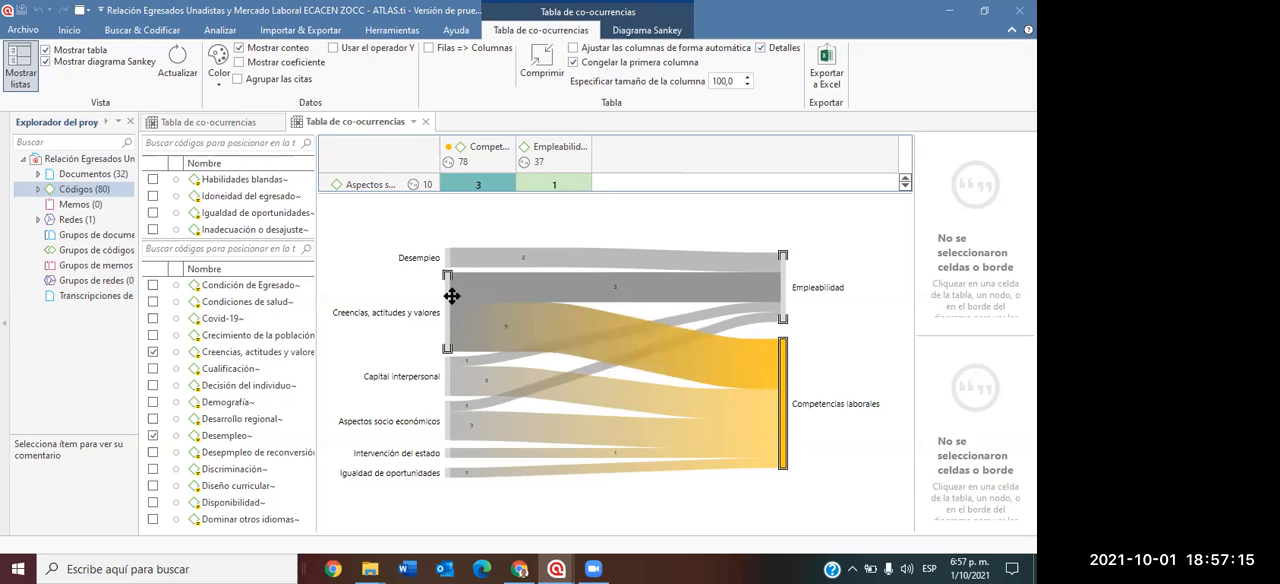
mouse_move(560, 379)
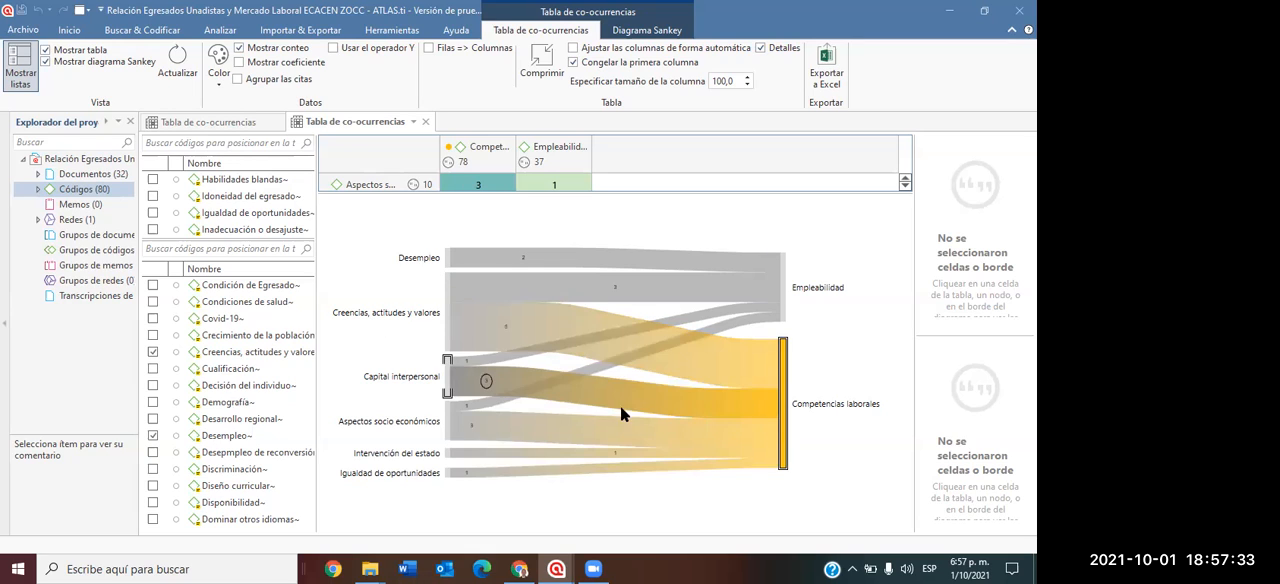
mouse_move(458, 391)
mouse_move(450, 421)
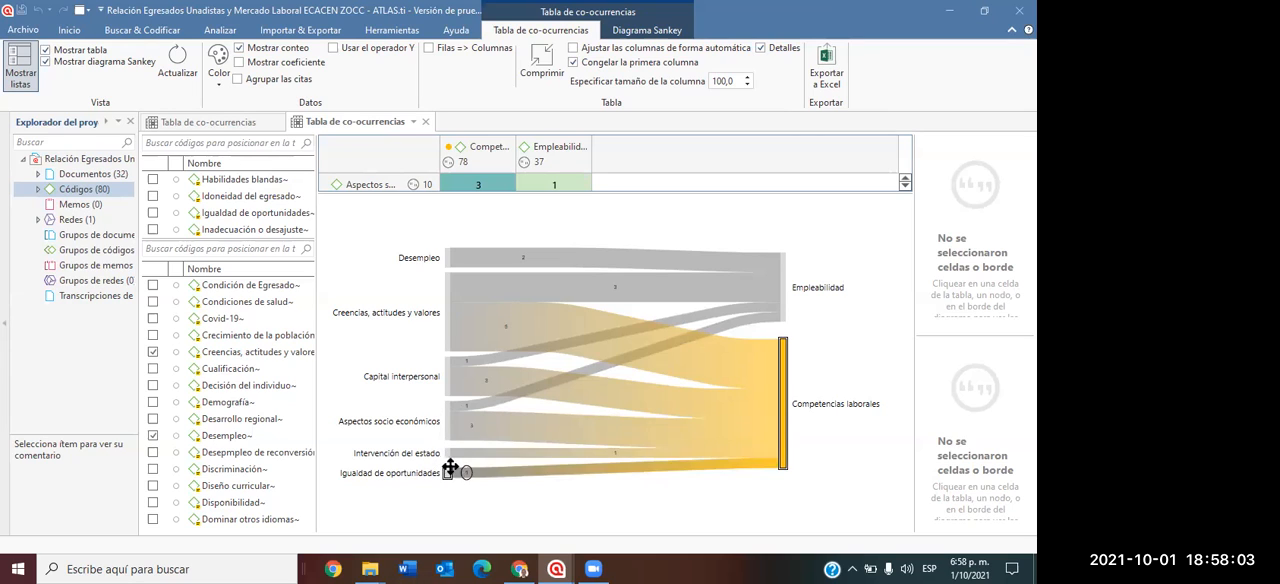
mouse_move(491, 472)
mouse_move(433, 291)
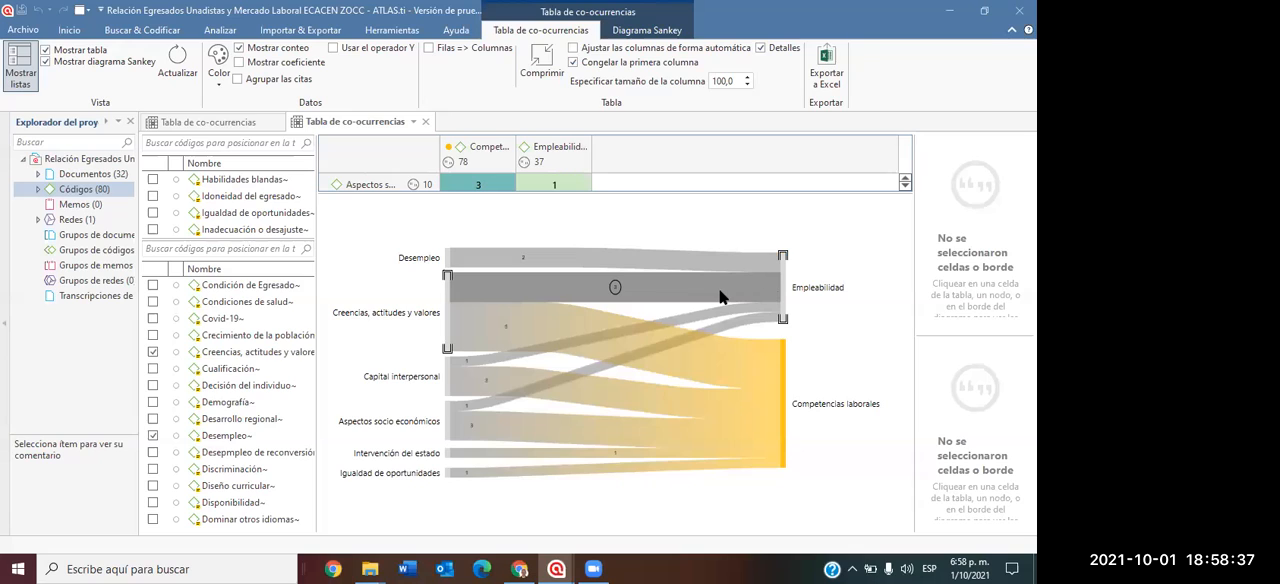
mouse_move(721, 297)
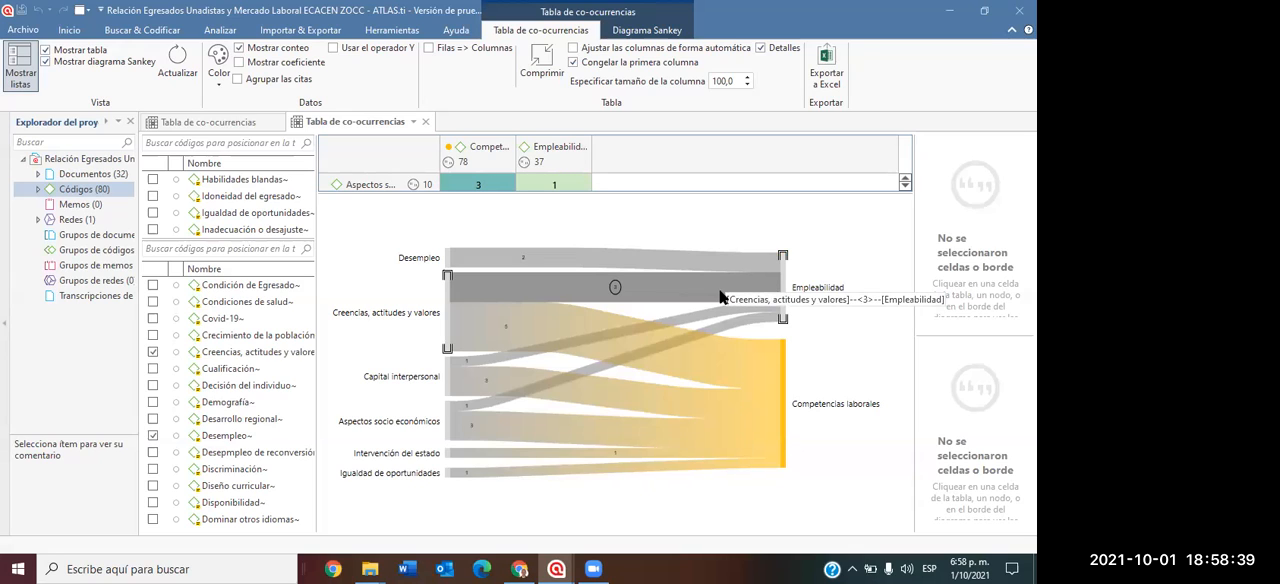
mouse_move(542, 296)
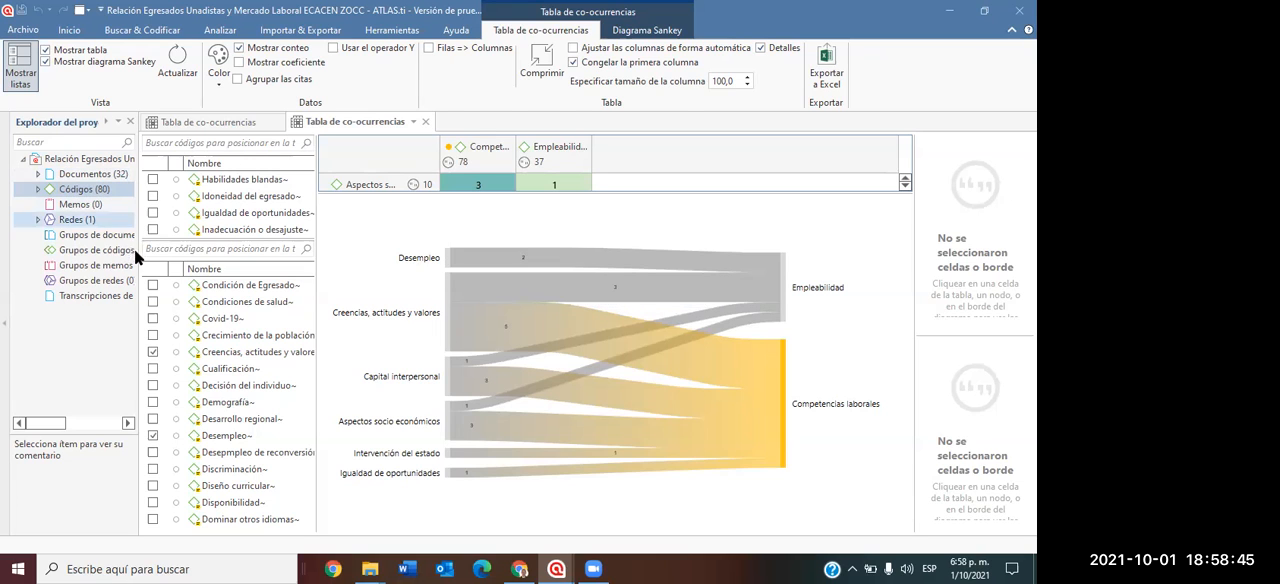
Widen the project explorer, expand the project's codes and open the comment of the code "Creencias, actitudes y valores".
drag(138, 250, 294, 250)
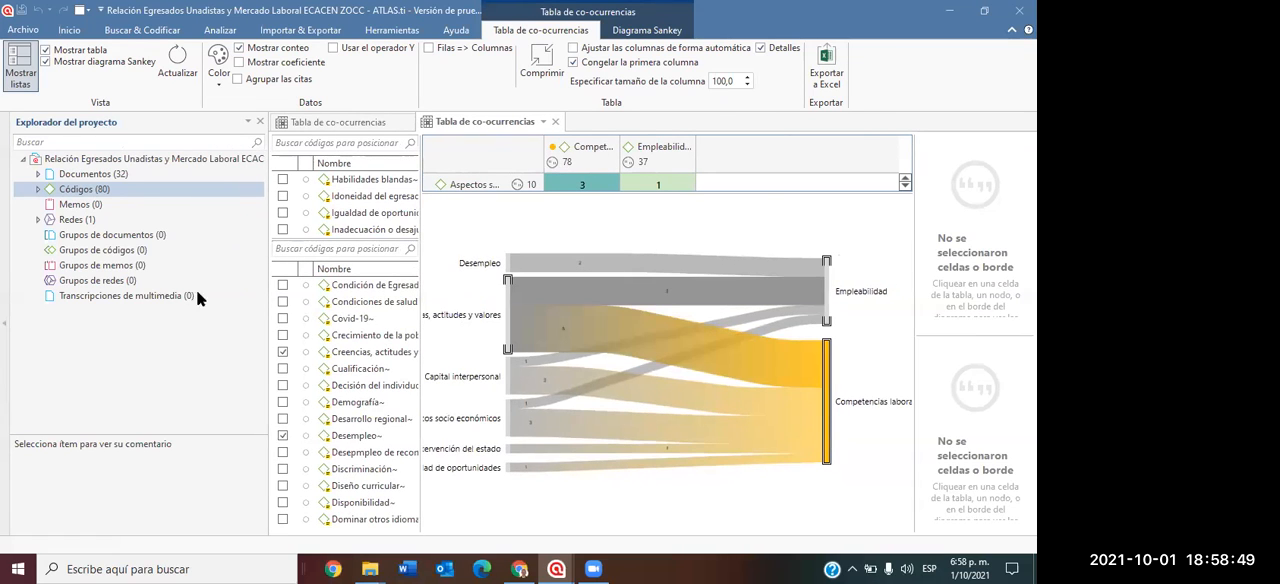
click(36, 189)
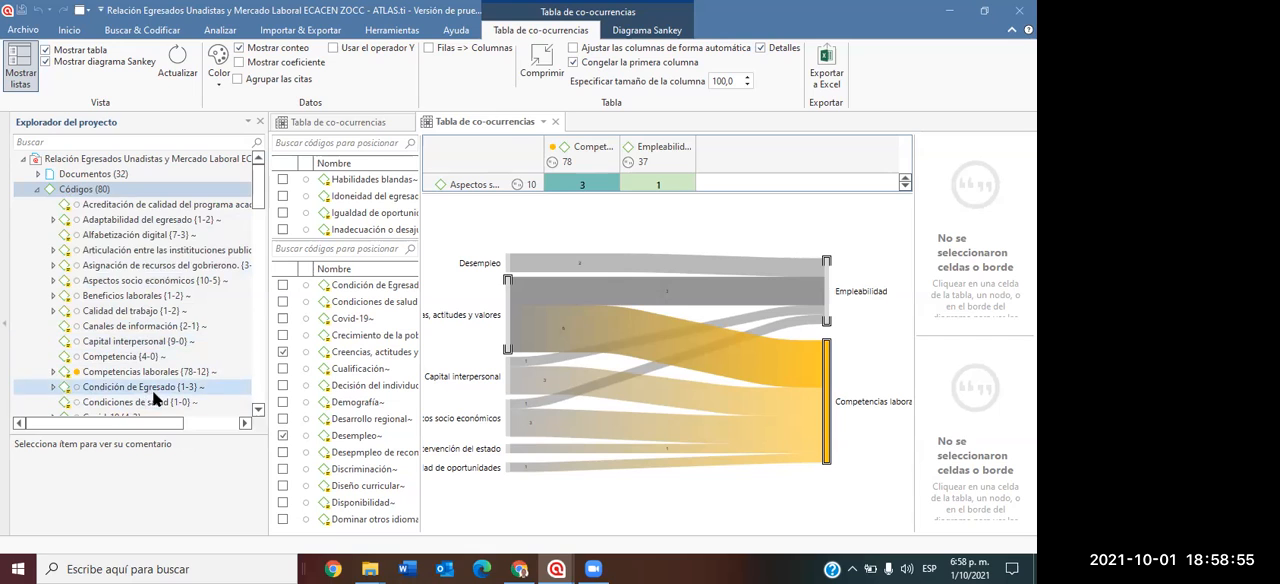
scroll(152, 390, down, 1)
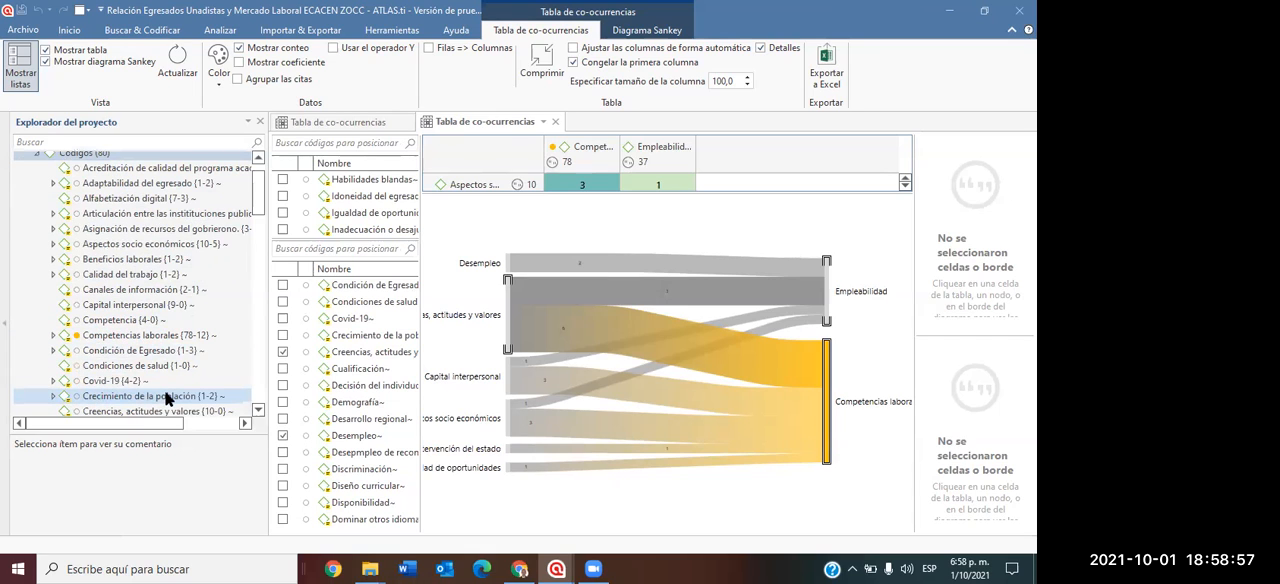
scroll(165, 396, down, 1)
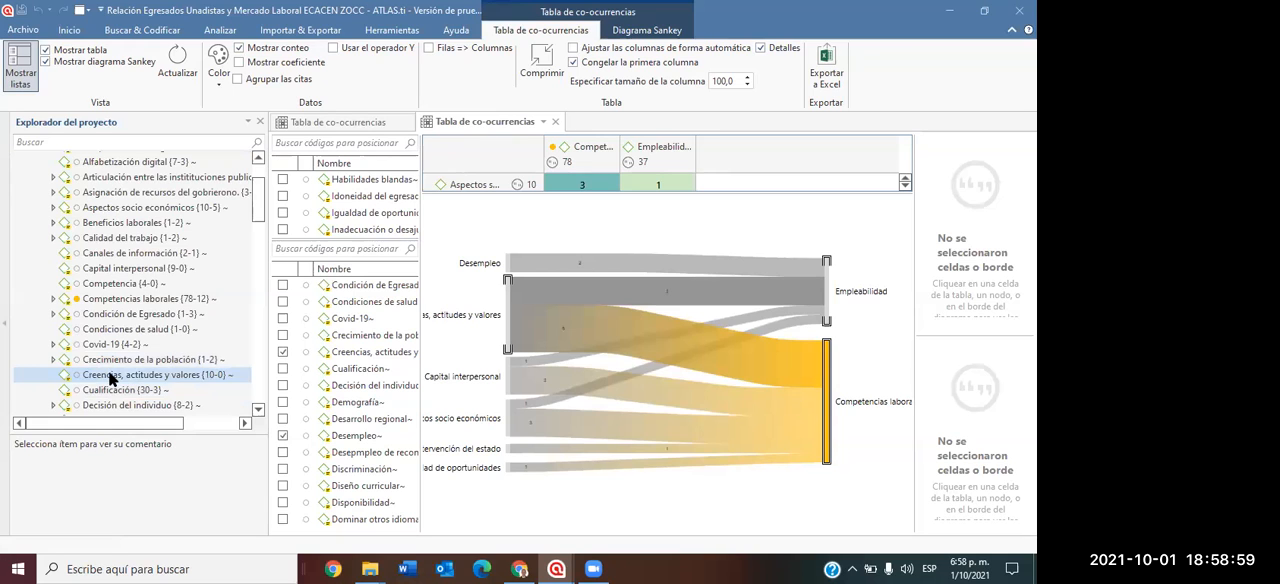
click(112, 378)
right_click(112, 378)
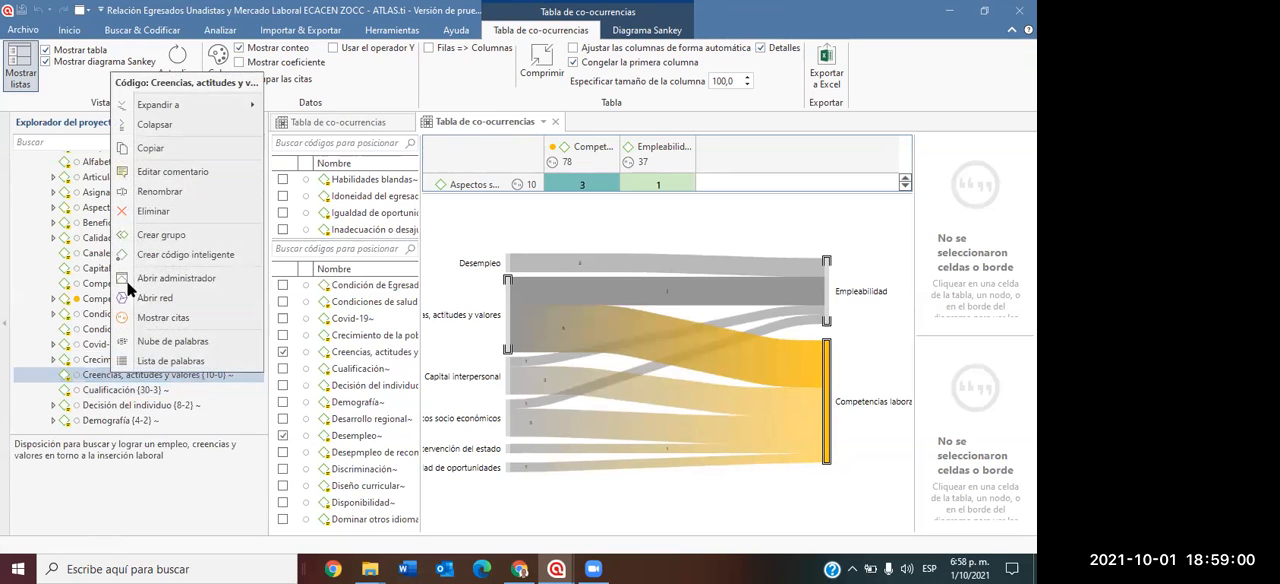
click(178, 171)
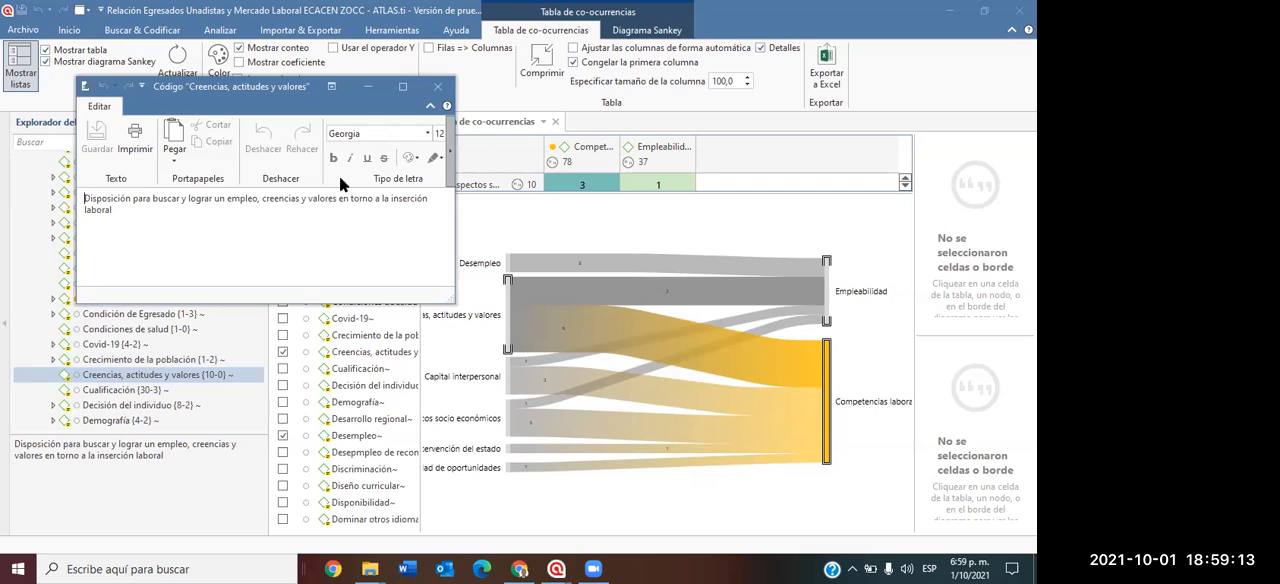
Close the comment of "Creencias, actitudes y valores" and read the comment of the code "Competencias laborales".
click(436, 87)
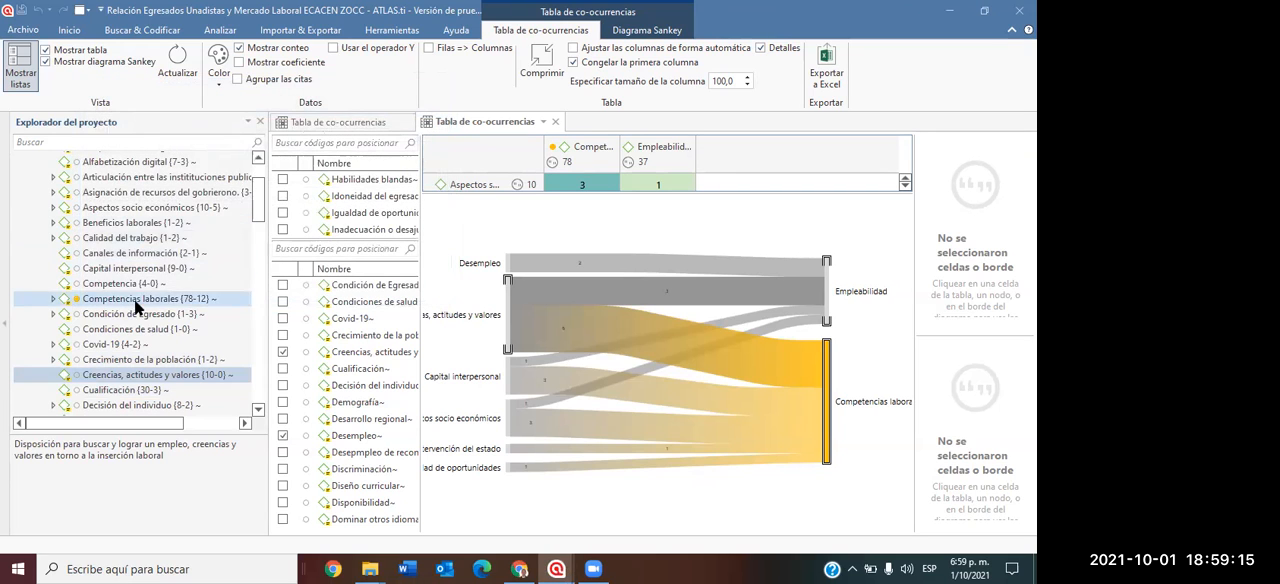
right_click(96, 297)
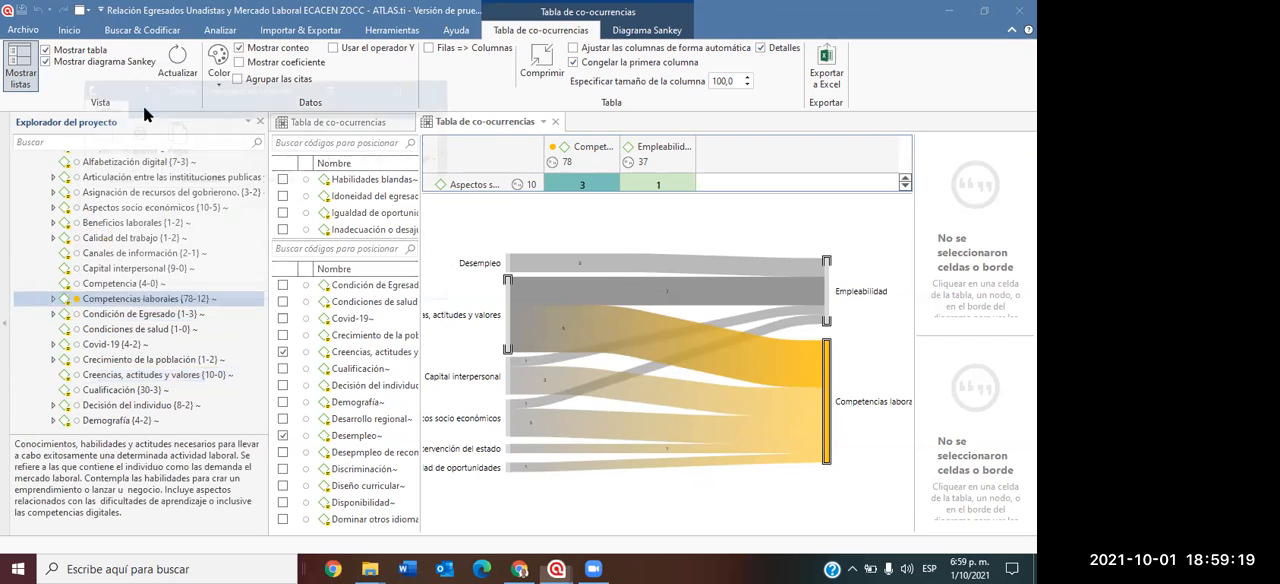
click(143, 100)
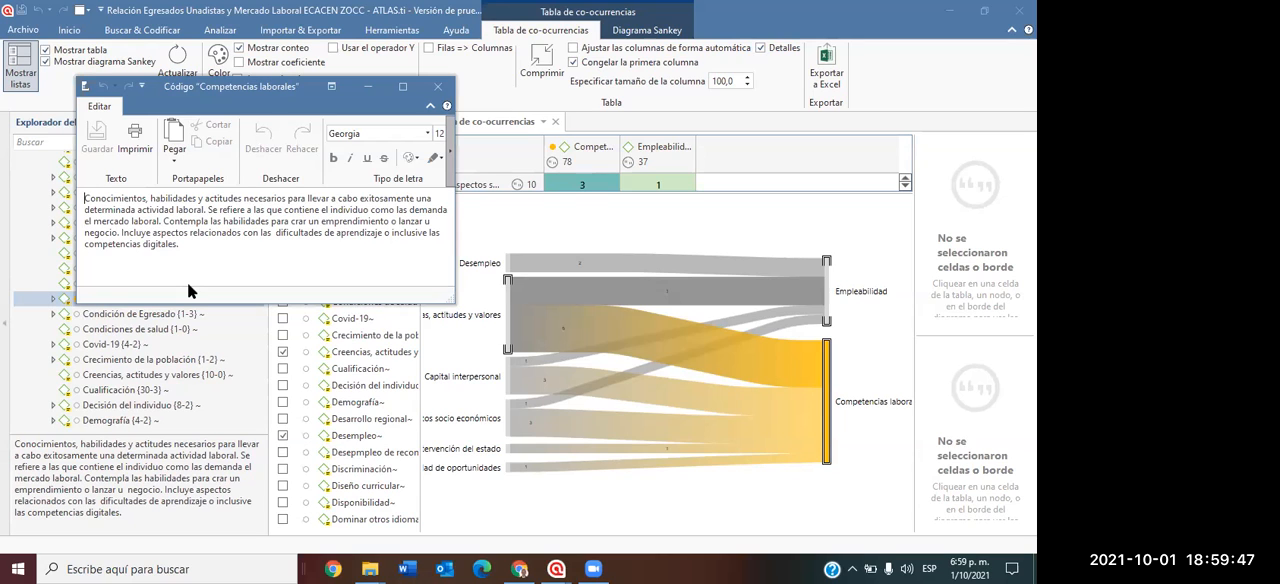
click(438, 90)
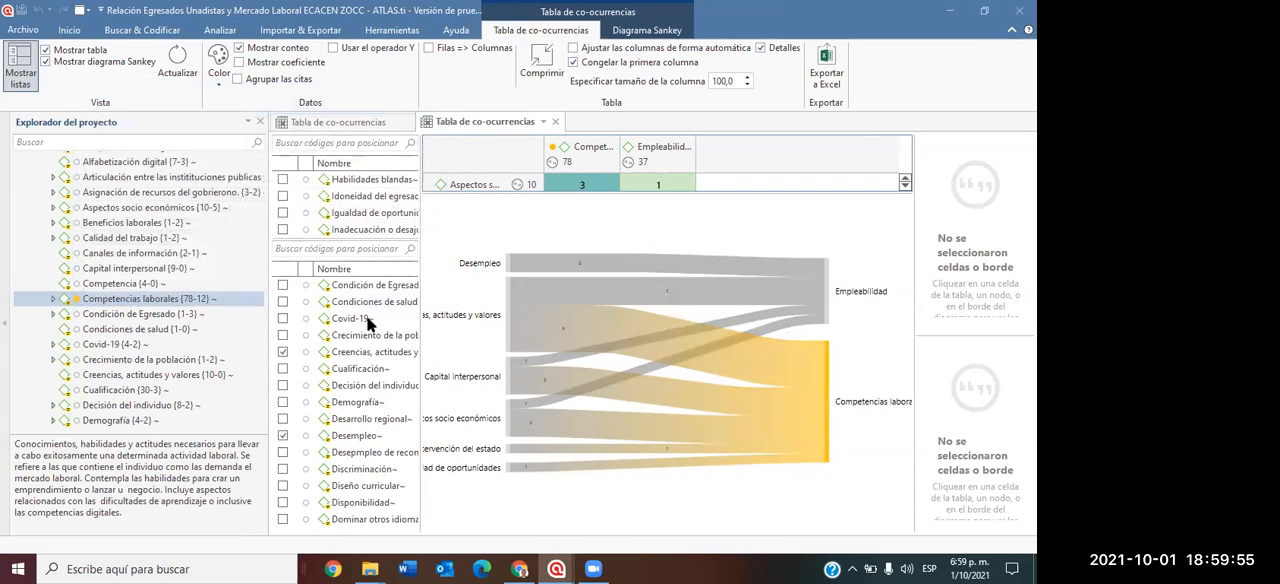
Narrow the project explorer, enlarge the co-occurrence table to fit all its row codes, and widen the code lists to include the Enraizamiento column.
drag(266, 329, 148, 350)
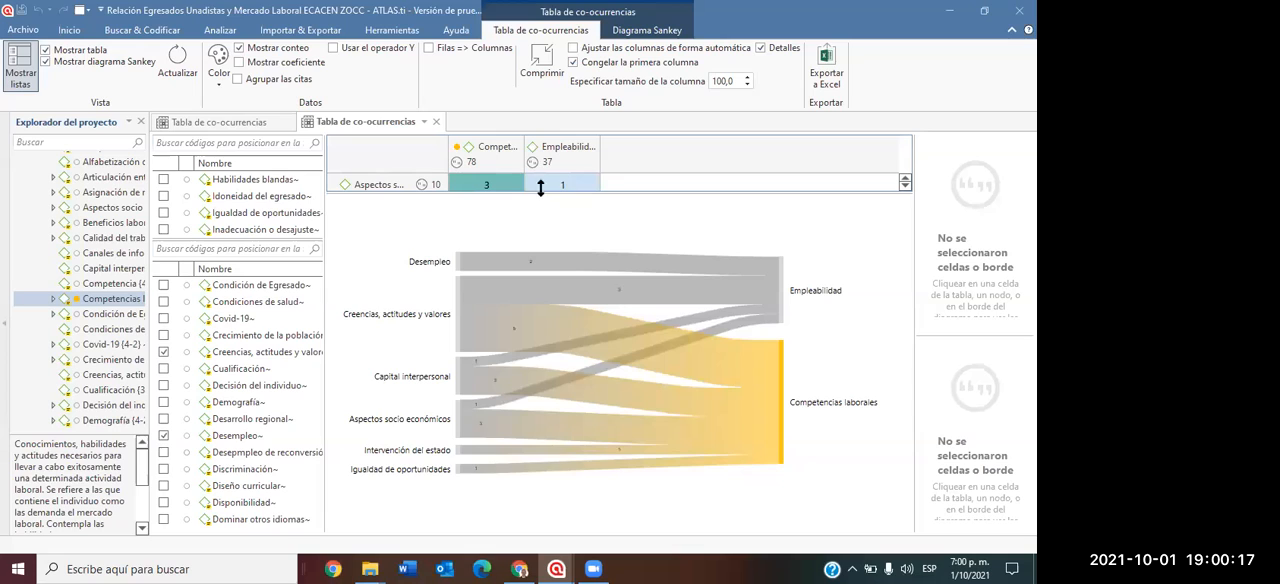
drag(322, 232, 403, 235)
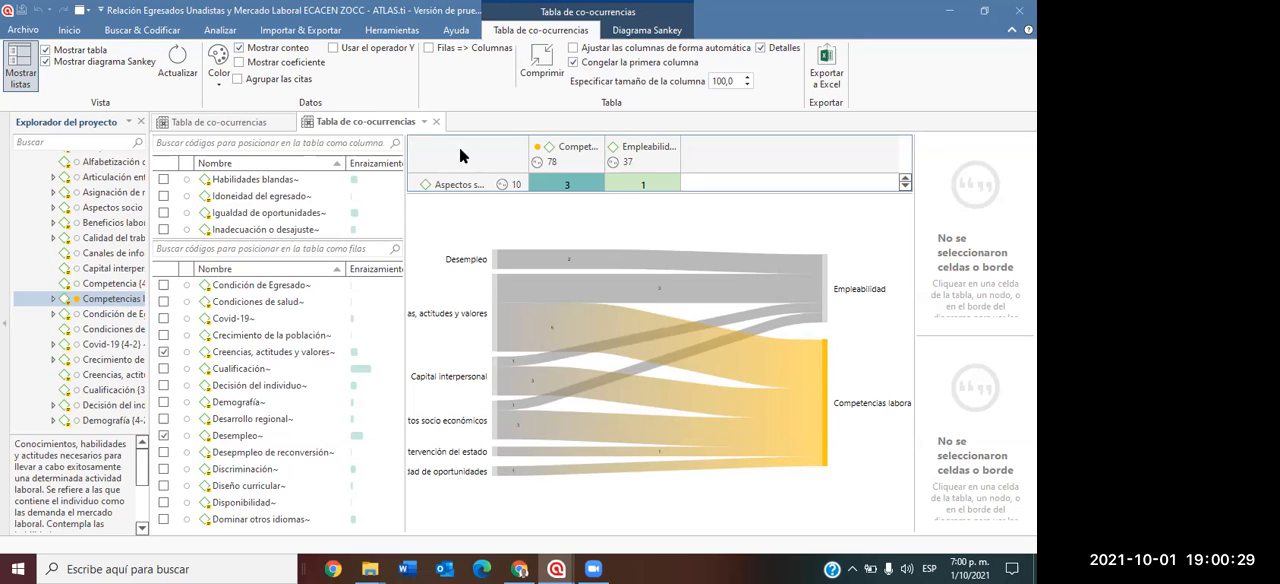
drag(485, 193, 475, 330)
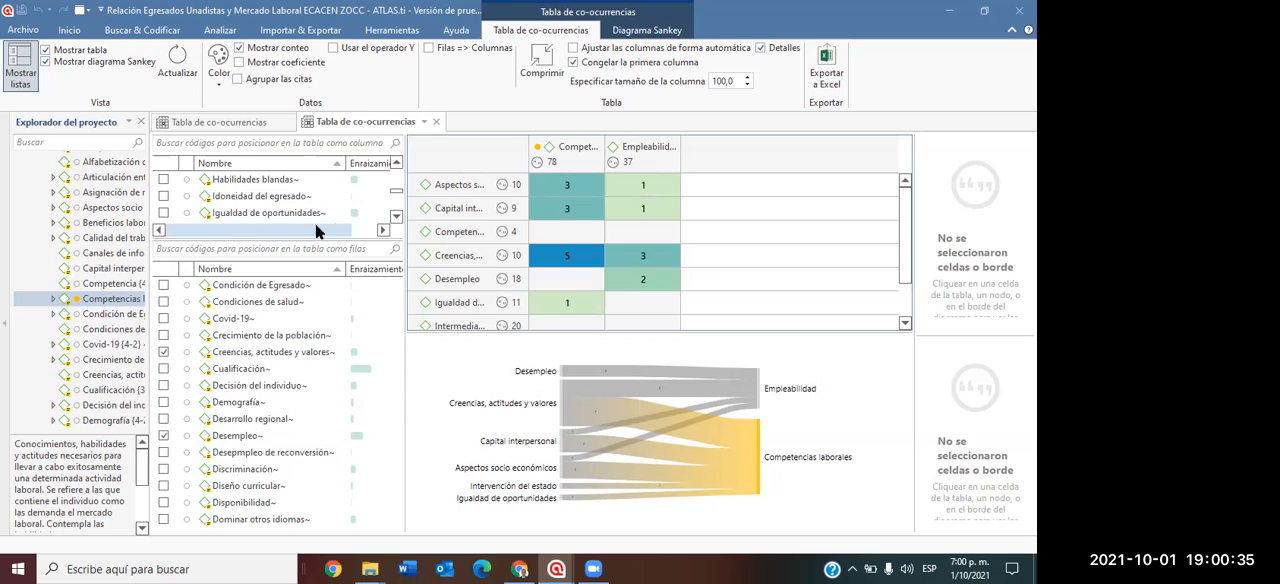
drag(405, 240, 333, 247)
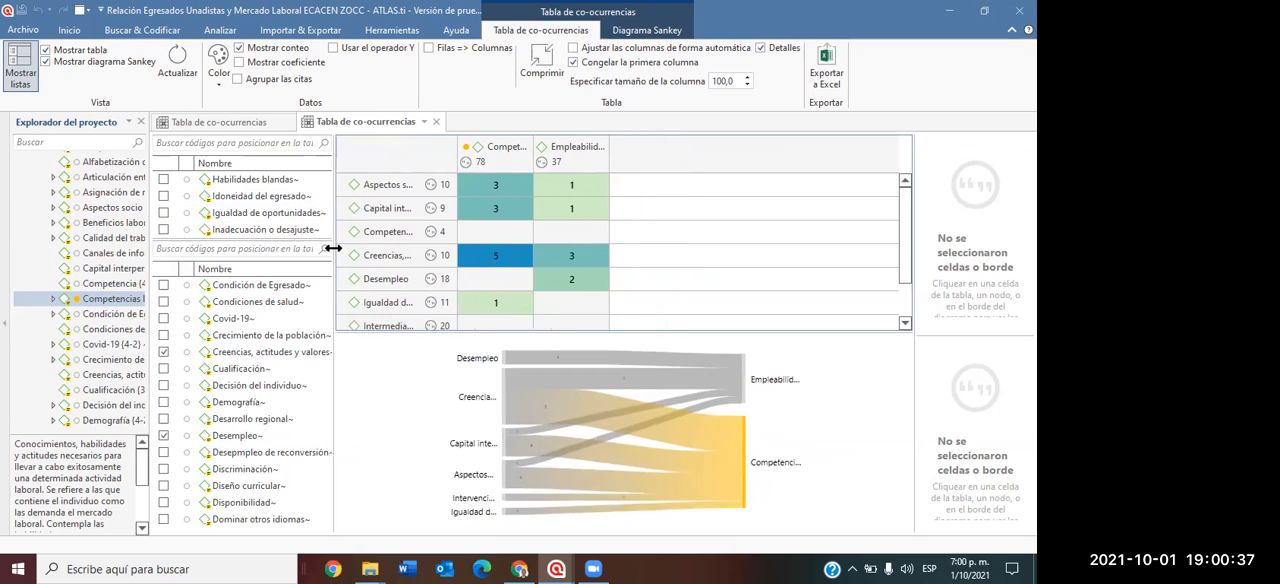
drag(572, 331, 588, 408)
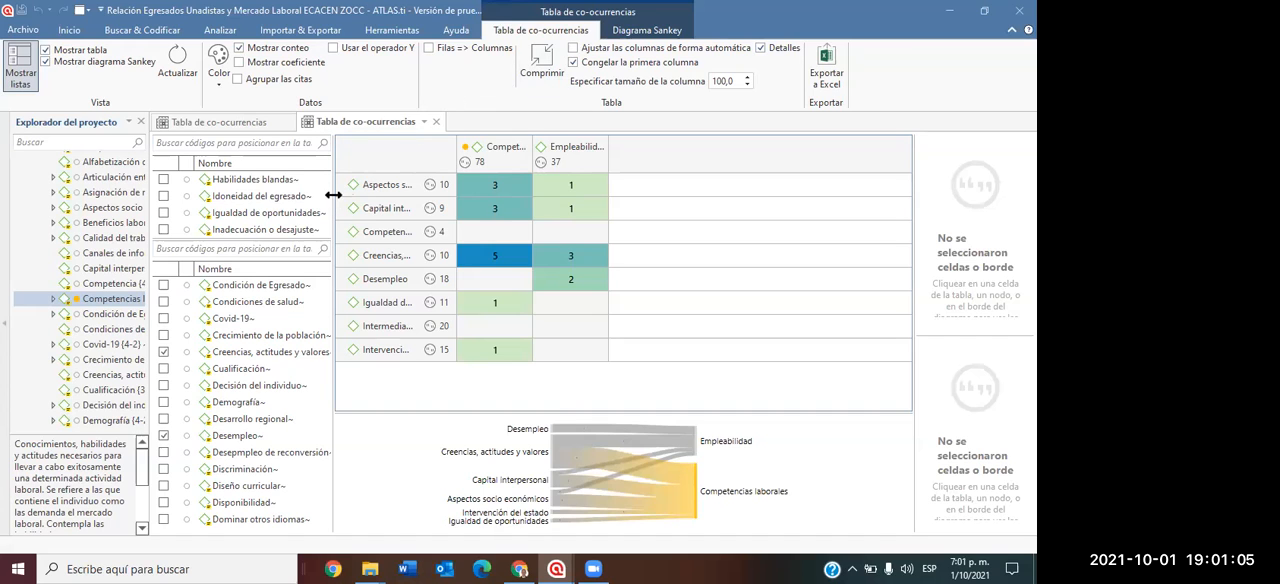
drag(401, 195, 506, 198)
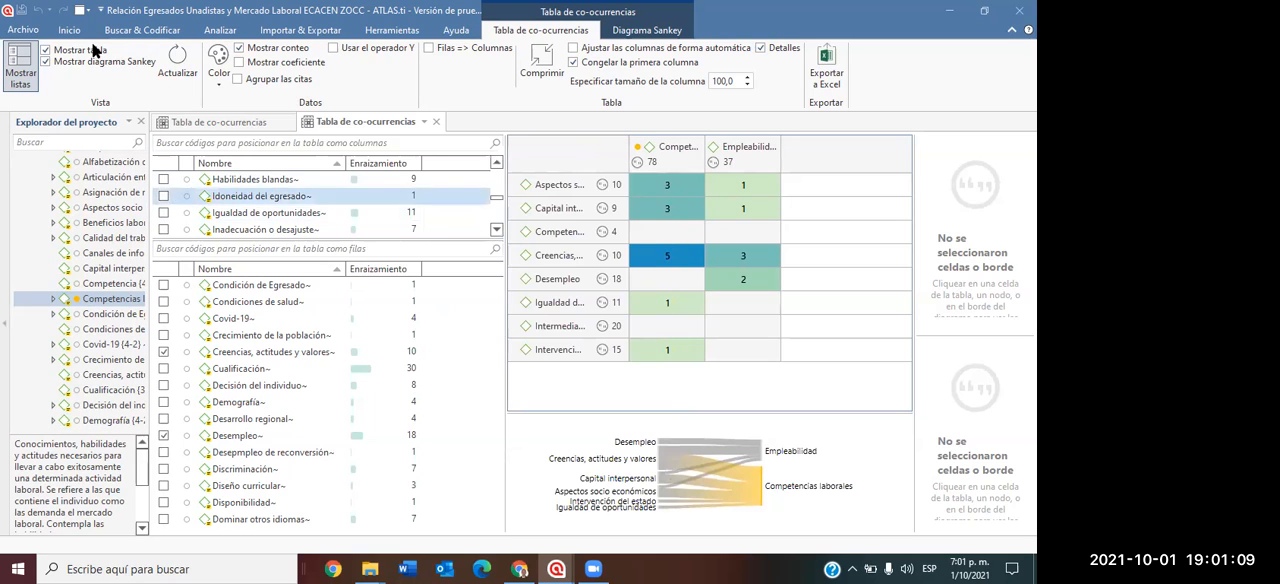
Close both co-occurrence tables and widen the project explorer.
click(65, 31)
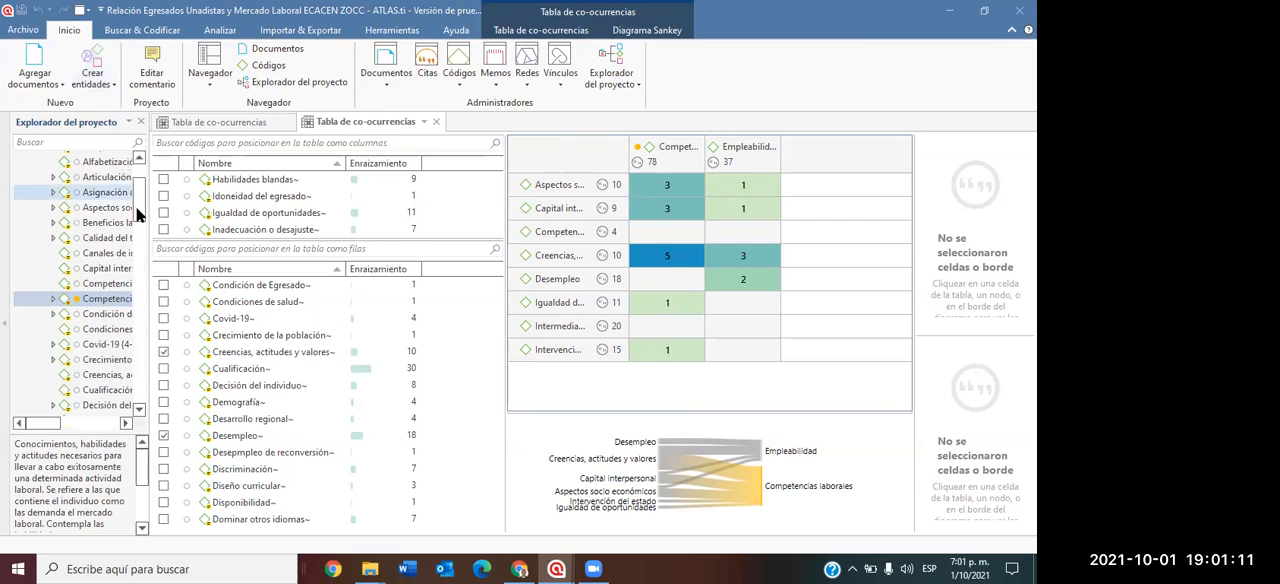
click(288, 122)
click(289, 122)
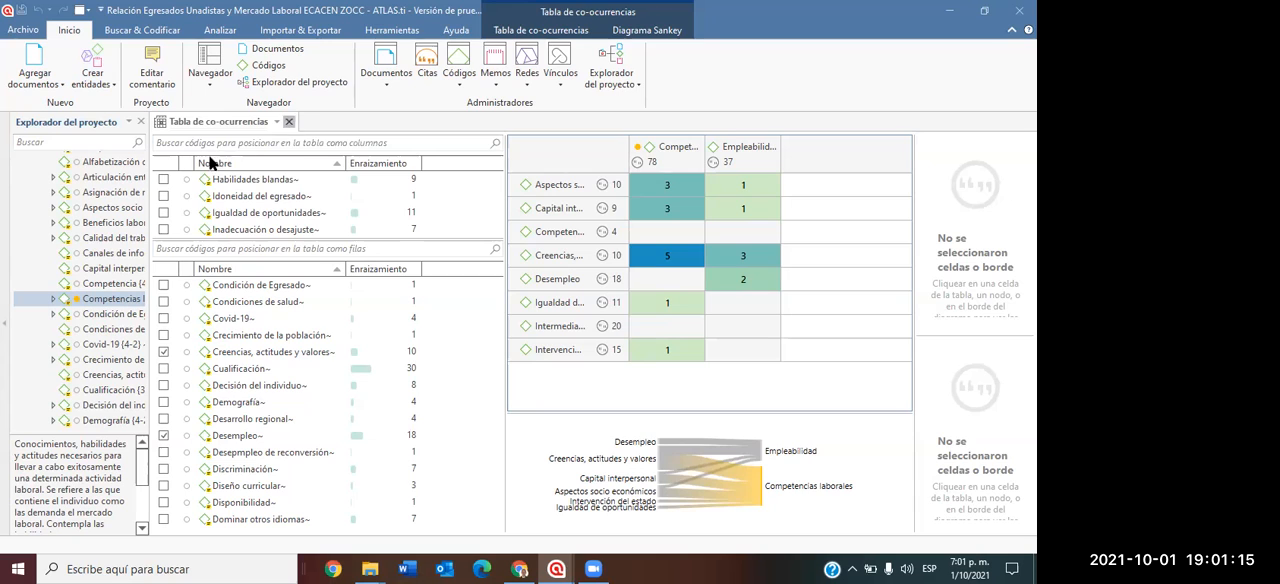
drag(153, 186, 400, 203)
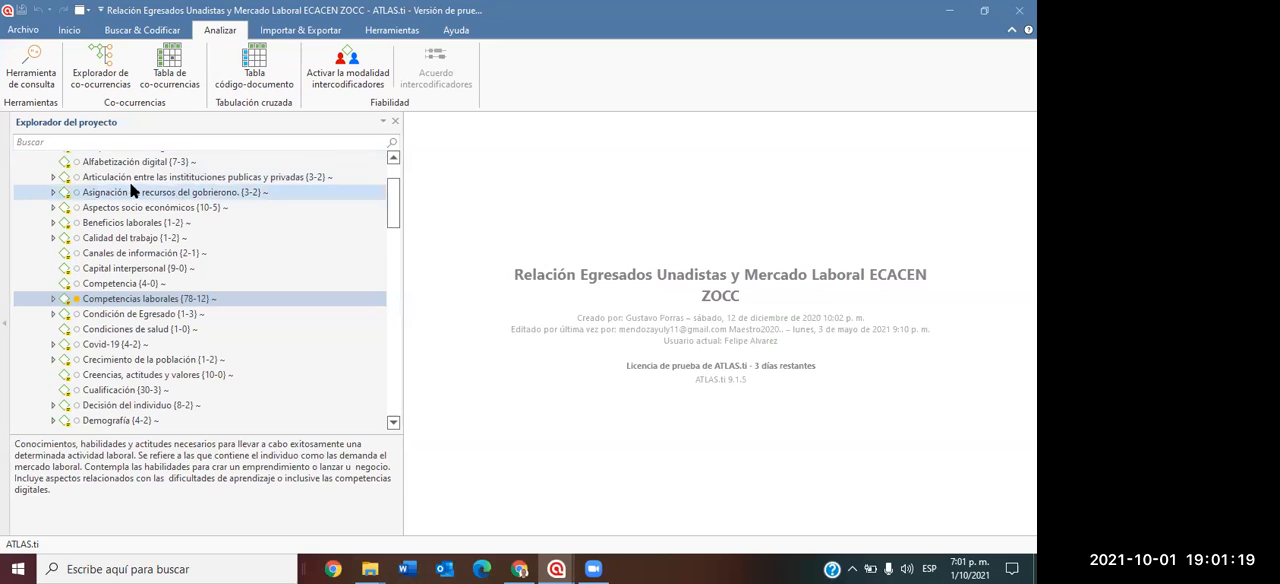
Collapse the project's codes, expand its documents and open "D 5: Conceptos básicos sobre competencia laboral.".
scroll(120, 192, up, 2)
click(38, 189)
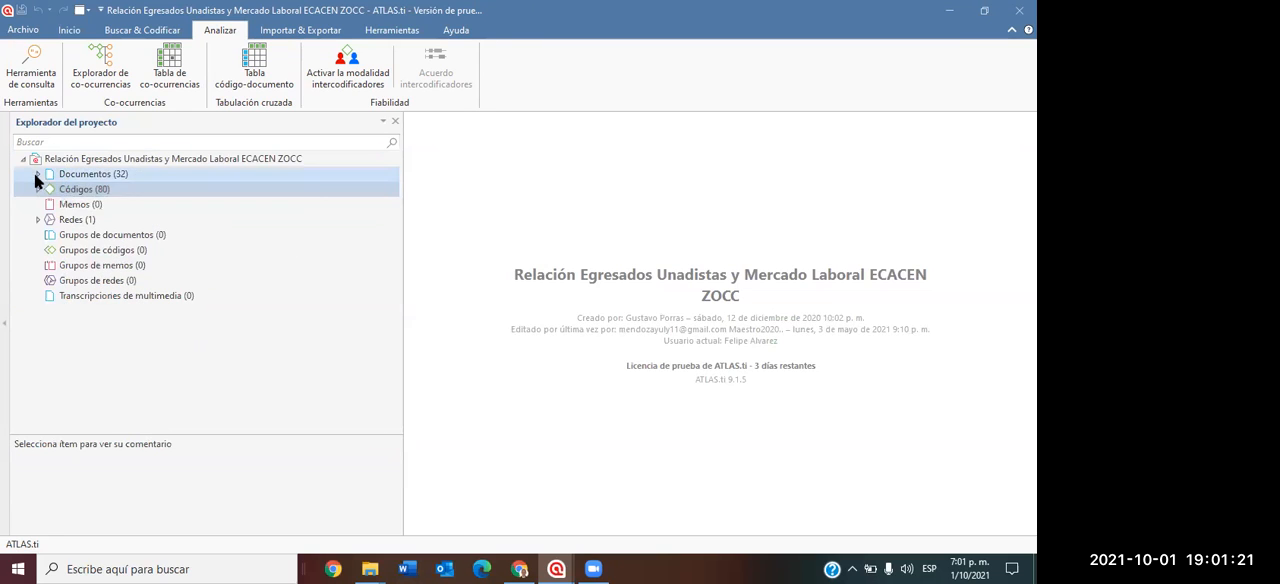
click(37, 175)
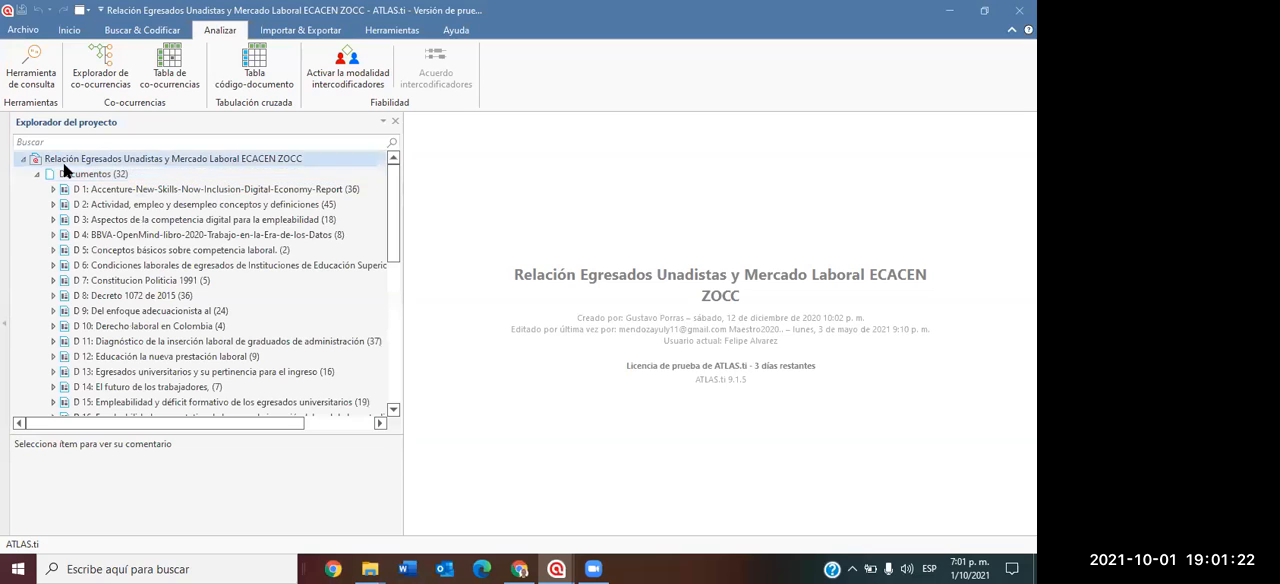
click(131, 248)
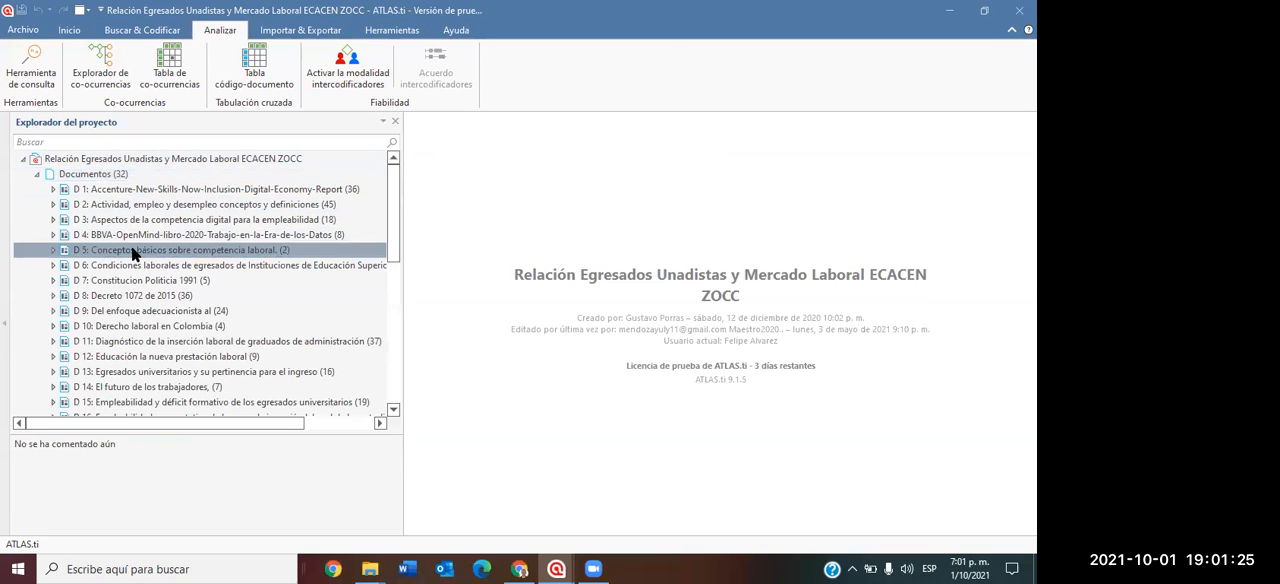
double_click(131, 248)
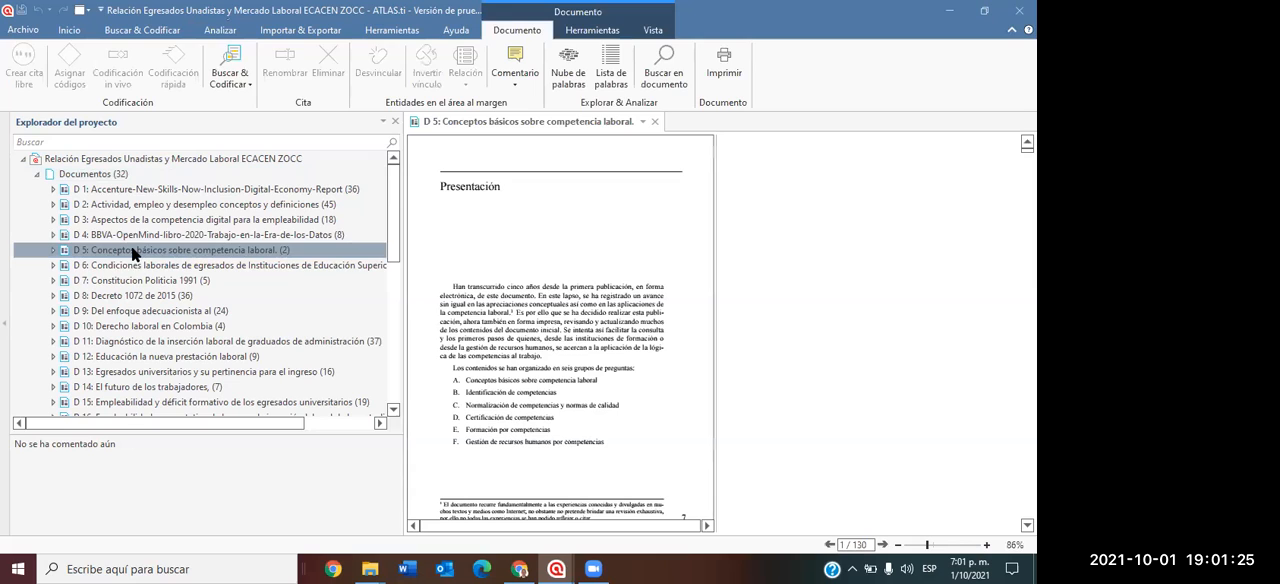
click(655, 121)
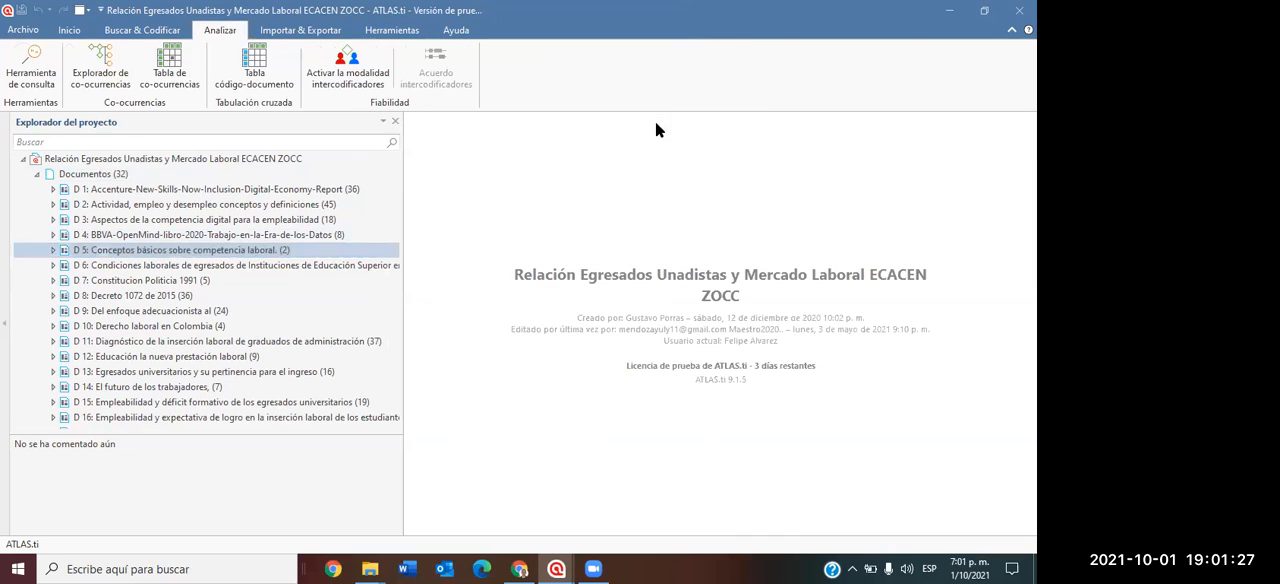
double_click(113, 249)
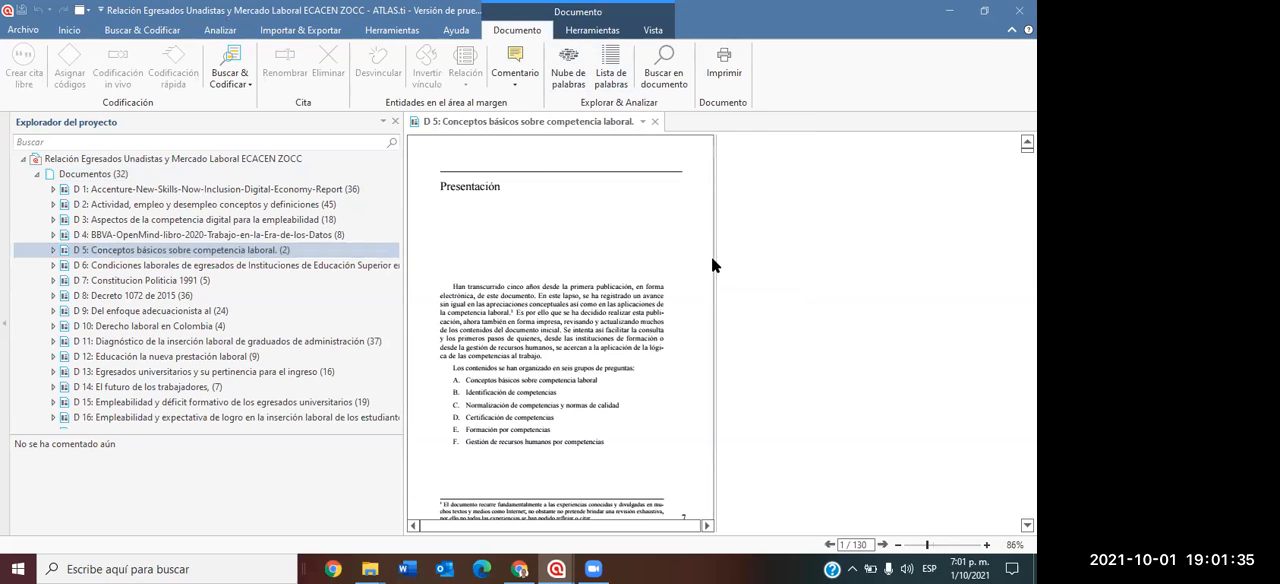
scroll(762, 284, up, 3)
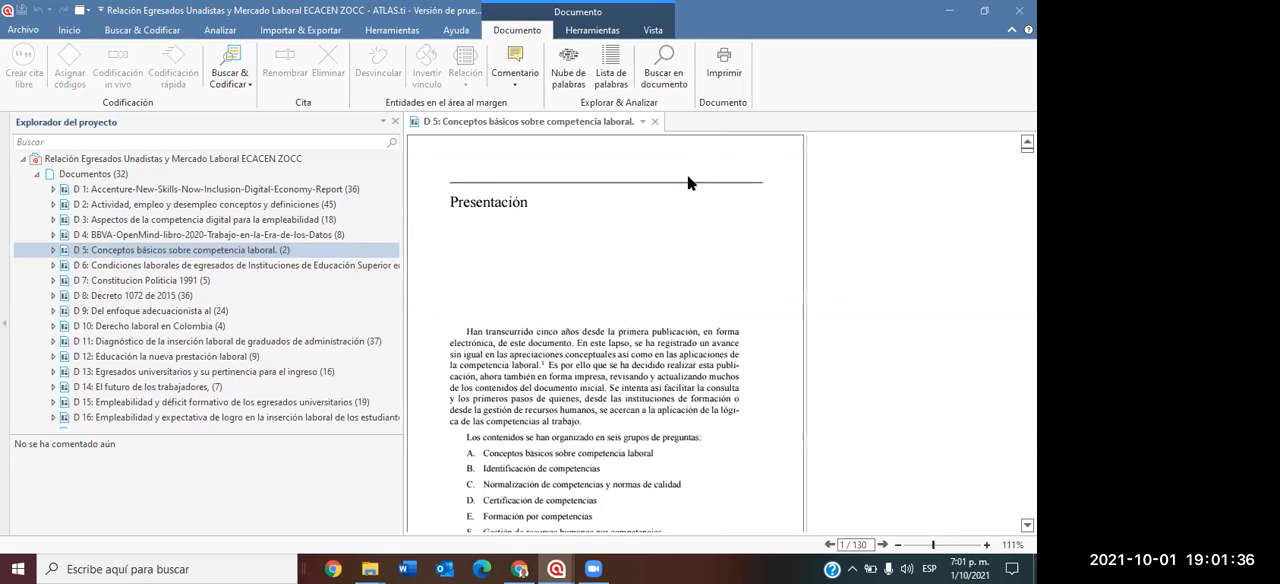
Generate a word cloud of document D 5 and narrow the project explorer and document list to give the cloud more space.
click(570, 85)
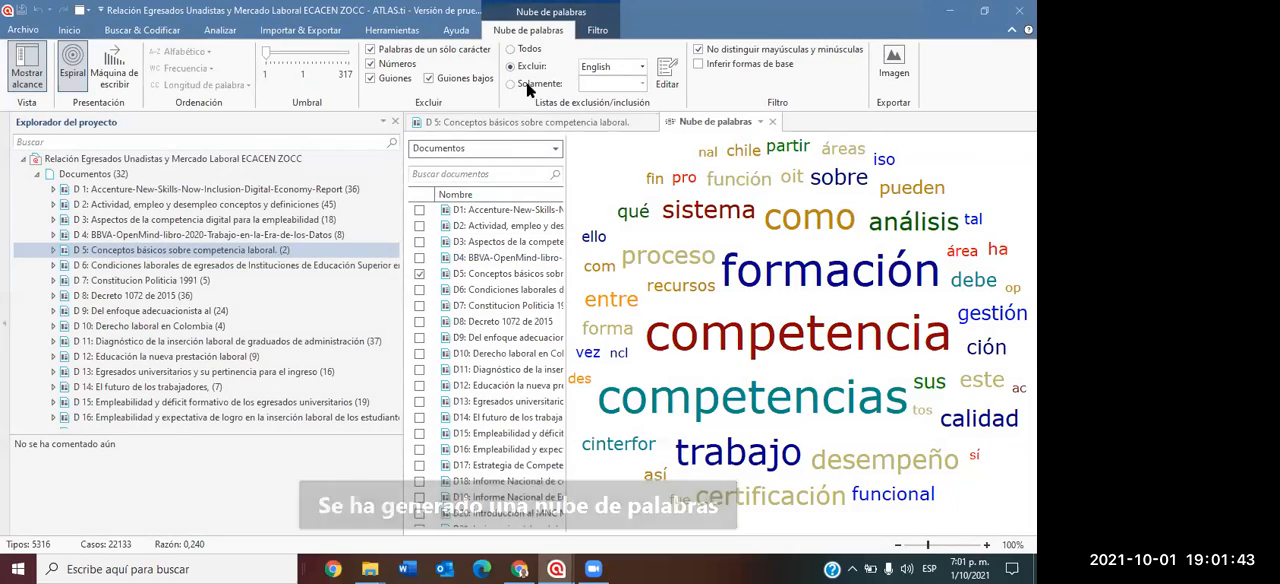
drag(268, 252, 98, 287)
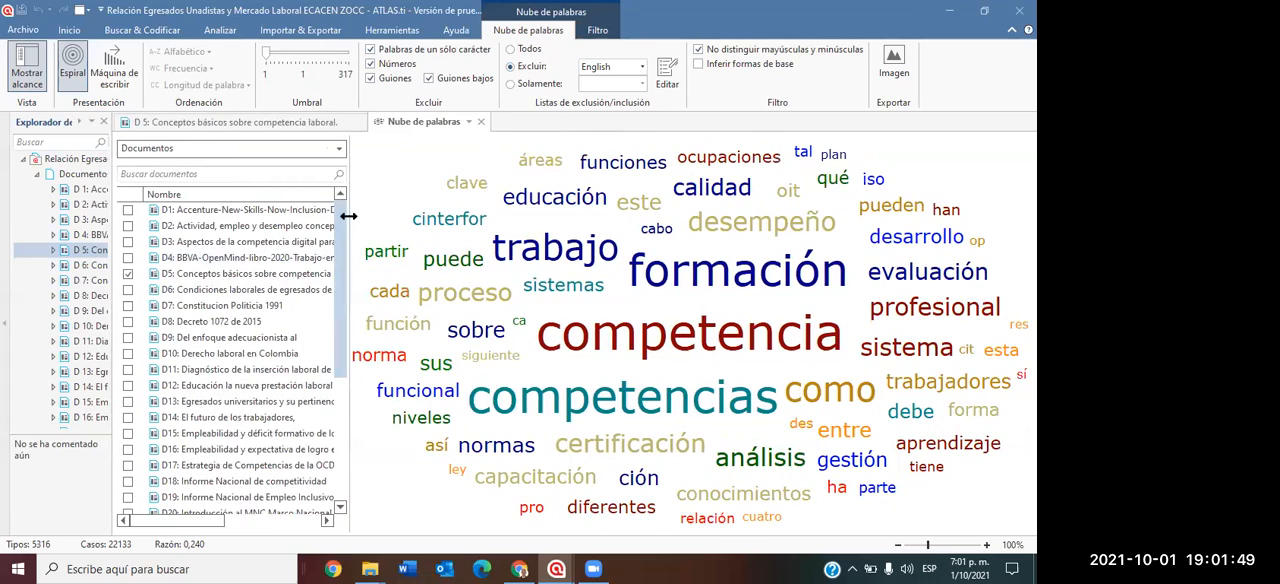
drag(344, 212, 235, 257)
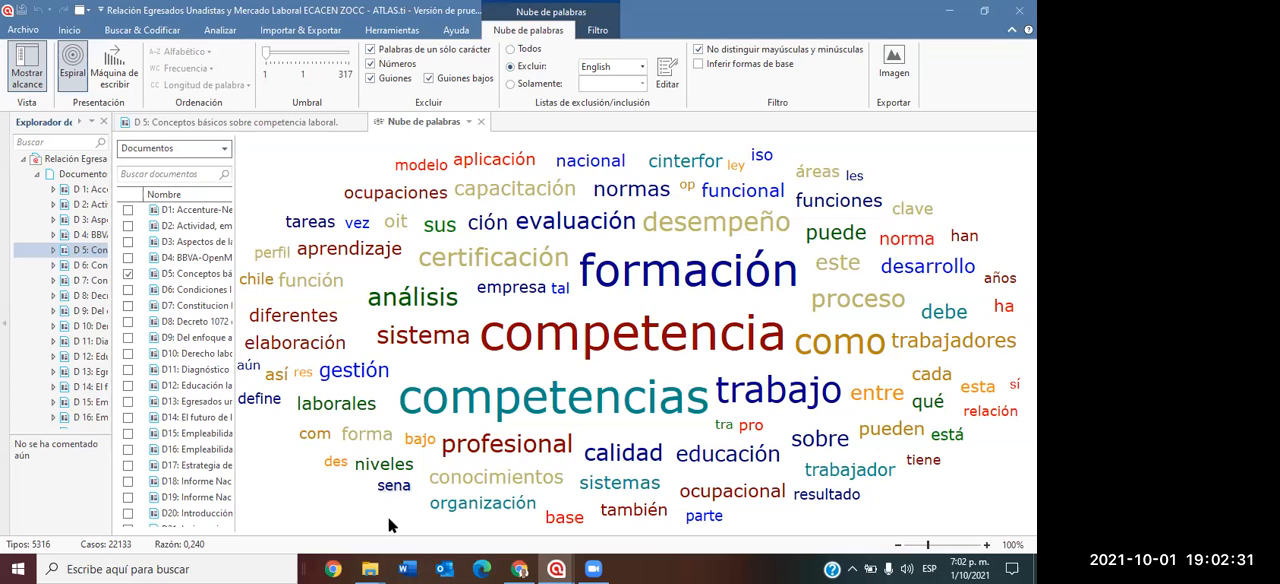
Add the words "bajo" and "todo" to the word cloud's exclusion list and switch the cloud to the typewriter layout.
right_click(418, 439)
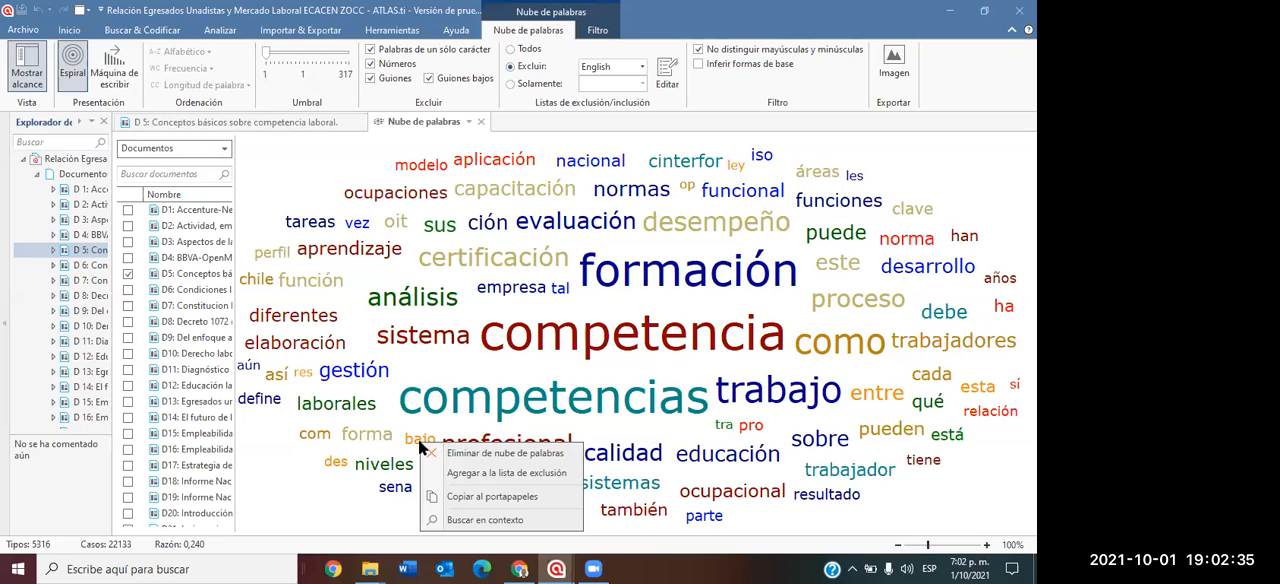
click(452, 475)
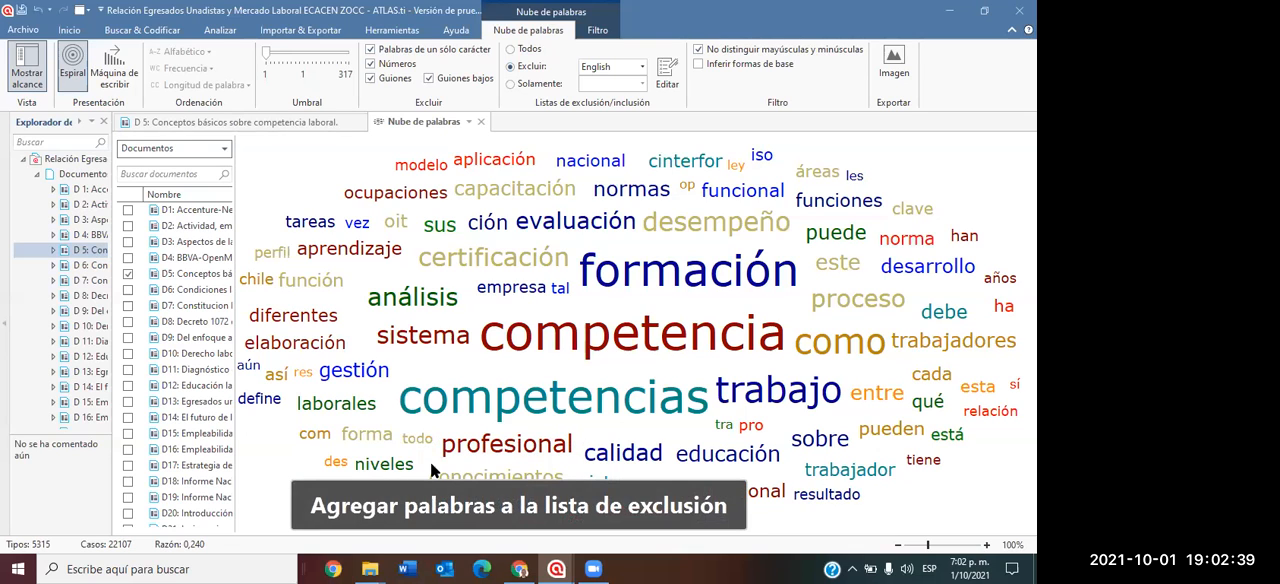
right_click(416, 437)
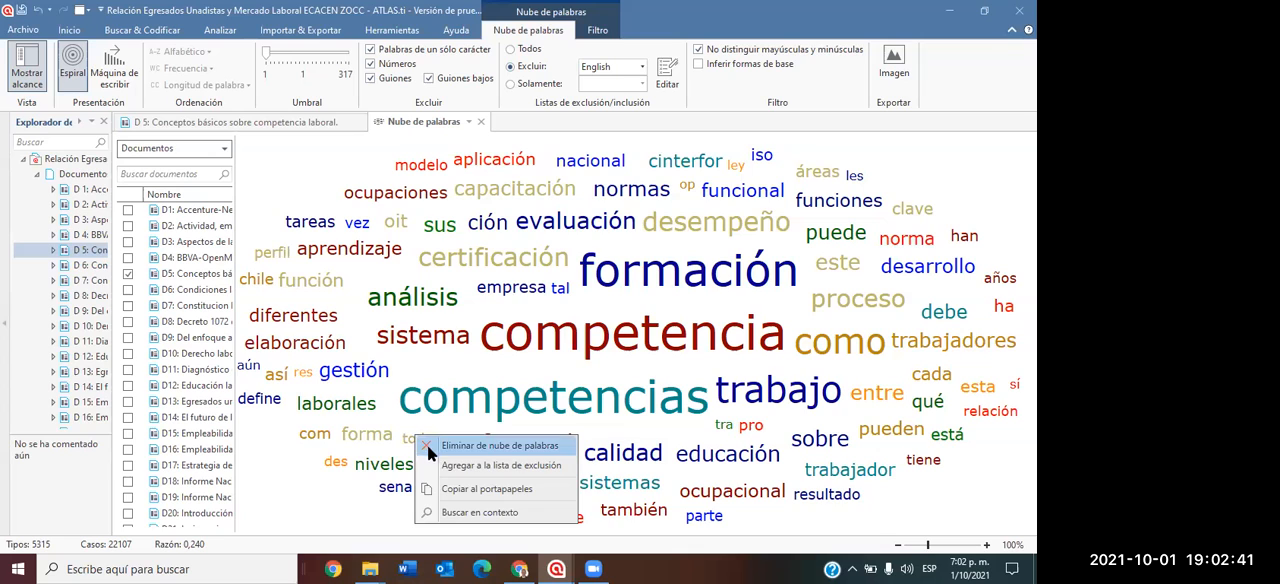
click(446, 465)
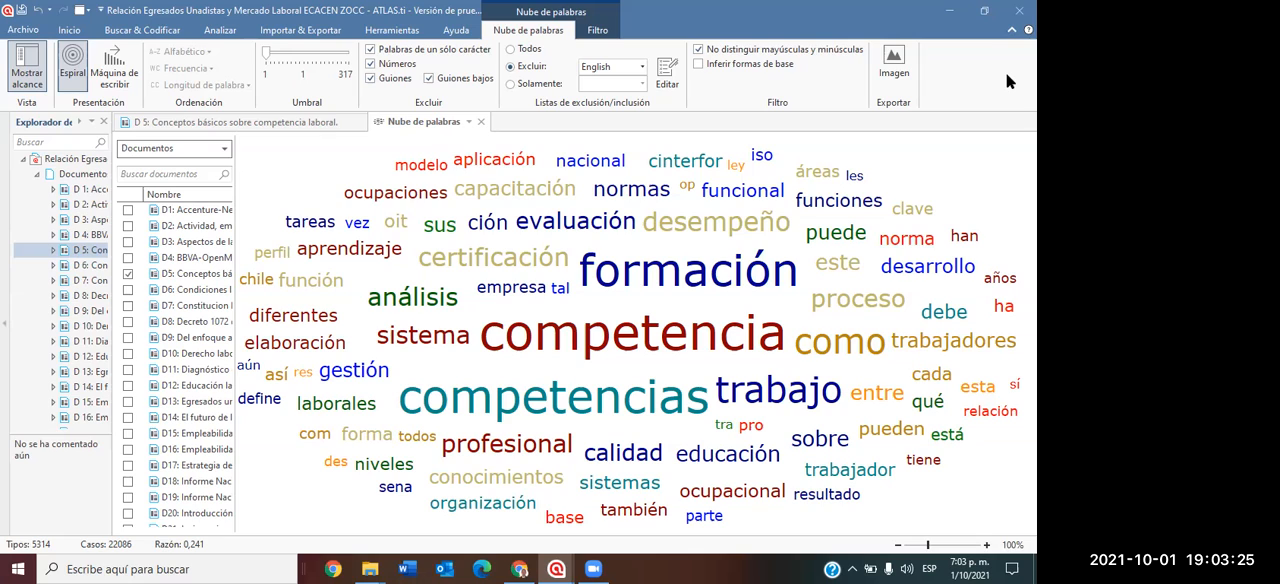
click(120, 62)
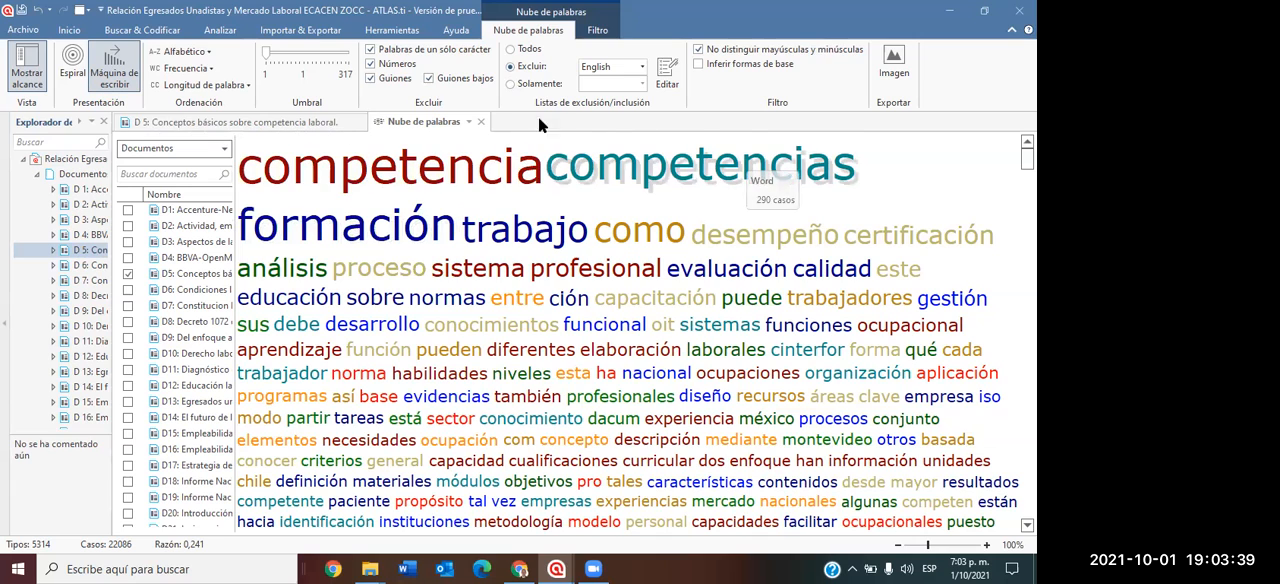
Close the word cloud and document D 5, widen the project explorer and collapse its list of documents.
click(481, 121)
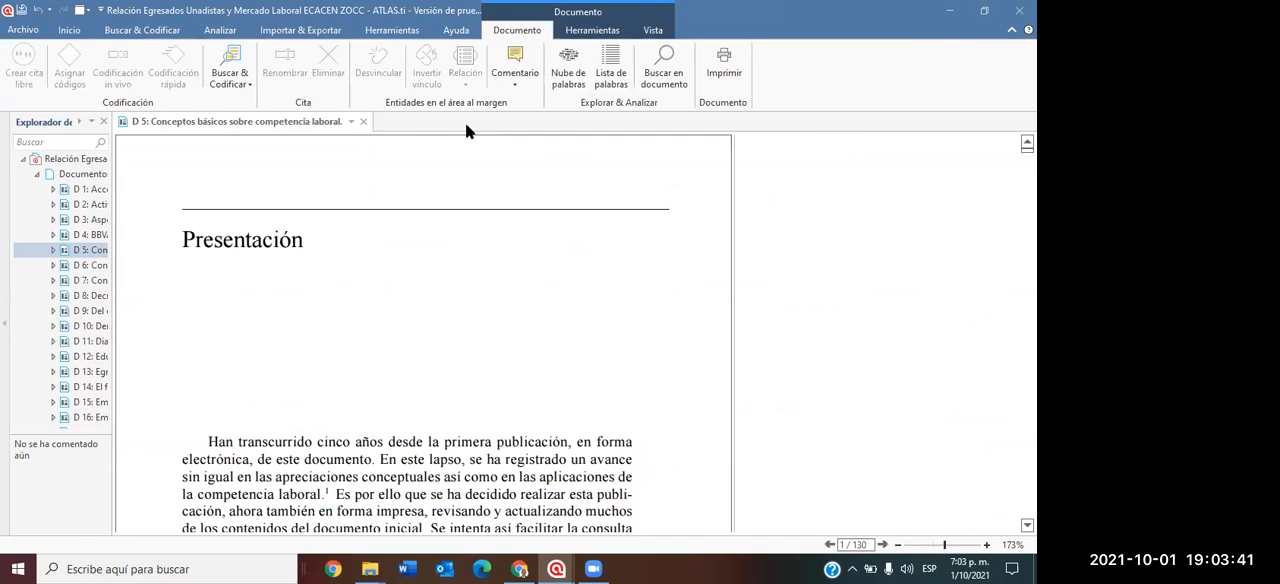
click(361, 121)
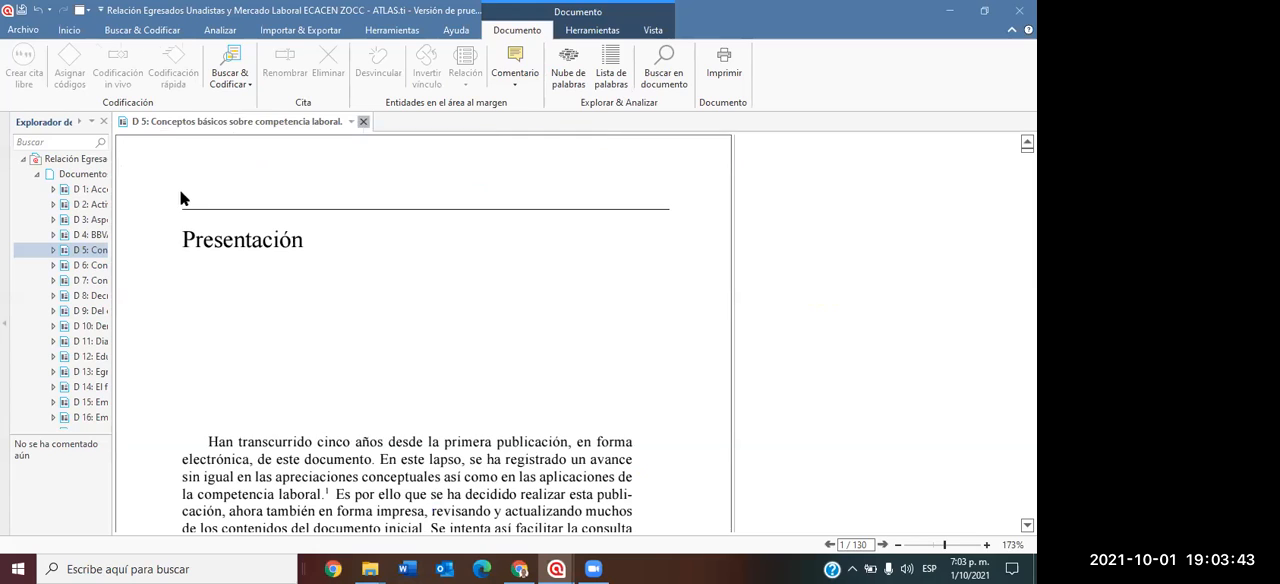
drag(112, 204, 362, 207)
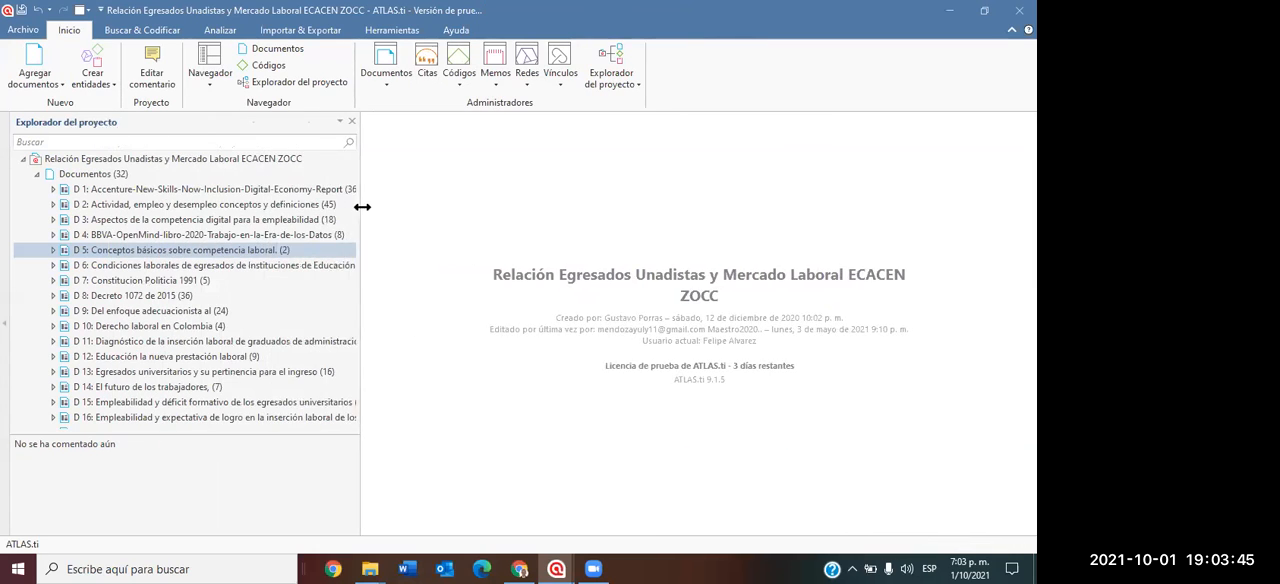
click(36, 175)
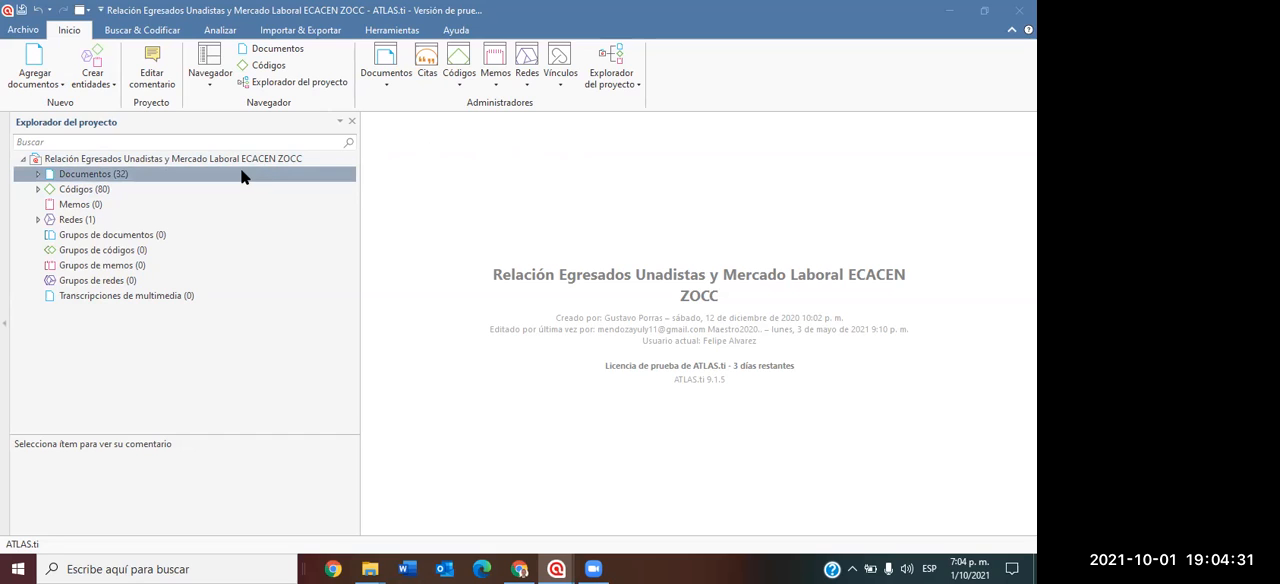
Narrow the project explorer, expand the project's networks and open the network "FACTORES ENTRE EMPLEO Y LOS EGRESADOS".
drag(357, 209, 238, 229)
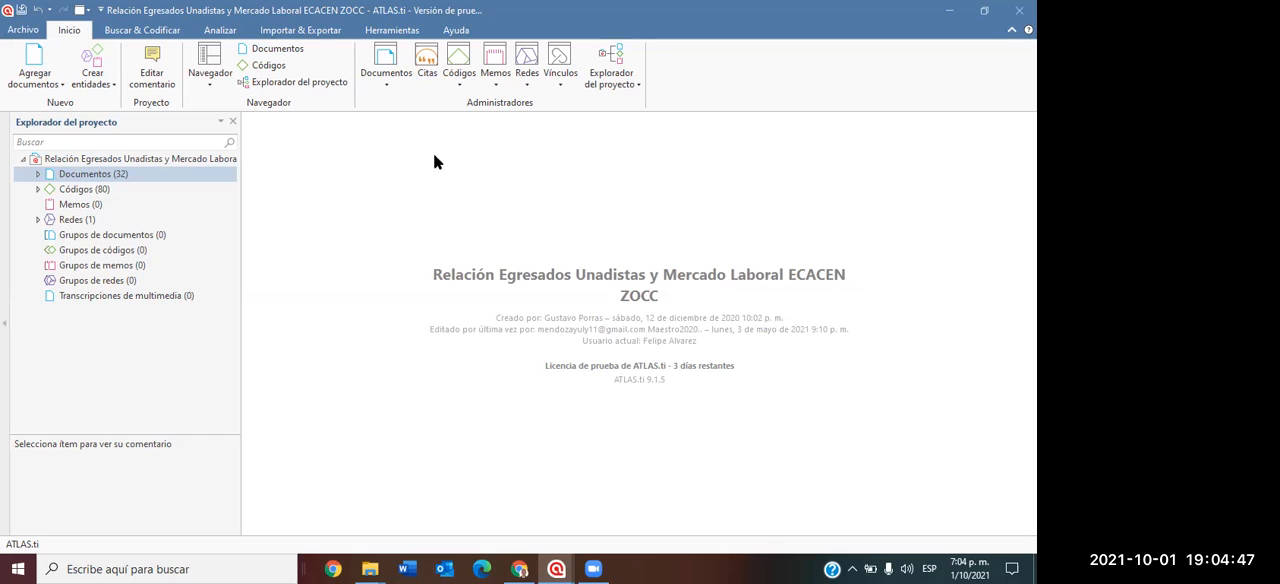
click(38, 219)
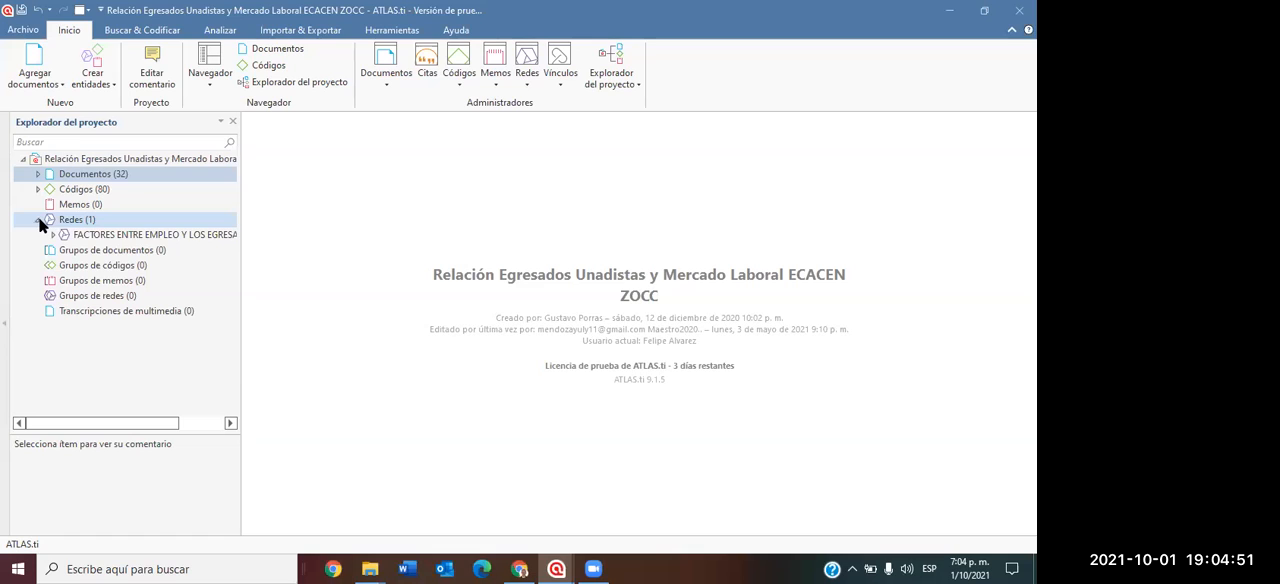
click(157, 235)
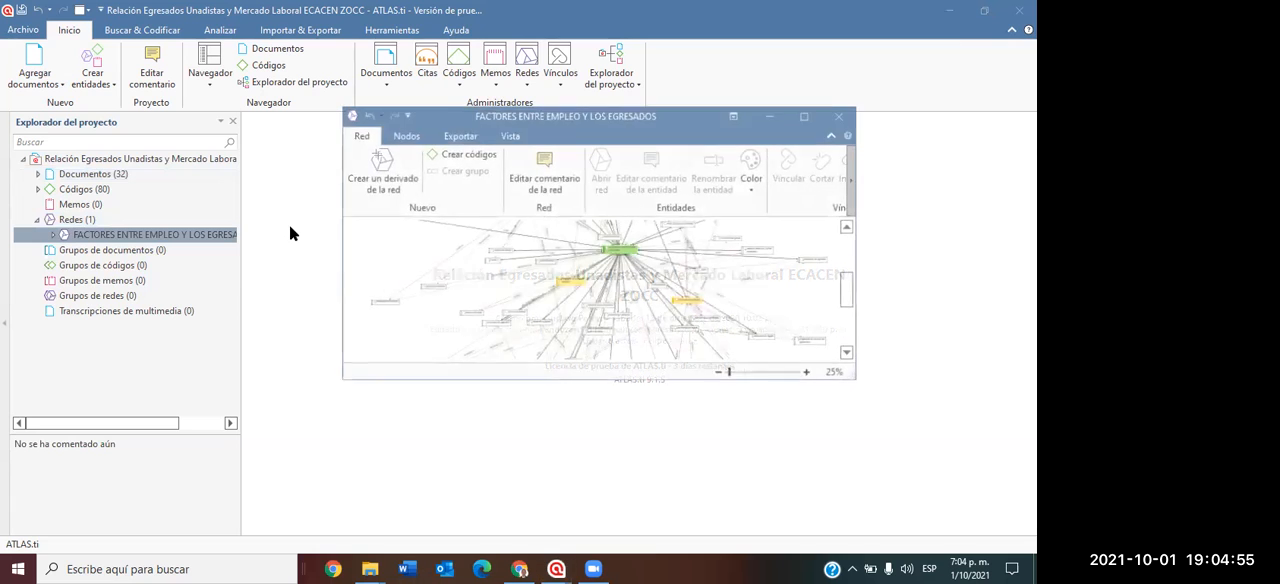
Maximize the network window and bring the central part of the network diagram into view at 50% zoom.
click(805, 116)
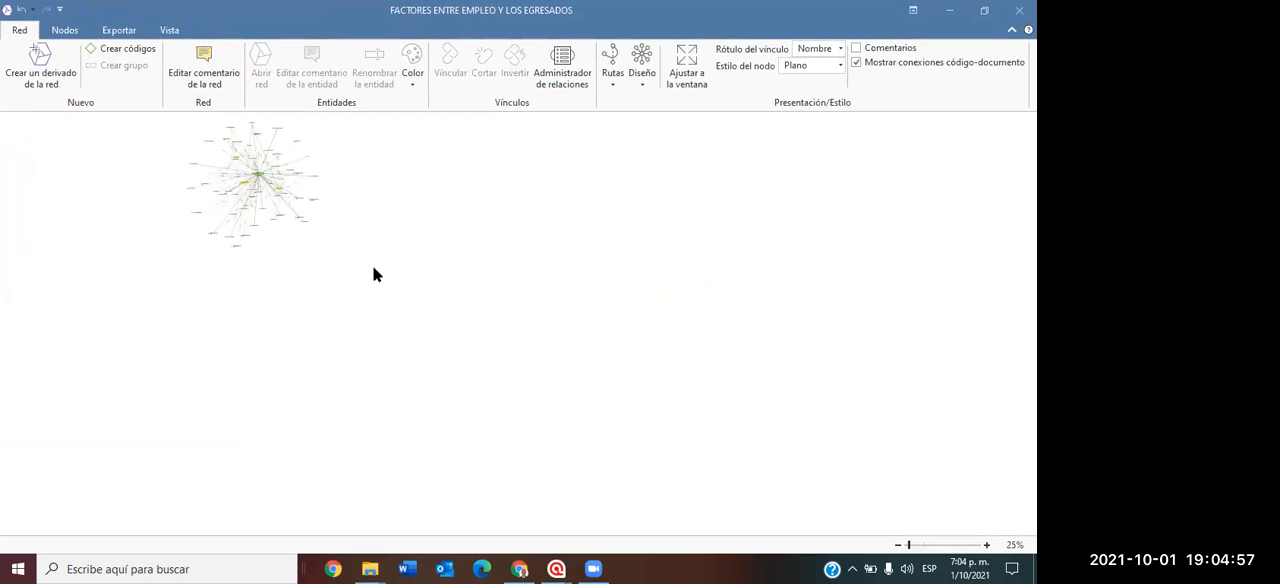
scroll(413, 271, up, 2)
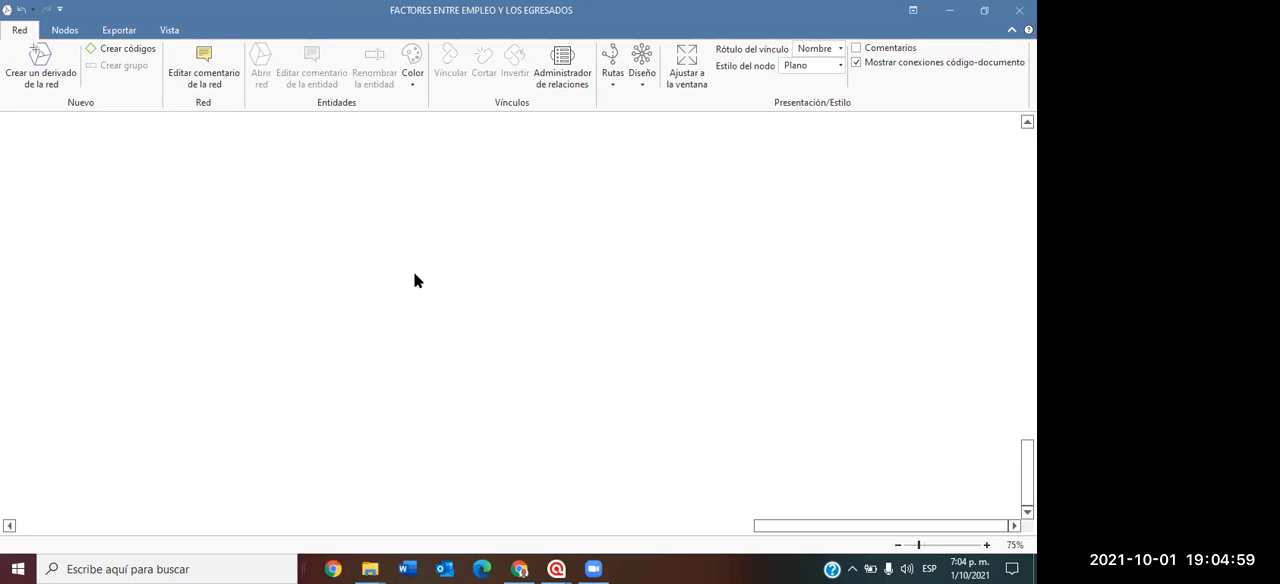
scroll(417, 281, down, 2)
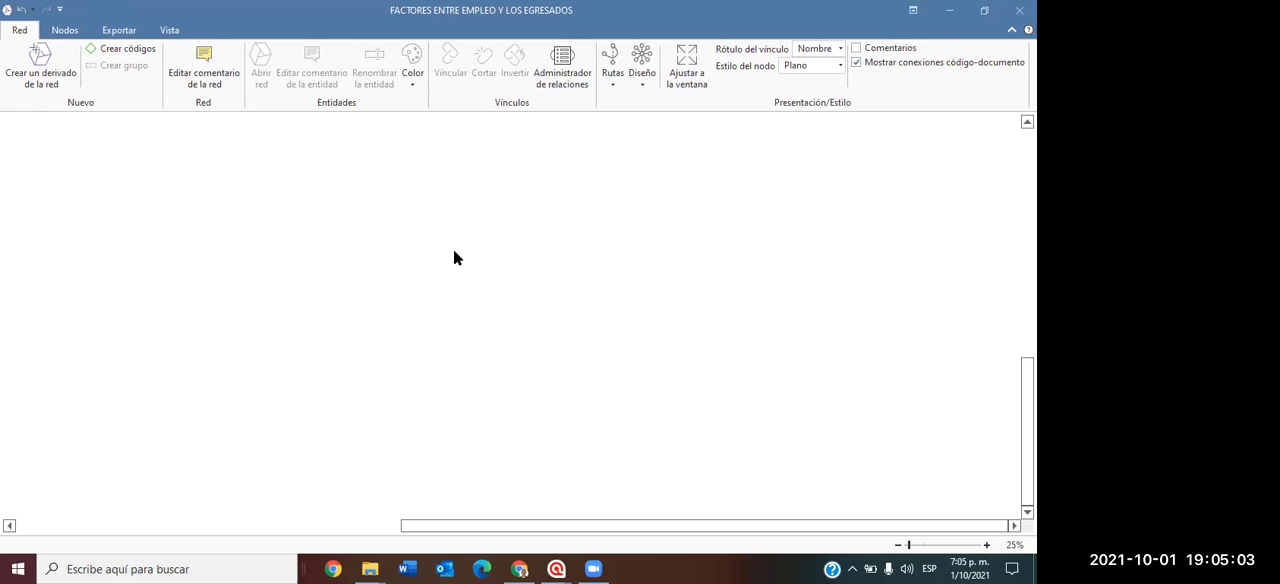
drag(561, 524, 278, 505)
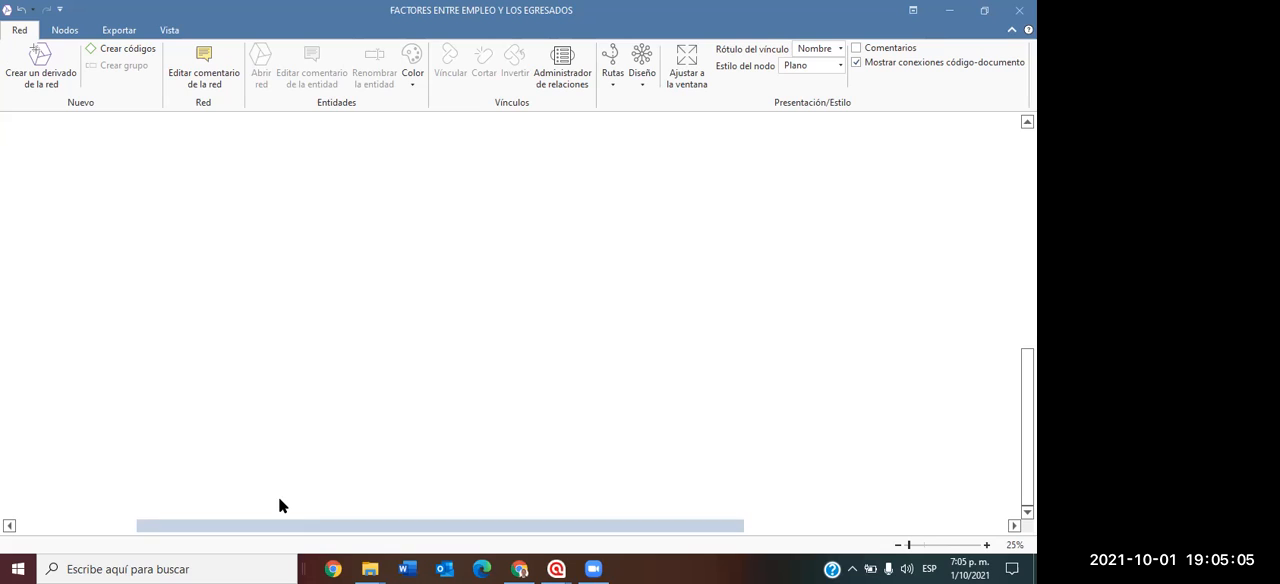
drag(99, 489, 99, 489)
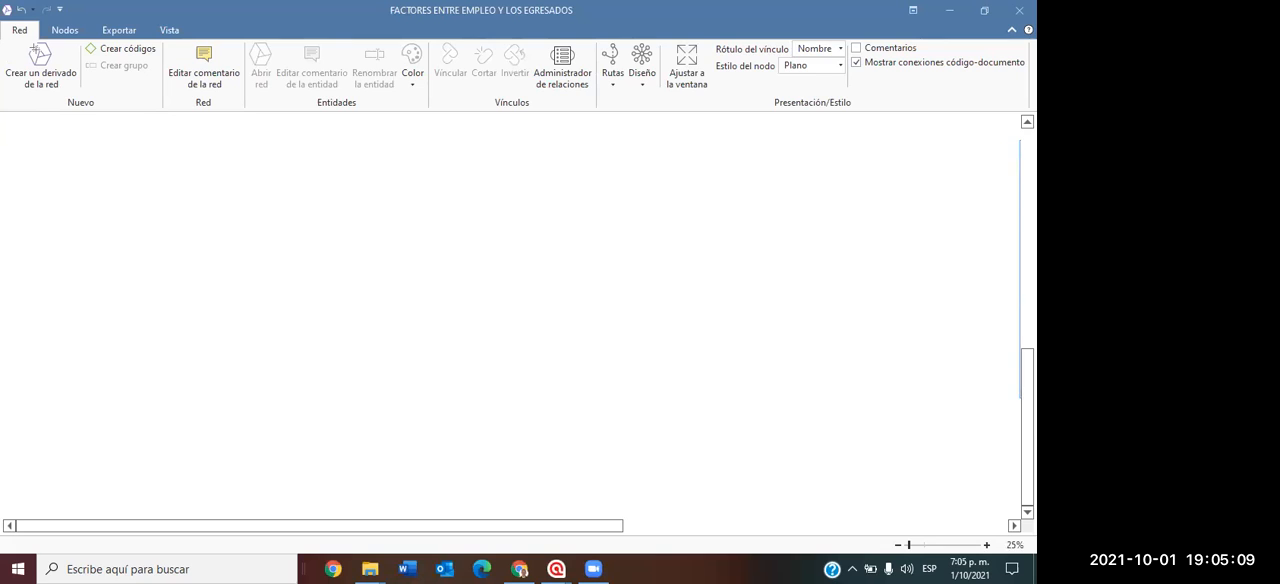
scroll(711, 194, up, 5)
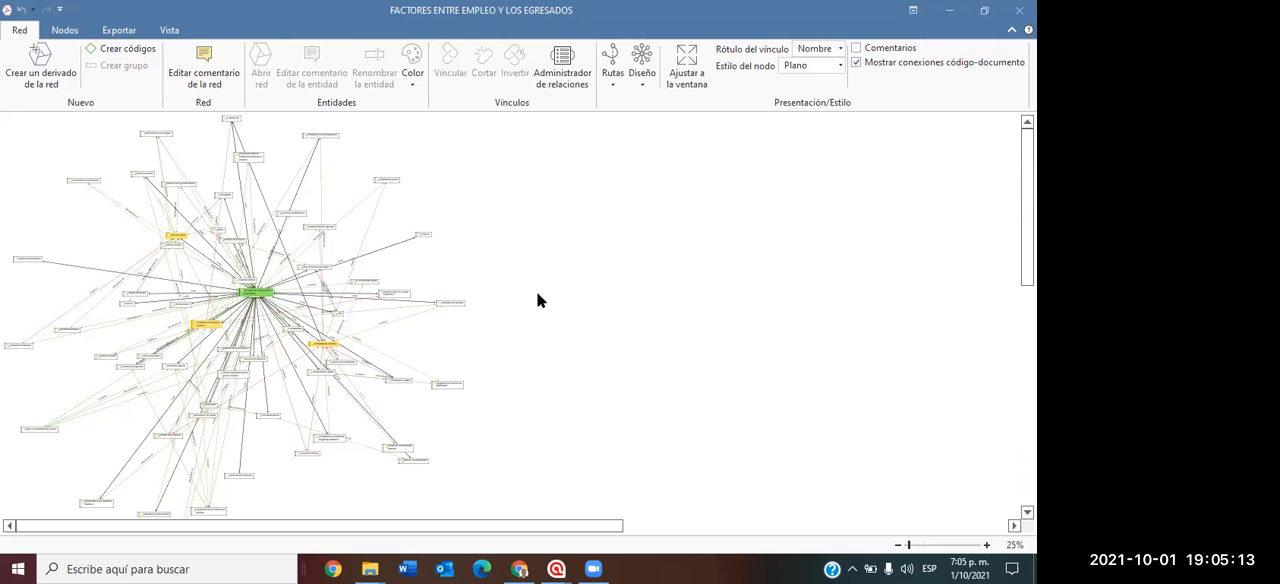
ctrl+scroll(537, 300, up, 3)
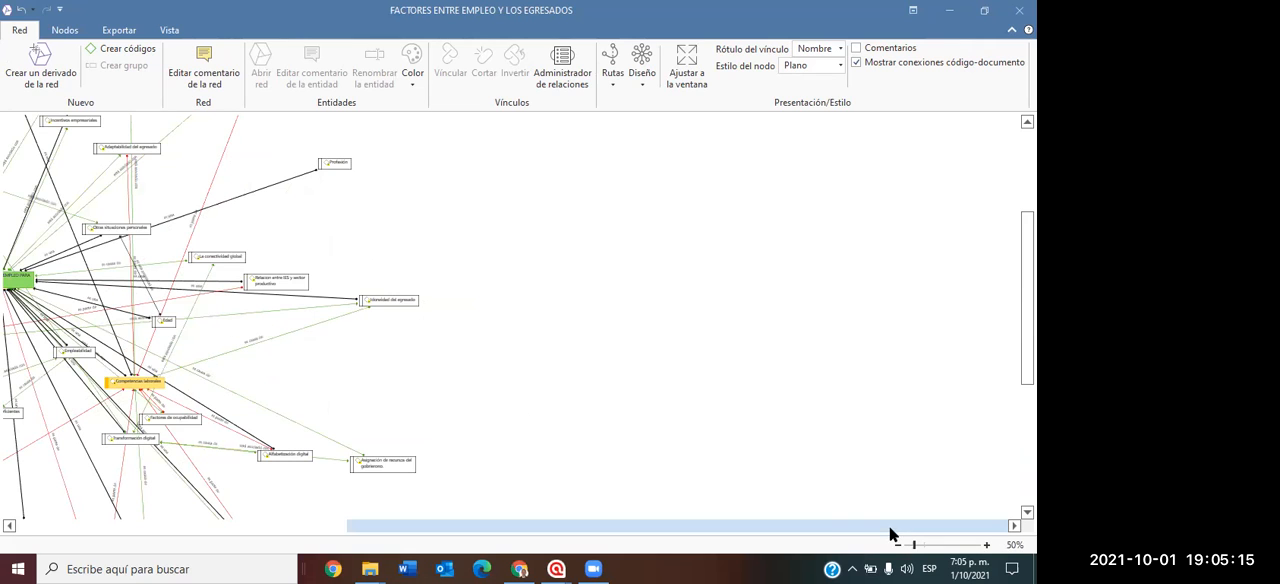
scroll(828, 532, left, 4)
scroll(584, 363, left, 5)
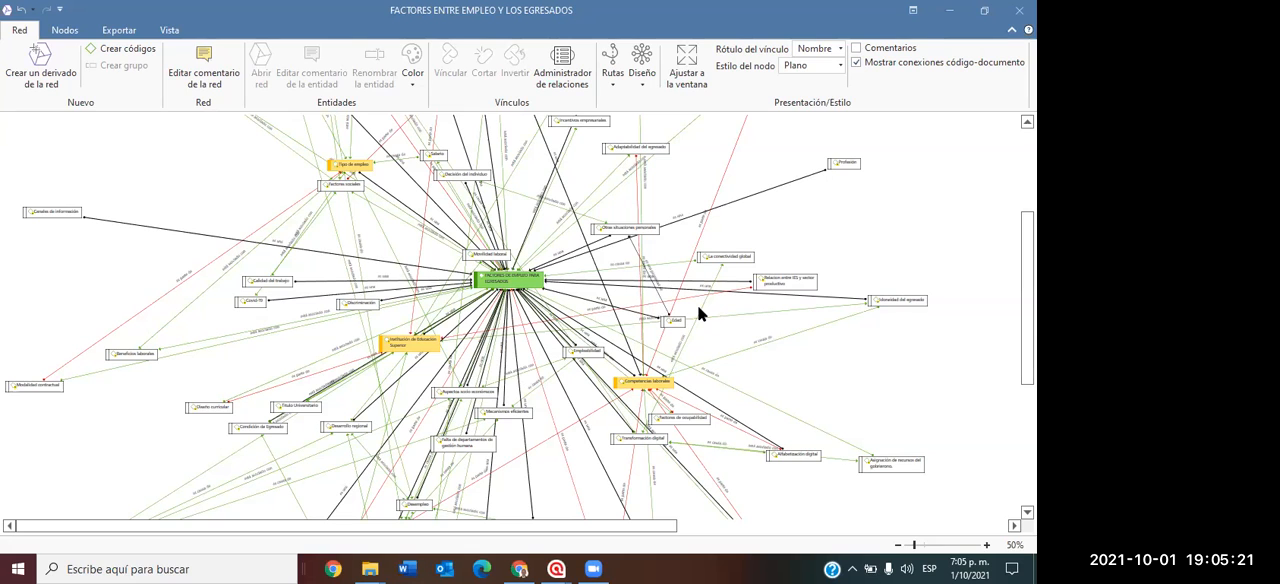
Examine the central code "FACTORES DE EMPLEO PARA EGRESADOS" and its labelled links to codes such as "Edad" and "La conectividad global".
scroll(740, 291, up, 1)
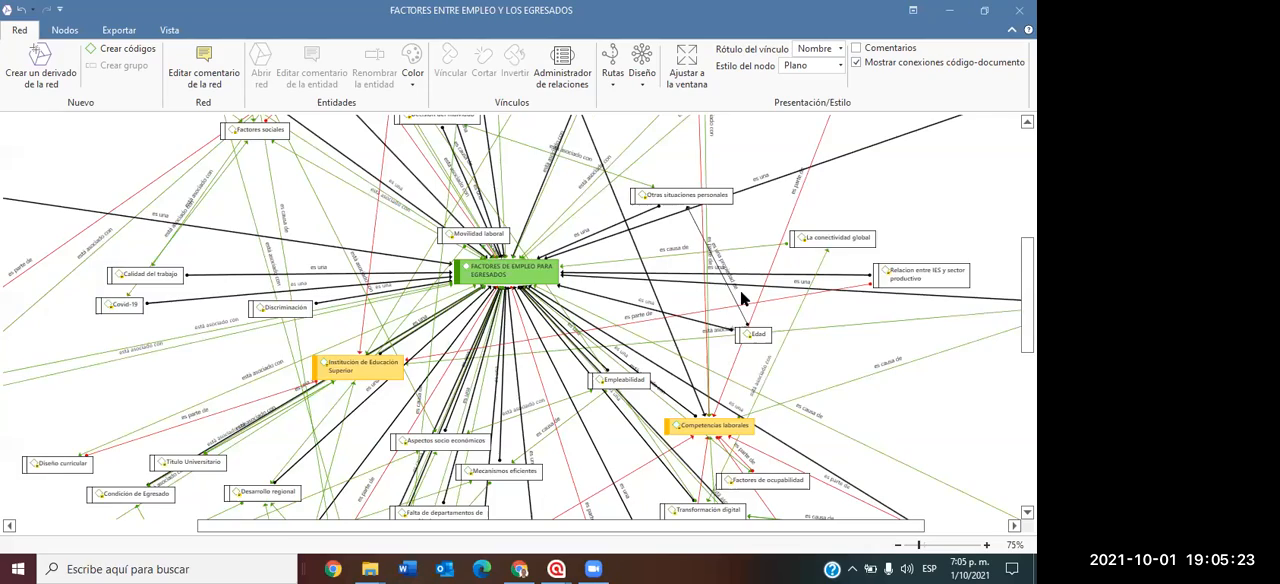
scroll(740, 291, up, 1)
scroll(744, 298, up, 1)
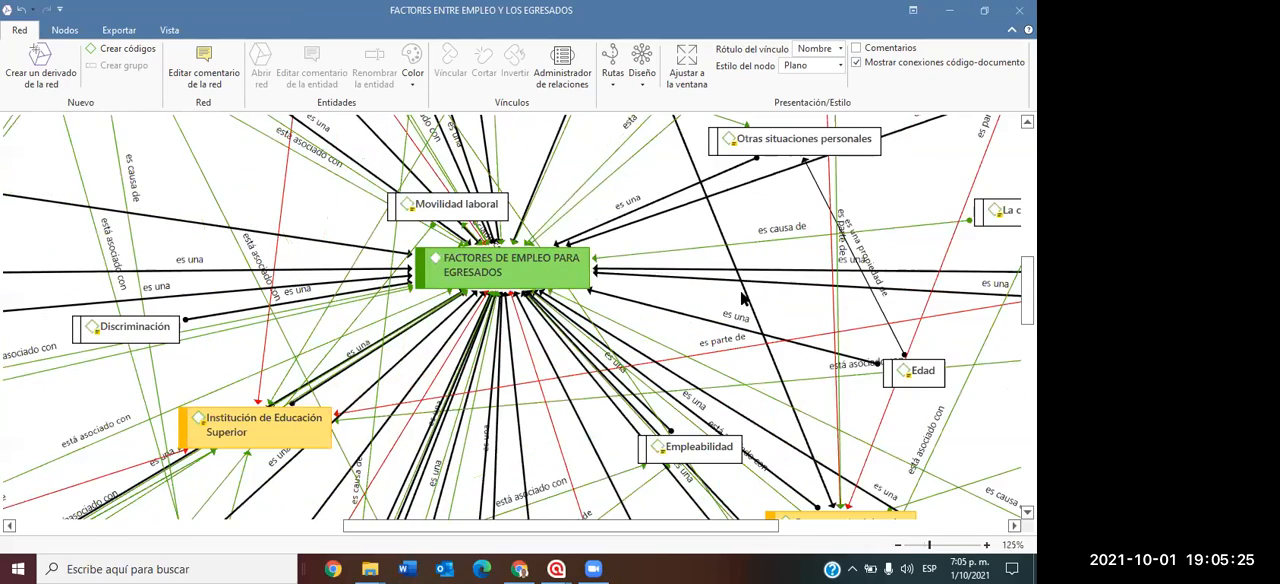
scroll(742, 294, up, 3)
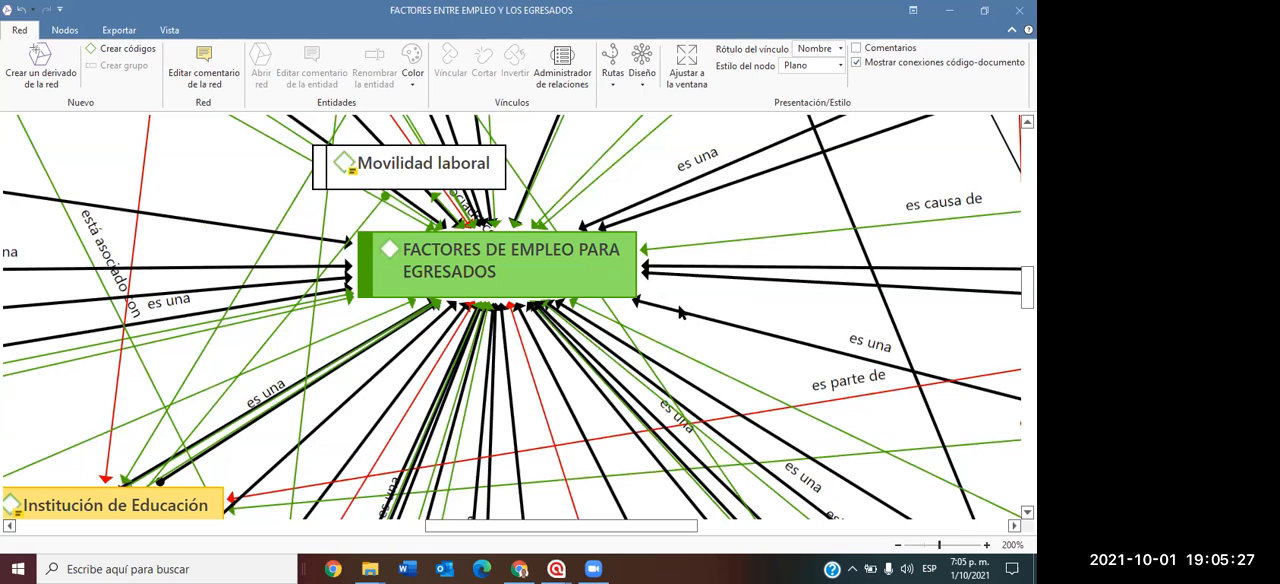
scroll(778, 285, up, 4)
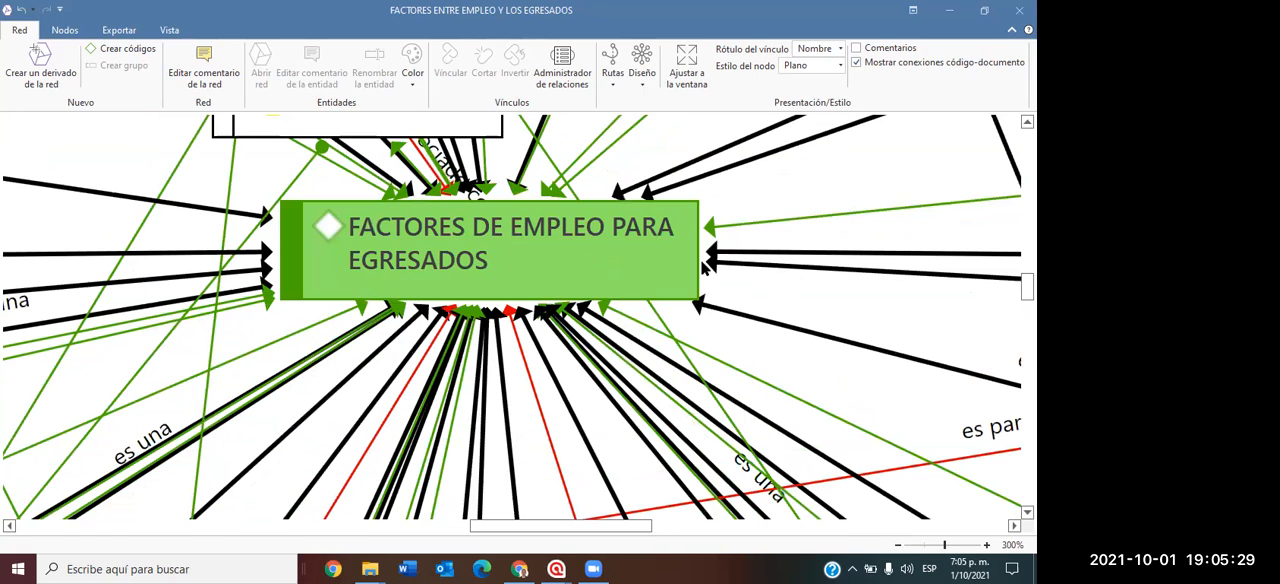
drag(828, 191, 812, 266)
drag(1027, 287, 1027, 282)
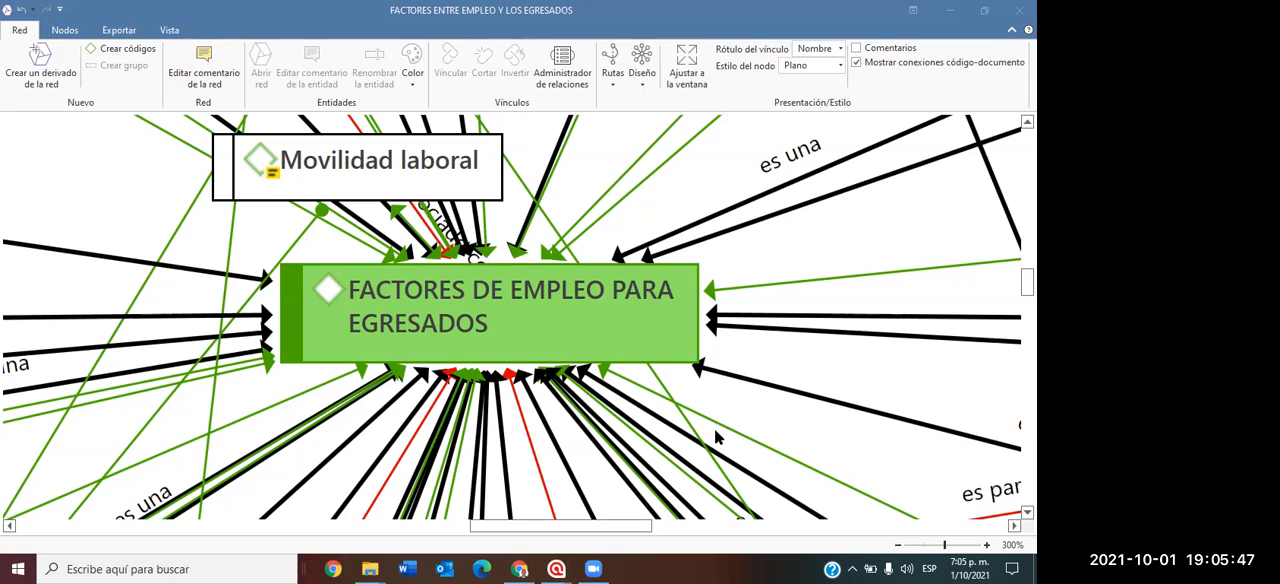
scroll(705, 433, down, 3)
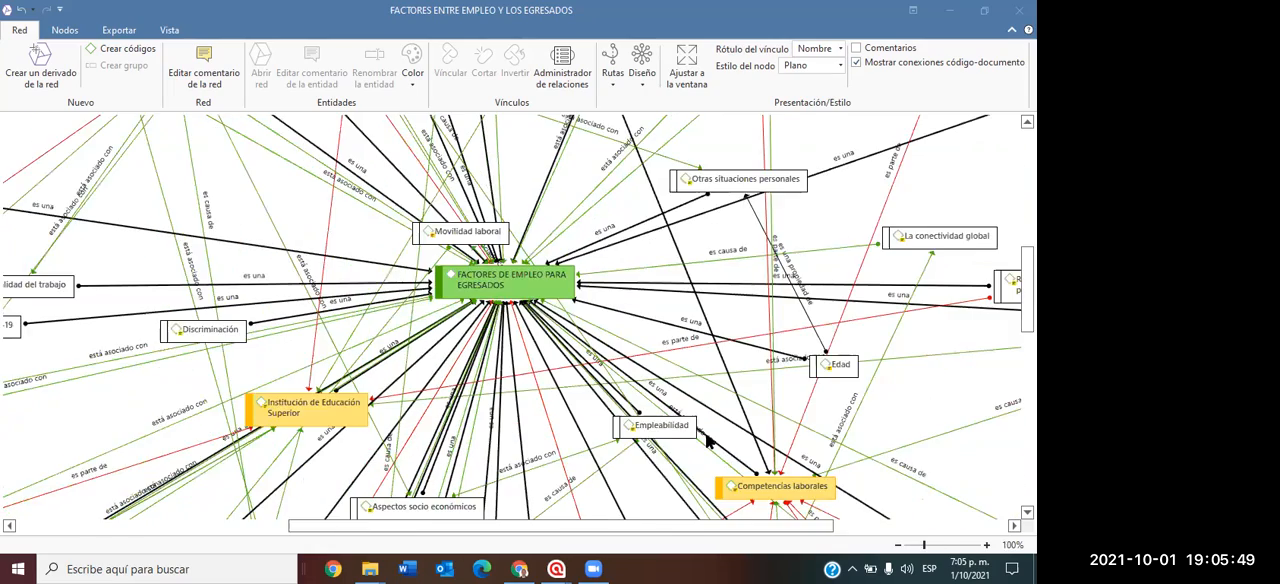
scroll(705, 440, up, 1)
scroll(707, 440, up, 1)
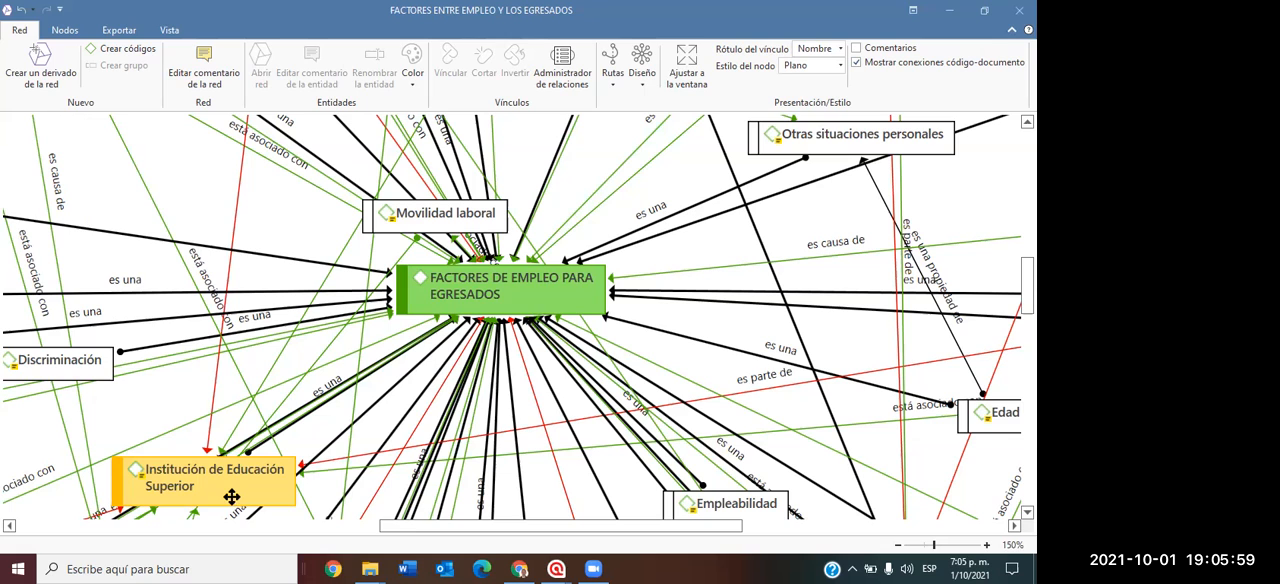
drag(489, 527, 586, 536)
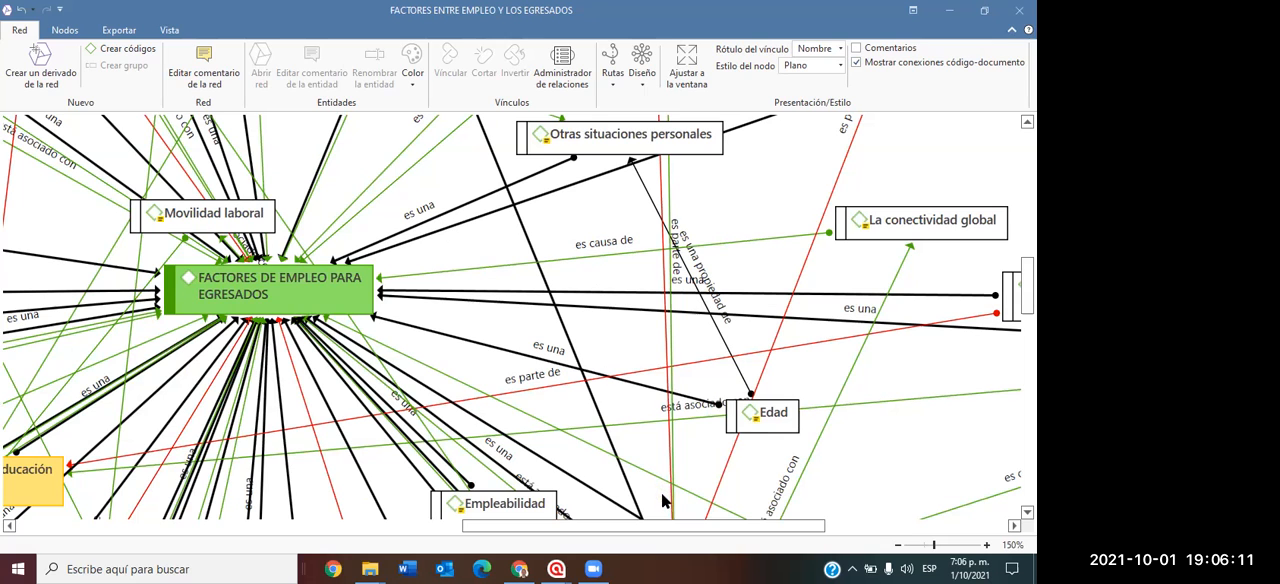
drag(656, 524, 727, 524)
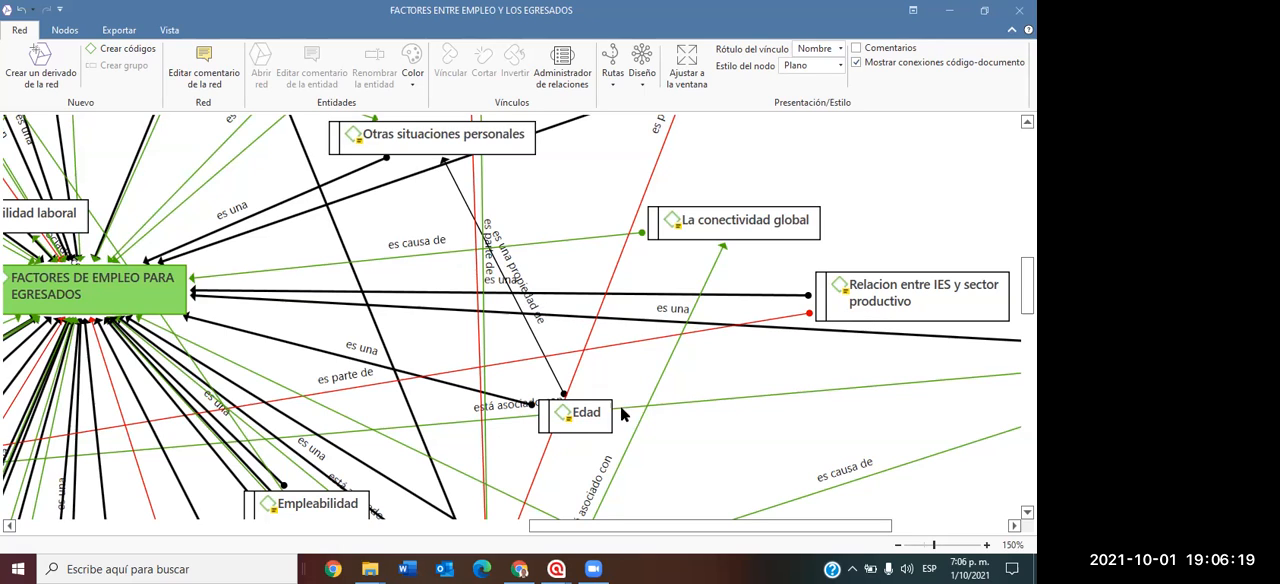
Examine the codes linked to "Competencias laborales" and "Institución de Educación Superior", ending with an overview of the network at 50% zoom.
scroll(576, 400, down, 1)
scroll(573, 390, down, 5)
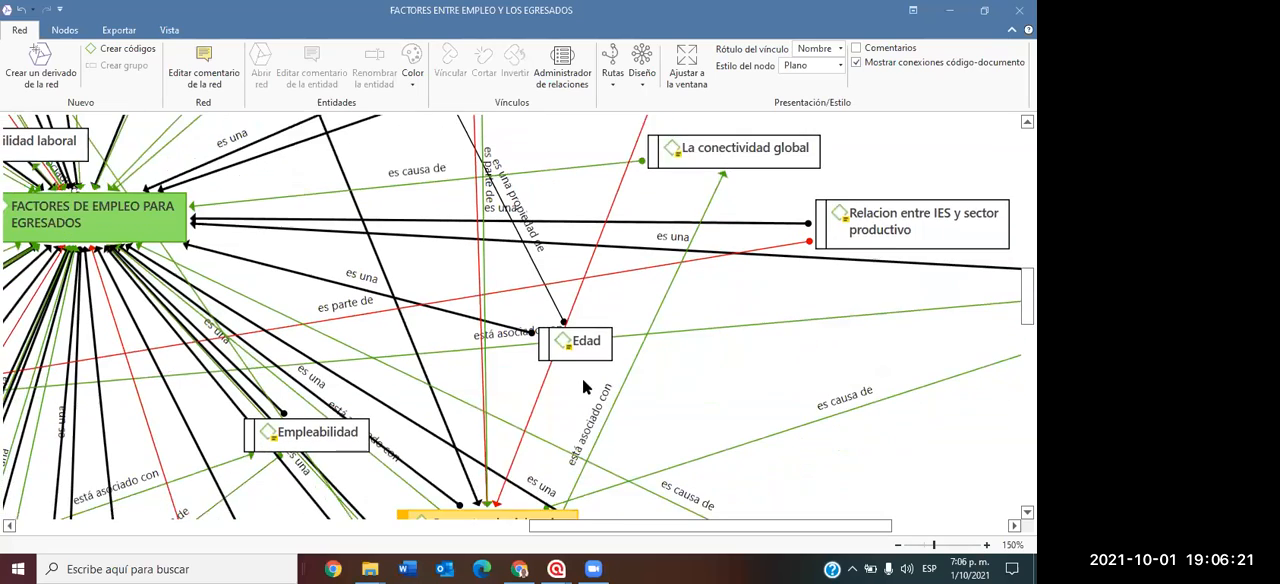
scroll(635, 385, down, 1)
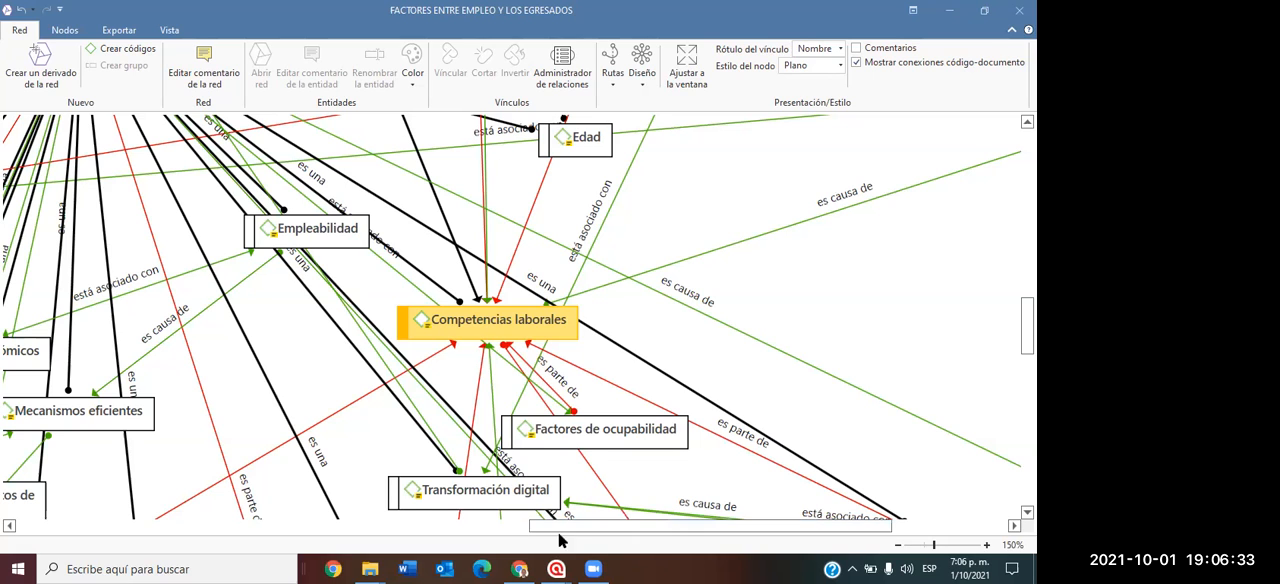
drag(519, 526, 409, 527)
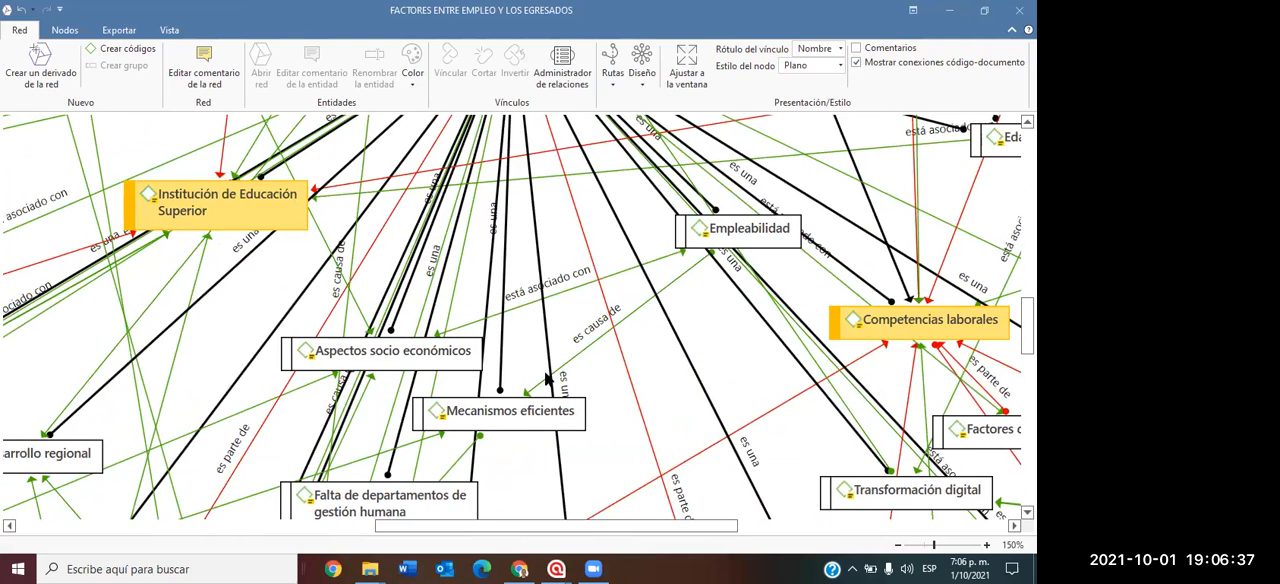
drag(546, 523, 331, 526)
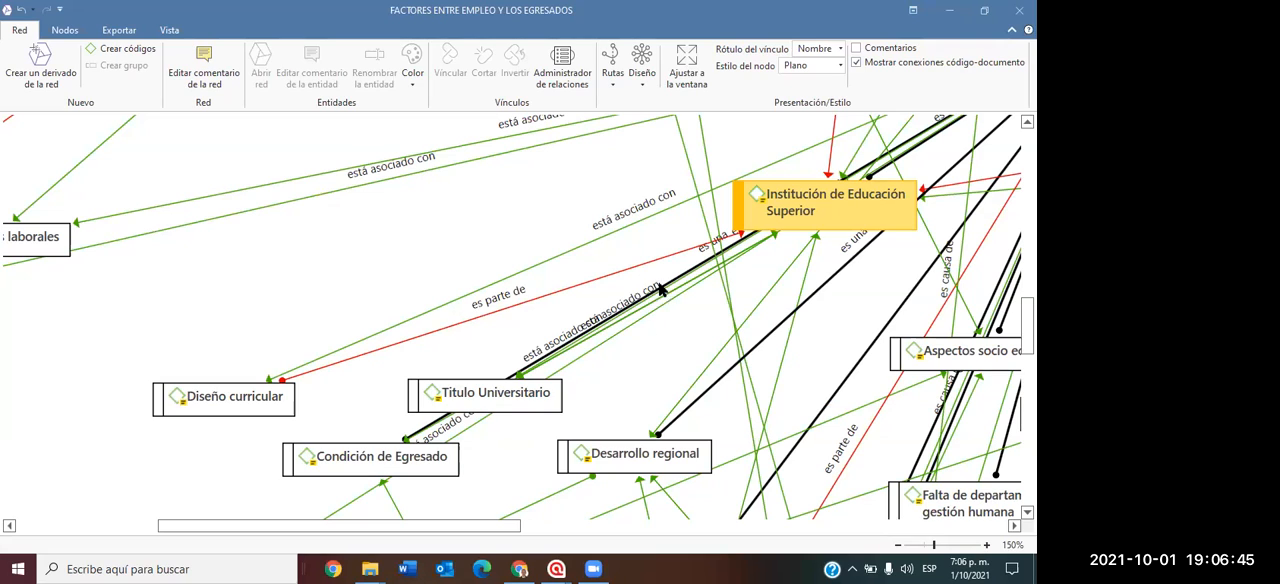
scroll(688, 262, down, 1)
scroll(687, 262, down, 3)
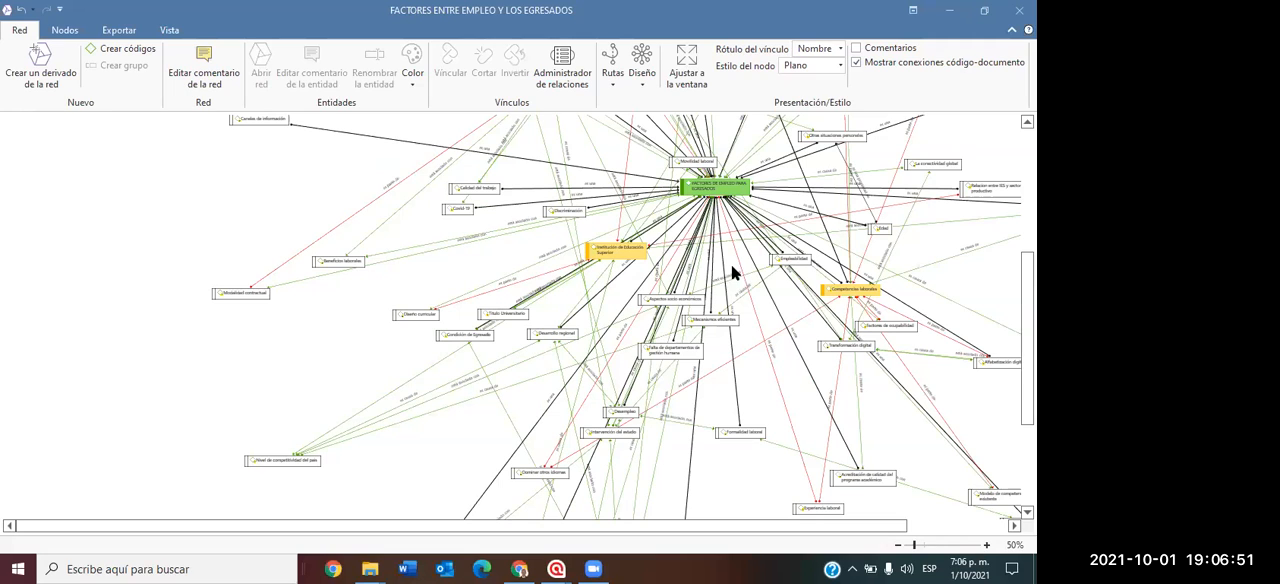
scroll(770, 285, up, 2)
scroll(770, 285, up, 5)
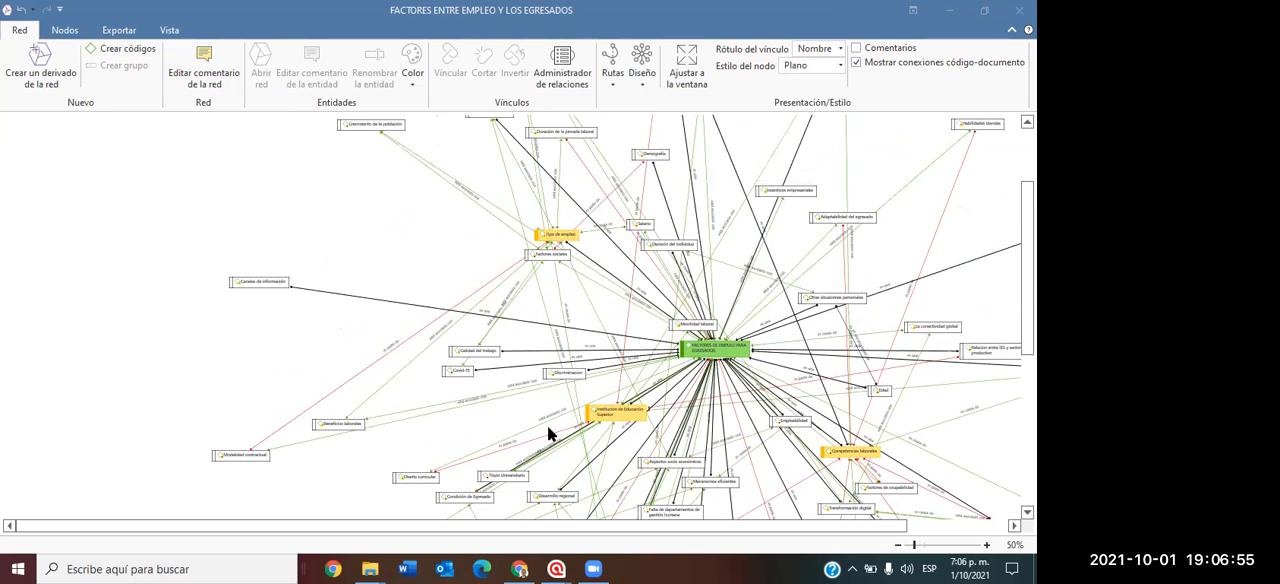
Try the "Árbol ortogonal" layout on the network and inspect how its codes and links are arranged.
click(647, 86)
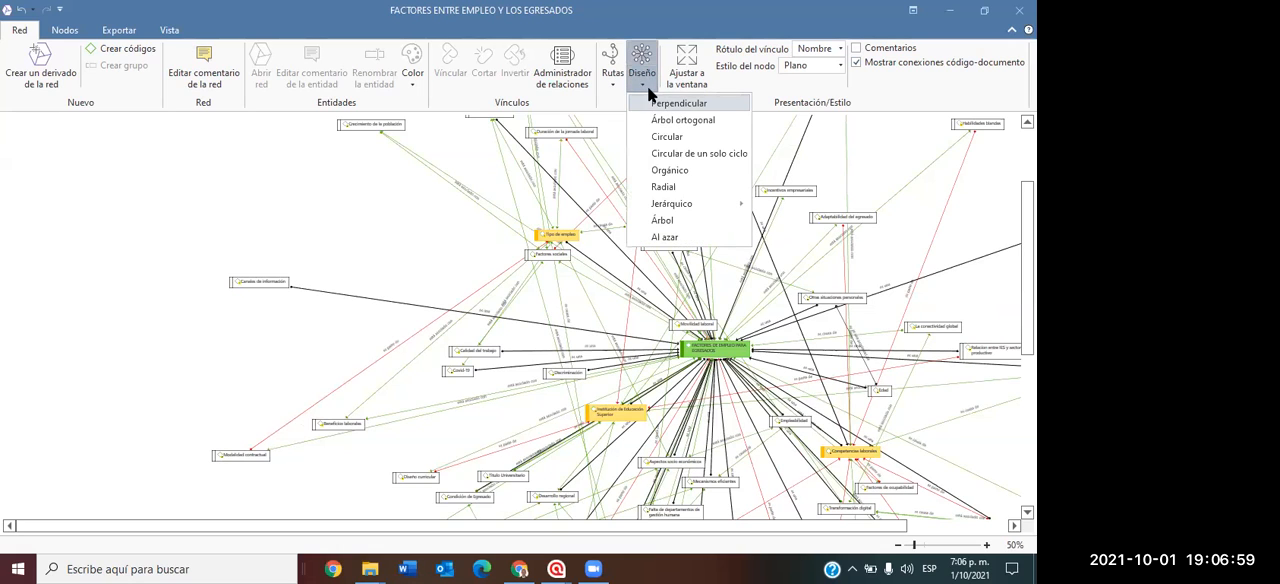
click(664, 119)
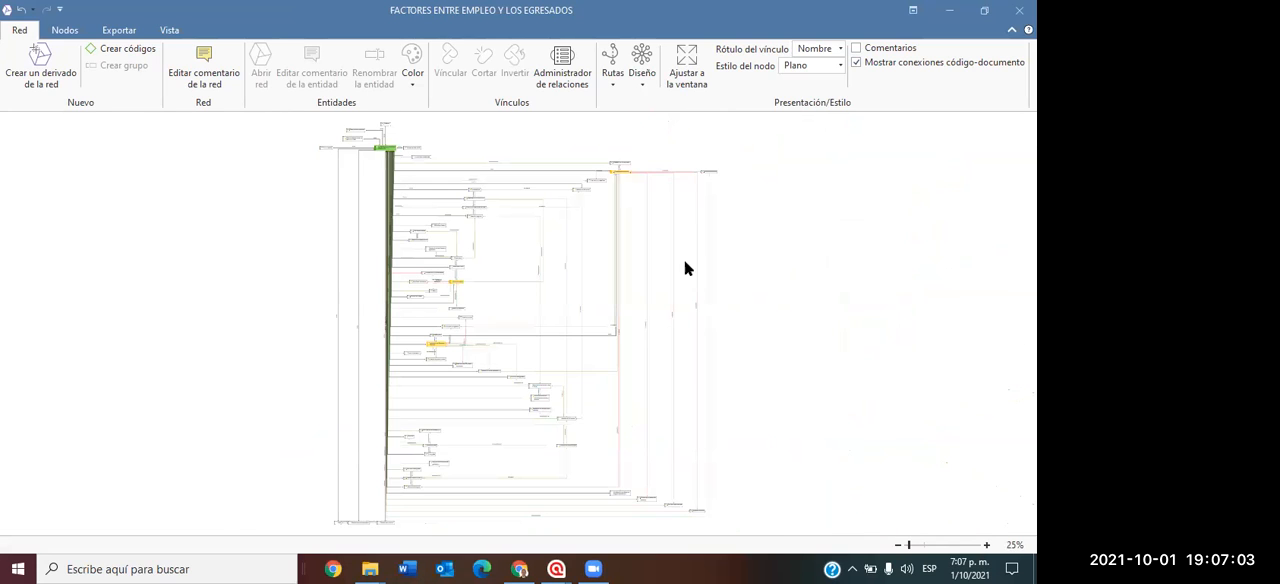
scroll(660, 291, up, 4)
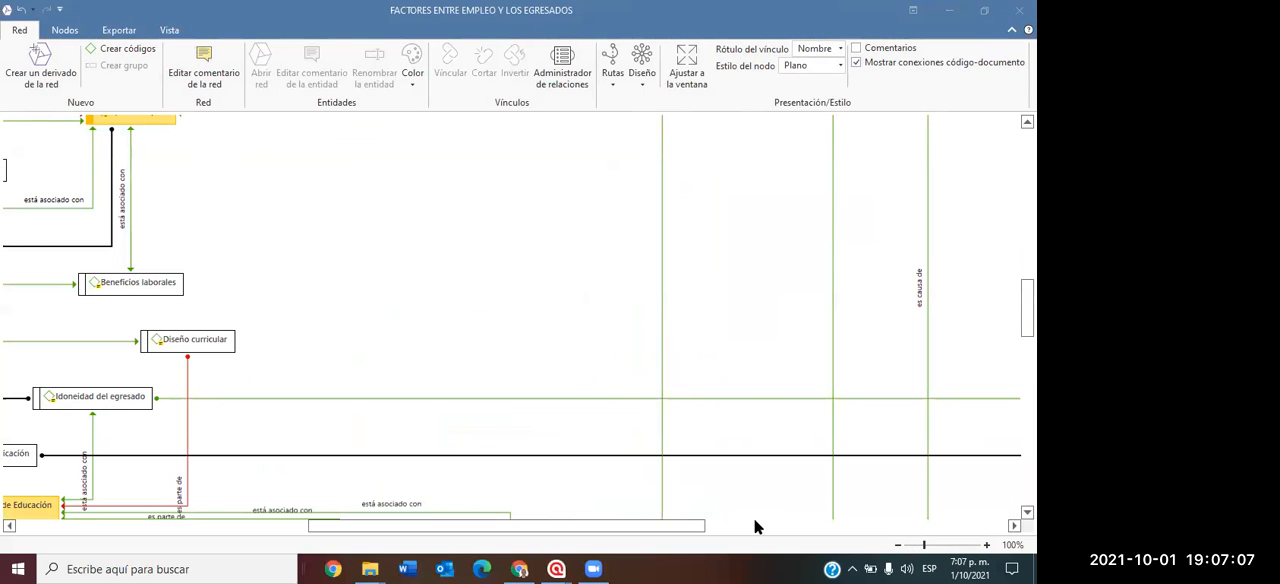
drag(617, 518, 486, 502)
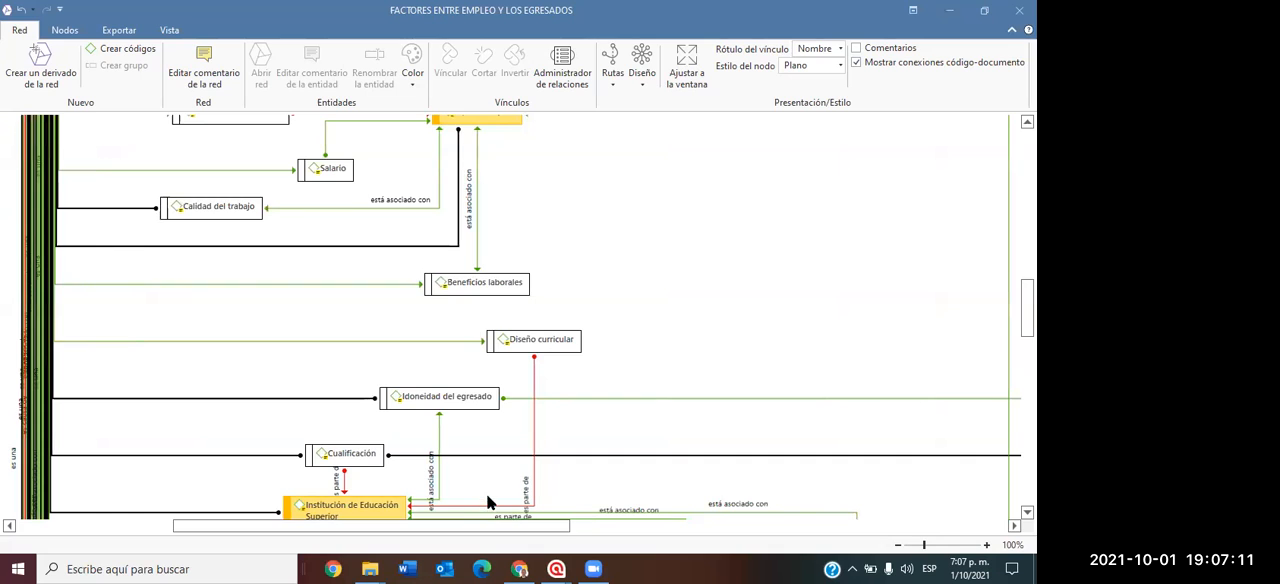
Try the "Orgánico" layout and the "Al azar" layout on the network.
click(644, 80)
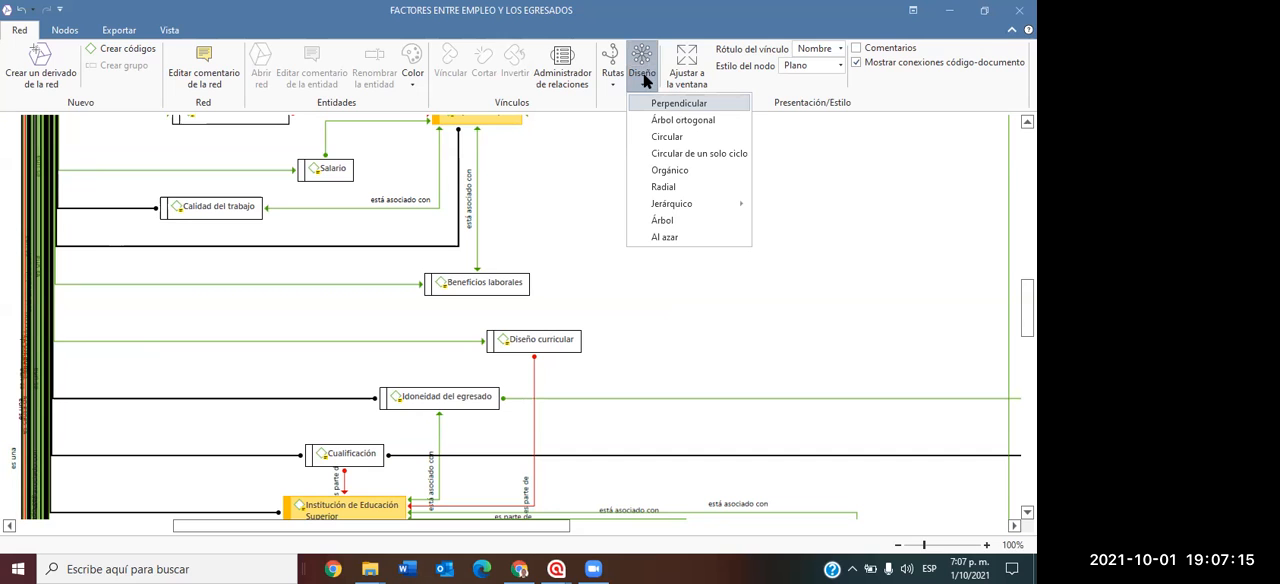
click(662, 170)
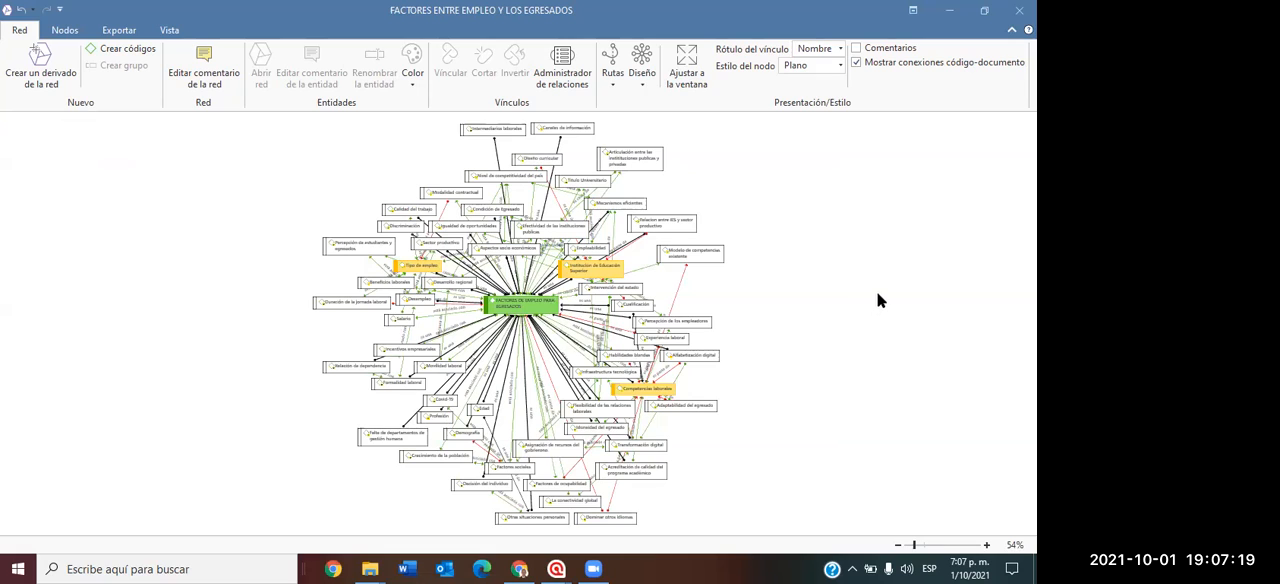
click(640, 86)
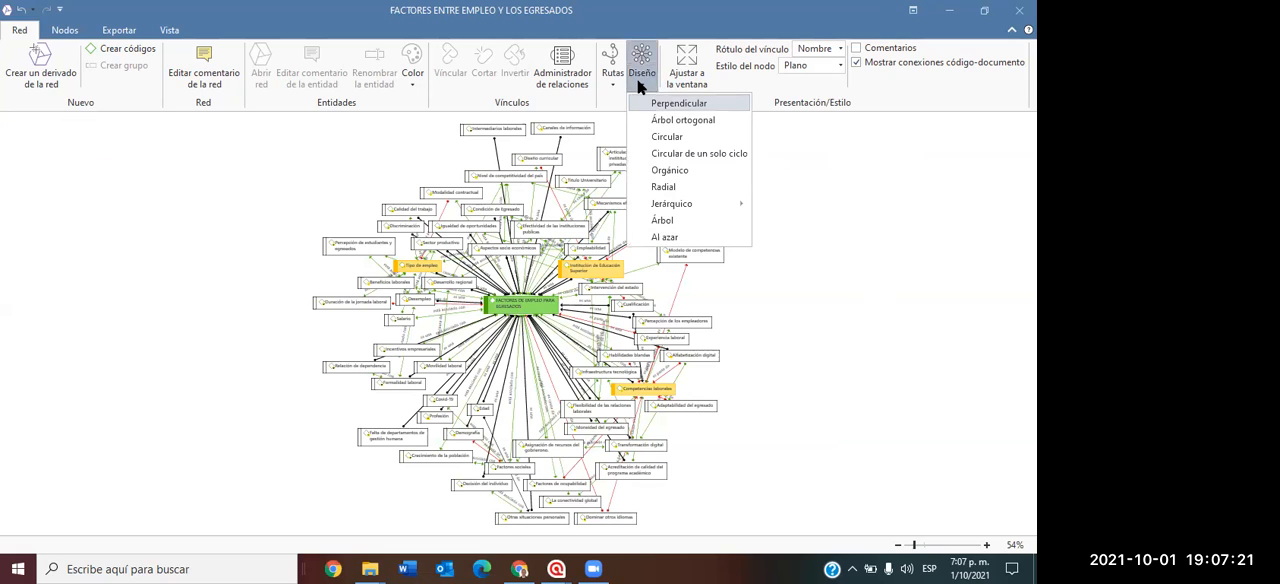
click(668, 236)
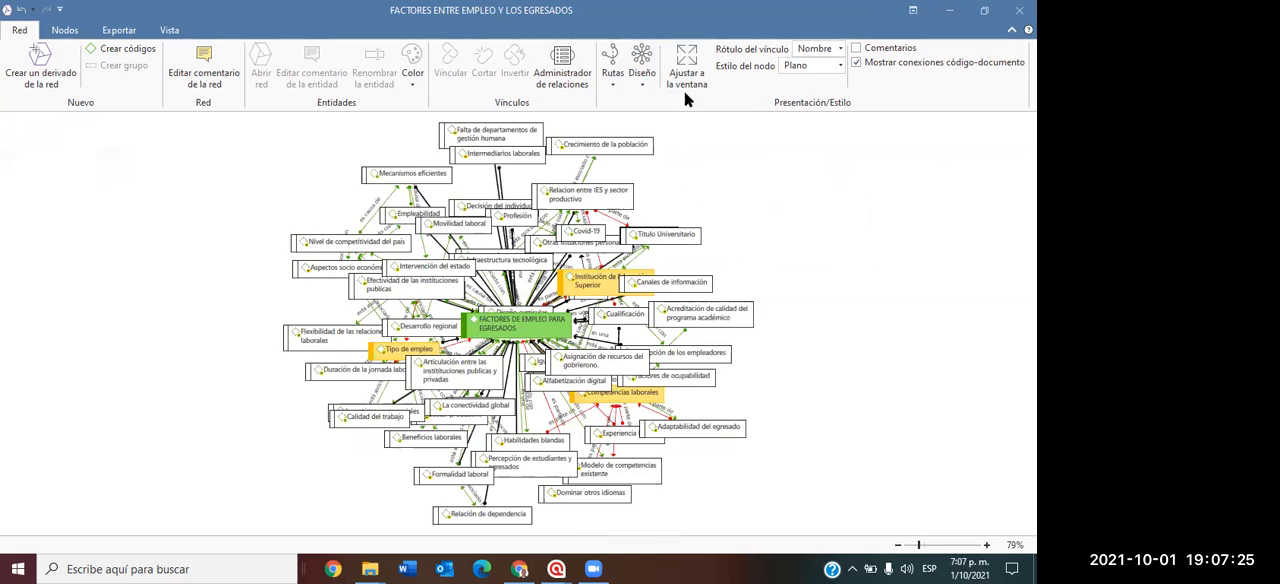
Try the "Radial" layout on the network and switch it to the "Circular" layout.
click(646, 86)
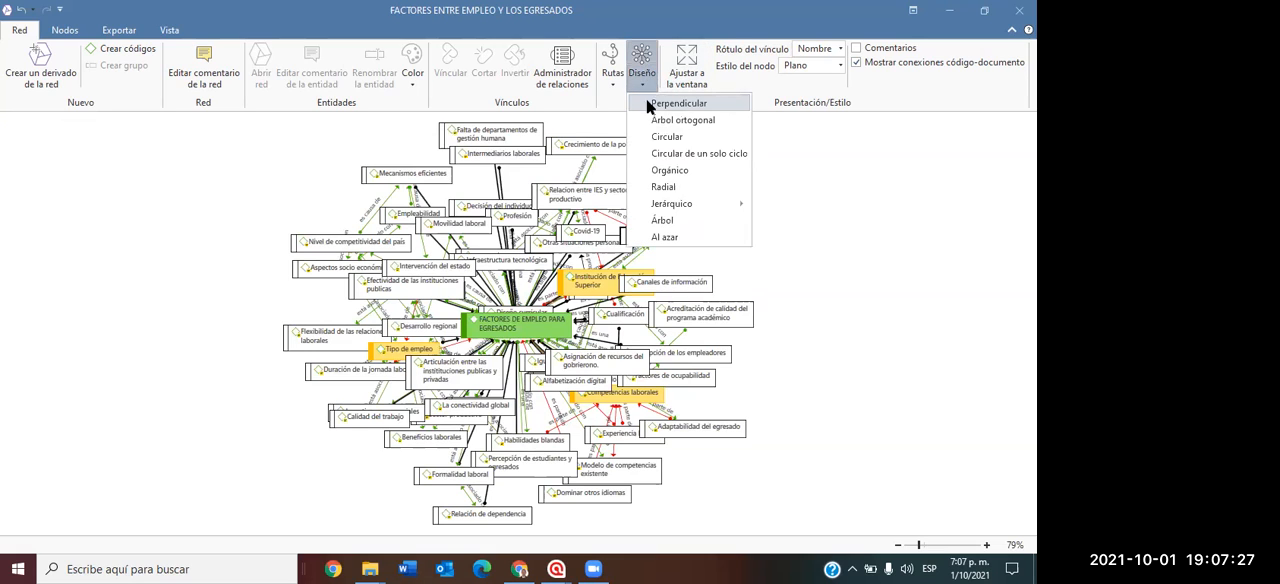
click(690, 187)
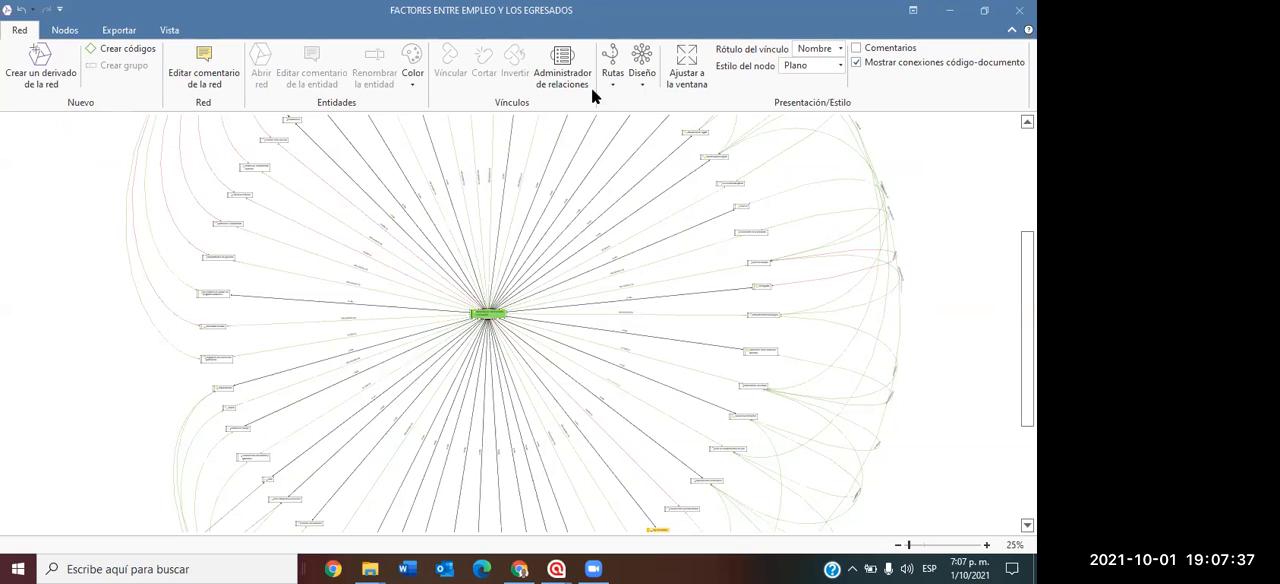
click(638, 82)
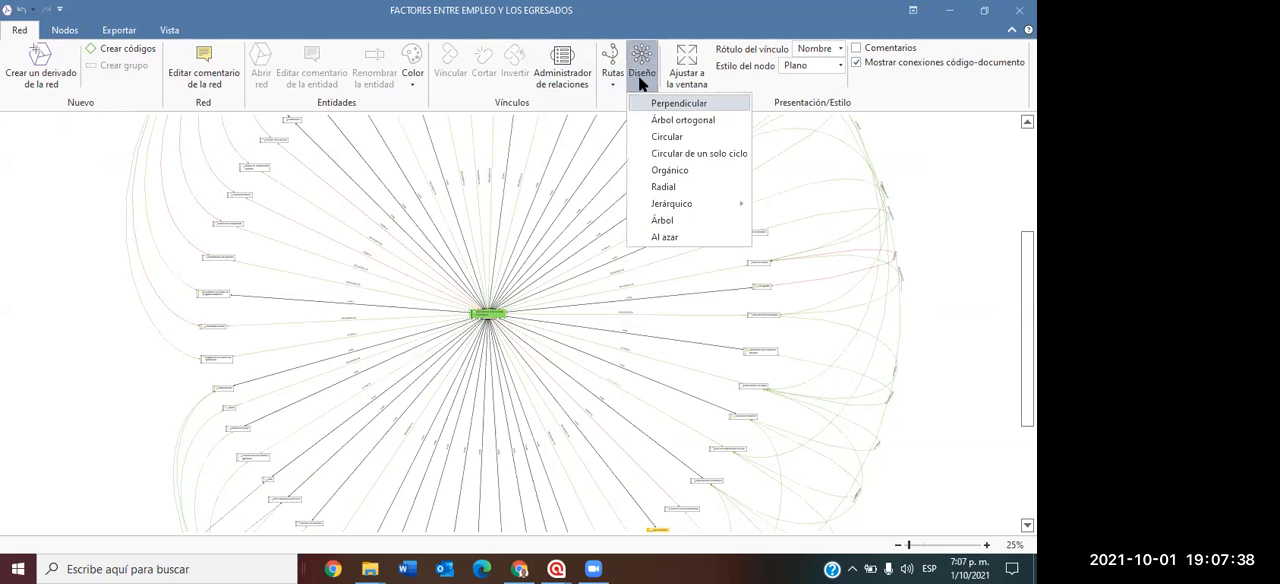
click(664, 136)
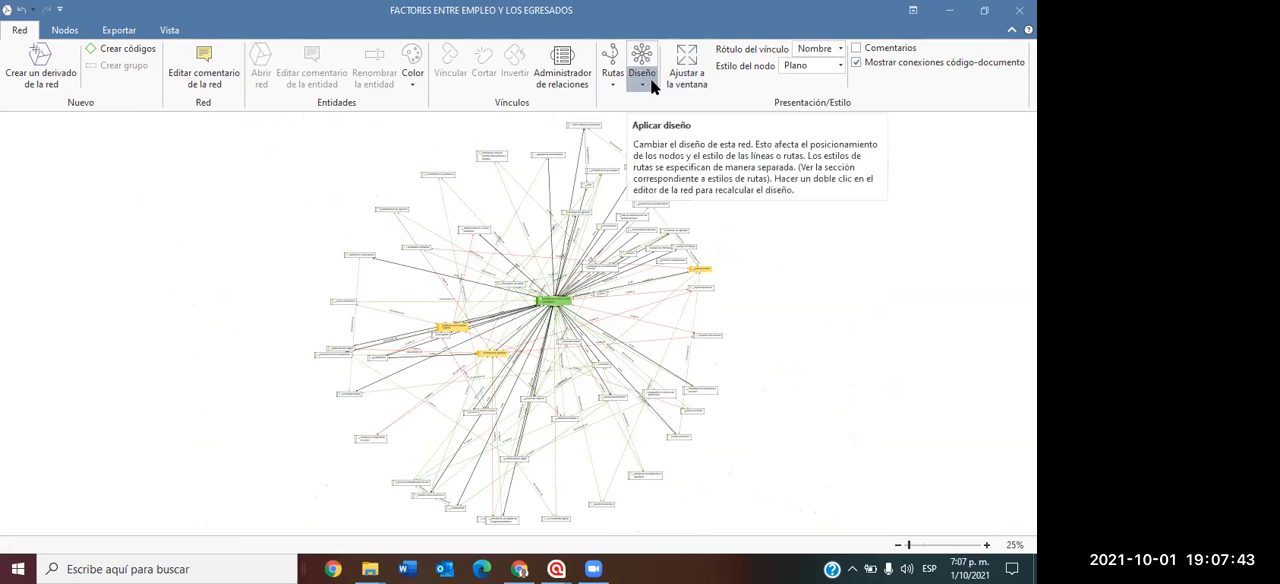
Examine the rearranged network around the green "FACTORES DE EMPLEO PARA EGRESADOS" code, both as an overview and up close.
scroll(821, 347, up, 5)
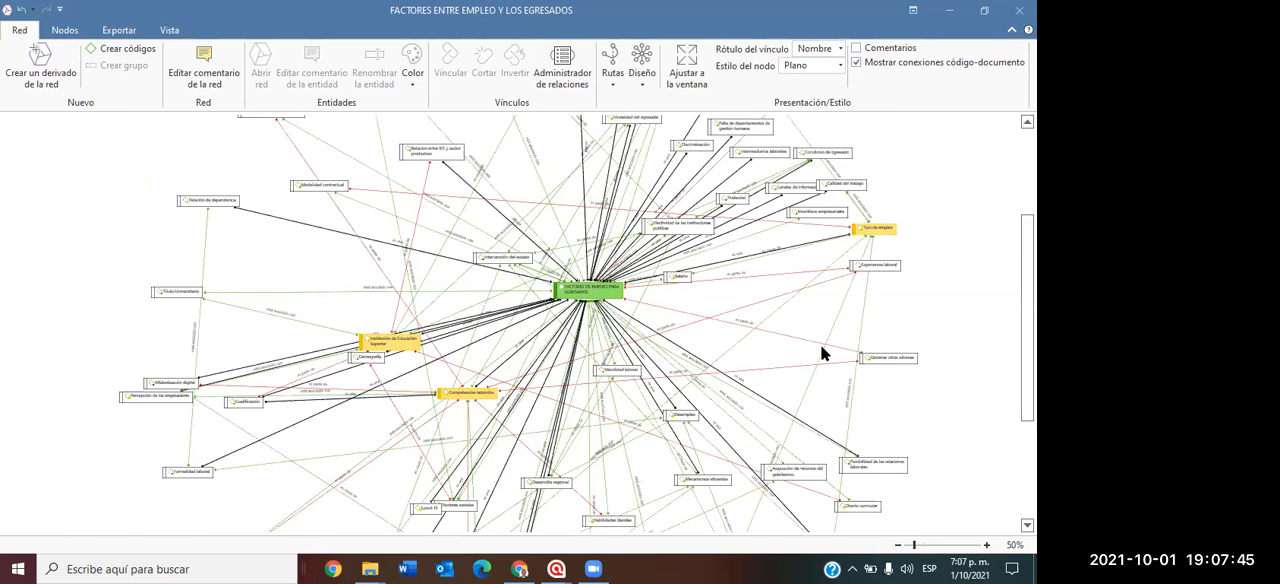
scroll(823, 353, down, 2)
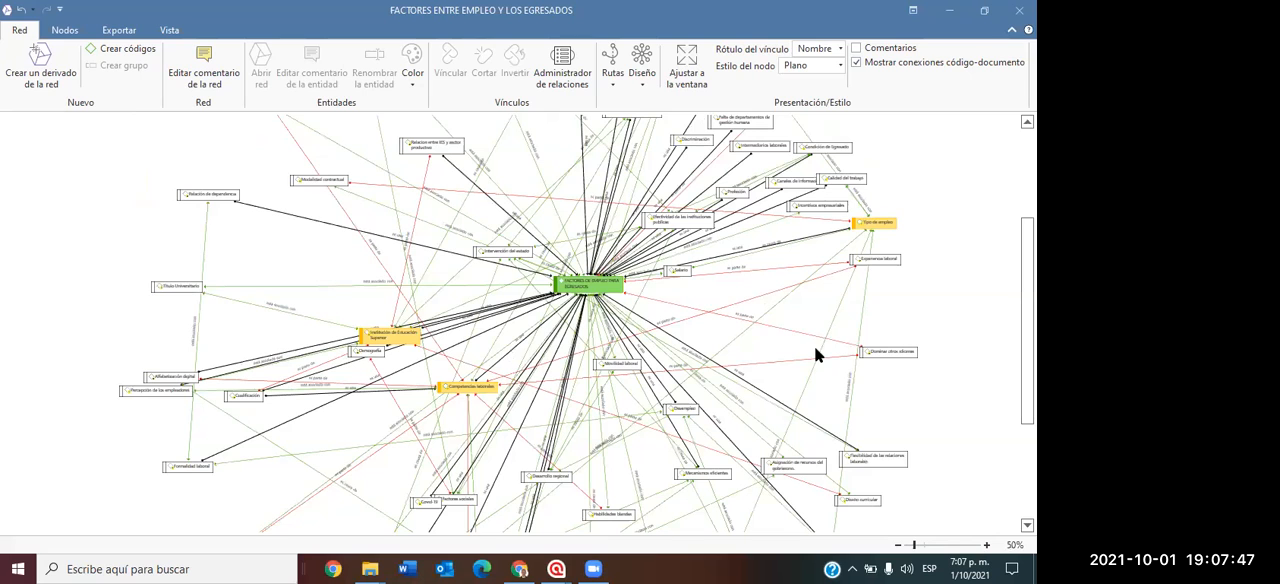
scroll(898, 325, down, 2)
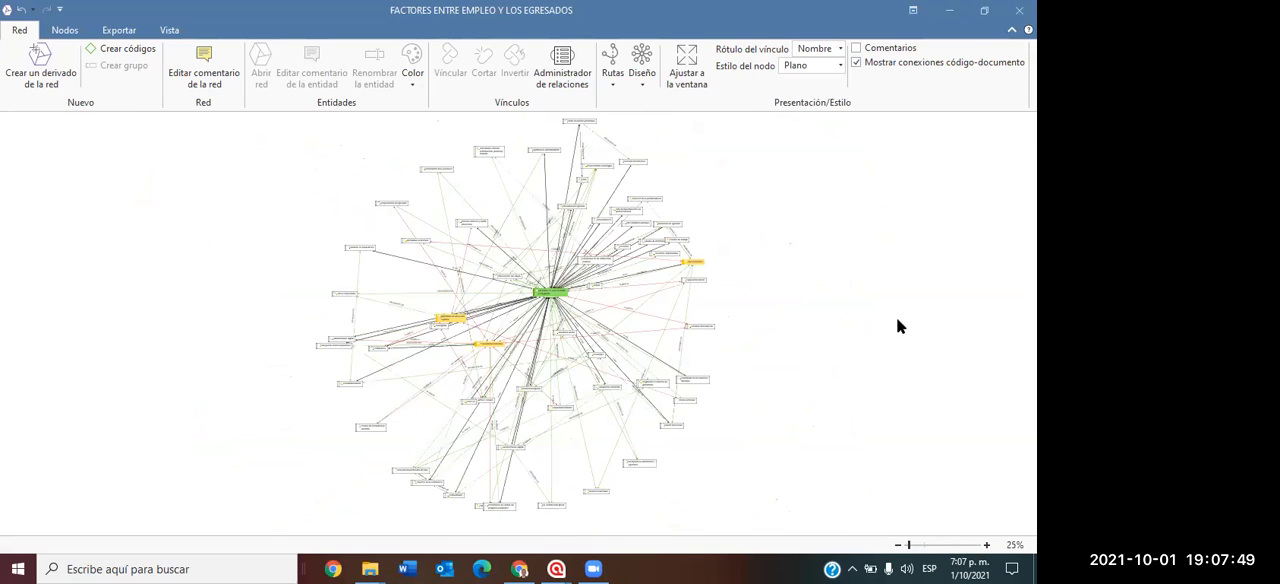
scroll(898, 325, up, 2)
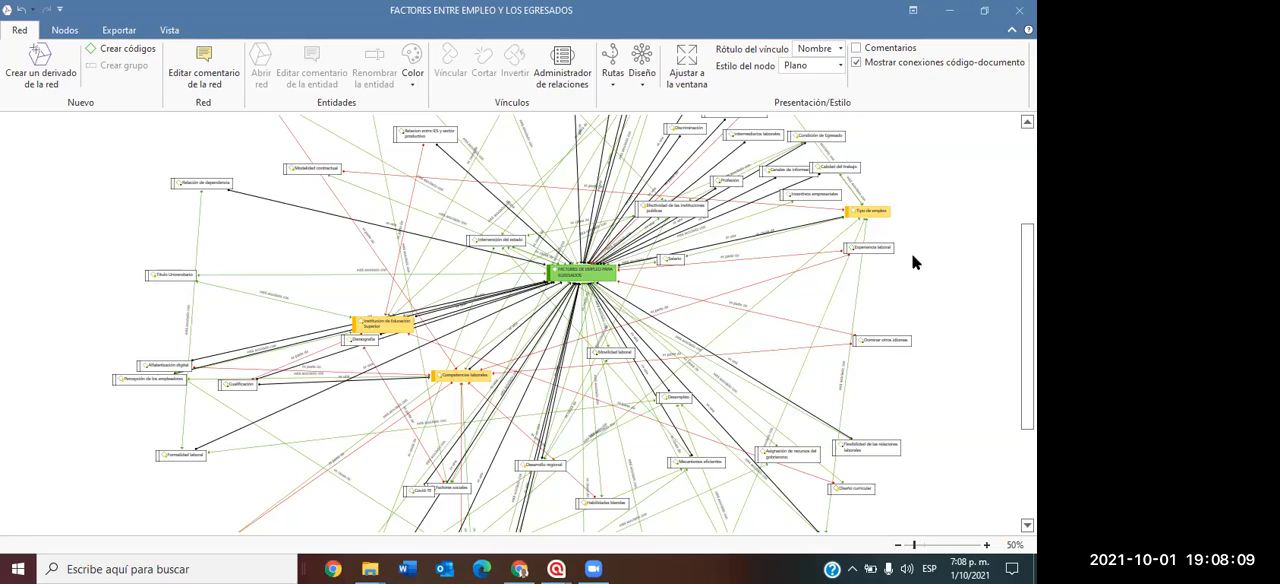
scroll(832, 305, up, 1)
scroll(831, 313, up, 1)
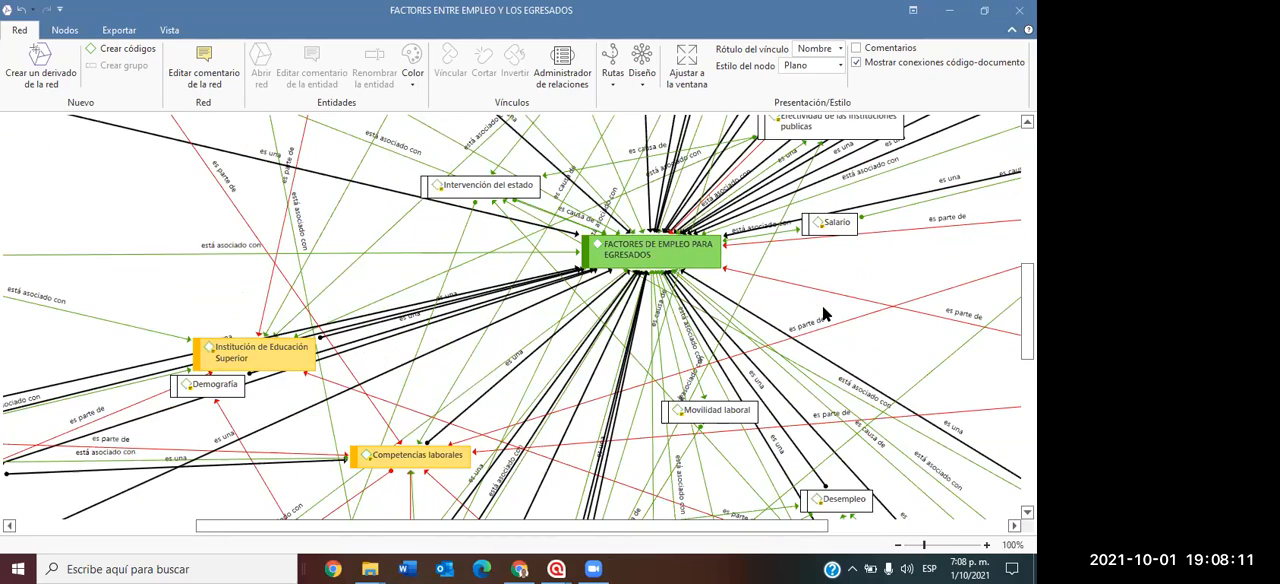
scroll(820, 310, down, 2)
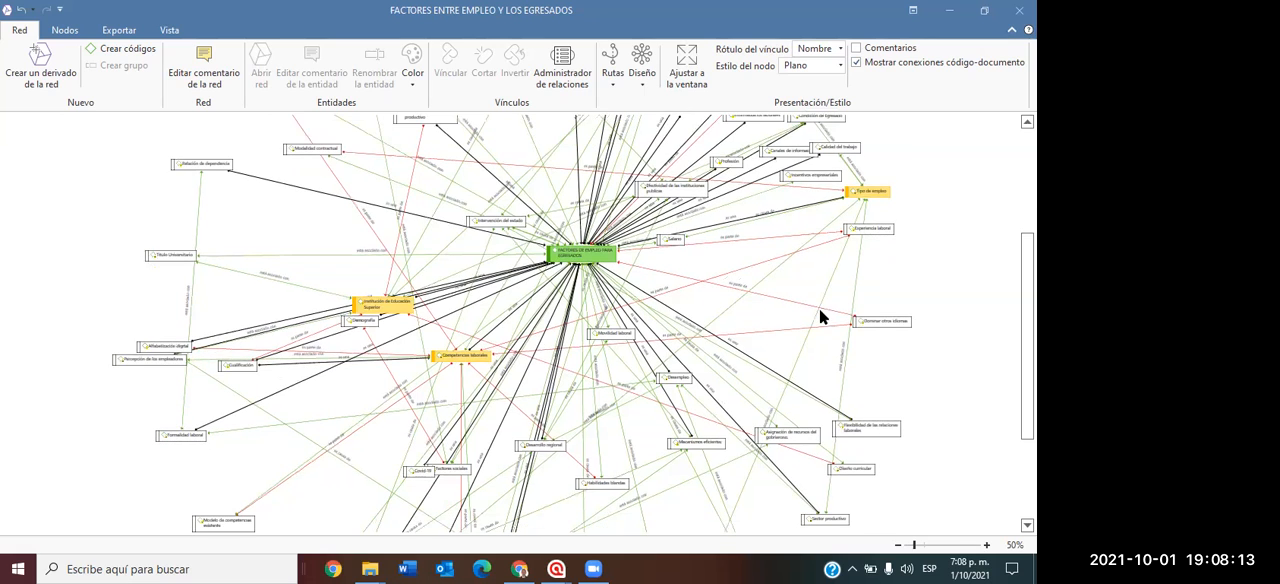
scroll(820, 310, down, 1)
scroll(819, 317, up, 1)
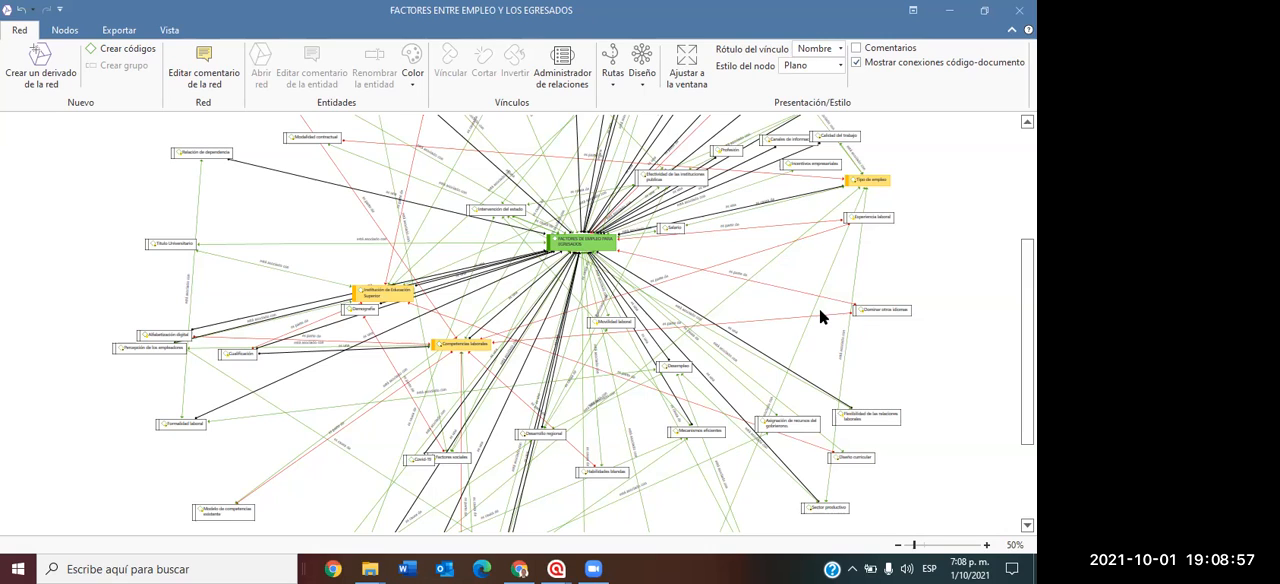
scroll(931, 285, down, 2)
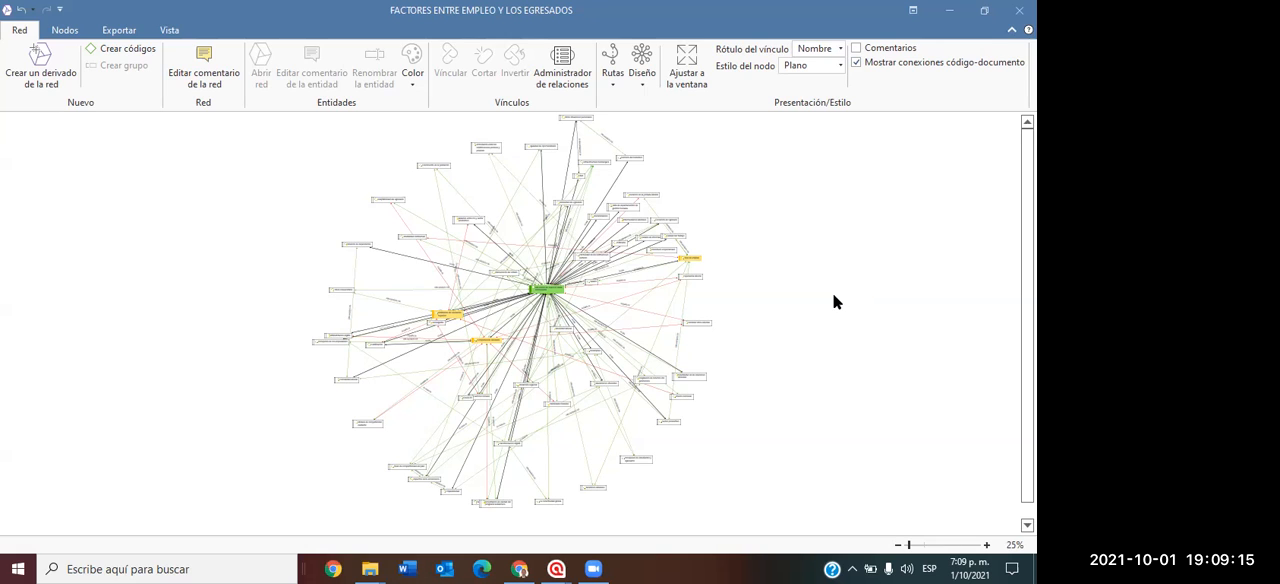
Examine the network's upper codes up close, from "Idoneidad del egresado" to "Adaptabilidad del egresado", "Crecimiento de la población" and the public-private institutions code.
scroll(833, 293, up, 2)
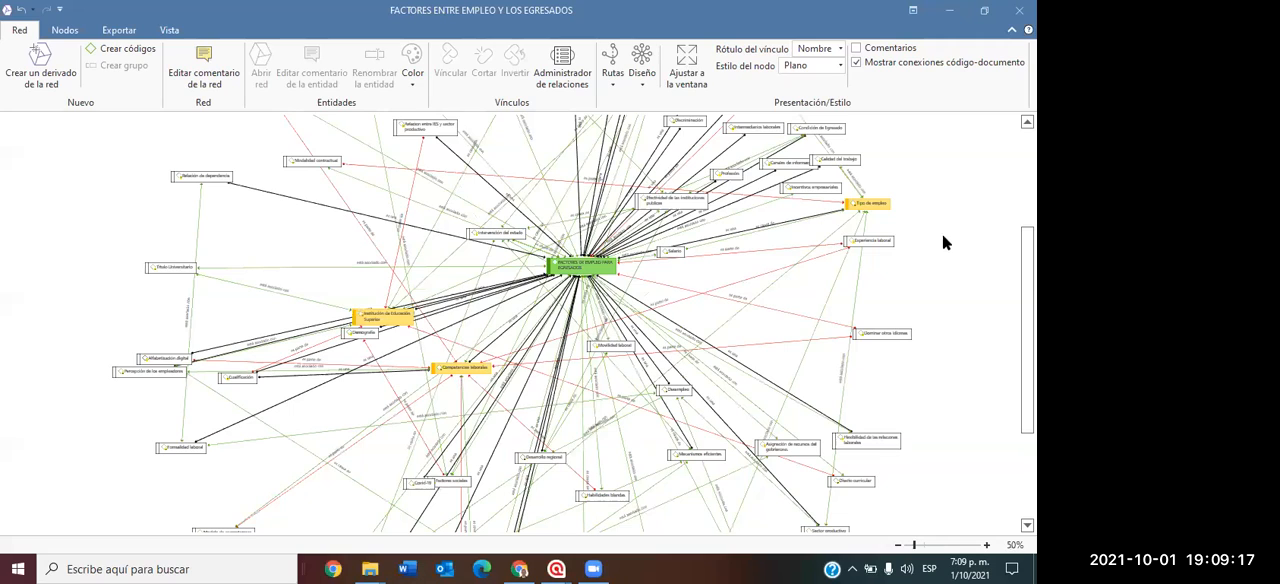
scroll(866, 281, up, 3)
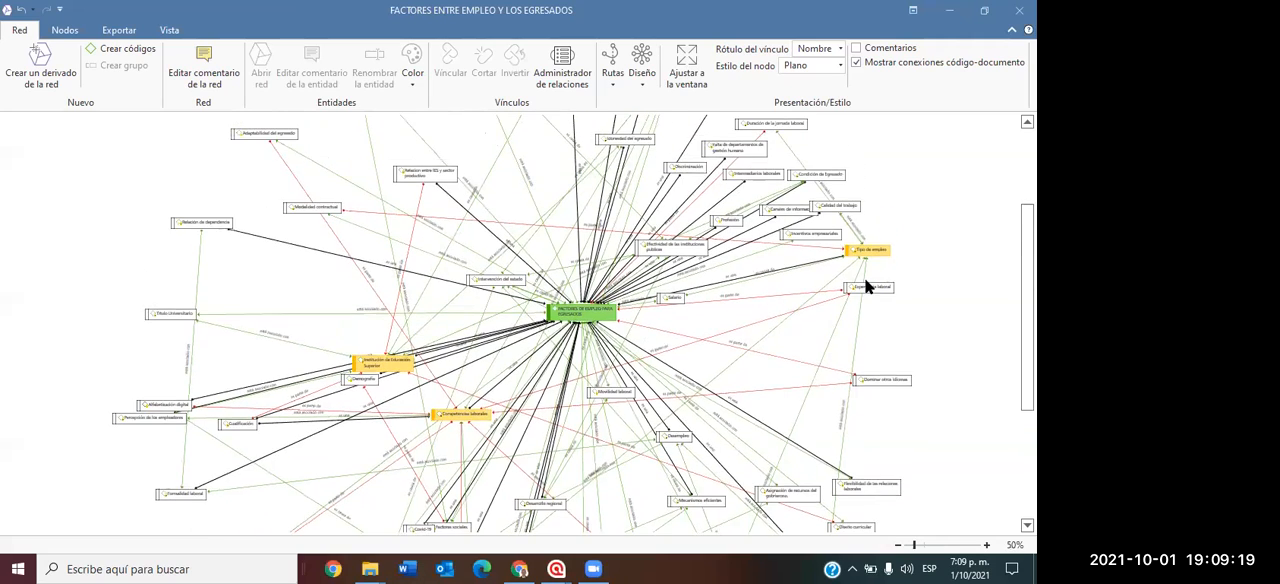
scroll(866, 287, up, 3)
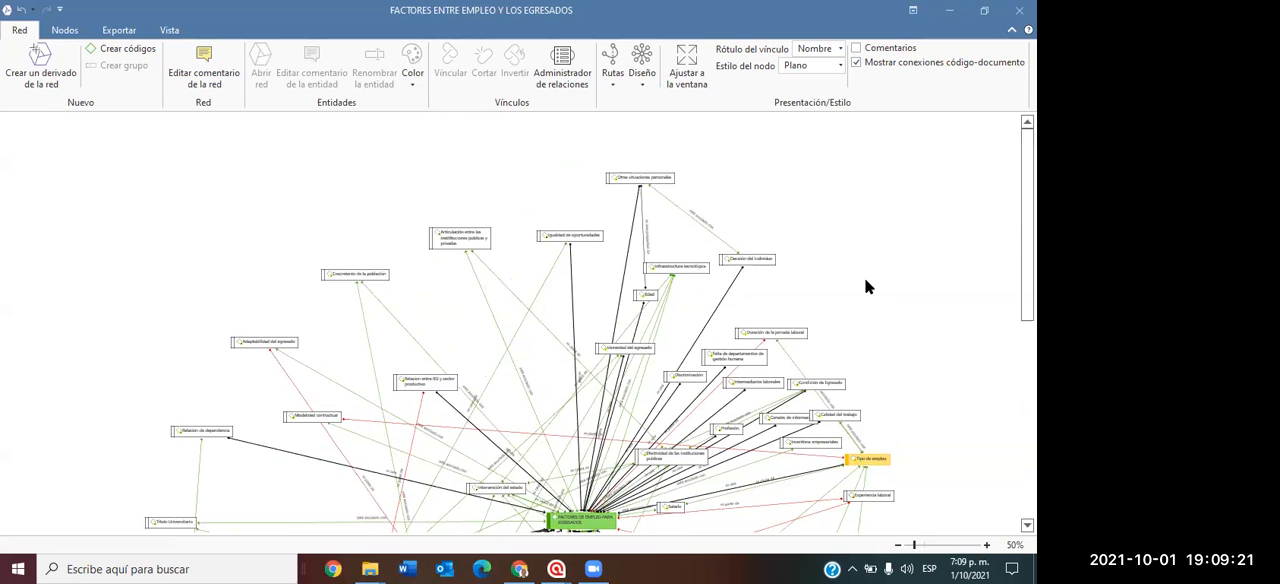
scroll(866, 287, down, 1)
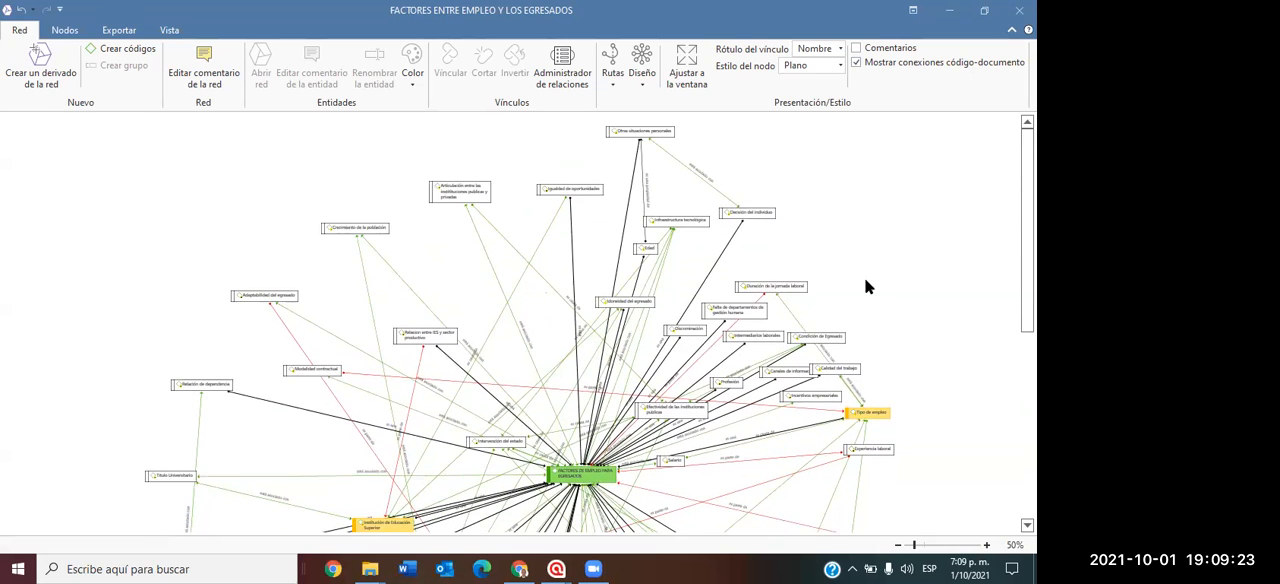
scroll(866, 287, down, 1)
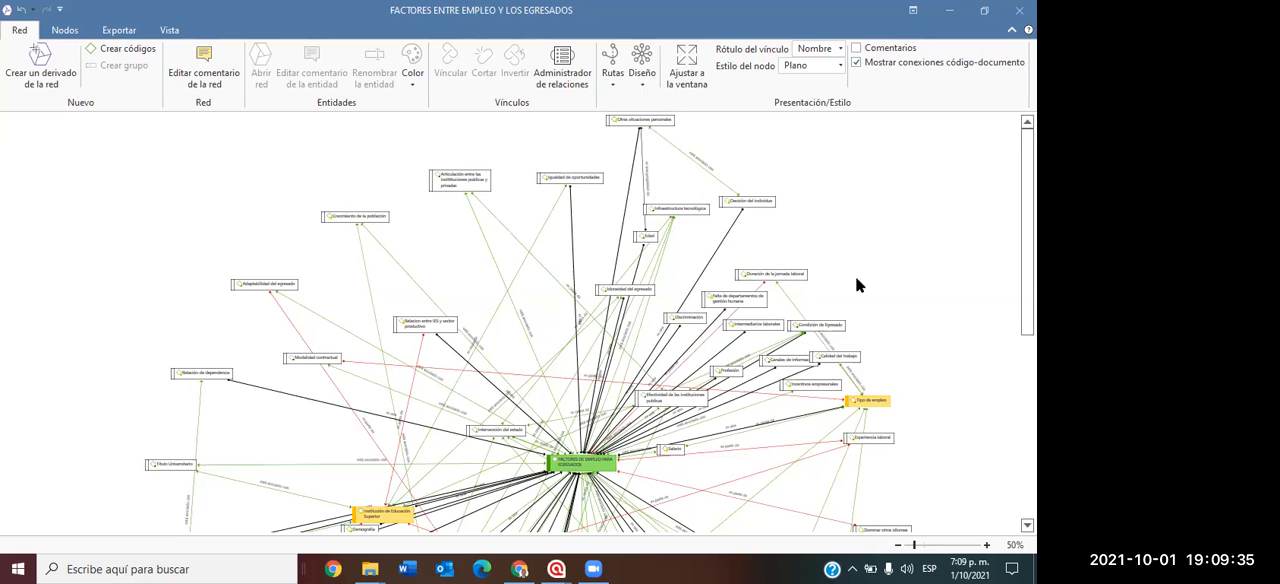
scroll(855, 276, up, 3)
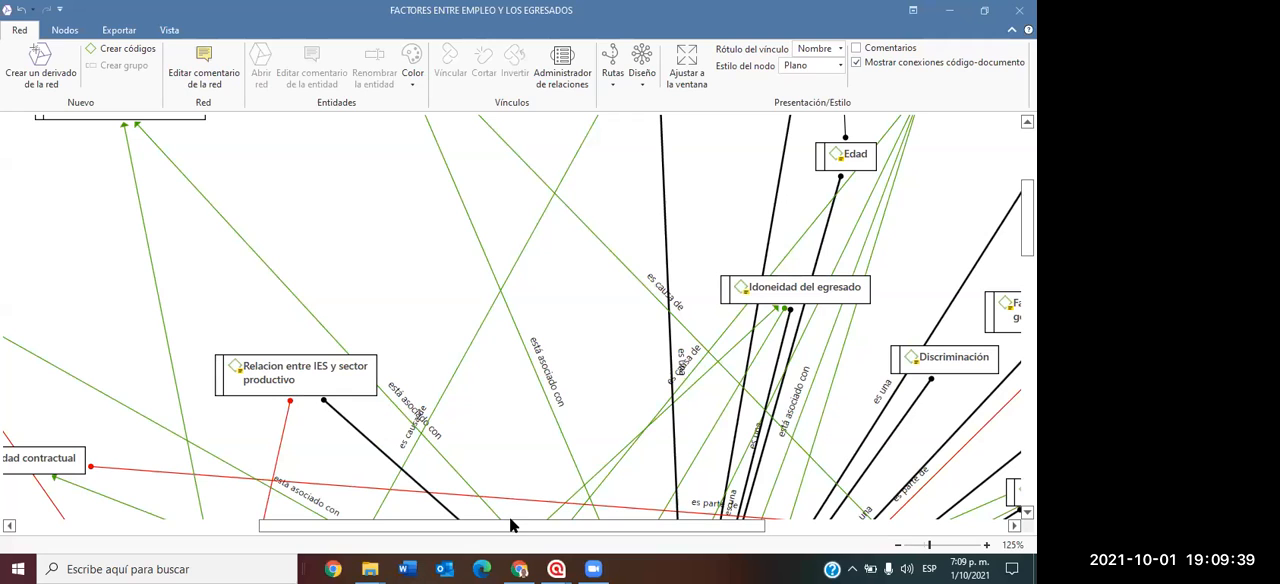
drag(508, 524, 353, 533)
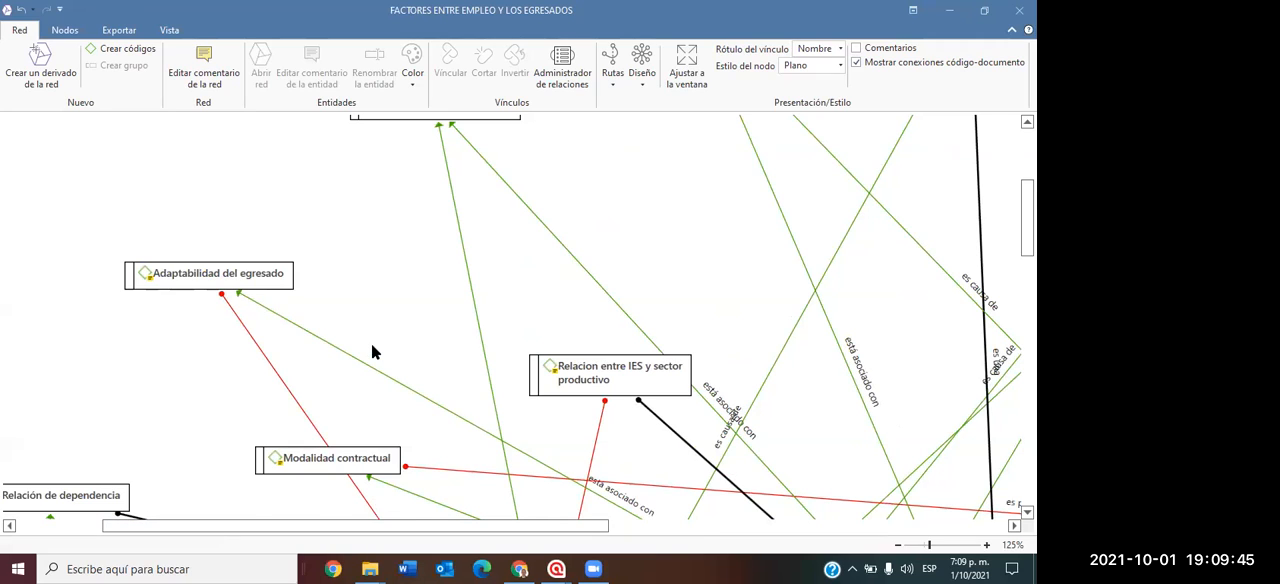
scroll(372, 343, up, 1)
scroll(400, 325, up, 1)
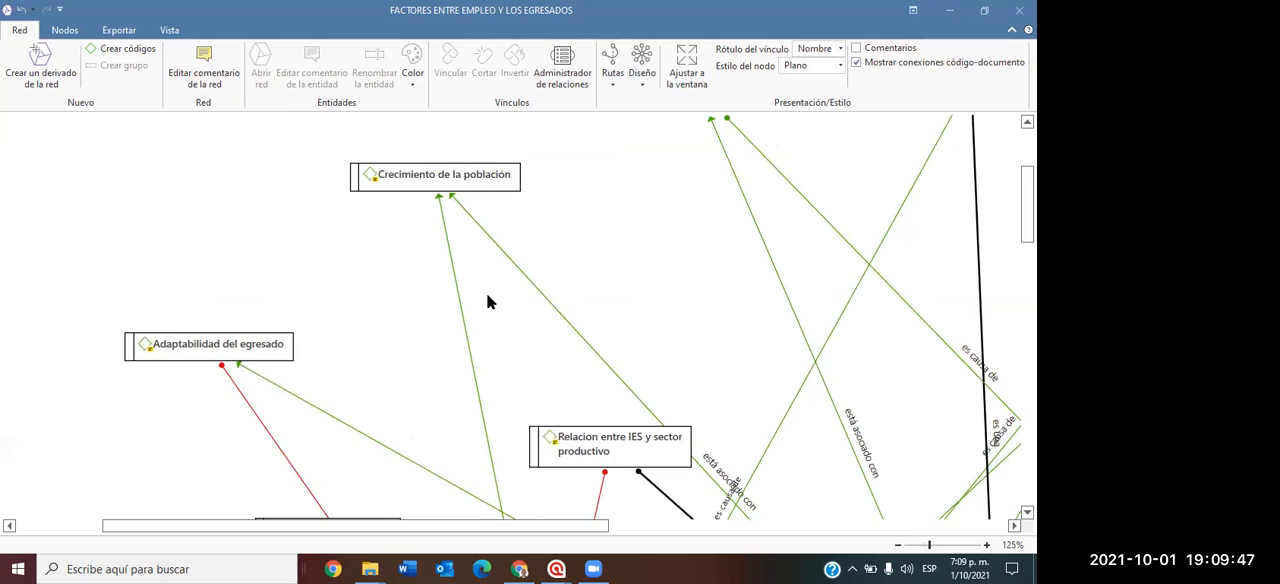
scroll(500, 297, up, 2)
scroll(508, 296, up, 1)
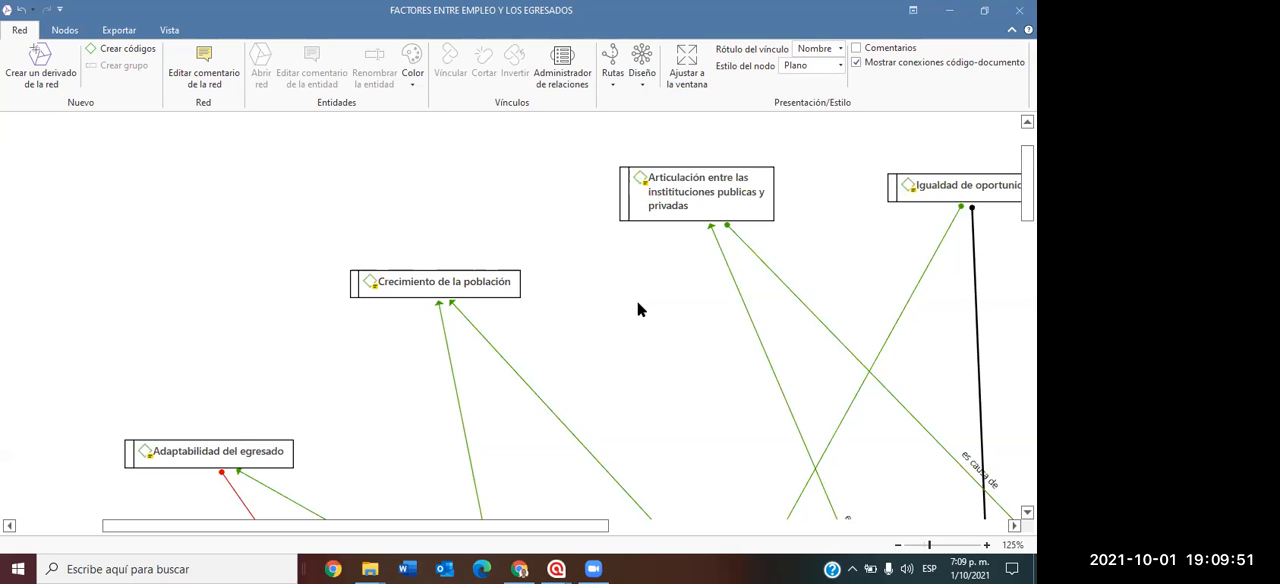
Examine the links among the central code, "Institución de Educación Superior", "Competencias laborales" and "Tipo de empleo", and close the network.
scroll(638, 317, down, 5)
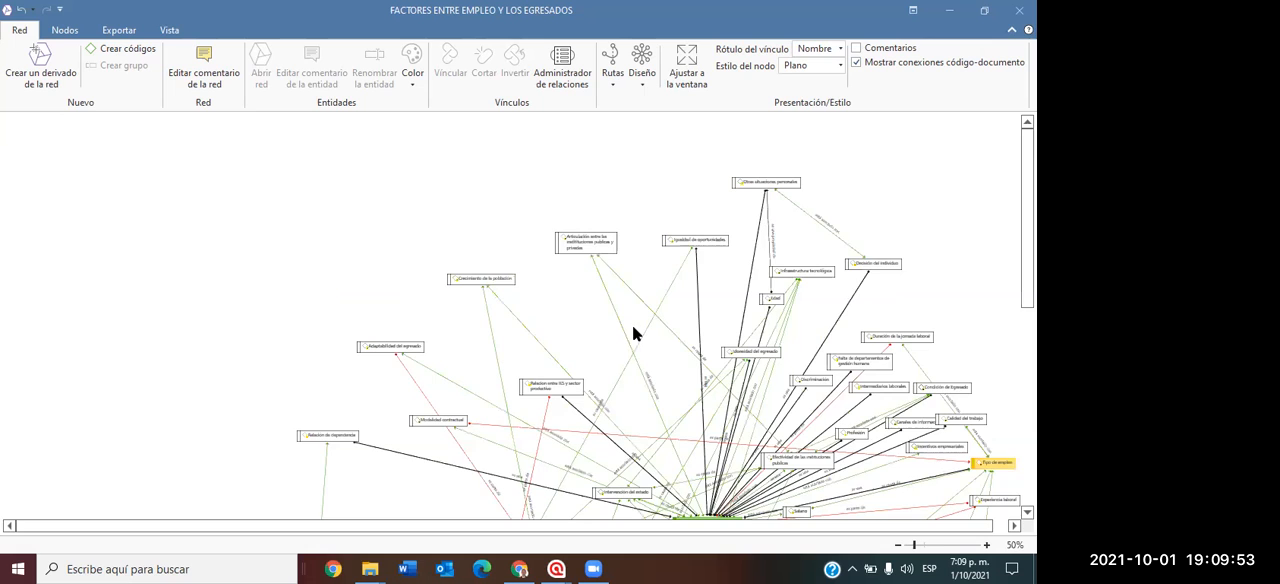
scroll(632, 328, down, 3)
scroll(632, 328, up, 3)
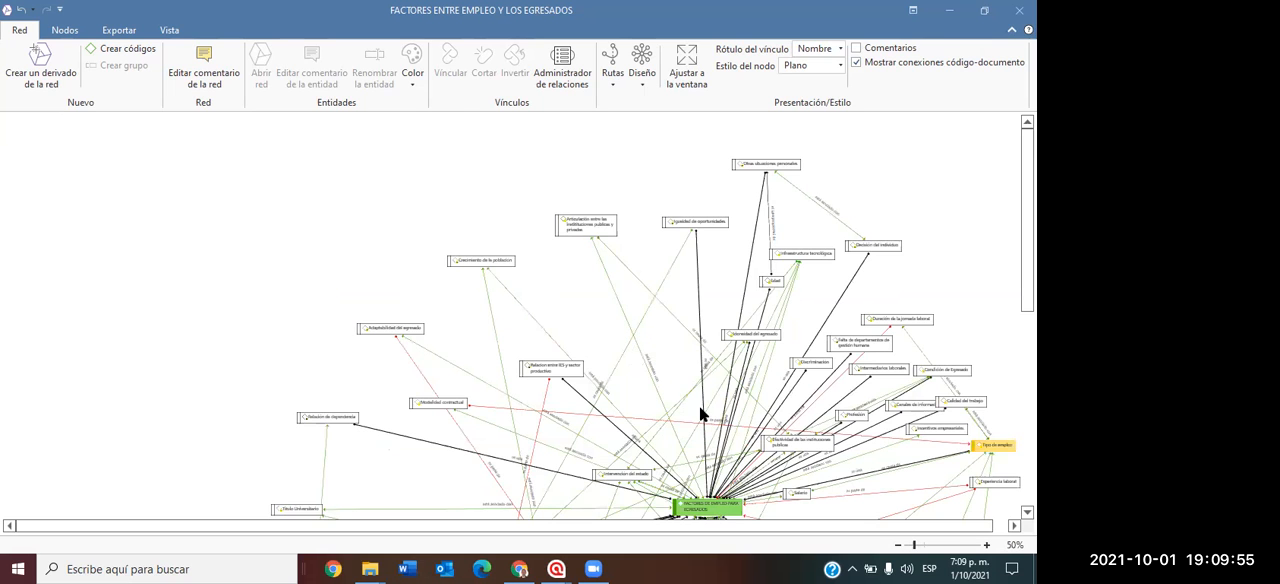
scroll(685, 385, down, 5)
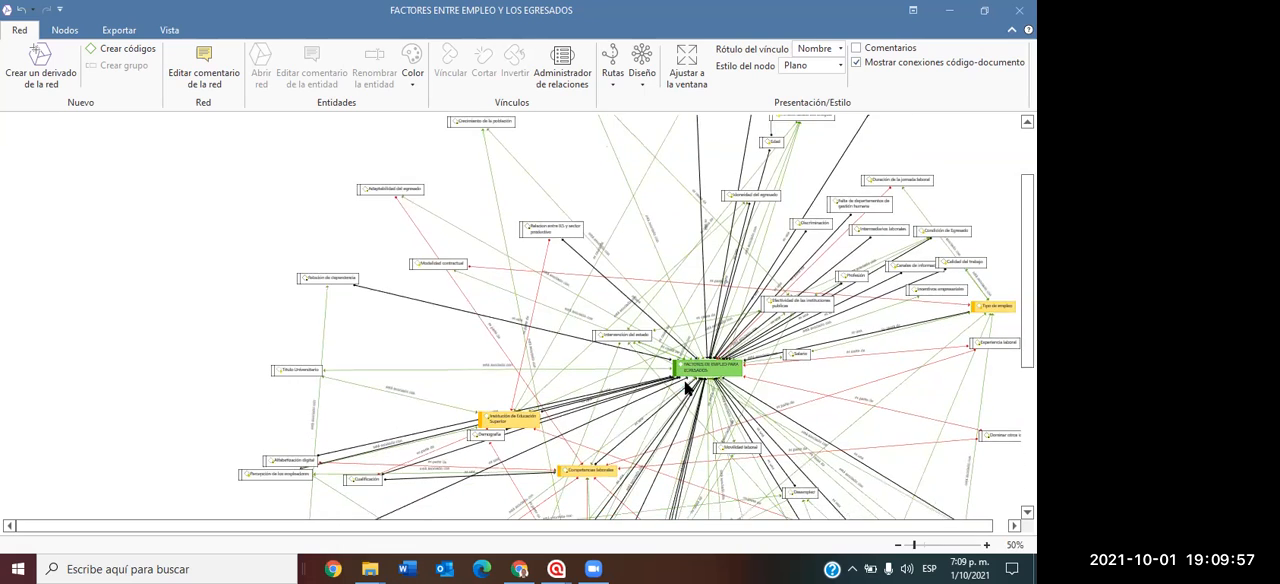
drag(592, 518, 817, 544)
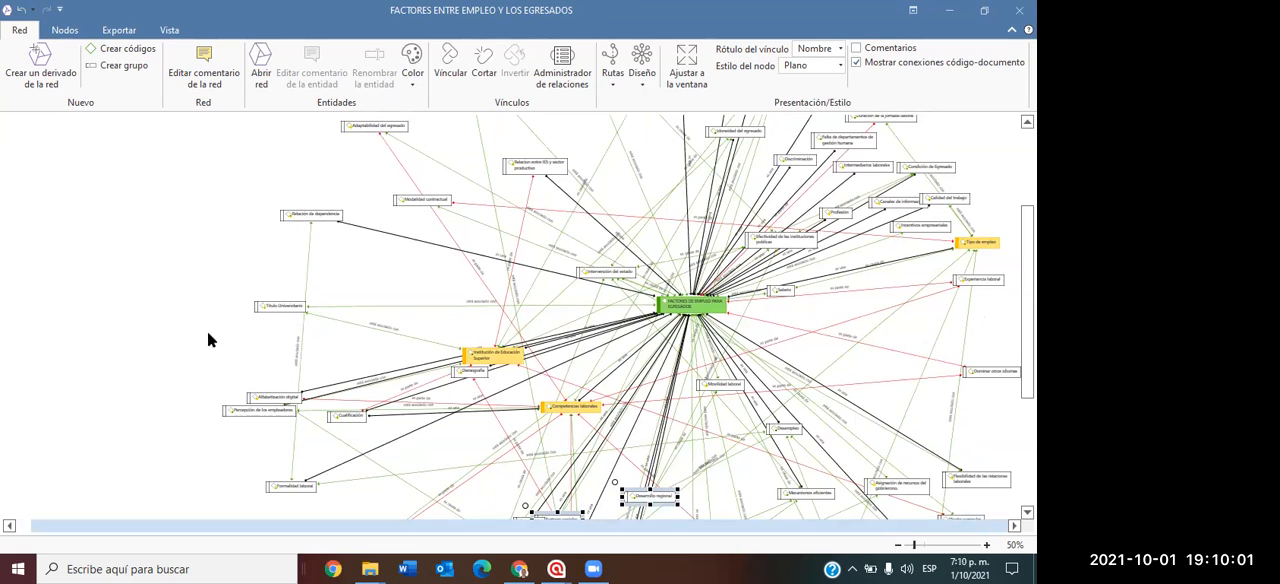
click(98, 316)
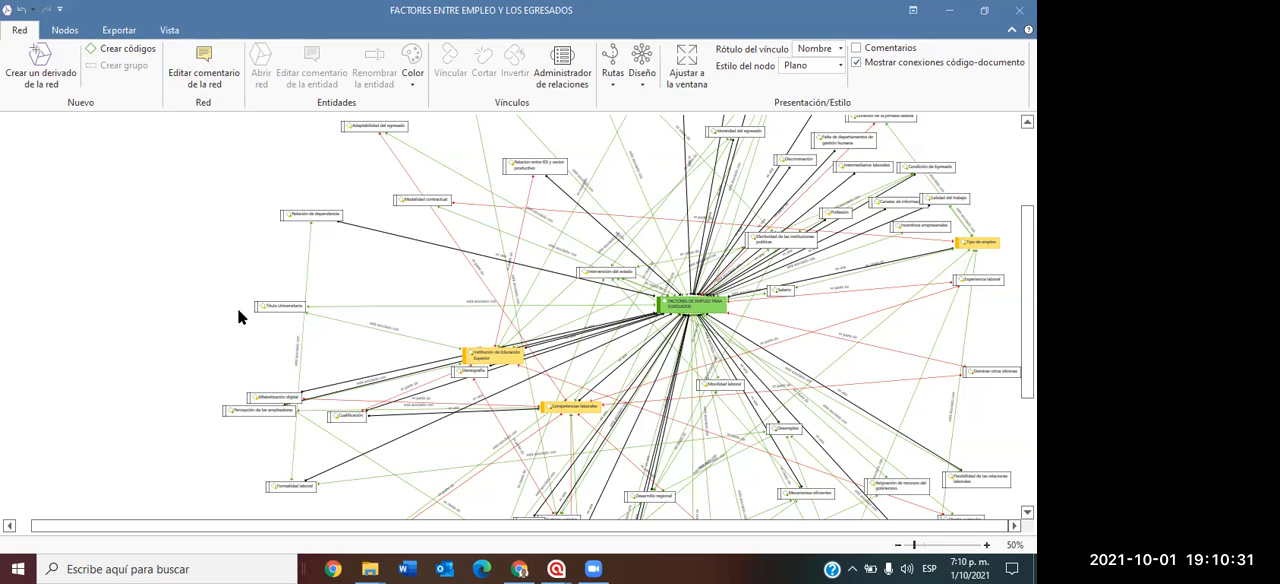
scroll(233, 313, down, 3)
scroll(300, 376, up, 3)
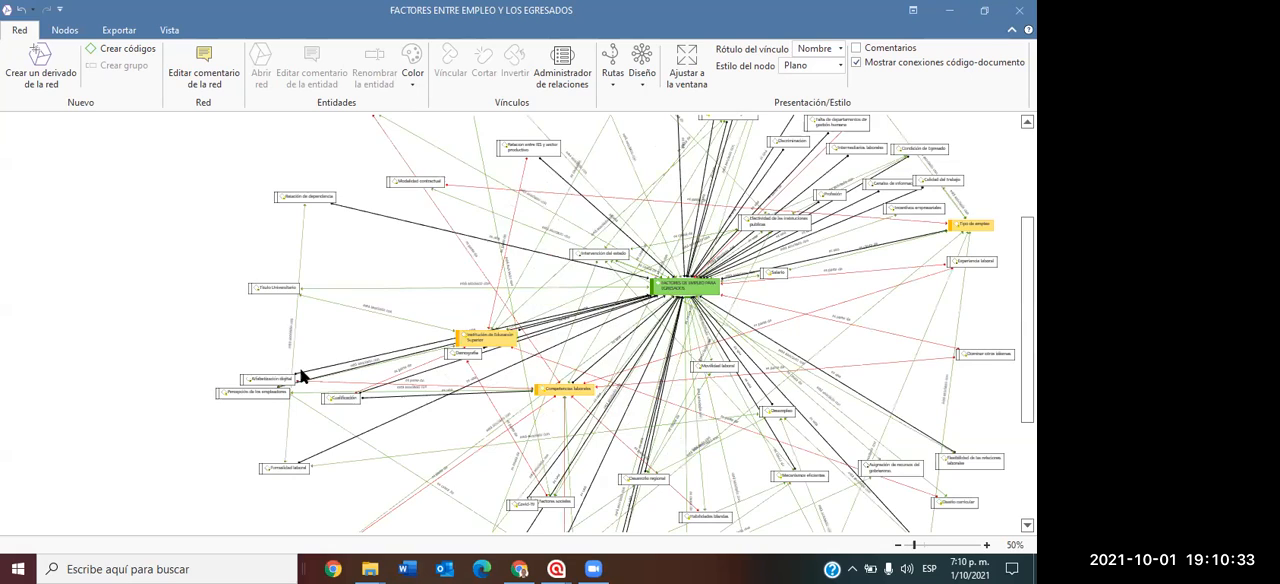
scroll(320, 384, up, 2)
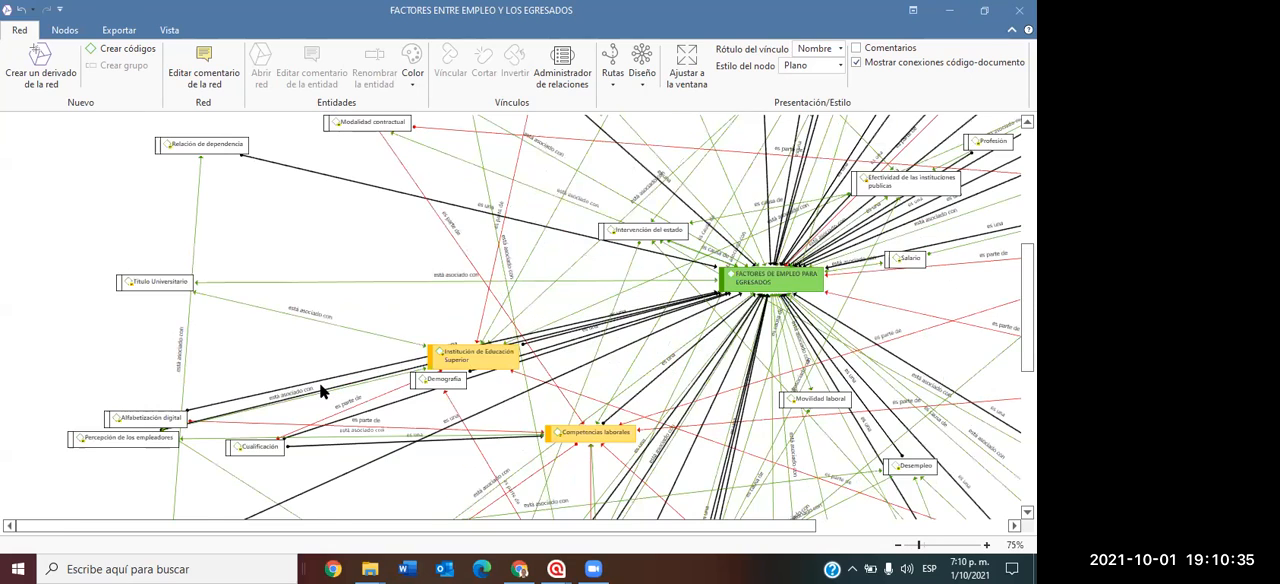
drag(428, 526, 380, 524)
scroll(517, 505, right, 5)
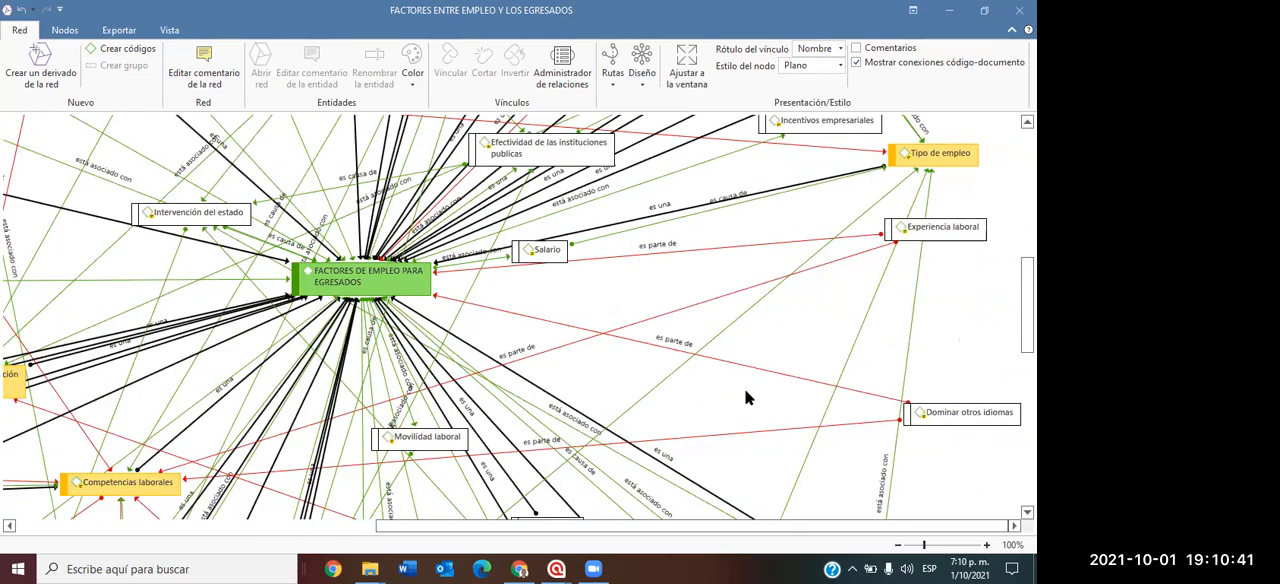
scroll(742, 399, down, 1)
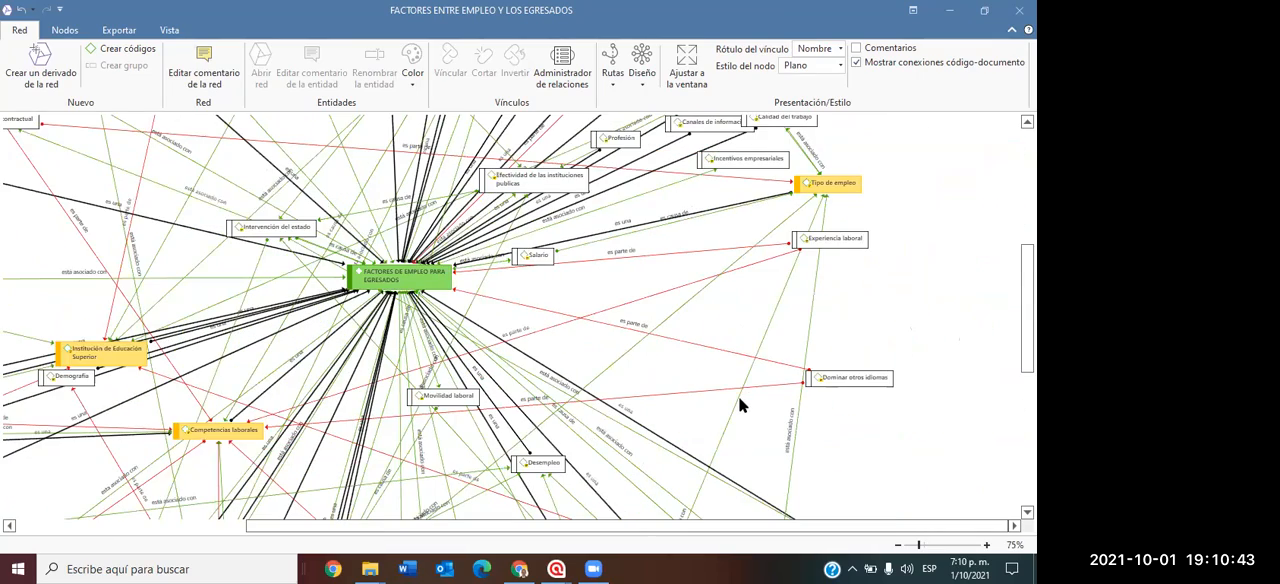
scroll(741, 401, down, 1)
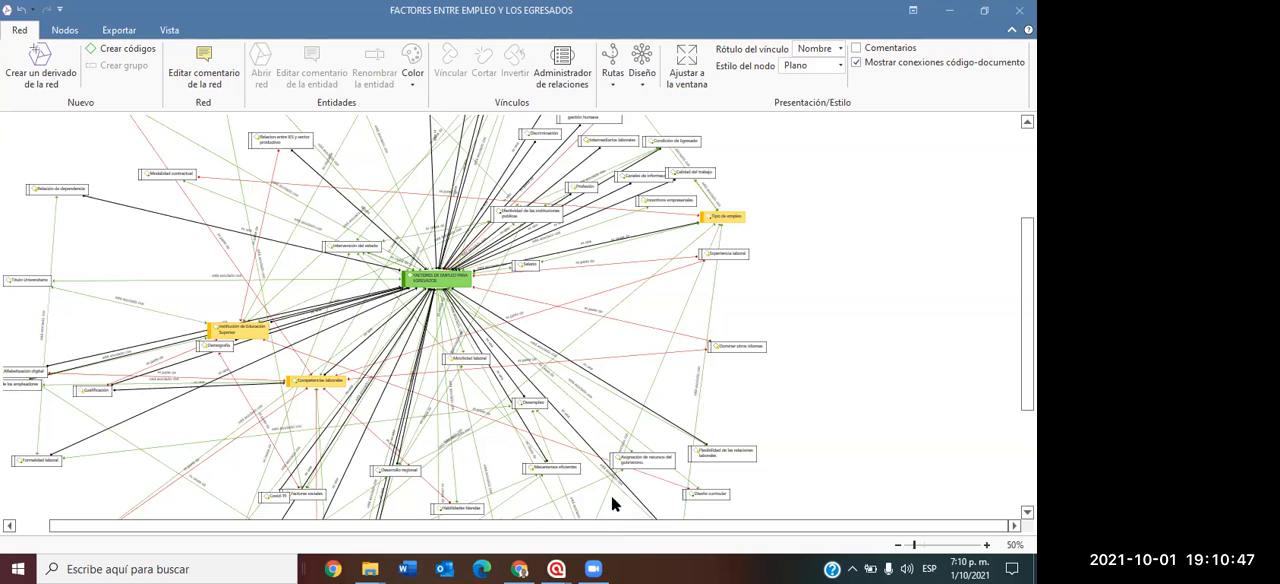
click(1019, 10)
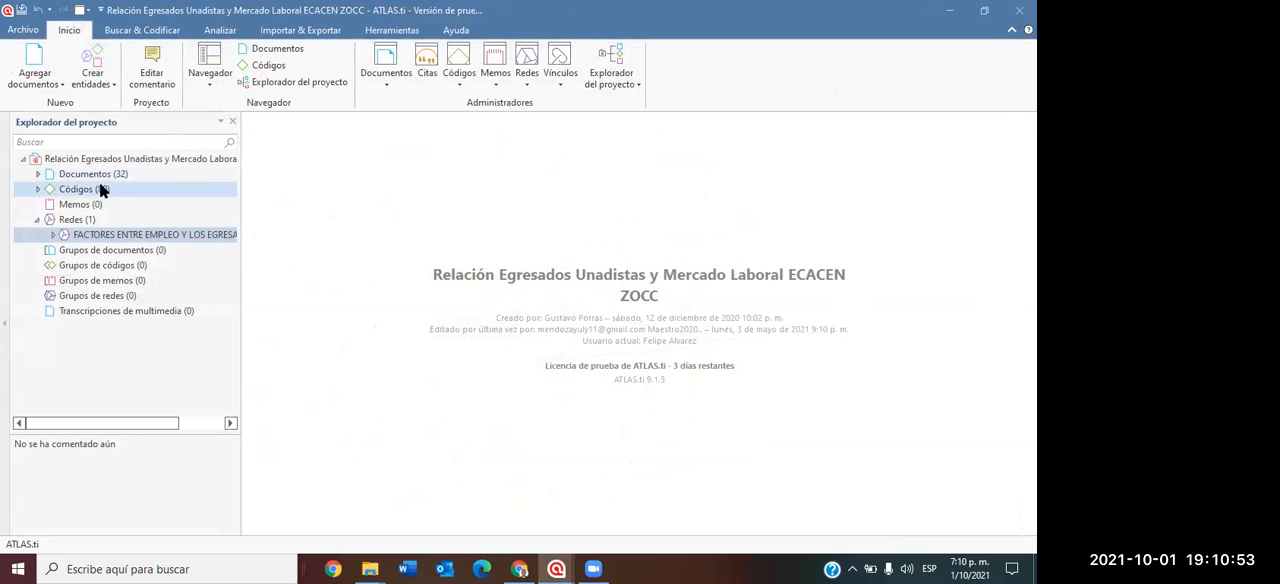
View the quotation linked to the code "Adaptabilidad del egresado" in a maximized window and close it.
click(55, 191)
click(37, 189)
click(117, 205)
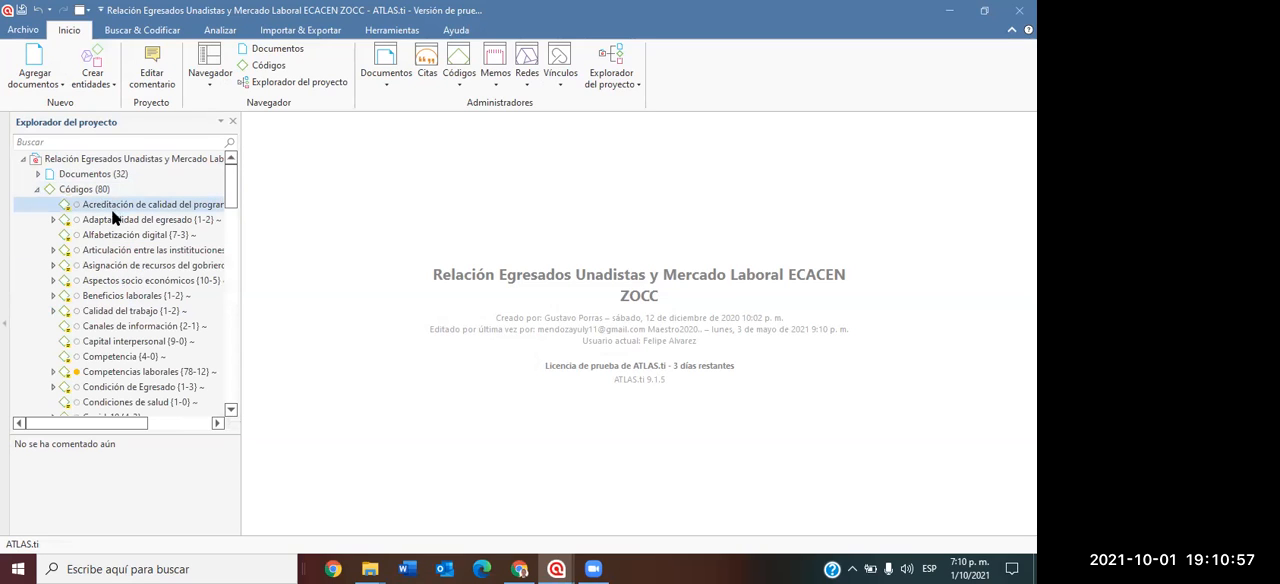
click(120, 220)
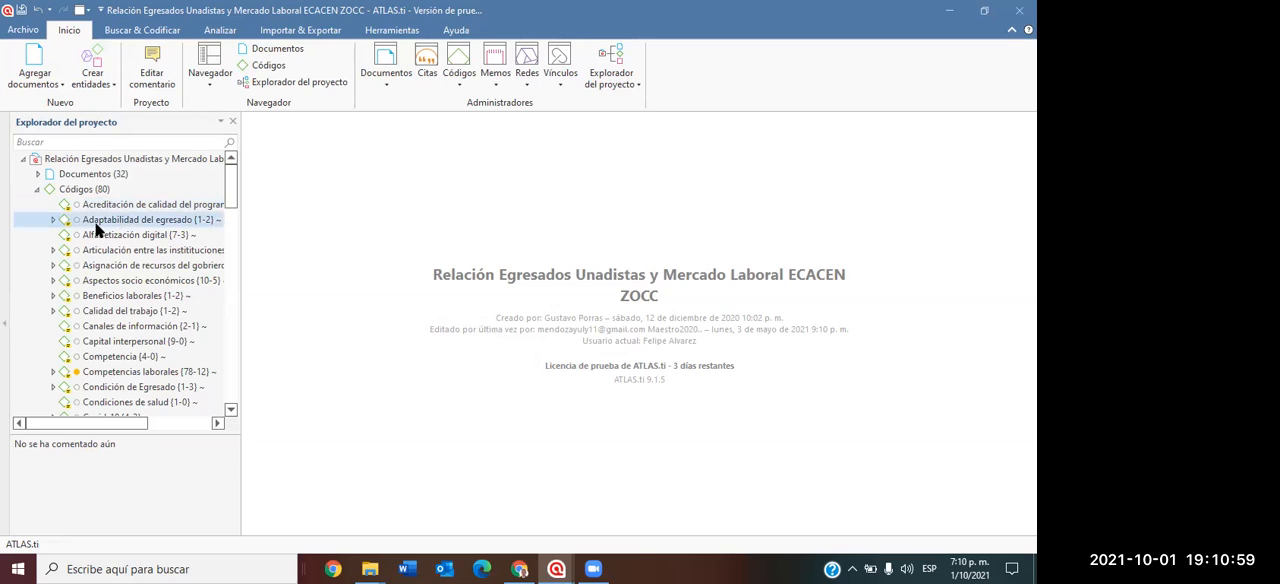
double_click(99, 225)
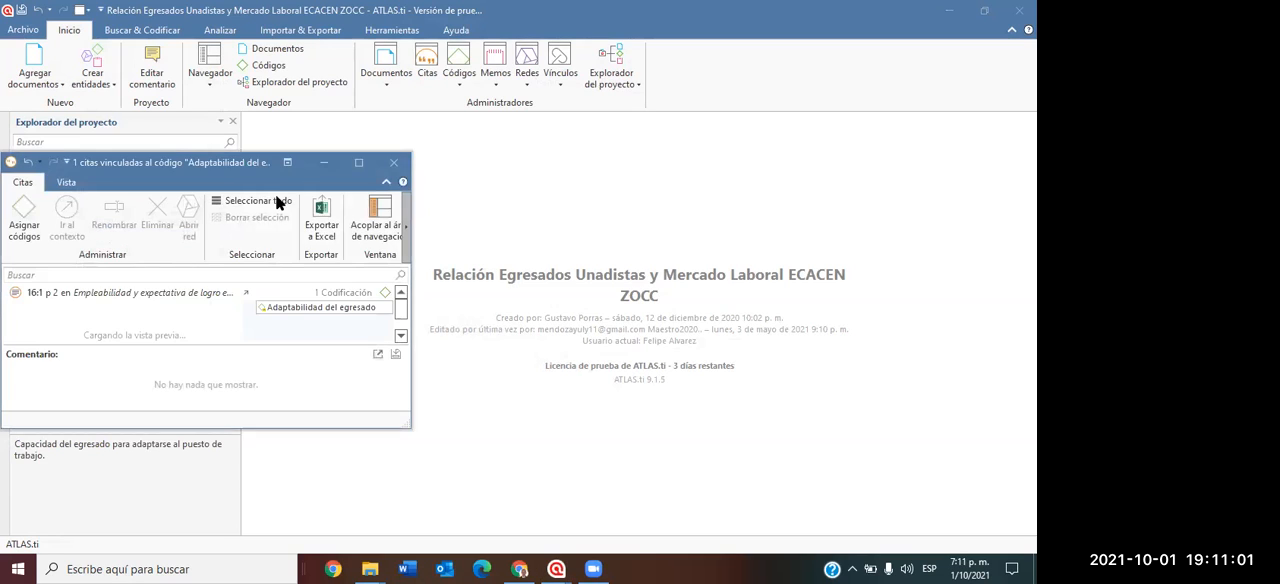
click(360, 162)
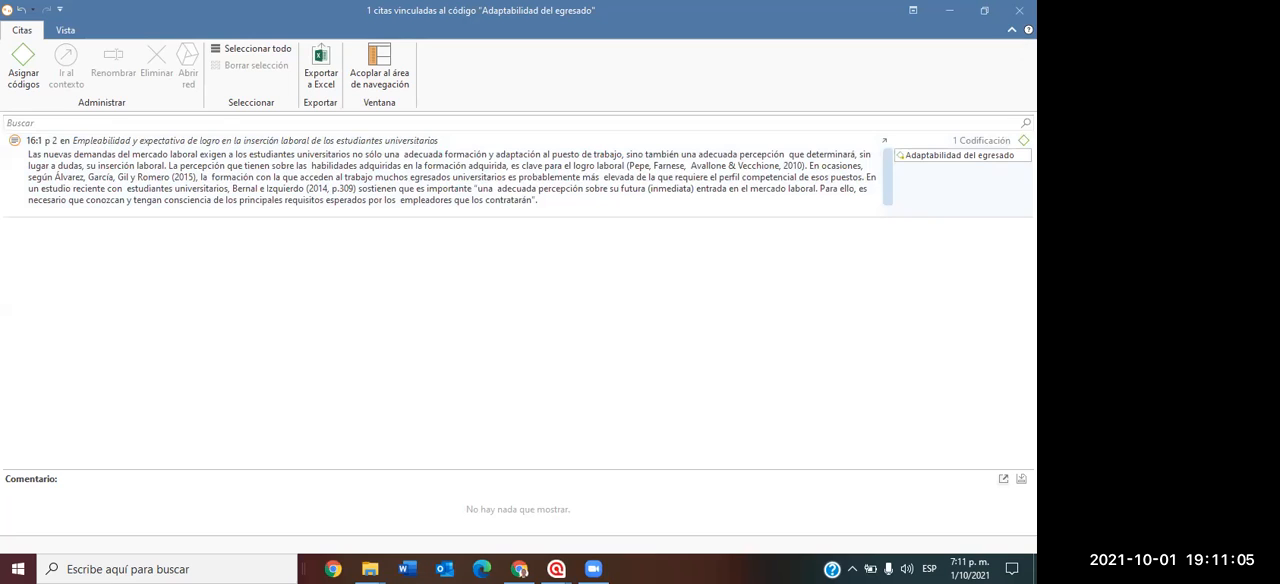
click(1019, 10)
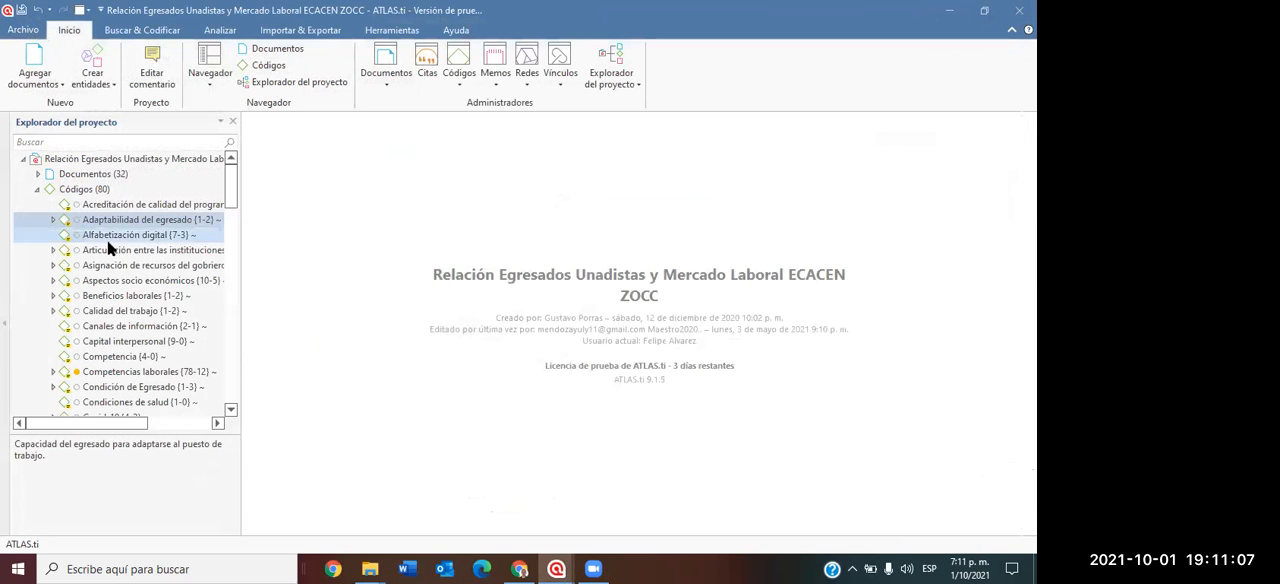
Collapse the project's code list, expand its documents and open document D 2, "Actividad, empleo y desempleo".
click(37, 189)
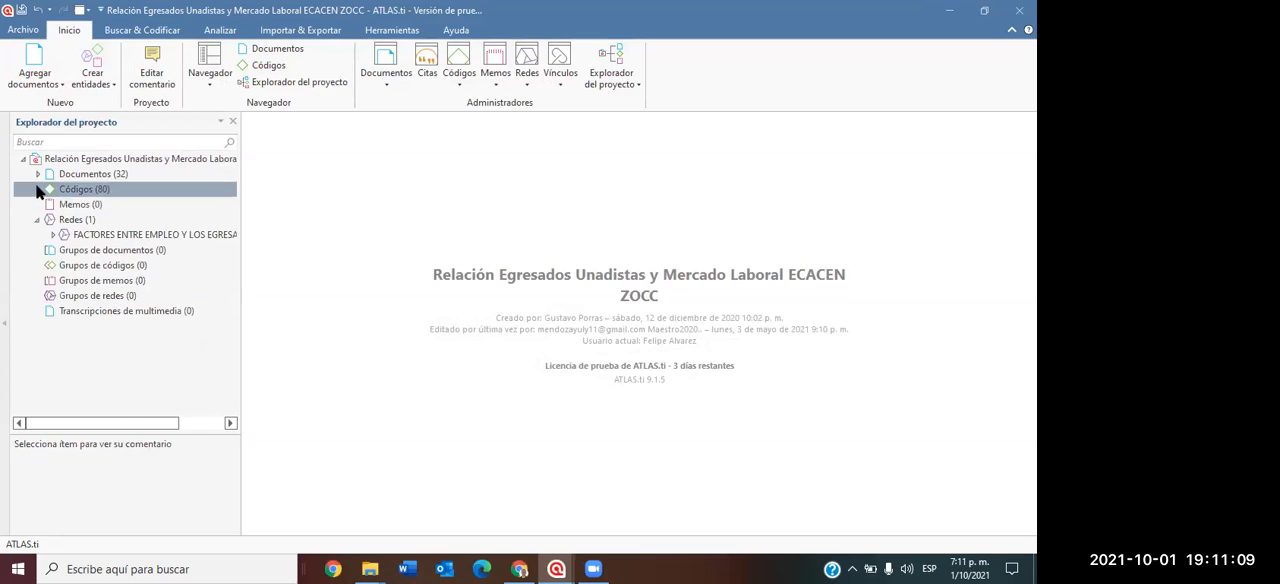
click(37, 173)
click(131, 206)
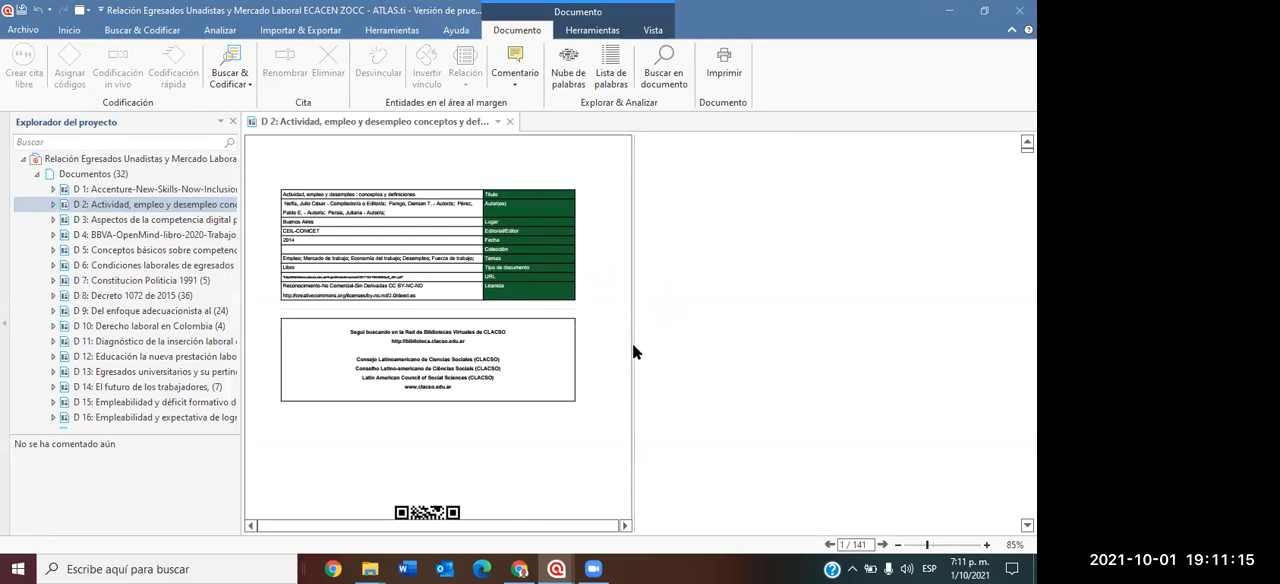
Widen the page area of document D 2 and go through its pages to the coded passage "Ex-ante, la primera división" on page 10.
drag(632, 355, 987, 421)
scroll(794, 335, down, 10)
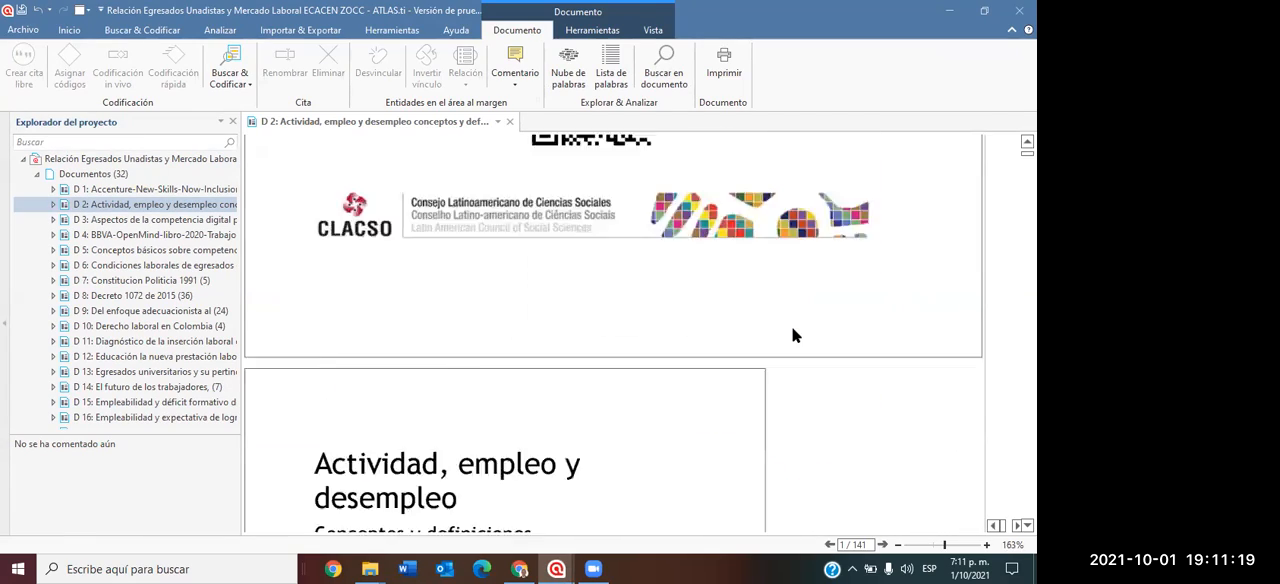
scroll(794, 335, down, 20)
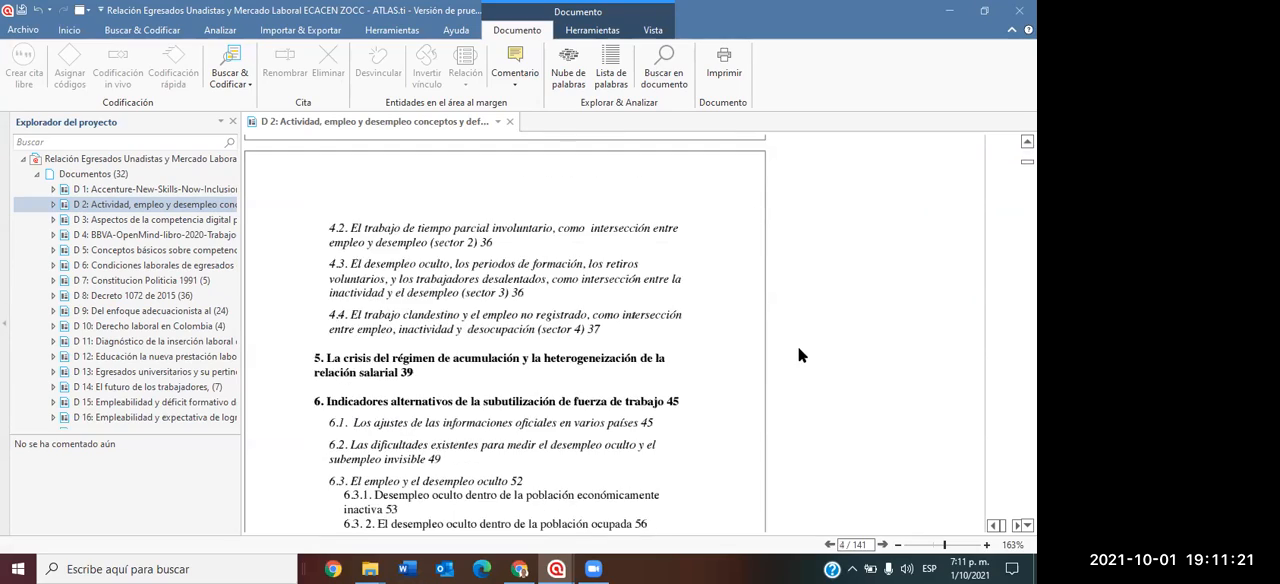
scroll(801, 363, down, 20)
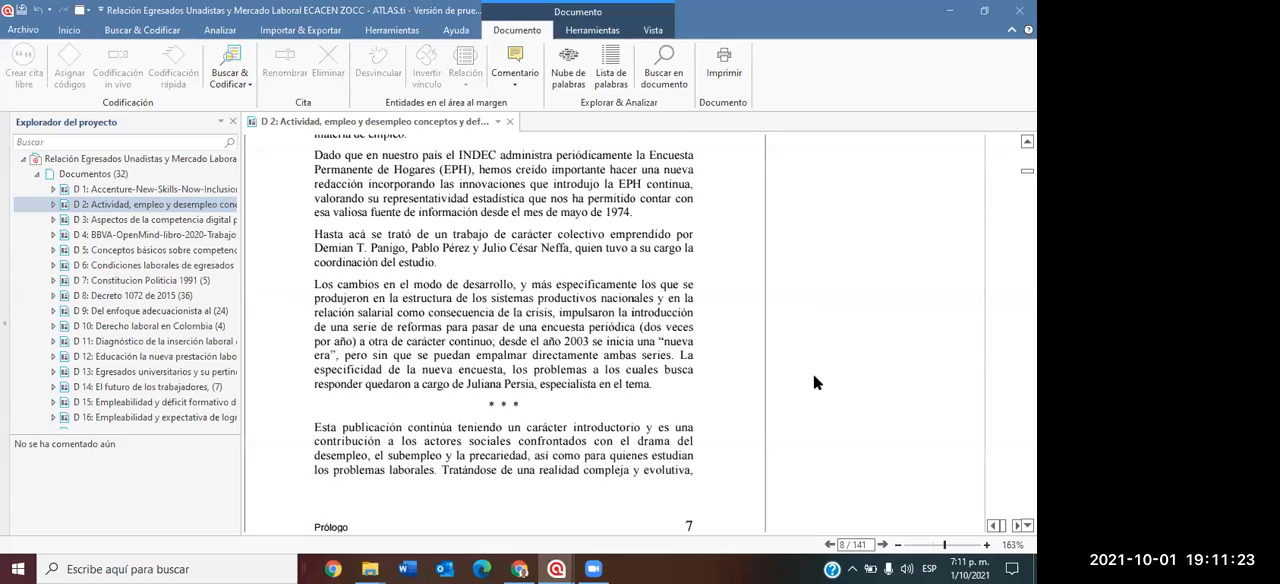
scroll(815, 383, down, 8)
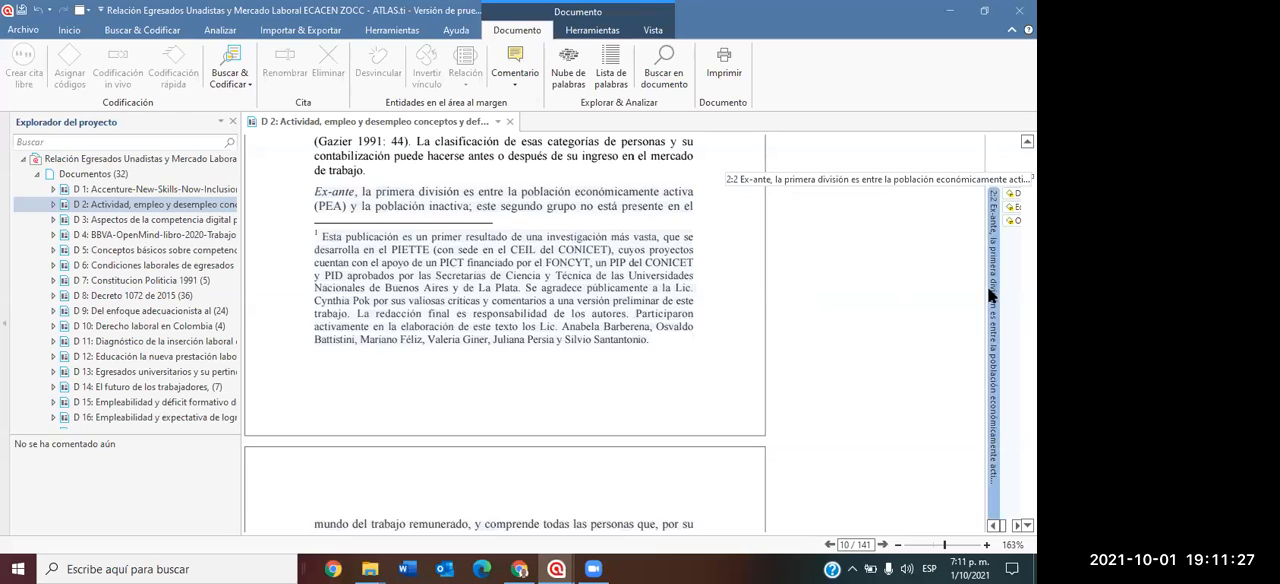
Widen the document's margin area to show the full code names of the "Ex-ante" quotation and look through the pages up to page 12.
drag(983, 169, 812, 232)
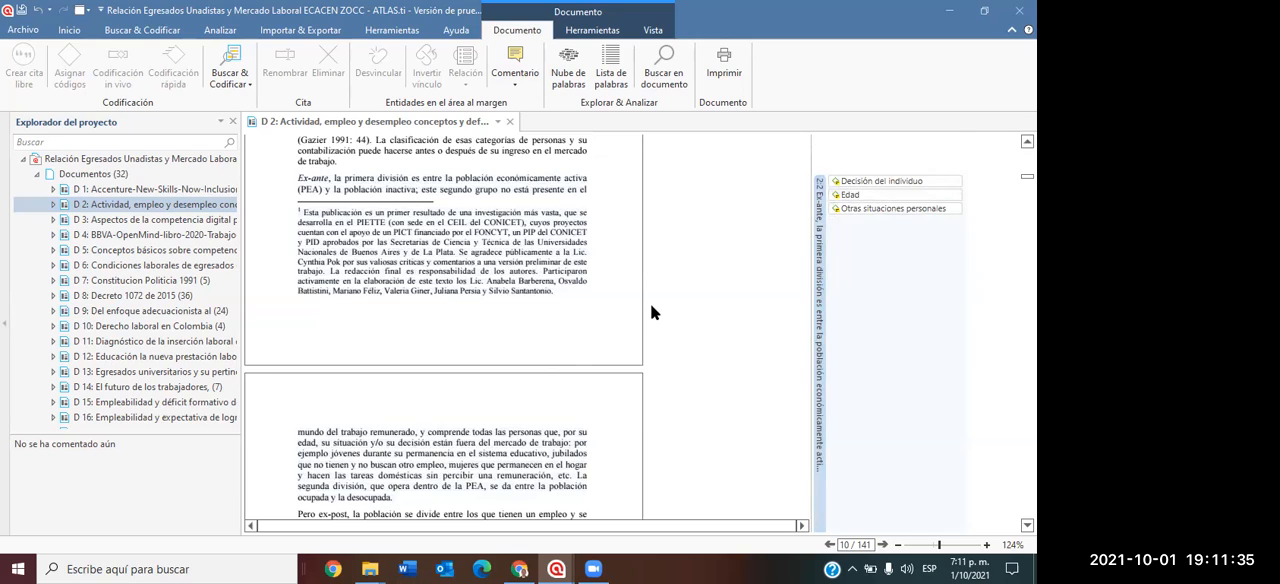
scroll(650, 303, down, 5)
scroll(658, 330, down, 6)
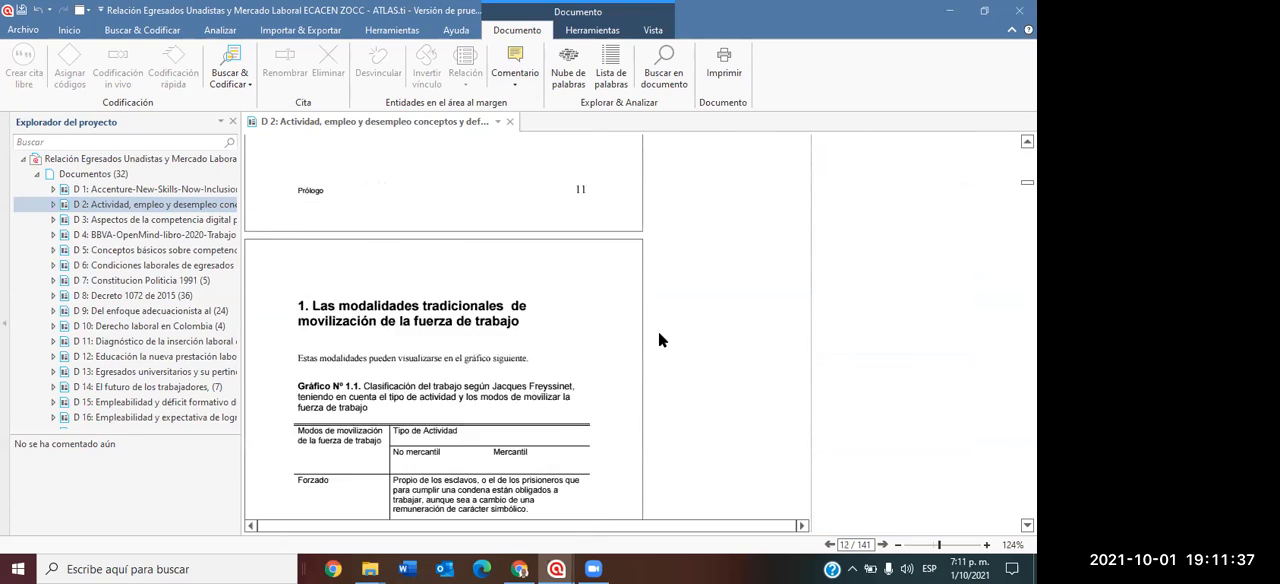
scroll(659, 340, up, 8)
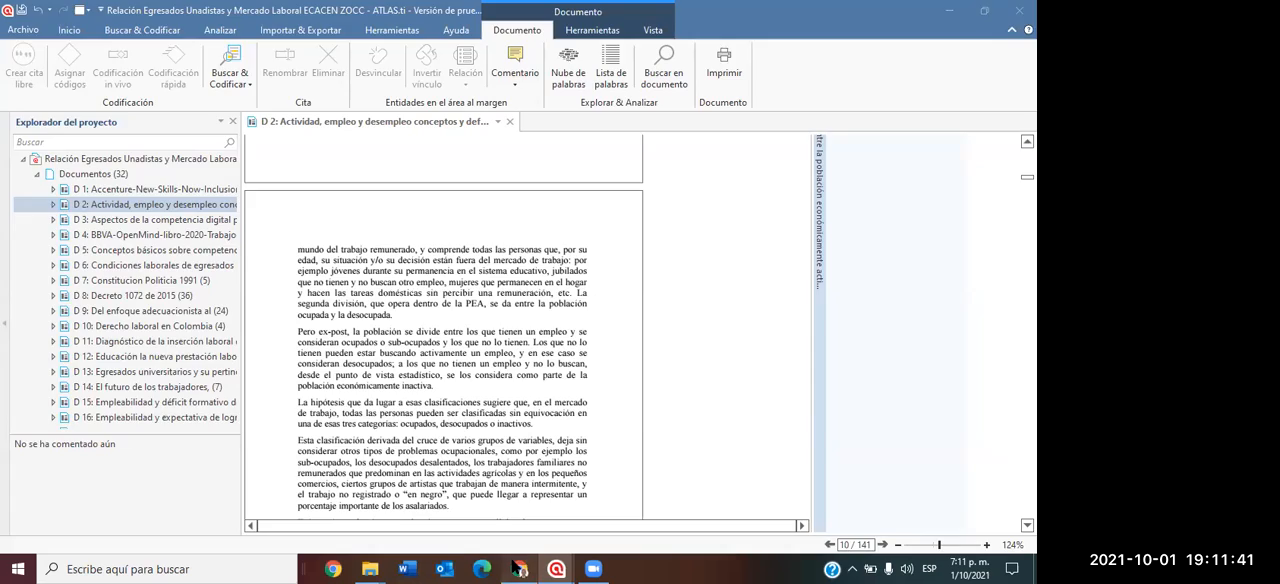
Switch to the Chrome browser with the IDroo whiteboard.
click(515, 567)
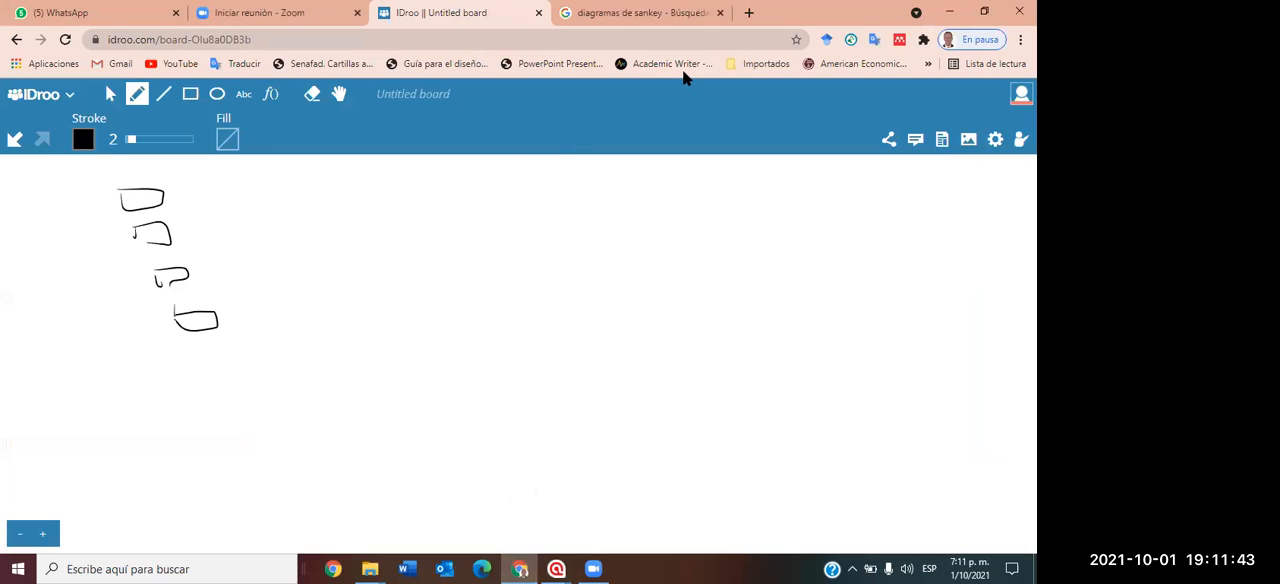
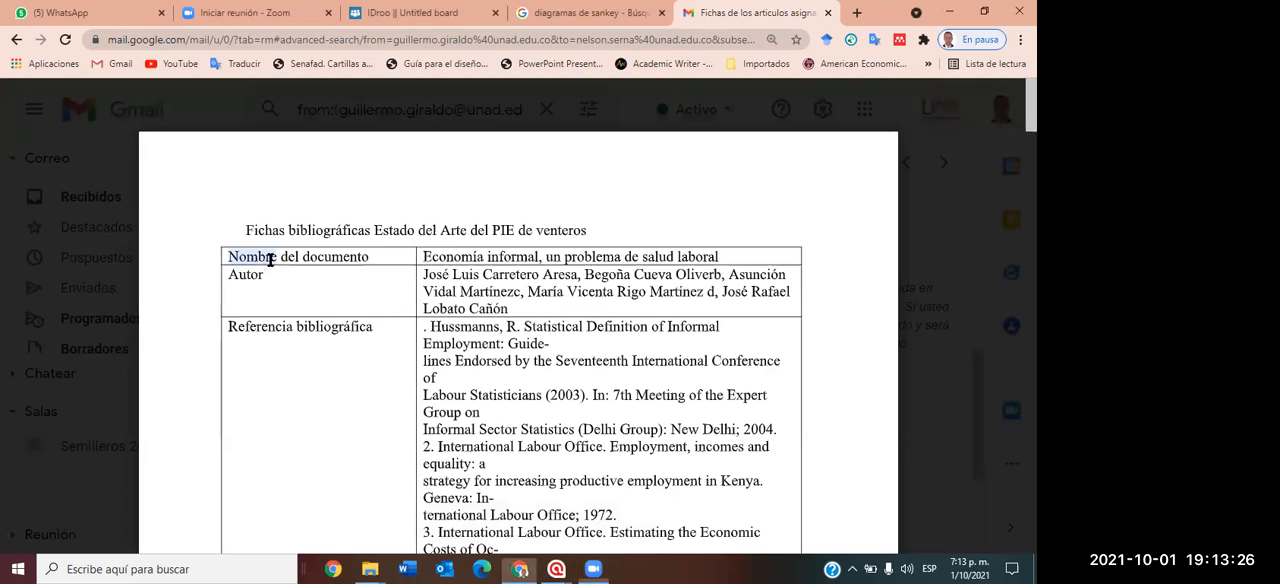
Go through the first record's fields in the "Fichas bibliográficas Estado del Arte del PIE de venteros" preview, from author to electronic address.
double_click(243, 278)
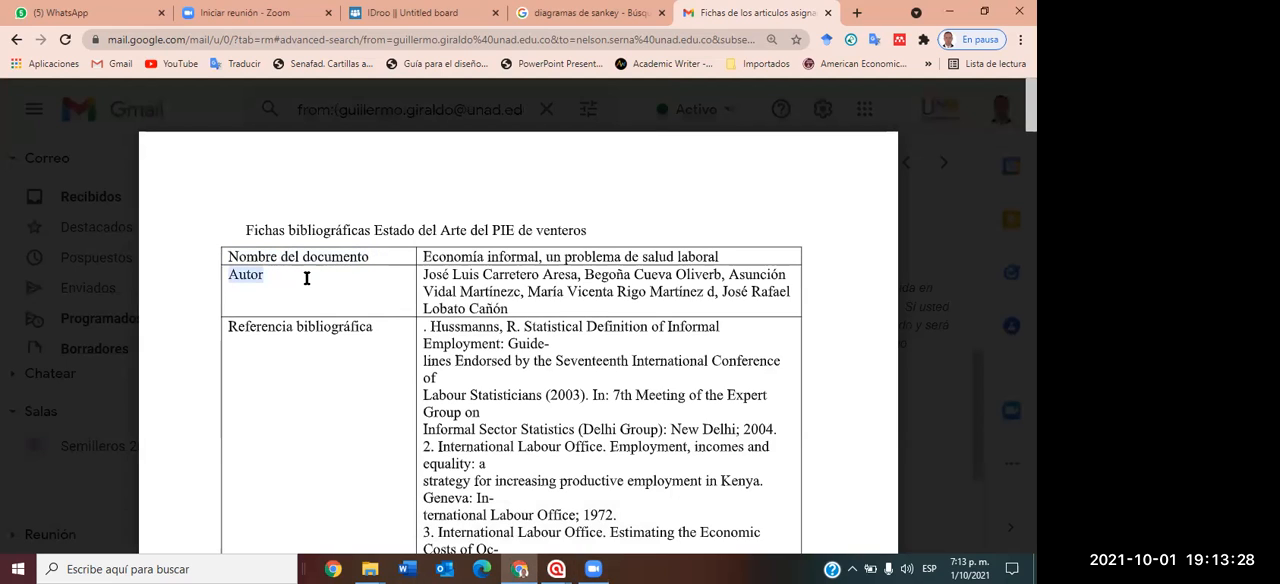
drag(231, 335, 357, 329)
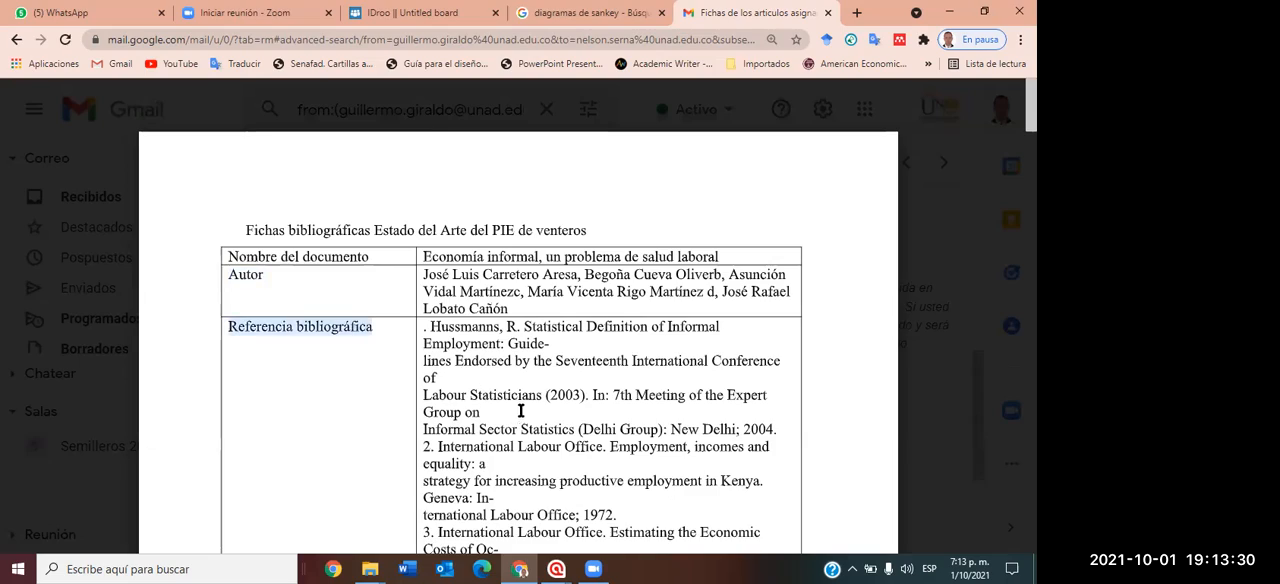
scroll(521, 408, down, 7)
scroll(521, 403, down, 10)
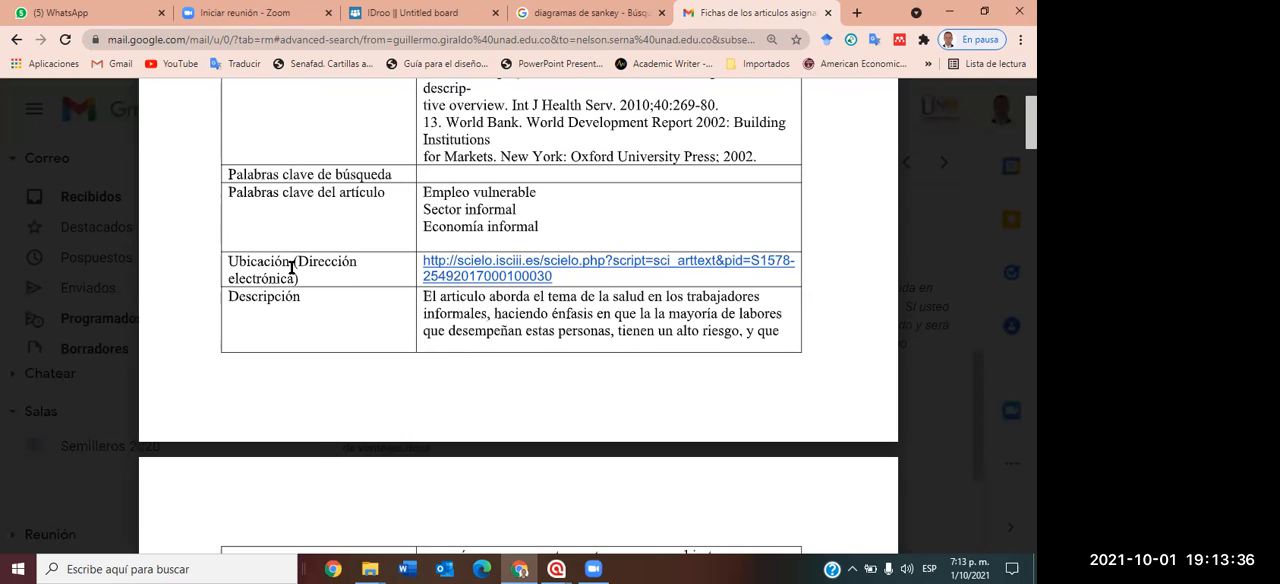
scroll(428, 310, down, 3)
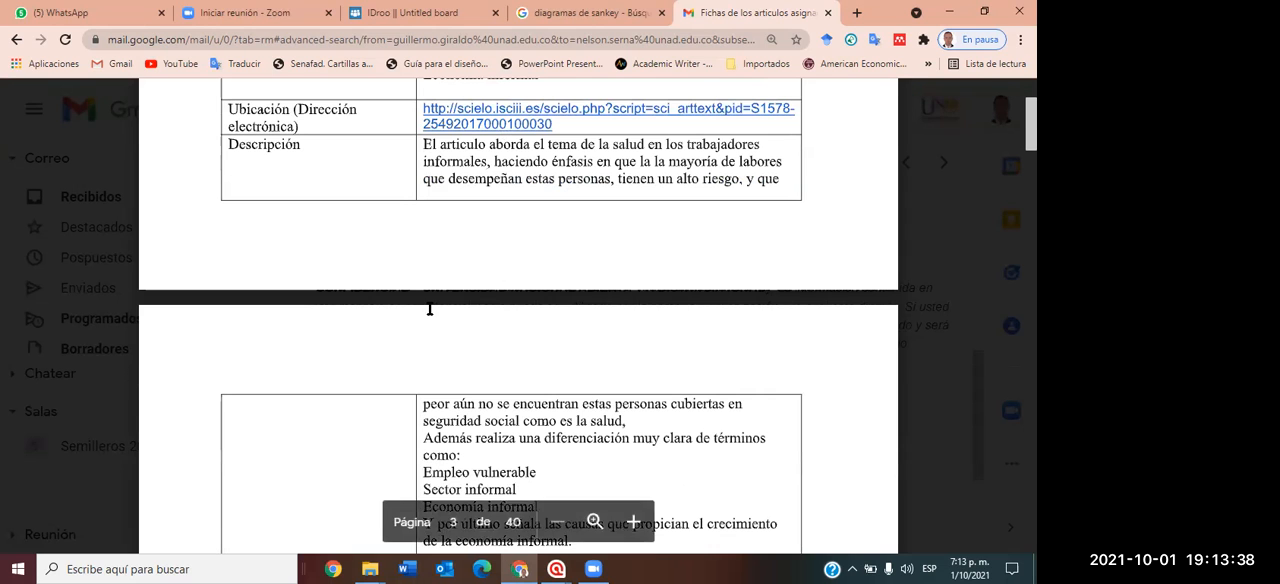
Read the first record's "Descripción" field, highlighting its passages down to the causes of growth of the informal economy.
double_click(470, 147)
drag(470, 147, 670, 163)
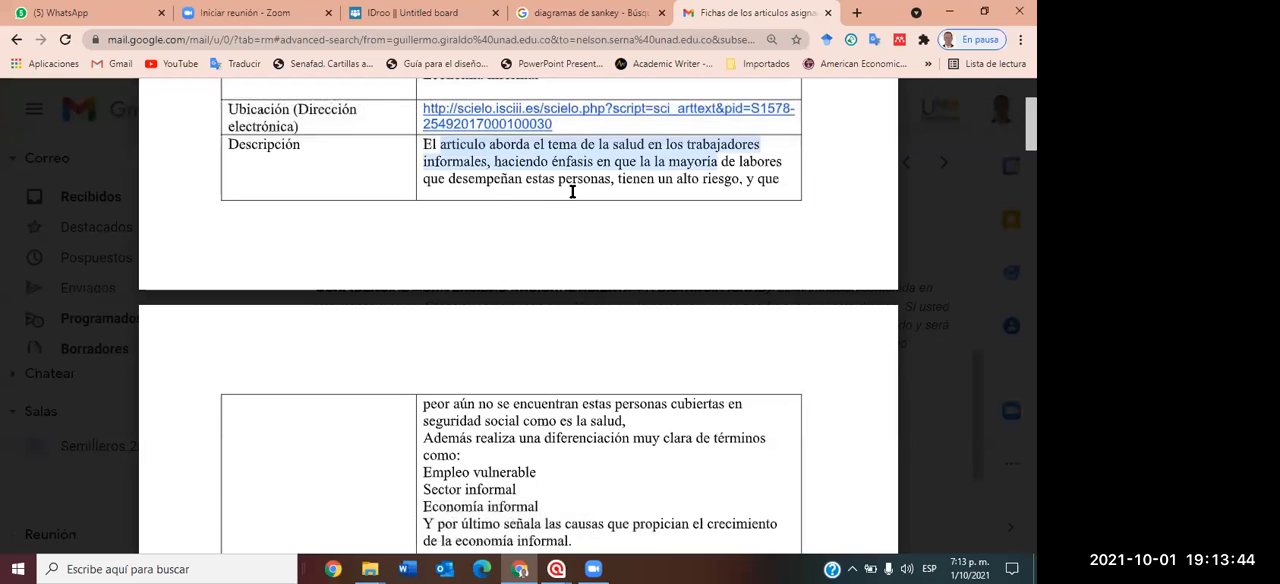
click(482, 193)
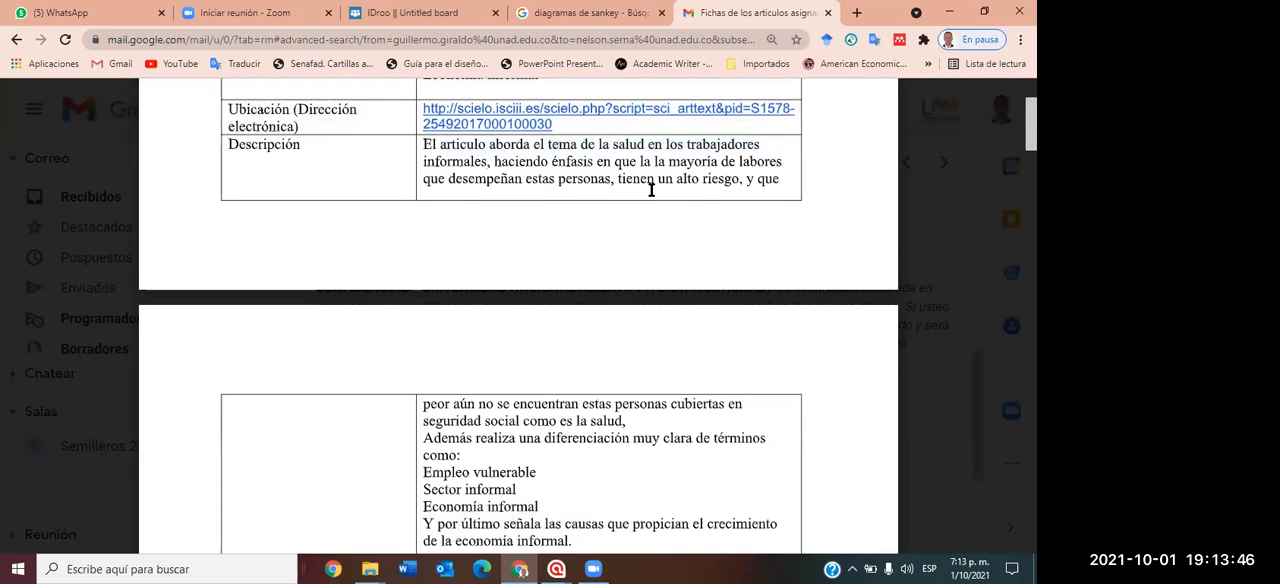
scroll(631, 306, down, 3)
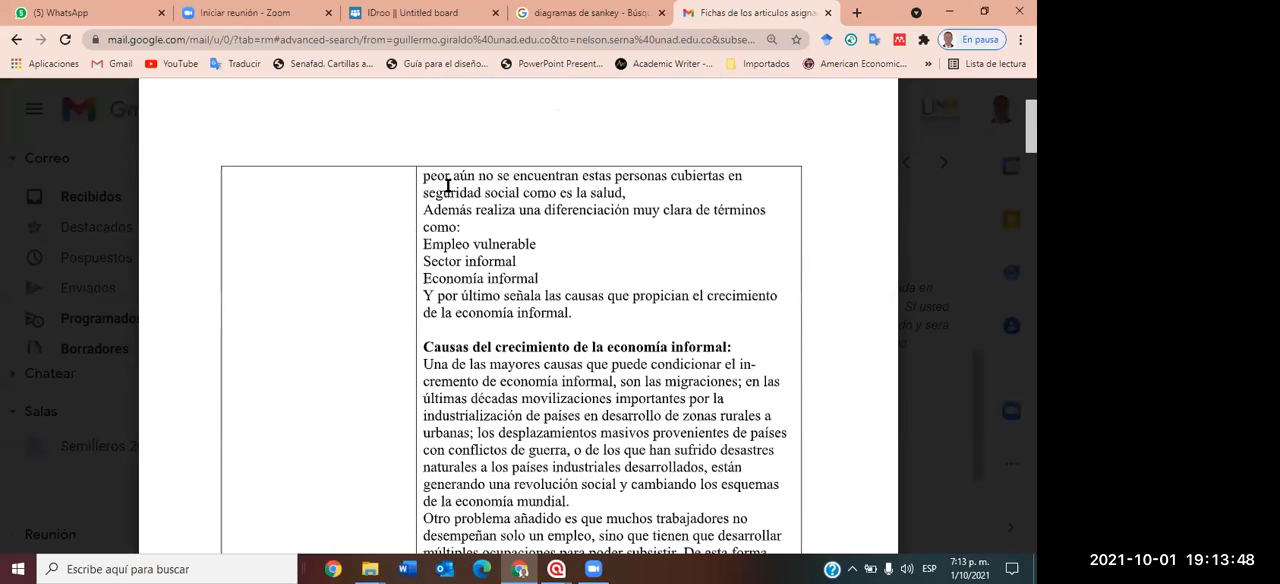
drag(424, 176, 569, 318)
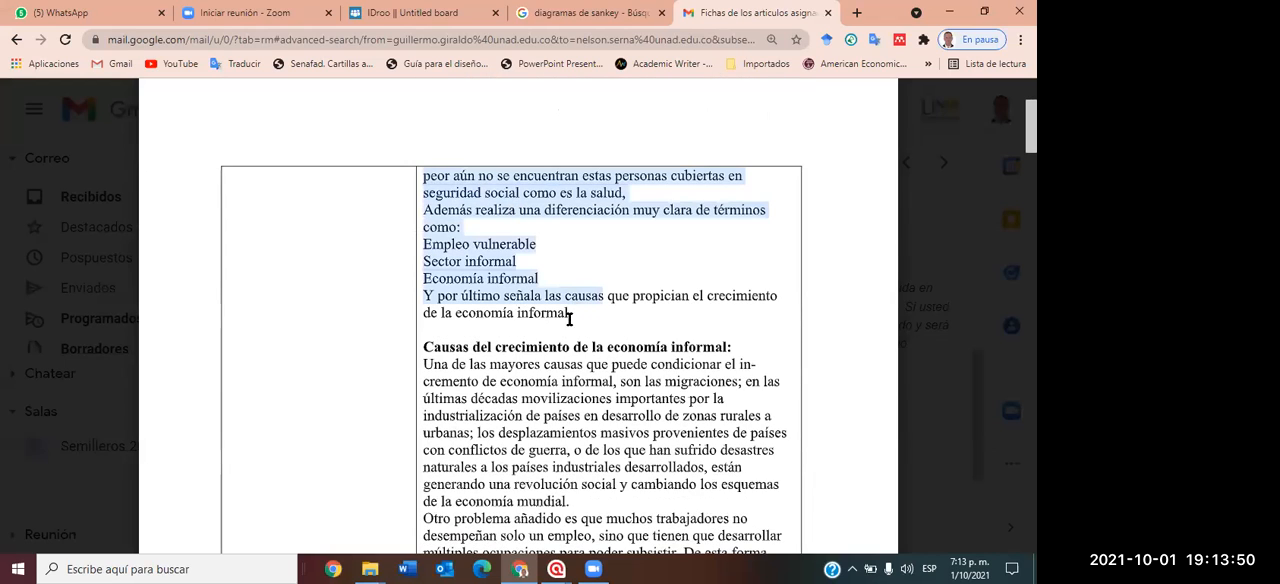
scroll(534, 383, down, 2)
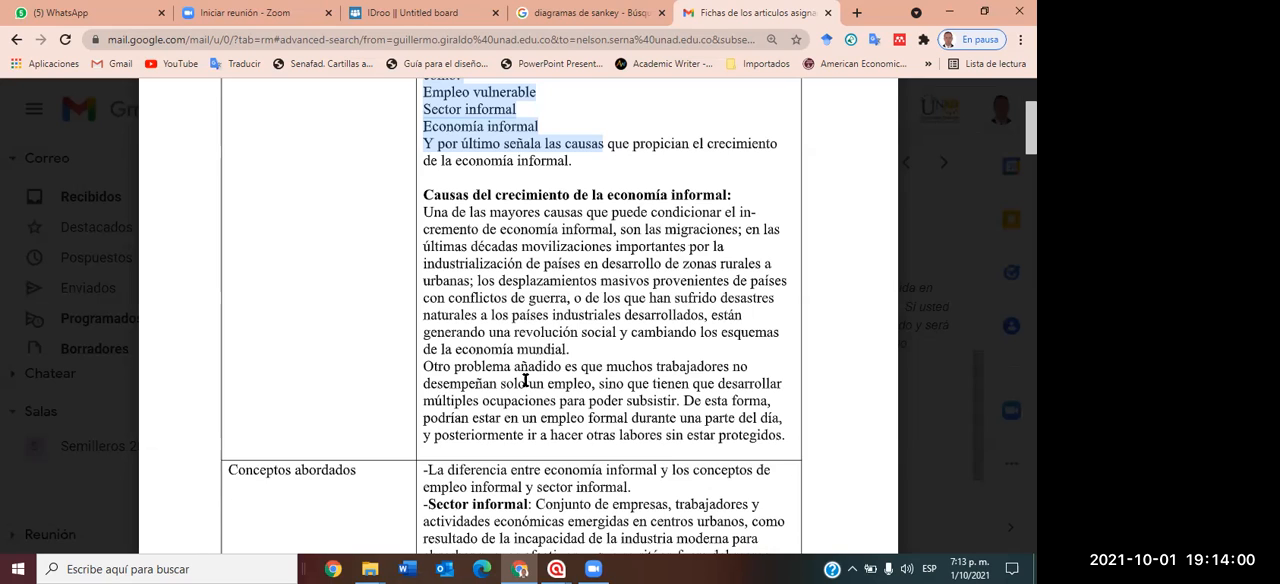
click(685, 375)
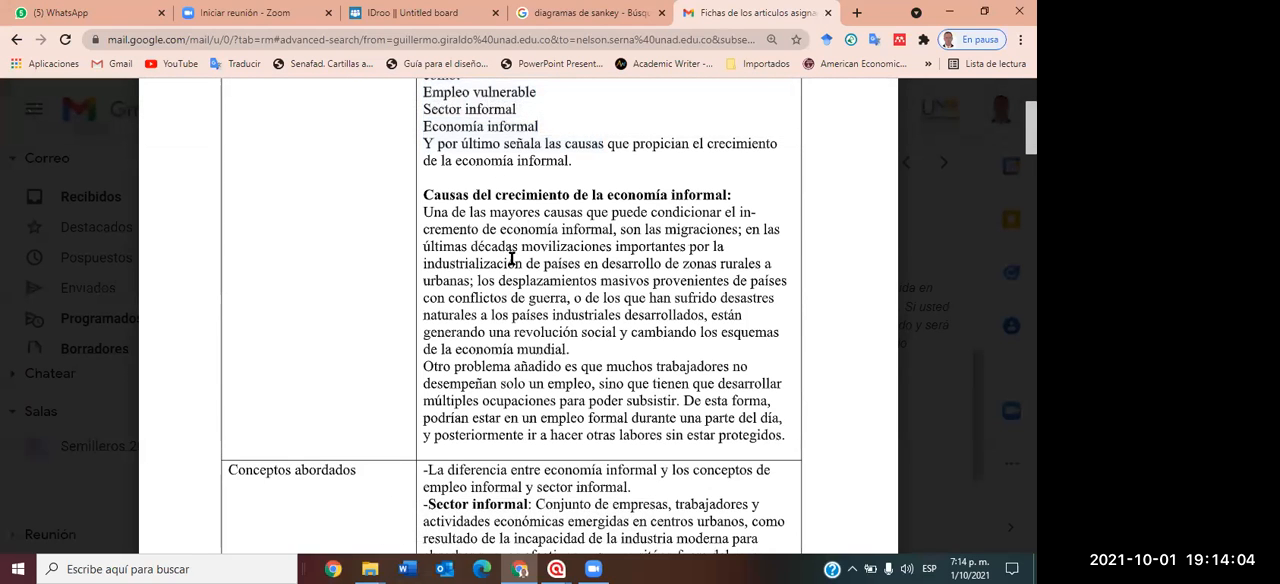
Look through the following bibliographic records up to page 12 of the preview and return to page 6.
scroll(506, 256, down, 3)
scroll(505, 258, down, 10)
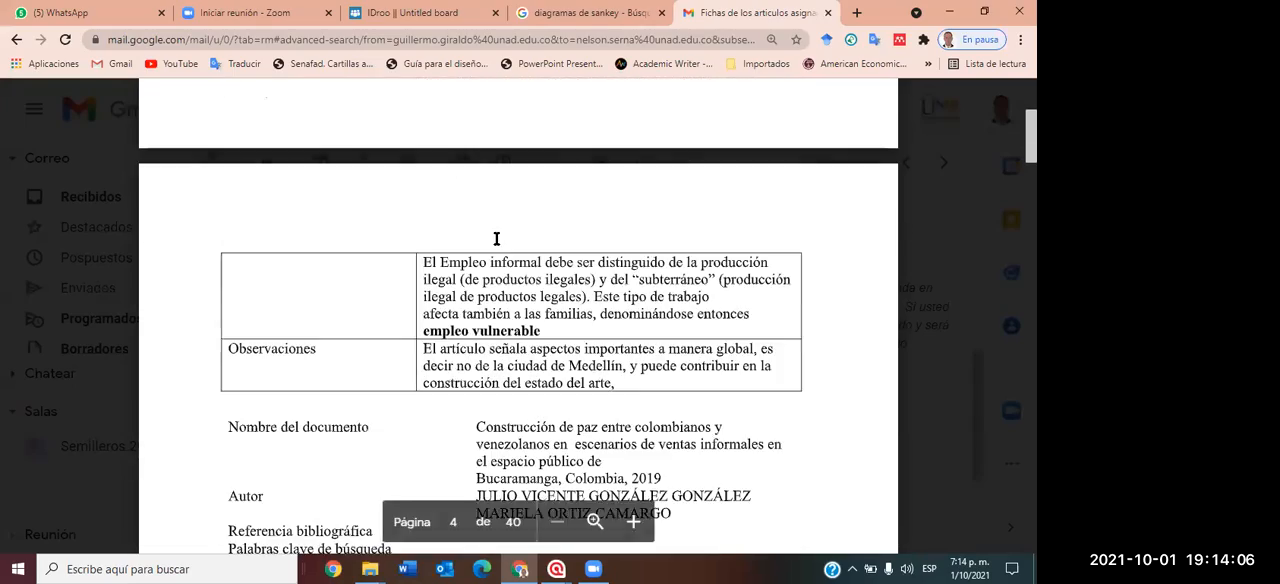
scroll(480, 243, down, 12)
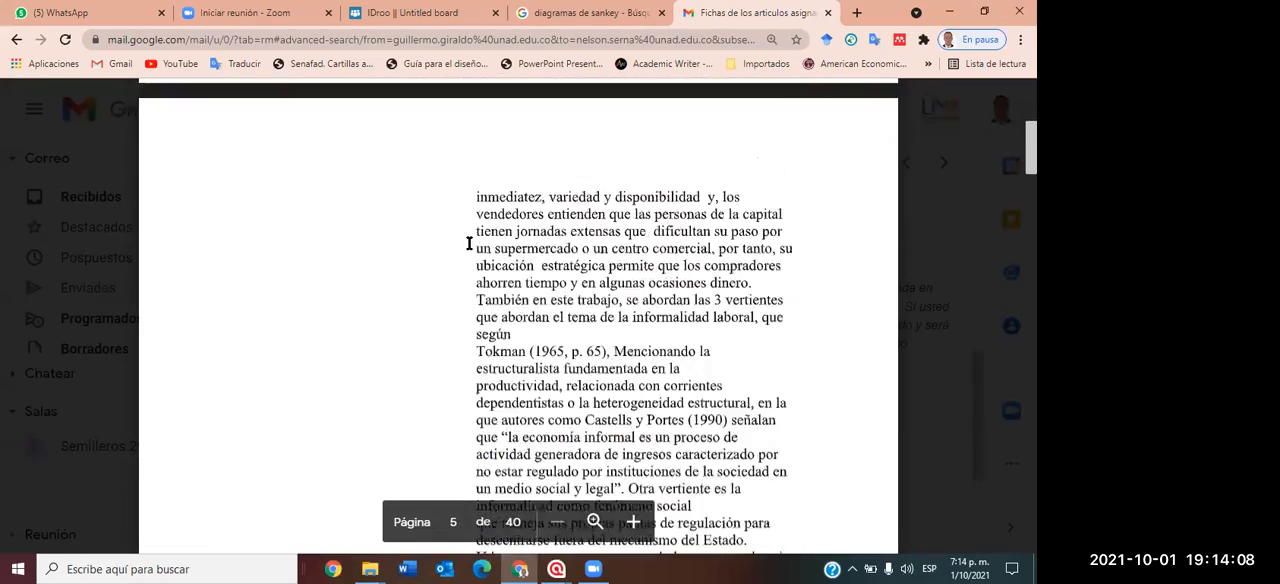
scroll(469, 243, down, 20)
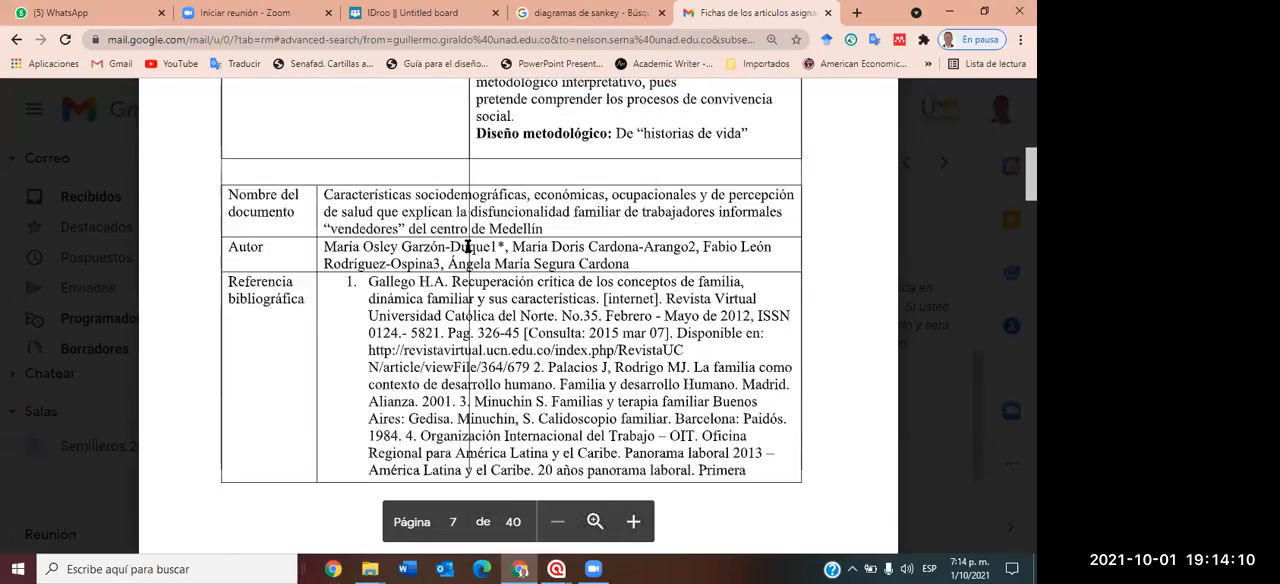
scroll(466, 245, down, 20)
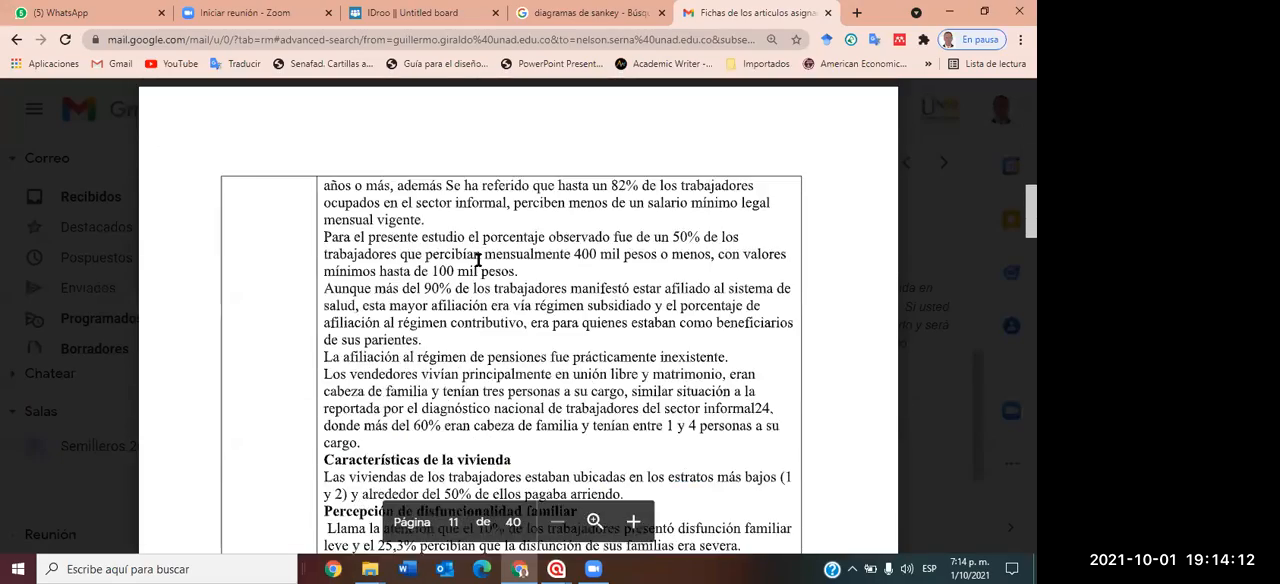
scroll(478, 260, down, 10)
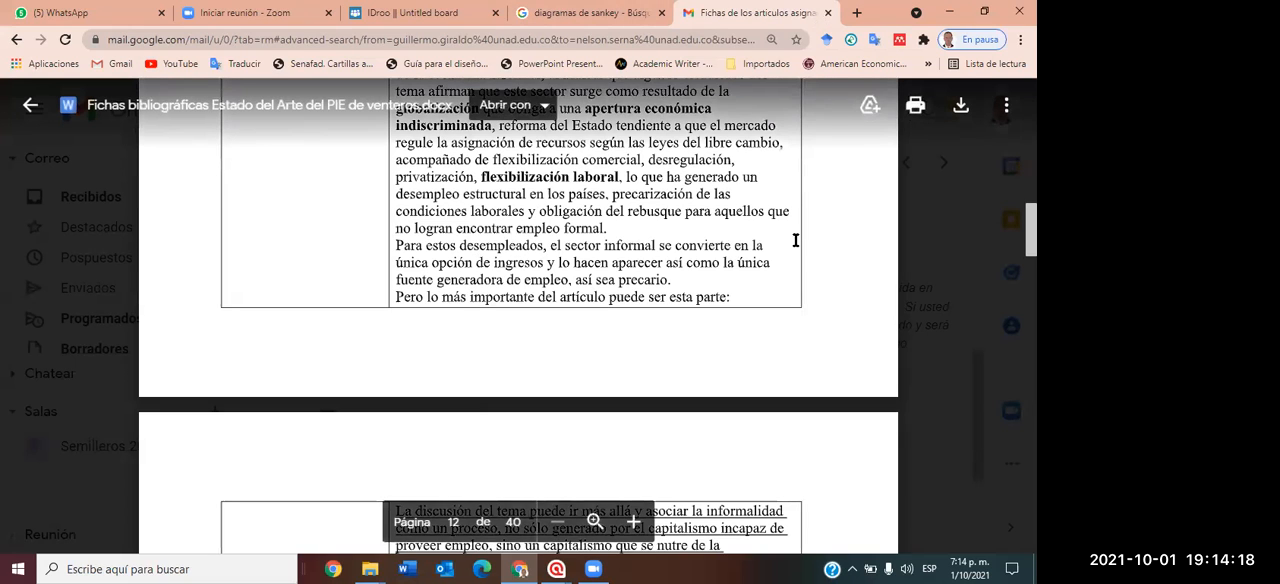
scroll(510, 300, up, 15)
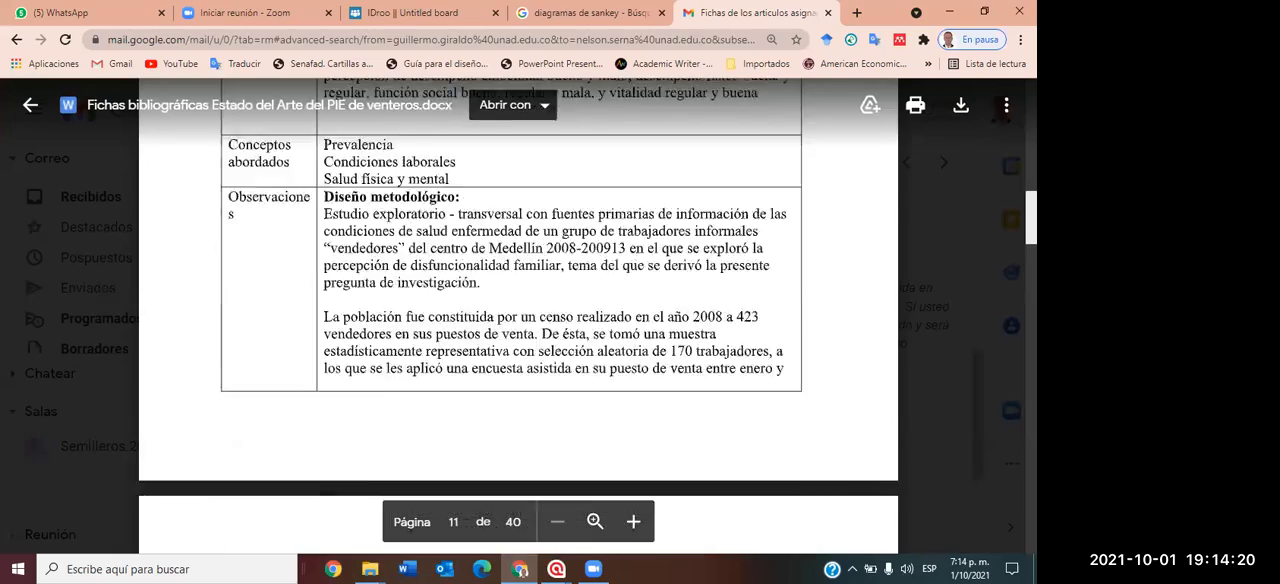
scroll(510, 316, up, 20)
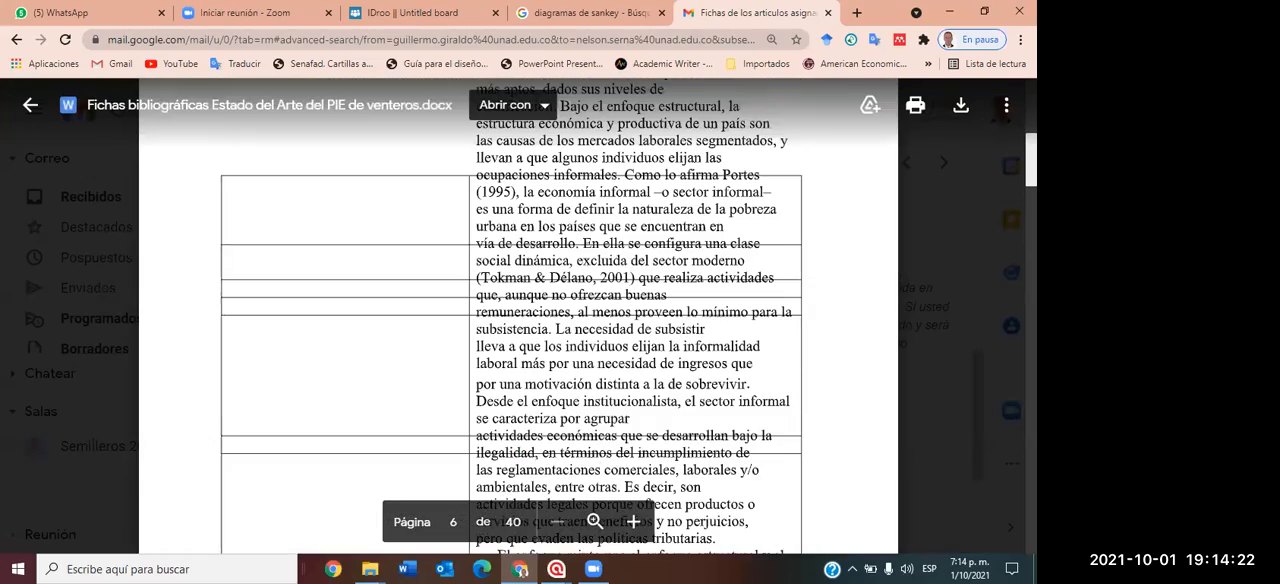
Close the document preview, return to the Gmail inbox and set the browser zoom to 100%.
click(27, 110)
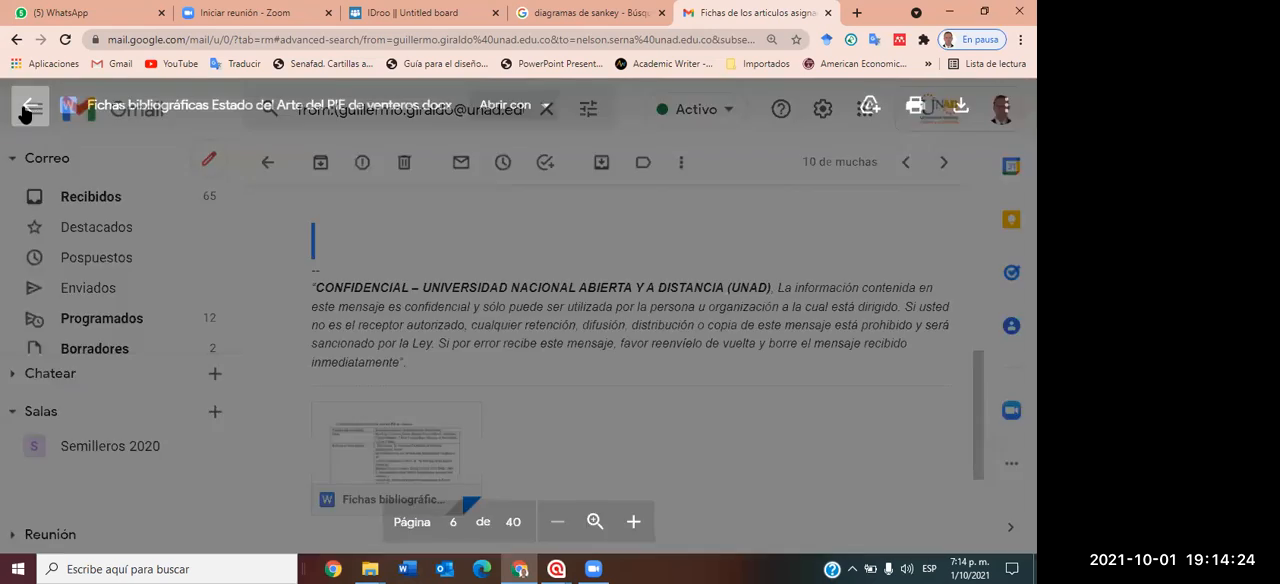
click(108, 203)
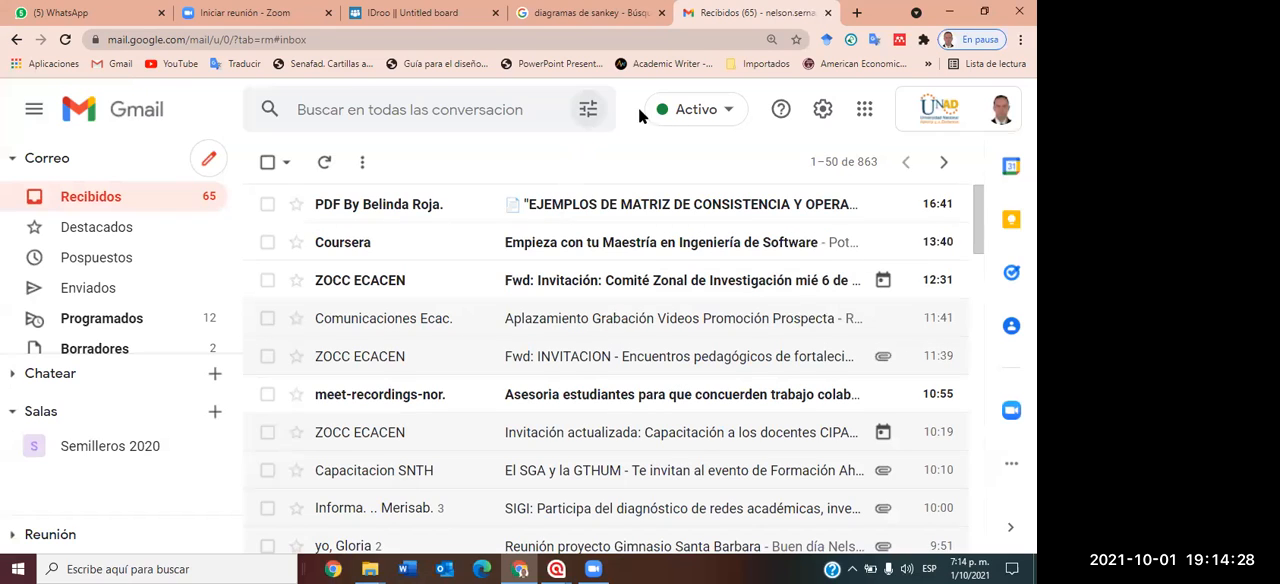
click(1020, 39)
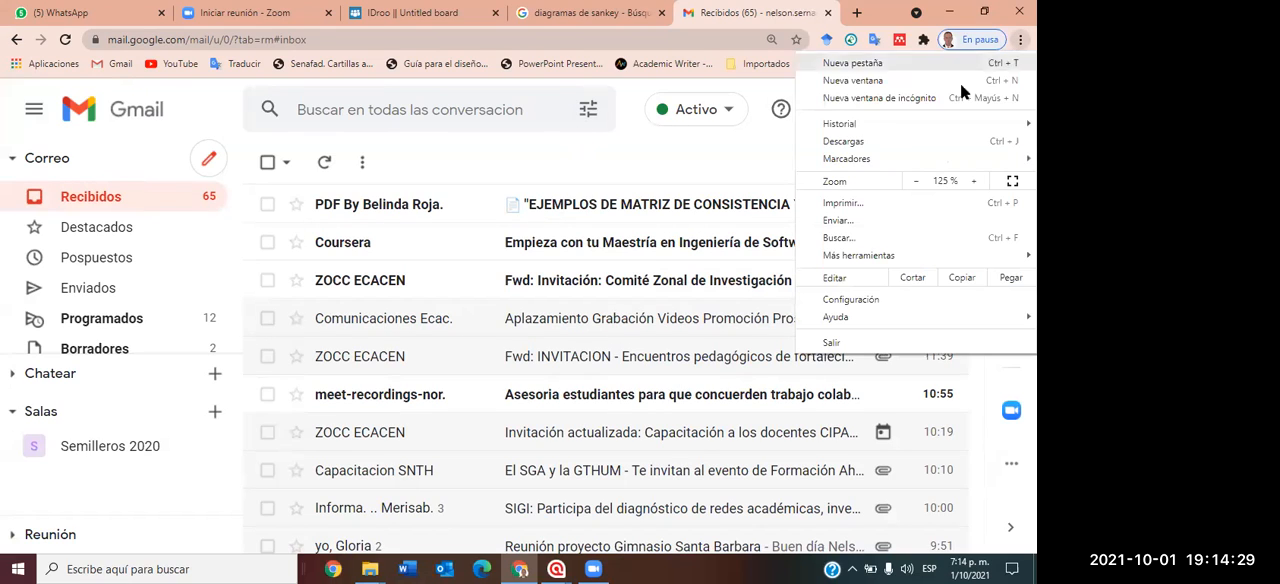
click(917, 180)
click(917, 180)
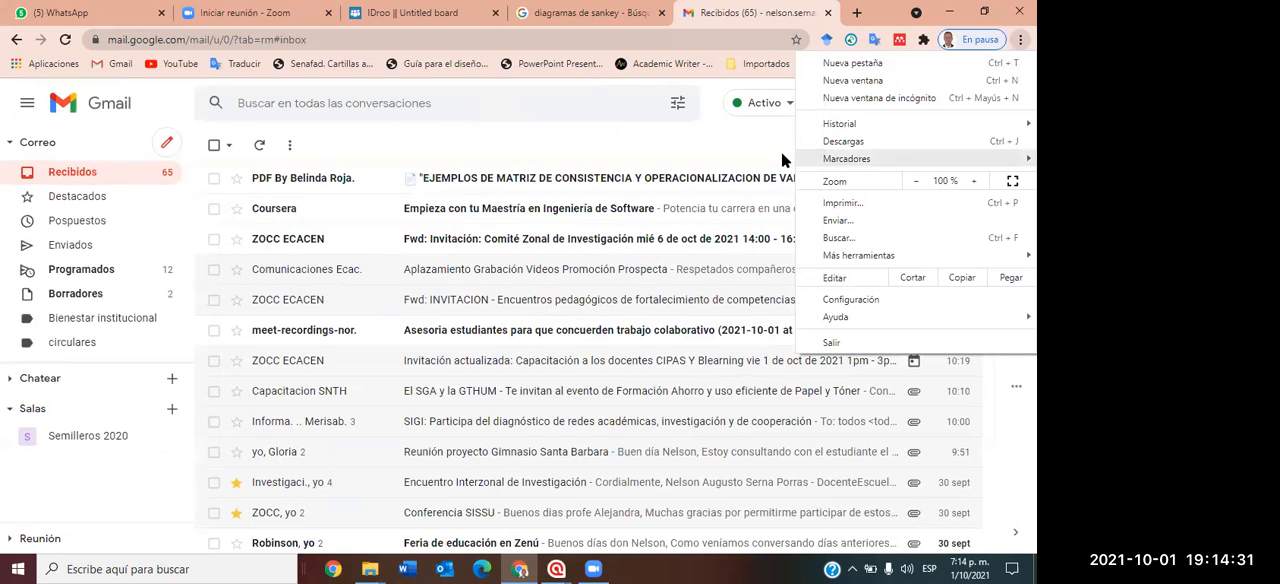
Run an advanced mail search for messages from the colleague's e-mail address to the account owner's address.
click(672, 107)
text(guil)
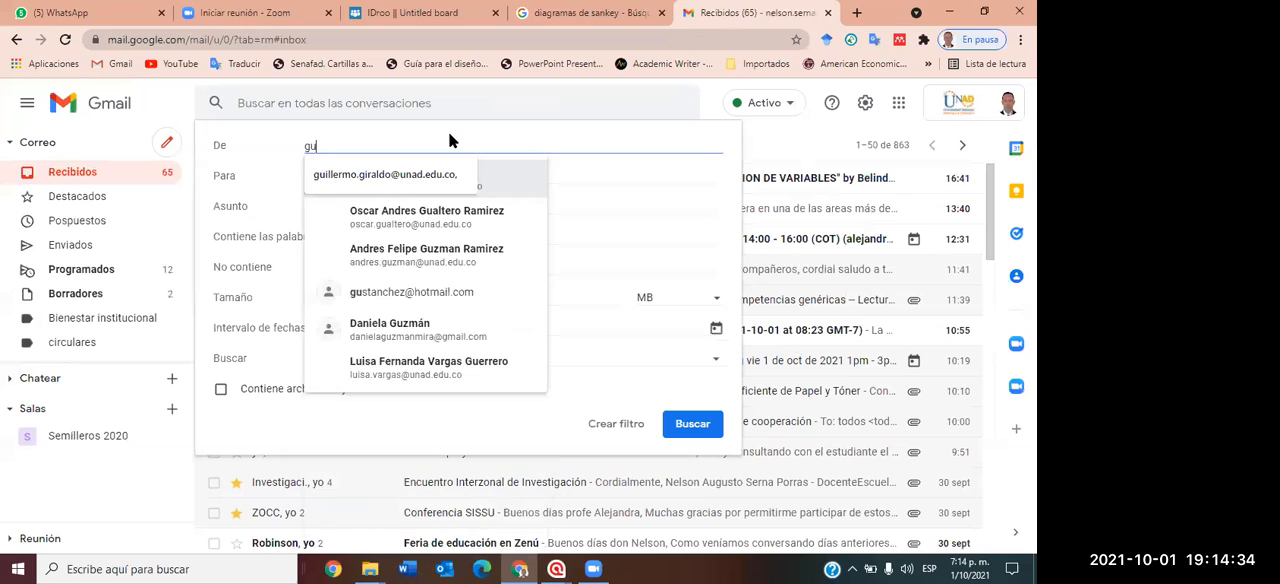
click(422, 174)
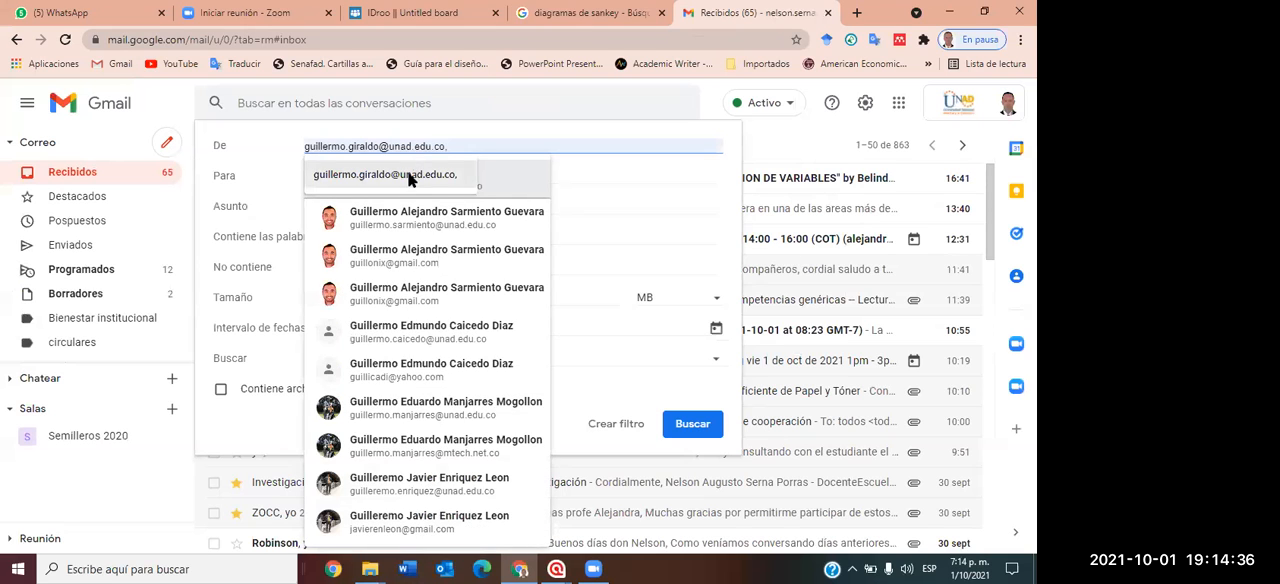
click(387, 175)
text(nelson)
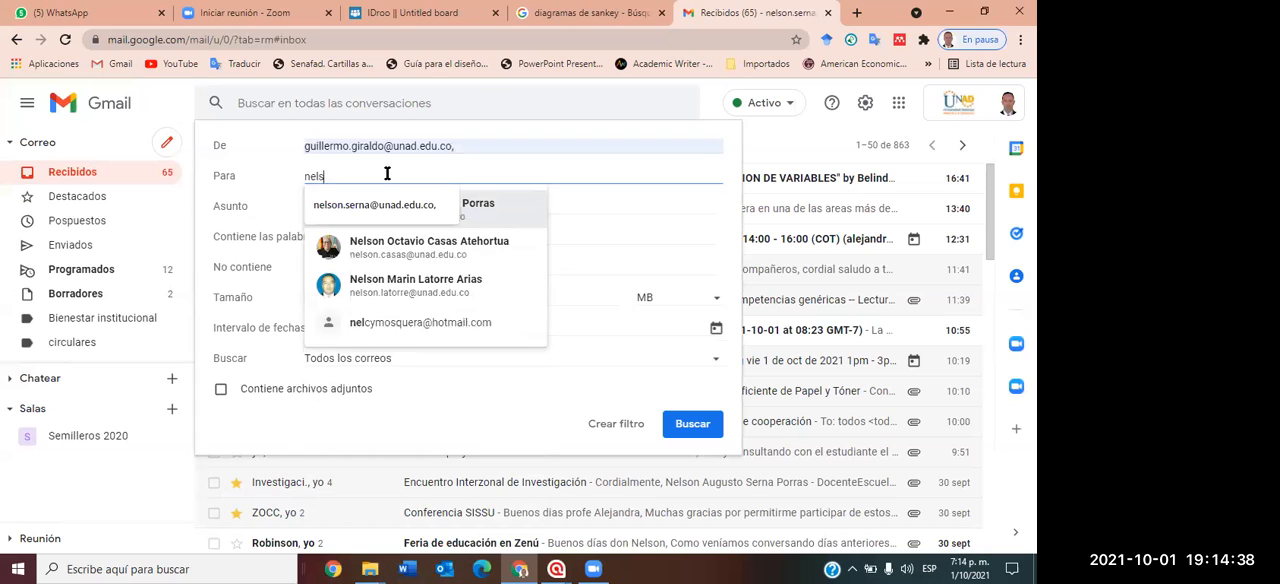
click(374, 203)
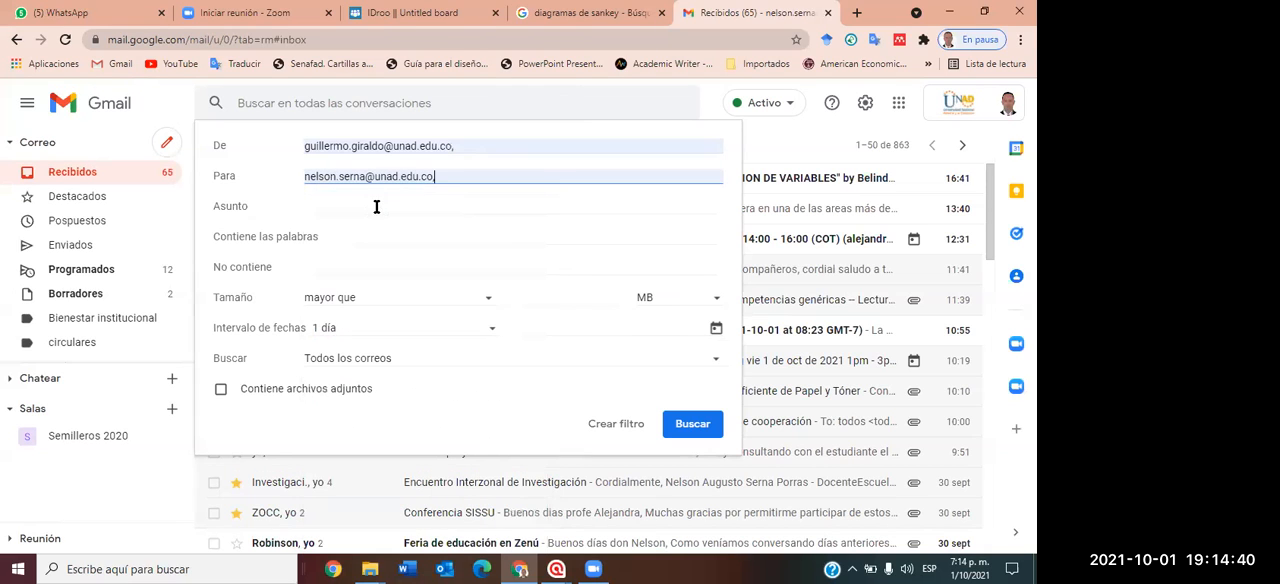
click(688, 426)
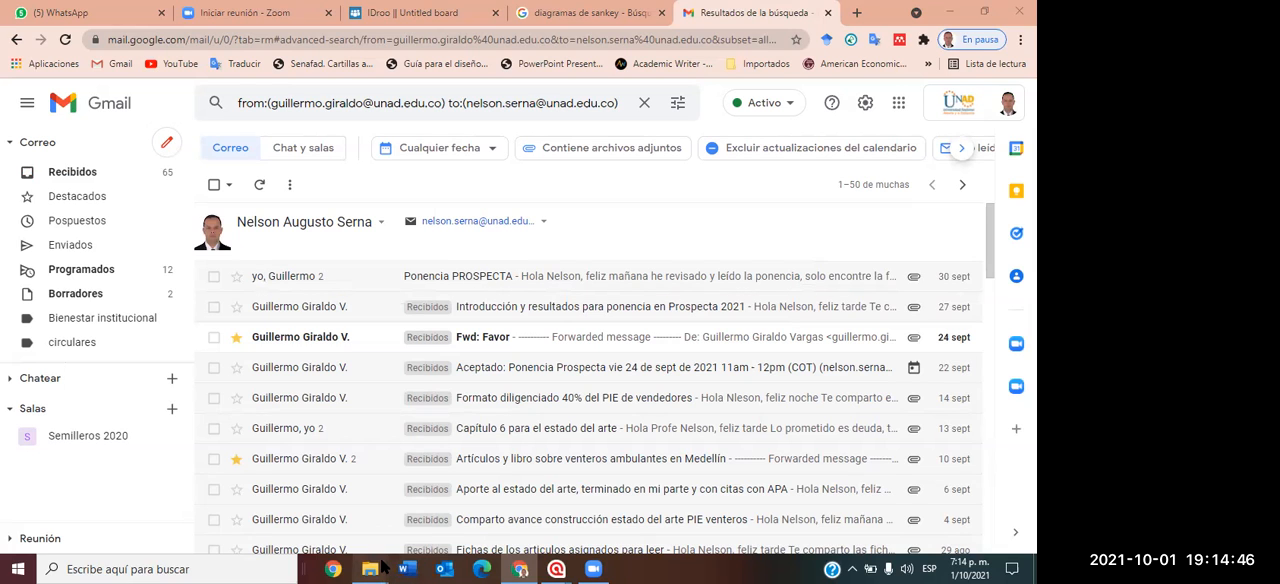
Switch to File Explorer, go to the UNAD folder in the OneDrive documents and open "Ponencia Semillero SIDESGOP II".
mouse_move(384, 567)
click(420, 474)
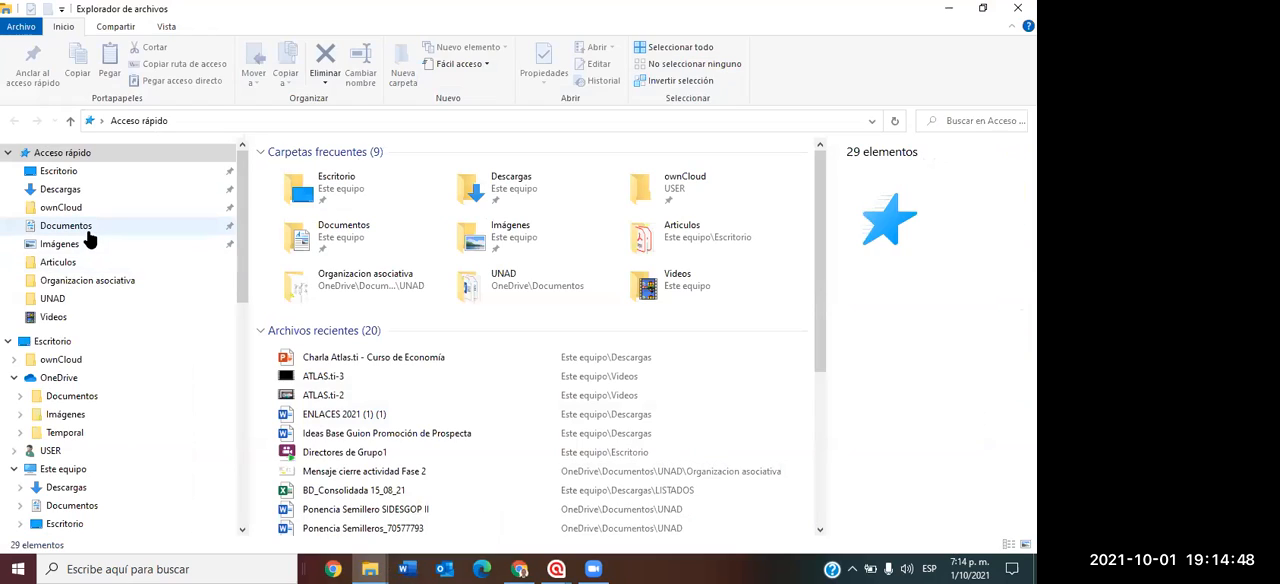
click(86, 230)
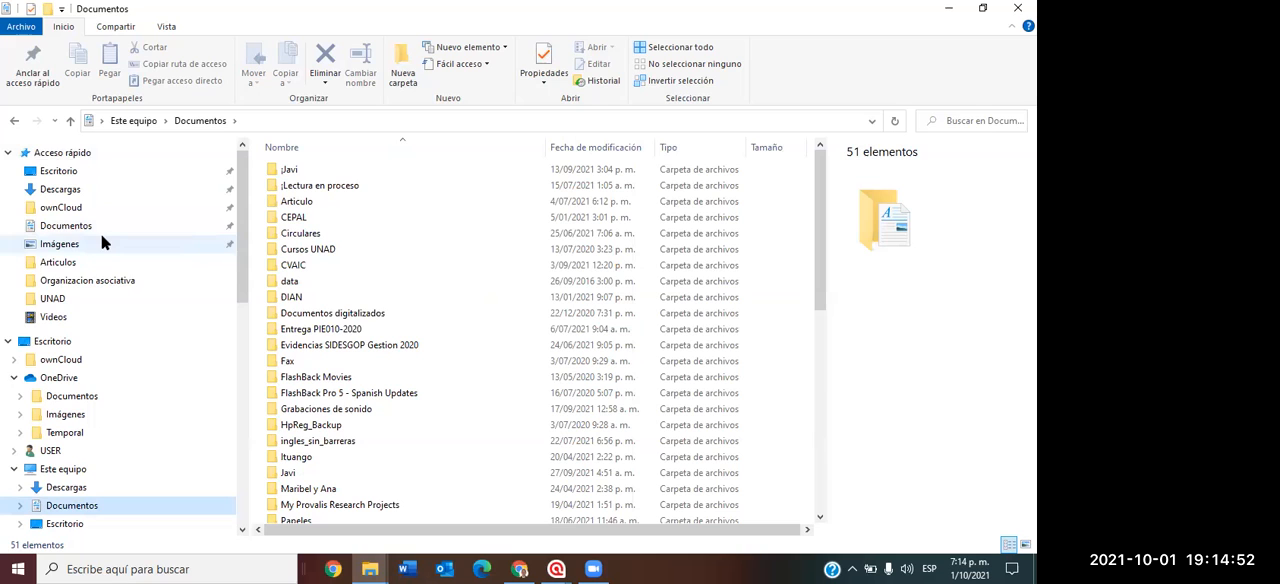
click(70, 396)
click(304, 204)
double_click(304, 207)
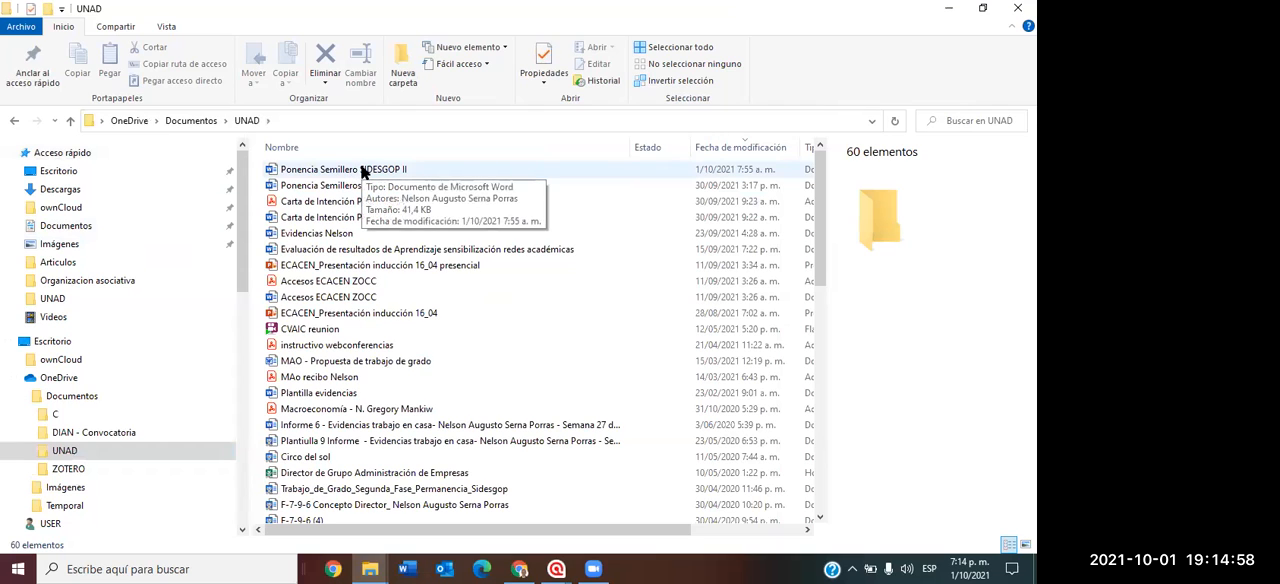
double_click(362, 170)
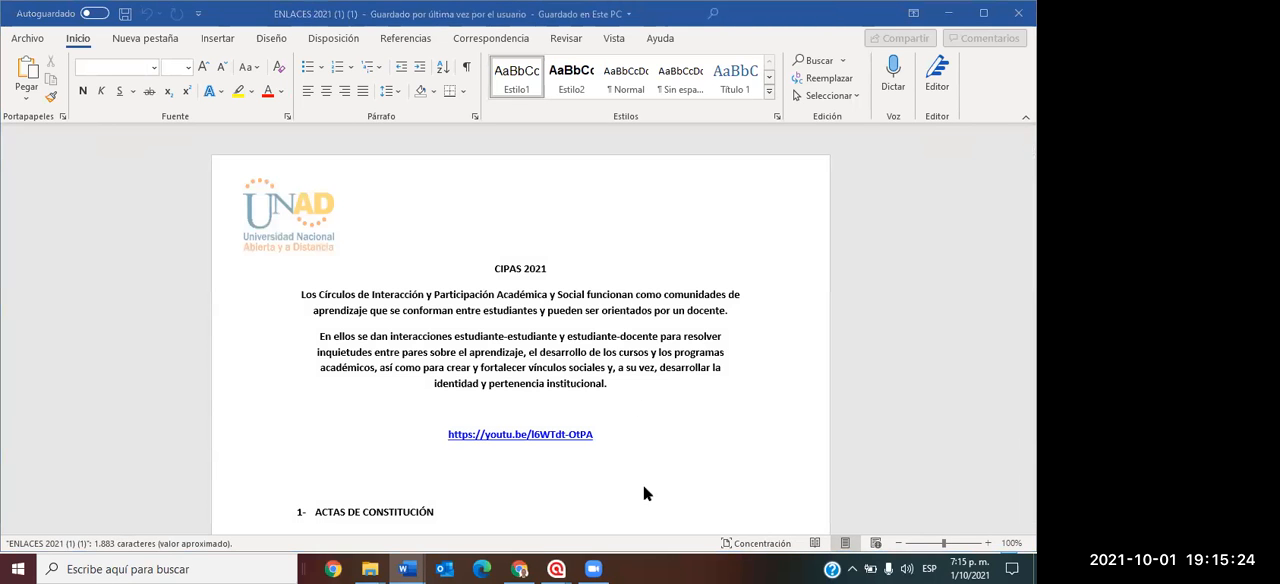
Dismiss Word's list of recovered files and look down the blank Documento1.
scroll(646, 491, down, 2)
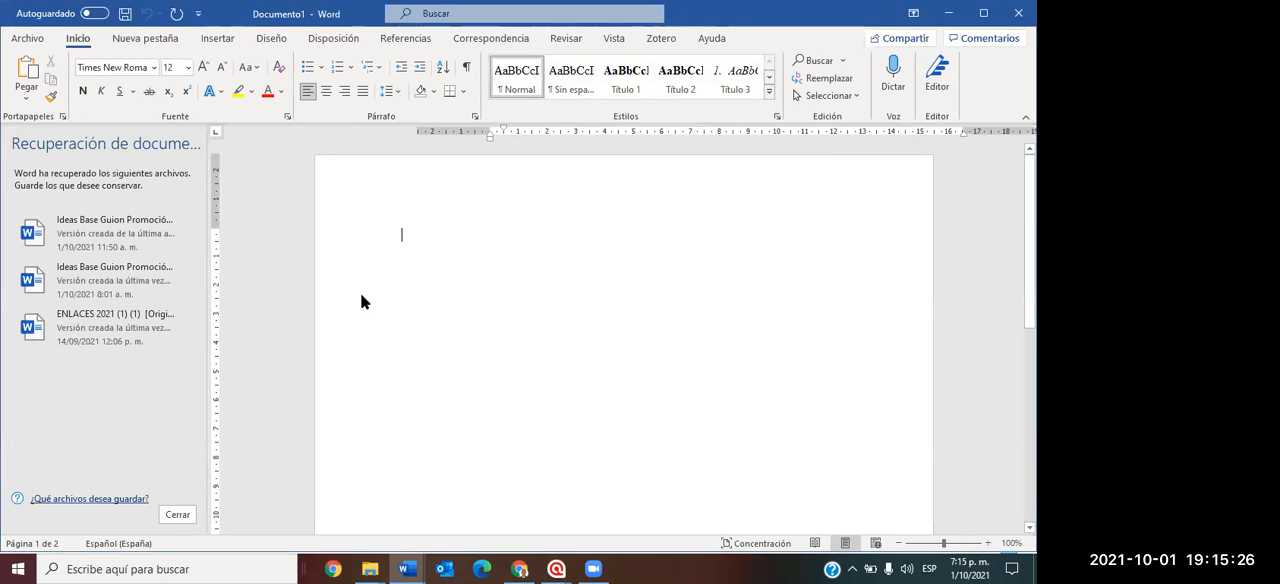
click(177, 514)
scroll(505, 366, down, 7)
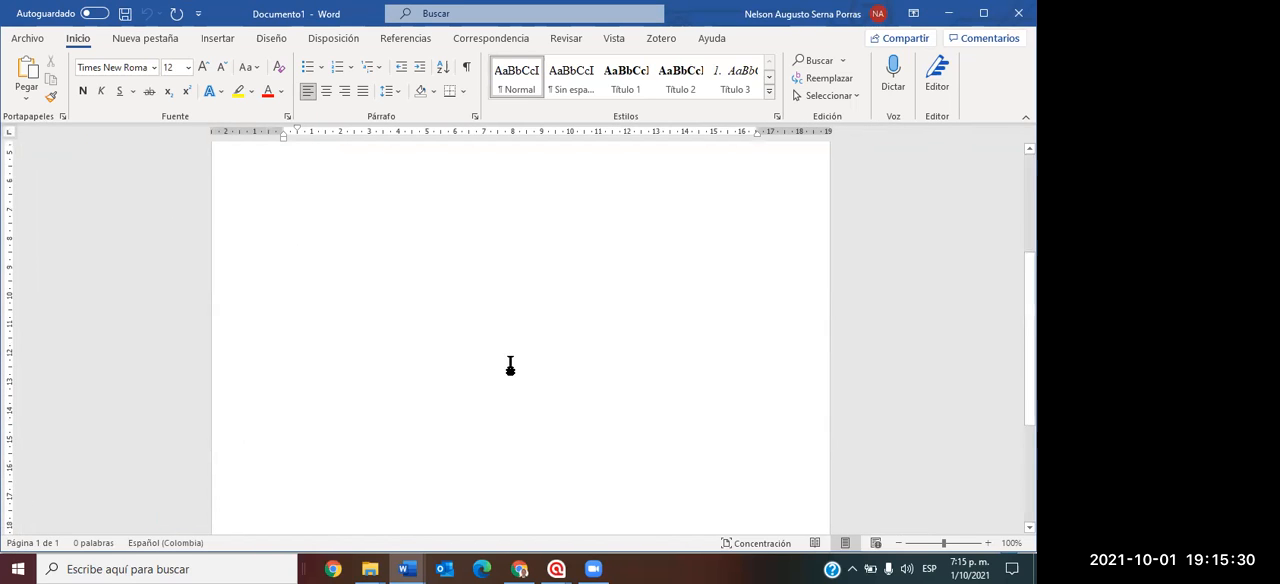
Return to the UNAD folder in File Explorer and select the "Ponencia Semilleros" Word document modified on 30/09/2021.
mouse_move(370, 569)
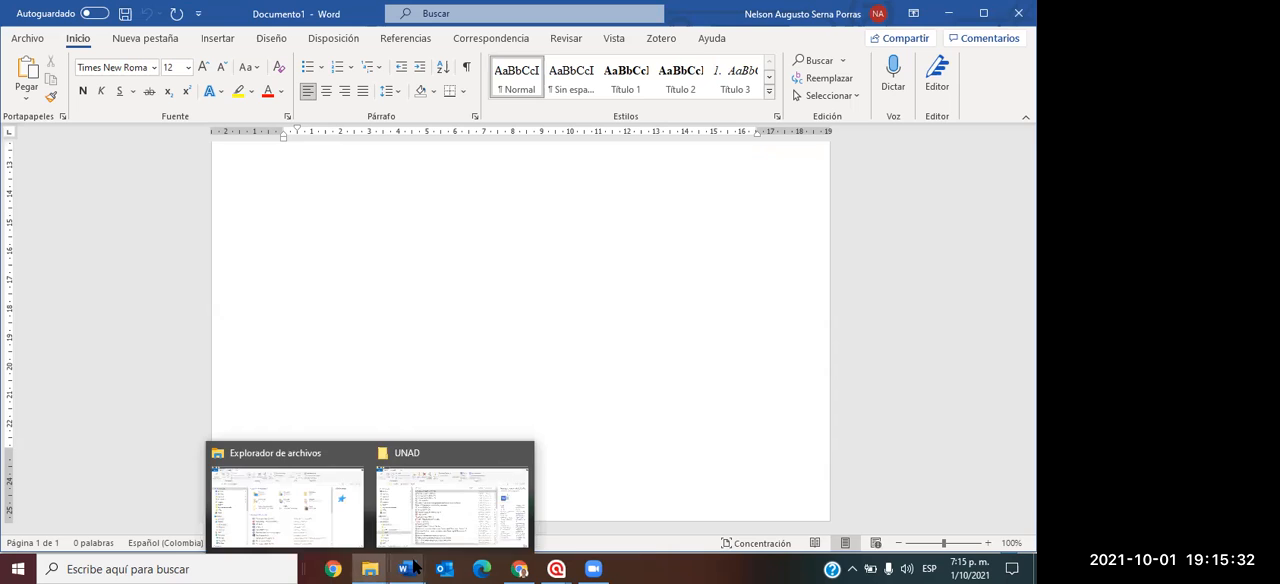
click(435, 515)
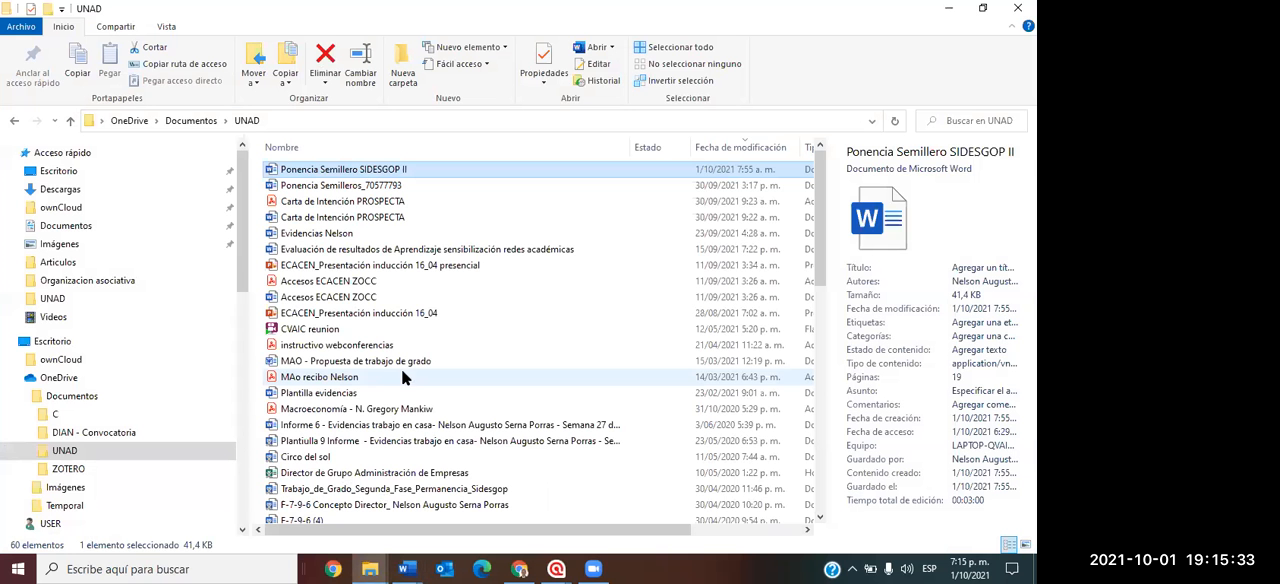
click(357, 182)
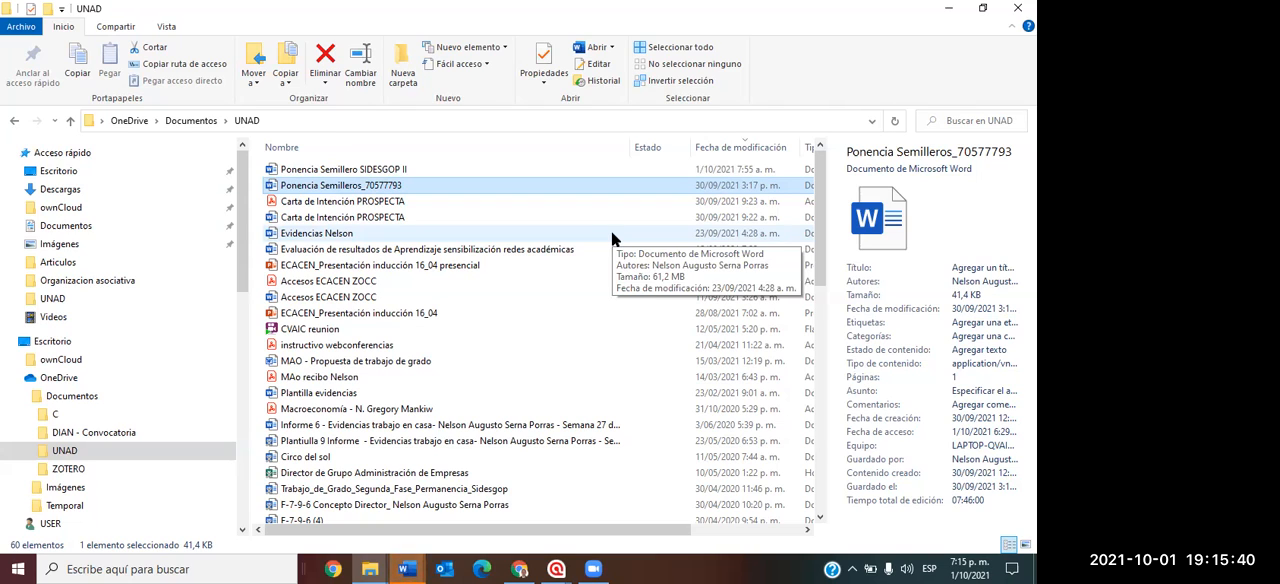
Switch to Word and dismiss the warning about the wrongly placed citation or bibliography.
click(406, 568)
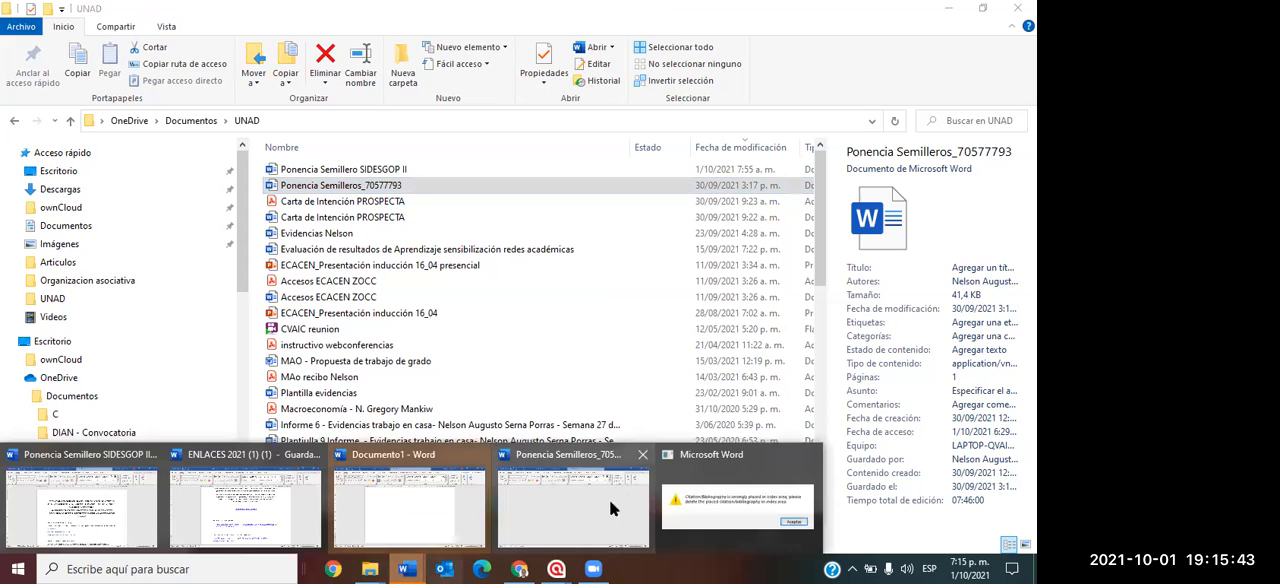
click(730, 481)
click(649, 340)
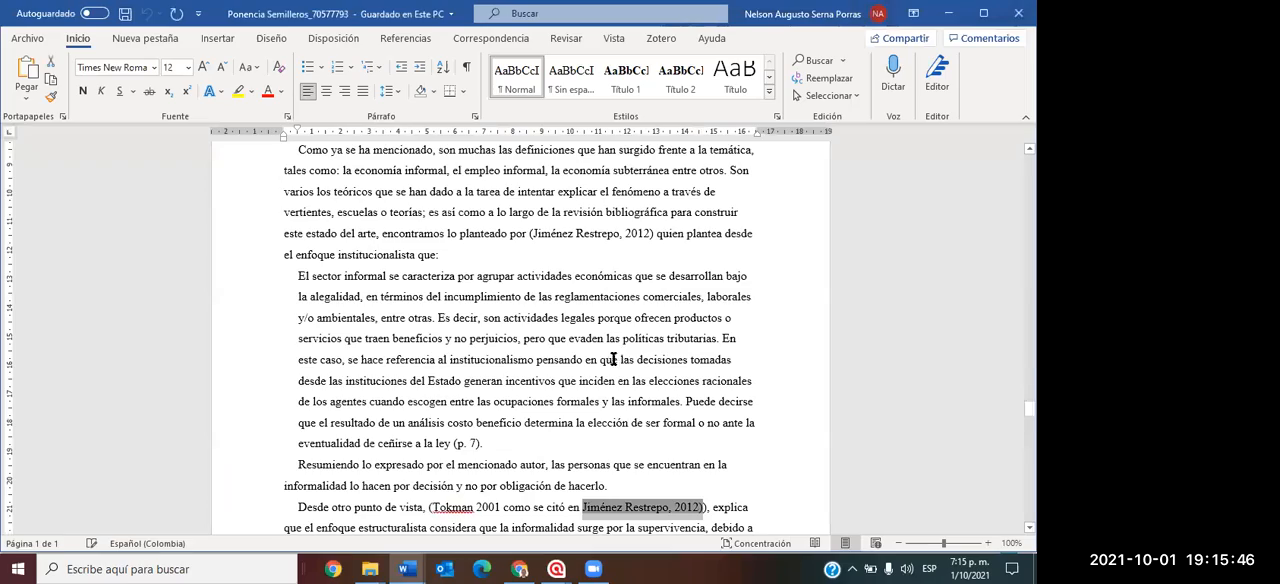
Maximize the "Ponencia Semilleros" document, return to its beginning and examine the author details and RESUMEN section, enlarged to 150%.
scroll(737, 305, up, 10)
scroll(737, 307, up, 10)
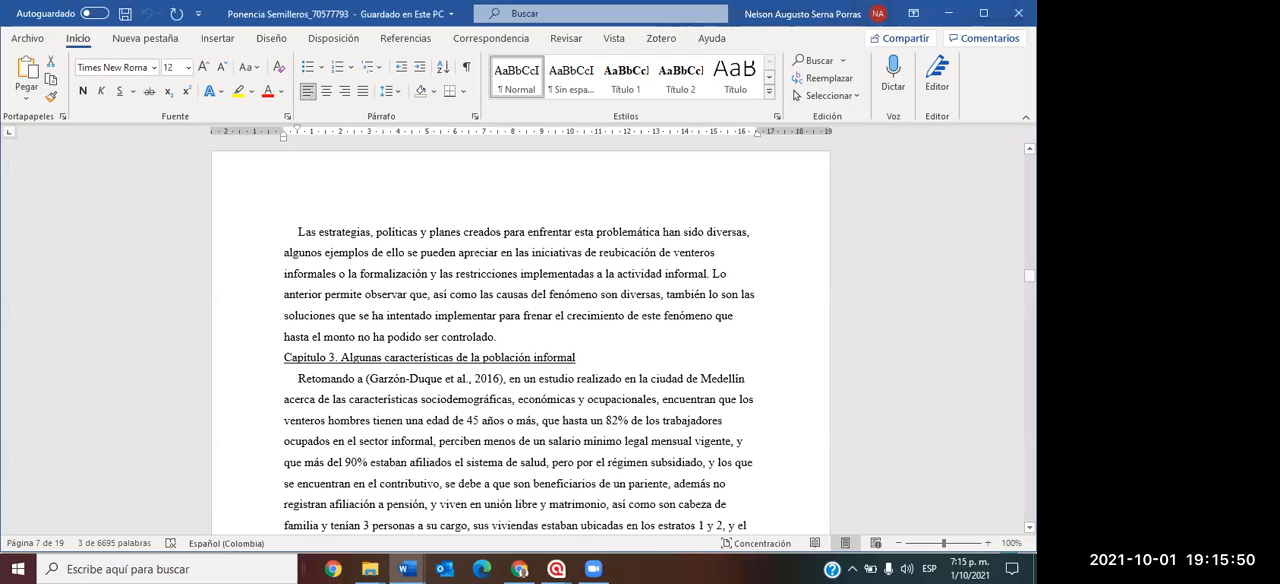
scroll(651, 294, down, 1)
scroll(640, 294, up, 2)
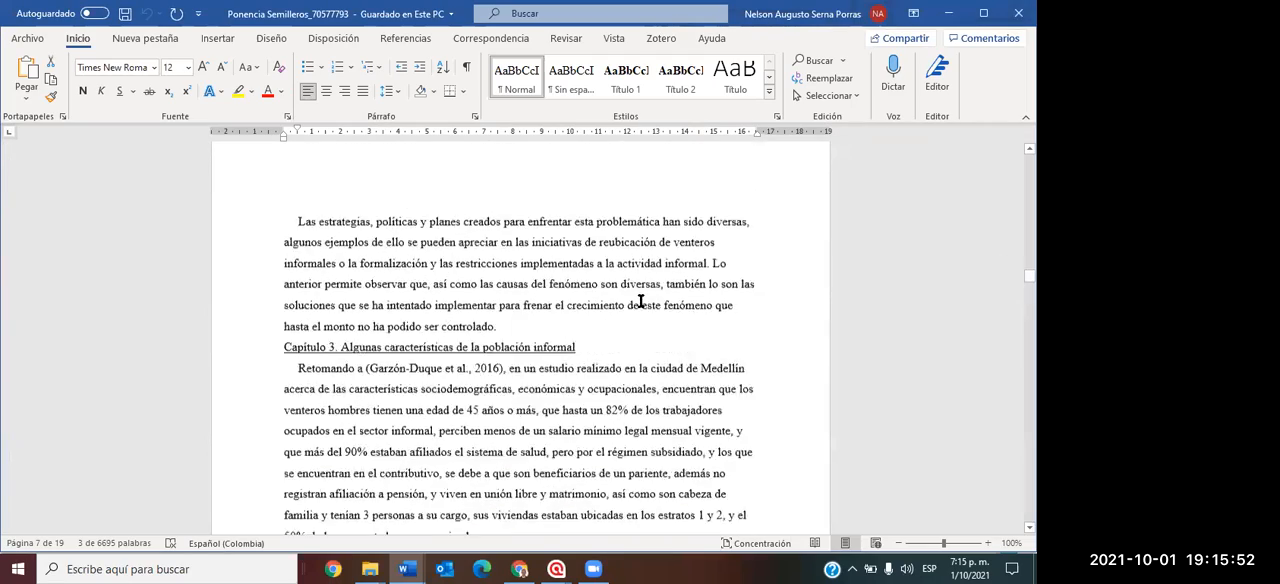
scroll(600, 300, up, 5)
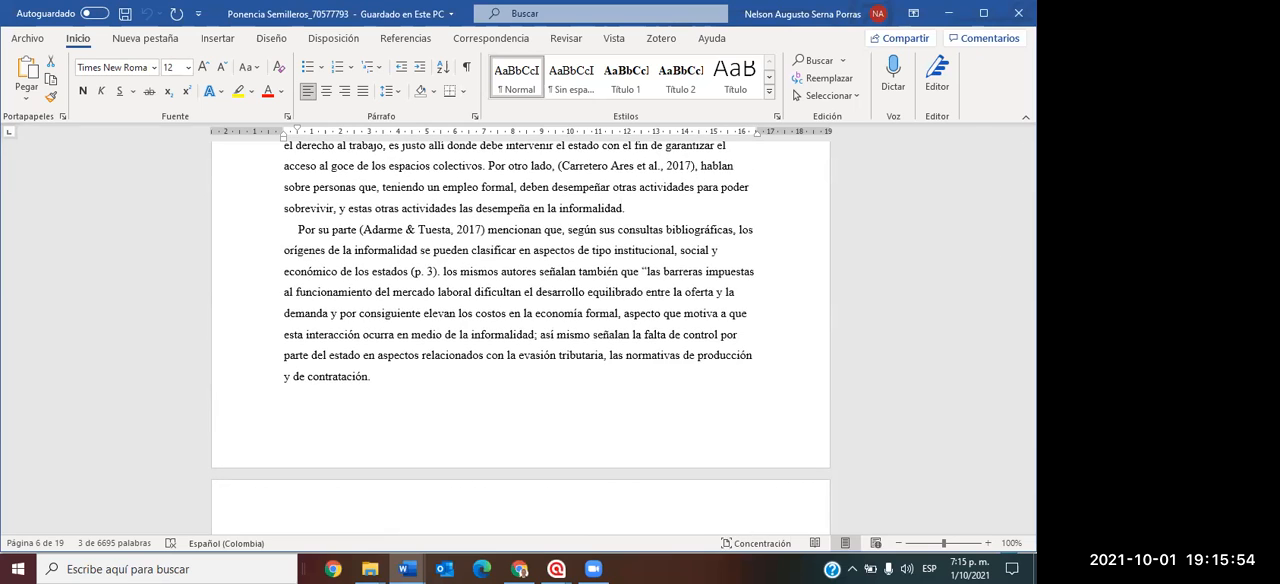
click(977, 14)
drag(1030, 268, 1030, 157)
scroll(600, 300, down, 7)
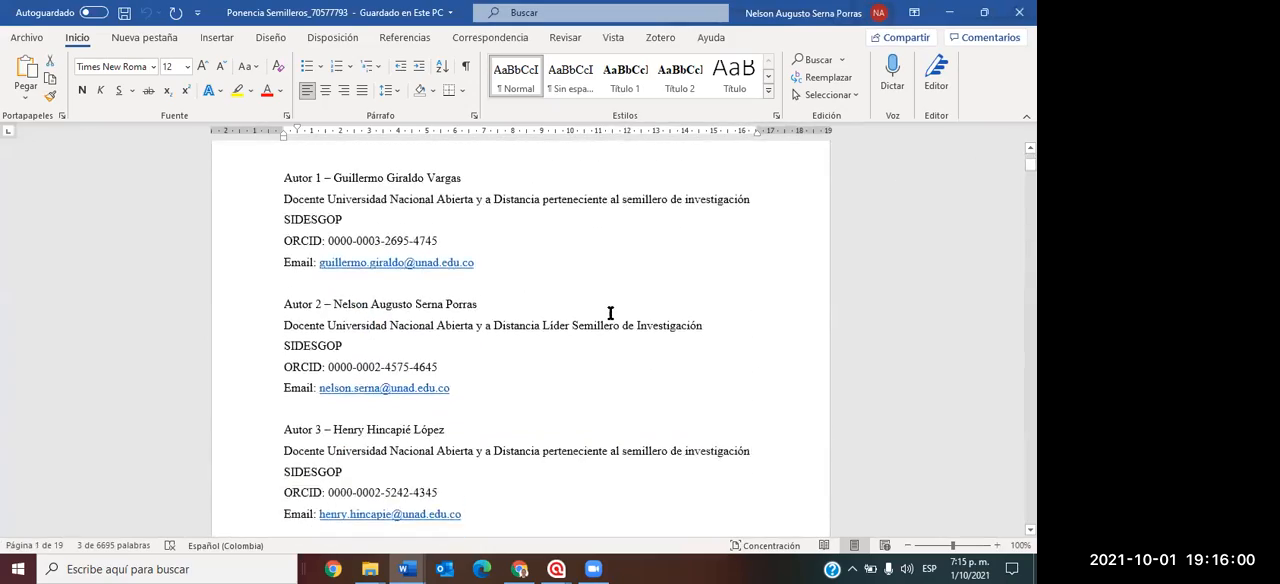
scroll(607, 322, down, 3)
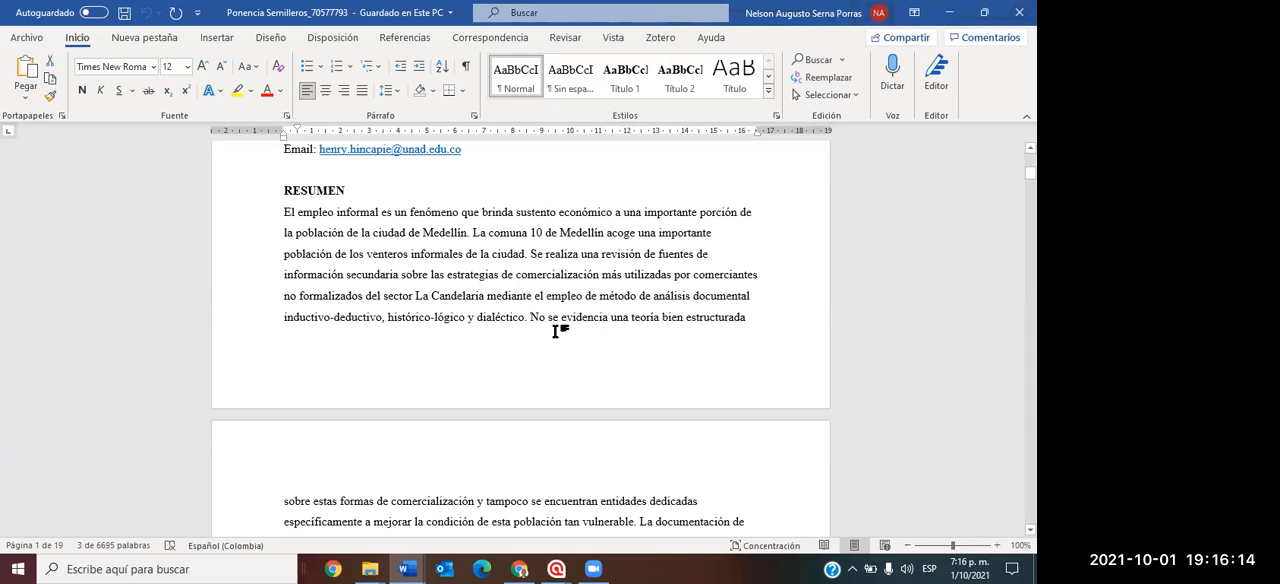
scroll(558, 331, up, 5)
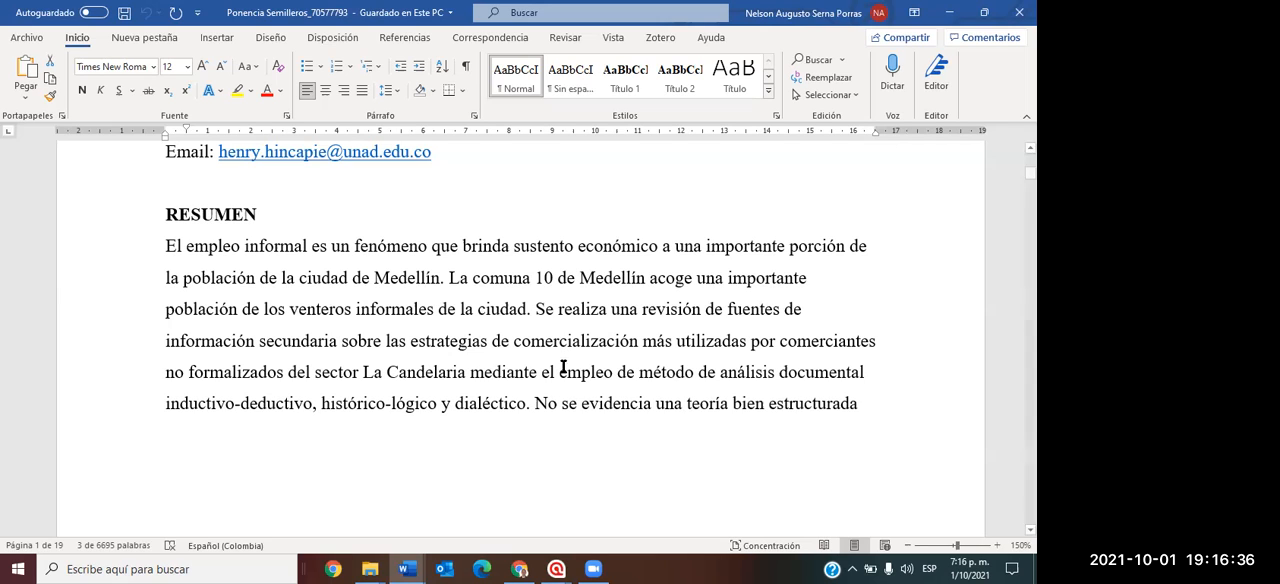
Look through the paper from the English abstract to the Estado del Arte chapters on the informal economy, and close the document.
scroll(571, 363, down, 8)
scroll(574, 383, down, 3)
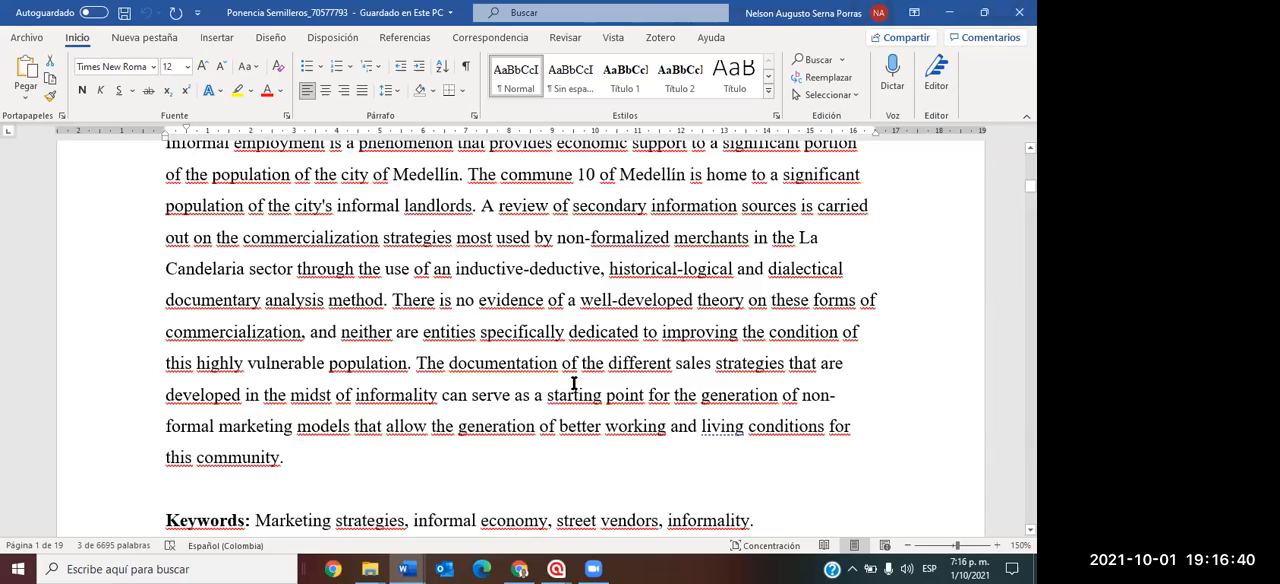
scroll(574, 383, down, 12)
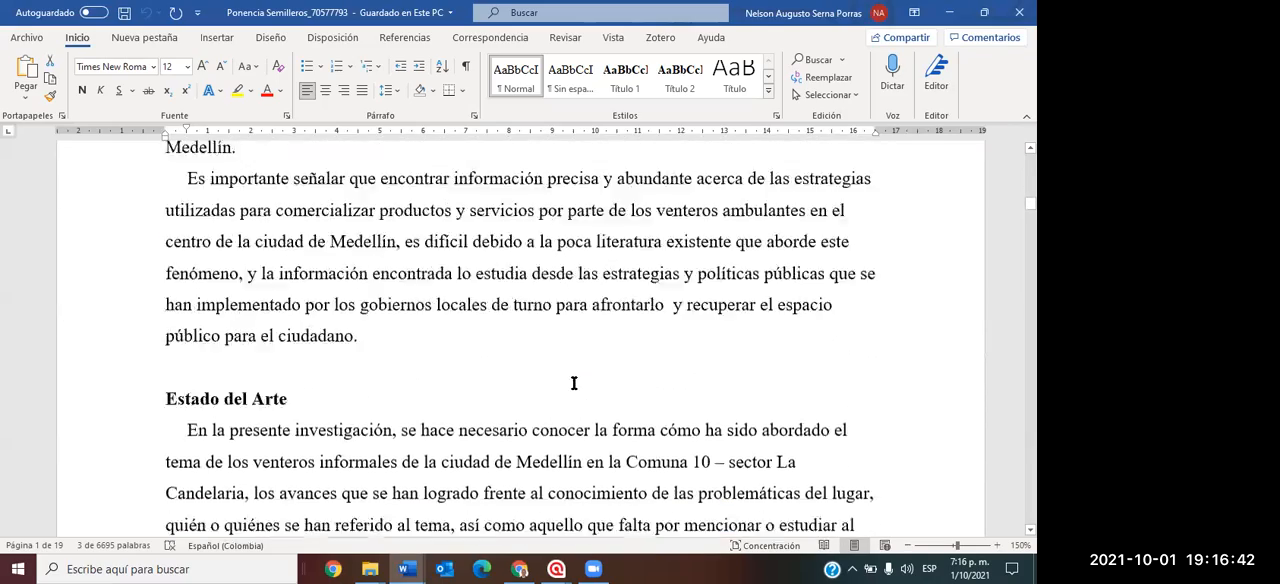
scroll(574, 383, down, 3)
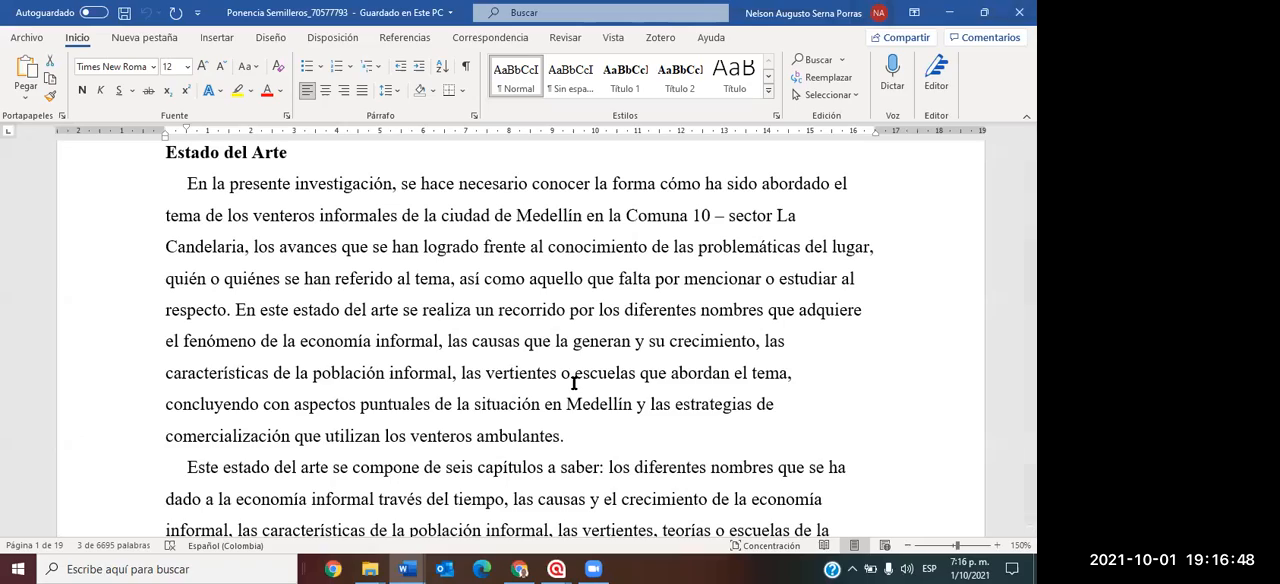
scroll(575, 383, down, 10)
scroll(577, 401, down, 8)
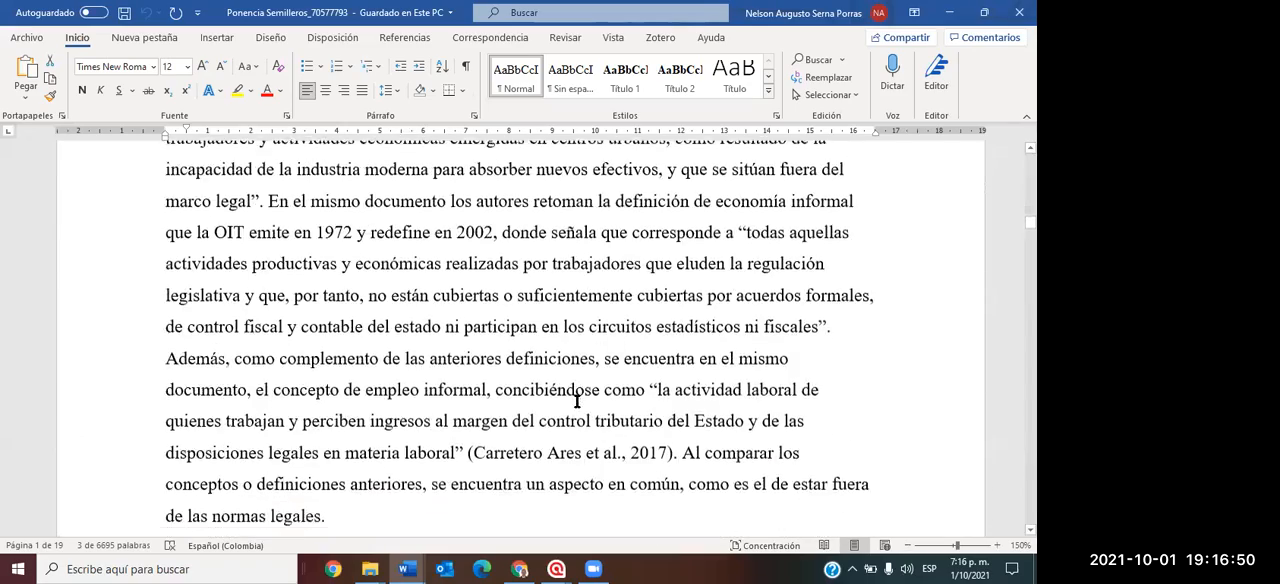
scroll(577, 401, down, 10)
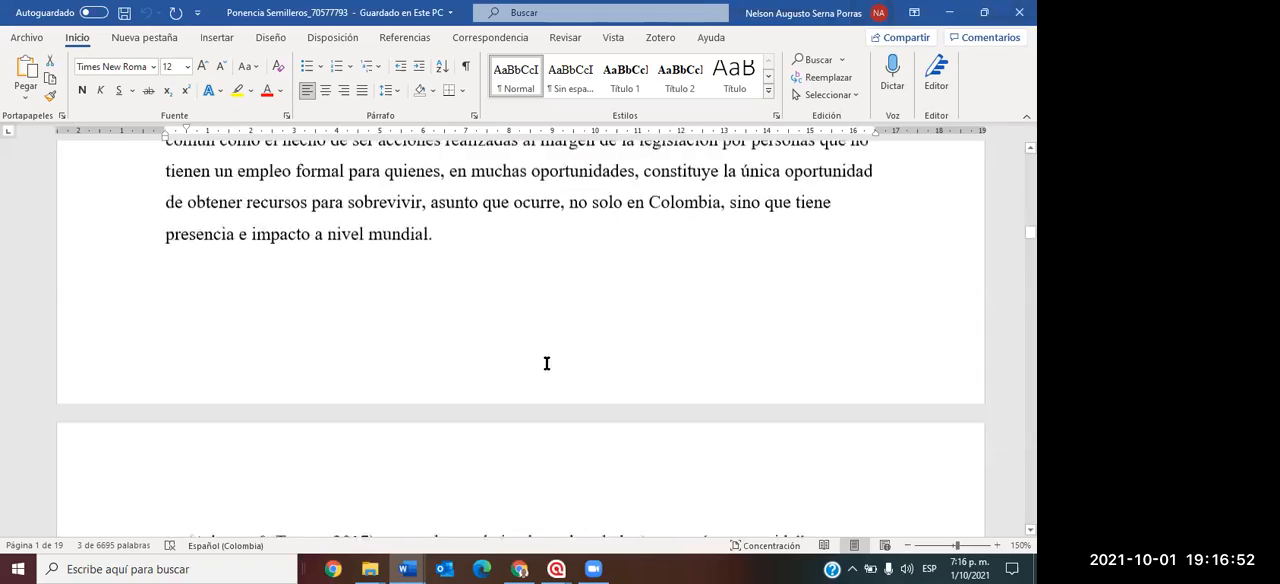
scroll(552, 394, down, 5)
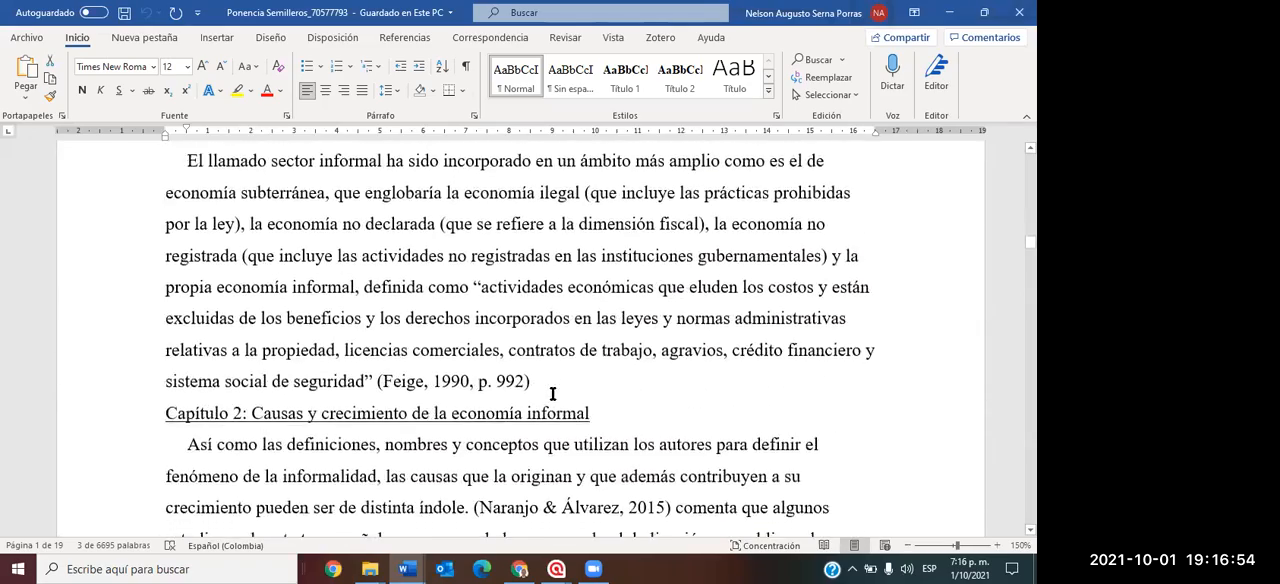
scroll(552, 394, down, 12)
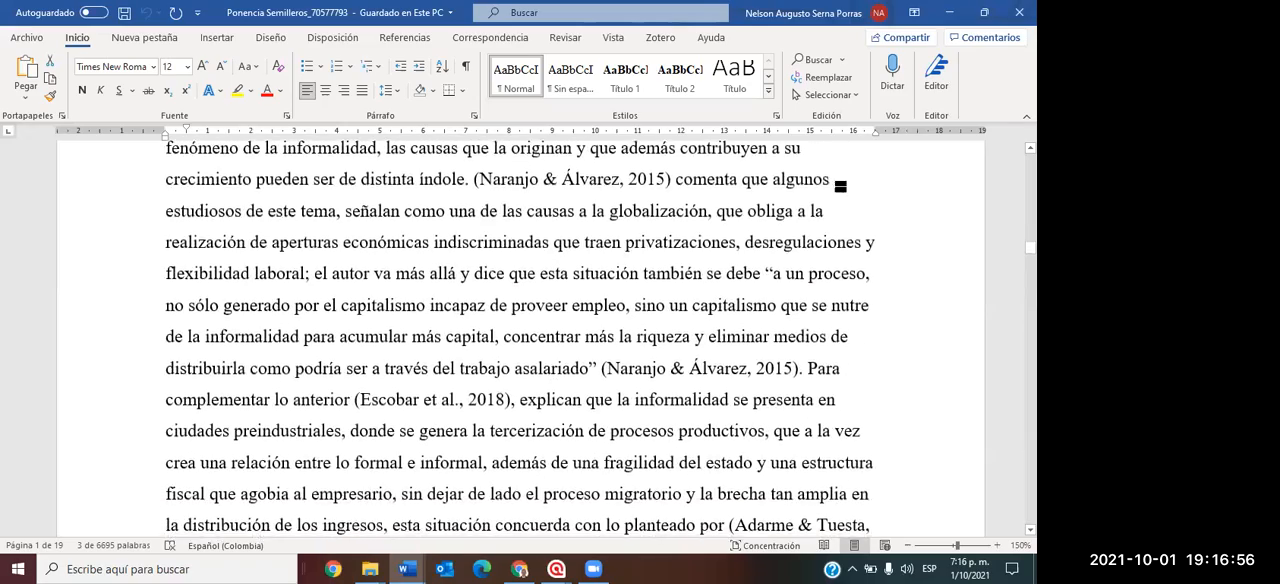
scroll(770, 251, down, 5)
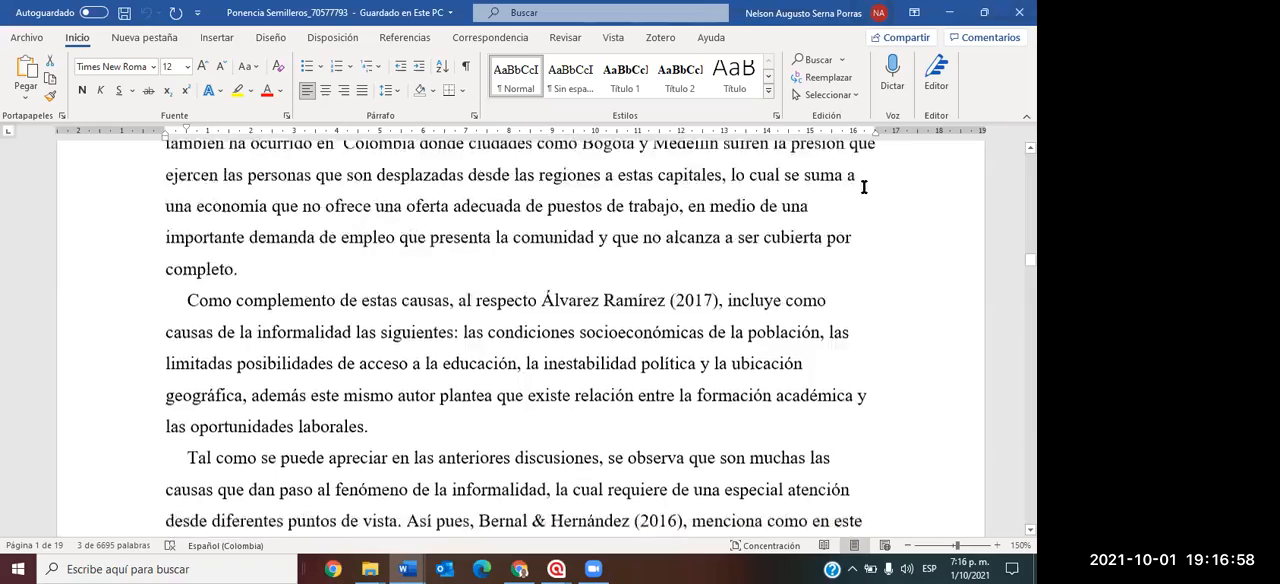
click(1019, 12)
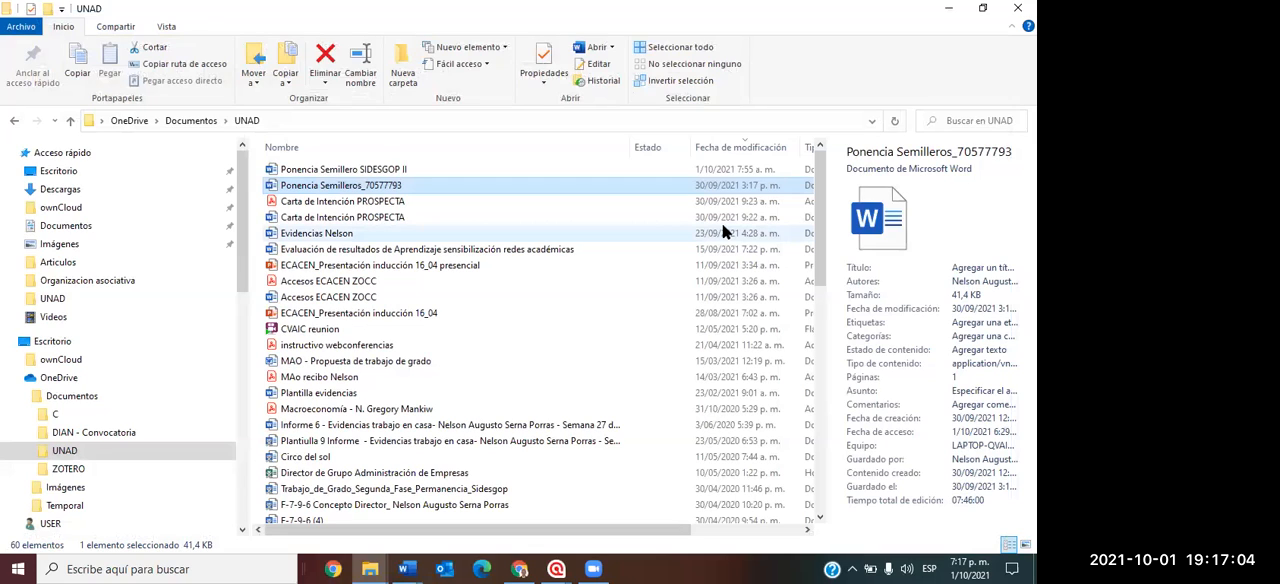
Switch to the ATLAS.ti project "Relación Egresados Unadistas y Mercado Laboral ECACEN ZOCC" and widen its project explorer and margin area.
click(558, 569)
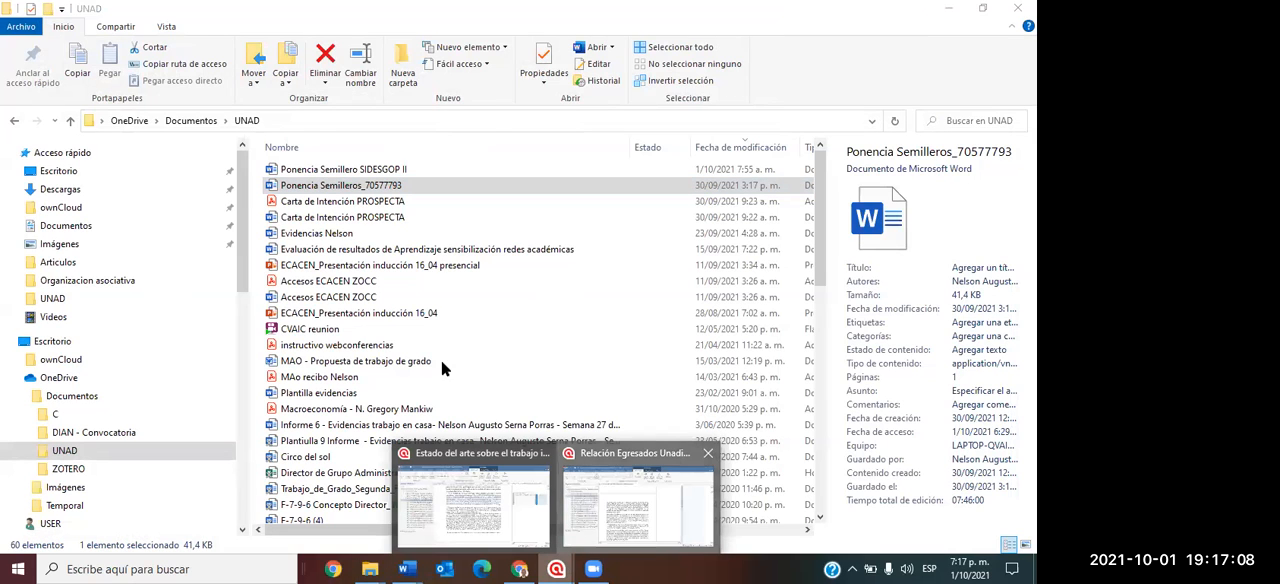
click(617, 512)
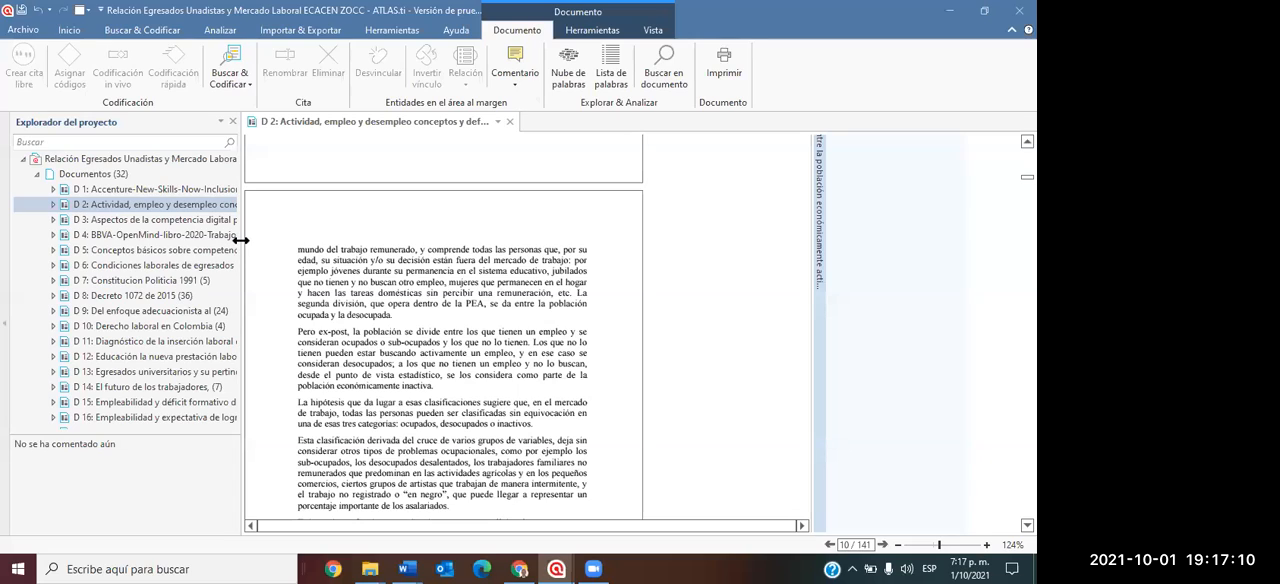
drag(241, 240, 378, 240)
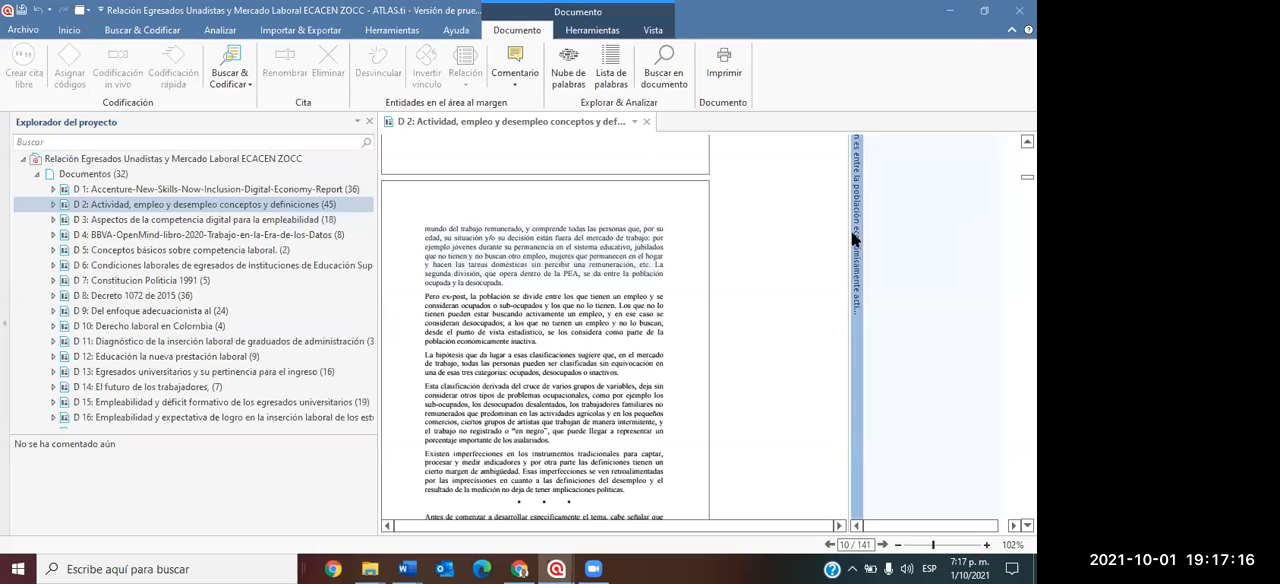
drag(848, 252, 782, 280)
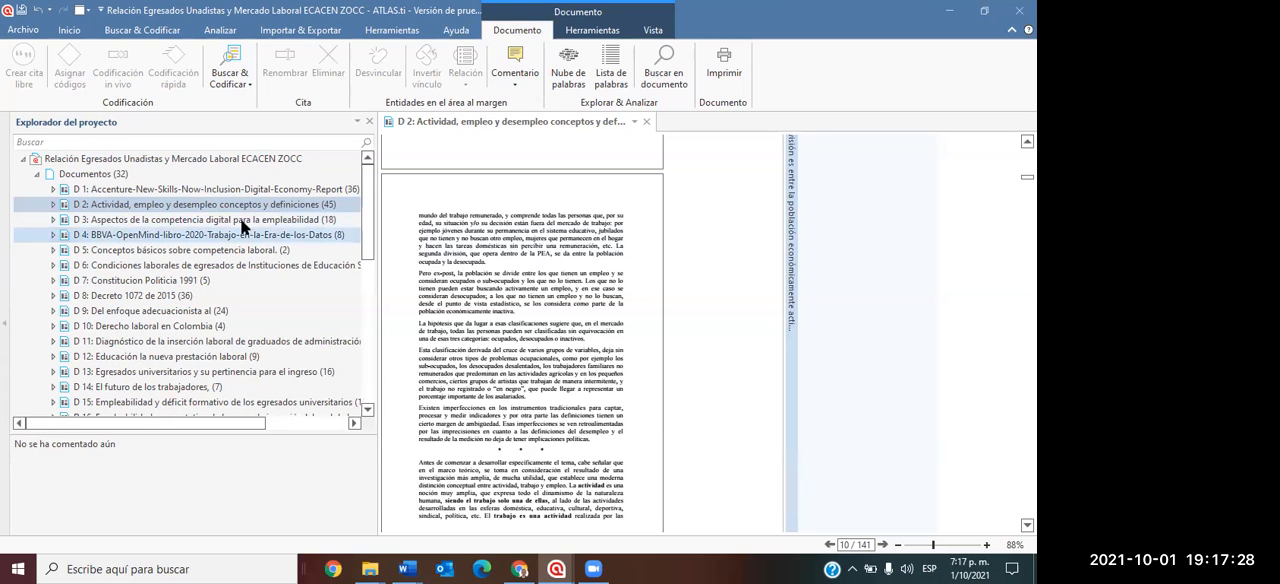
Close the "Relación Egresados" project with its changes saved and switch to the "Estado del arte sobre el trabajo infantil" project.
click(1019, 10)
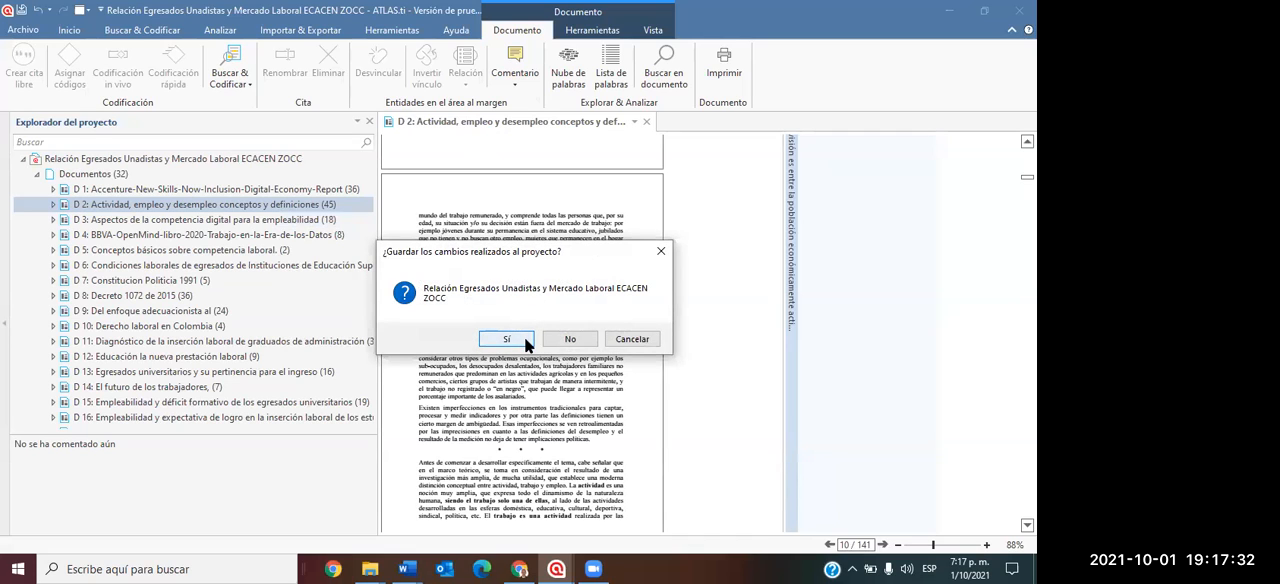
click(524, 337)
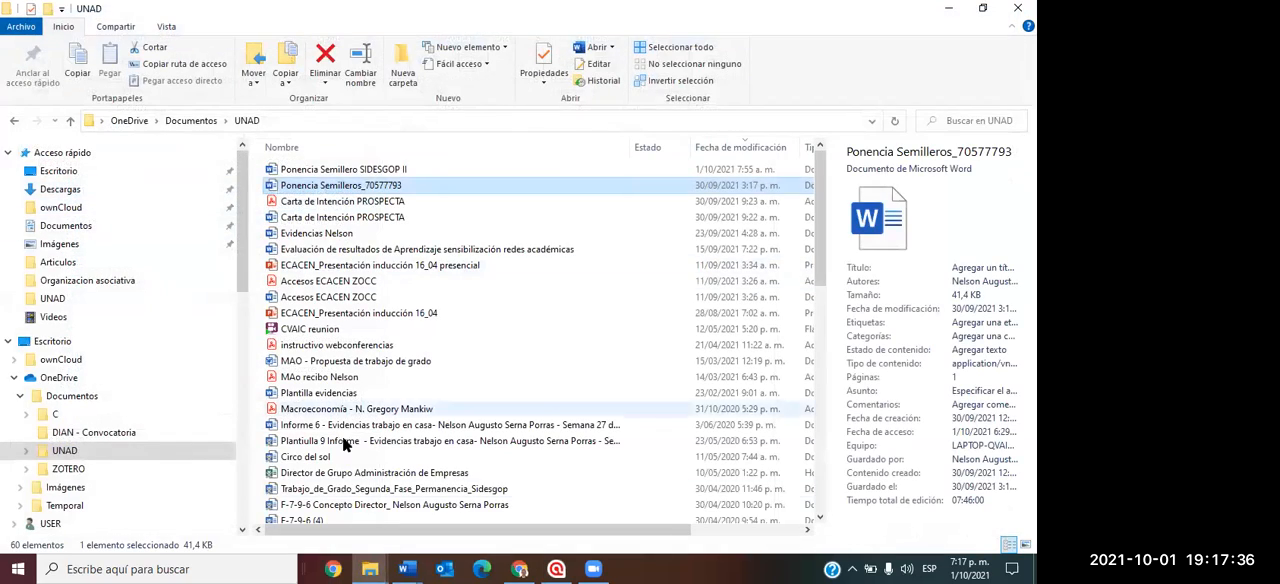
click(557, 568)
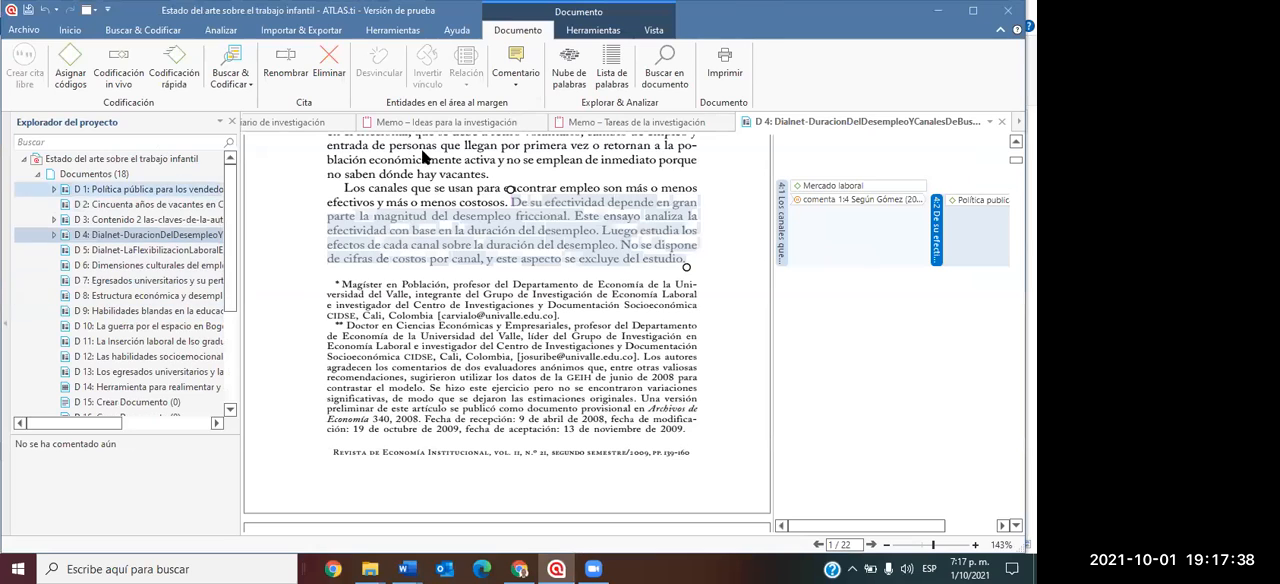
Close all open memos and documents without saving the "Diario de investigación" memo, and widen the project explorer to show full document names.
click(728, 121)
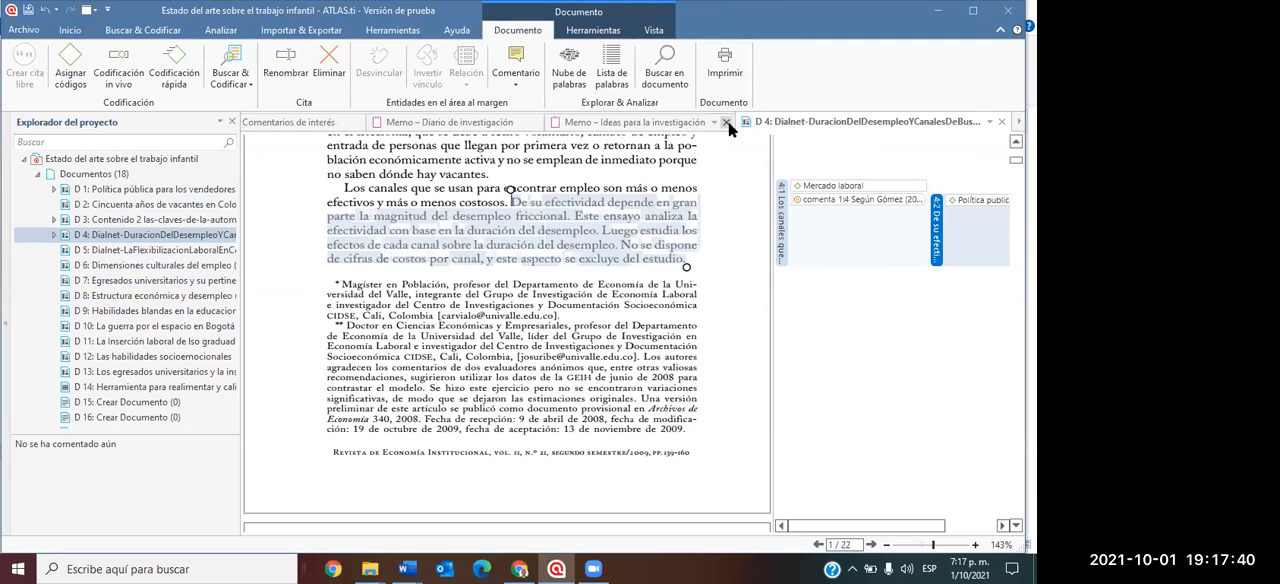
click(728, 121)
click(728, 121)
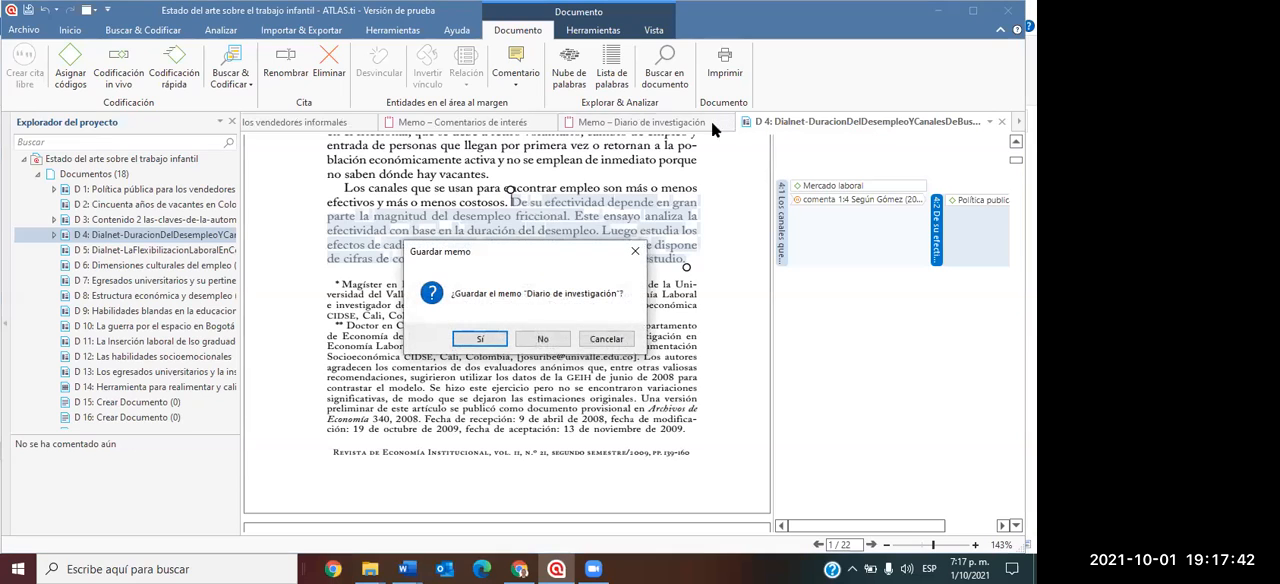
click(538, 338)
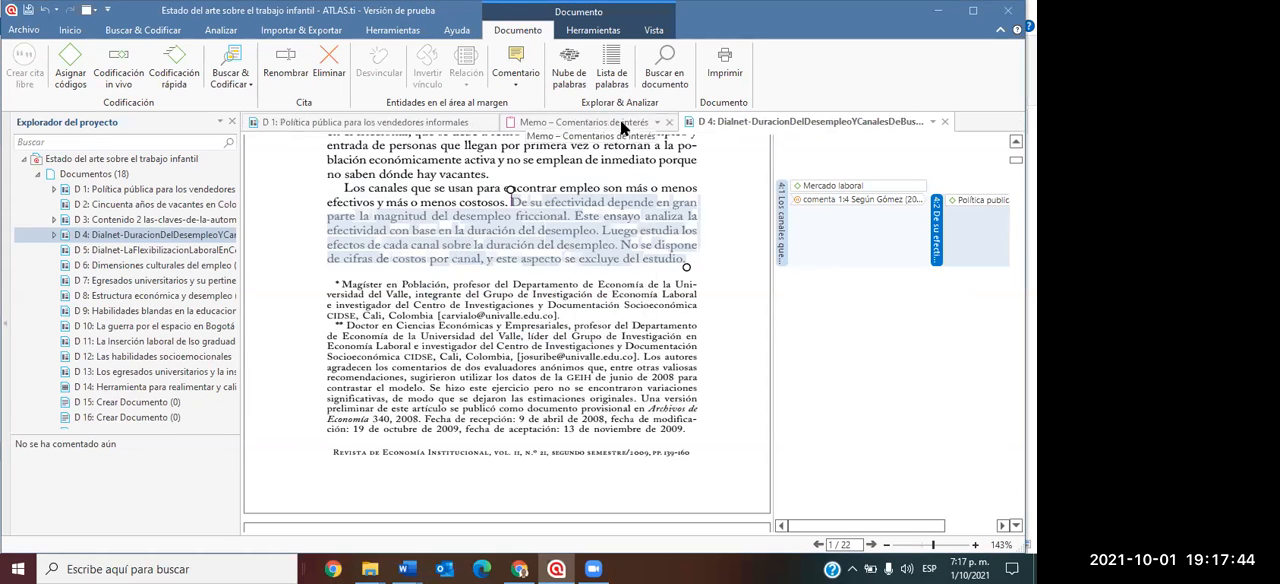
click(668, 121)
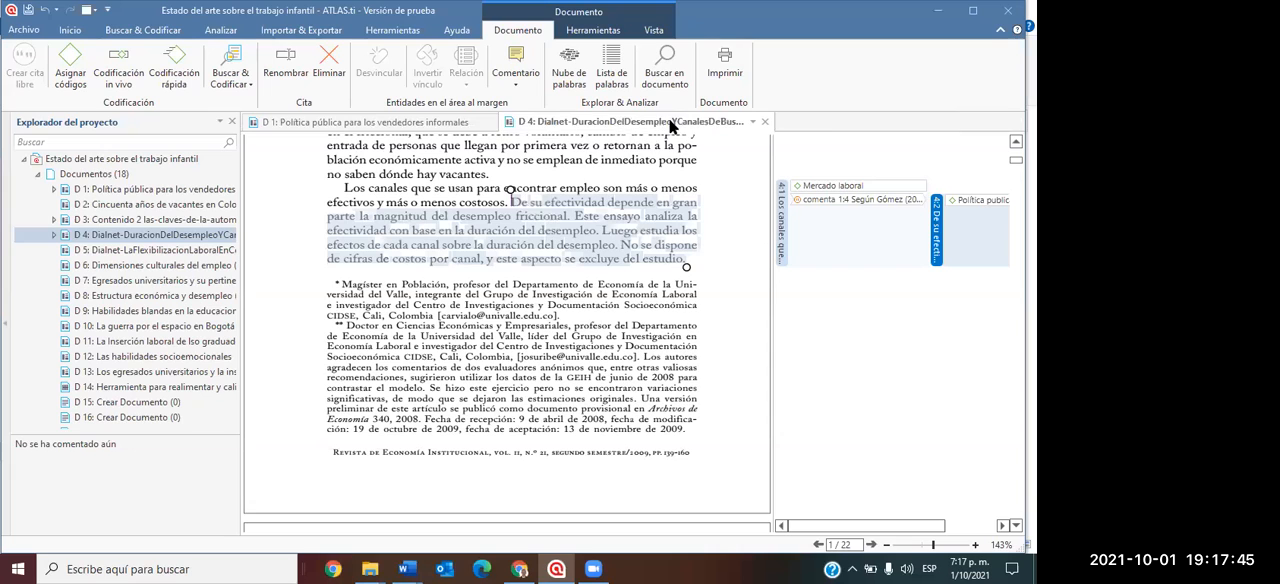
click(765, 121)
click(497, 122)
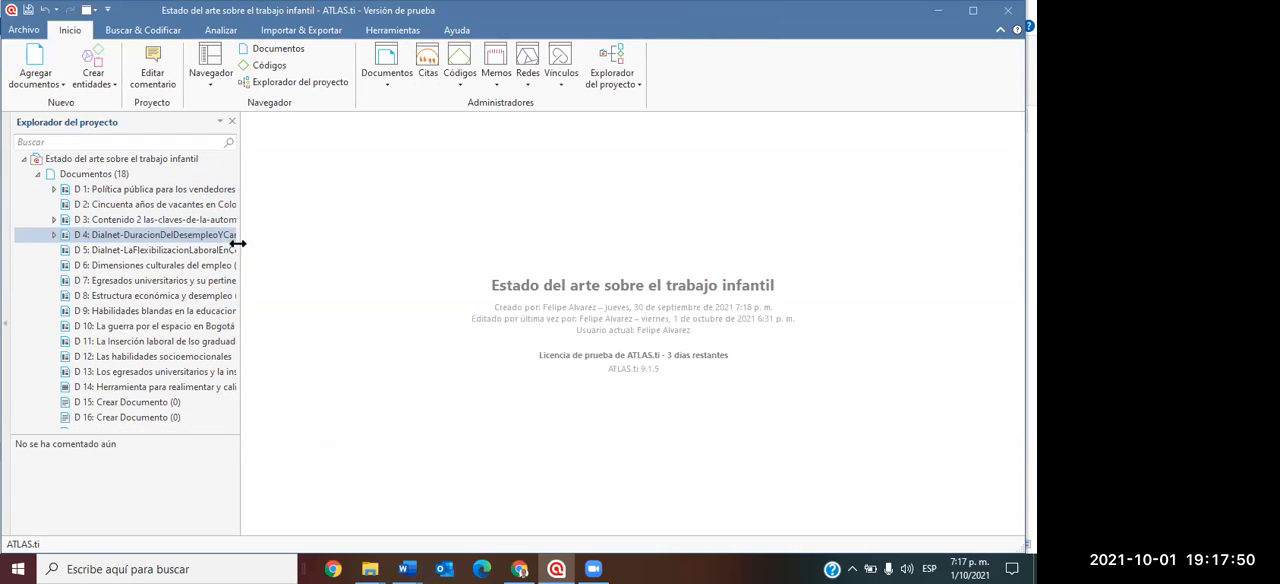
drag(245, 251, 366, 251)
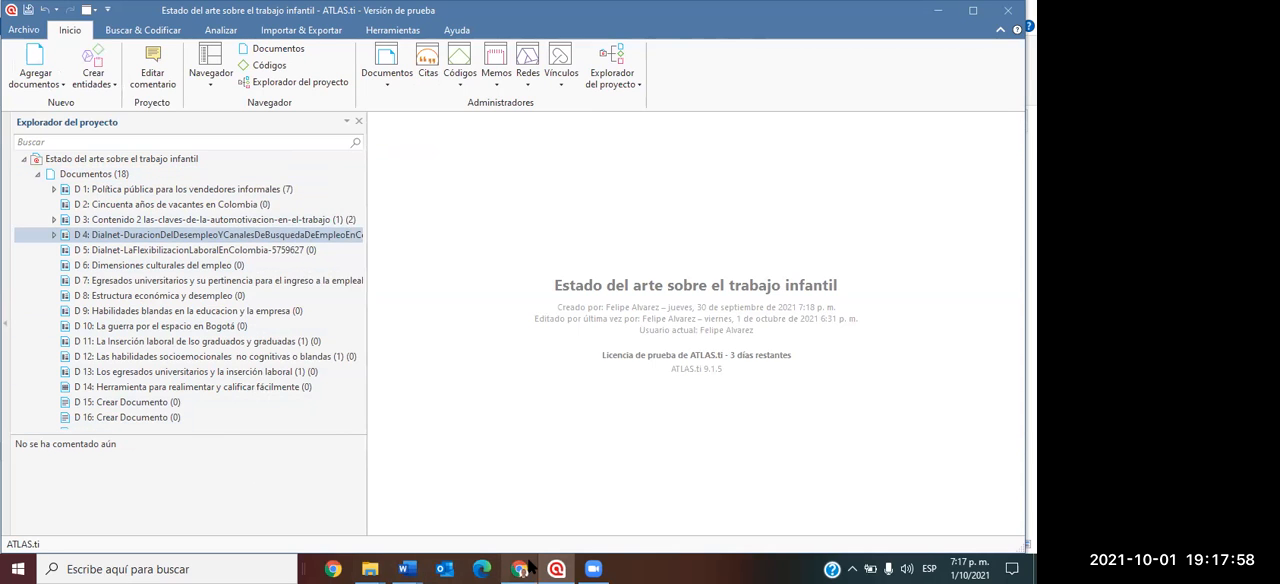
Switch to the IDroo board in Chrome and draw five short horizontal lines beside the small boxes.
click(455, 525)
click(360, 12)
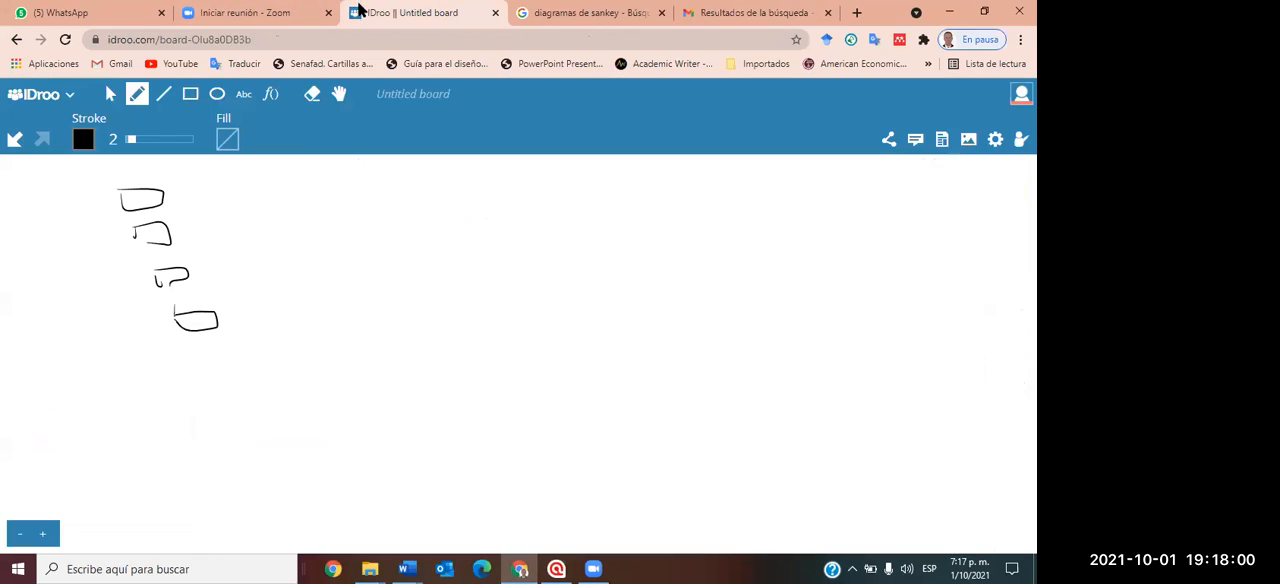
drag(185, 191, 282, 185)
drag(223, 209, 308, 208)
drag(242, 245, 304, 245)
drag(234, 275, 306, 281)
drag(240, 331, 320, 338)
Draw two long lines leading to two larger boxes, and encircle the group of small boxes with overlapping loops.
drag(416, 230, 558, 229)
drag(374, 288, 528, 288)
drag(576, 208, 578, 235)
drag(577, 217, 675, 197)
drag(610, 239, 676, 198)
drag(569, 258, 578, 302)
mouse_move(577, 280)
mouse_down()
mouse_move(686, 270)
mouse_move(699, 316)
mouse_up()
drag(617, 313, 699, 316)
mouse_move(204, 338)
mouse_down()
mouse_move(186, 182)
mouse_move(222, 286)
mouse_move(150, 312)
mouse_move(203, 277)
mouse_up()
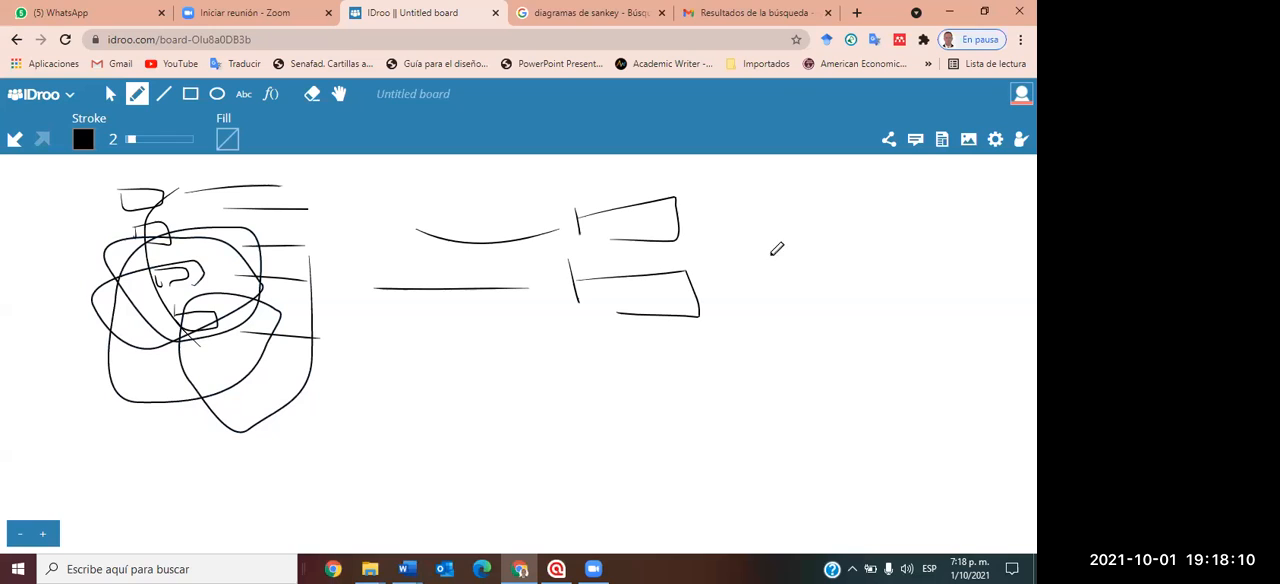
Draw a large frame beside the two boxes and handwrite an underlined "Concl" inside it.
mouse_move(758, 205)
mouse_down()
mouse_move(769, 412)
mouse_move(991, 209)
mouse_move(1034, 426)
mouse_move(940, 428)
mouse_up()
mouse_move(826, 256)
mouse_down()
mouse_move(850, 298)
mouse_move(870, 272)
mouse_move(940, 290)
mouse_move(956, 326)
mouse_up()
drag(987, 232, 987, 320)
drag(820, 364, 995, 366)
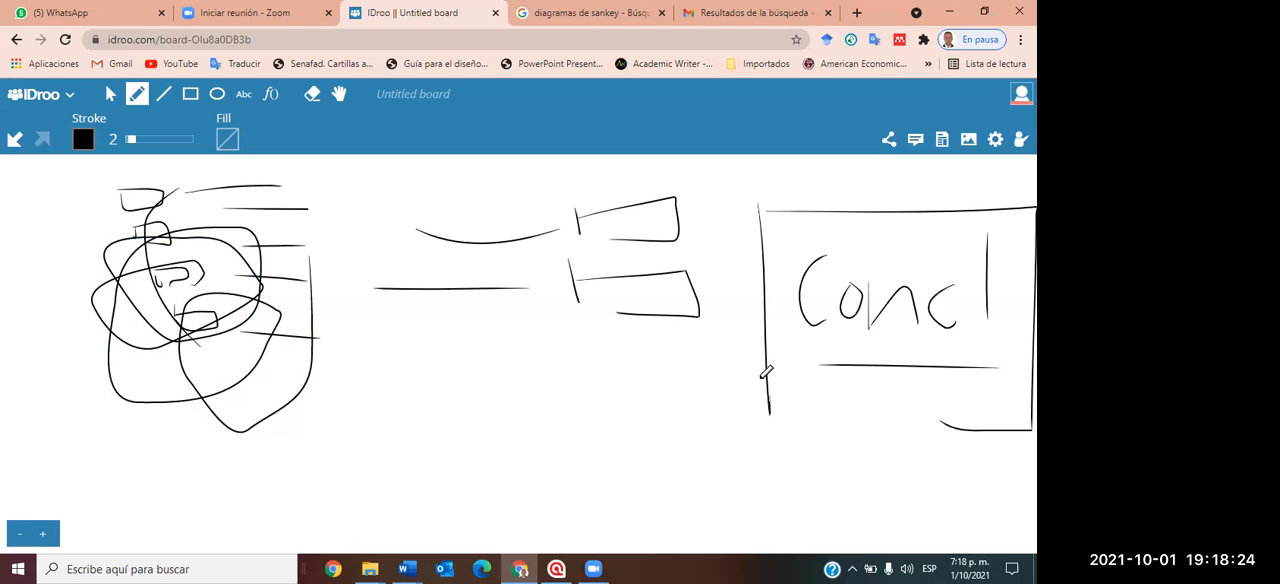
Return to ATLAS.ti and collapse the Documentos branch in the project explorer.
click(556, 568)
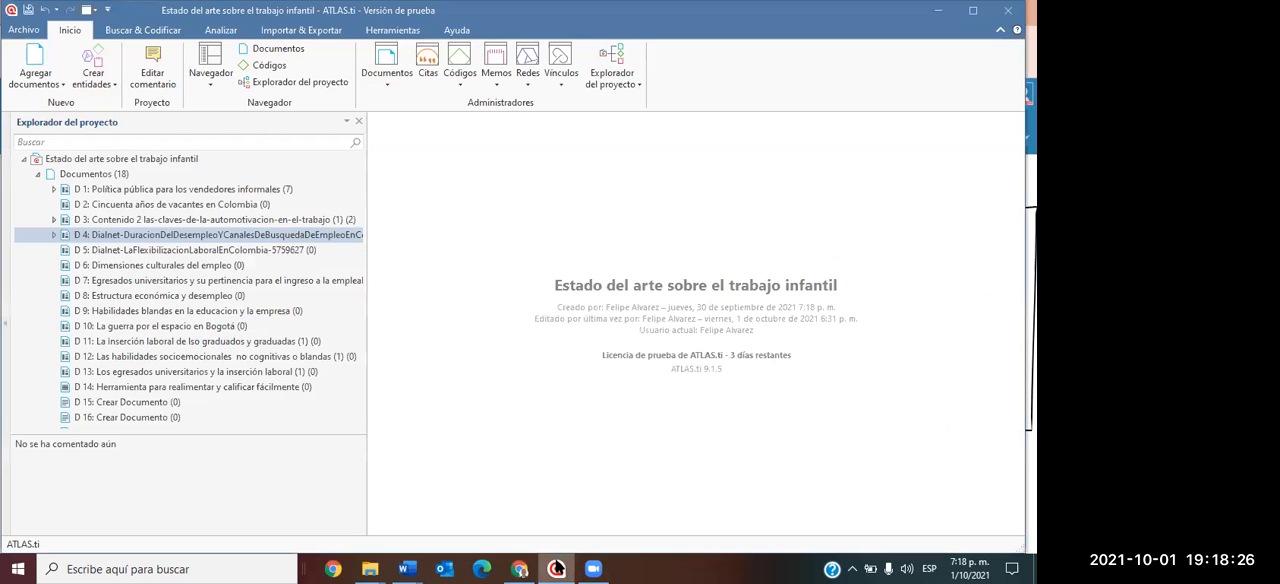
click(39, 175)
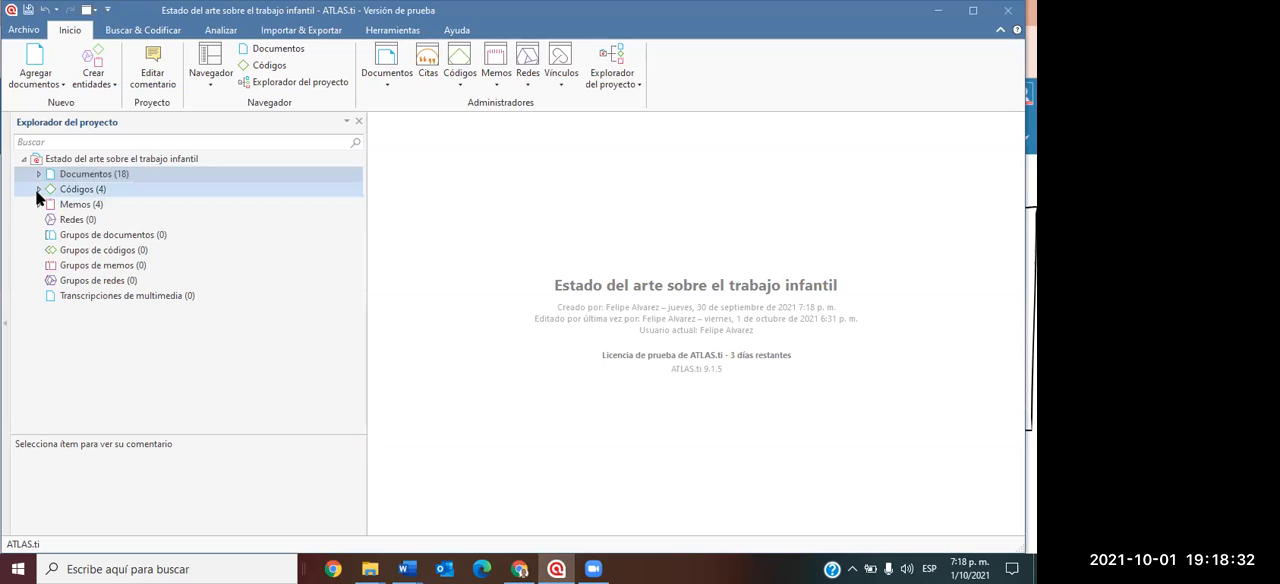
Open the document "D 6: Dimensiones culturales del empleo" from the document list and enlarge its page to about 111%.
click(39, 174)
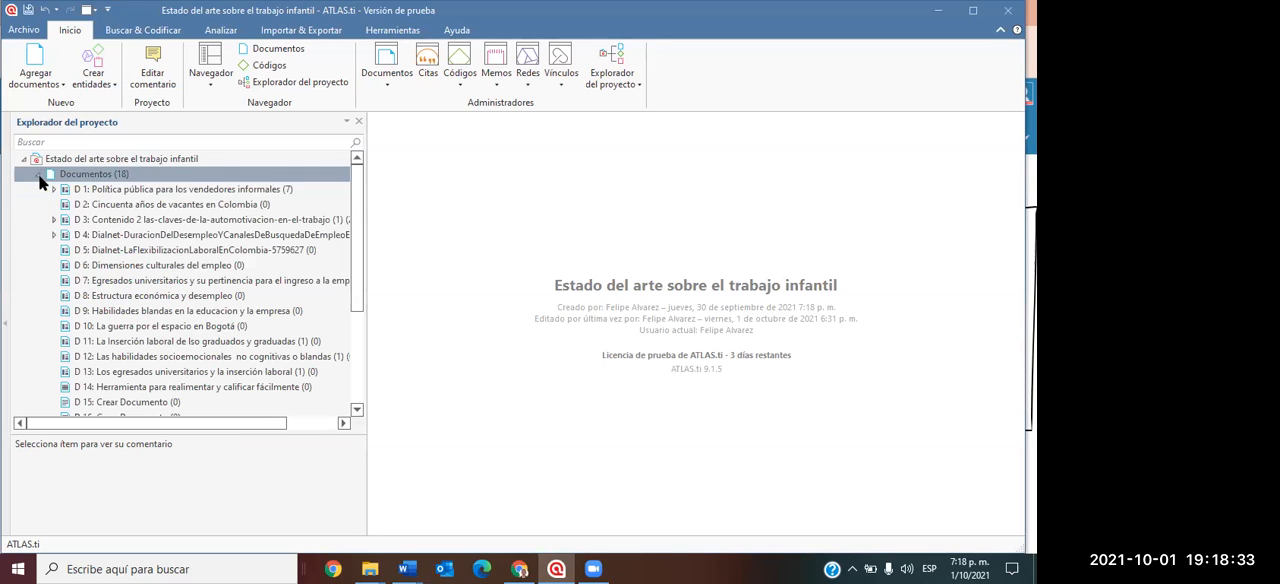
double_click(105, 267)
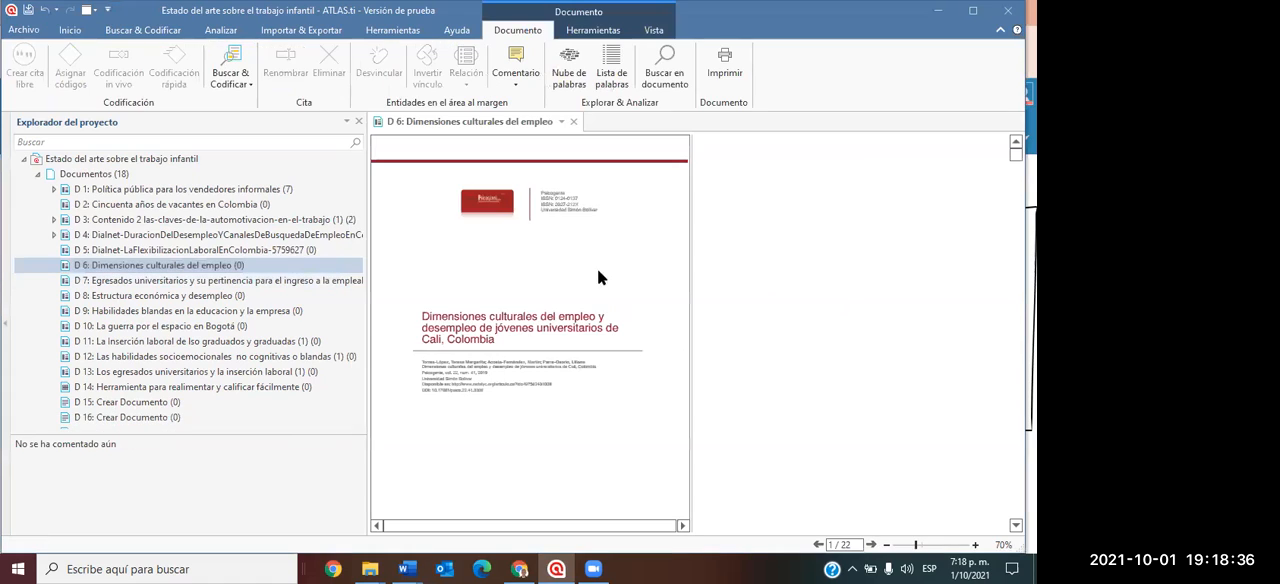
drag(689, 263, 883, 325)
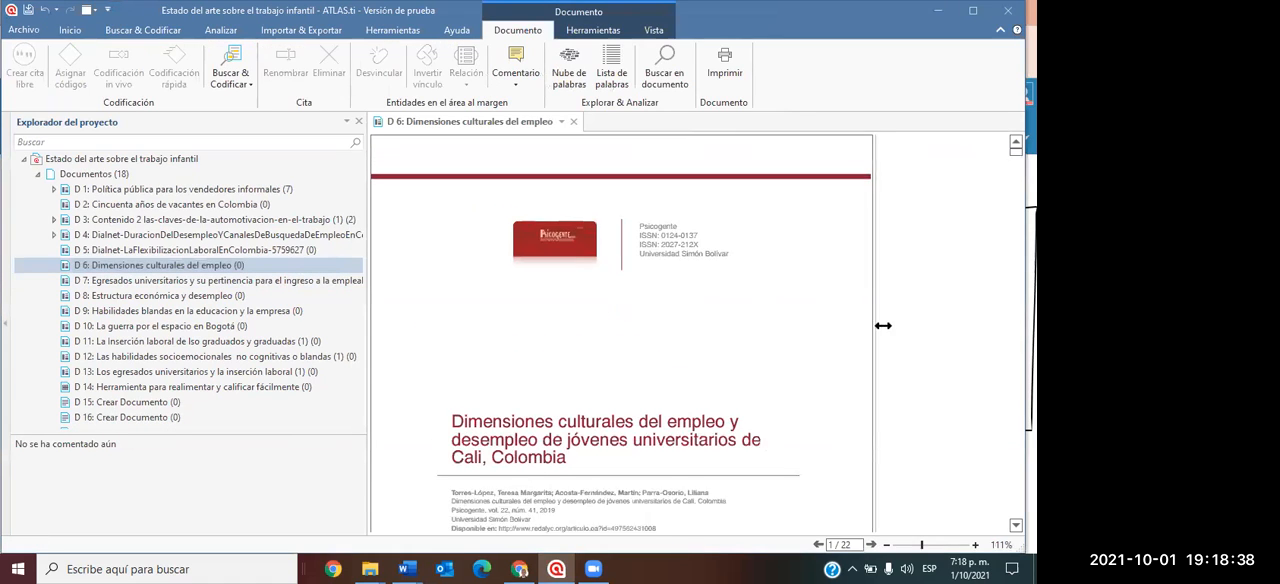
Create the code "ODS" and assign it to the English "Conclusions" passage on page 3.
scroll(658, 317, down, 10)
scroll(605, 319, down, 3)
drag(553, 299, 579, 321)
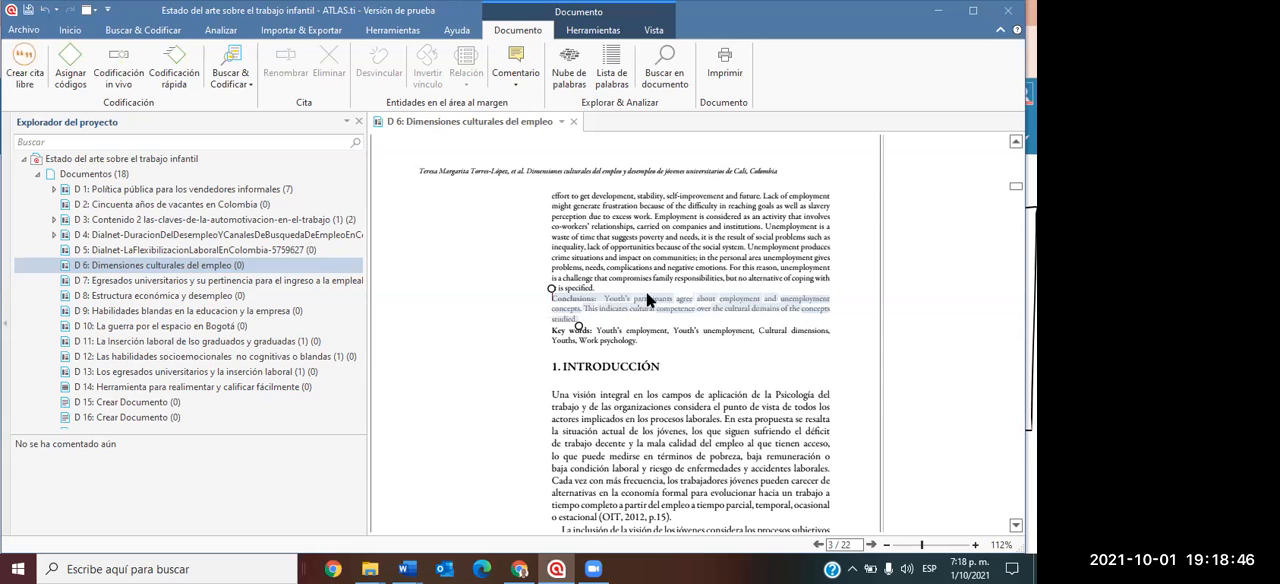
right_click(659, 300)
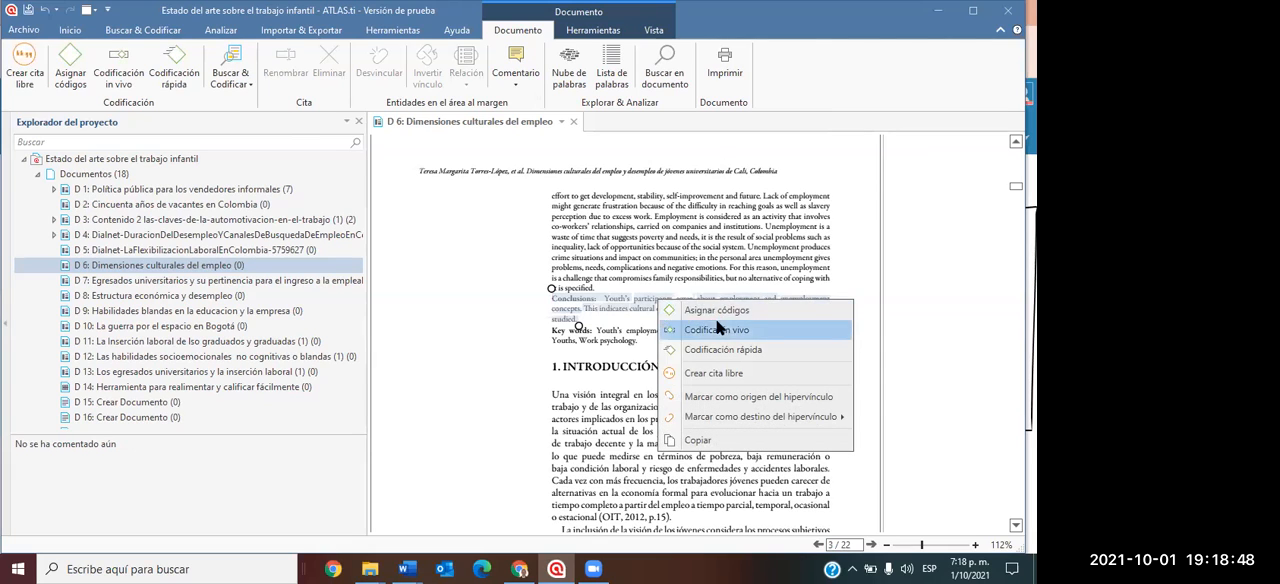
click(717, 309)
text(ODS)
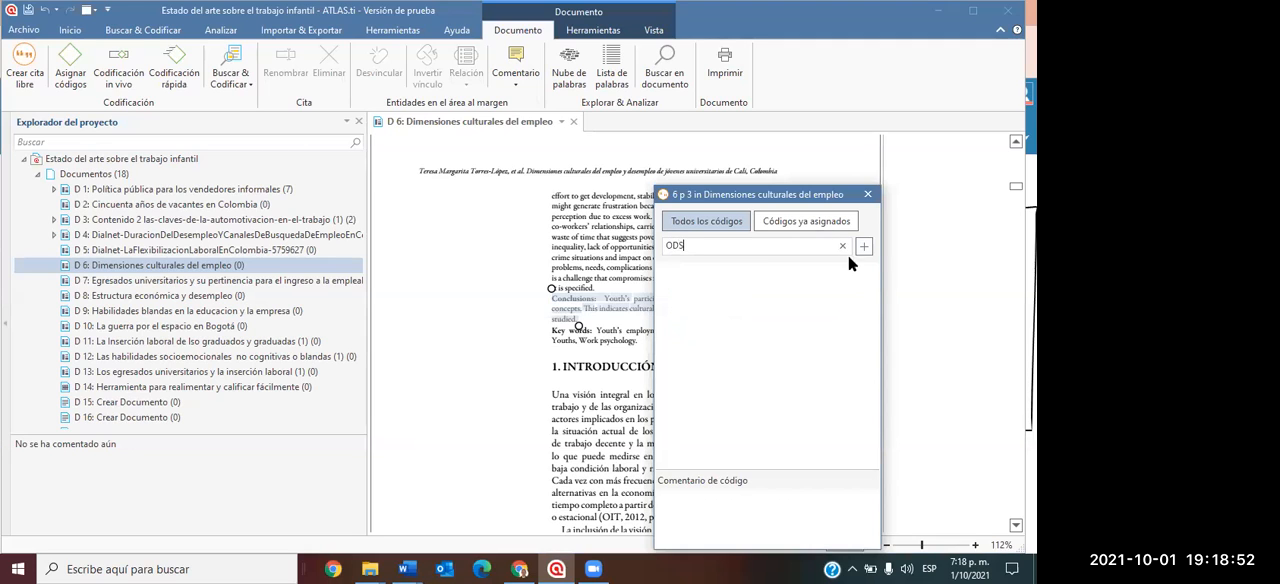
click(863, 247)
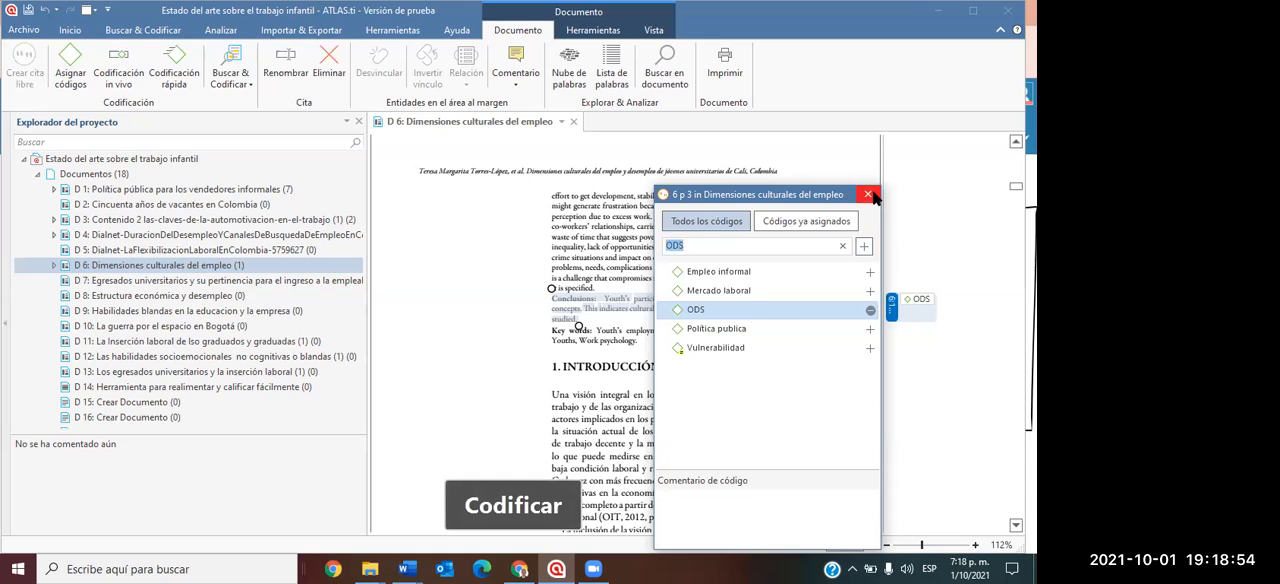
click(869, 195)
Narrow the project explorer and code in vivo the page 5 paragraph beginning "Sin embargo, el estudio de los conceptos".
scroll(719, 337, down, 15)
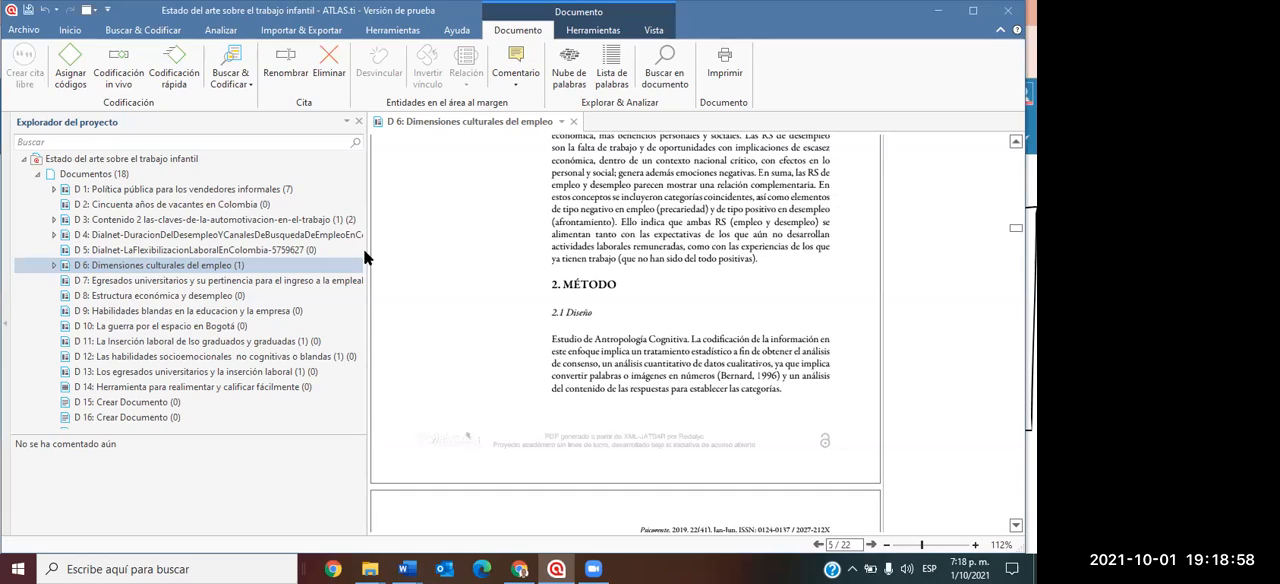
drag(367, 253, 155, 253)
scroll(661, 258, down, 8)
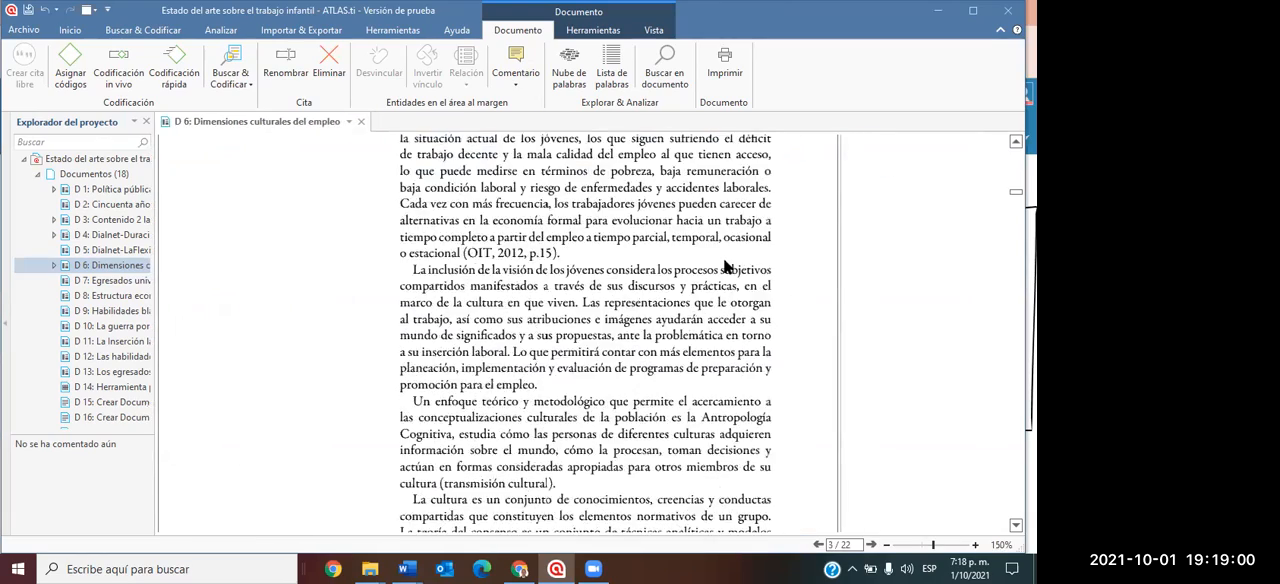
scroll(661, 258, down, 8)
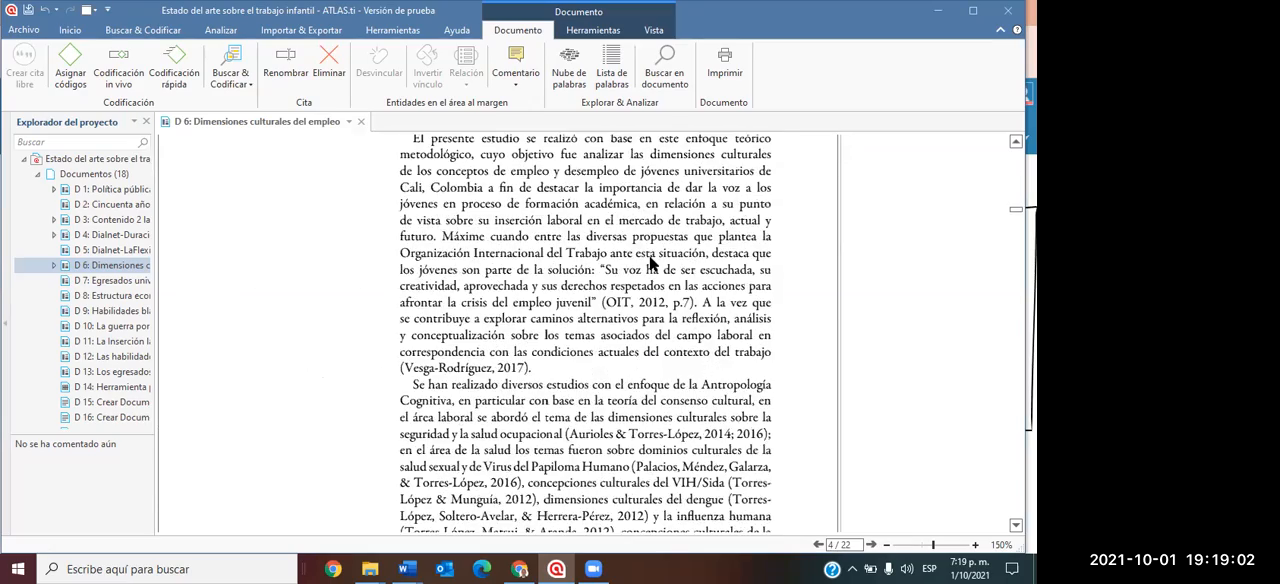
scroll(649, 262, down, 4)
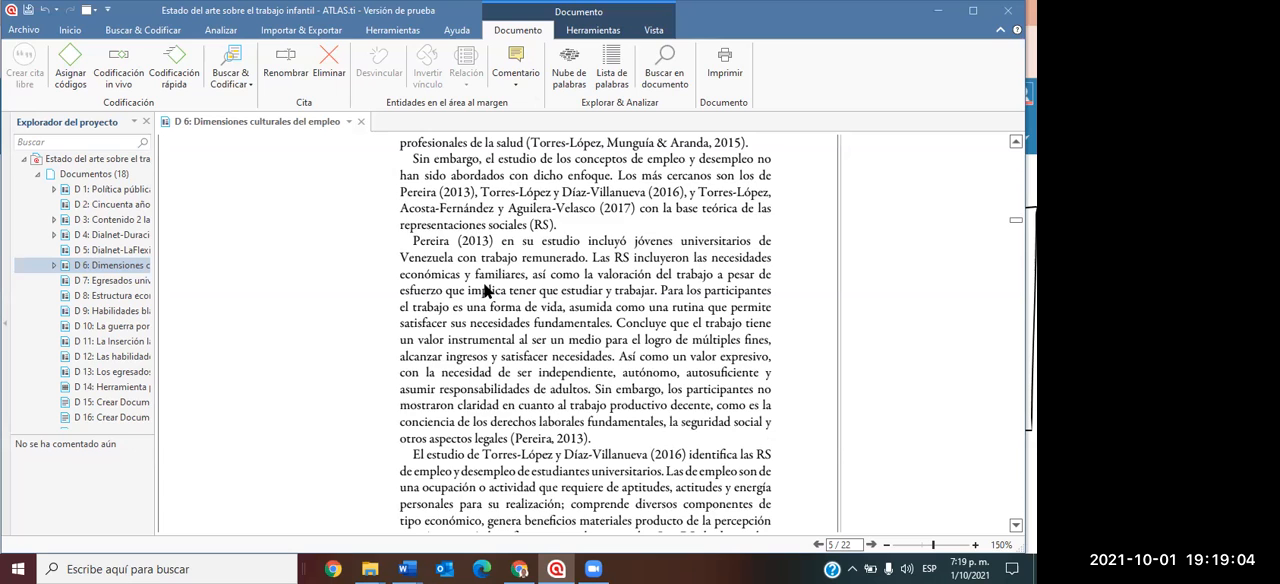
scroll(484, 288, up, 2)
drag(413, 250, 558, 322)
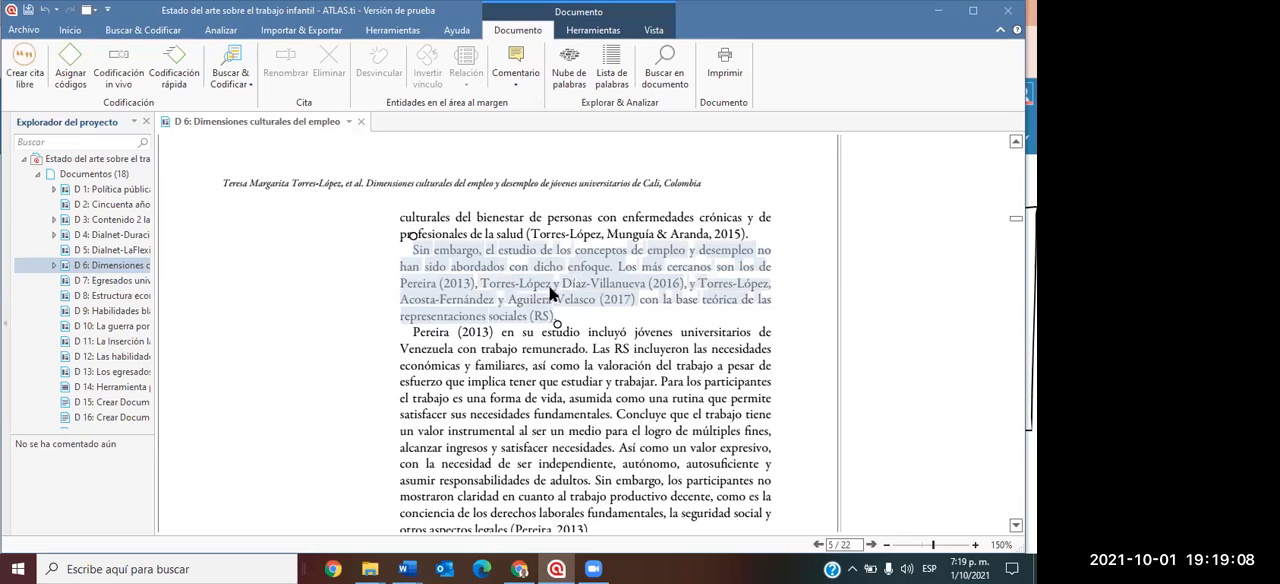
right_click(606, 261)
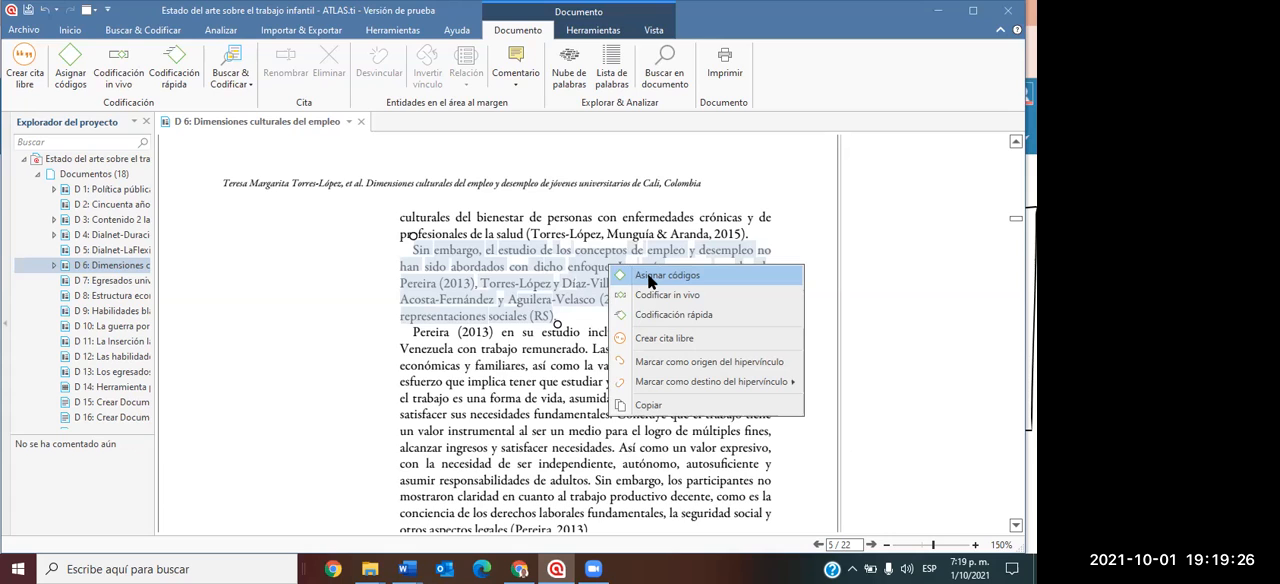
click(660, 296)
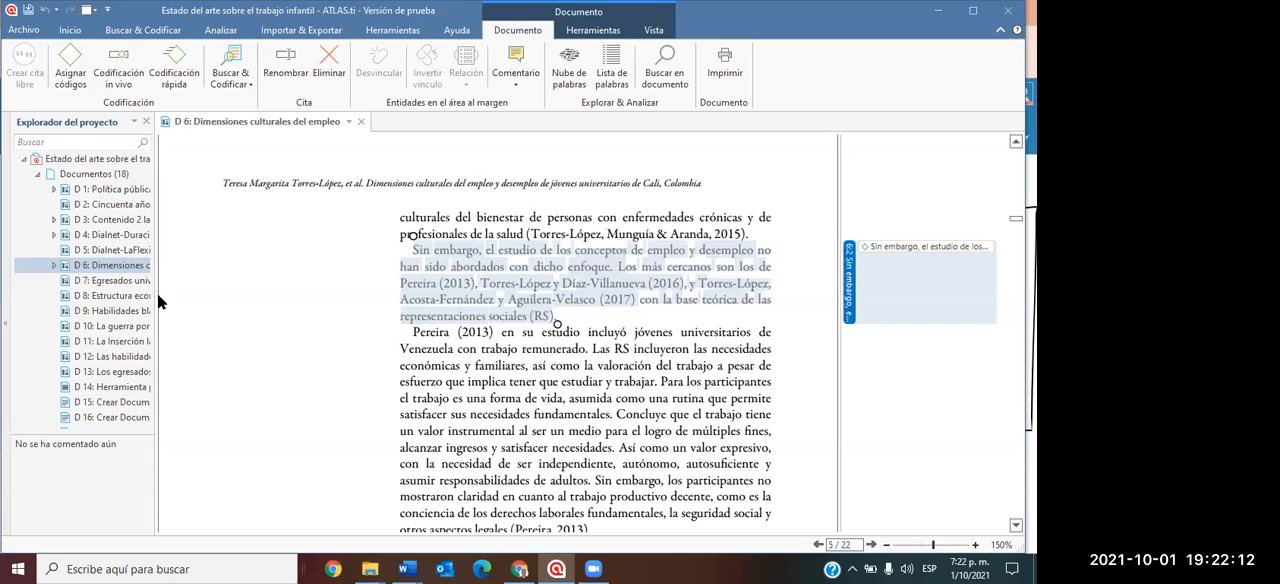
drag(156, 308, 175, 349)
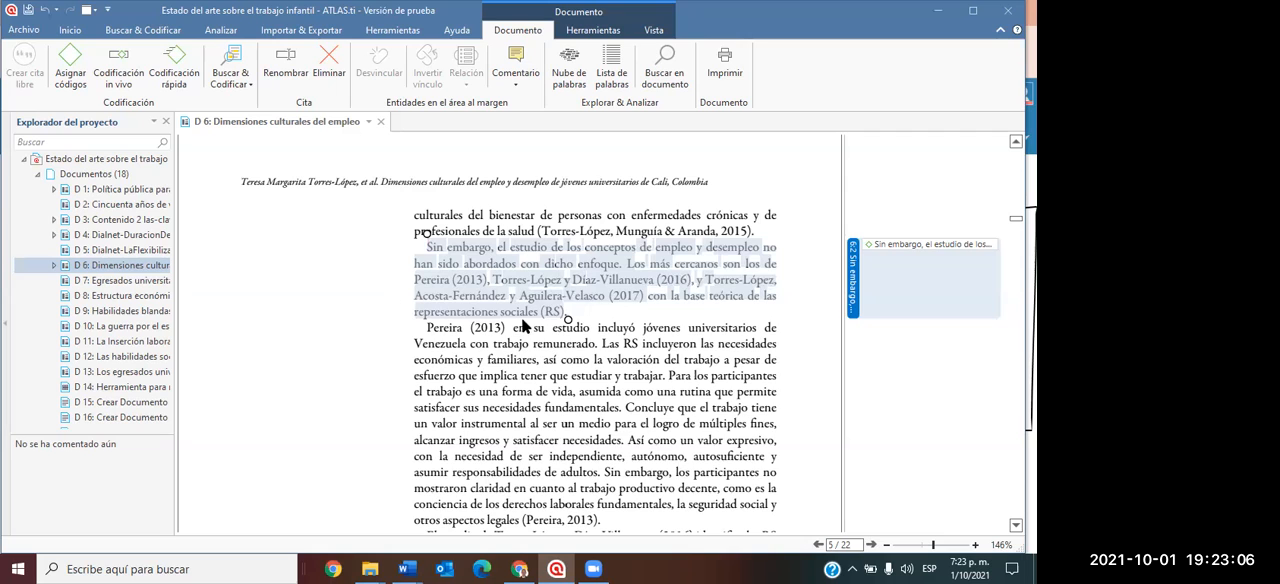
Create the code "Violencia" and assign it to the paragraph under "2.1 Diseño" on page 5.
scroll(520, 328, down, 10)
drag(416, 246, 791, 315)
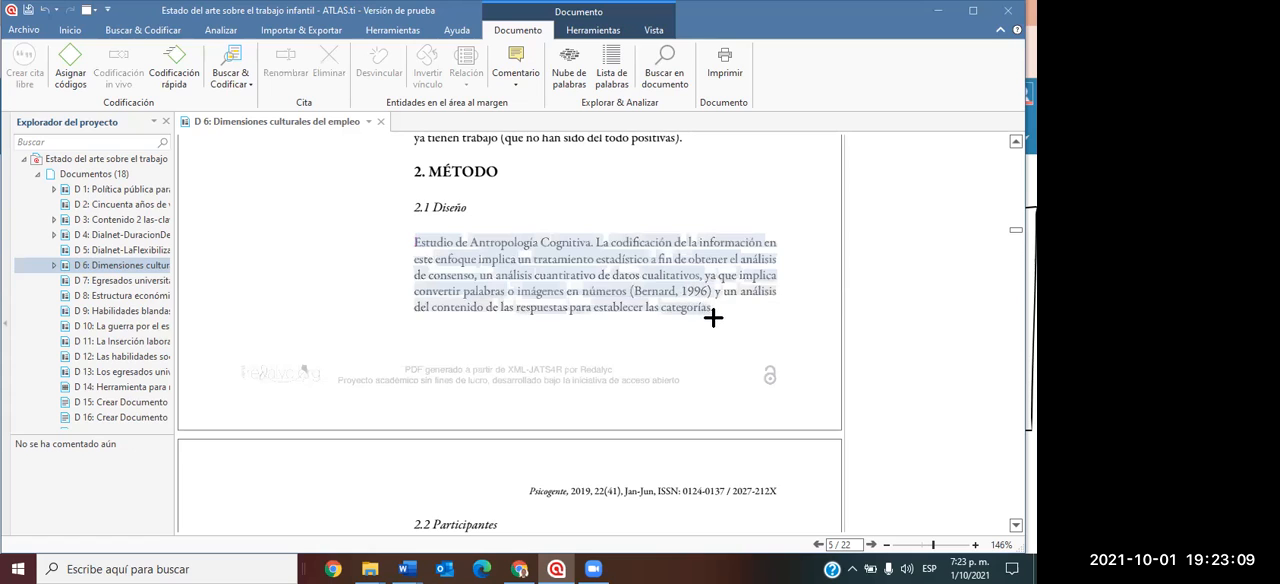
right_click(668, 277)
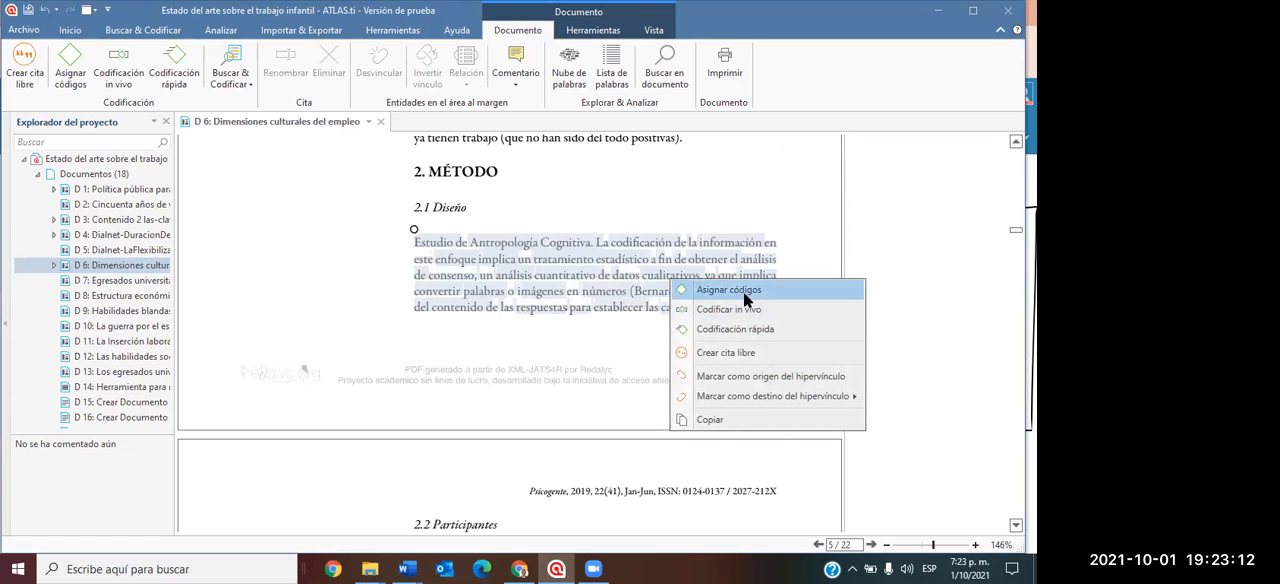
click(746, 292)
text(Violencia)
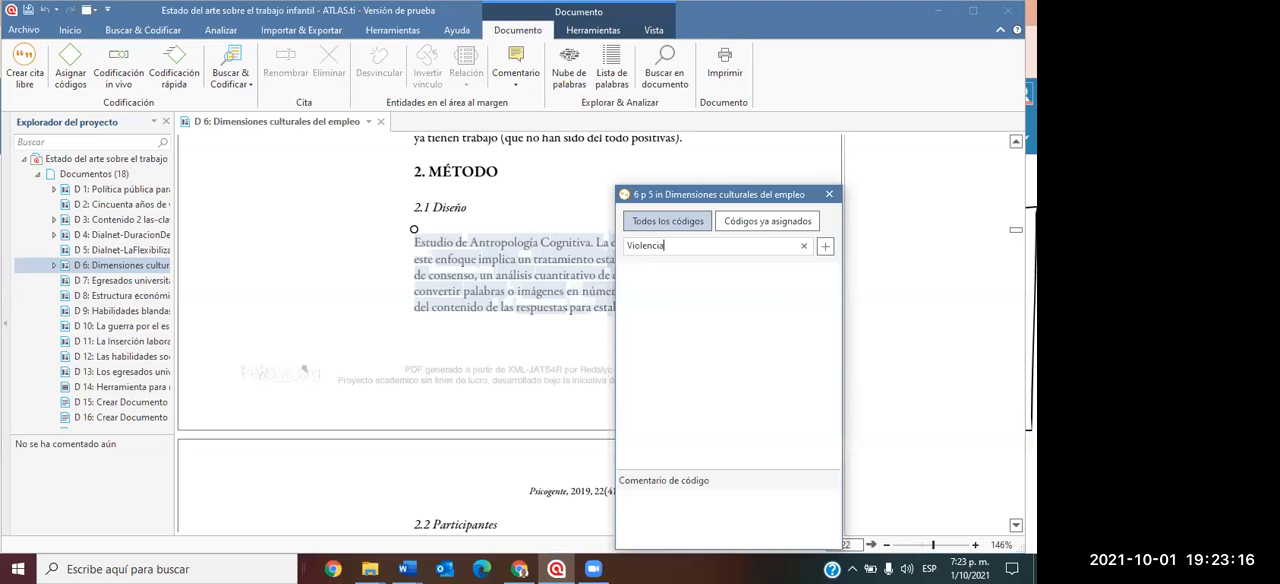
click(824, 247)
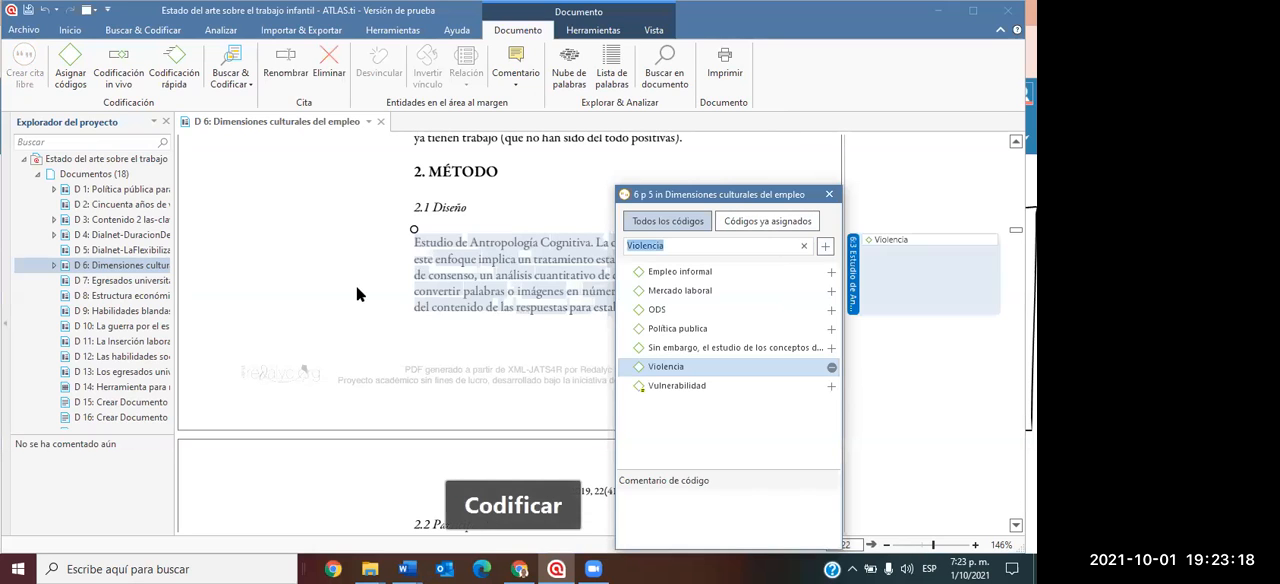
scroll(385, 314, down, 10)
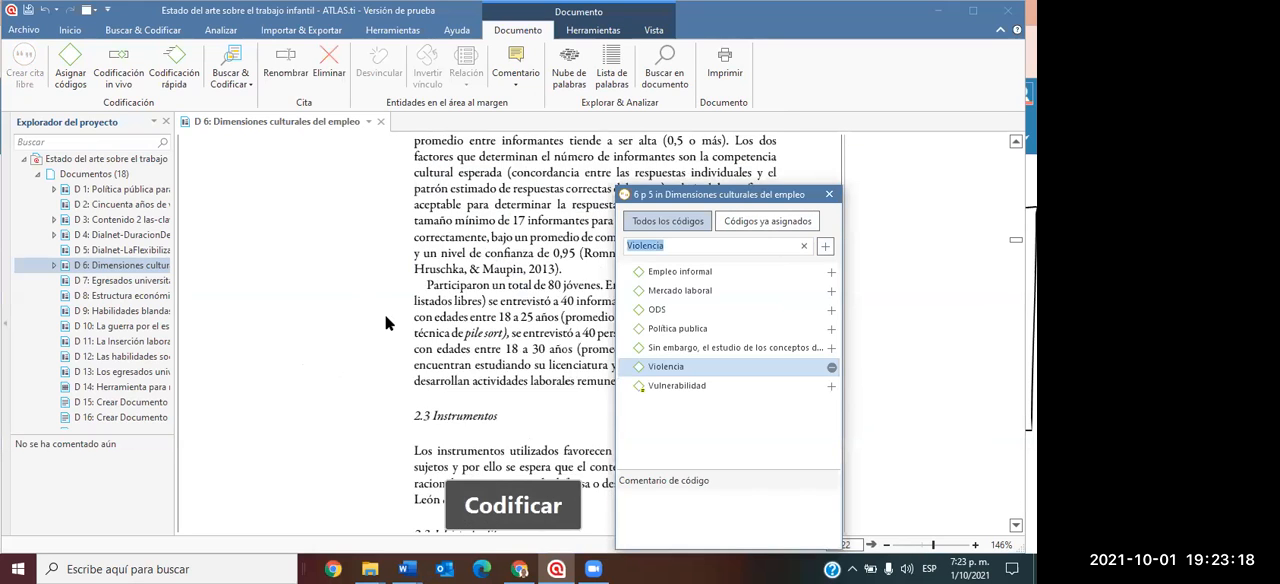
click(831, 197)
Create the code "Educación" and assign it to the page 7 paragraph beginning "Los datos obtenidos en pile sort".
scroll(470, 238, down, 8)
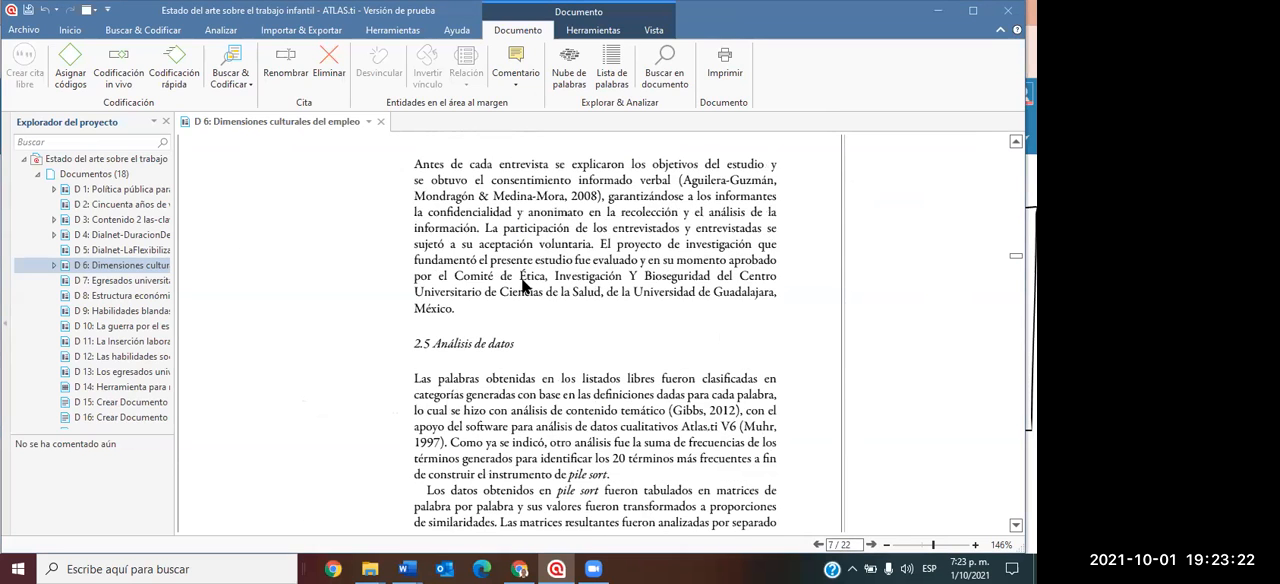
scroll(466, 238, down, 4)
drag(427, 307, 760, 398)
drag(740, 405, 780, 409)
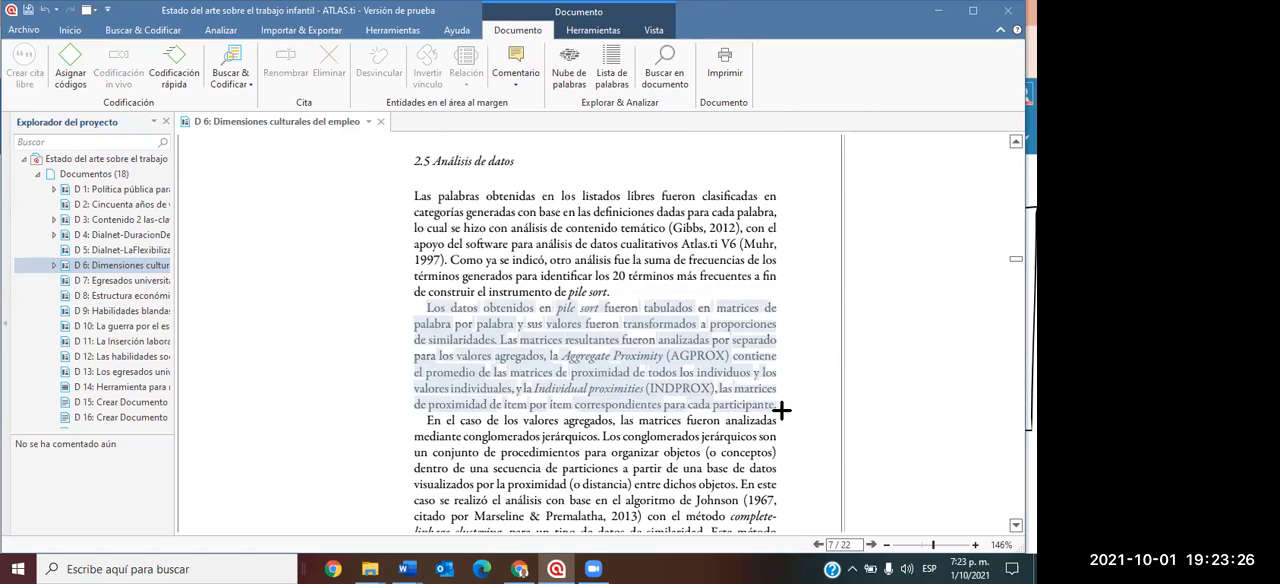
right_click(668, 345)
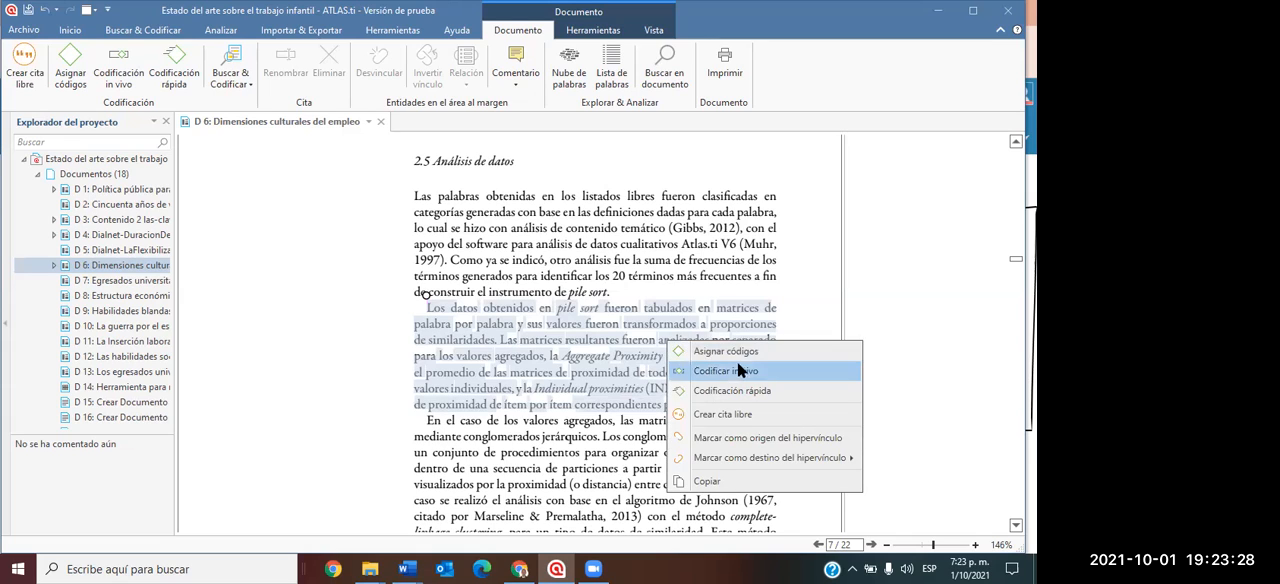
click(746, 355)
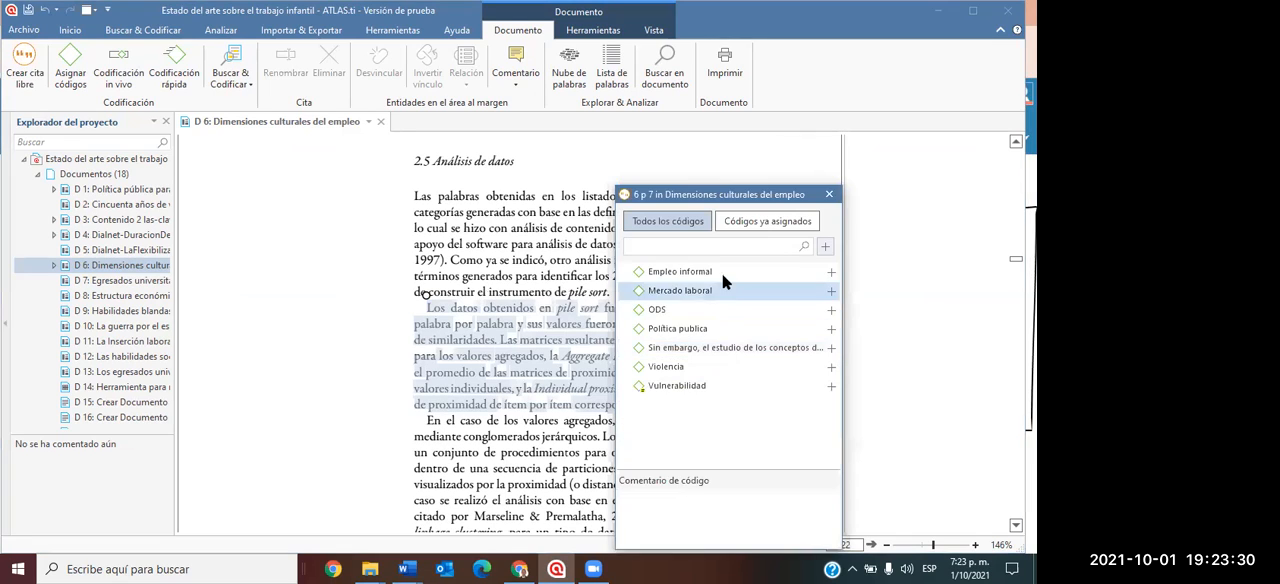
text(Educaci)
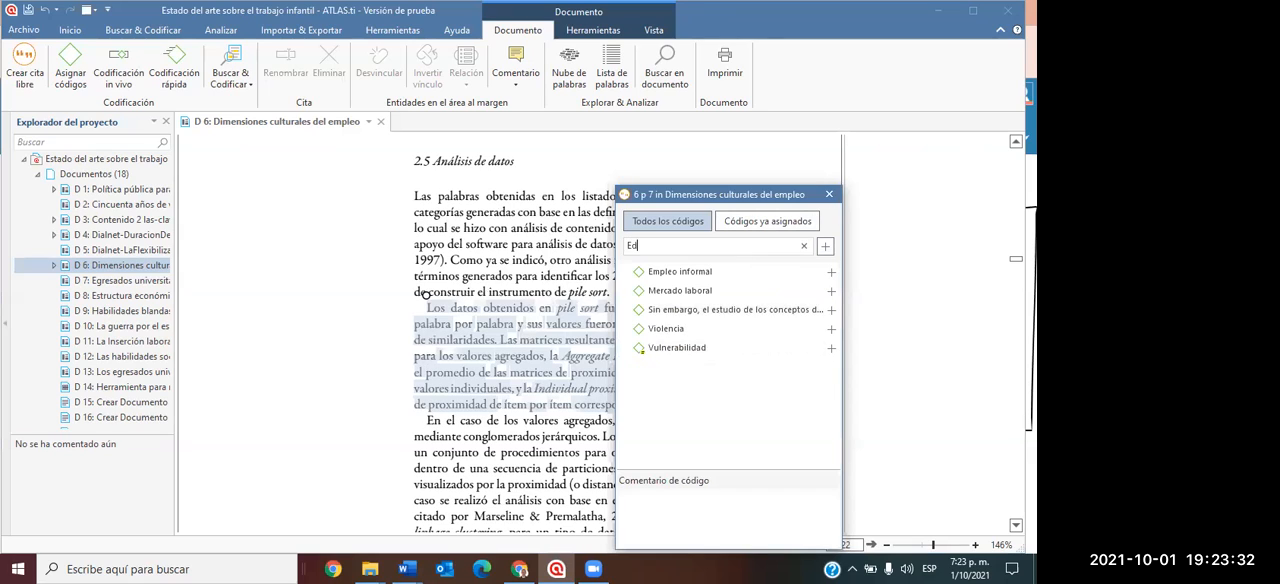
key(BackSpace)
key(BackSpace)
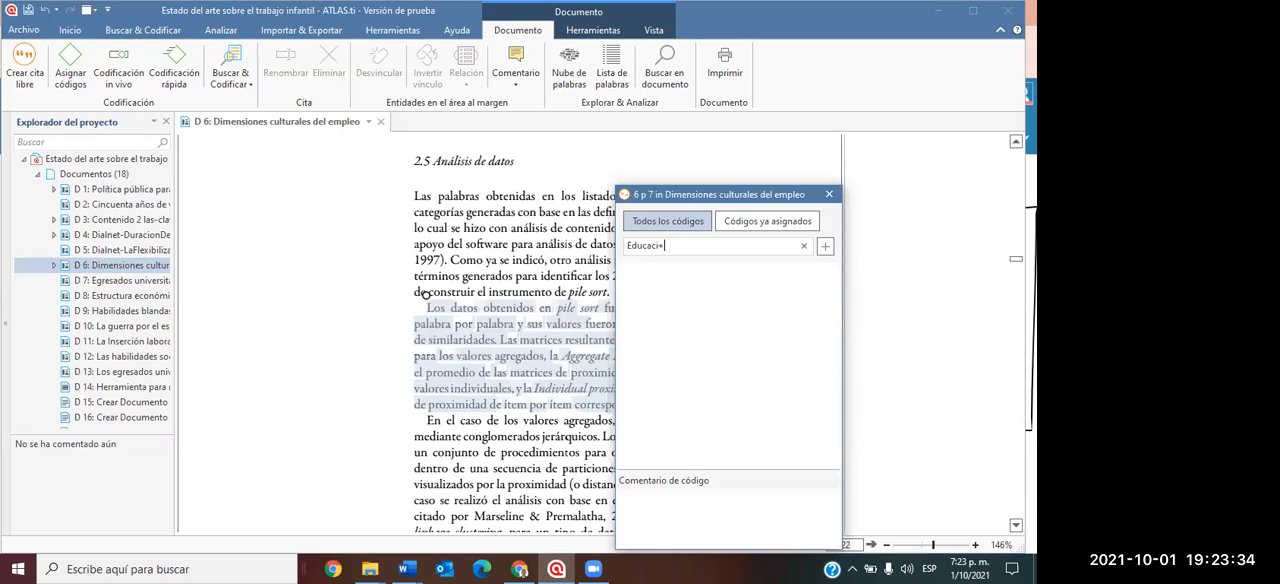
text(on)
key(BackSpace)
text(n)
click(825, 245)
click(829, 194)
Open the document "D 8: Estructura económica y desempleo" and enlarge its page to about 143%.
scroll(600, 300, down, 3)
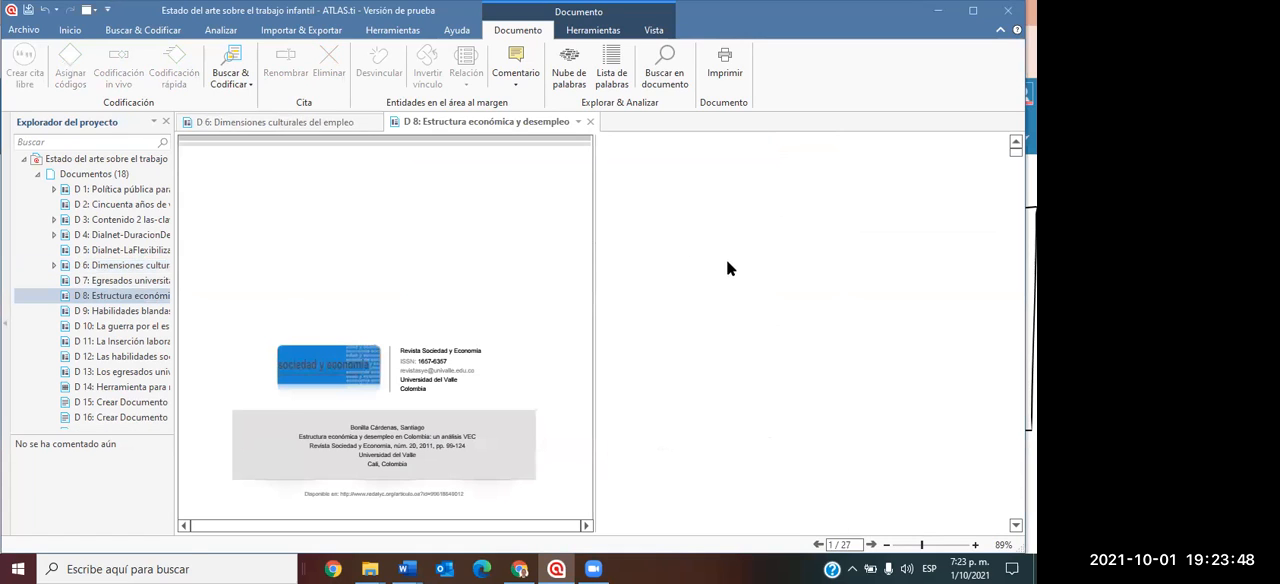
drag(593, 257, 840, 289)
scroll(650, 266, down, 3)
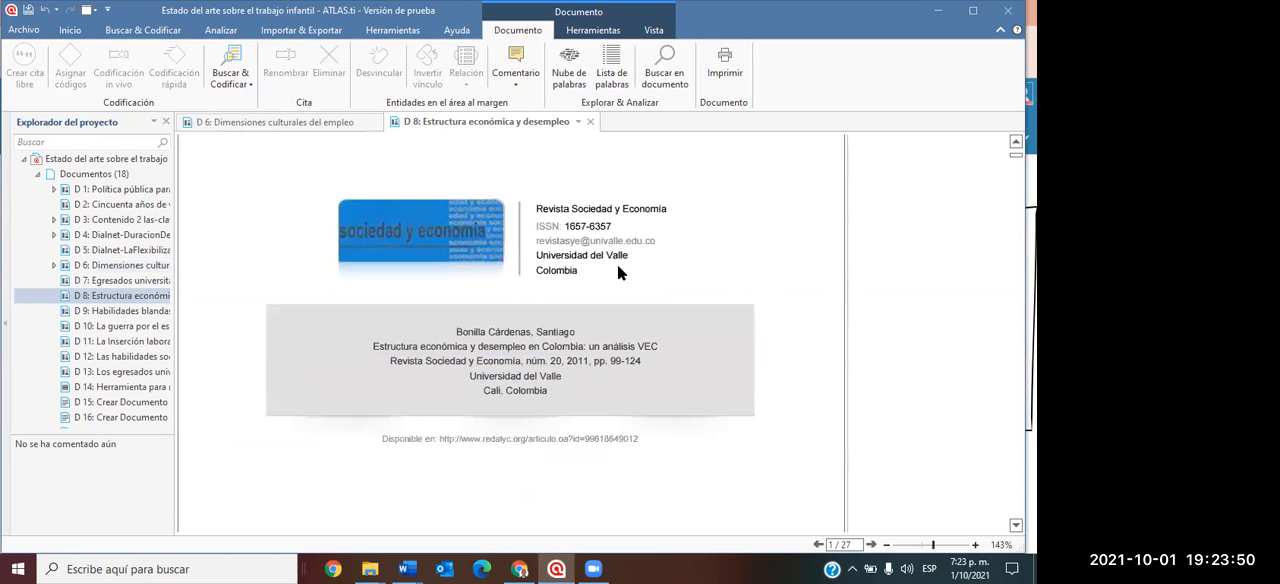
Create the code "Regulaciones estado" and assign it to the page 4 paragraph beginning "La metodología empleada en el presente trabajo".
scroll(594, 278, down, 15)
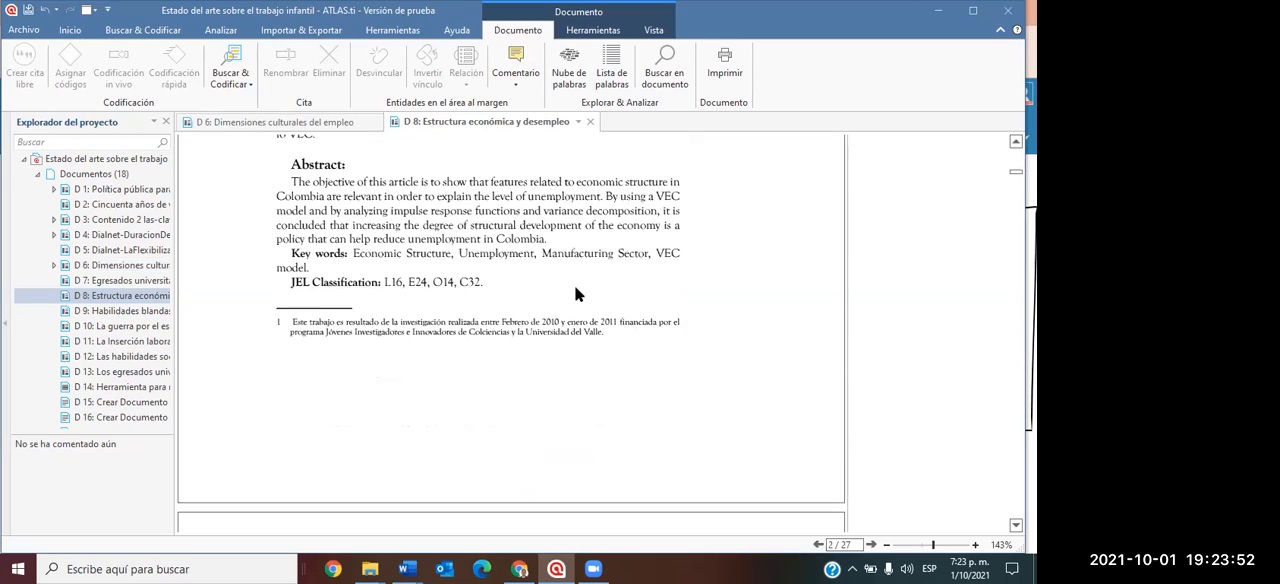
scroll(536, 312, down, 8)
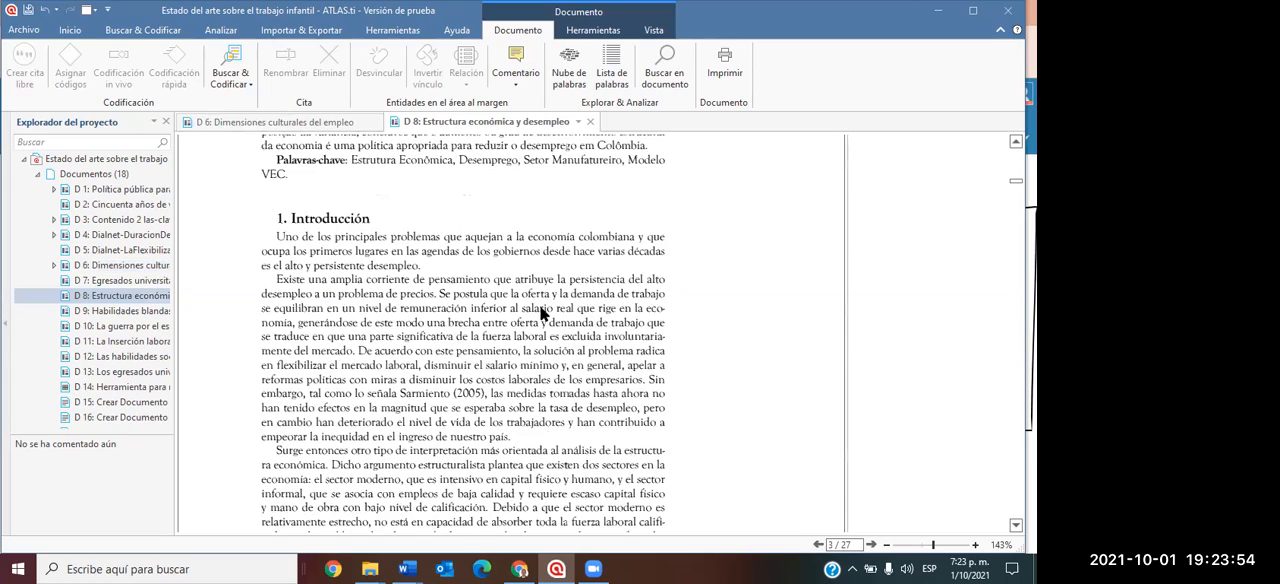
scroll(540, 314, down, 10)
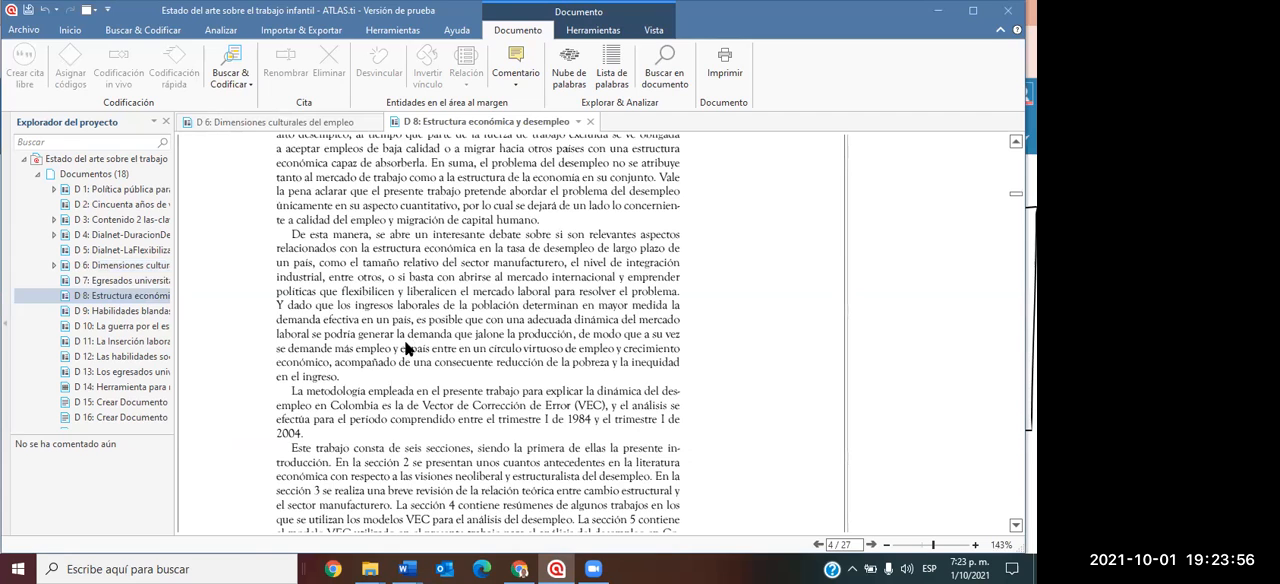
drag(291, 299, 308, 349)
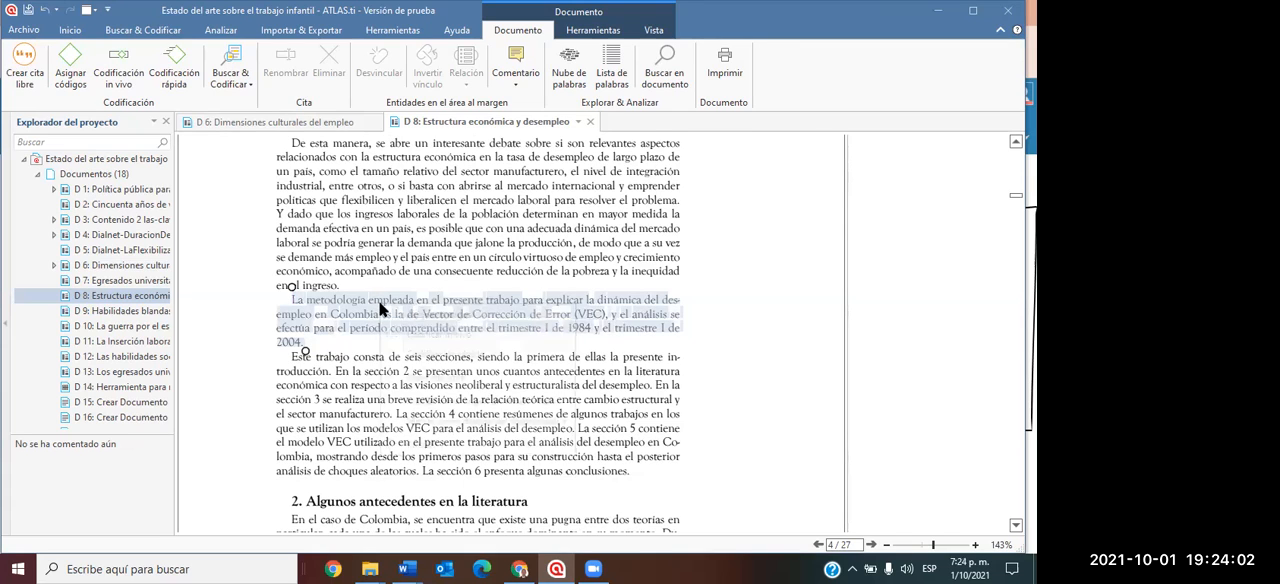
right_click(382, 306)
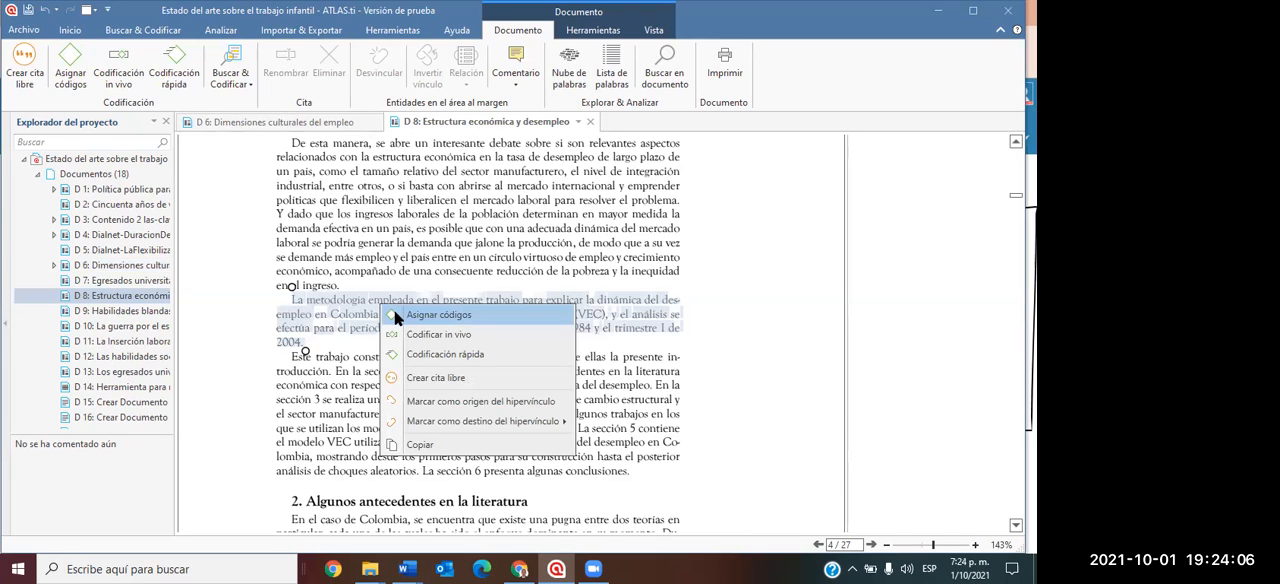
click(430, 315)
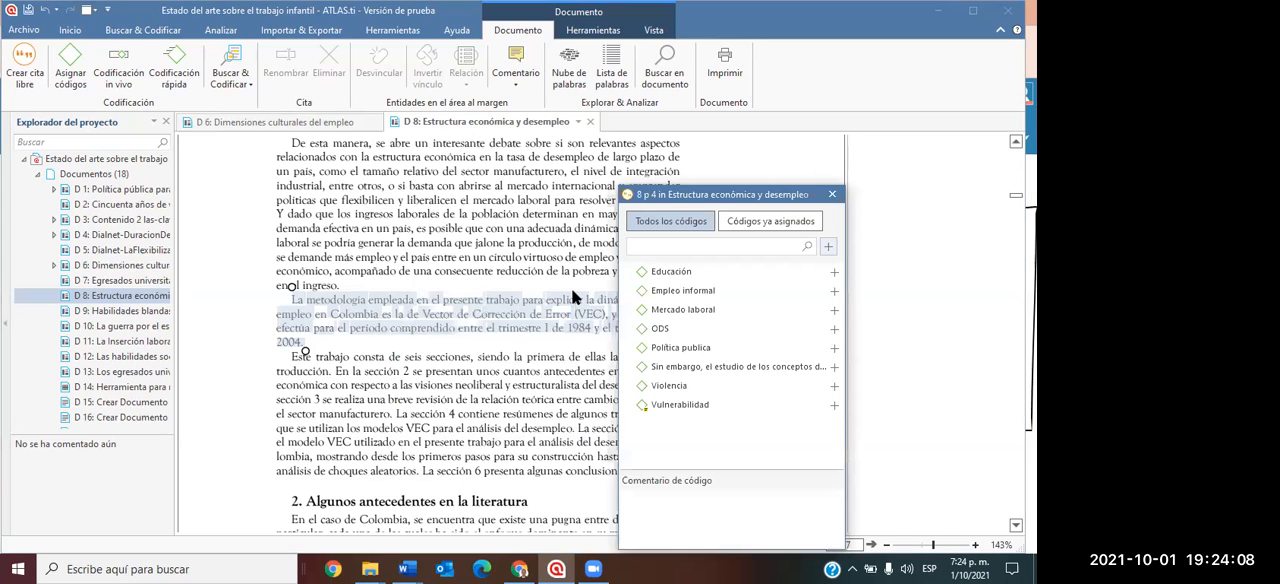
text(Regula)
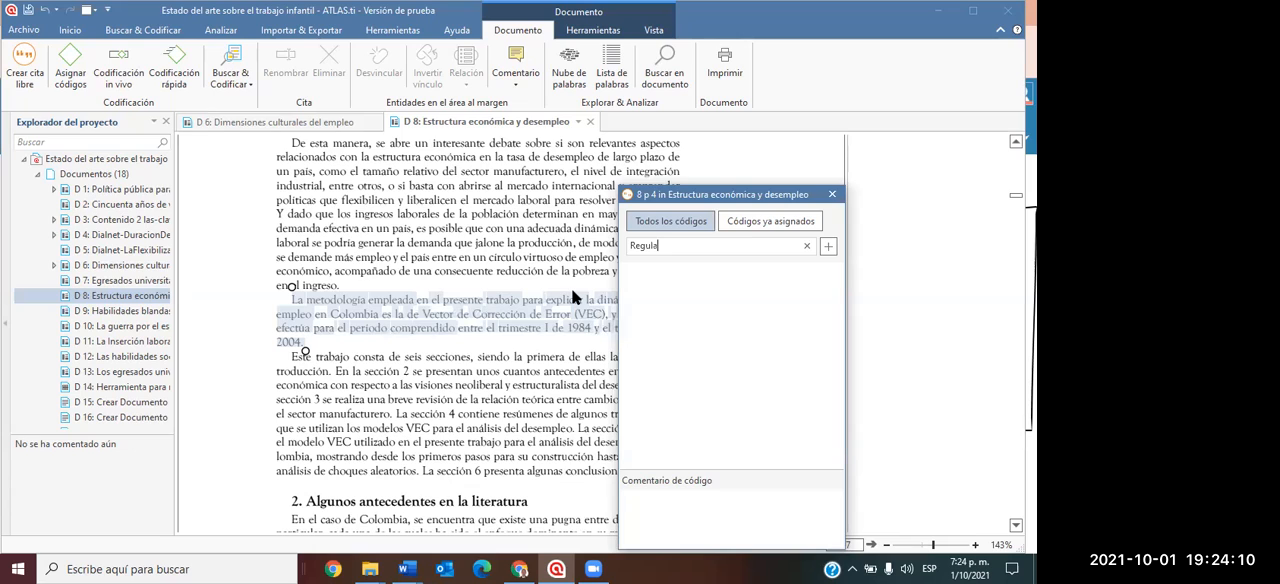
text(ciones estado)
click(829, 245)
click(831, 194)
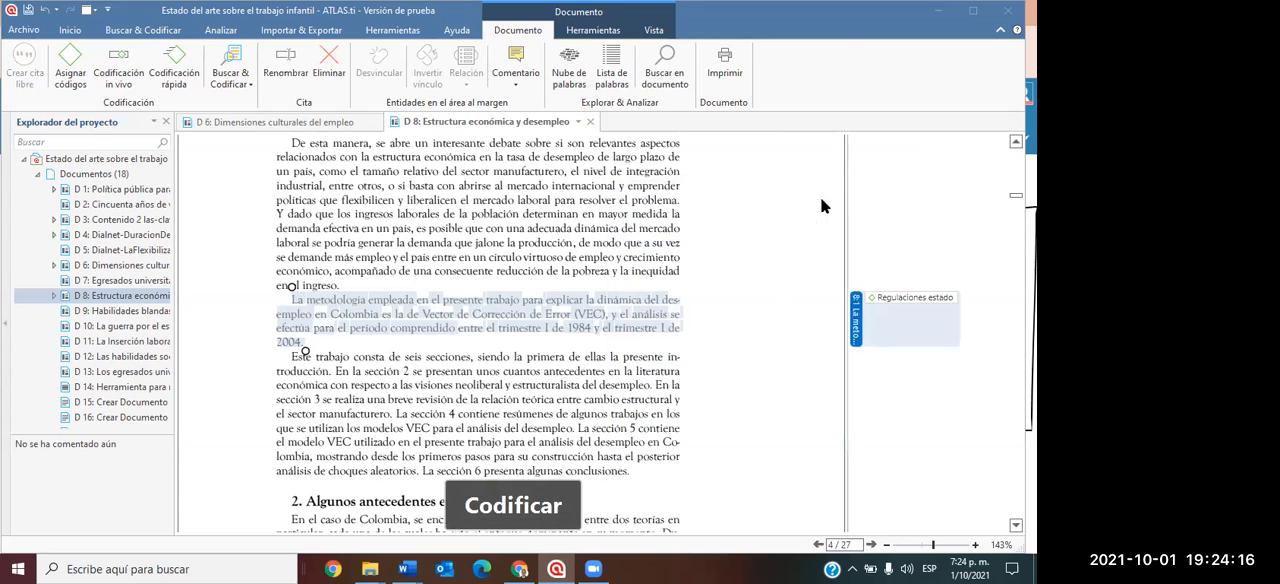
Create the code "Medio ambiente" and assign it to the page 5 paragraph beginning "Así, dicho en términos más precisos".
scroll(400, 350, down, 10)
scroll(363, 338, down, 3)
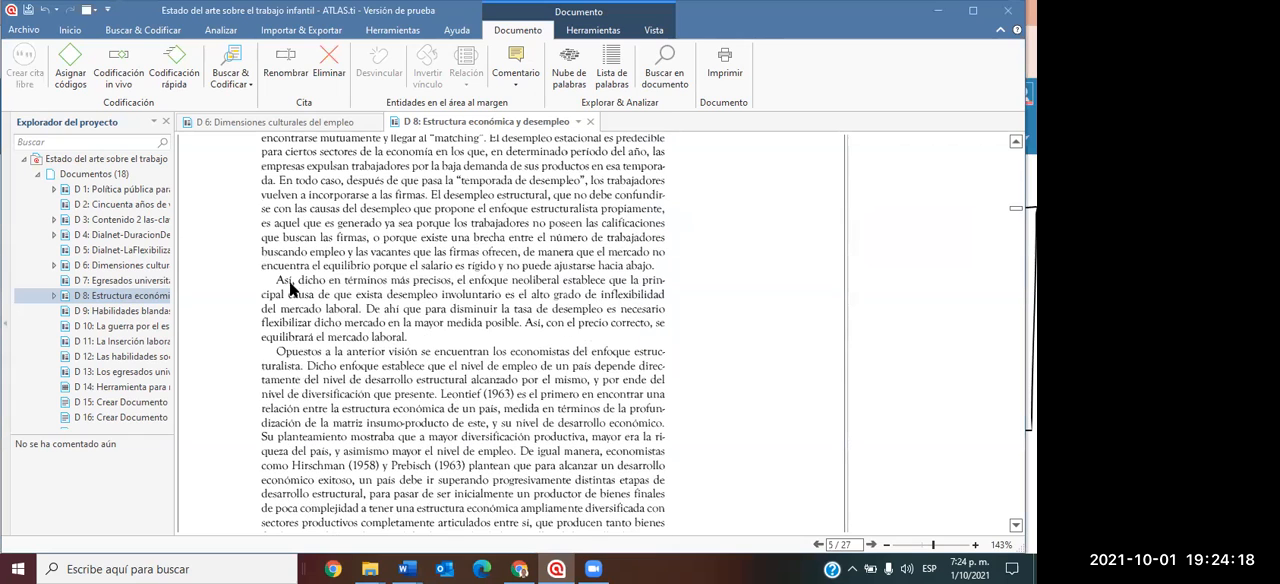
drag(277, 280, 408, 340)
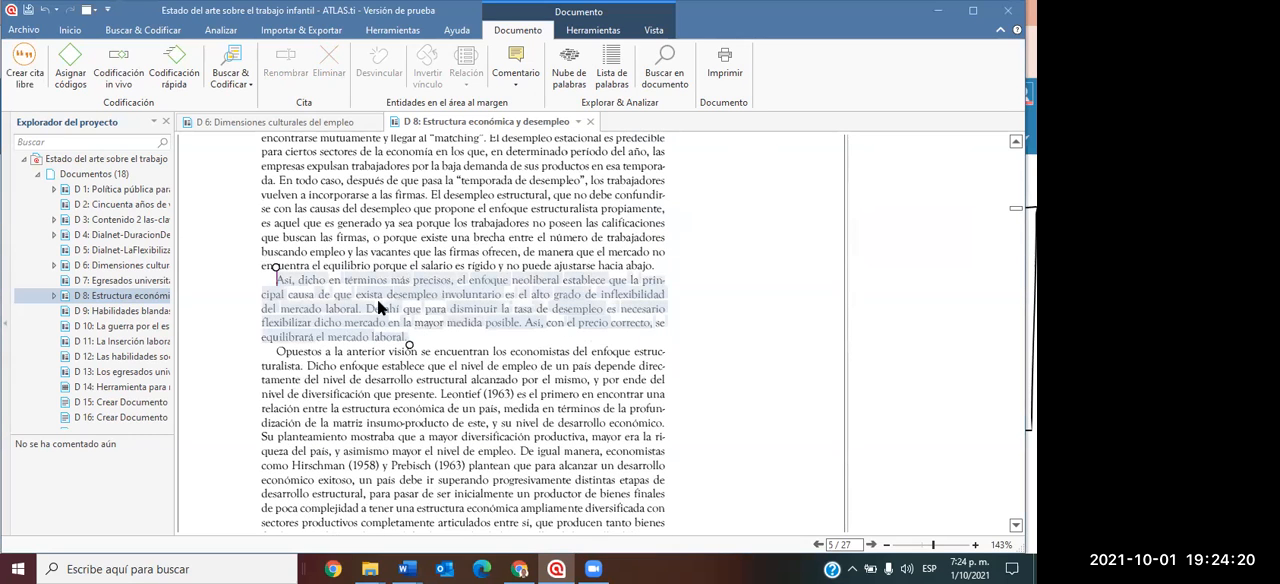
right_click(378, 294)
click(418, 303)
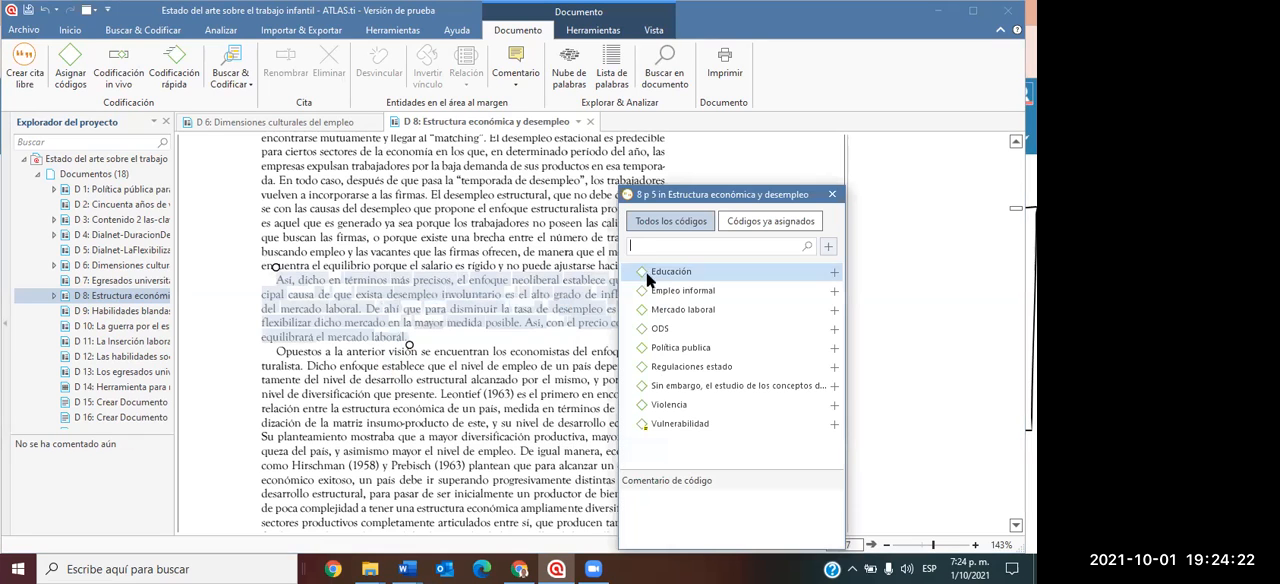
text(Medio)
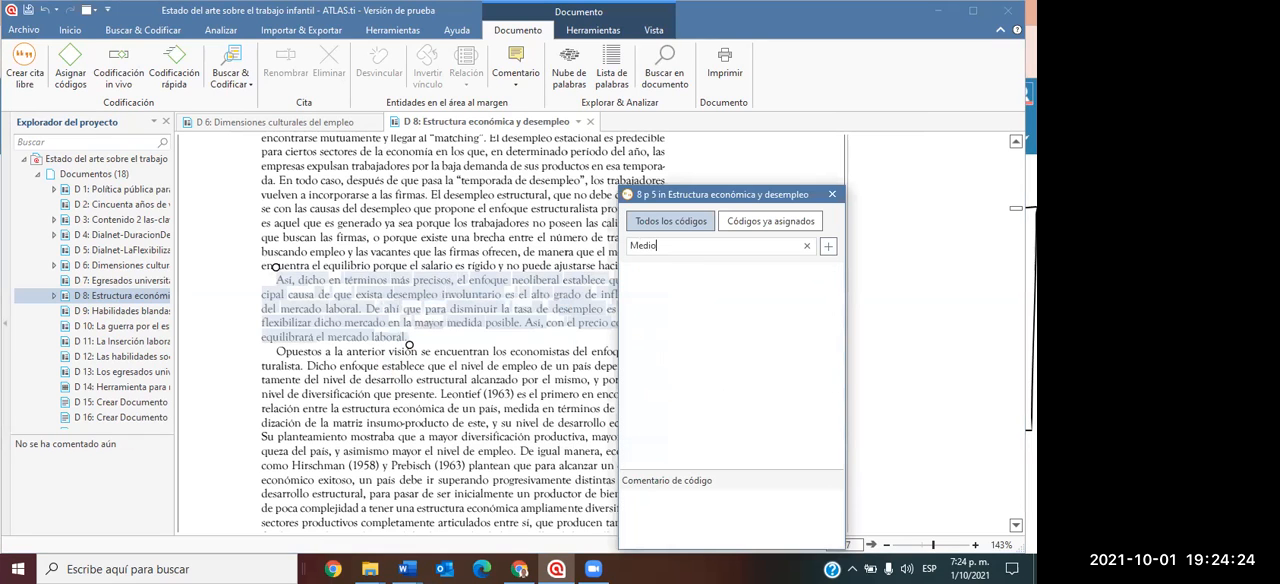
text( ambiente)
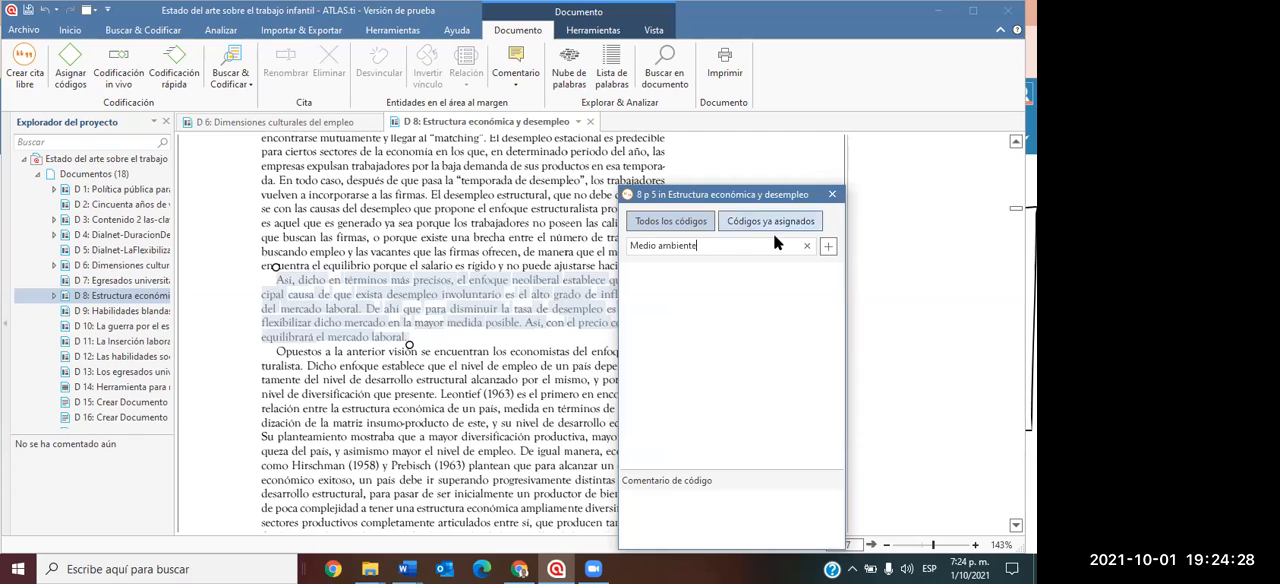
click(813, 250)
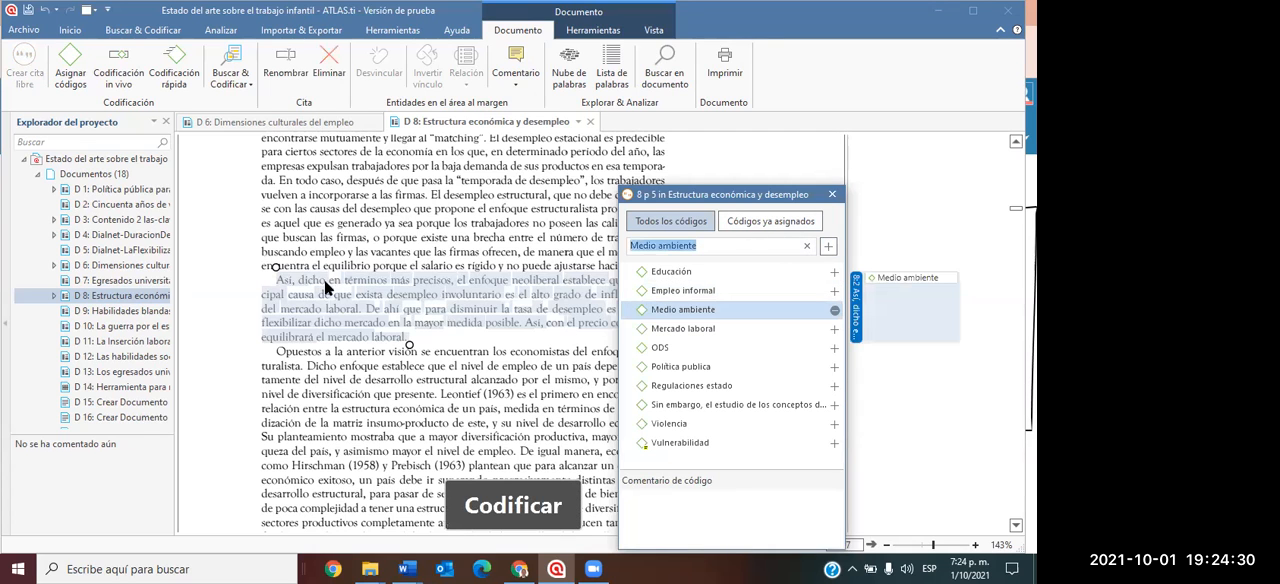
Open the document "D 13: Los egresados universitarios y la inserción" and enlarge its page to about 116%.
scroll(520, 330, down, 5)
scroll(150, 315, down, 1)
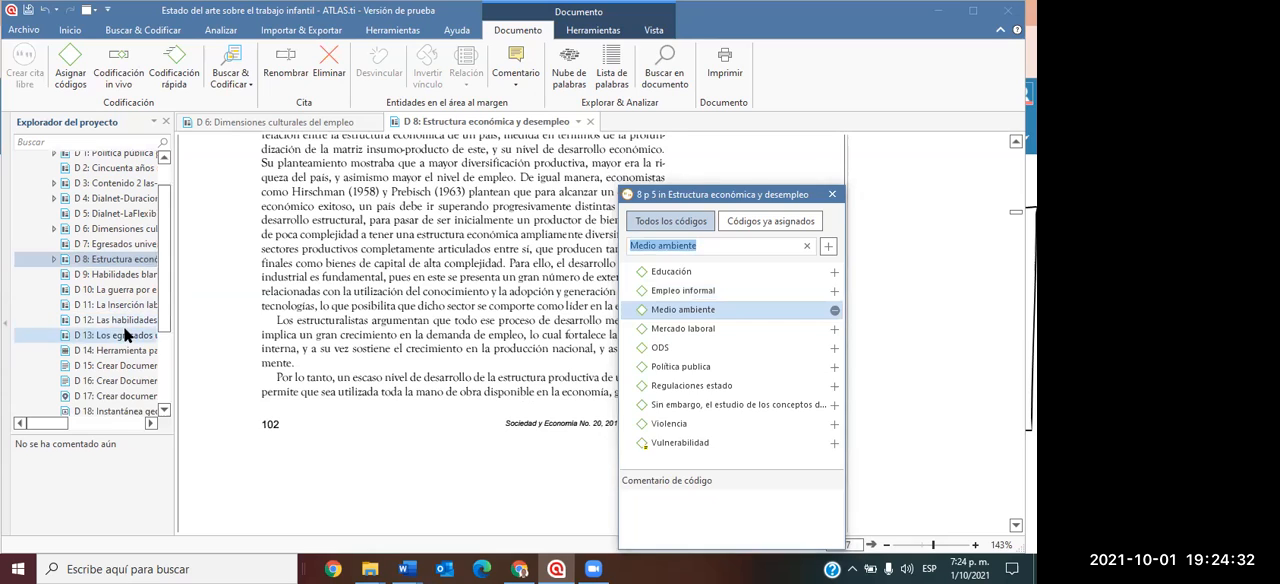
double_click(120, 335)
scroll(523, 250, down, 3)
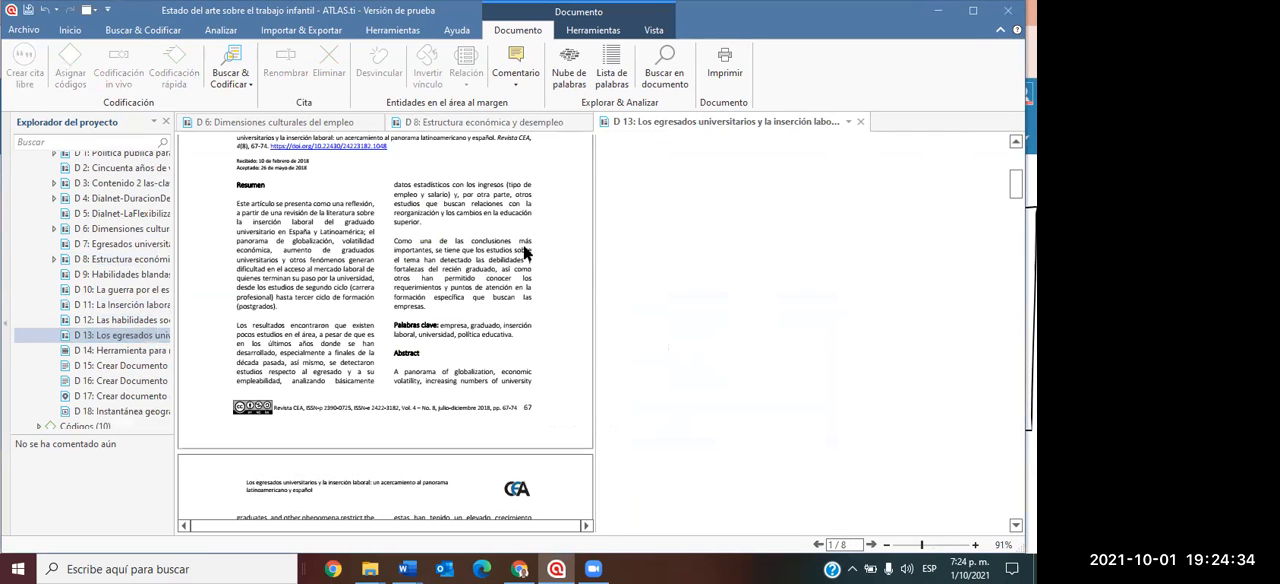
drag(594, 241, 704, 241)
Create the code "Inovación" and assign it to the page 4 paragraph about "la velocidad con la que los graduandos aprenden".
scroll(429, 238, down, 10)
scroll(465, 286, down, 15)
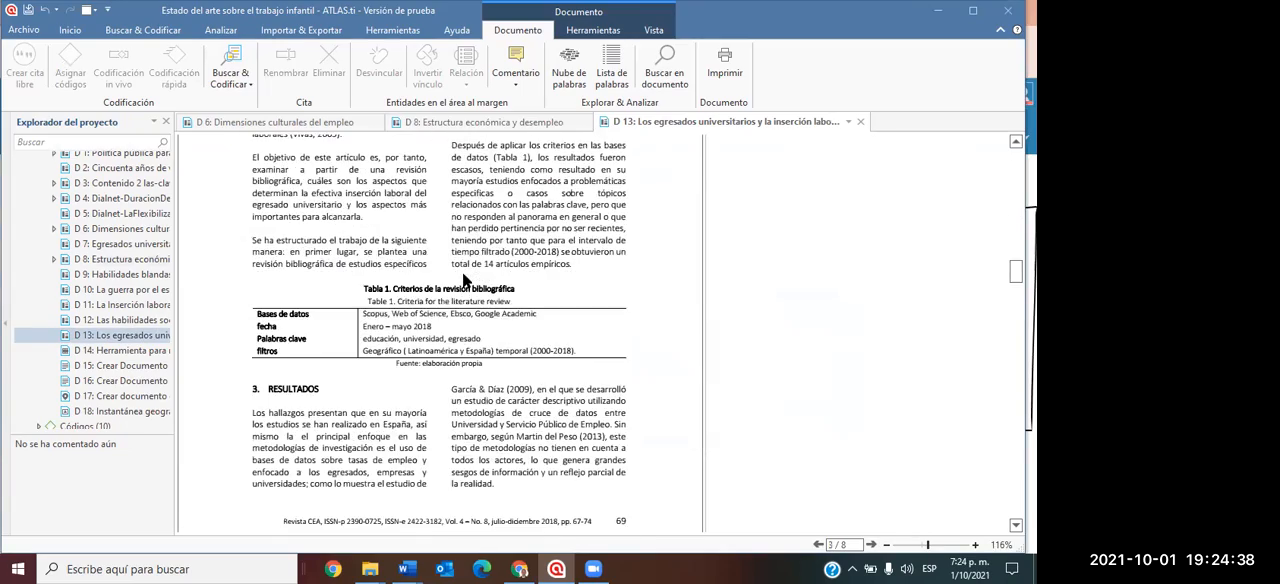
scroll(405, 340, down, 5)
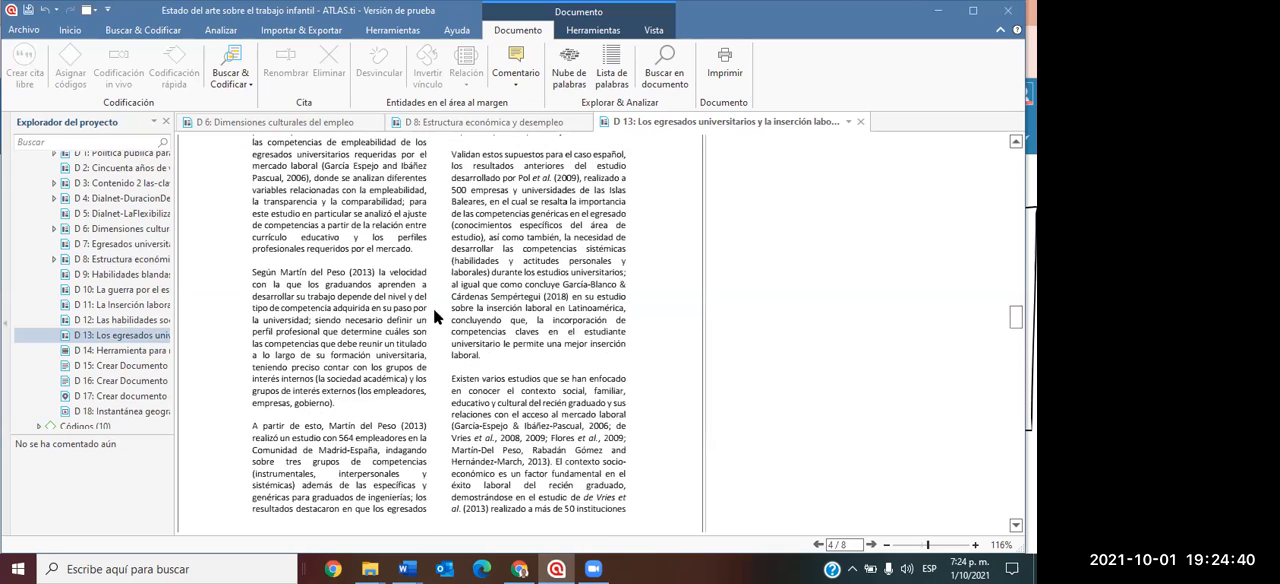
drag(255, 273, 338, 404)
right_click(355, 316)
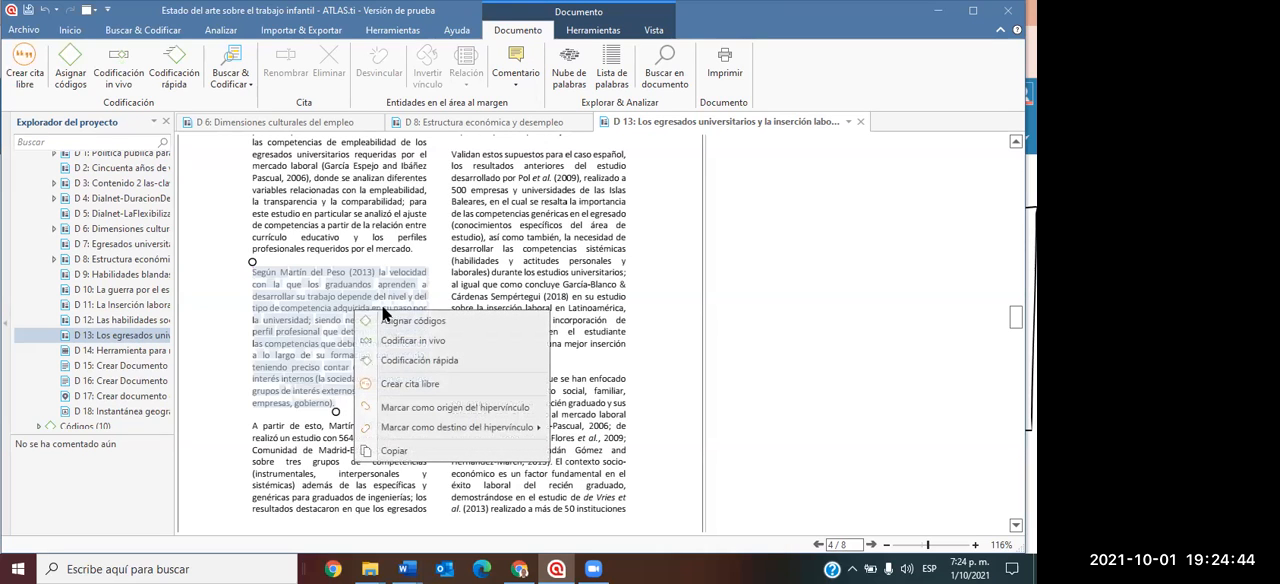
click(412, 320)
text(Inovación)
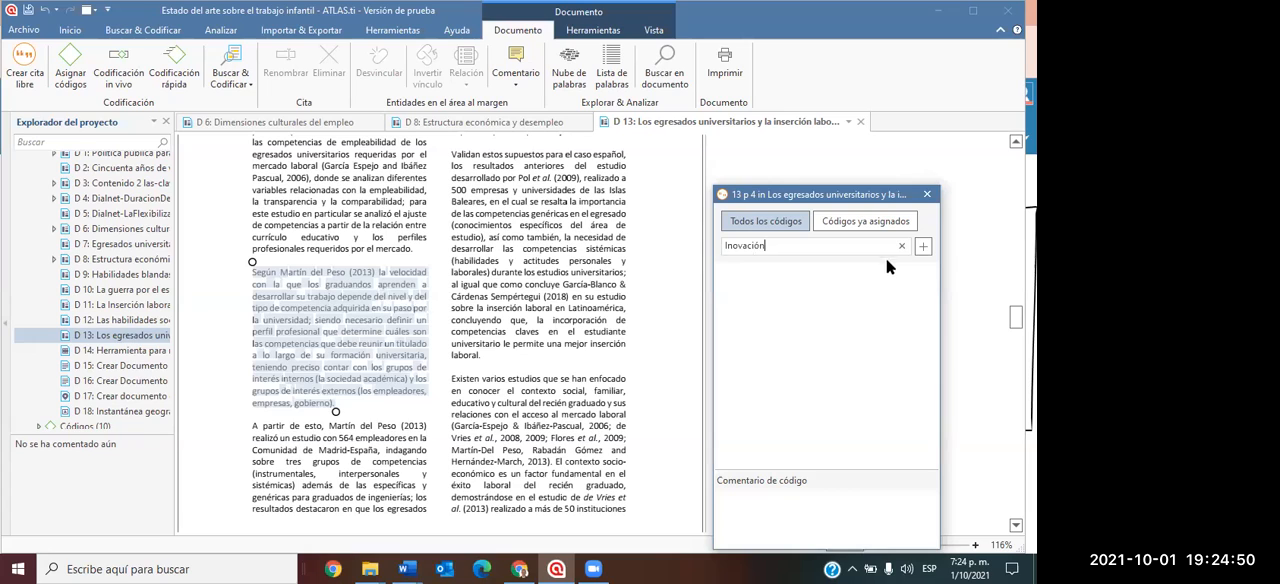
click(921, 247)
Create the code "Disrupción" and assign it to the paragraph beginning "En cuanto a la movilidad de los profesionales" above "4. CONCLUSIONES".
scroll(439, 274, down, 10)
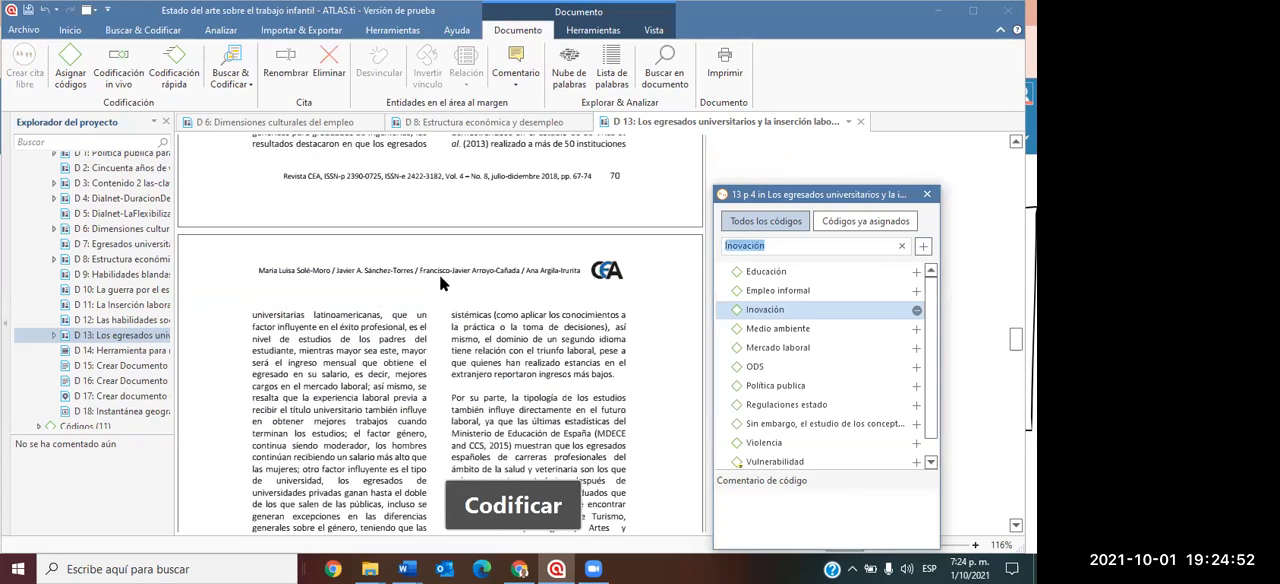
scroll(432, 293, down, 8)
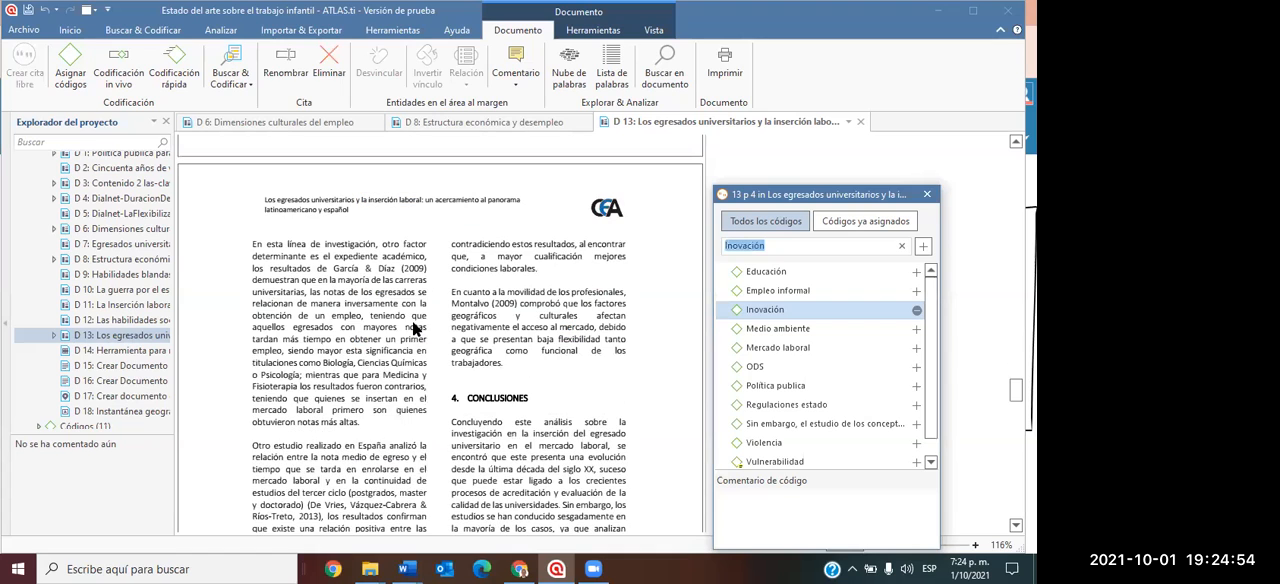
drag(451, 285, 505, 367)
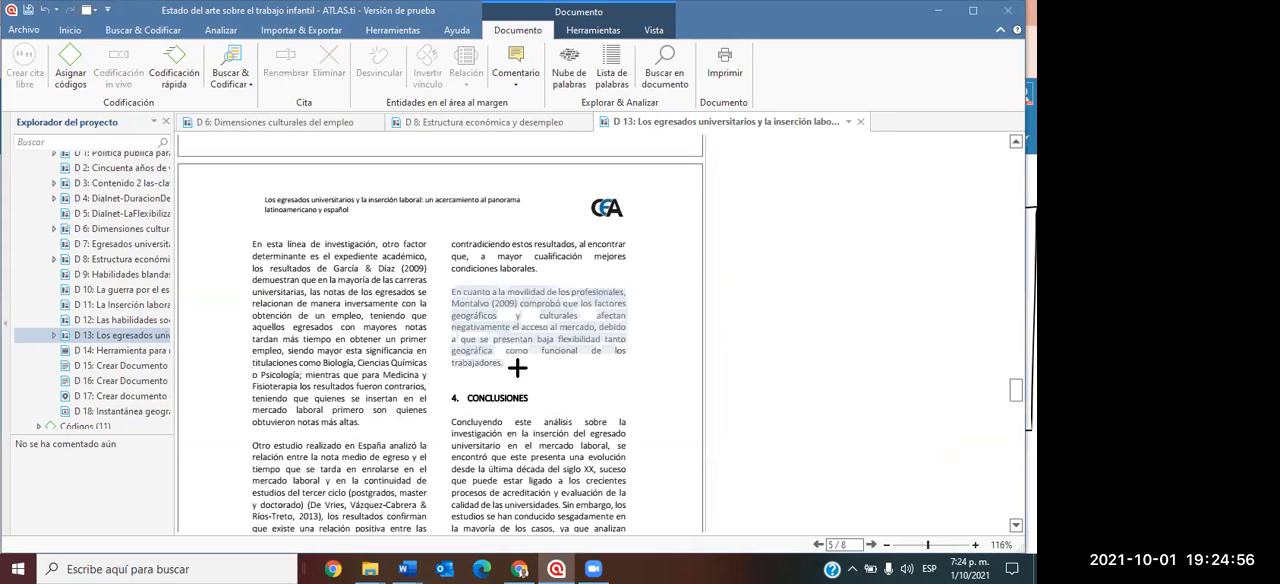
right_click(492, 306)
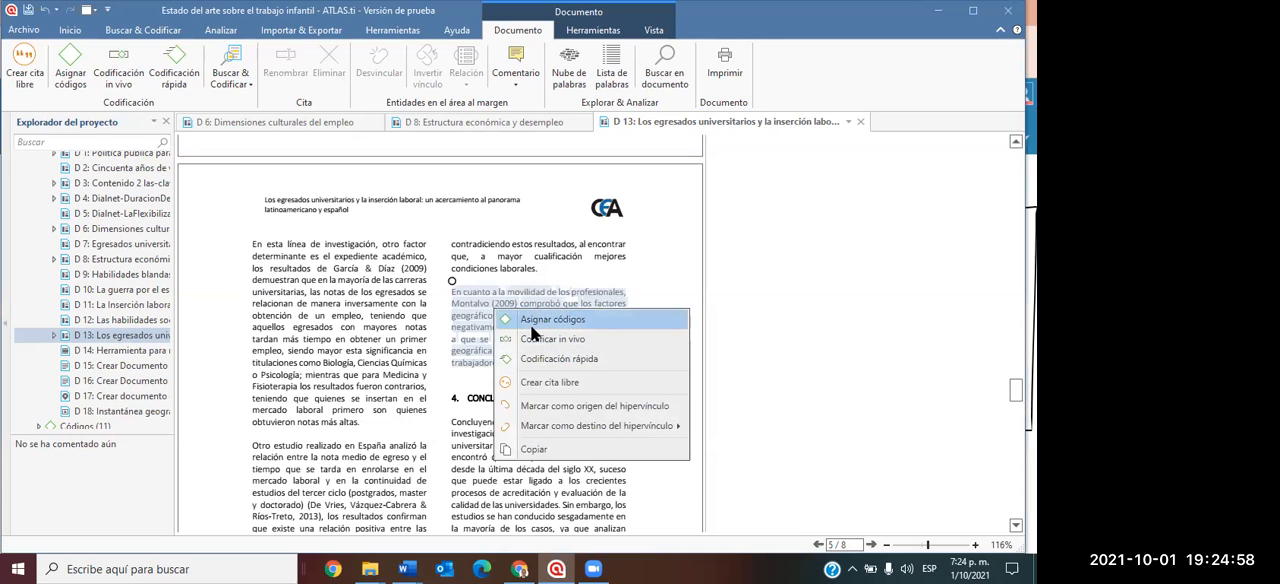
click(549, 322)
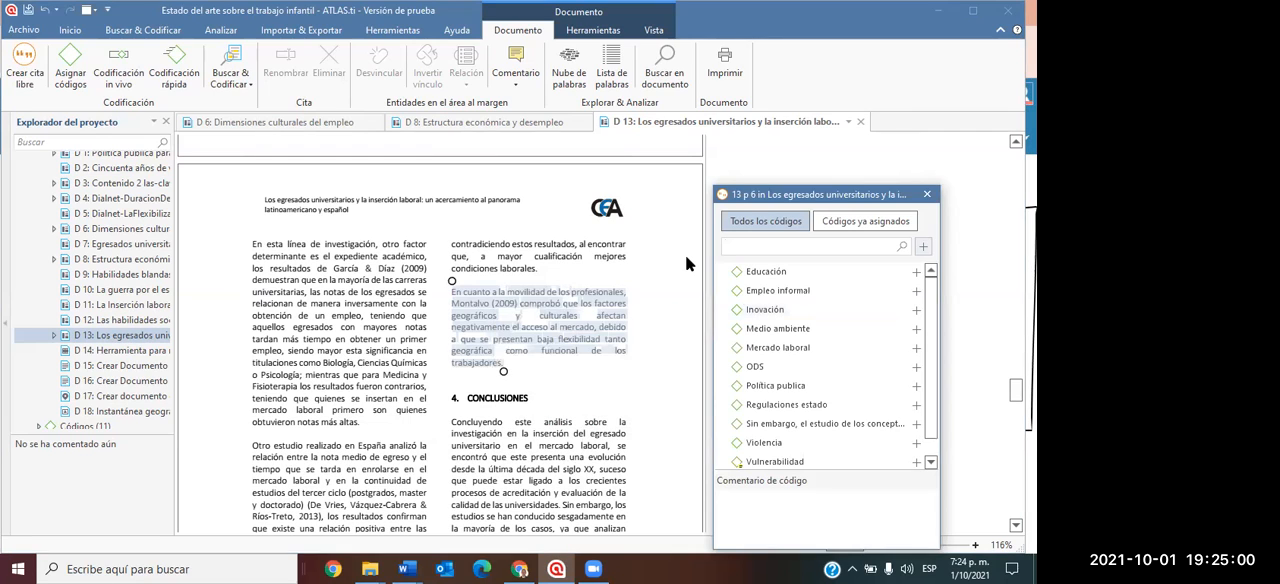
text(Disrupci)
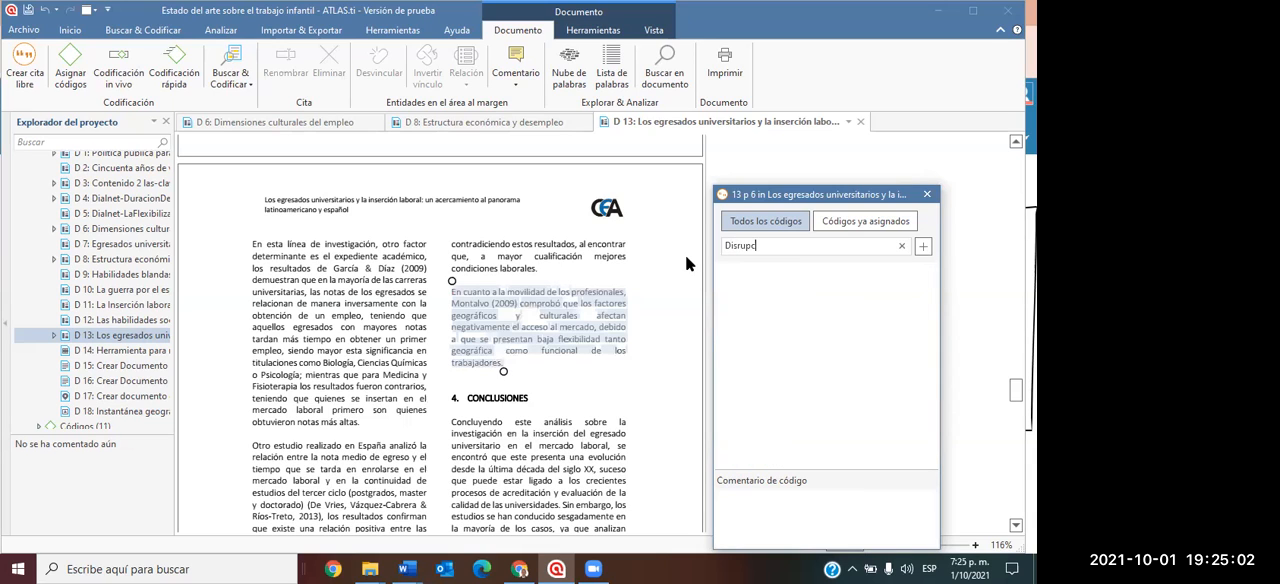
text(ón)
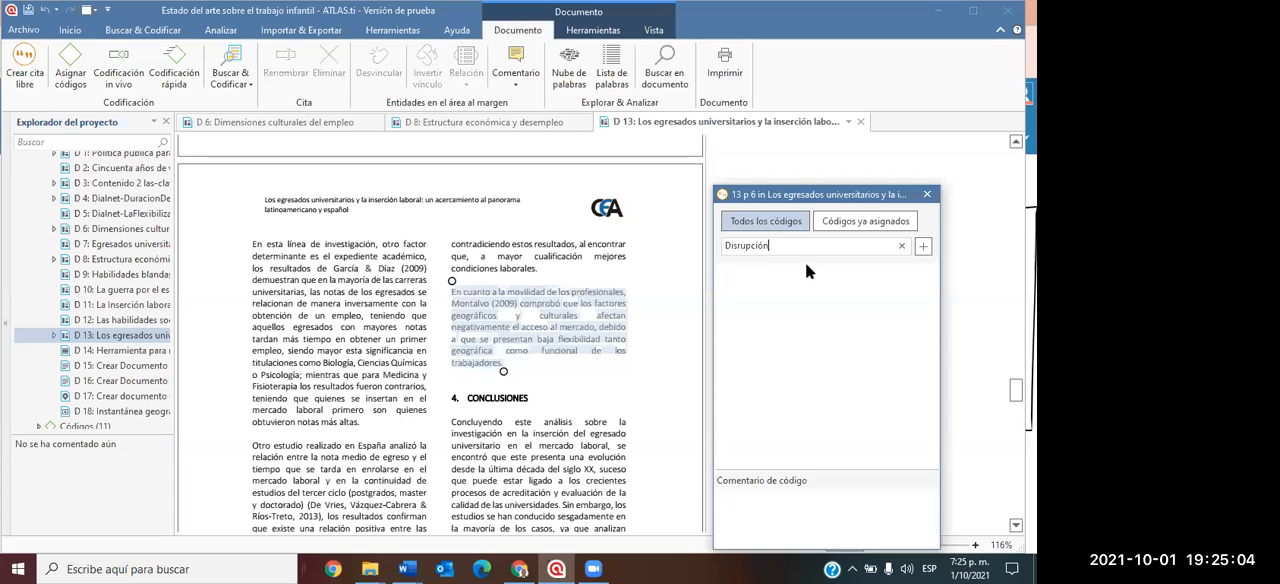
click(922, 246)
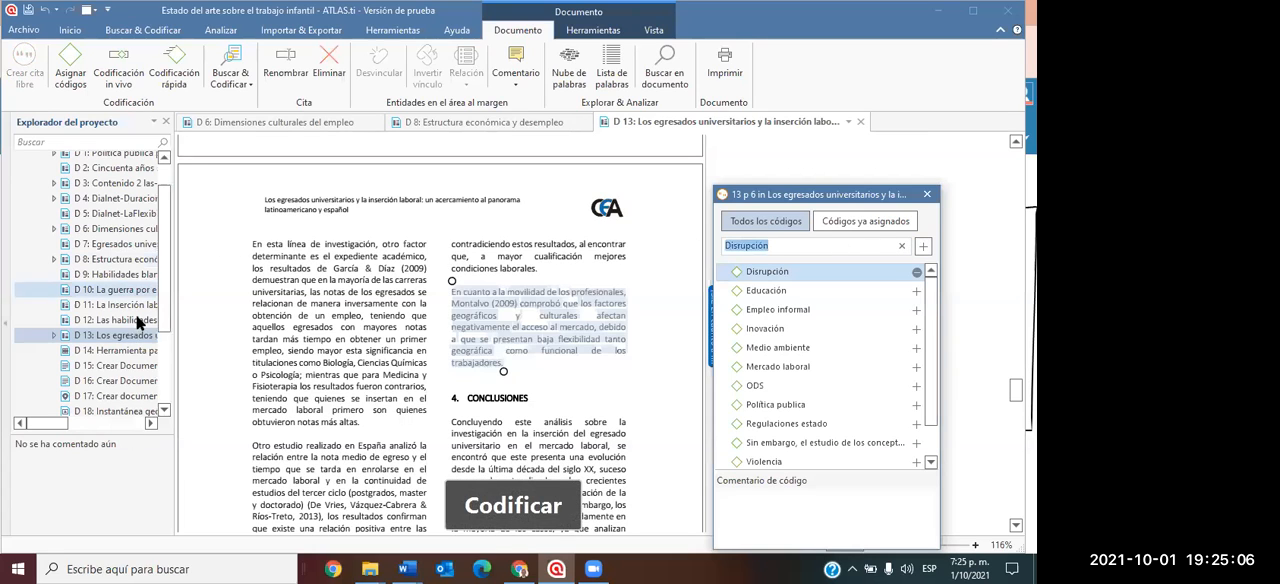
Widen the project explorer to show longer document names and select "D 14: Herramienta para realimentar y calificar" under the documents.
scroll(38, 200, up, 2)
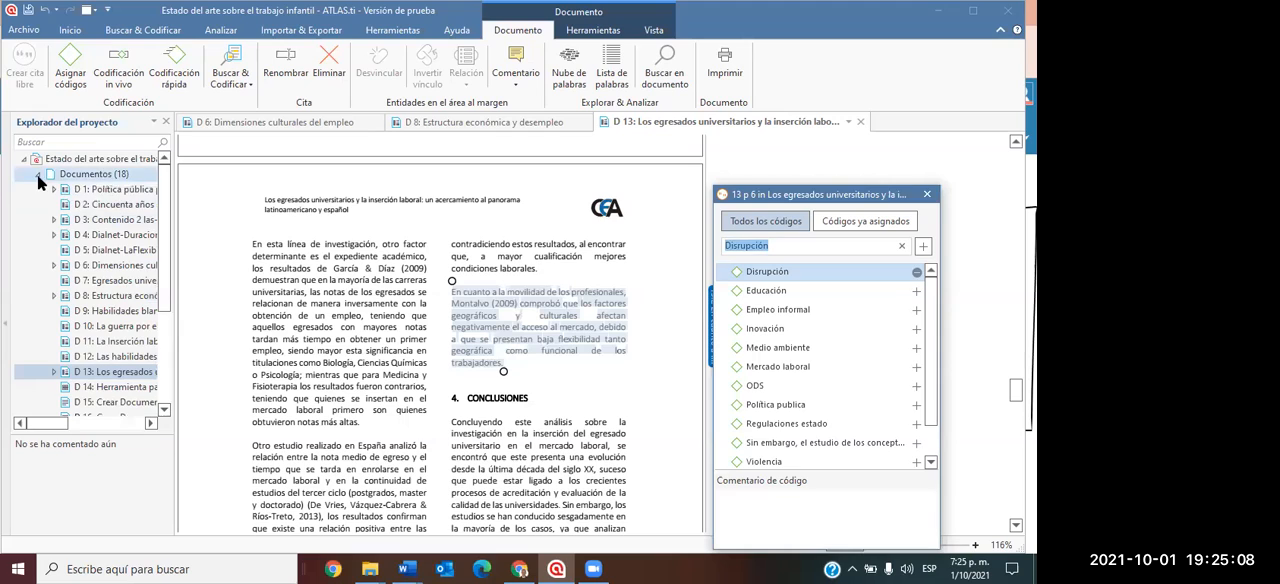
click(37, 174)
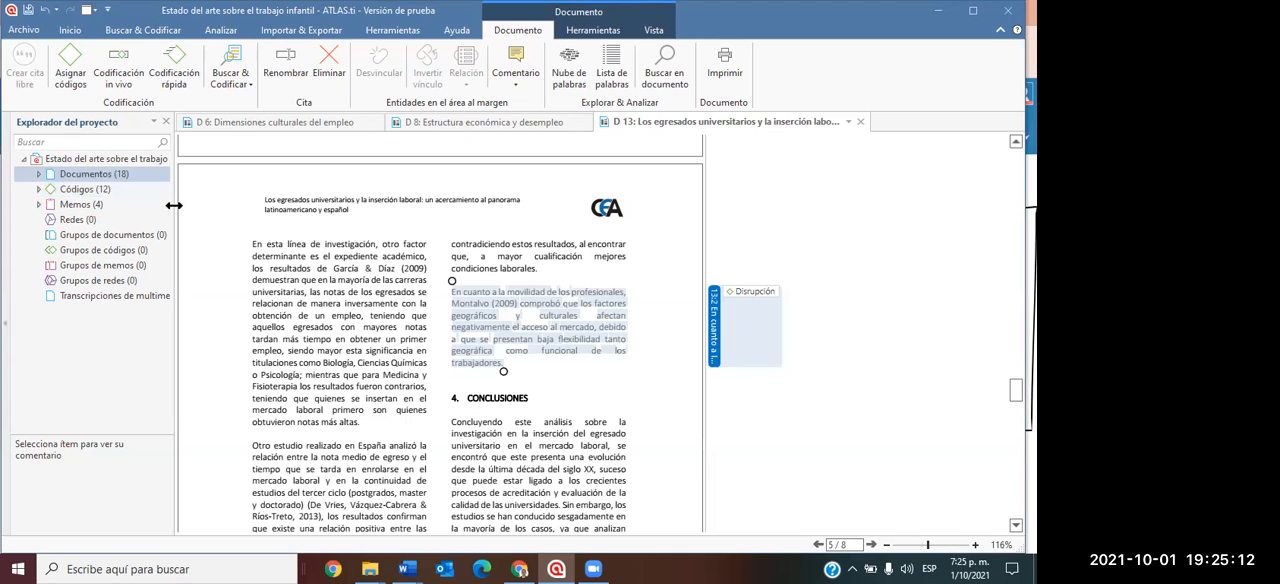
drag(298, 222, 298, 222)
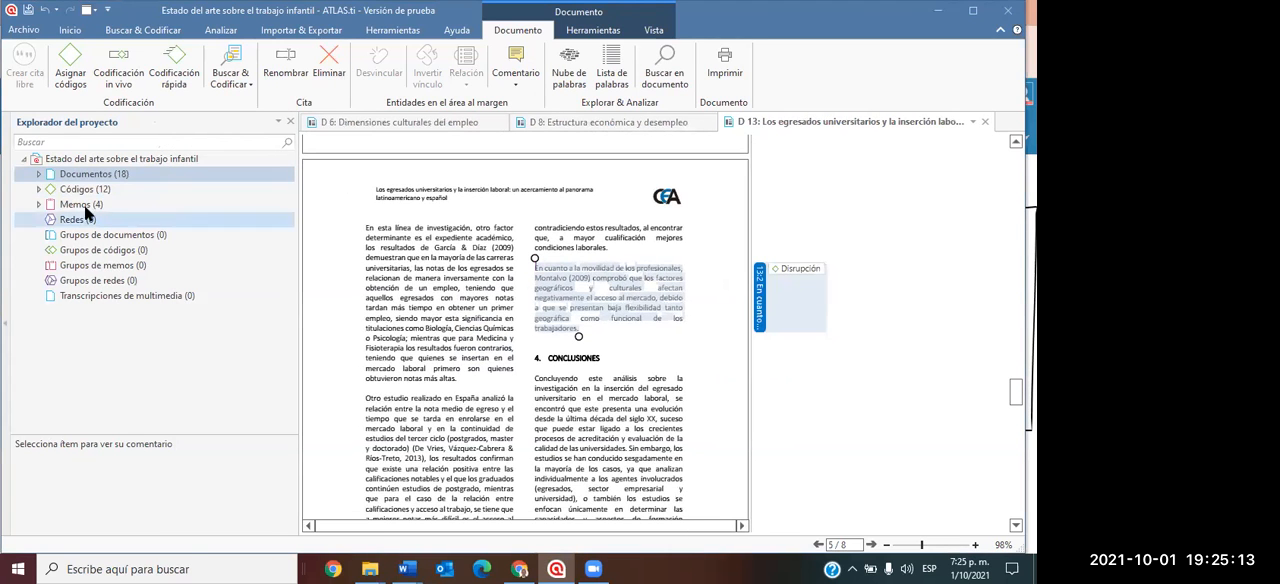
click(39, 175)
scroll(230, 358, down, 2)
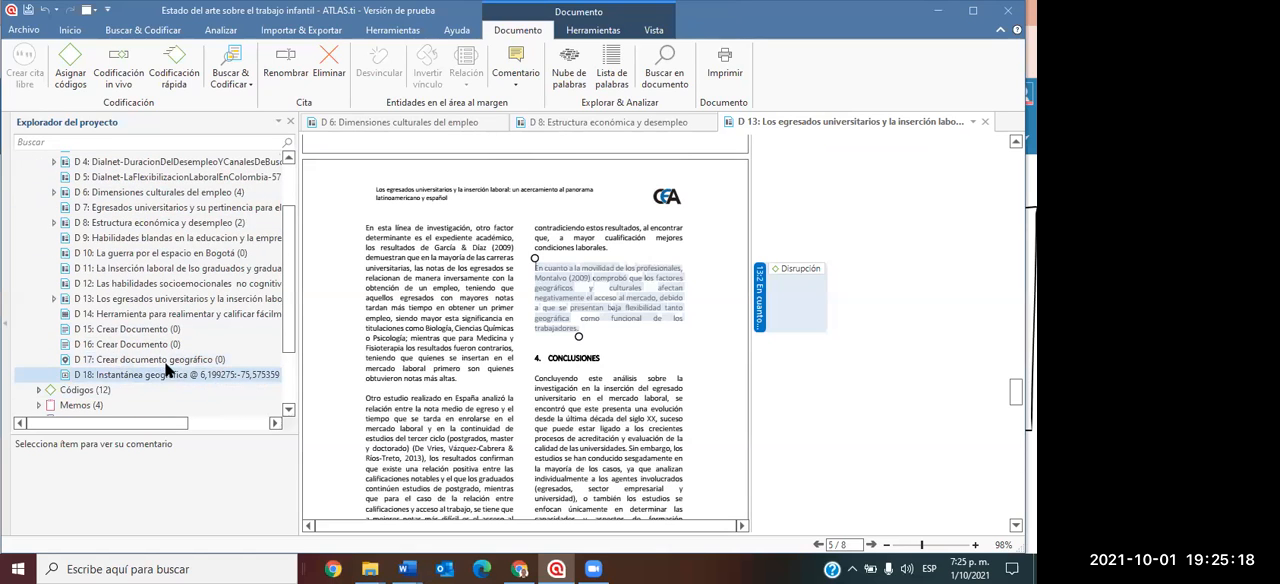
click(184, 313)
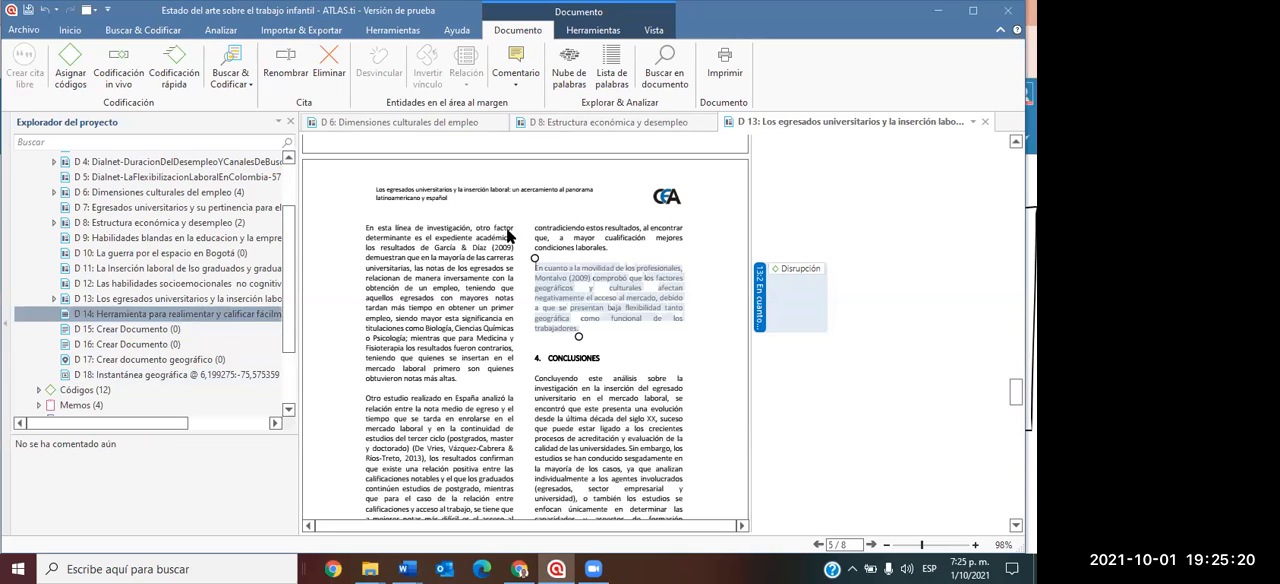
Close the three open documents D 8, D 13 and D 6.
click(712, 122)
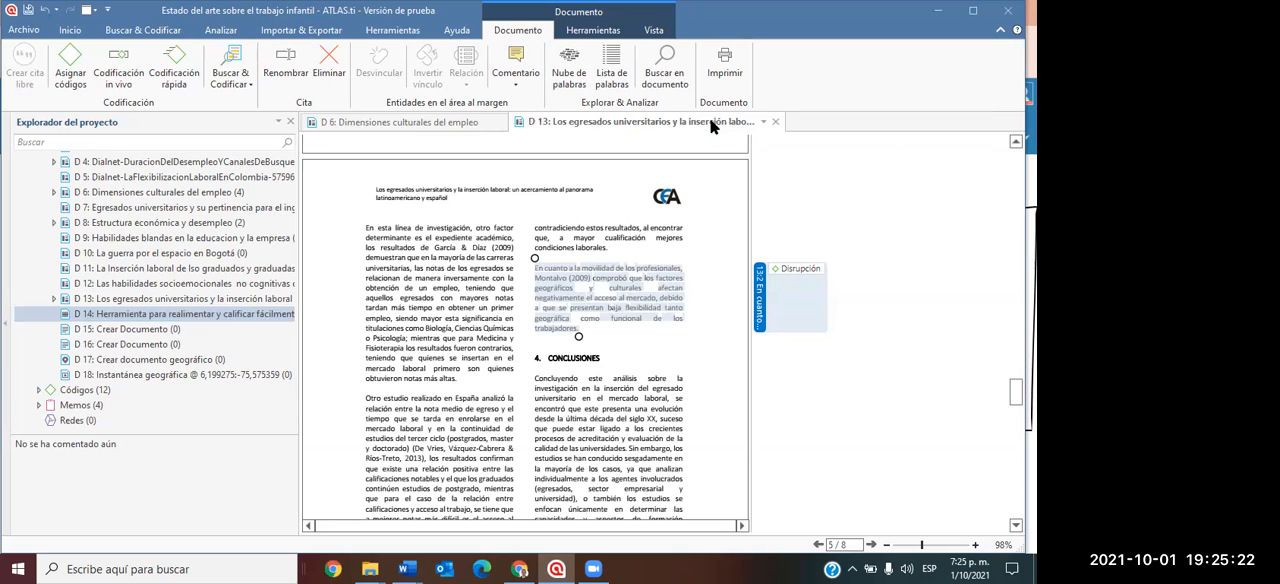
click(779, 122)
click(504, 121)
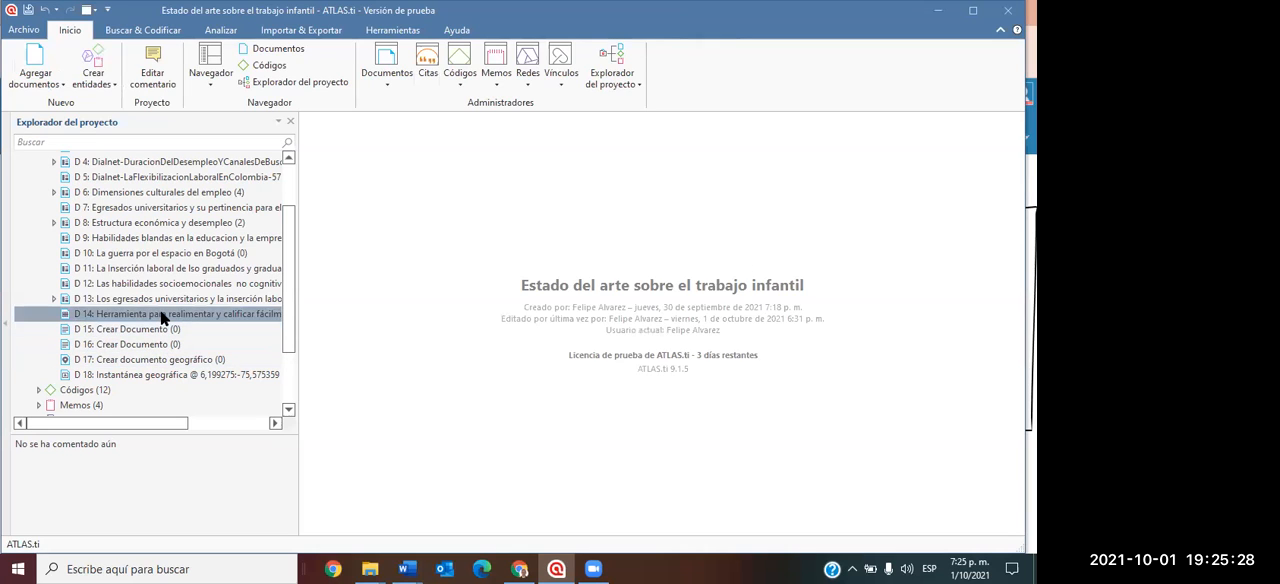
Open the video document D 14, narrow the project explorer, and play the video until pausing at about 0:45.
double_click(163, 318)
drag(299, 255, 171, 255)
mouse_move(419, 248)
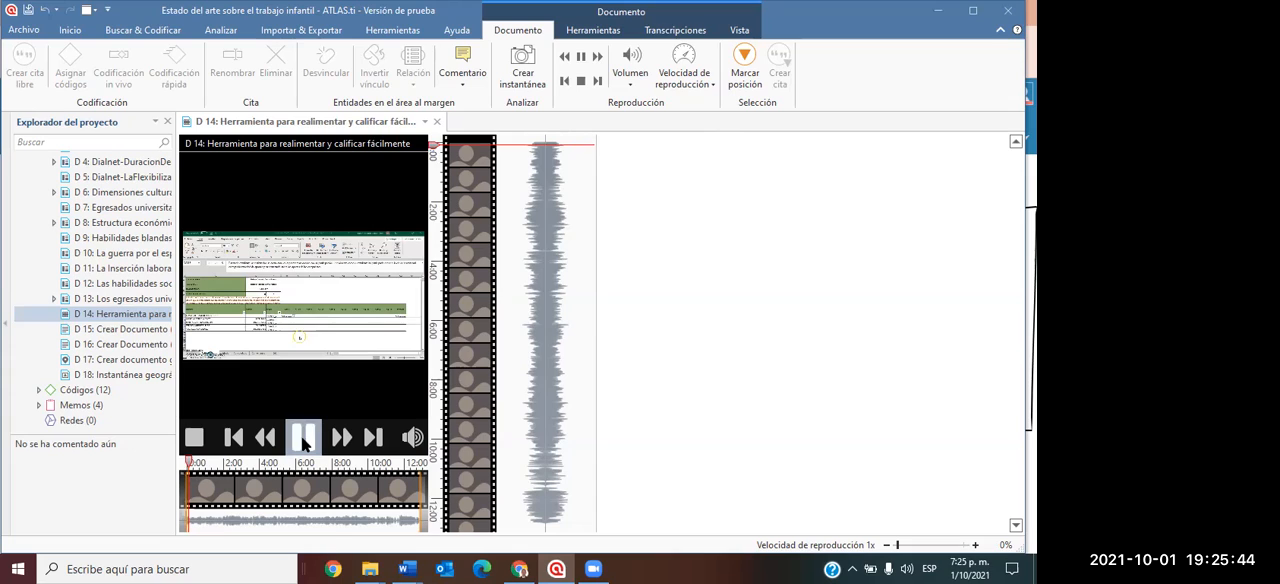
click(301, 436)
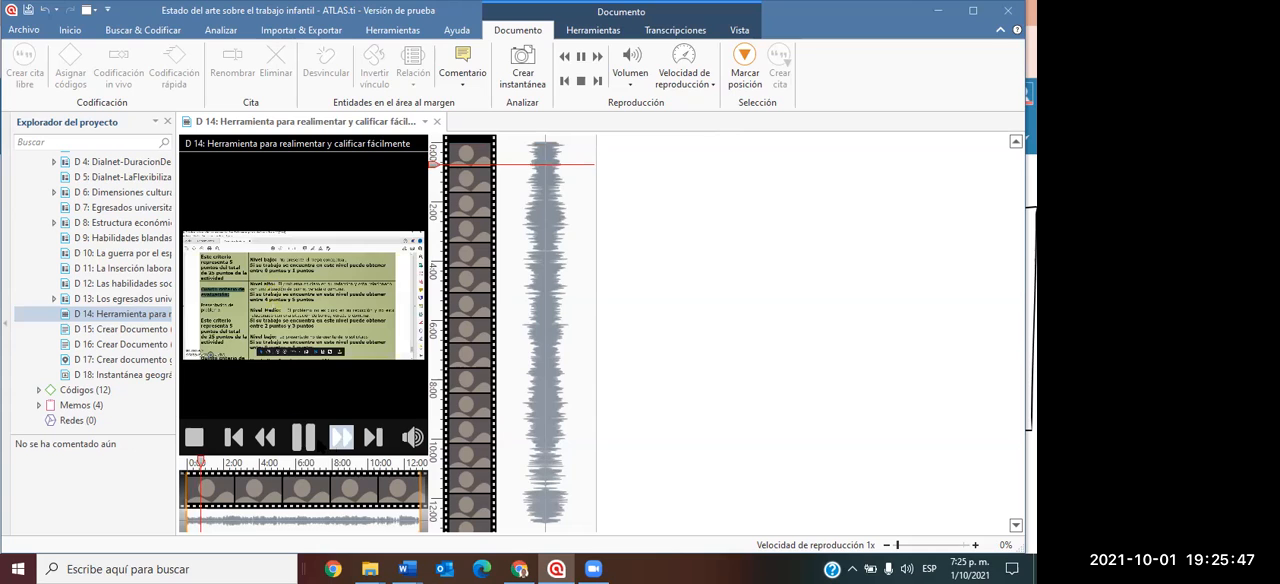
click(303, 436)
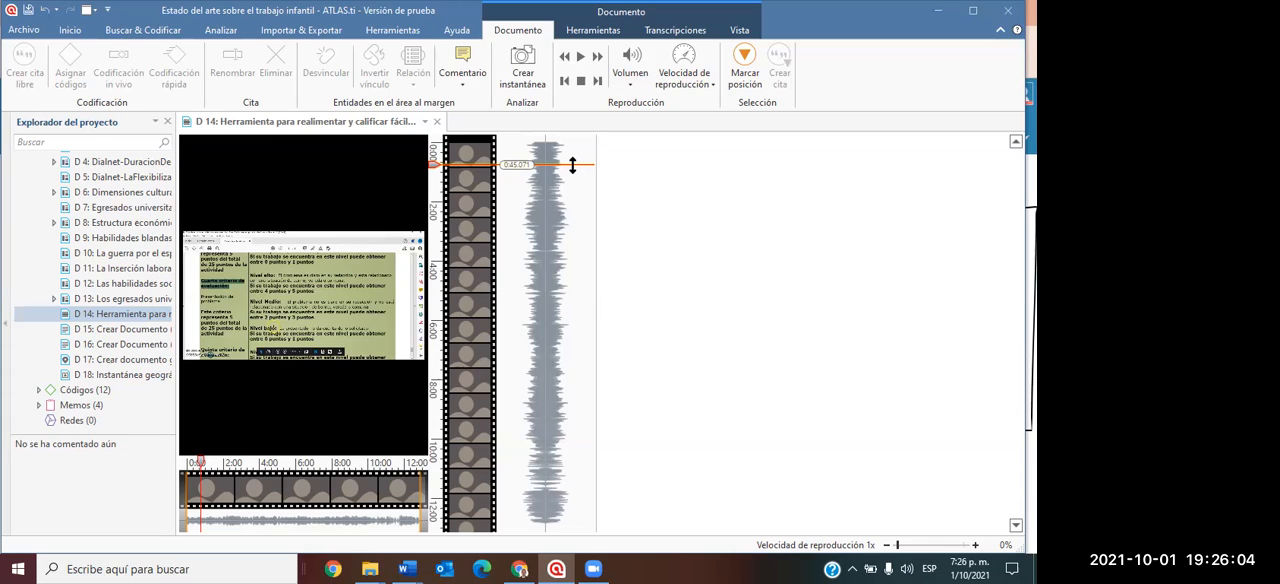
Mark the current video position and create a quotation from 0:45 to about 1:03, pausing playback.
click(740, 75)
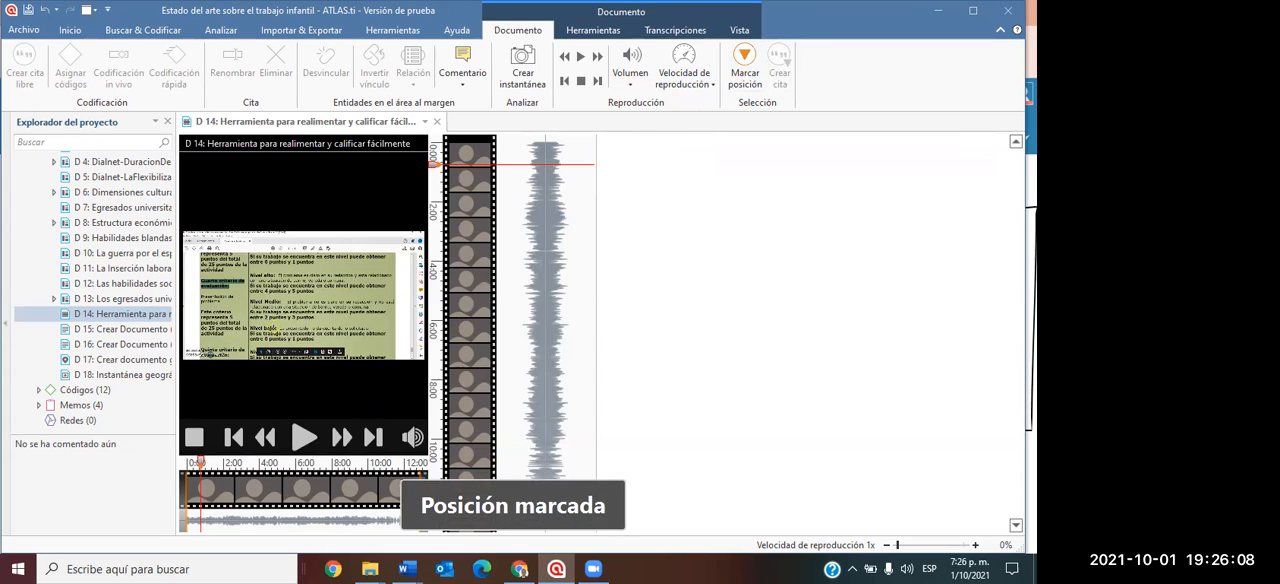
click(309, 430)
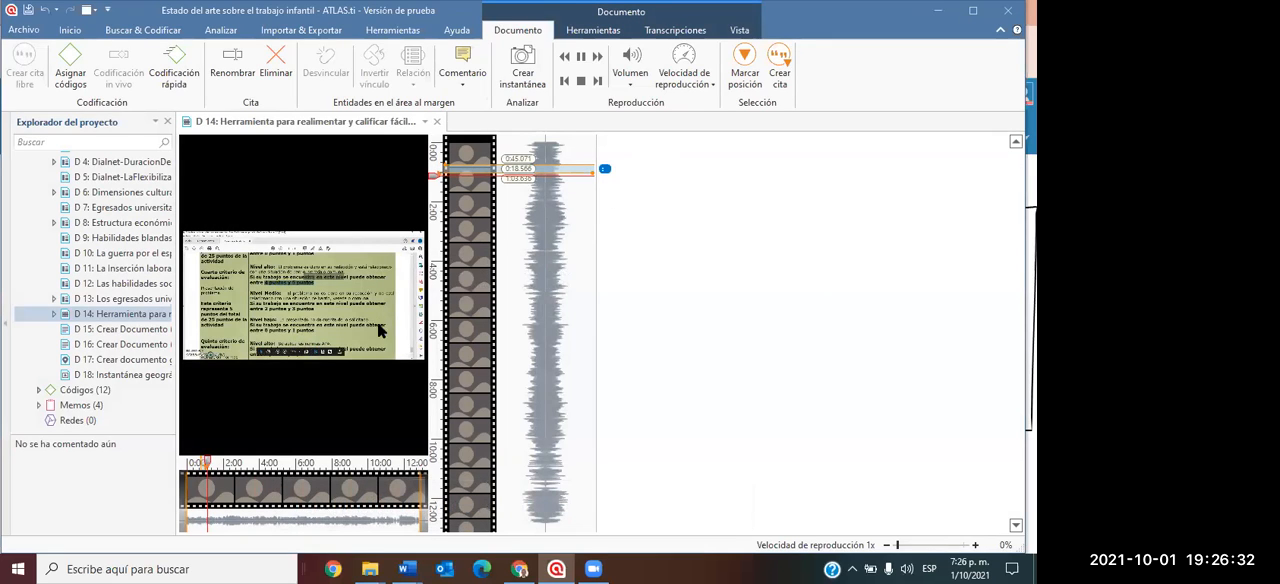
mouse_move(293, 450)
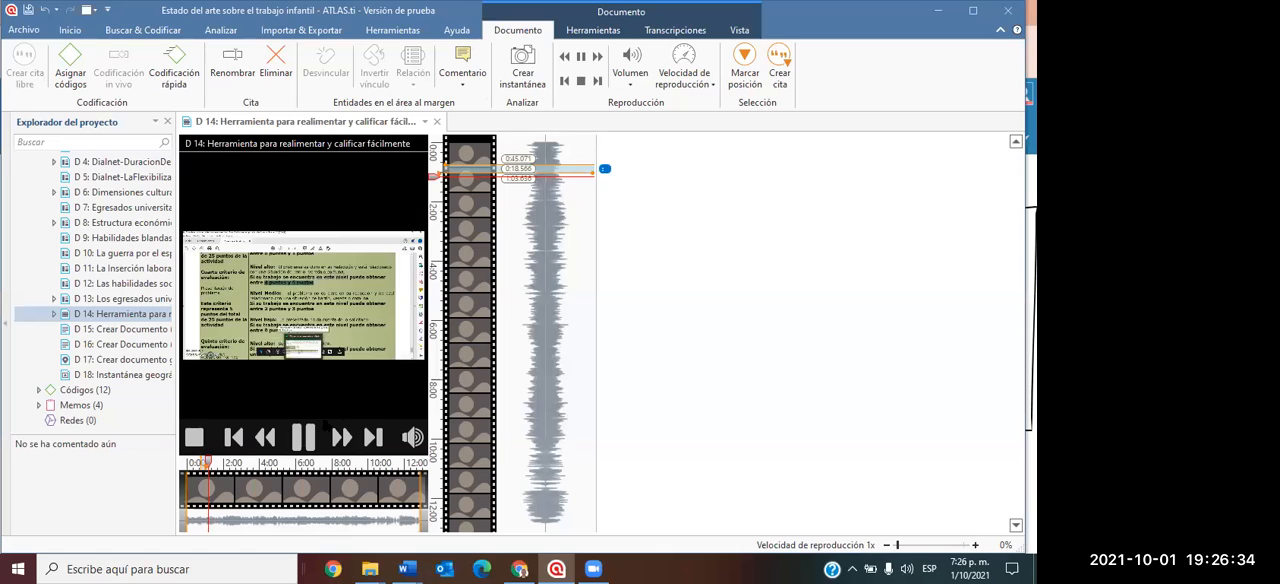
click(303, 436)
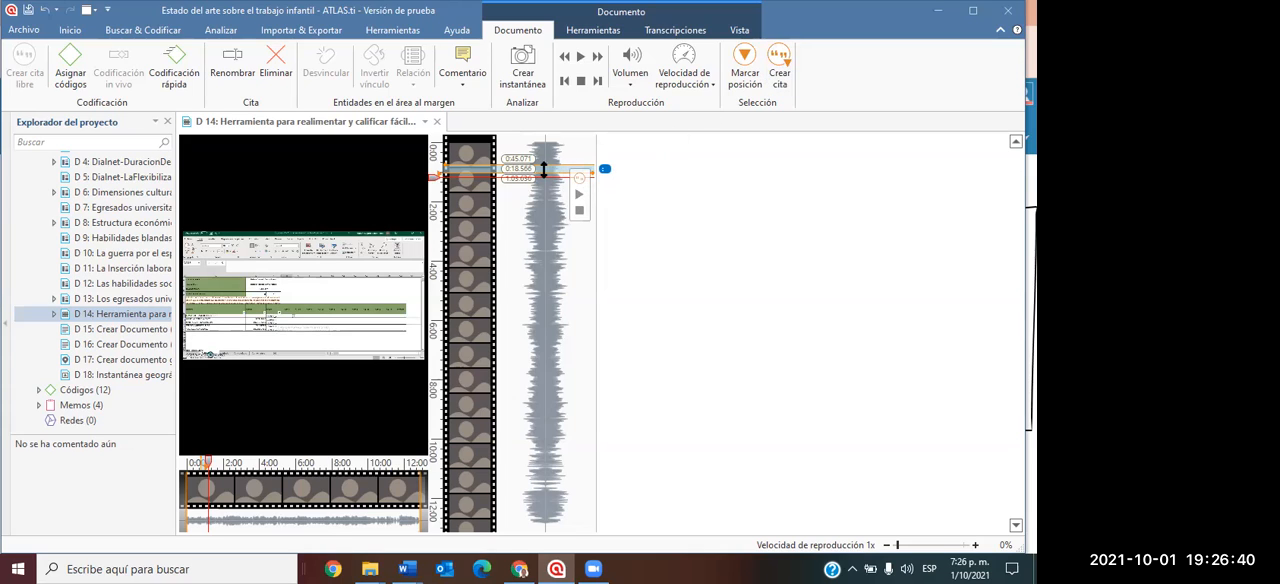
Assign the existing code "Inovación" to the new video quotation and close the coding dialog.
right_click(606, 172)
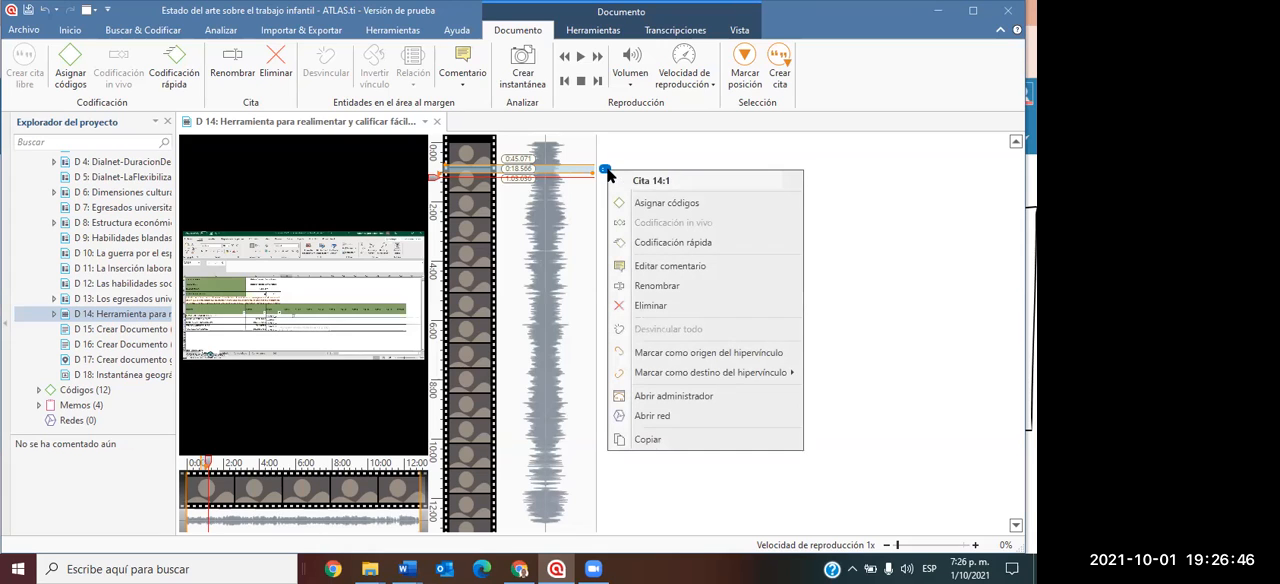
click(645, 204)
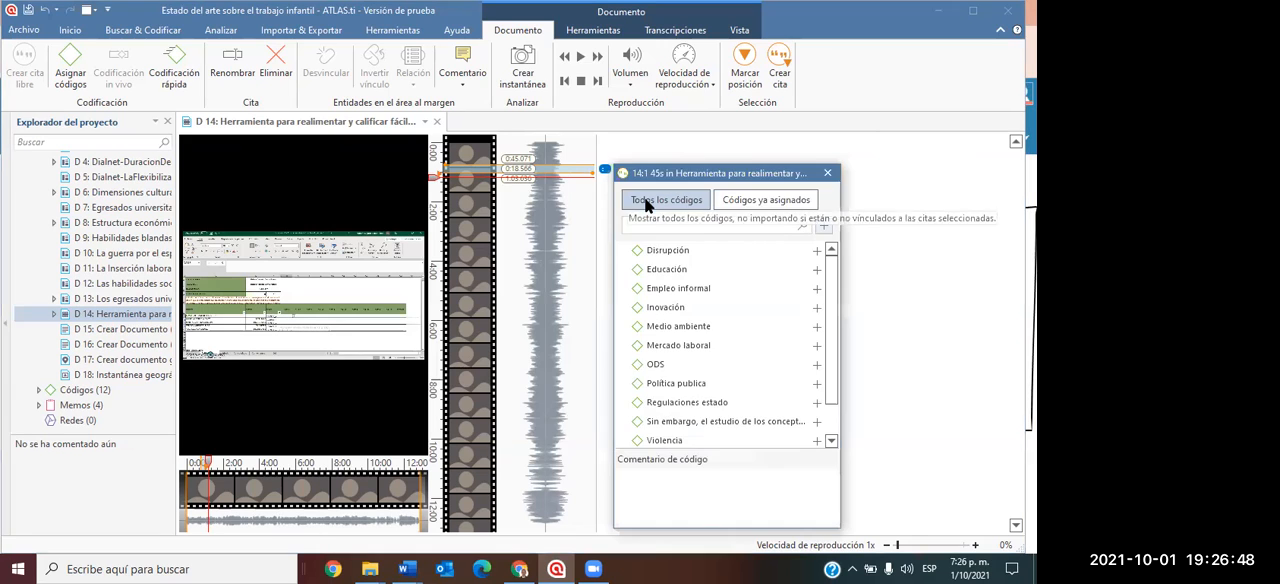
click(668, 308)
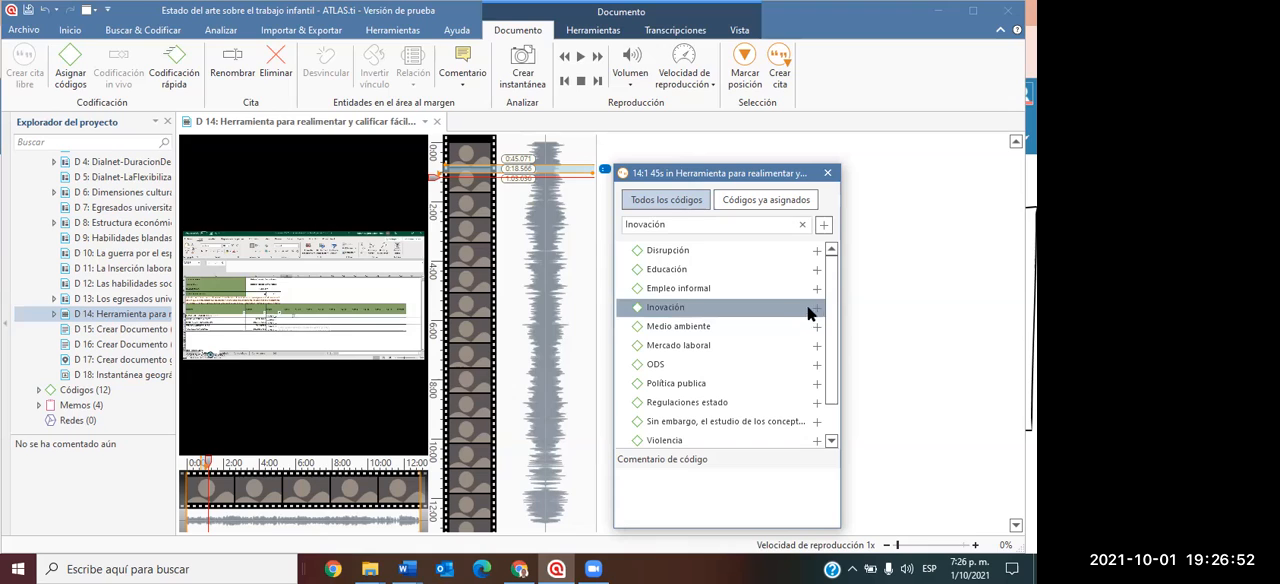
click(827, 173)
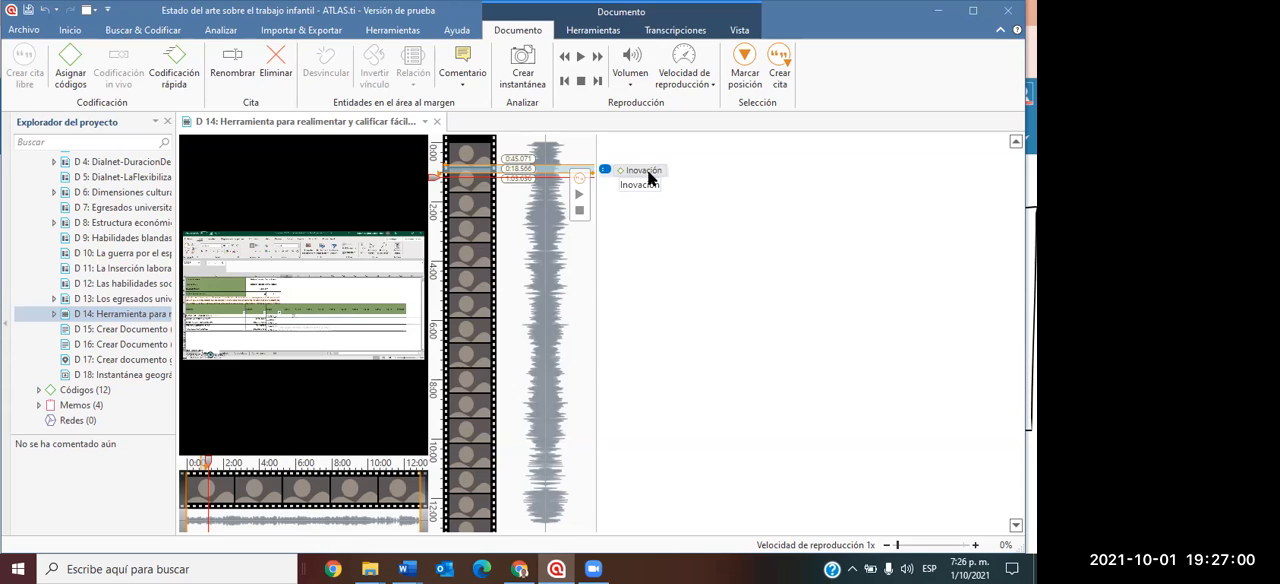
Replace the video quotation's "Inovación" code with "Disrupción" from the project's expanded code list and close document D 14.
click(38, 389)
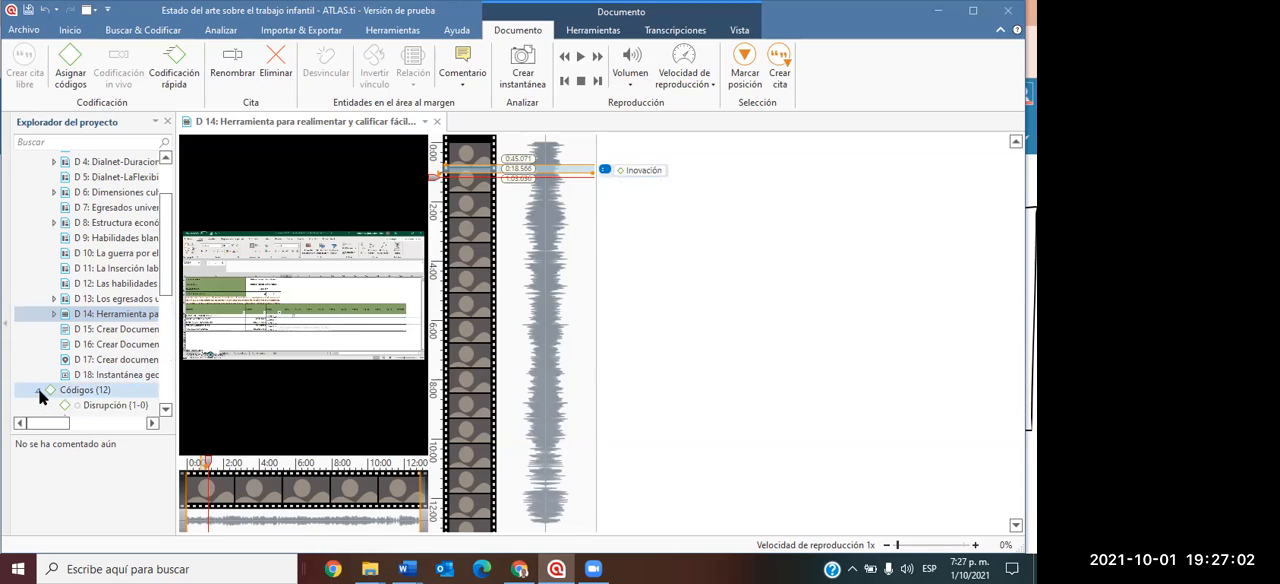
scroll(85, 285, down, 1)
scroll(85, 287, down, 3)
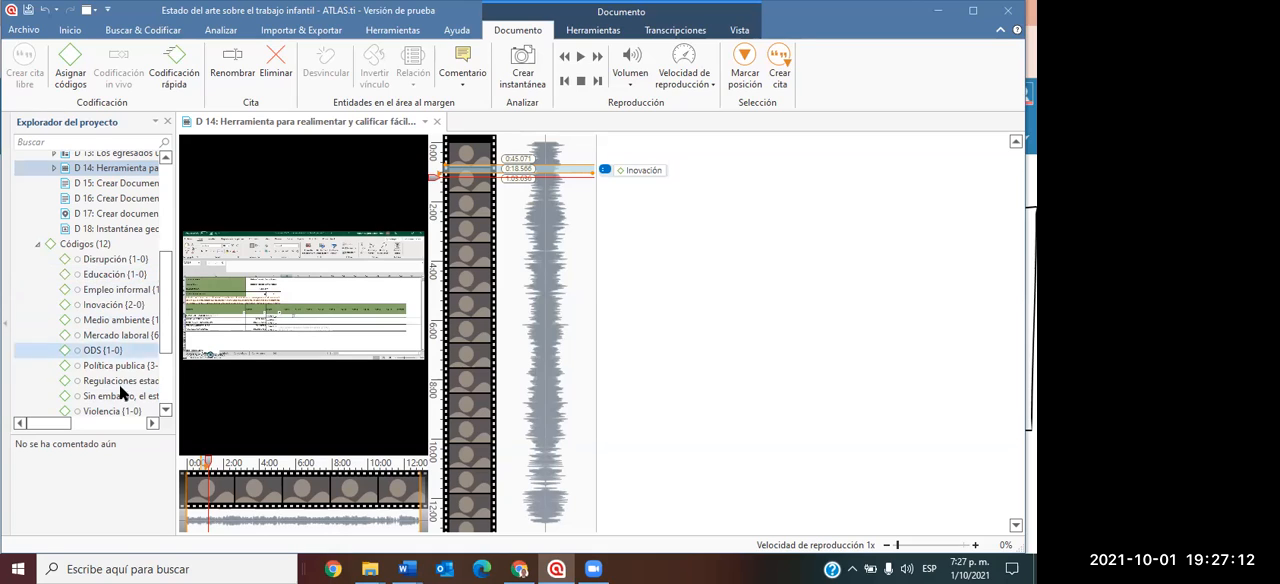
drag(127, 262, 643, 168)
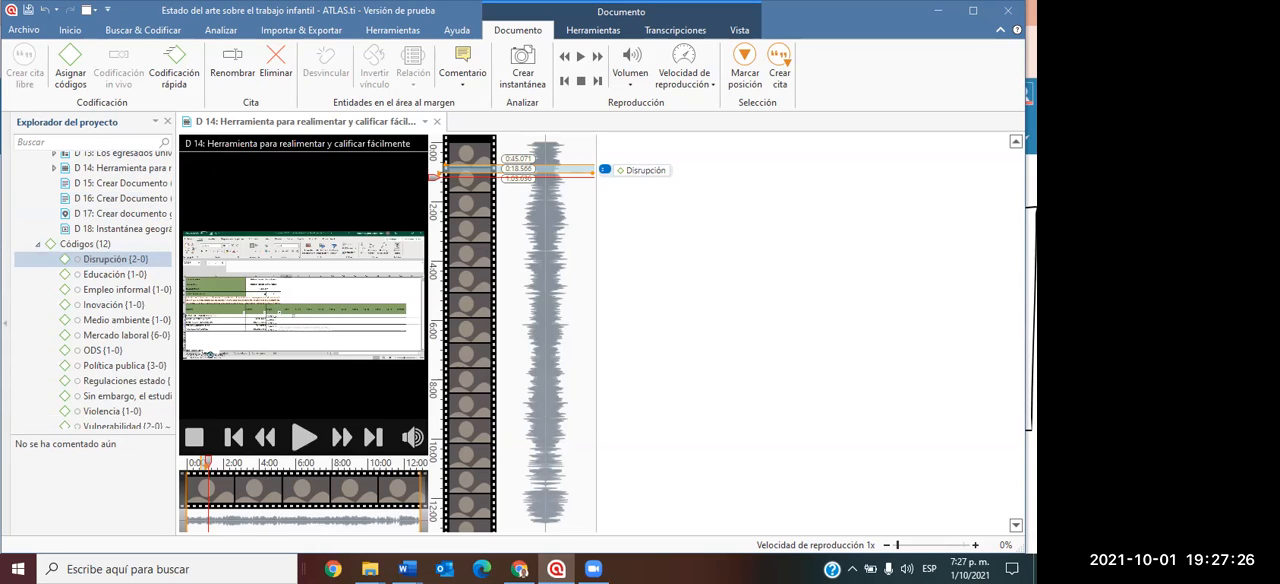
click(437, 121)
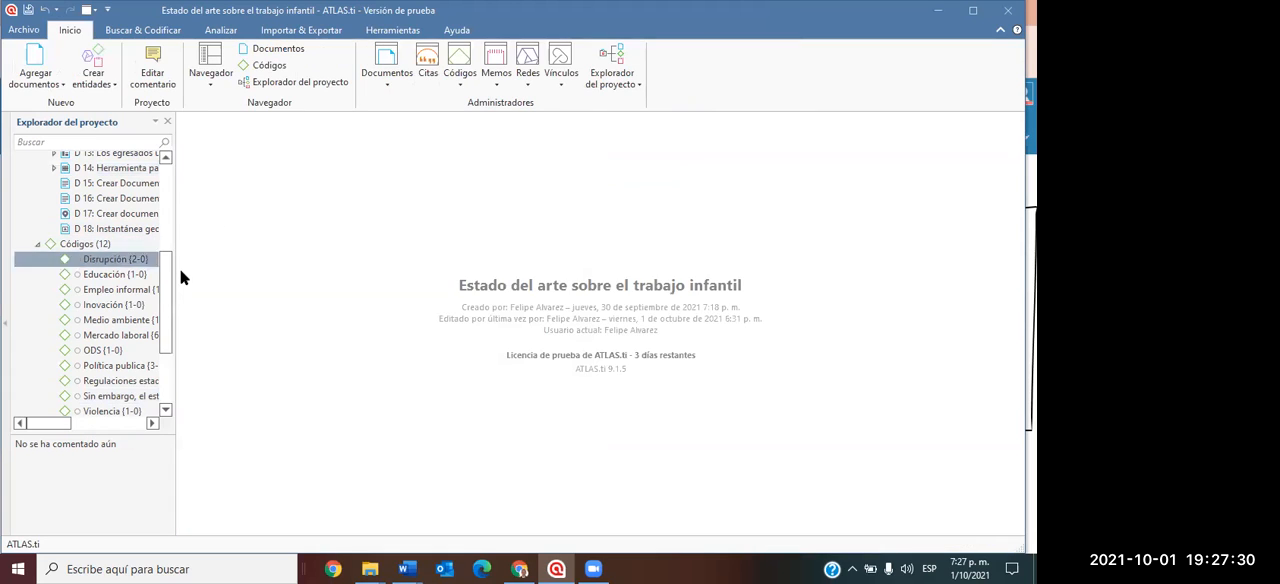
Open the geographic document D 17 and the geographic snapshot D 18, adjusting the project explorer's width.
drag(175, 258, 413, 261)
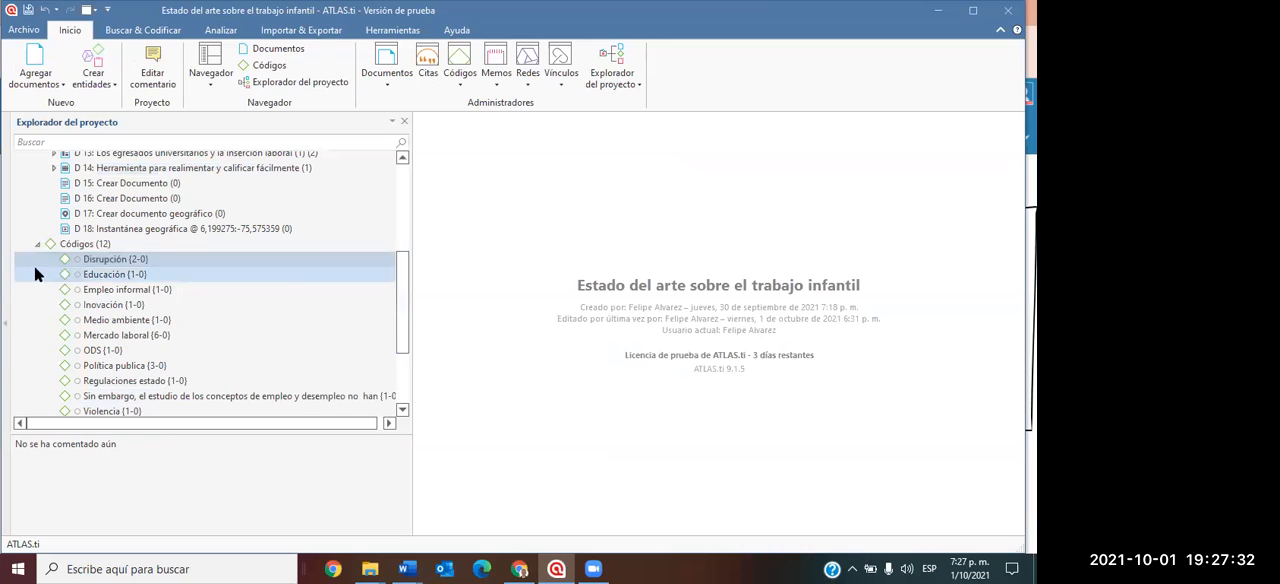
scroll(80, 270, up, 2)
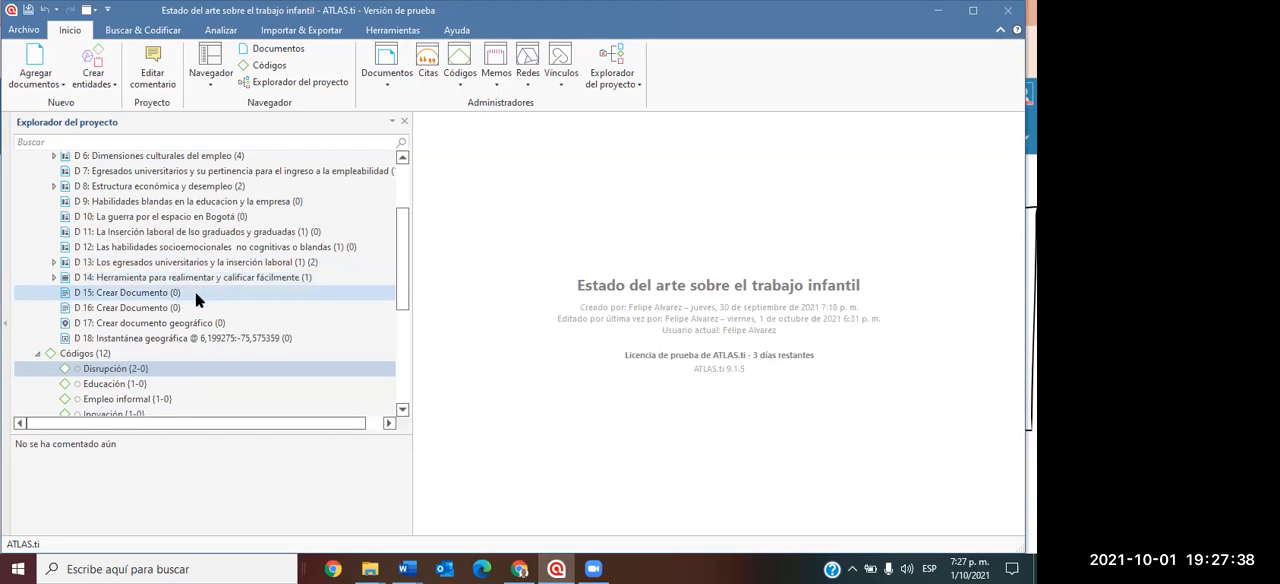
click(200, 325)
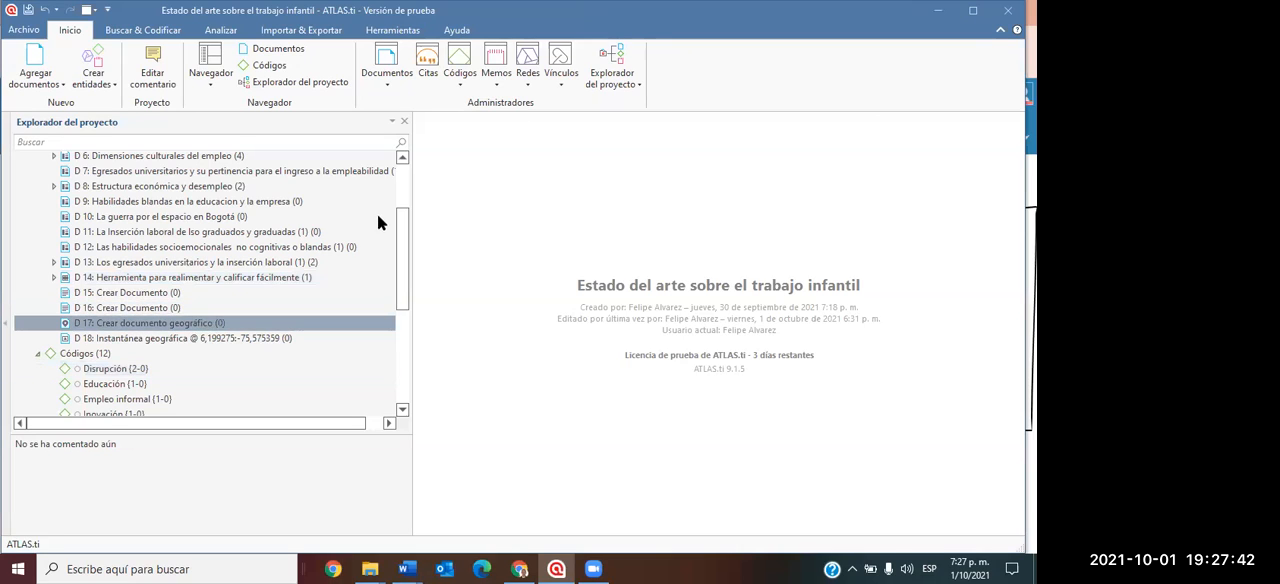
drag(408, 194, 250, 230)
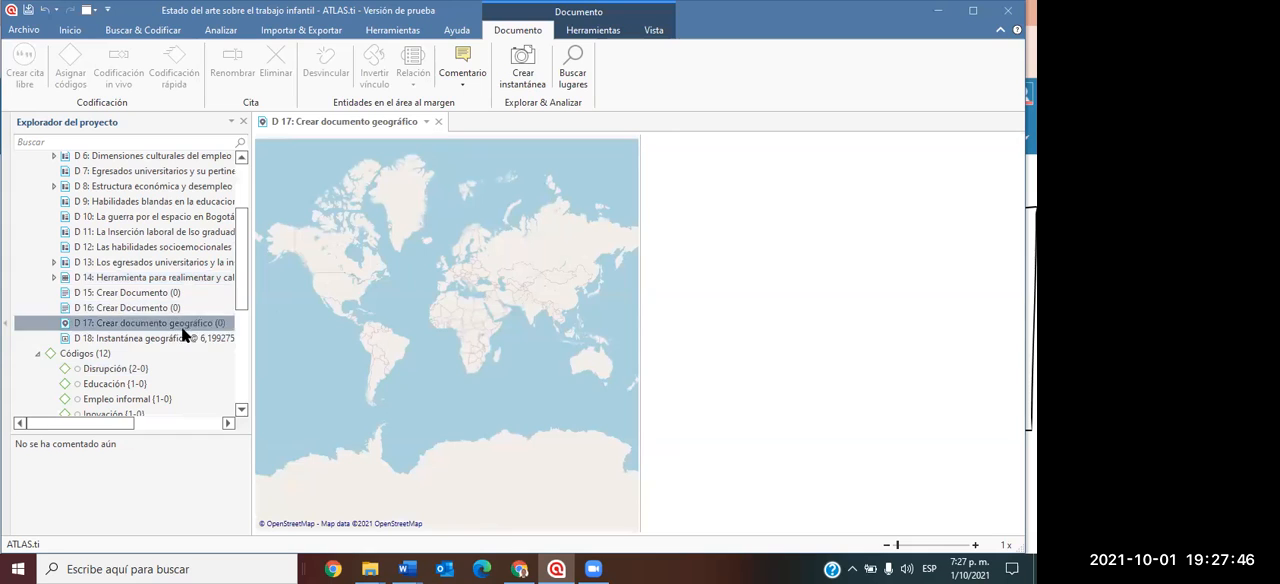
click(157, 338)
double_click(157, 342)
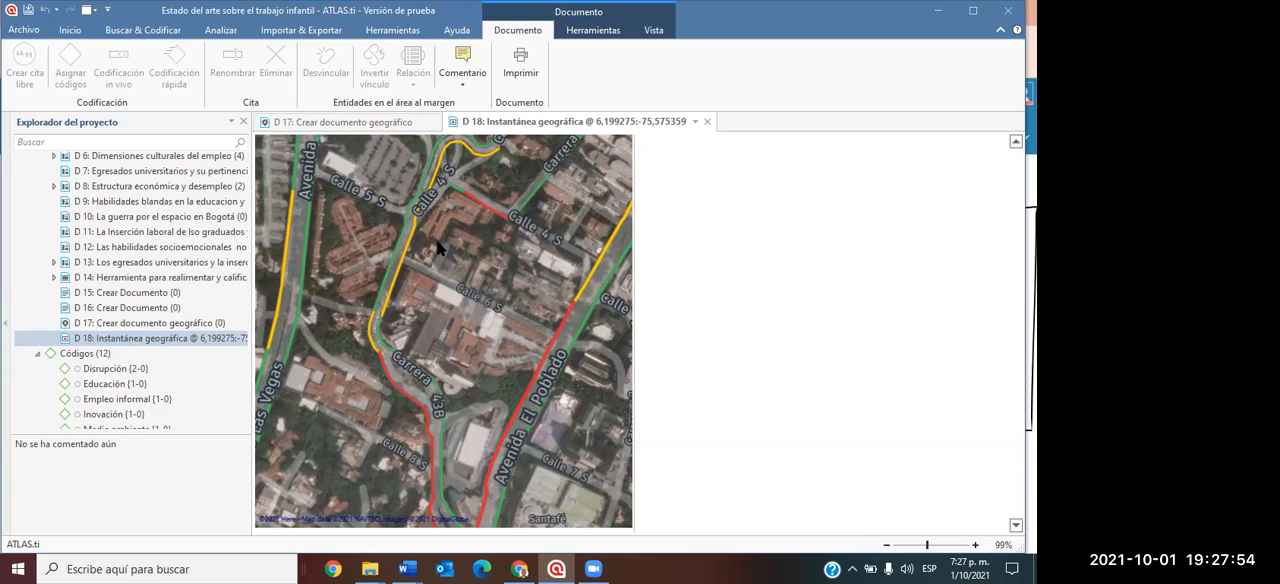
click(600, 33)
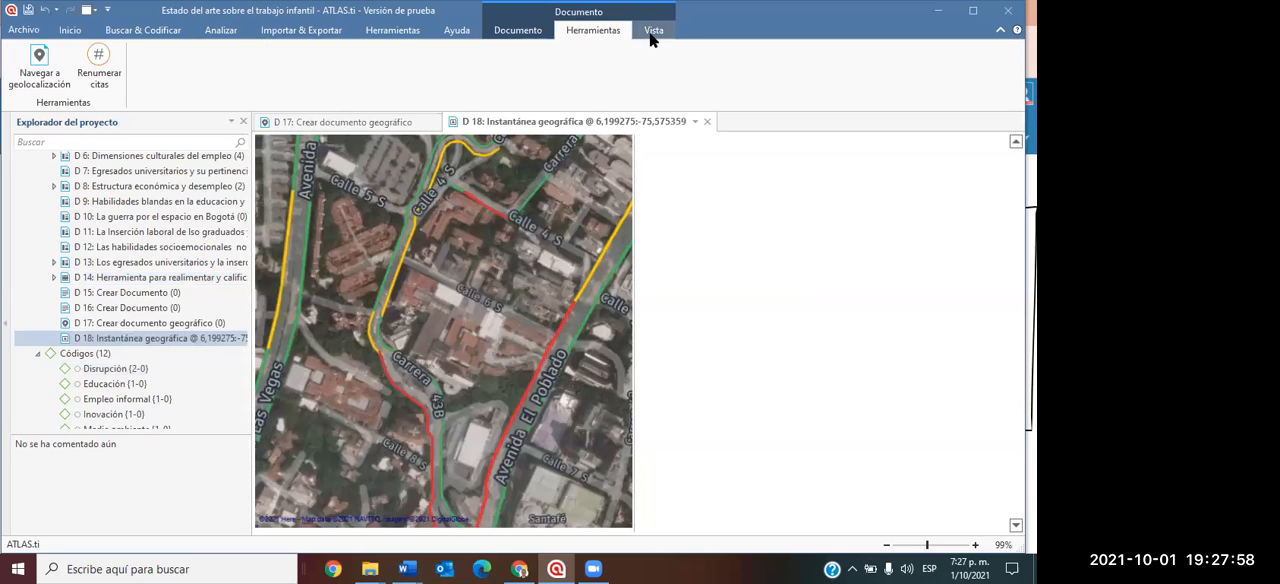
click(651, 31)
click(612, 31)
Select a rectangular area of about 214 × 199 around Calle 6 S in the snapshot and assign it the code "Educación".
mouse_move(398, 276)
mouse_down()
mouse_move(520, 291)
mouse_move(556, 422)
mouse_up()
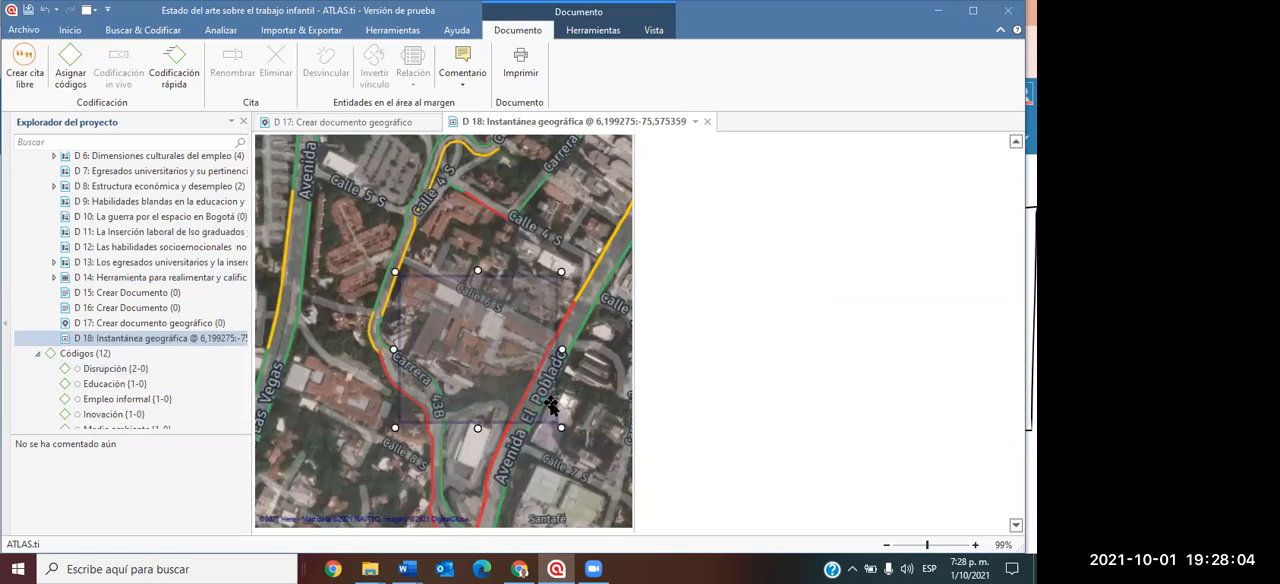
right_click(521, 324)
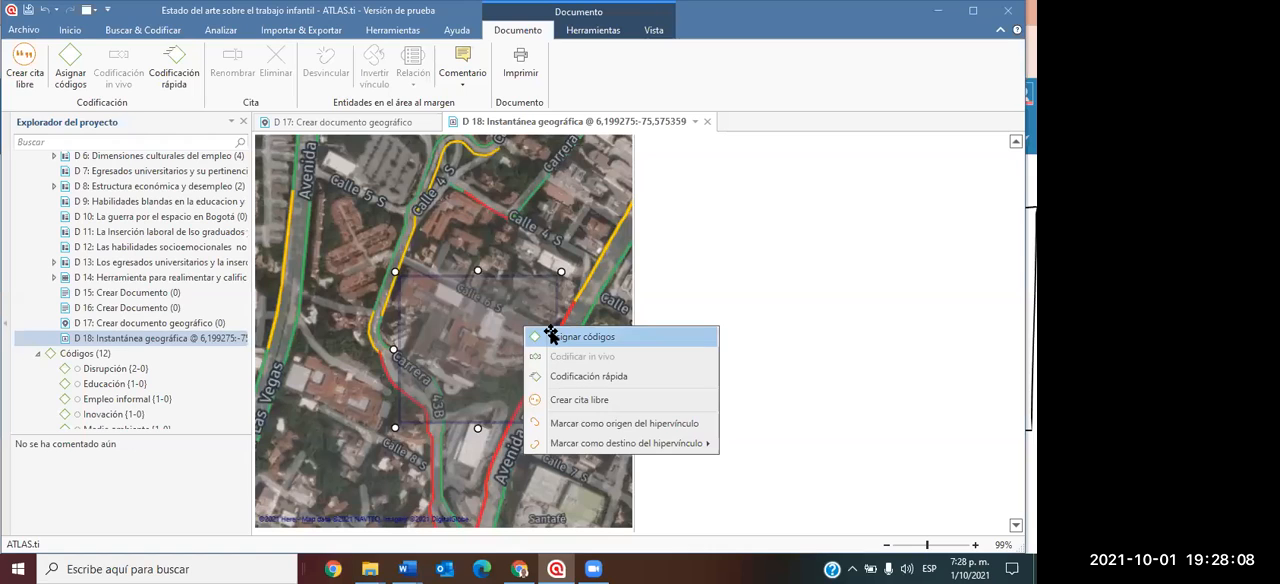
click(575, 337)
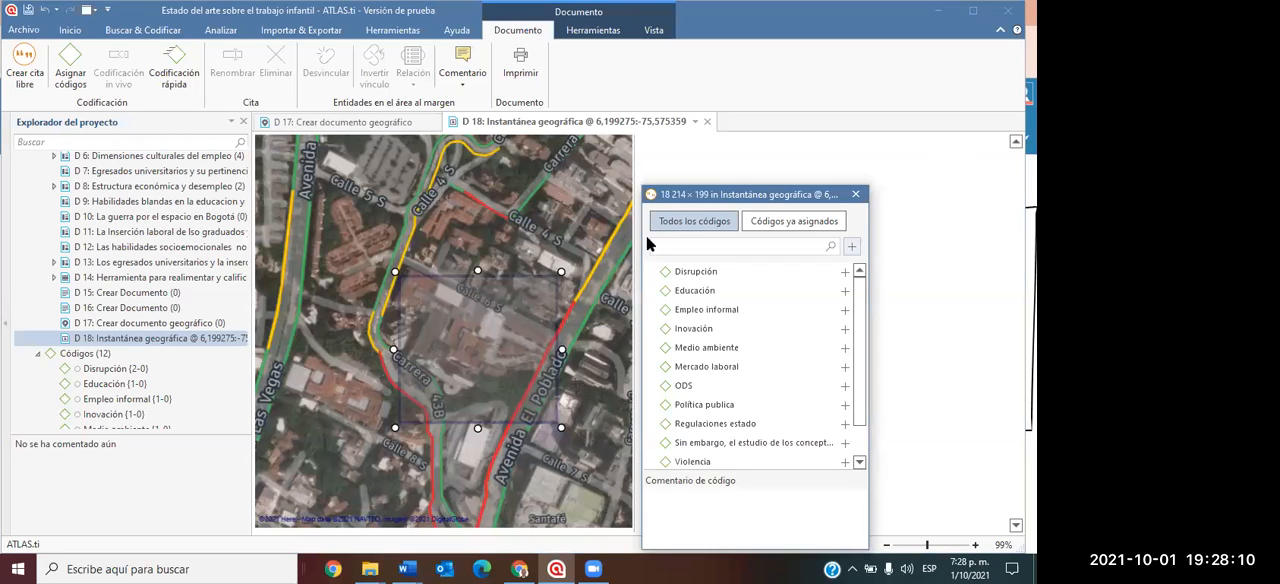
click(699, 294)
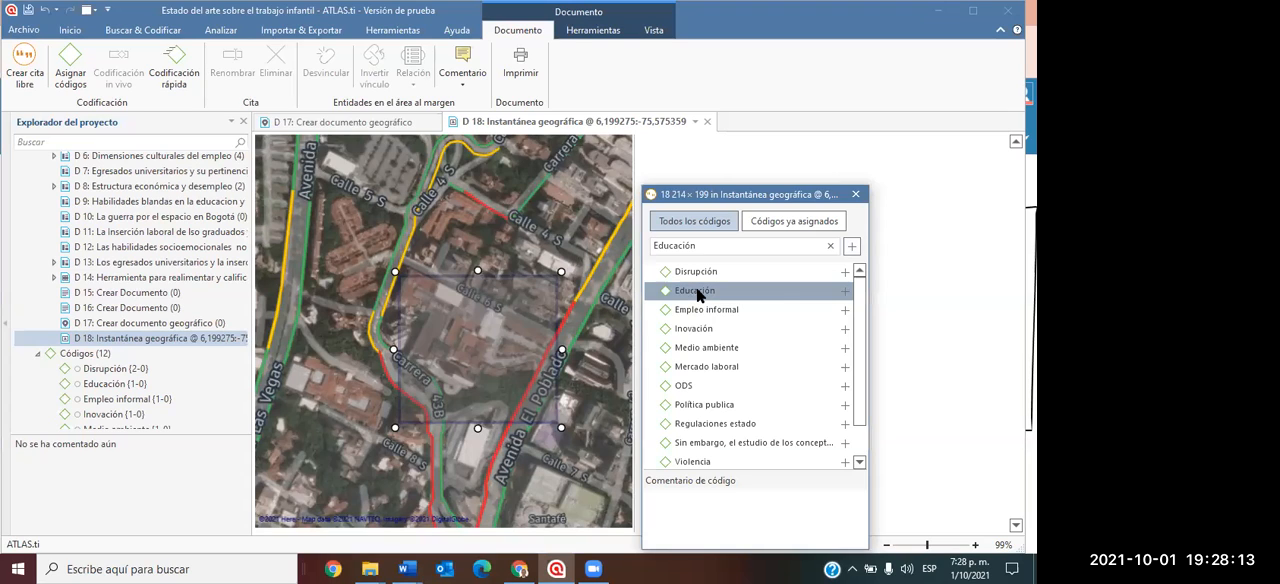
click(845, 291)
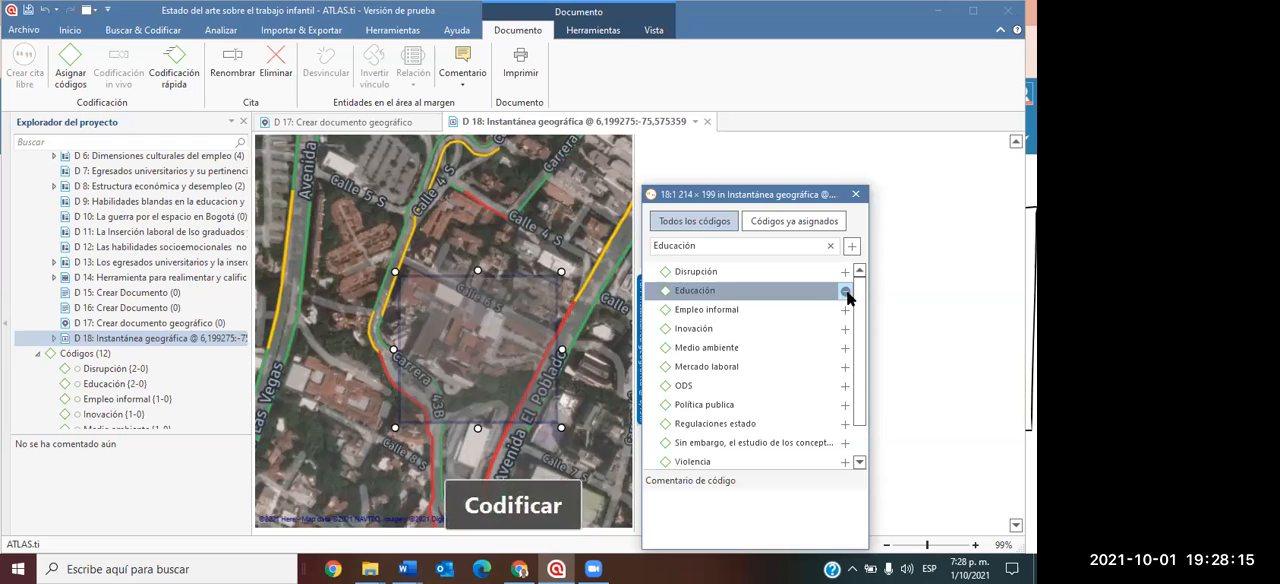
click(856, 196)
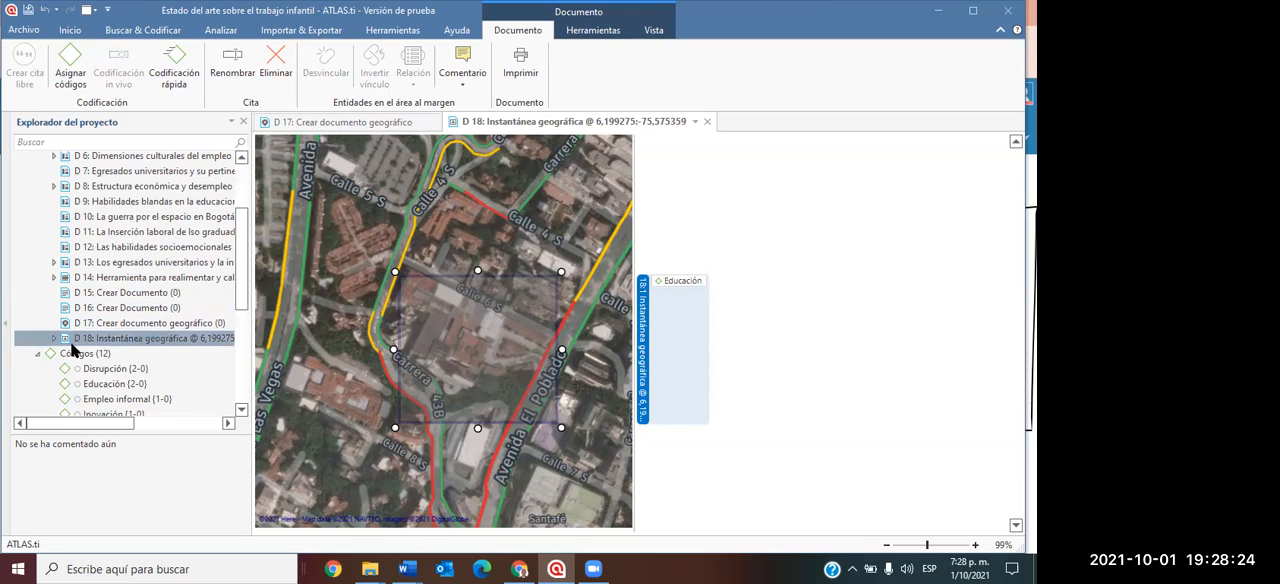
Collapse the documents branch in the project explorer and close the open documents D 17 and D 18.
scroll(100, 211, up, 3)
click(40, 178)
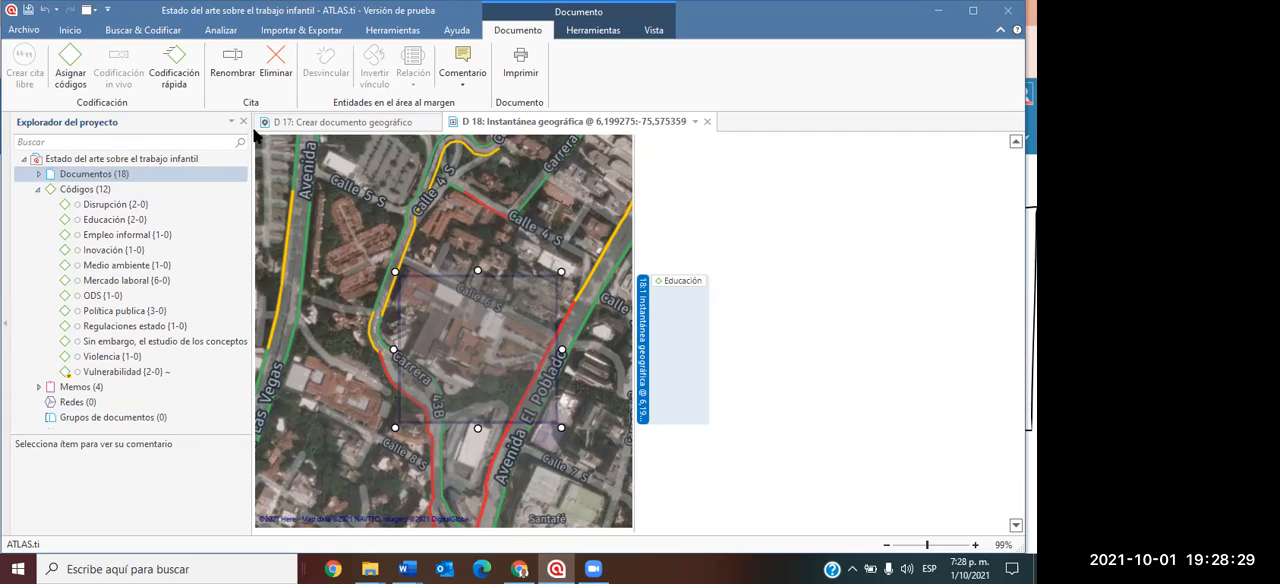
click(434, 122)
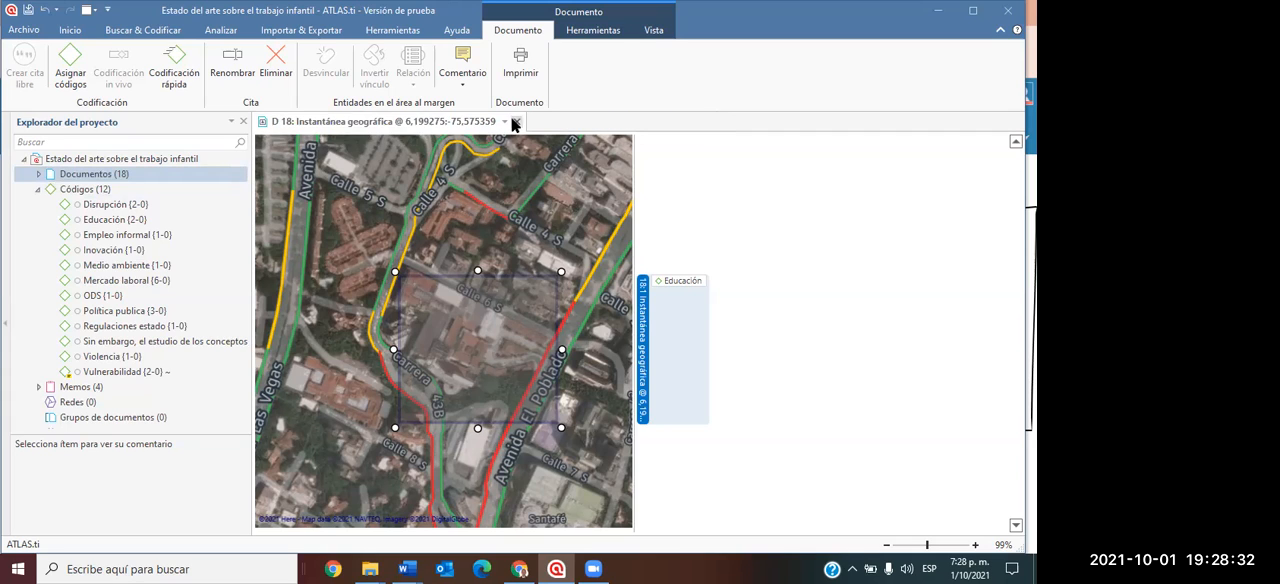
click(516, 121)
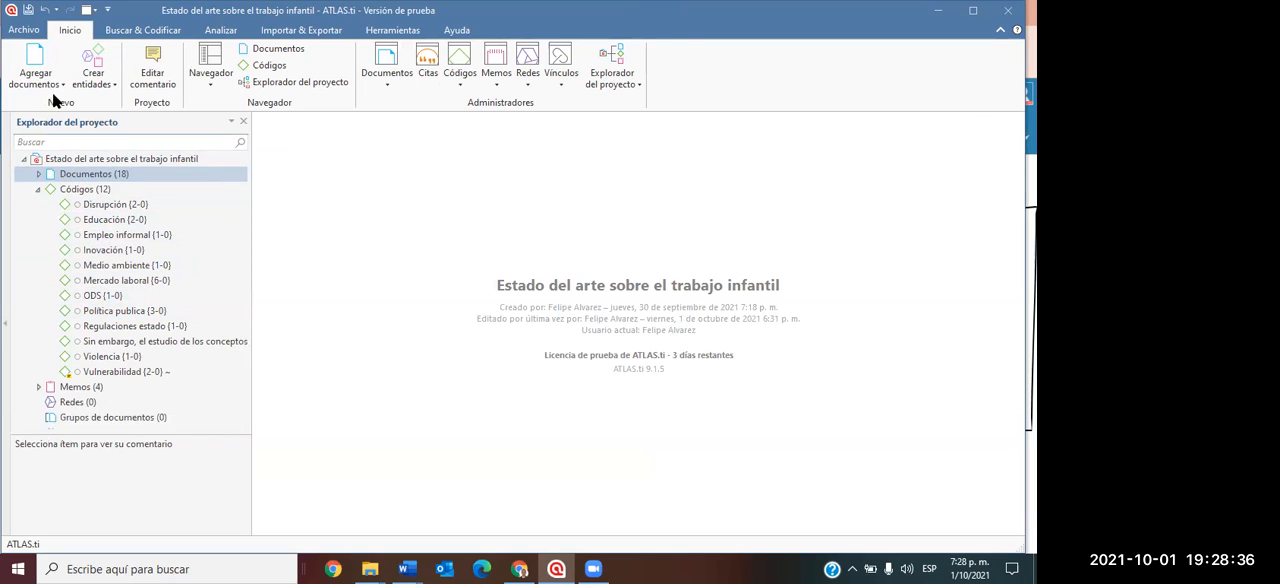
Start creating a new network in the project.
click(113, 85)
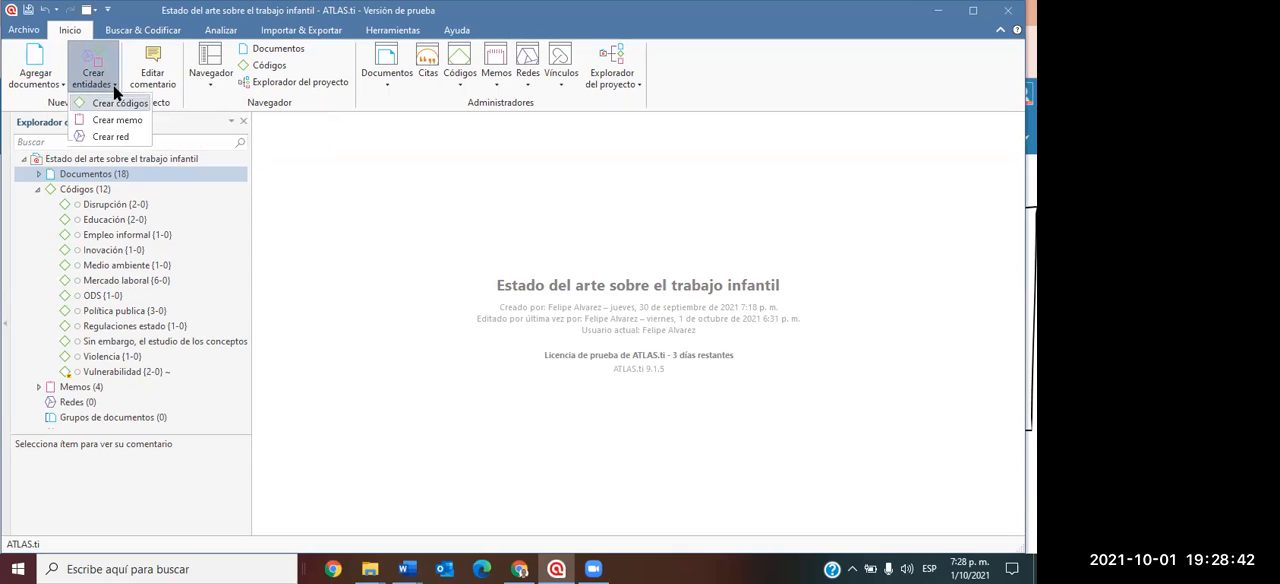
click(98, 135)
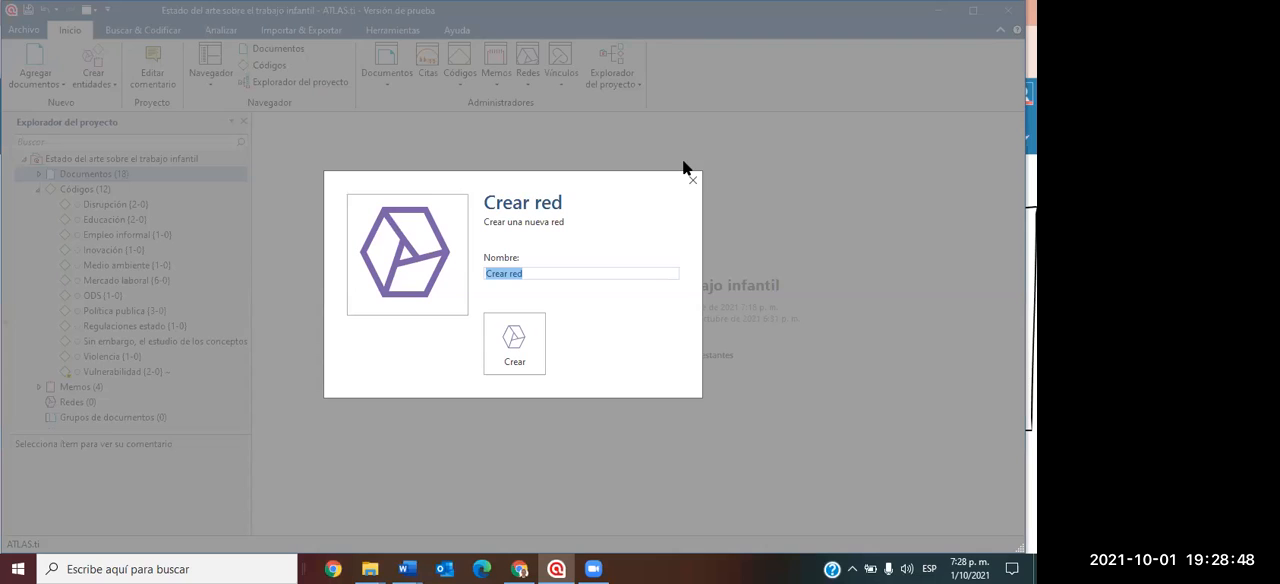
text(Violencia infan)
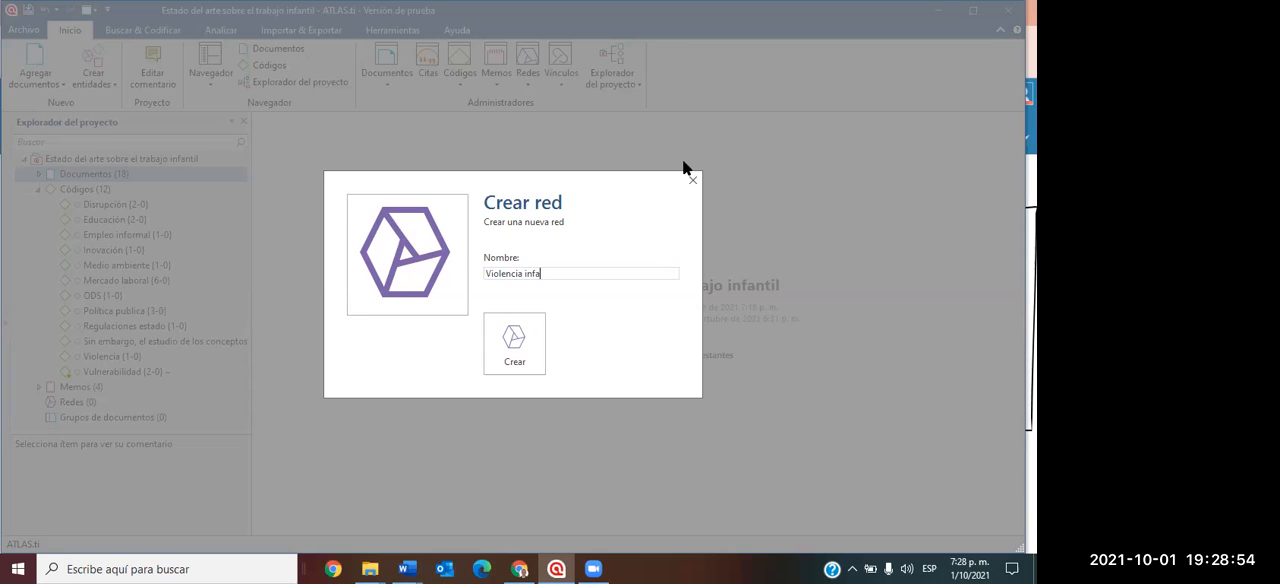
key(BackSpace)
key(BackSpace)
key(BackSpace)
key(BackSpace)
key(BackSpace)
key(BackSpace)
key(BackSpace)
key(BackSpace)
key(BackSpace)
key(BackSpace)
key(BackSpace)
key(BackSpace)
key(BackSpace)
key(BackSpace)
key(BackSpace)
text(Incidencias)
text( de la)
key(BackSpace)
key(BackSpace)
key(BackSpace)
key(BackSpace)
key(BackSpace)
key(BackSpace)
key(BackSpace)
key(BackSpace)
key(BackSpace)
key(BackSpace)
key(BackSpace)
key(BackSpace)
key(BackSpace)
key(BackSpace)
key(BackSpace)
key(BackSpace)
key(BackSpace)
key(BackSpace)
Name the new network "Factores de la violencia infantil" and create it.
text(Factores de la violencia )
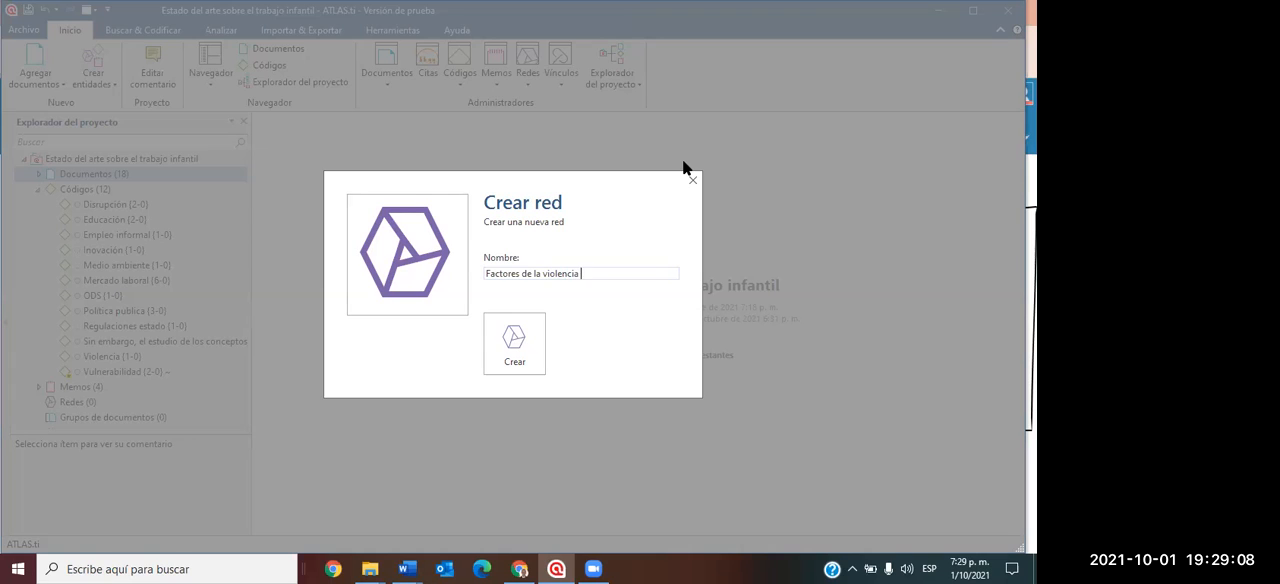
text(infantil)
click(531, 341)
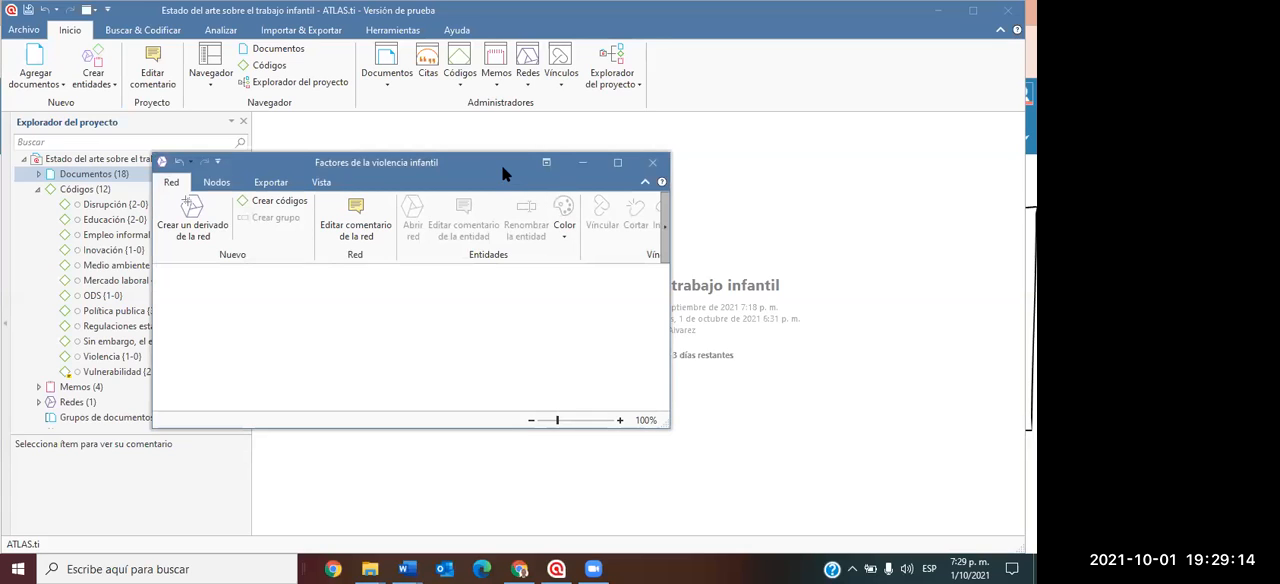
Add all the project's codes from Disrupción to Vulnerabilidad to the empty network and maximize the network window.
drag(551, 157, 719, 104)
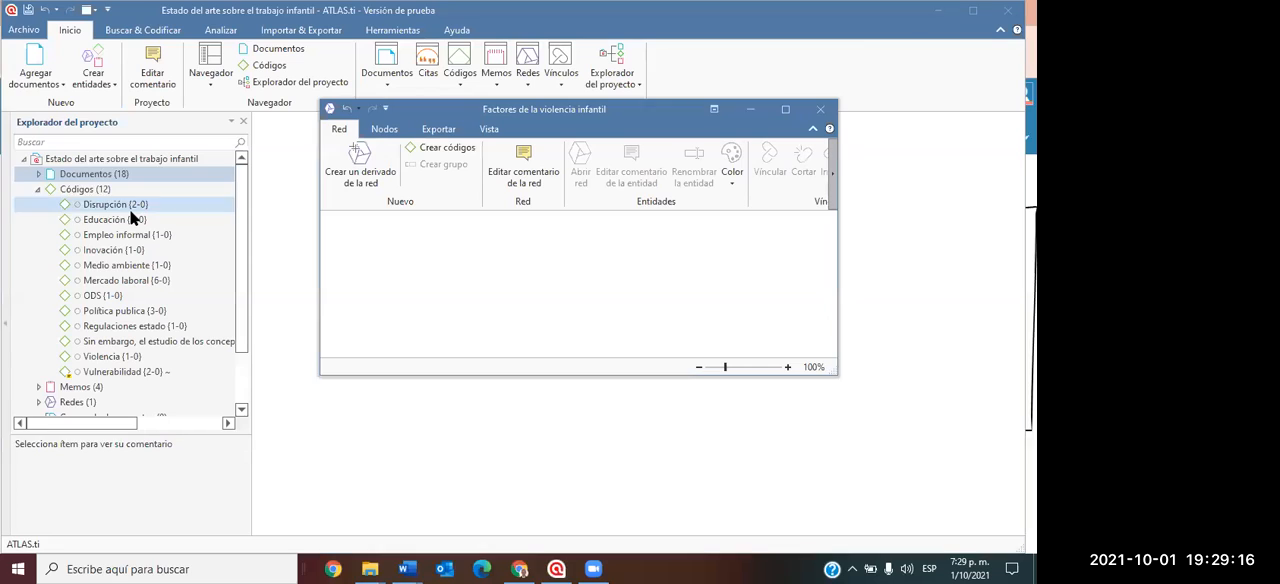
click(130, 206)
key(shift+Down)
key(shift+Down)
key(shift+Down)
key(shift+Down)
key(shift+Down)
key(shift+Down)
key(shift+Down)
key(shift+Down)
key(shift+Down)
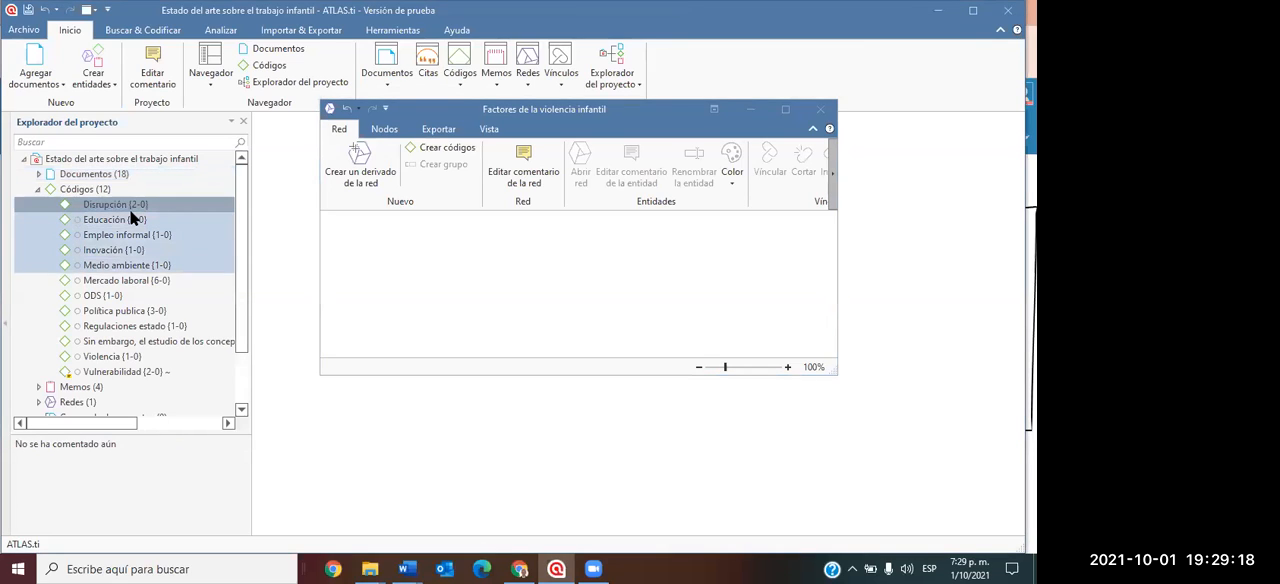
key(shift+Down)
key(shift+Down)
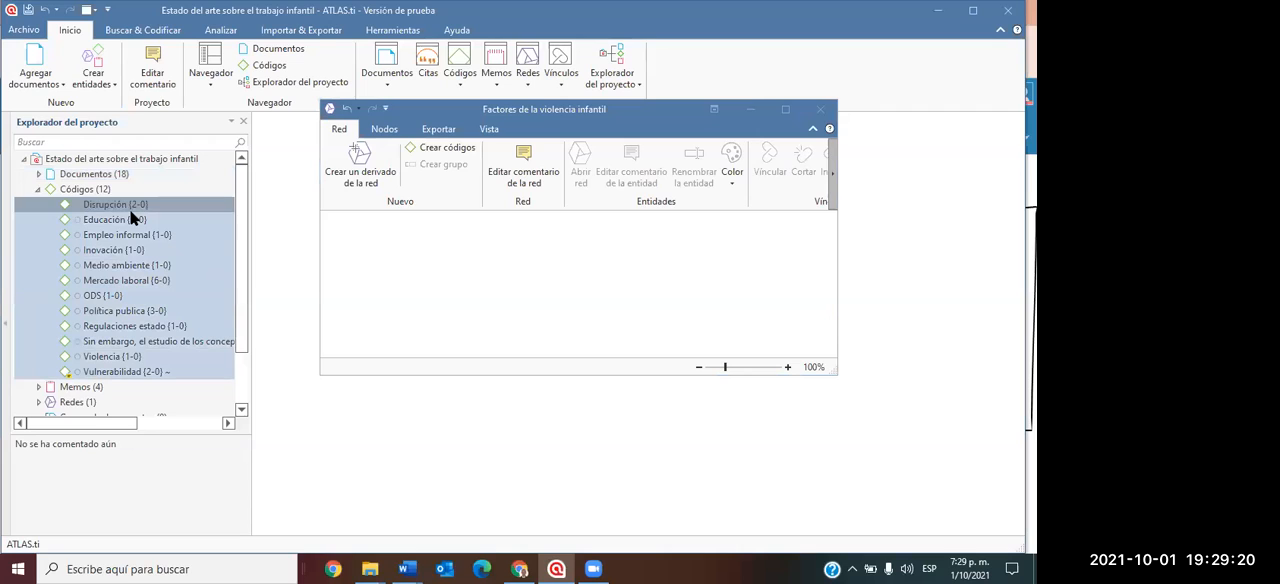
drag(107, 255, 546, 266)
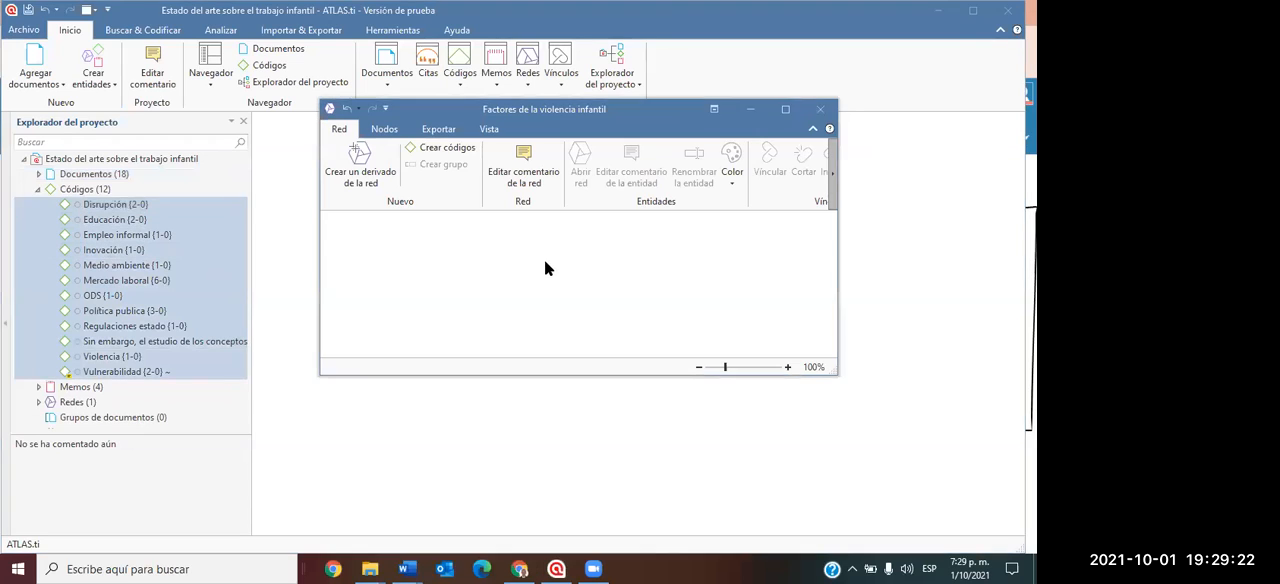
click(786, 109)
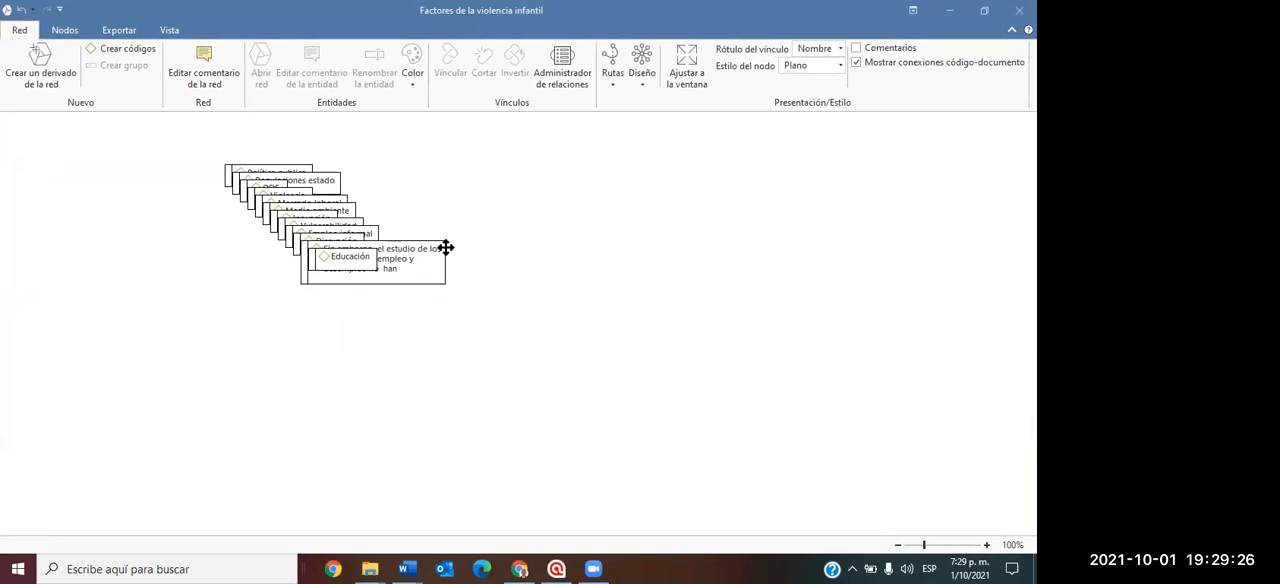
Spread the stacked code nodes across the network canvas so that none of them overlap.
drag(345, 267, 651, 250)
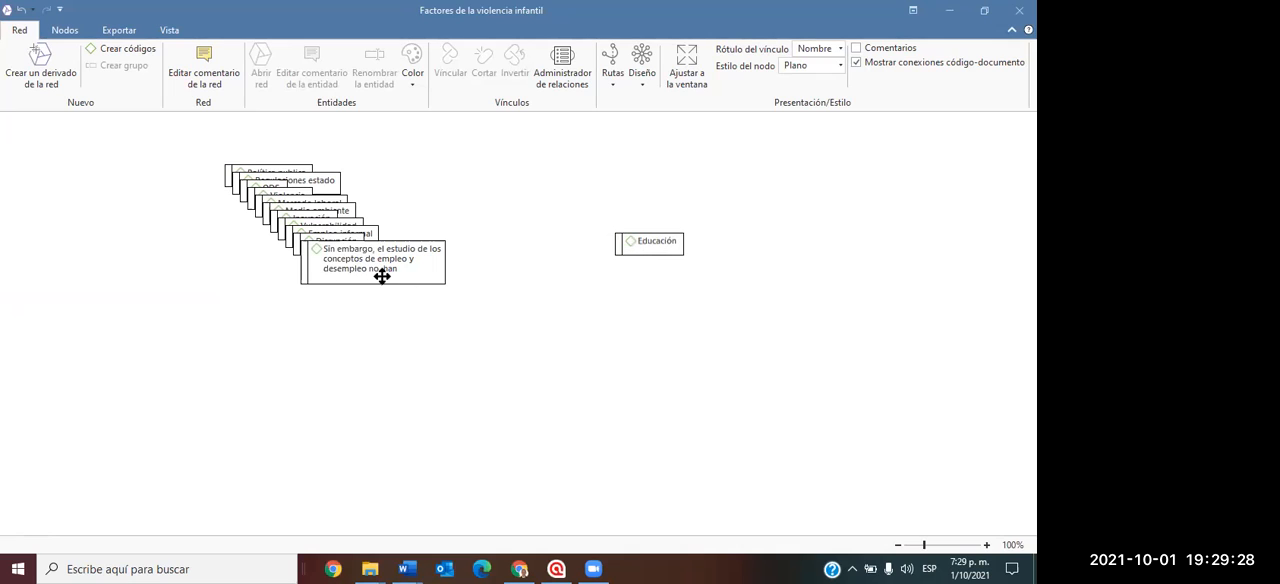
drag(380, 274, 626, 340)
drag(310, 248, 129, 334)
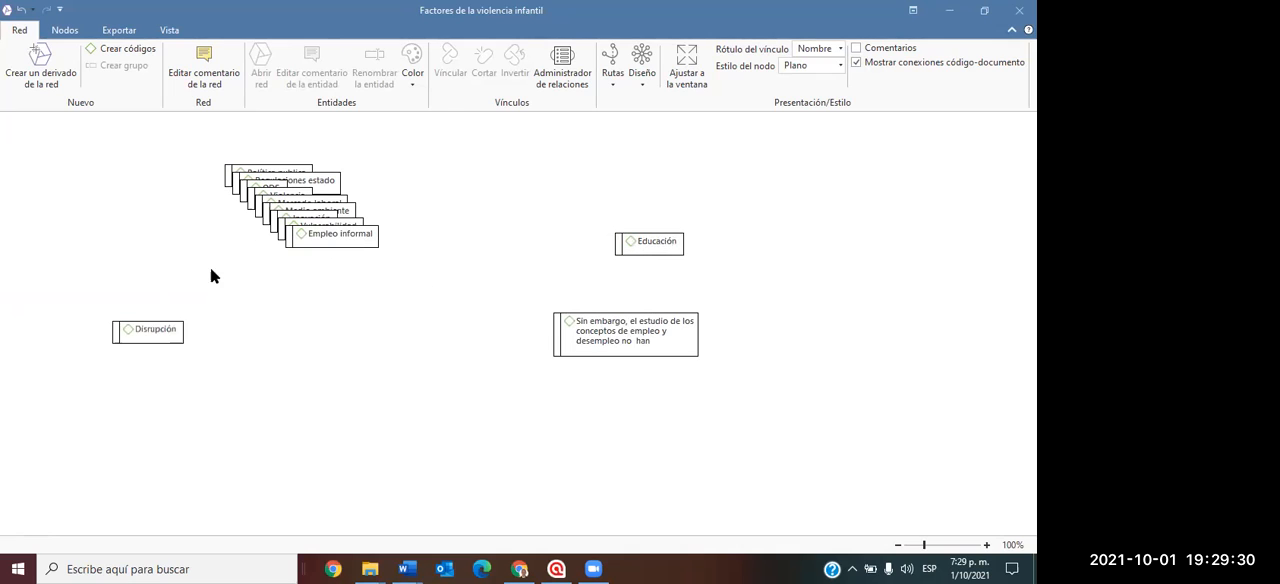
drag(340, 203, 497, 298)
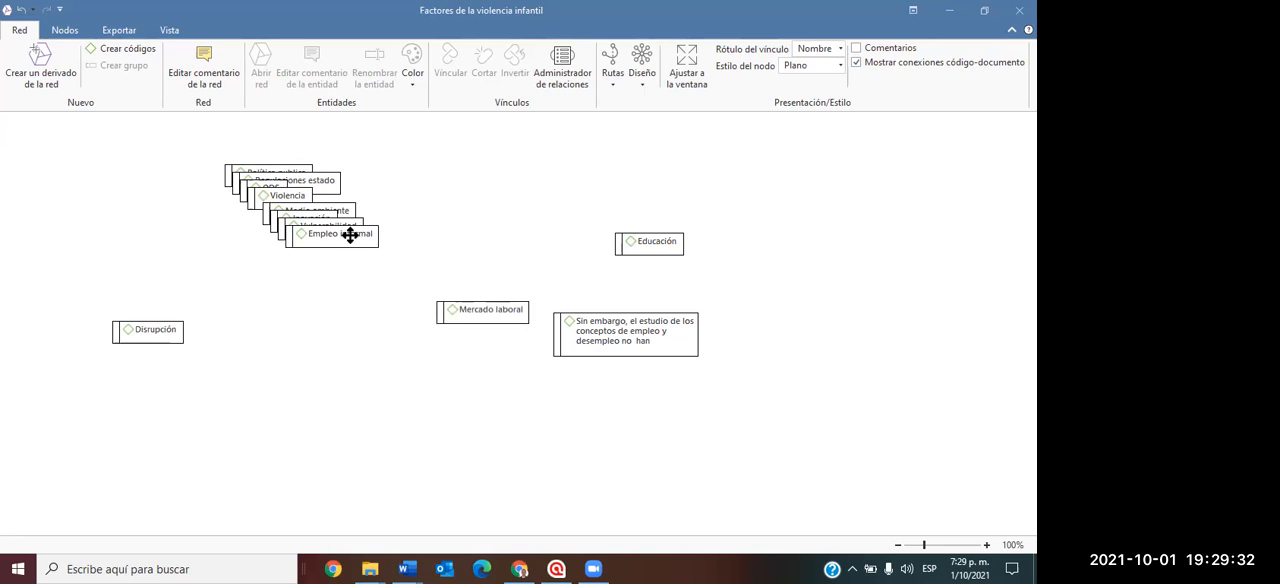
drag(351, 232, 319, 340)
drag(313, 232, 145, 258)
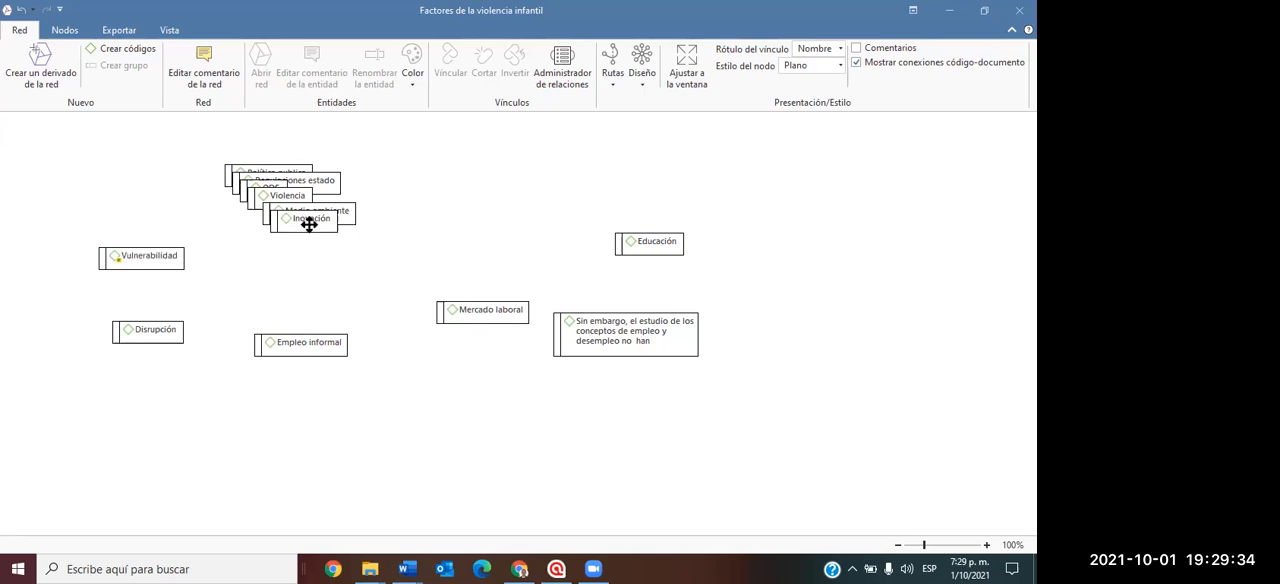
drag(309, 220, 420, 390)
drag(320, 219, 580, 171)
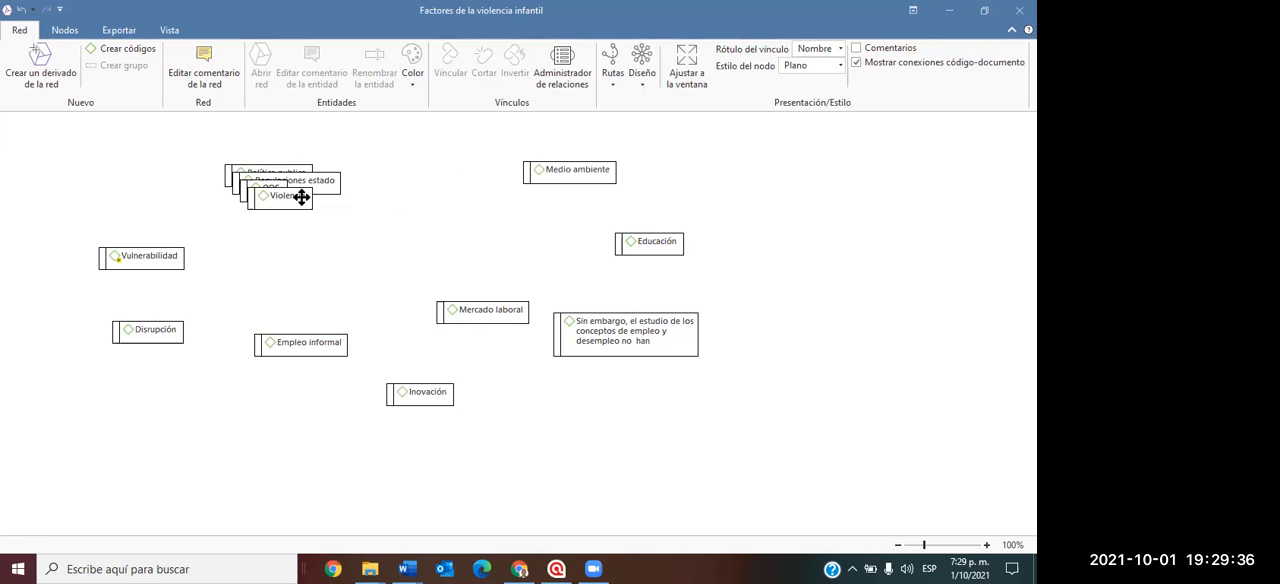
drag(300, 195, 254, 287)
drag(273, 203, 126, 204)
drag(251, 180, 426, 218)
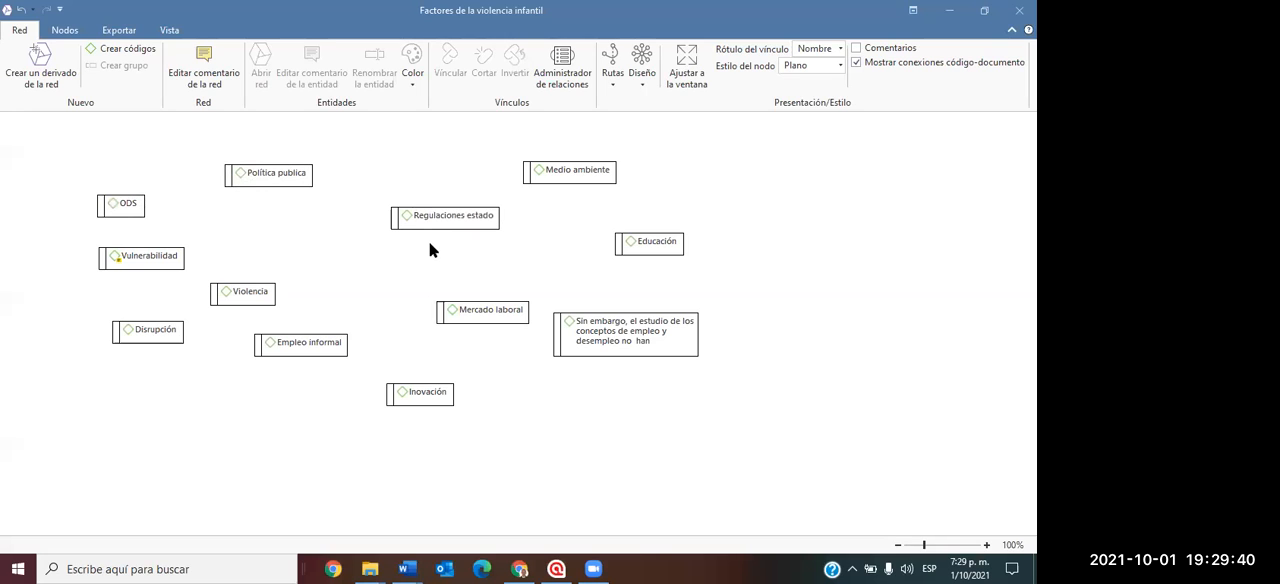
Create a new code "Factores de Violencia I" in the network, place its node between Regulaciones estado and Mercado laboral, and dismiss the licence notice.
click(131, 50)
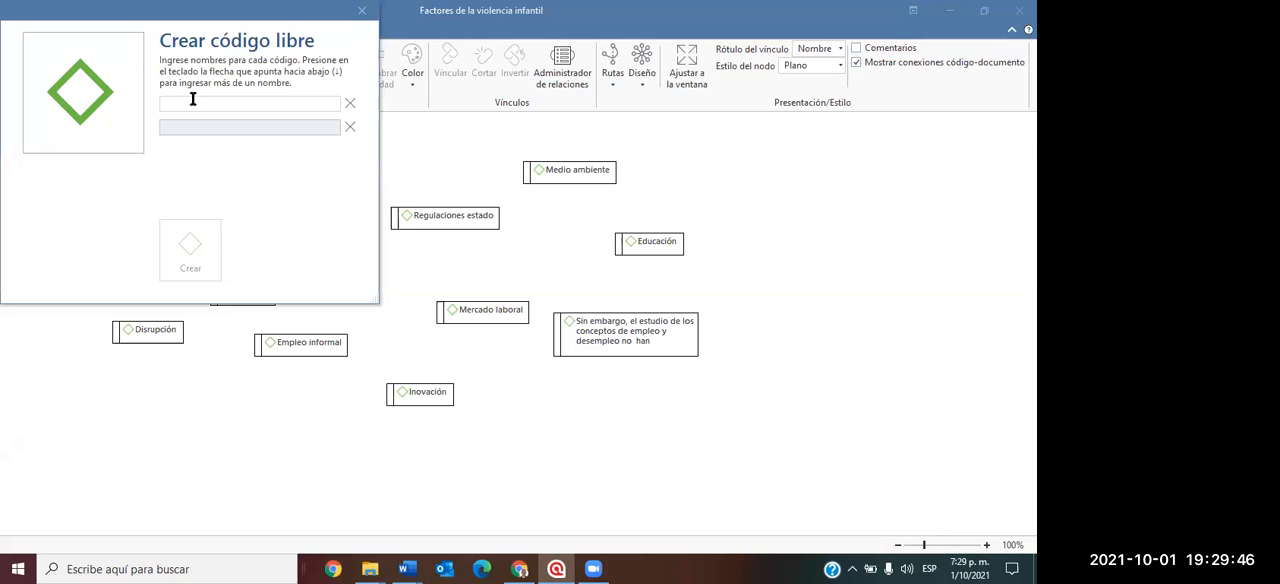
text(Factores de Viol)
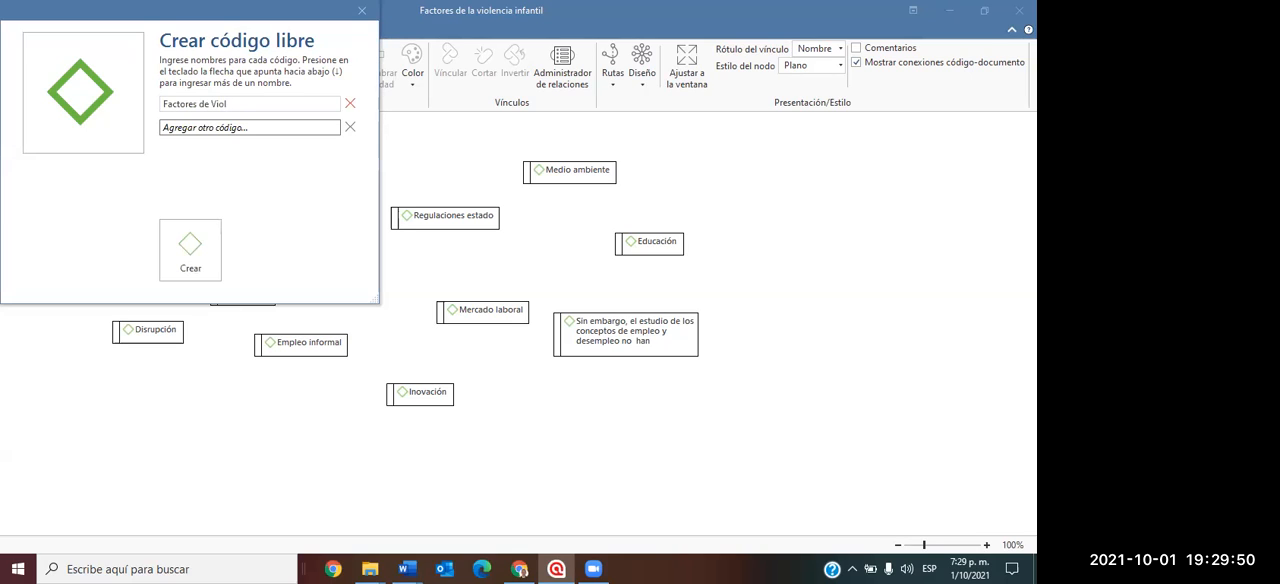
text(encia I)
click(178, 246)
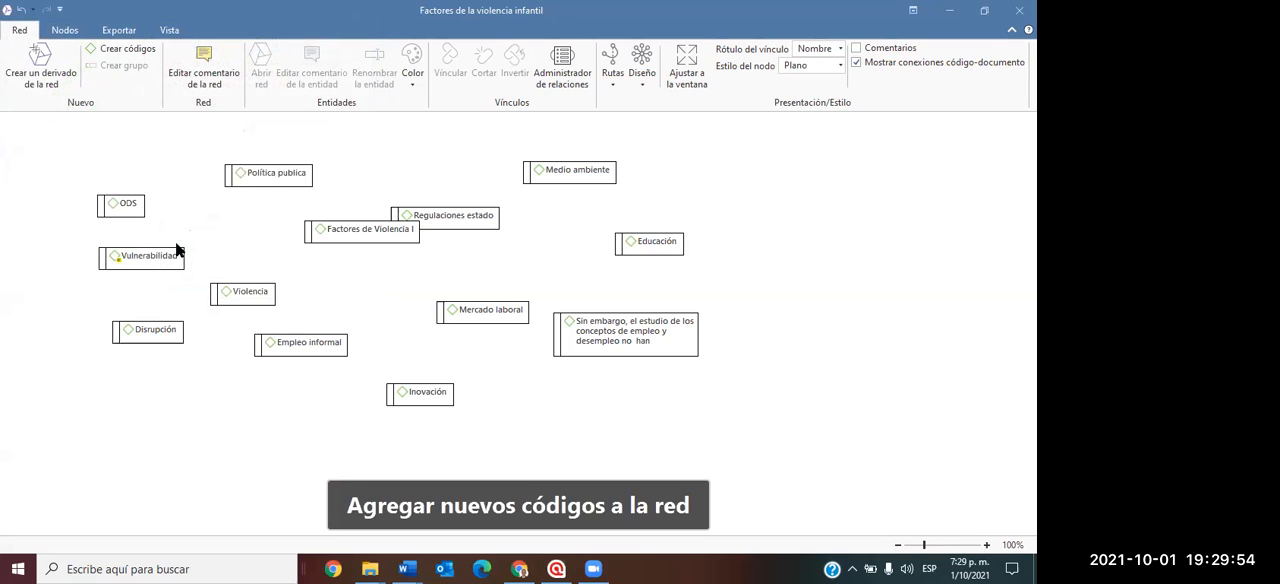
drag(353, 229, 462, 257)
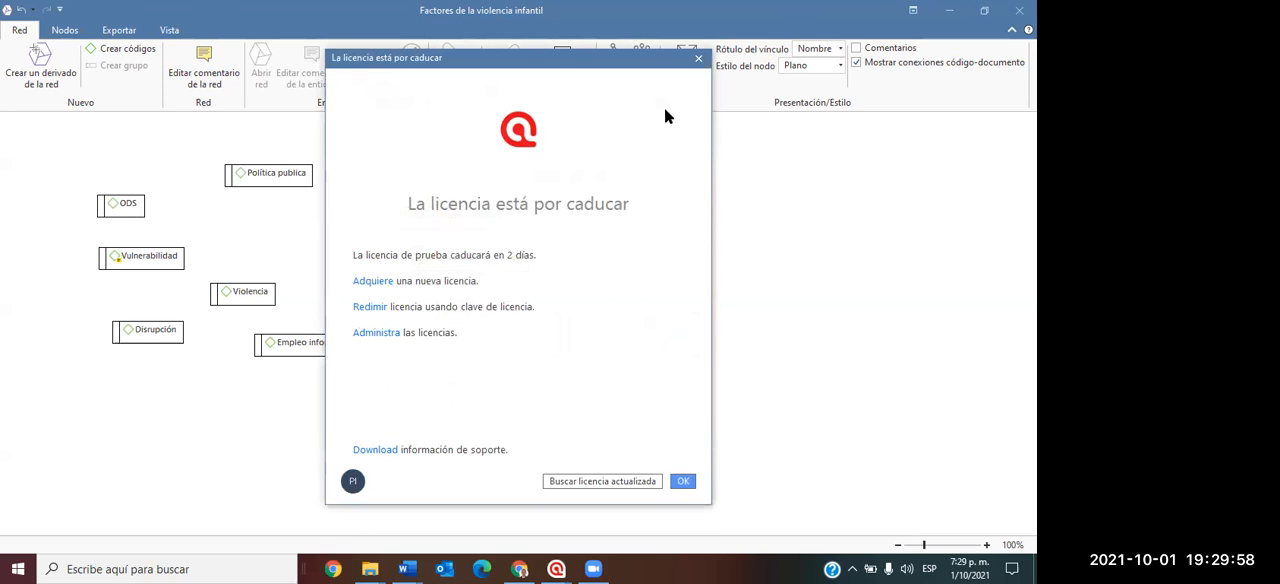
click(686, 480)
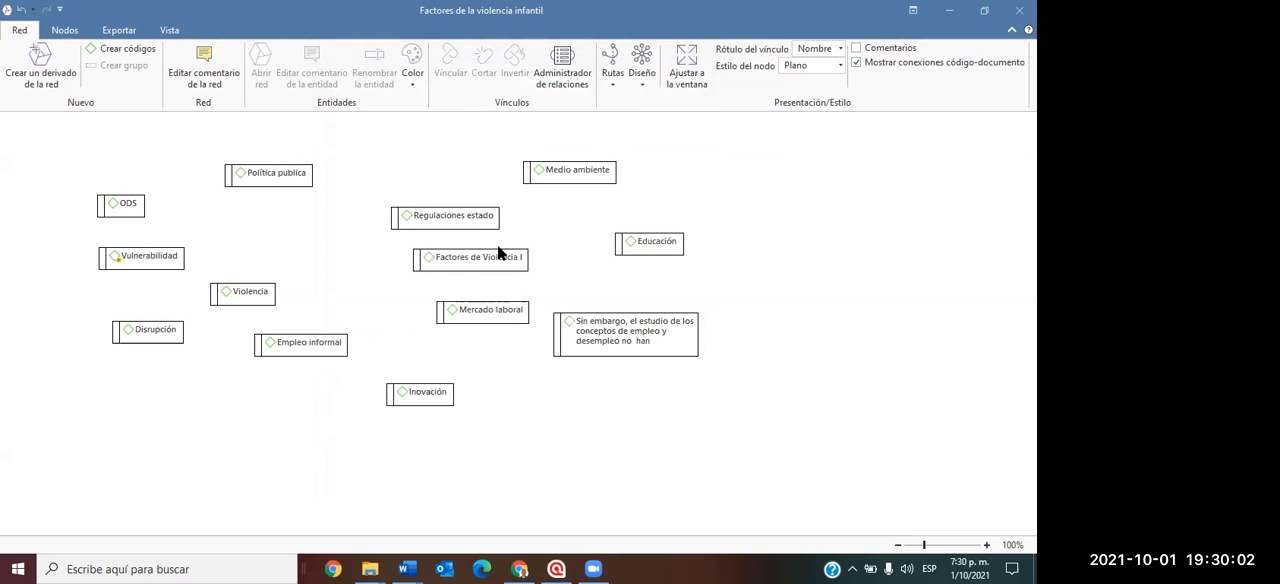
Color the "Factores de Violencia I" node orange and clear space around it by moving Regulaciones estado, "Sin embargo..." and Mercado laboral outward.
click(484, 257)
drag(456, 222, 438, 170)
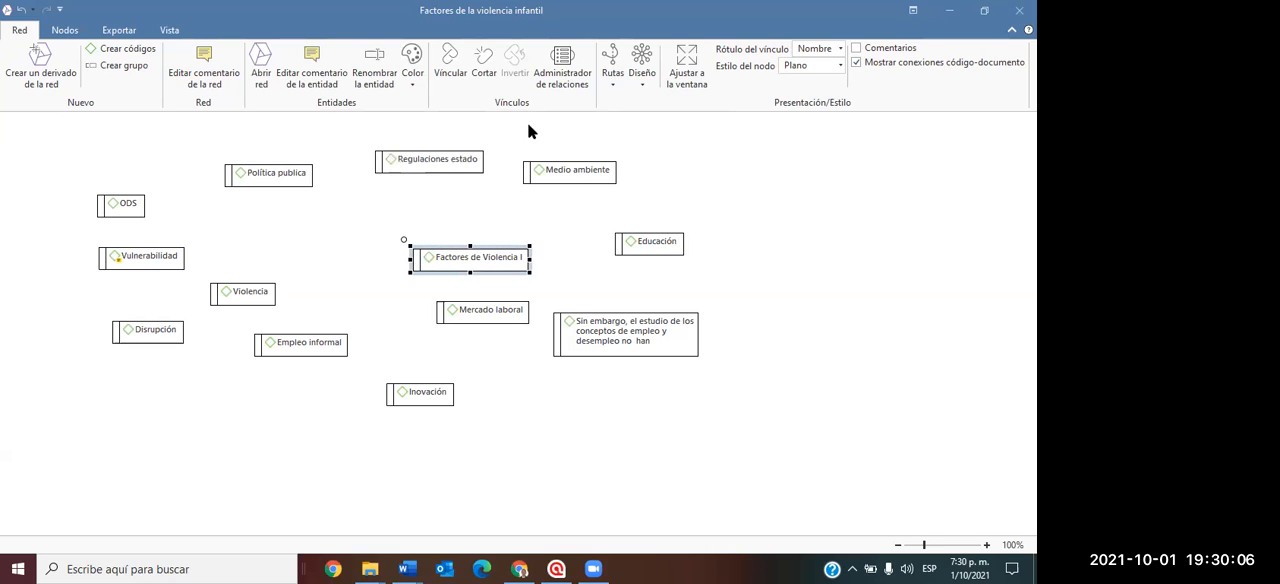
click(412, 68)
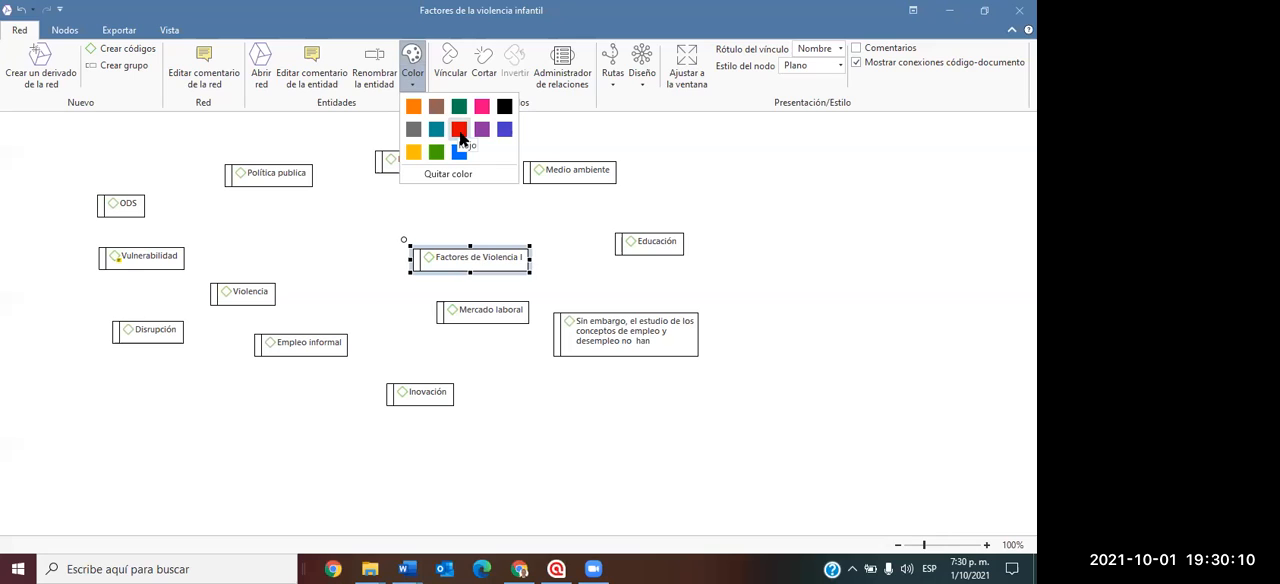
click(413, 106)
drag(485, 259, 520, 245)
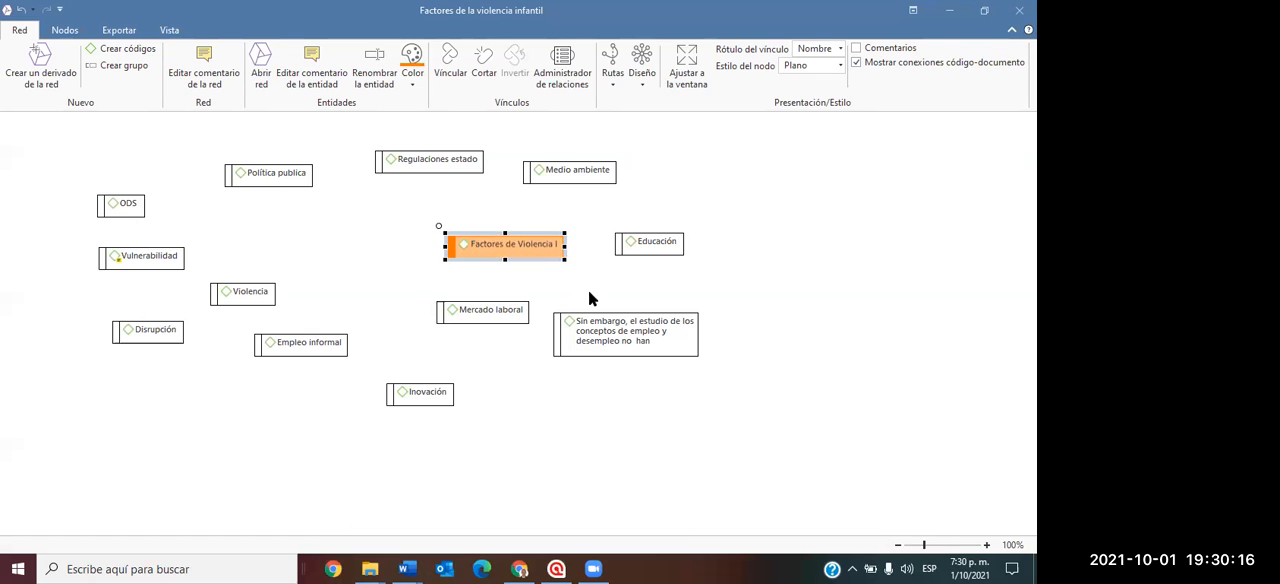
drag(600, 325, 758, 305)
drag(514, 320, 662, 385)
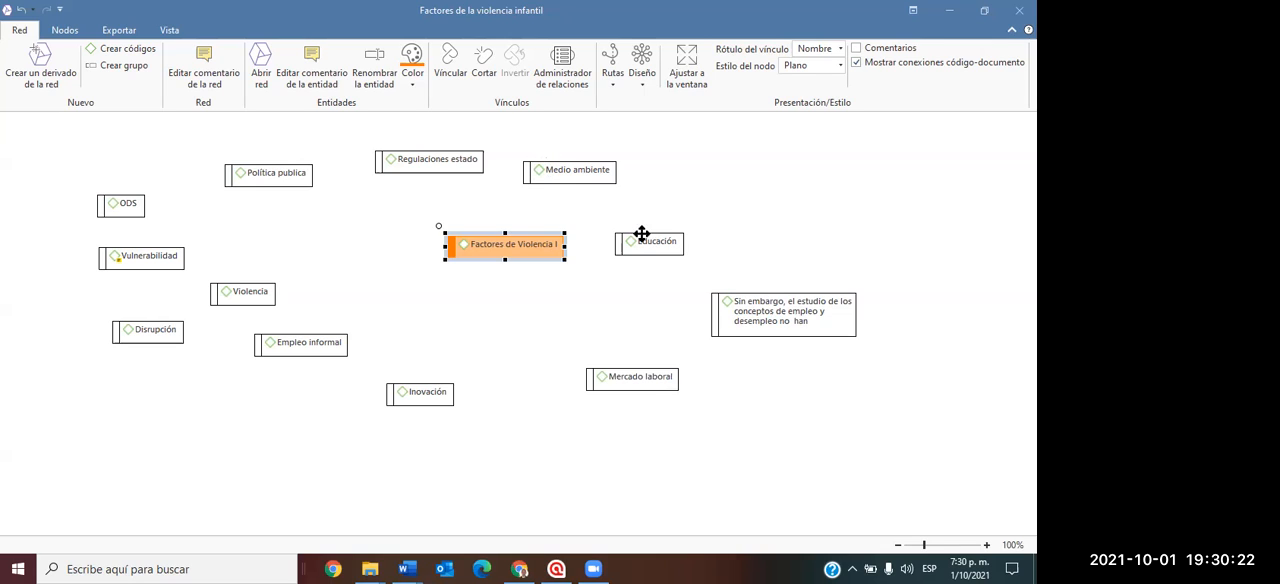
Link Medio ambiente to "Factores de Violencia I" with the relation "es causa de" and move Medio ambiente farther from it.
click(556, 167)
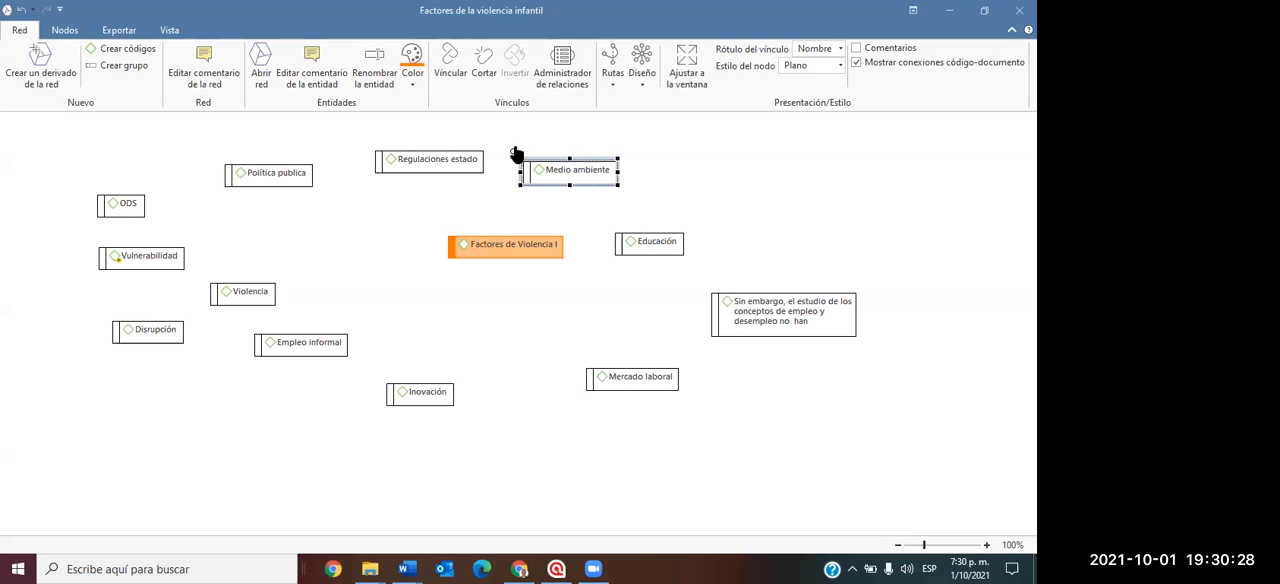
drag(512, 154, 503, 233)
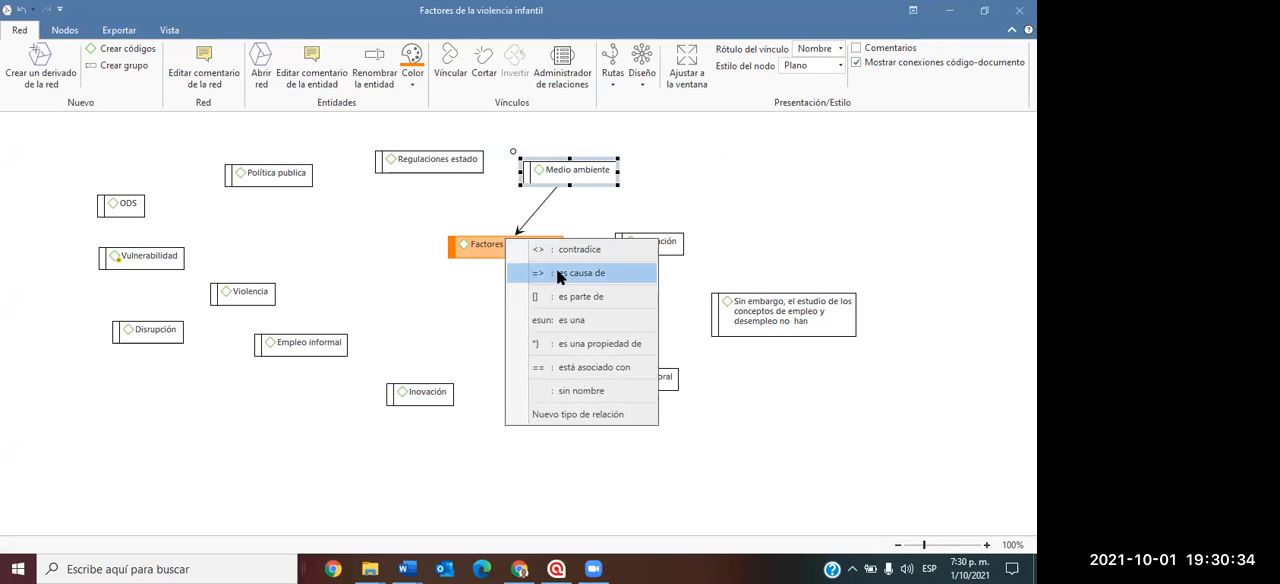
click(559, 274)
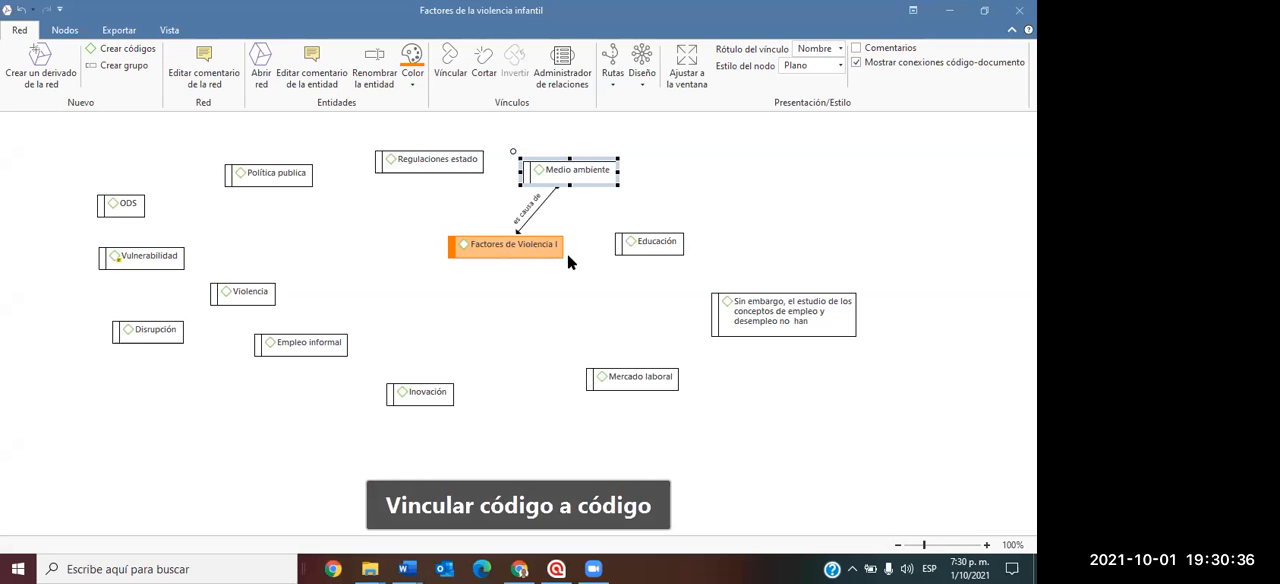
drag(581, 169, 641, 156)
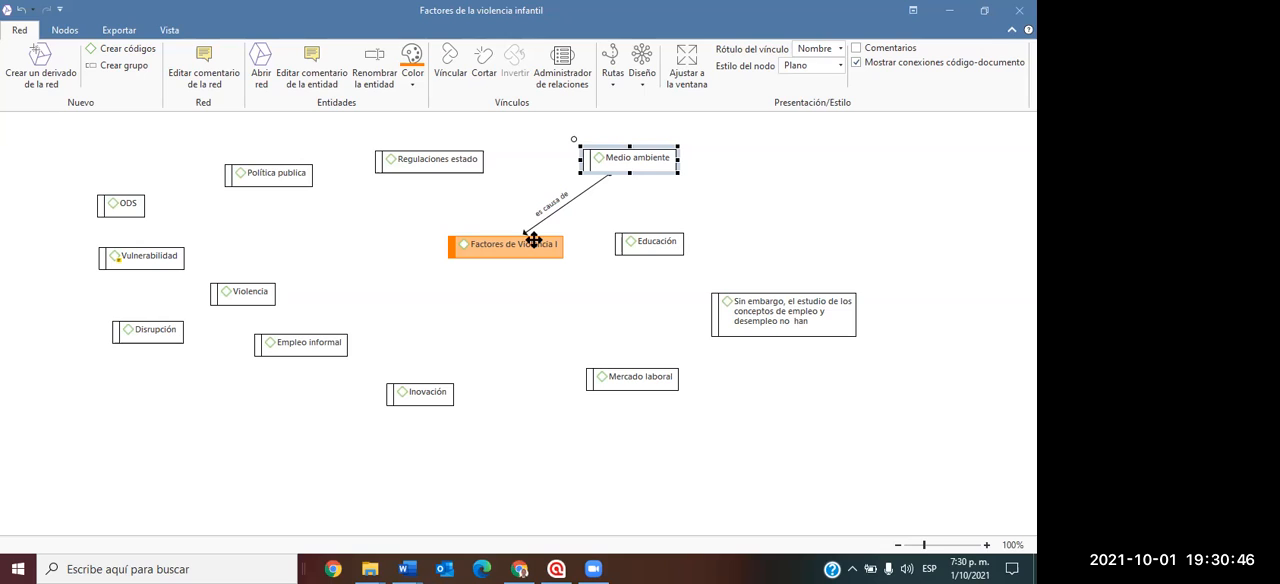
Link Regulaciones estado to "Factores de Violencia I" as "está asociado con" and Política publica to it as "es causa de".
click(410, 162)
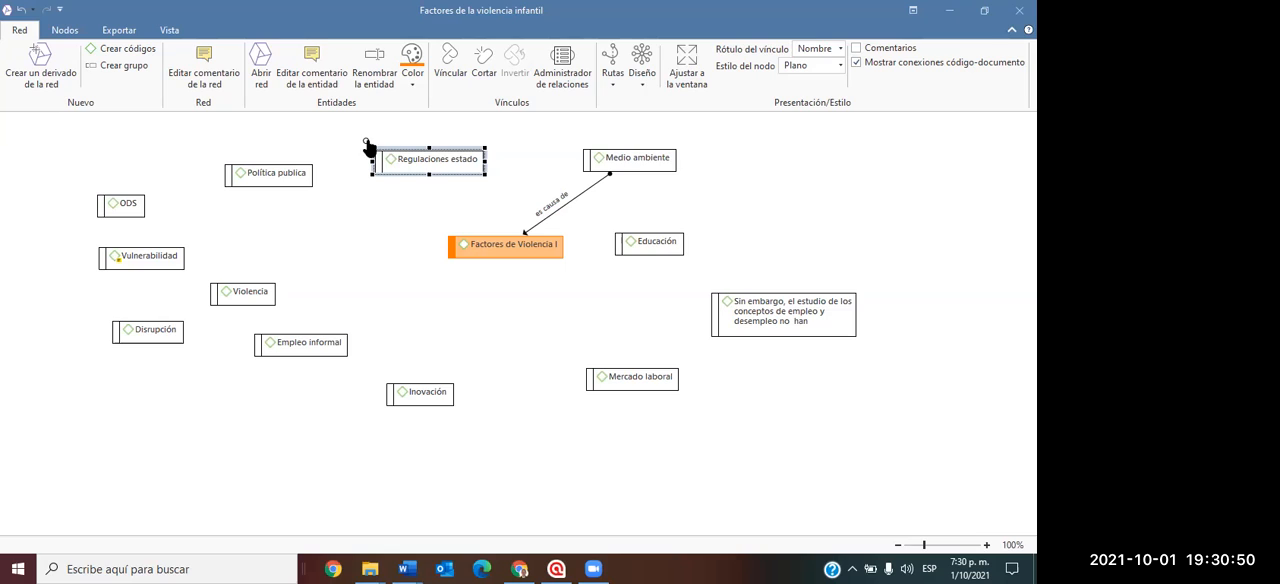
drag(366, 141, 497, 240)
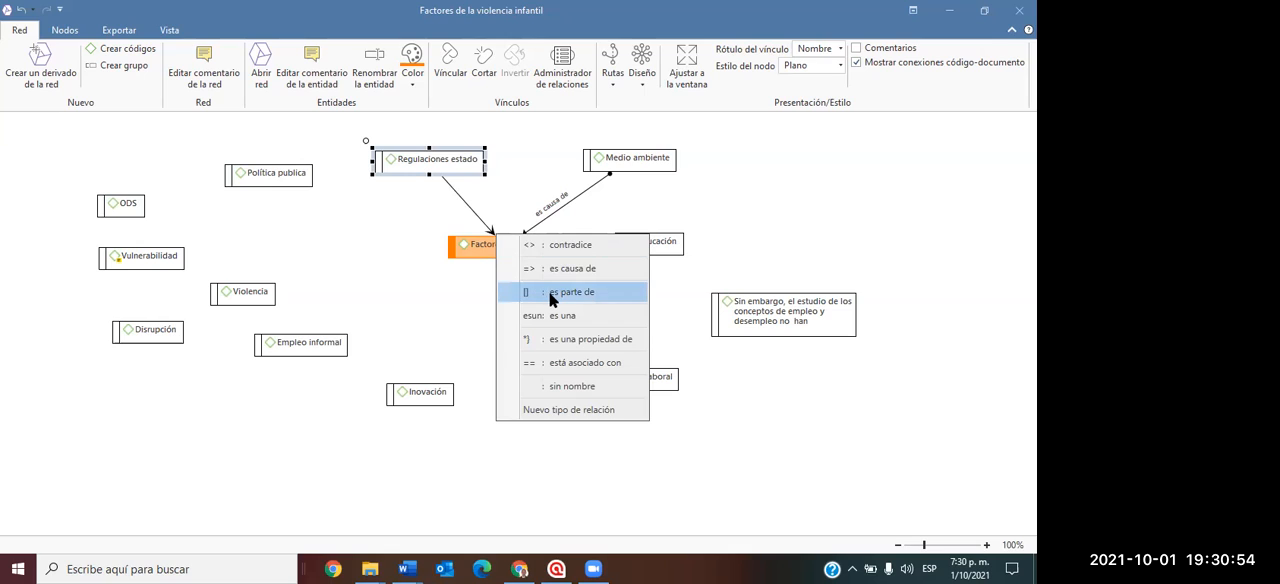
click(573, 363)
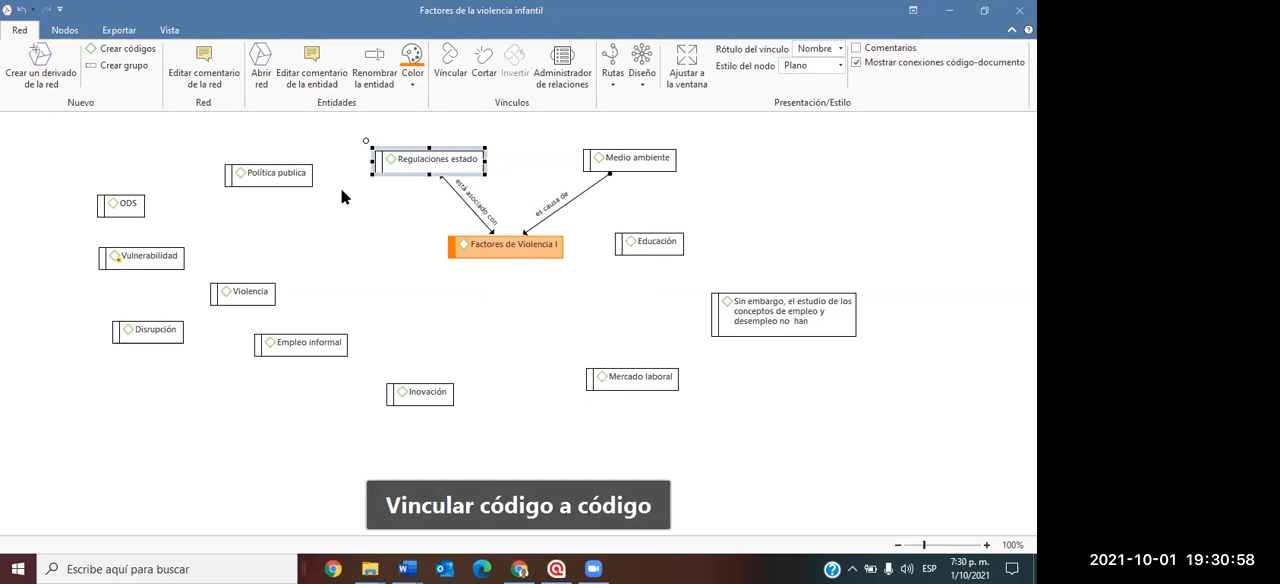
click(257, 172)
drag(215, 157, 452, 247)
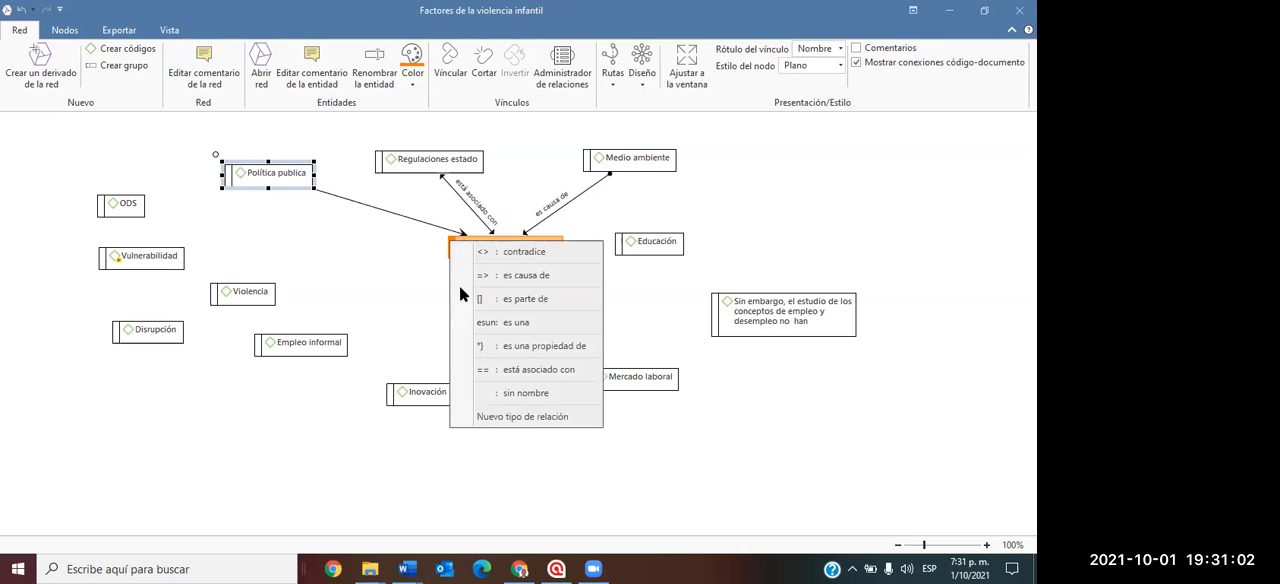
click(491, 280)
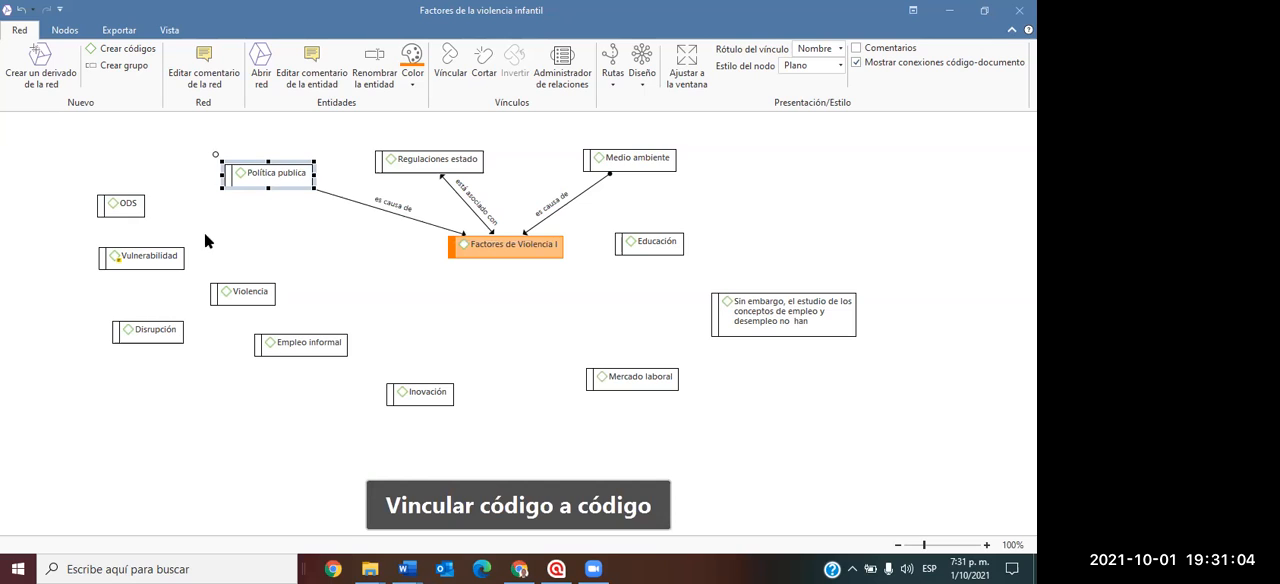
Link ODS to "Factores de Violencia I" as "contradice" and Vulnerabilidad to it as "es una propiedad de".
click(131, 207)
drag(88, 187, 459, 249)
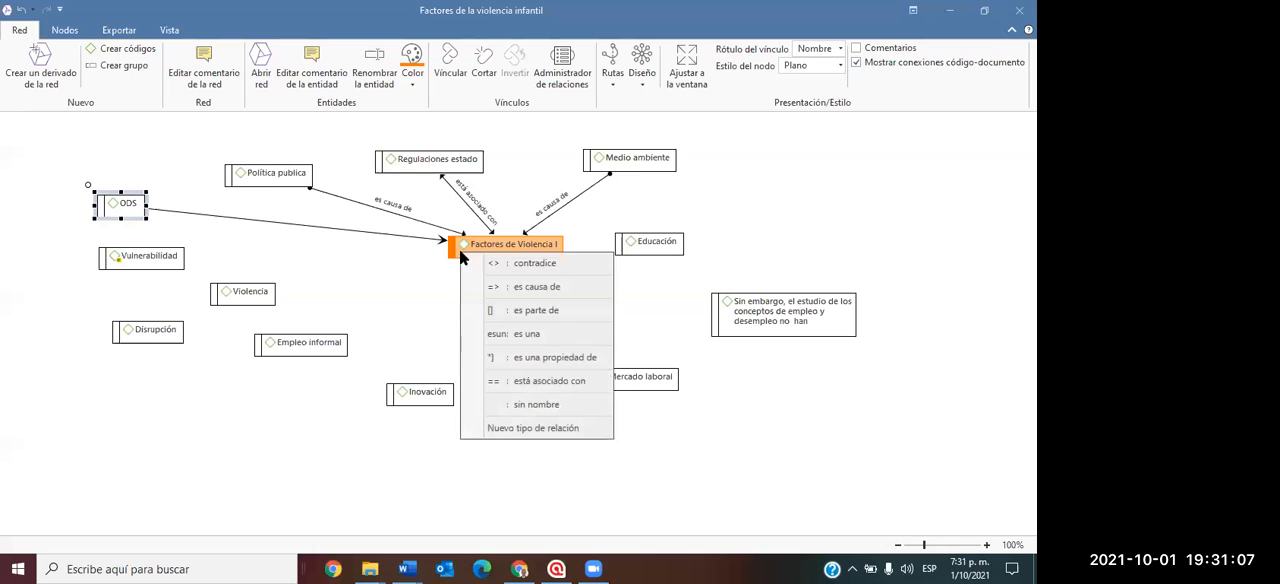
click(526, 263)
click(110, 258)
drag(91, 242, 471, 257)
click(530, 359)
Link Violencia to "Factores de Violencia I" as "es parte de" and try to link Disrupción to the same code.
click(223, 292)
drag(200, 278, 466, 262)
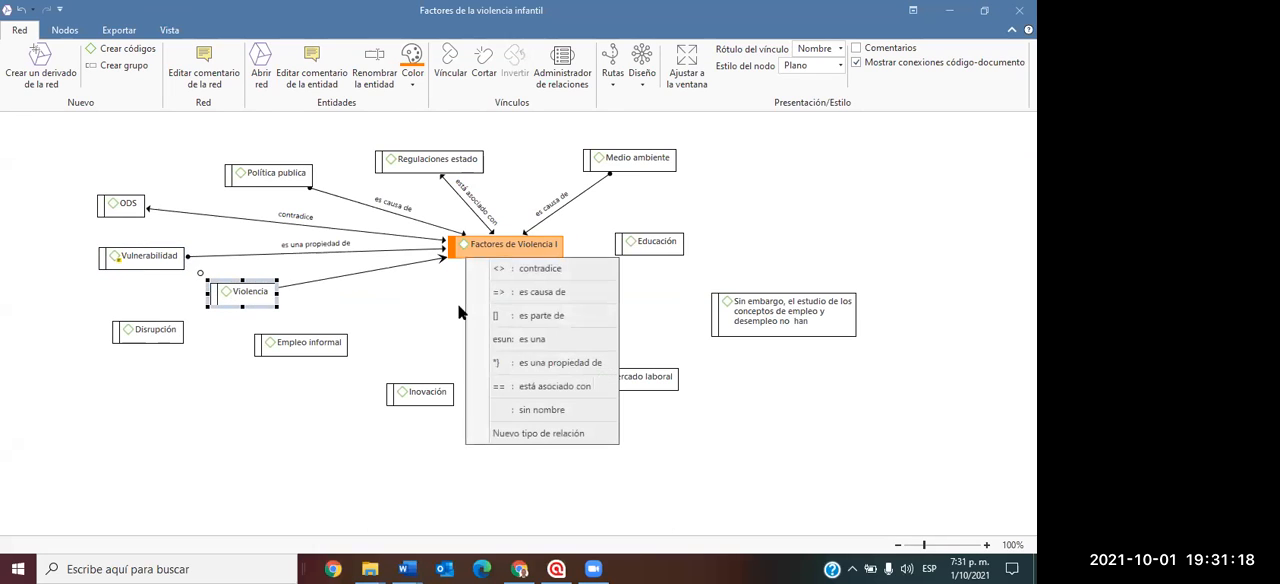
click(505, 316)
click(139, 336)
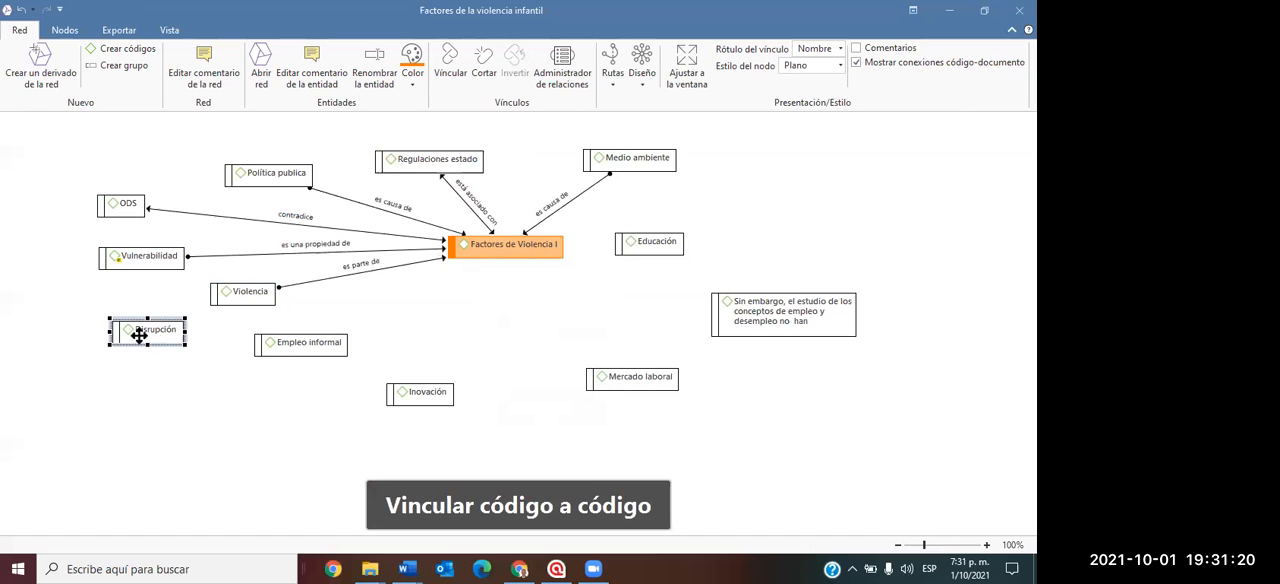
drag(103, 312, 487, 265)
Link Empleo informal to "Factores de Violencia I" with the relation "está asociado con".
click(288, 342)
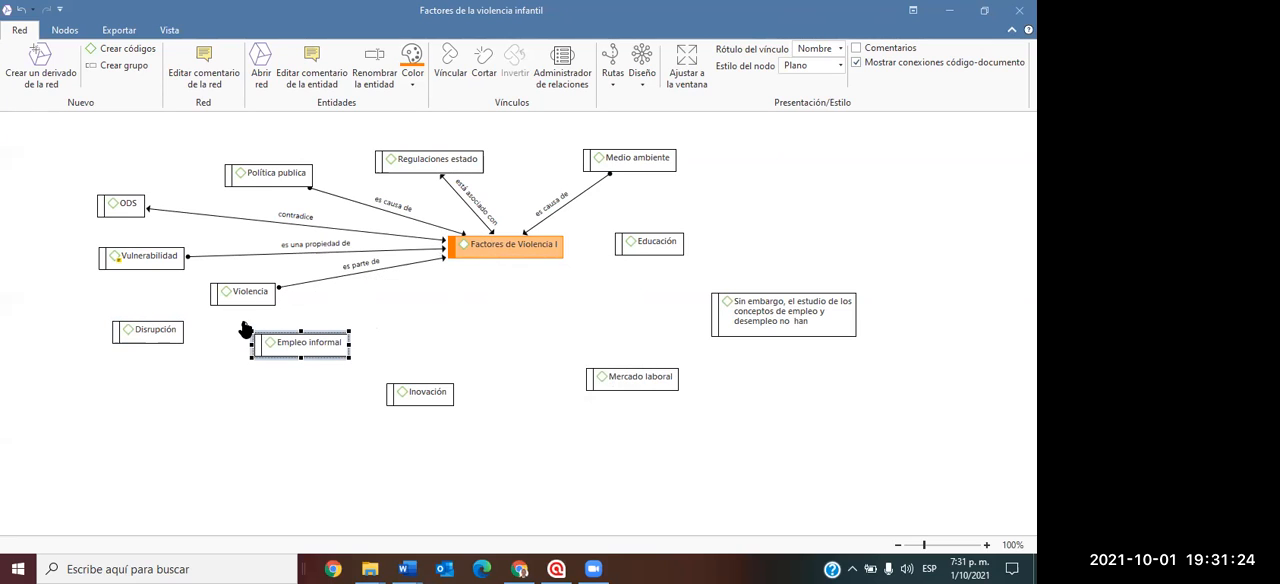
drag(245, 330, 480, 262)
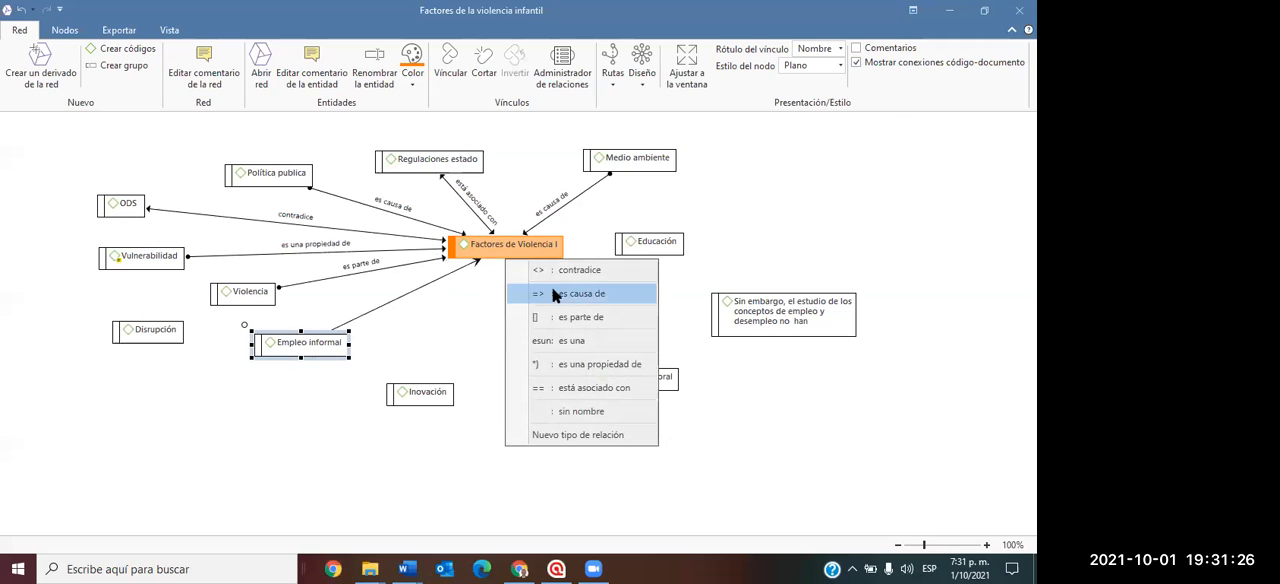
click(578, 387)
Link Inovación and Mercado laboral to "Factores de Violencia I", both with the relation "es causa de".
click(428, 390)
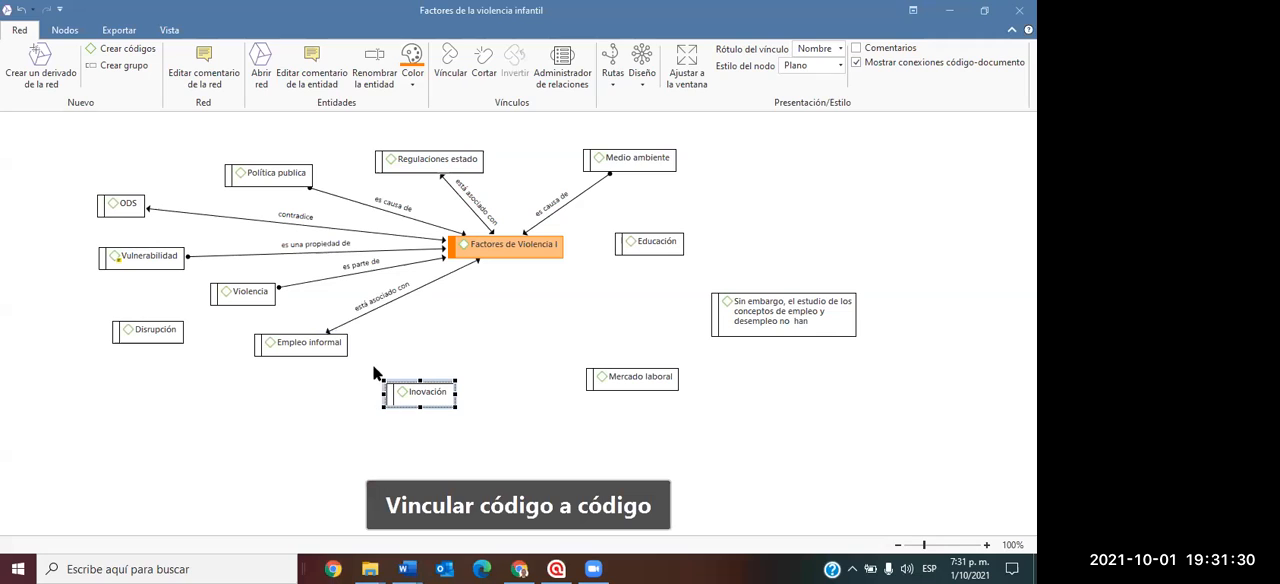
drag(376, 378, 497, 260)
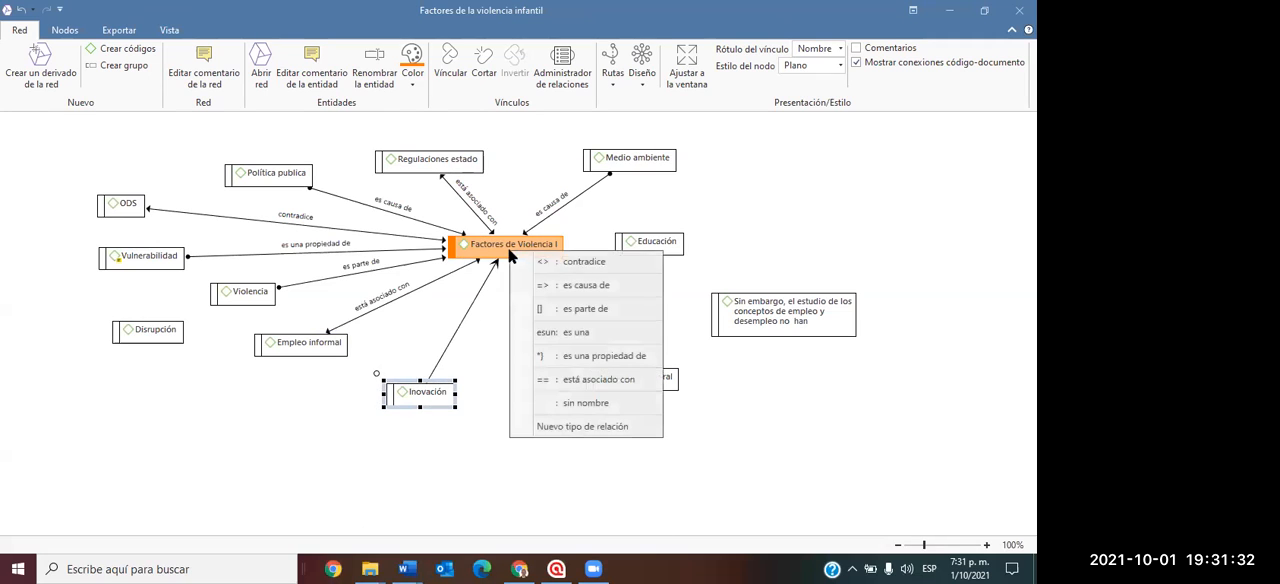
click(565, 286)
click(605, 377)
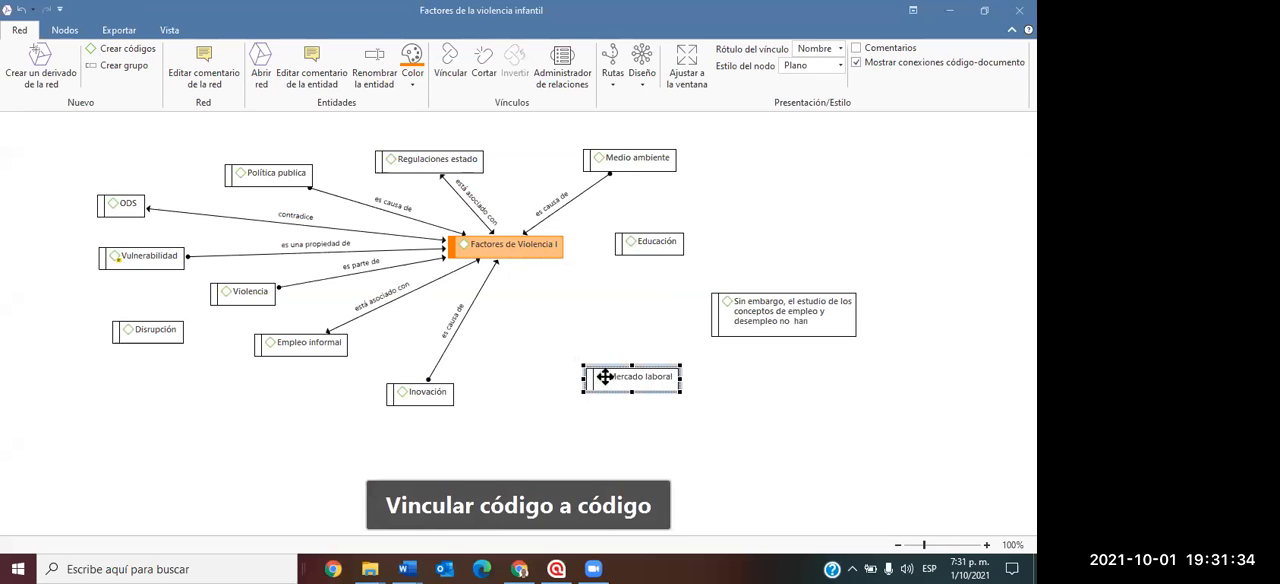
drag(578, 361, 505, 258)
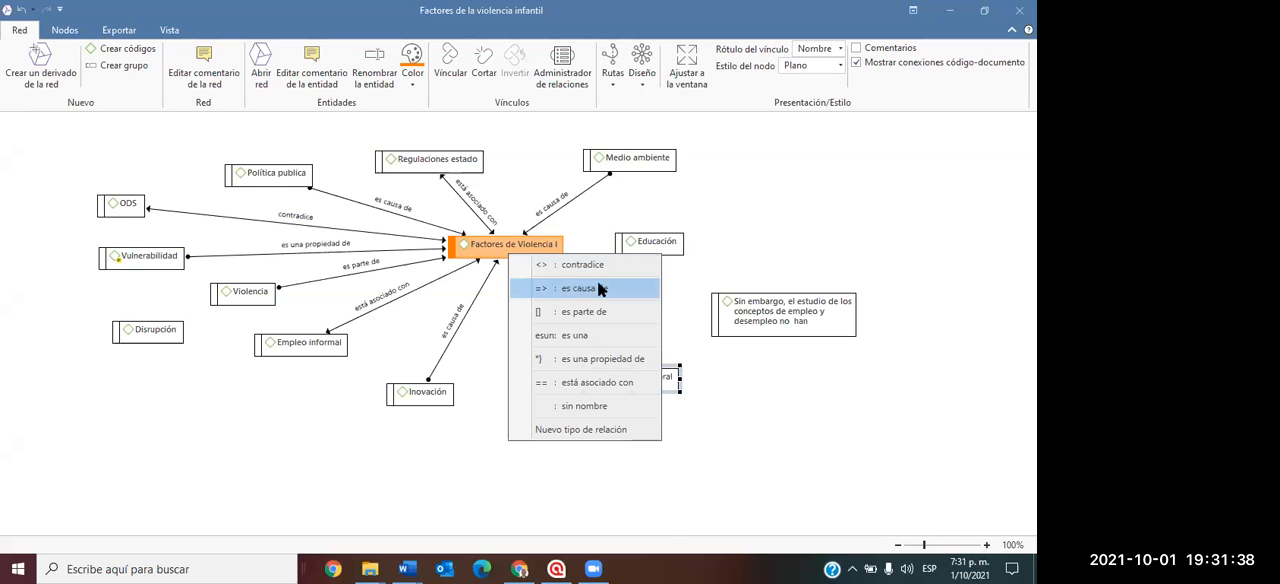
click(598, 289)
Link the code "Sin embargo, el estudio de los conceptos..." to "Factores de Violencia I" as "es parte de" and Educación to it as "es causa de".
click(730, 308)
drag(702, 285, 513, 262)
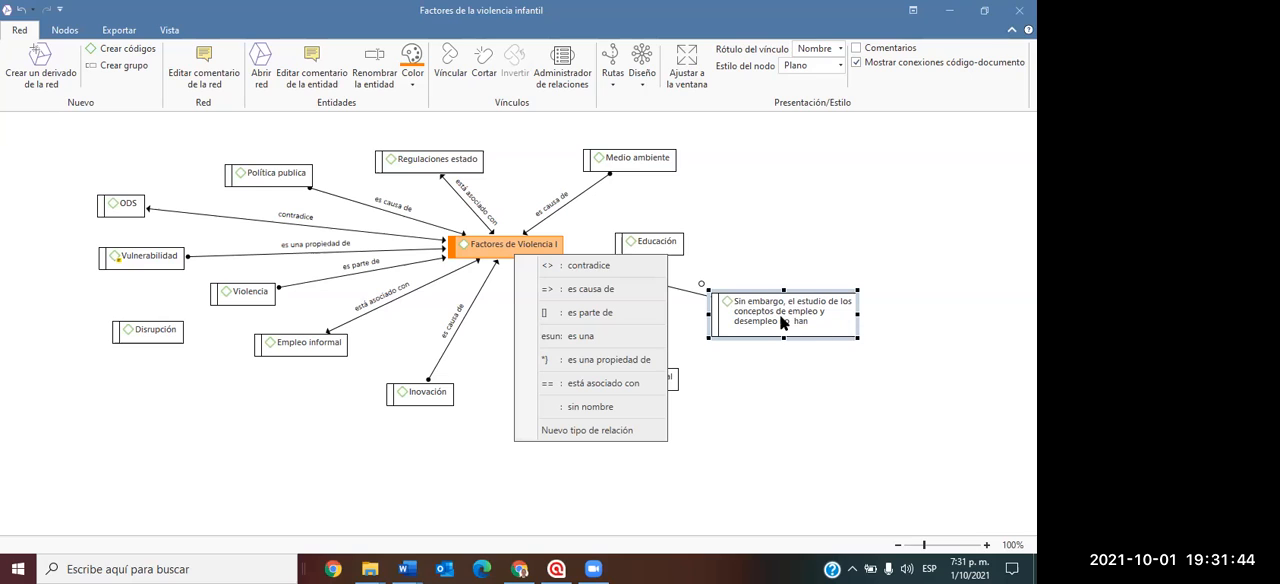
click(636, 314)
click(620, 241)
drag(605, 224, 527, 246)
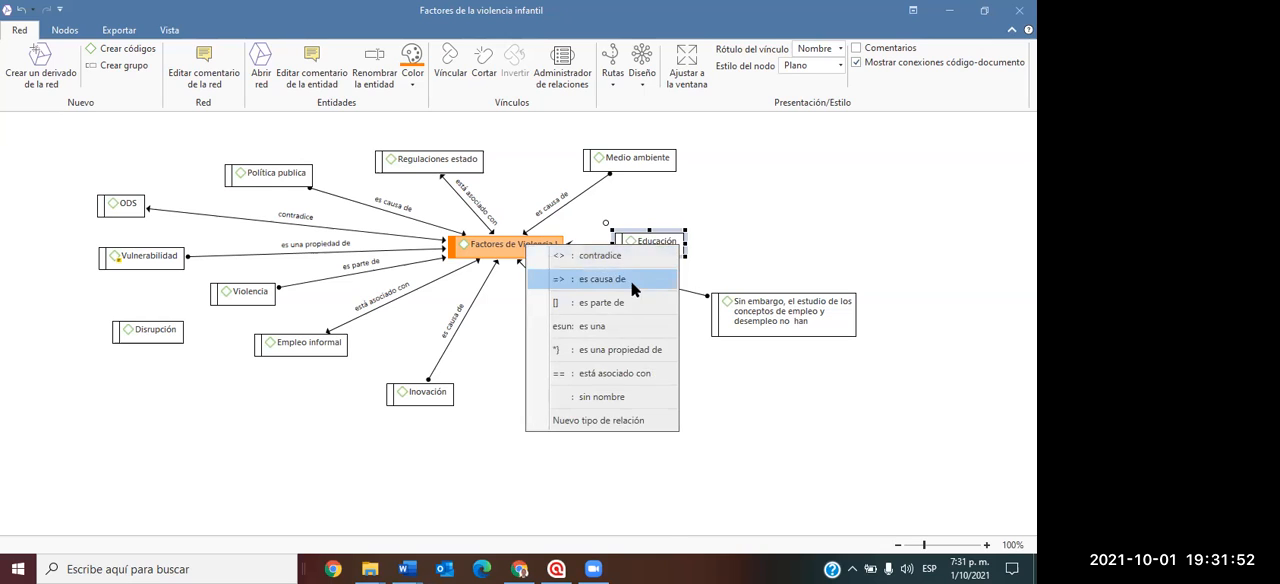
click(600, 279)
click(764, 225)
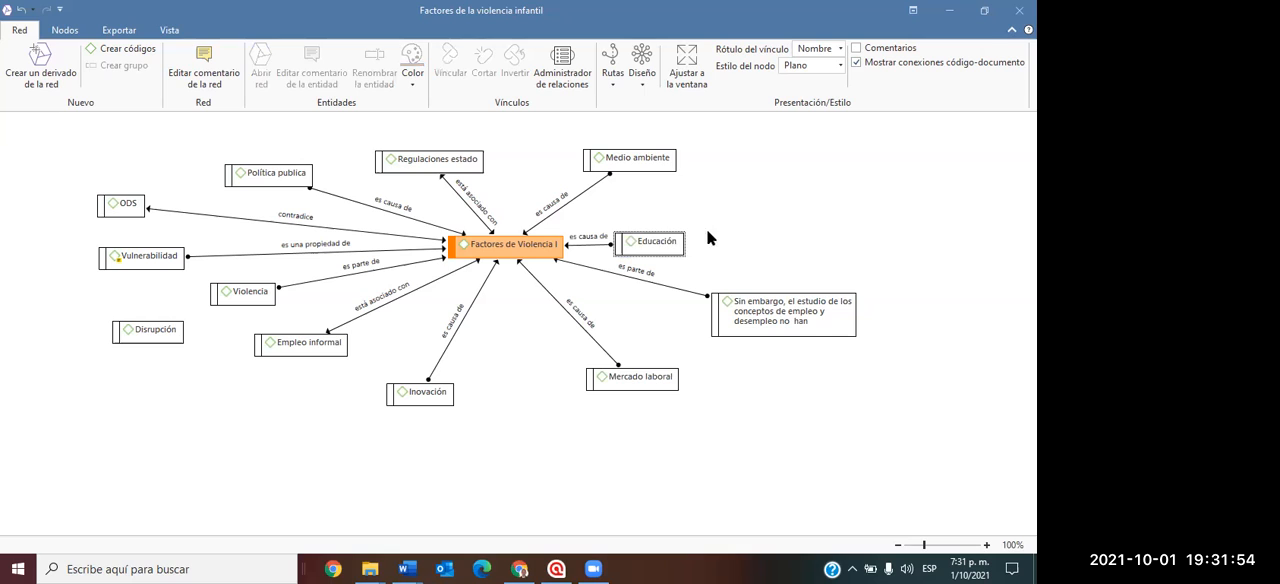
Apply an automatic layout to the network and link Disrupción to "Factores de Violencia I" as "es una".
click(652, 77)
click(652, 137)
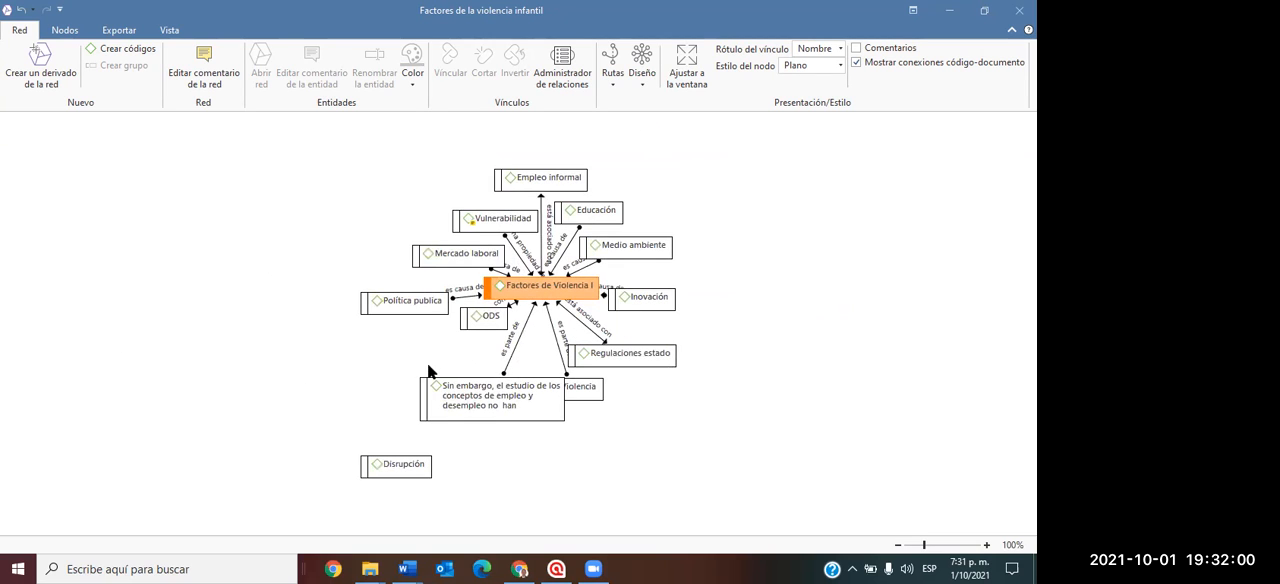
click(390, 464)
drag(352, 453, 540, 288)
click(553, 375)
Rearrange the network with the "Árbol ortogonal" layout.
click(646, 56)
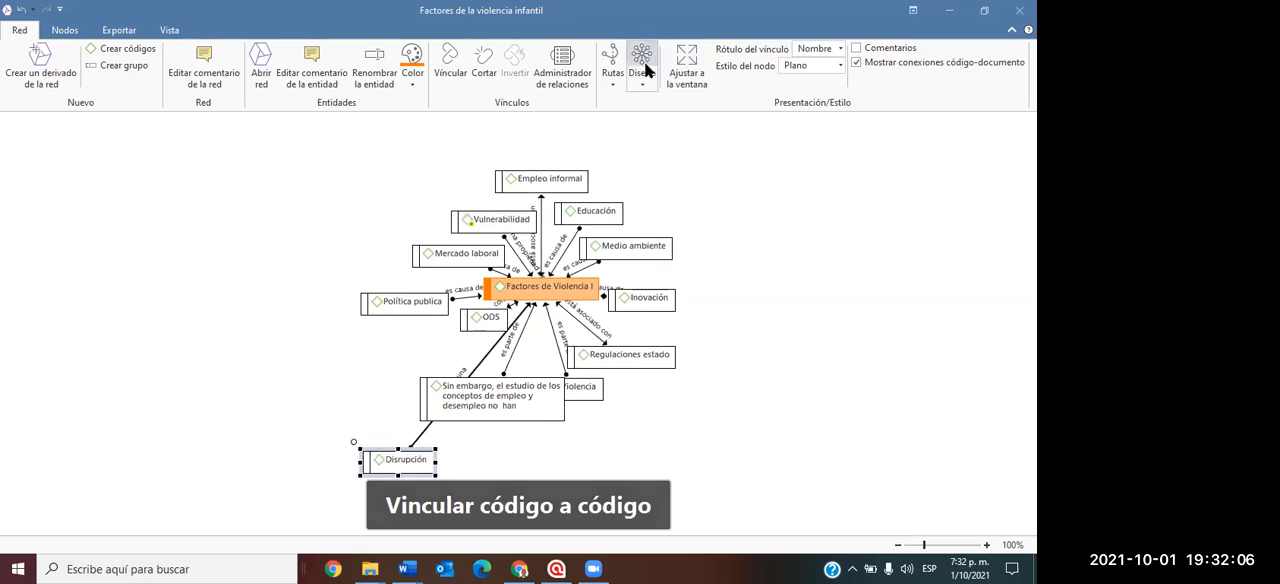
click(645, 86)
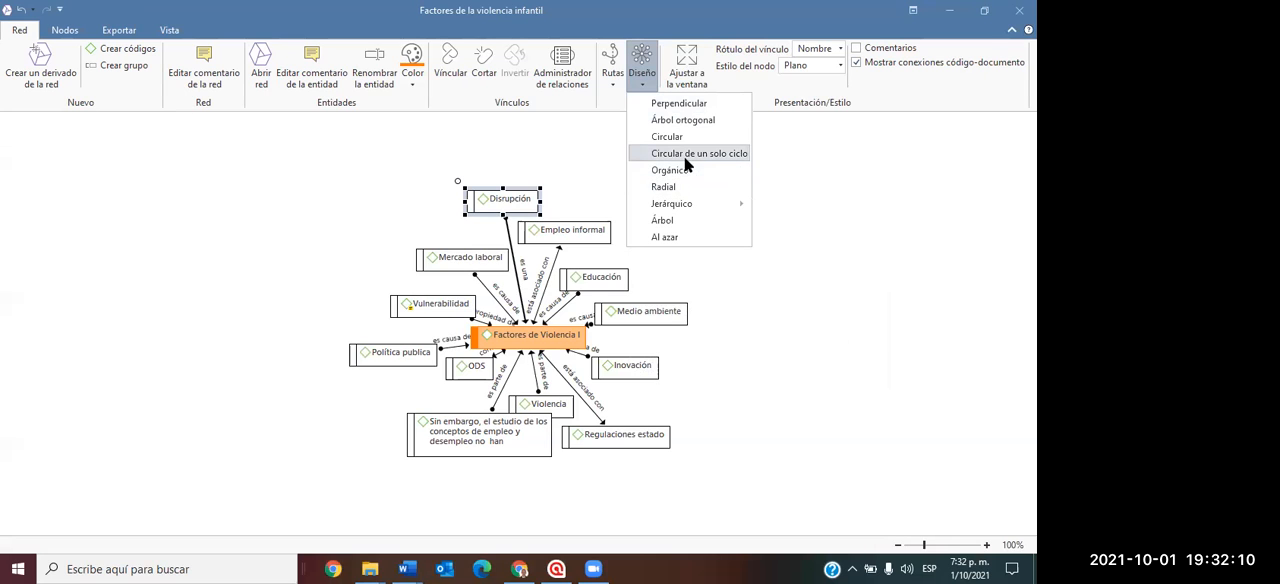
click(699, 121)
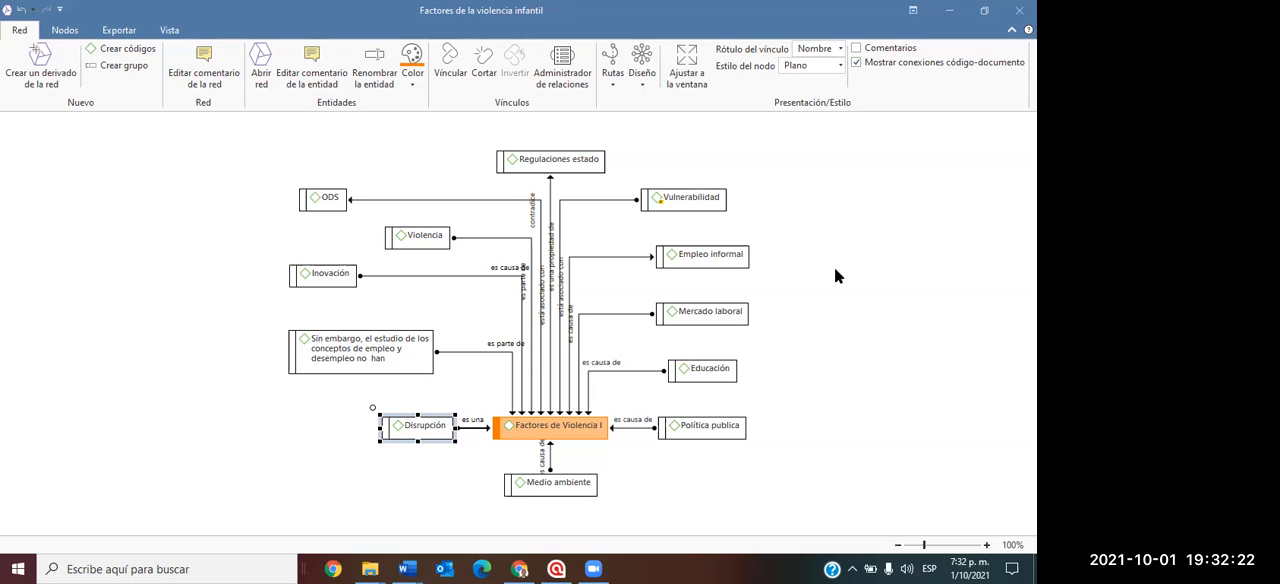
Add the neighbouring quotations (Citas) of the Vulnerabilidad code to the network.
scroll(834, 267, down, 3)
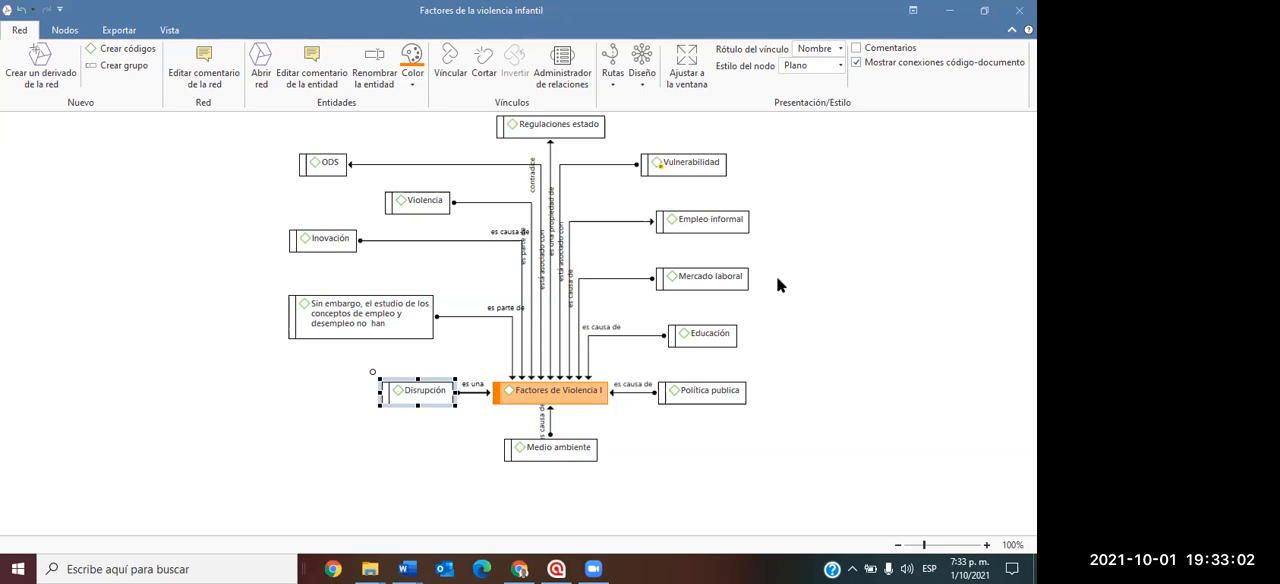
right_click(702, 168)
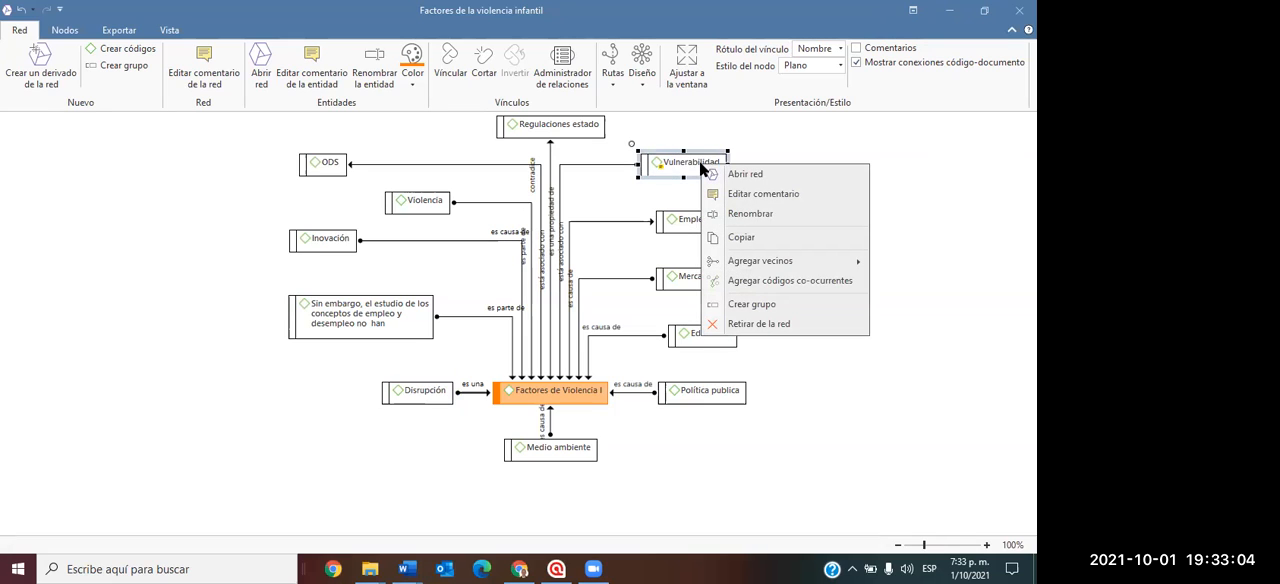
mouse_move(755, 267)
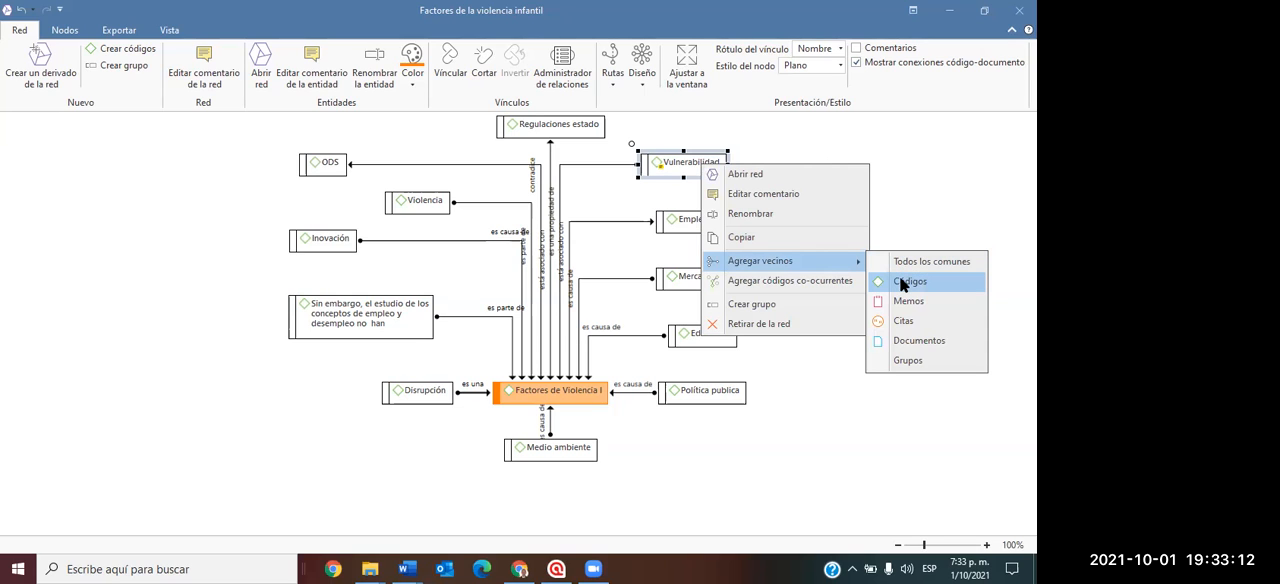
click(900, 320)
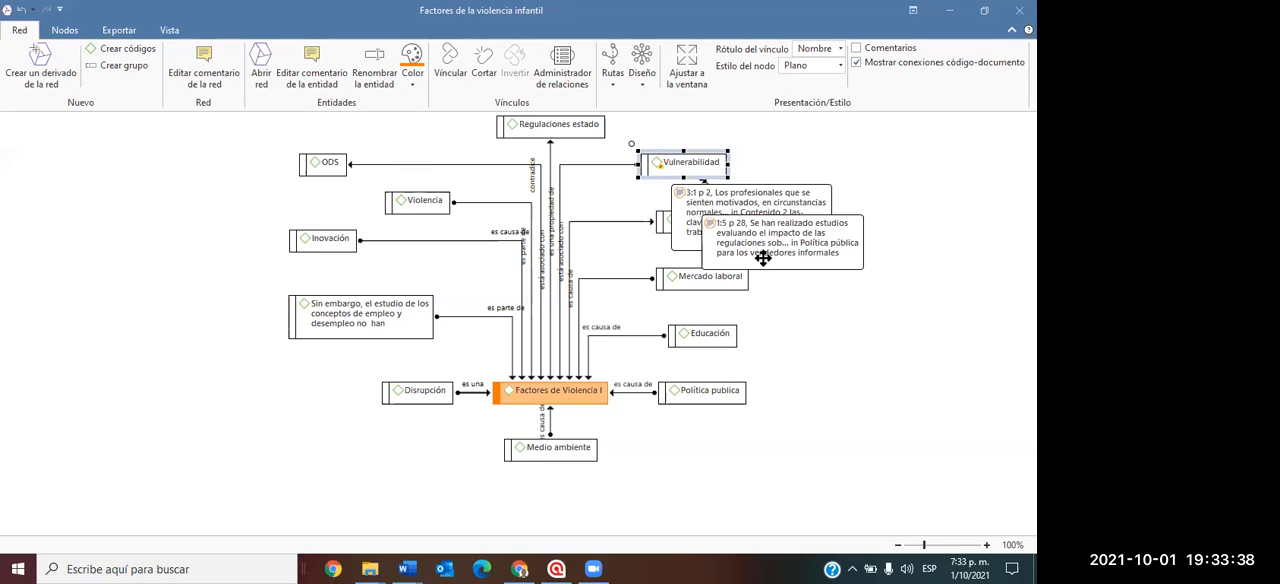
Read the full text of quotation 1:5 about the impact of regulations and request to show it in its document.
click(828, 268)
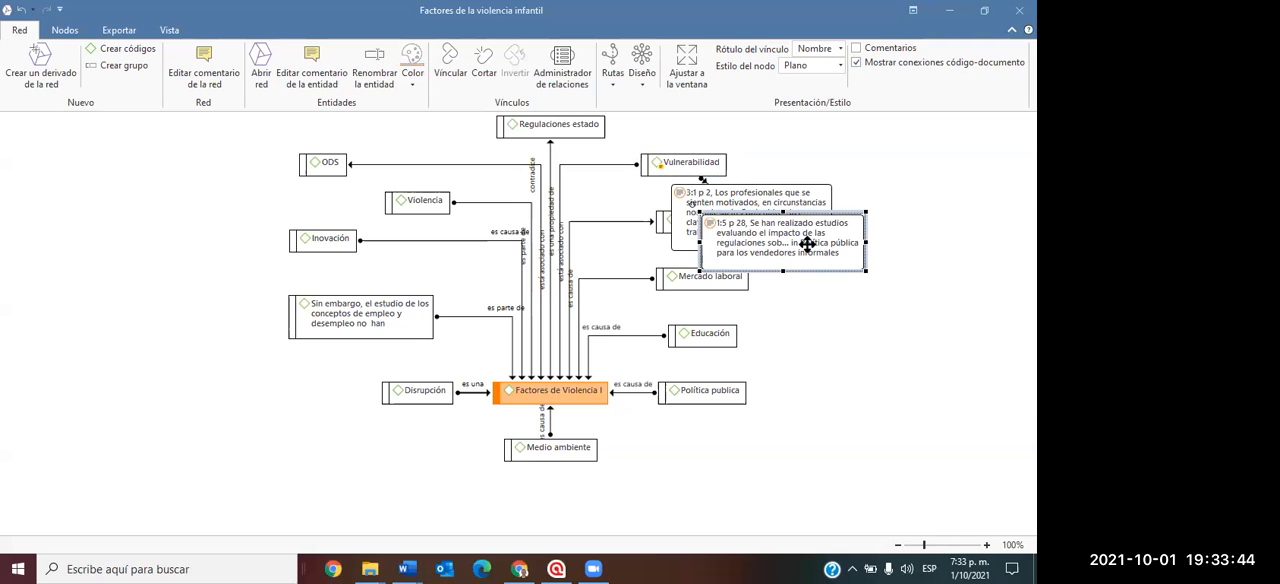
mouse_move(807, 246)
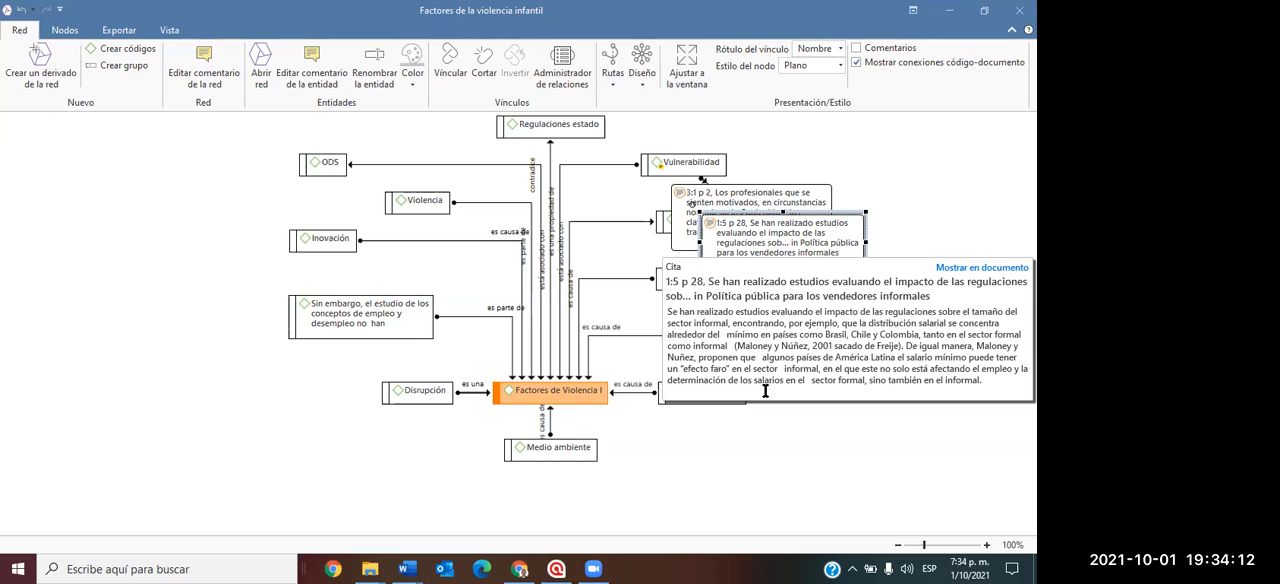
click(955, 266)
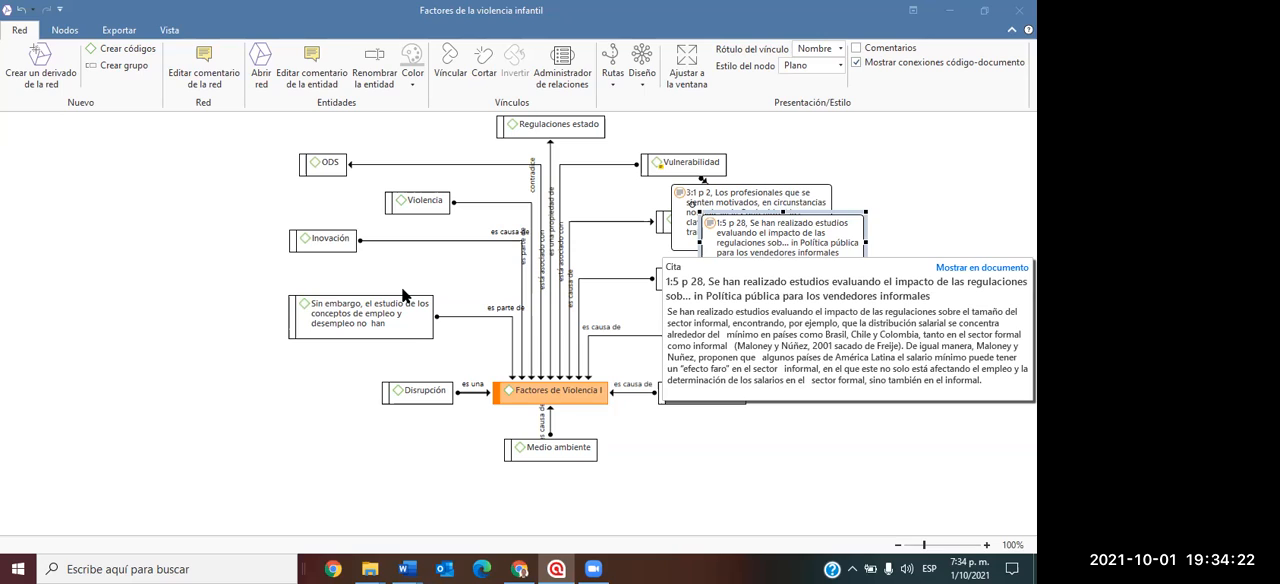
drag(807, 372, 793, 419)
click(868, 326)
click(930, 188)
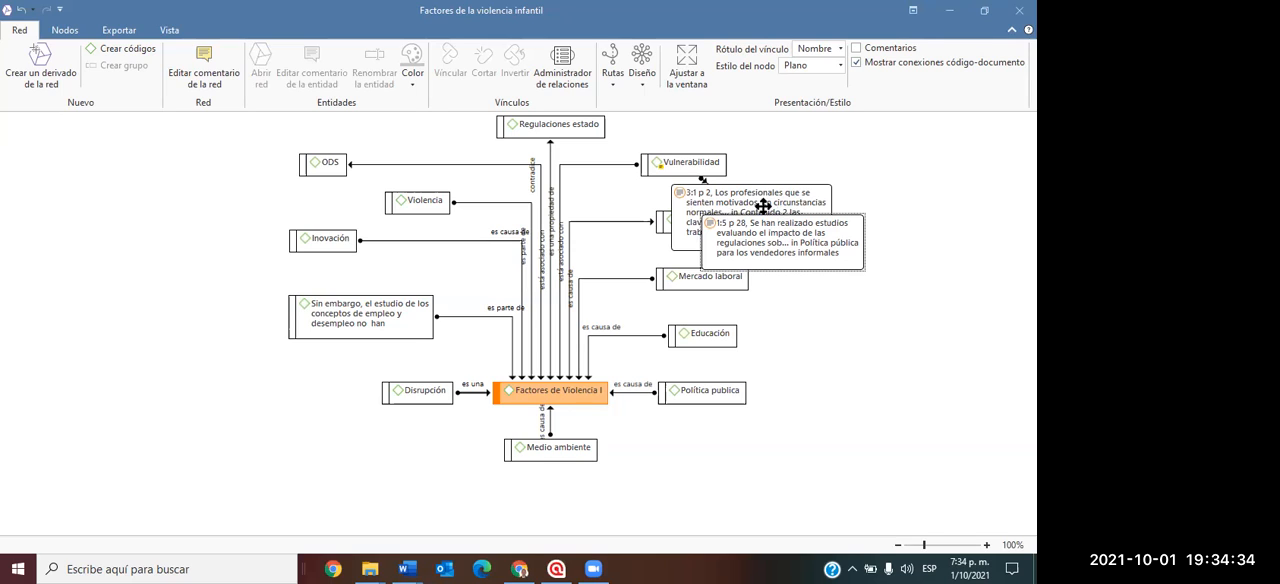
Try to add the neighbouring memos and codes of the code "Sin embargo, el estudio de los conceptos..." to the network.
right_click(325, 303)
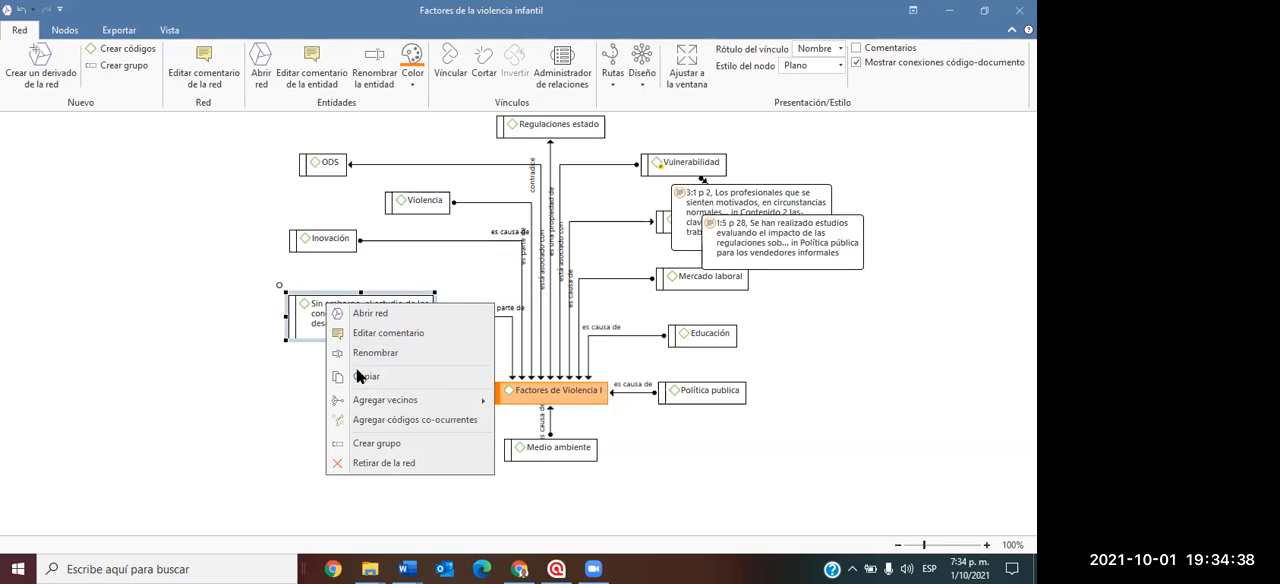
mouse_move(380, 396)
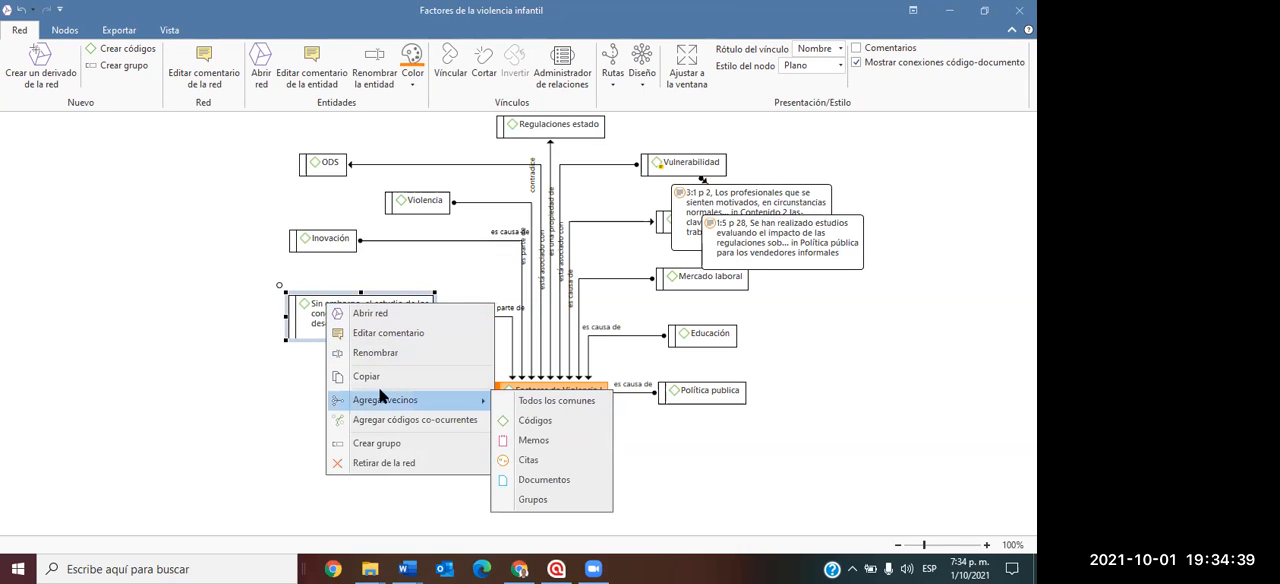
click(525, 439)
right_click(333, 297)
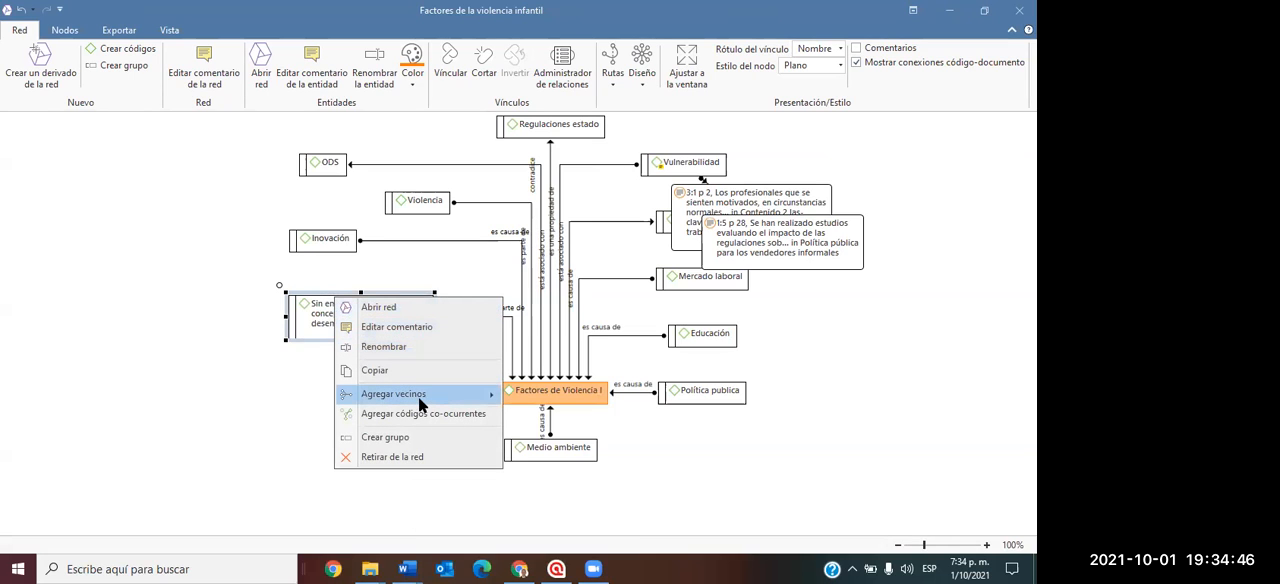
mouse_move(420, 400)
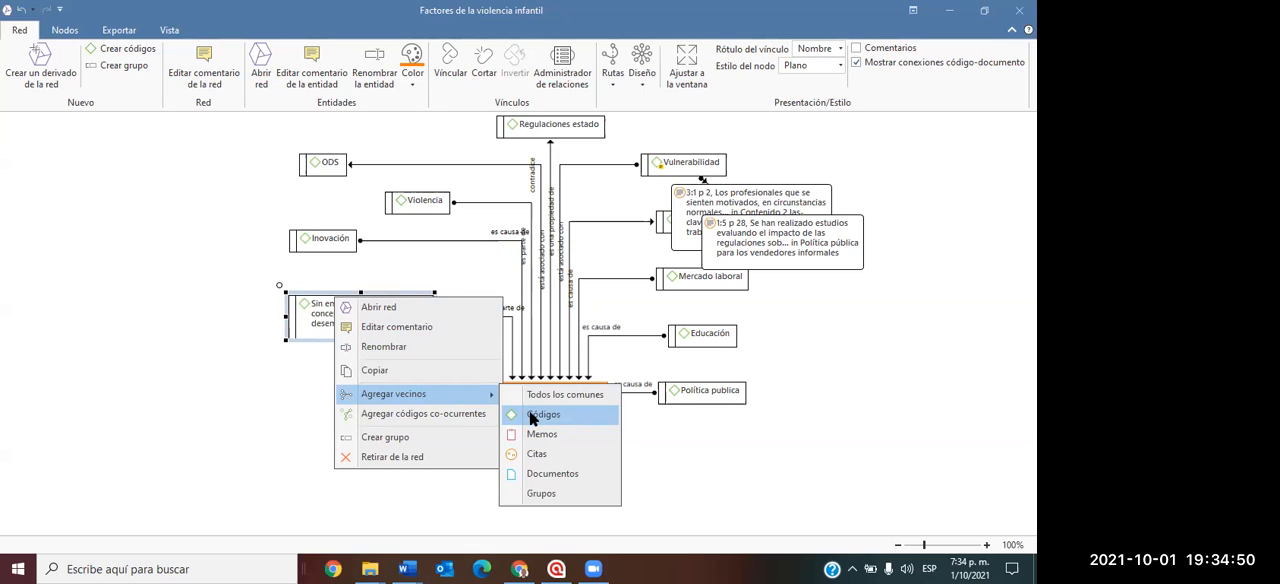
click(537, 415)
Add the neighbouring quotations (Citas) and documents (Documentos) of the code "Sin embargo, el estudio de los conceptos..." to the network.
right_click(357, 314)
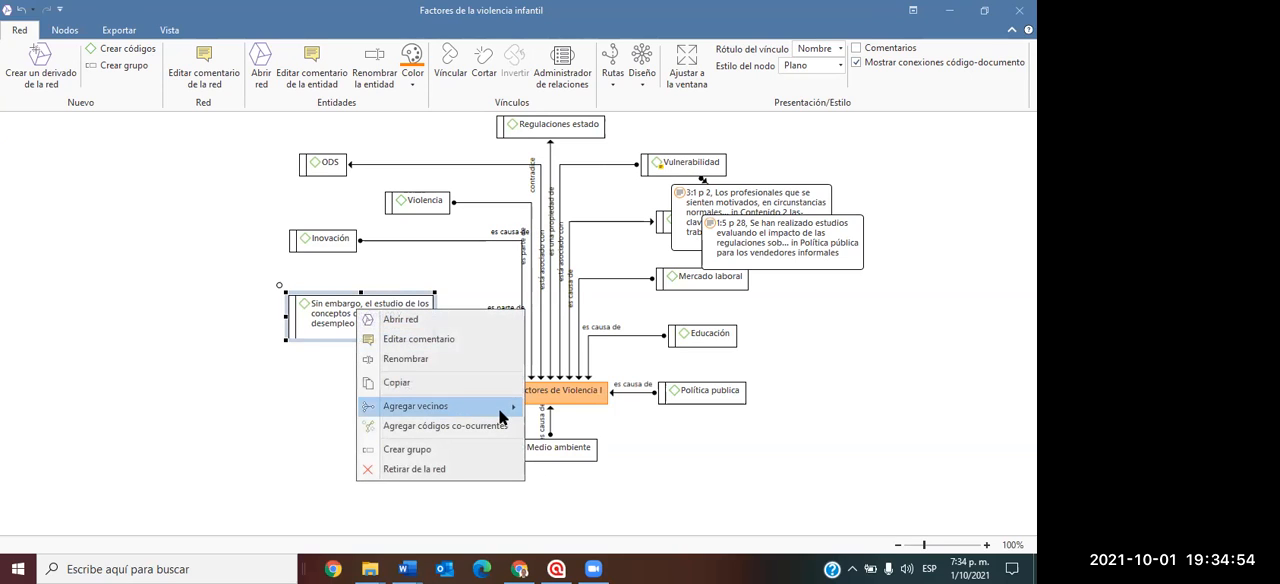
mouse_move(500, 406)
click(556, 466)
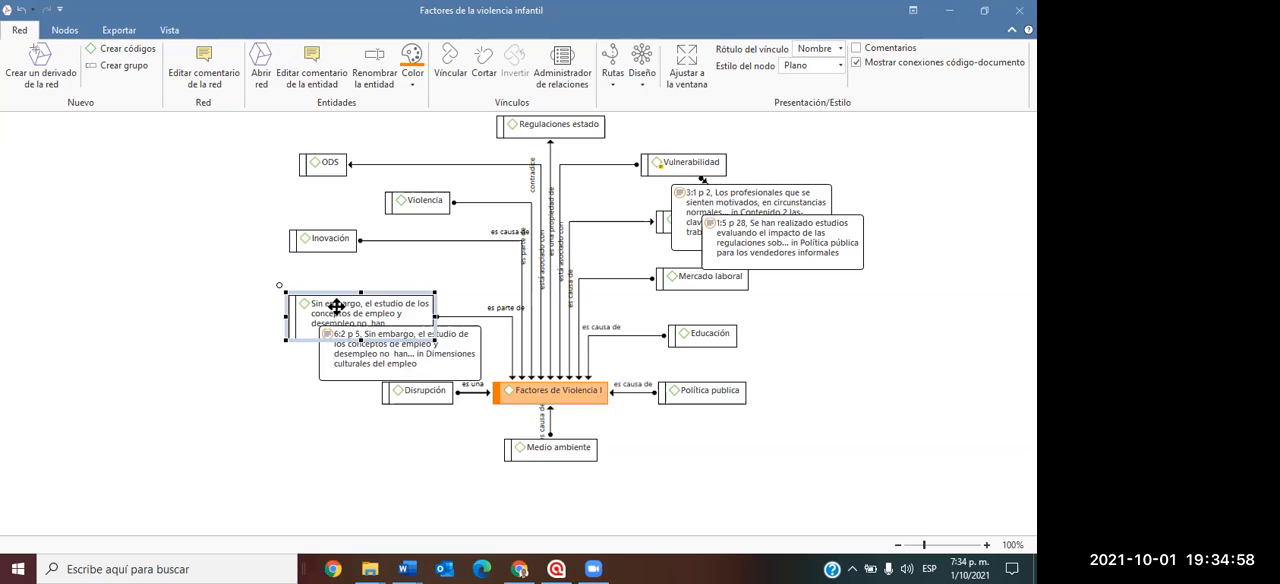
right_click(337, 308)
mouse_move(408, 405)
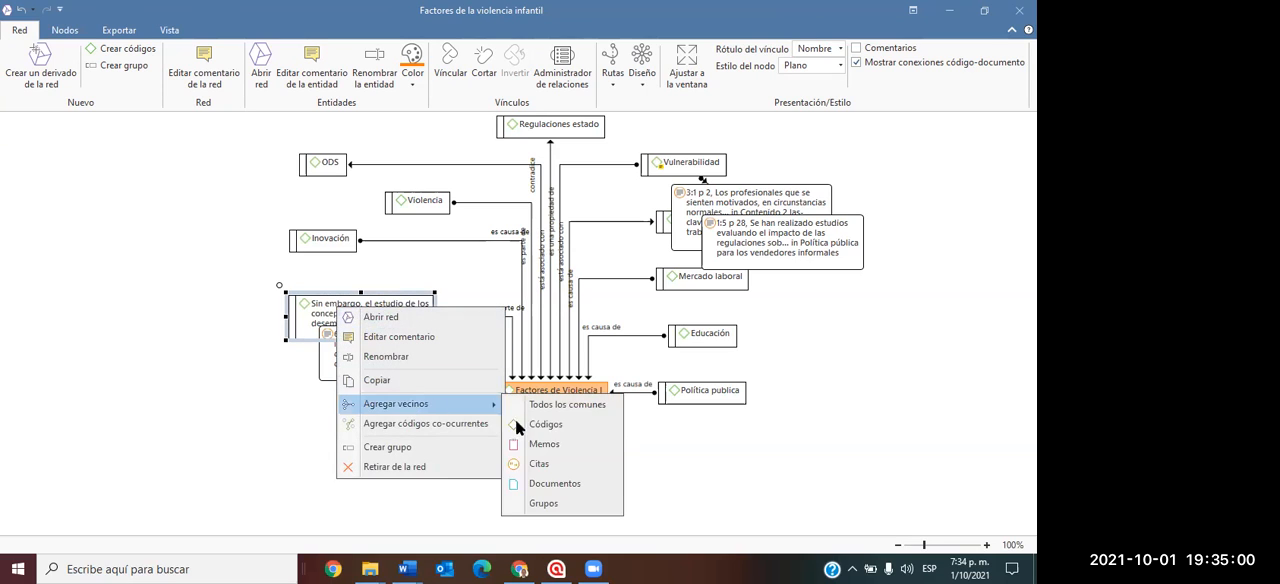
click(540, 485)
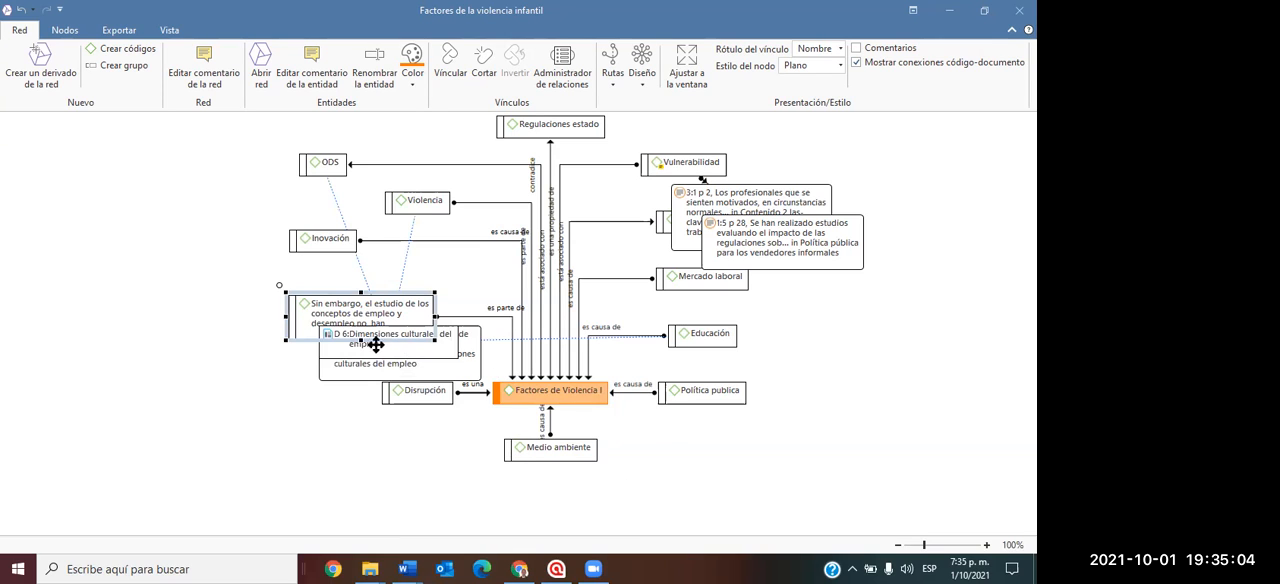
Move the "Sin embargo..." code away from its document node and spread Vulnerabilidad's two quotations apart in the free space beside it.
drag(326, 316, 158, 294)
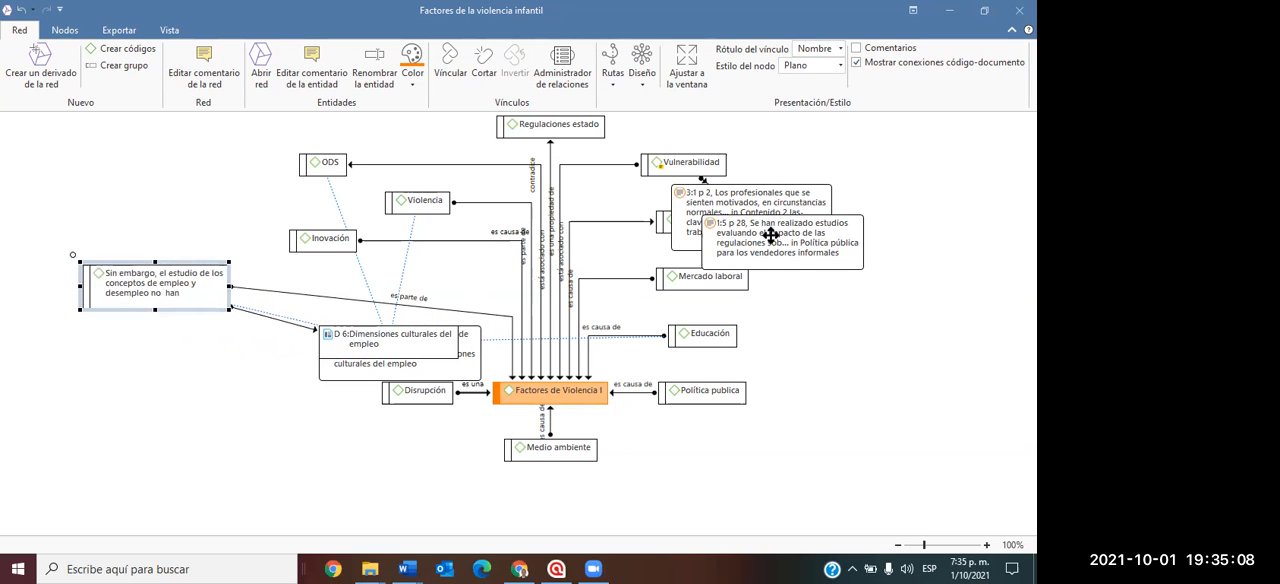
drag(771, 235, 883, 327)
drag(781, 231, 883, 175)
drag(888, 330, 910, 250)
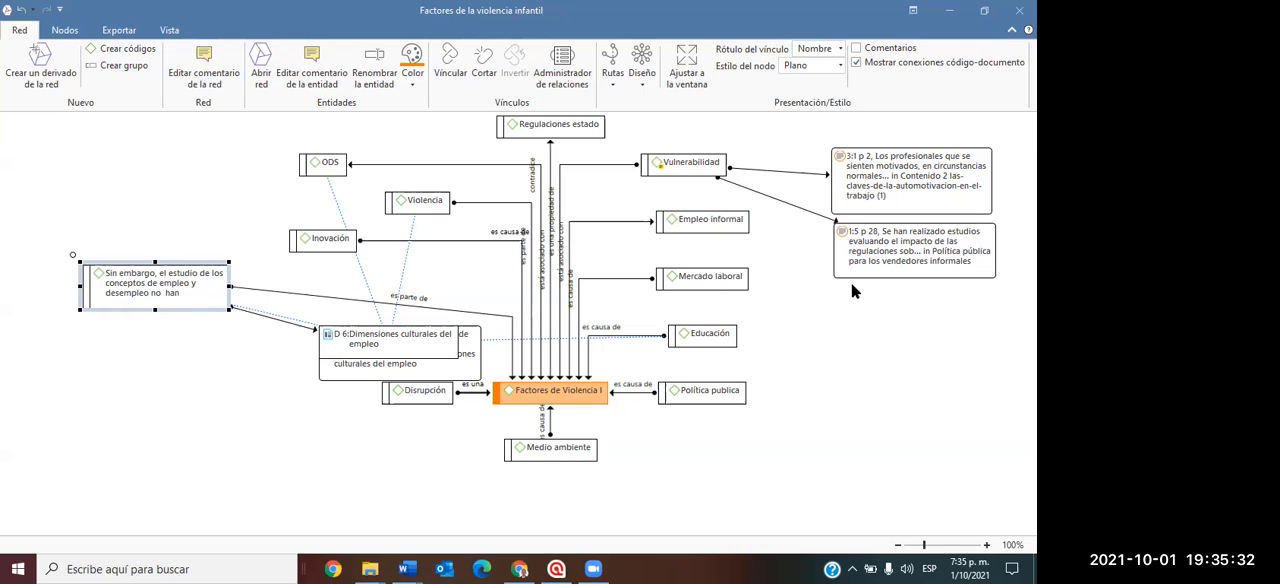
Switch to the IDroo whiteboard in Chrome and clear the whole board.
click(519, 568)
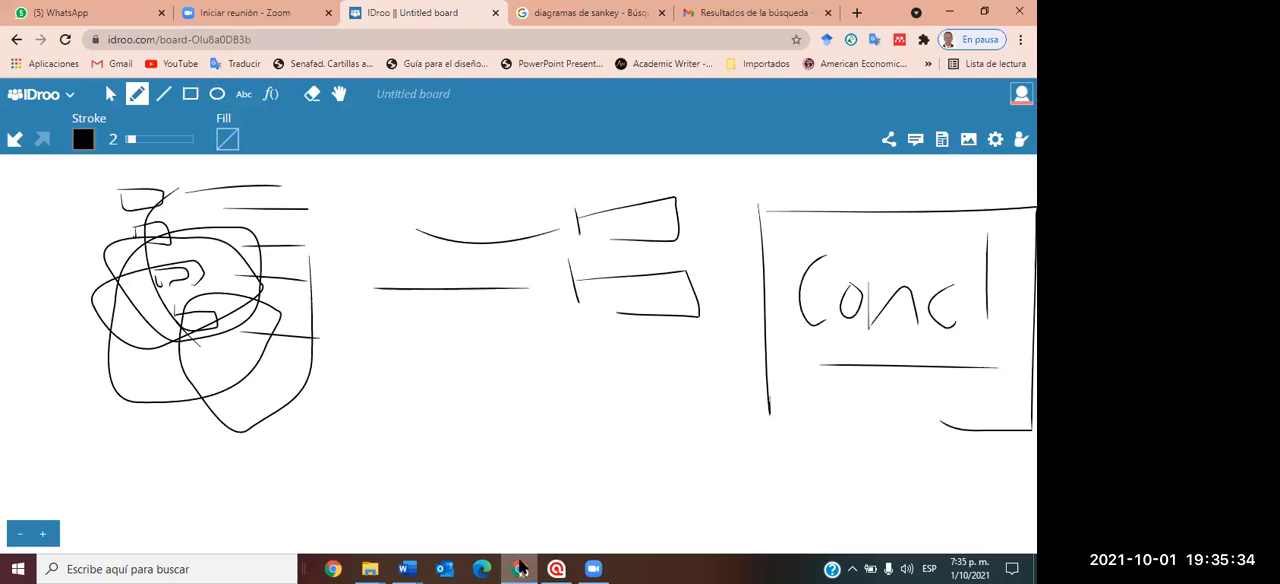
click(68, 94)
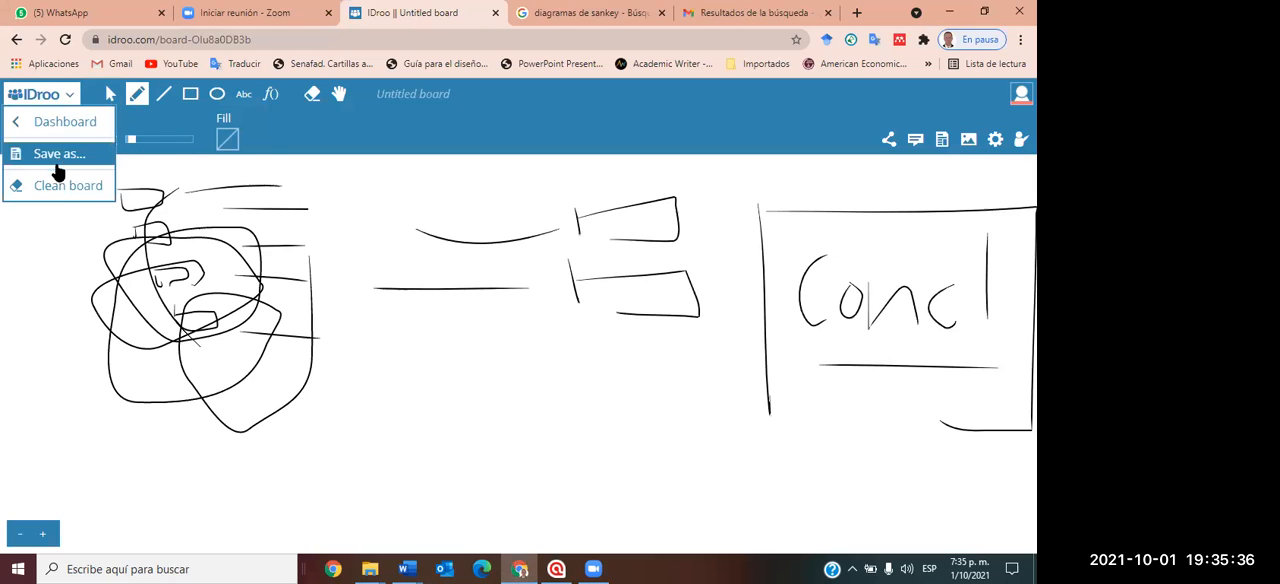
click(60, 184)
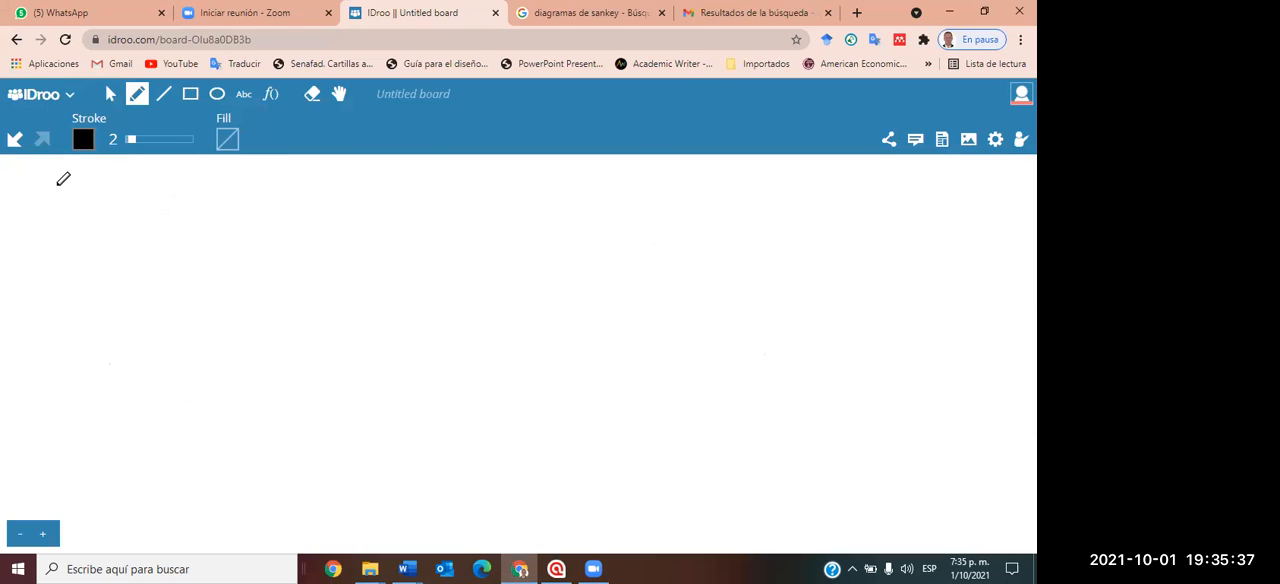
Draw a large triangle from three straight lines and divide it with a horizontal line about halfway up.
click(164, 94)
drag(369, 187, 243, 406)
drag(369, 187, 467, 405)
mouse_move(241, 407)
mouse_down()
mouse_move(438, 419)
mouse_move(475, 404)
mouse_up()
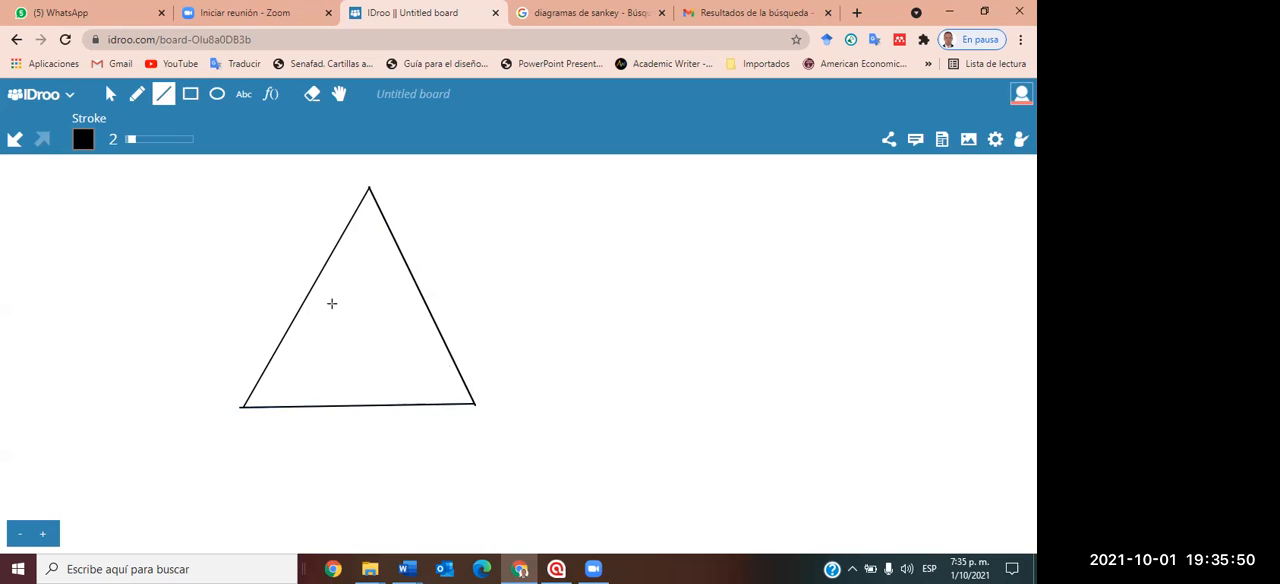
mouse_move(300, 310)
mouse_down()
mouse_move(400, 323)
mouse_move(427, 308)
mouse_up()
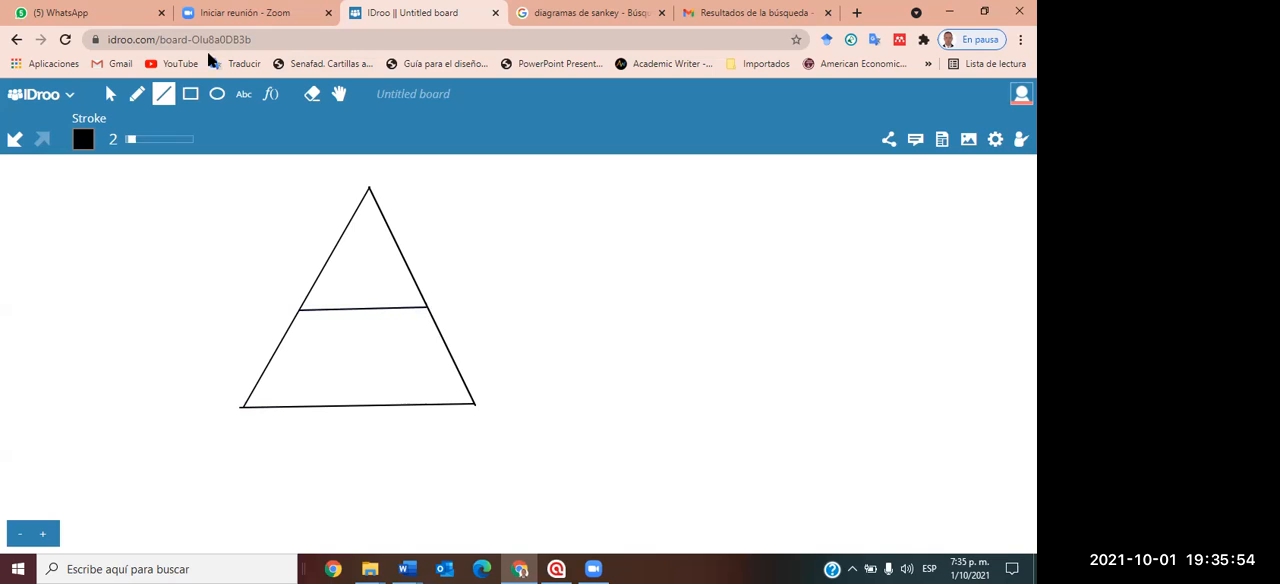
Bracket the triangle's upper section freehand with a curly brace and handwrite "Teóric" beside it.
click(138, 93)
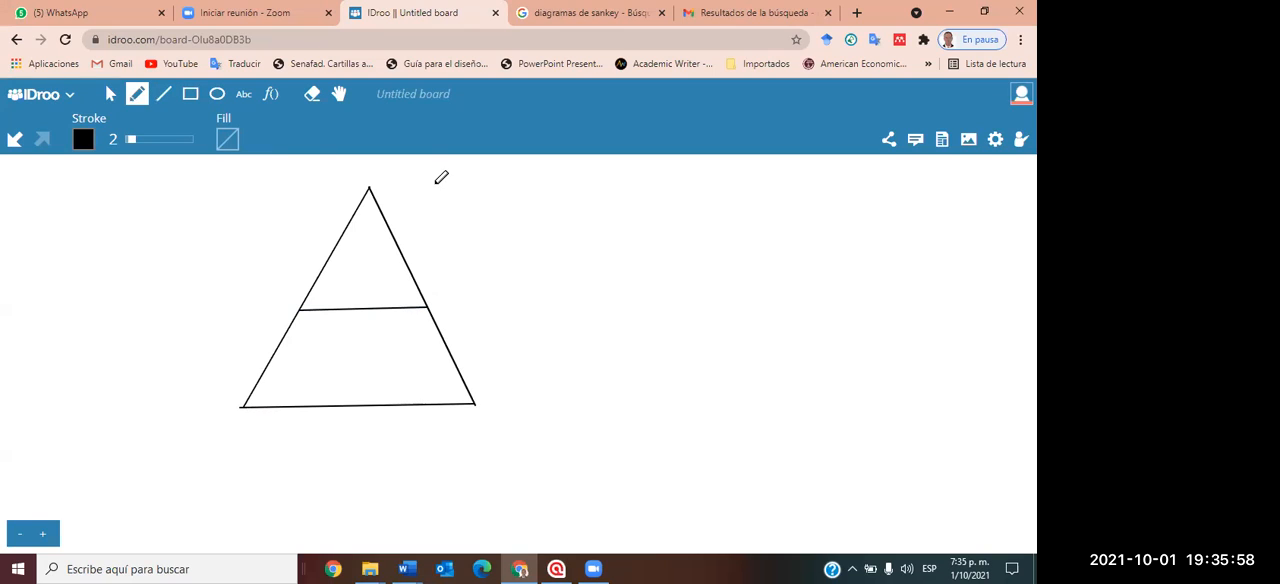
mouse_move(423, 183)
mouse_down()
mouse_move(454, 226)
mouse_move(442, 303)
mouse_up()
mouse_move(486, 222)
mouse_down()
mouse_move(487, 266)
mouse_move(513, 221)
mouse_move(510, 262)
mouse_move(535, 246)
mouse_move(531, 227)
mouse_move(550, 266)
mouse_move(566, 244)
mouse_up()
mouse_move(575, 240)
mouse_down()
mouse_move(581, 270)
mouse_move(625, 270)
mouse_up()
click(576, 229)
click(598, 251)
click(599, 266)
Bracket the triangle's lower section with a curly brace, handwrite "Datos" beside it and draw a loop around the word.
mouse_move(467, 311)
mouse_down()
mouse_move(508, 355)
mouse_move(503, 401)
mouse_up()
click(533, 343)
drag(534, 346, 529, 403)
drag(588, 377, 612, 405)
mouse_move(620, 330)
mouse_down()
mouse_move(638, 400)
mouse_move(660, 366)
mouse_move(650, 372)
mouse_up()
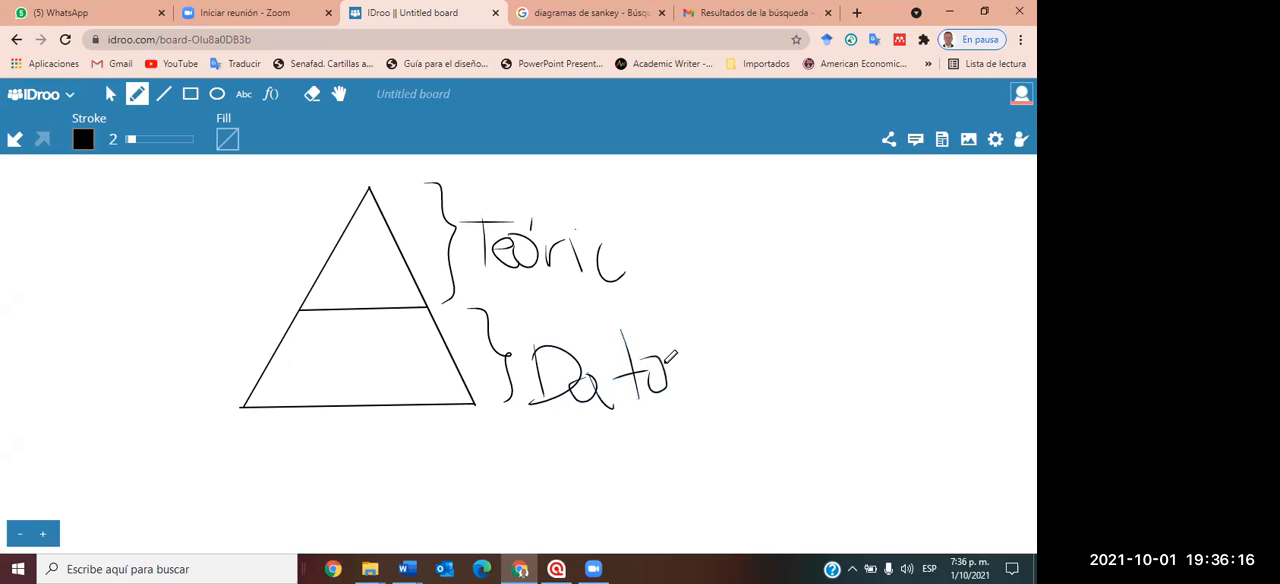
drag(731, 372, 690, 405)
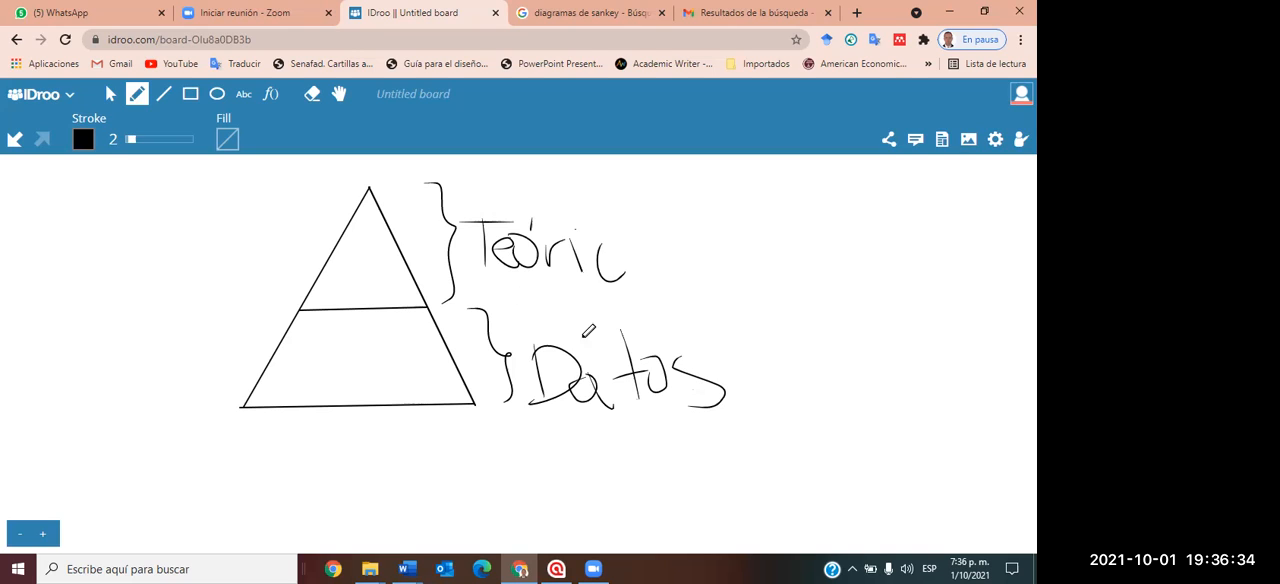
click(521, 335)
mouse_move(583, 328)
mouse_down()
mouse_move(754, 436)
mouse_move(545, 412)
mouse_move(522, 336)
mouse_up()
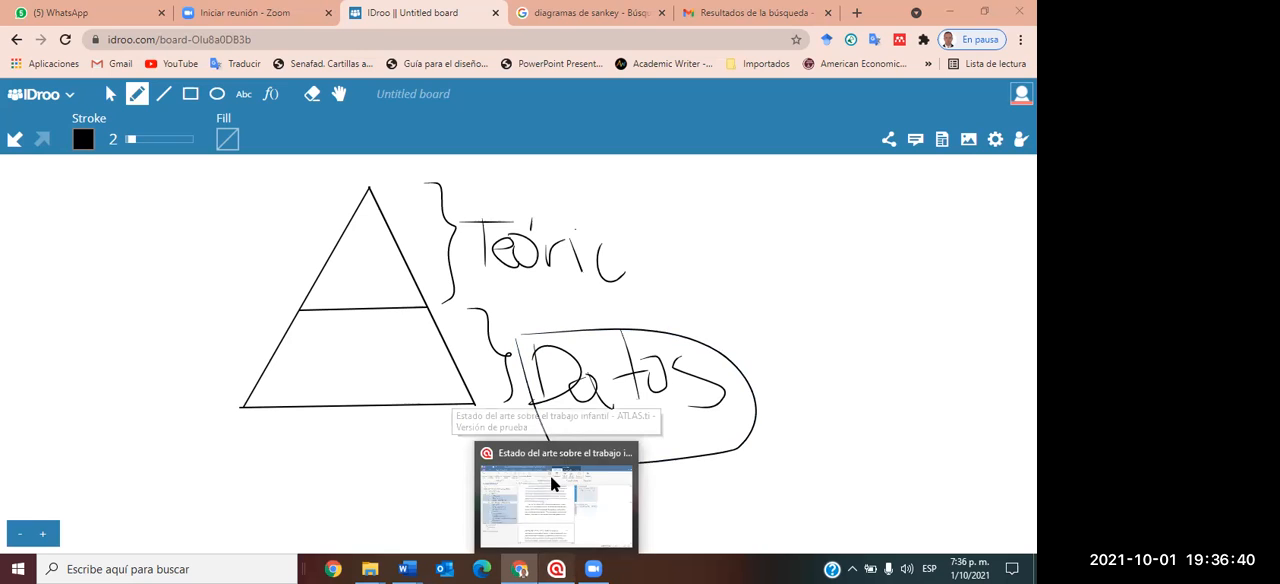
Switch to the ATLAS.ti network and examine the Vulnerabilidad code, its two linked quotations and the neighbouring Empleo informal code.
click(556, 568)
click(692, 280)
click(682, 218)
click(667, 168)
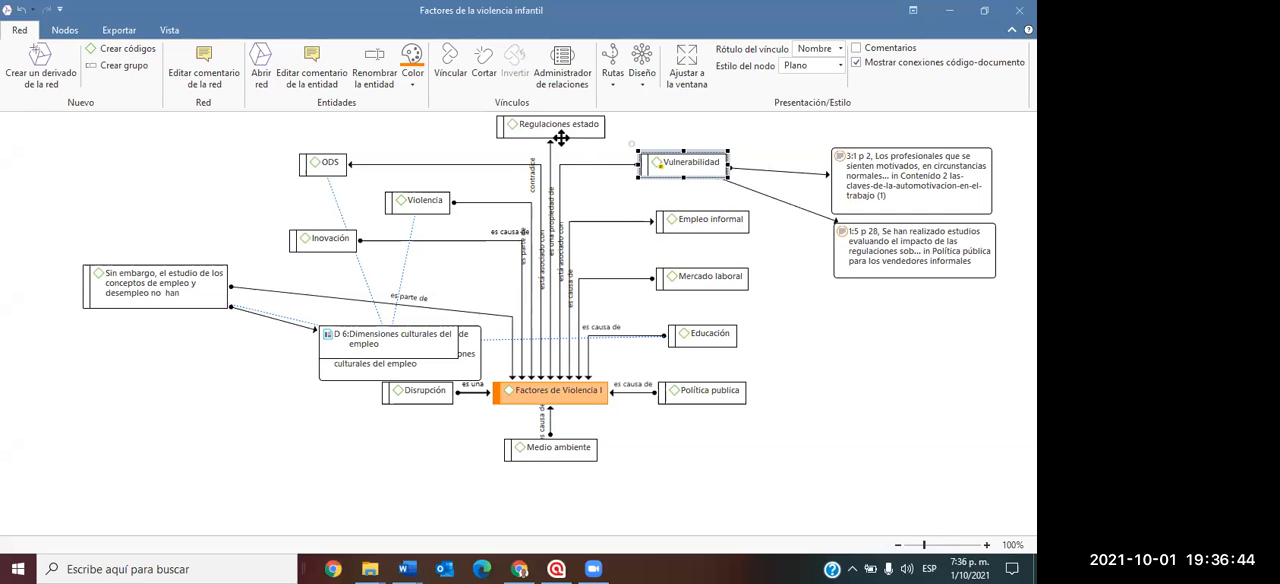
click(557, 136)
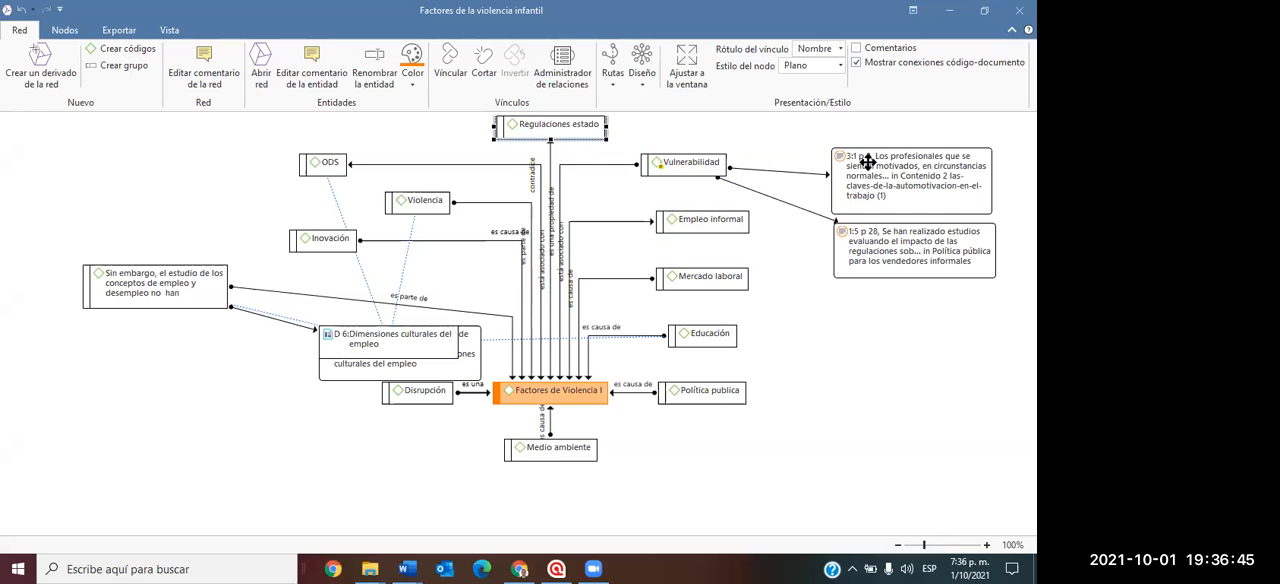
click(869, 241)
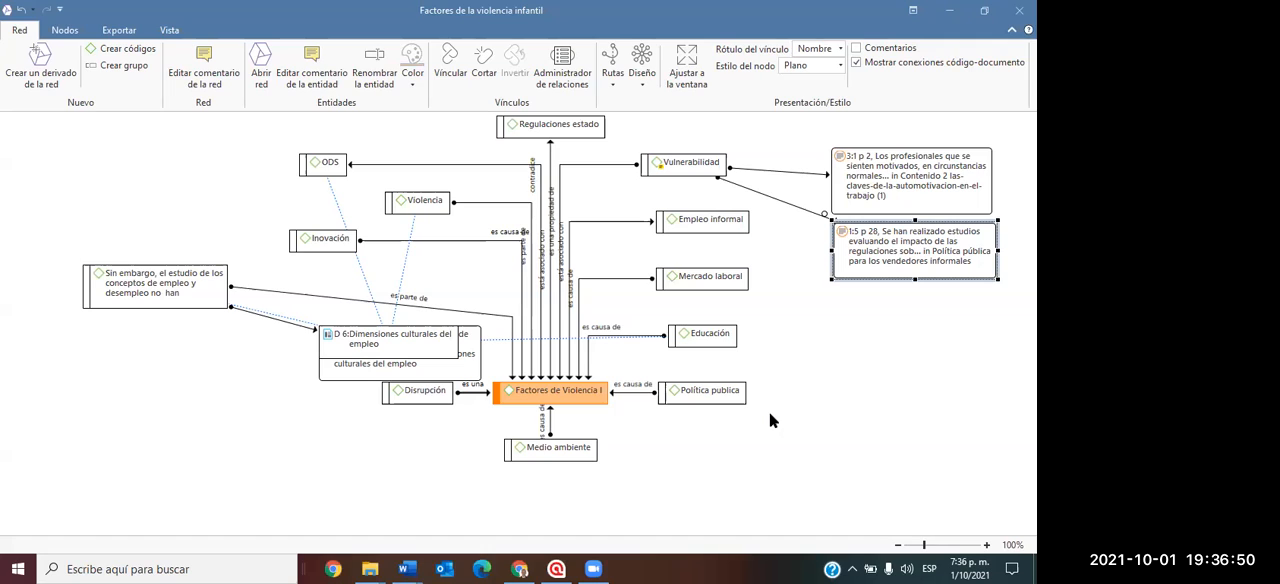
click(704, 218)
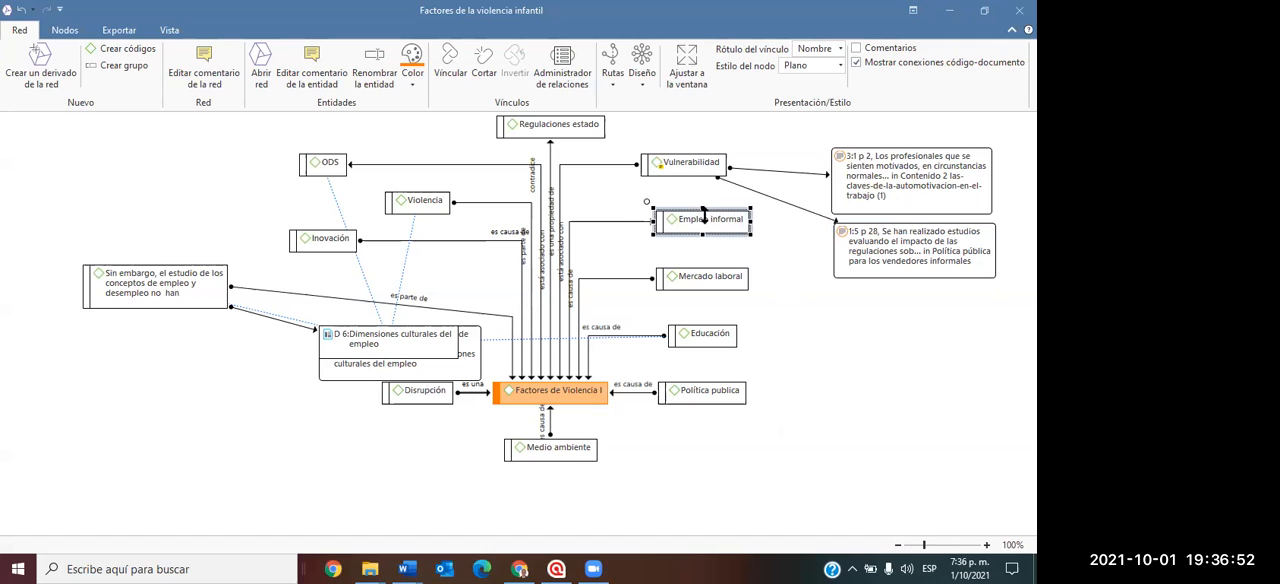
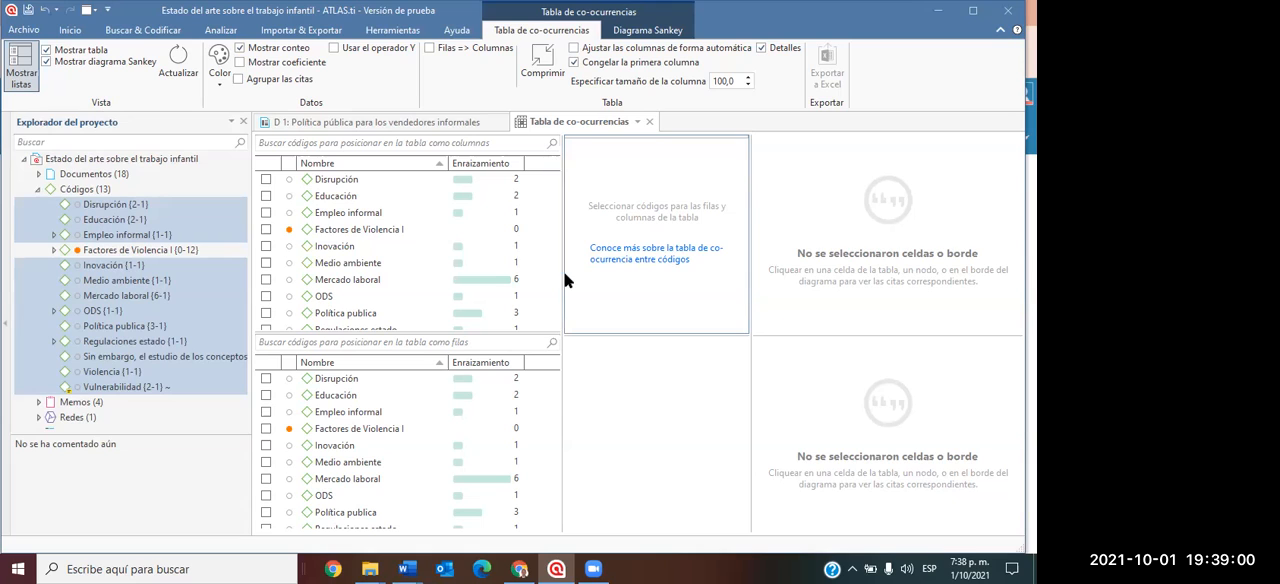
Widen the code lists in the co-occurrence table view and add Mercado laboral as the column code.
drag(562, 276, 634, 279)
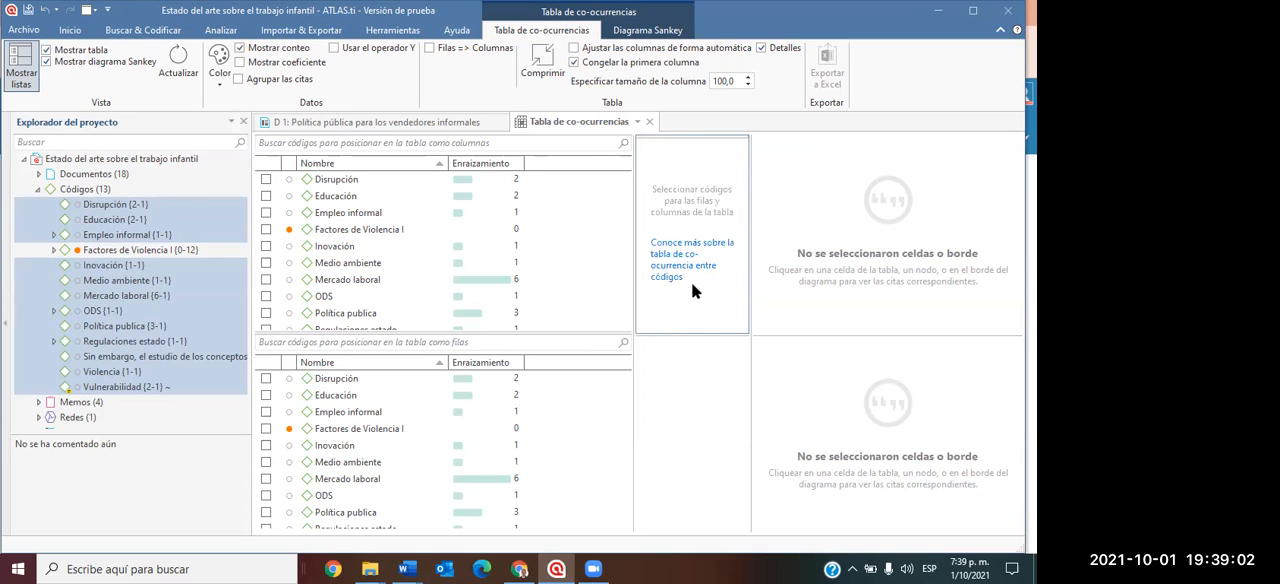
drag(751, 297, 896, 304)
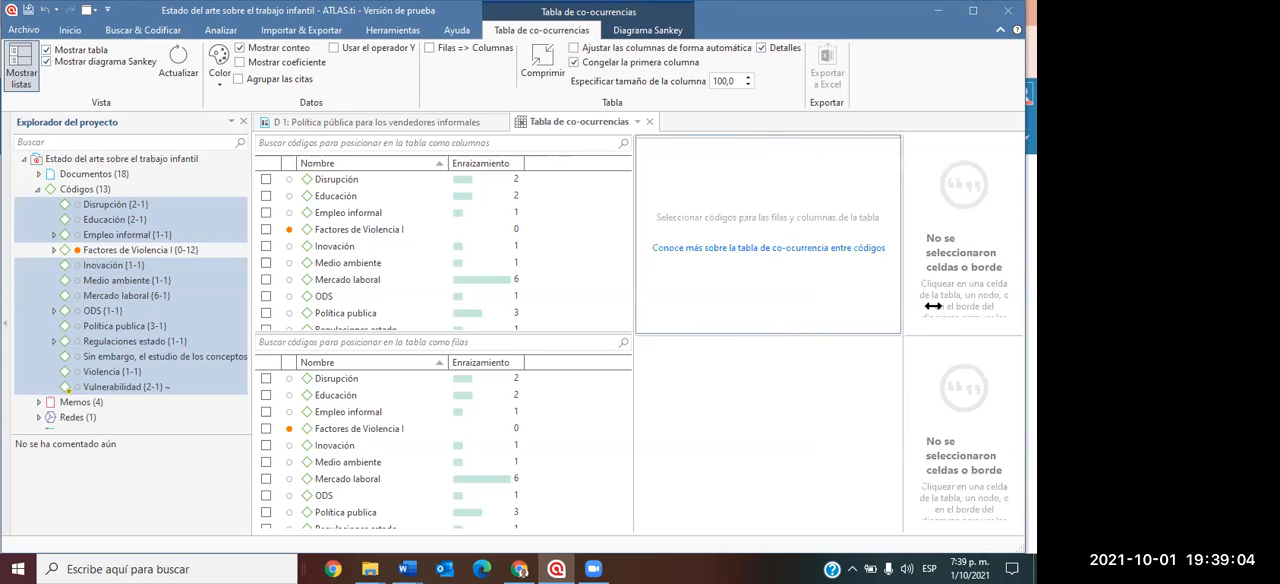
drag(634, 301, 776, 300)
scroll(553, 265, down, 1)
scroll(546, 281, up, 1)
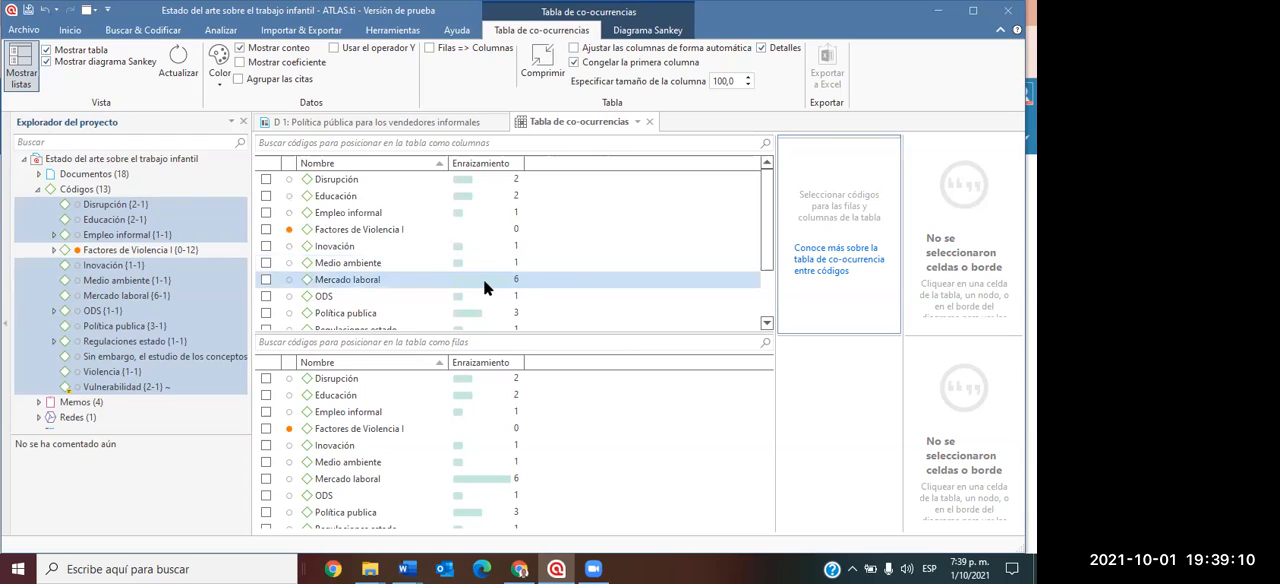
click(265, 279)
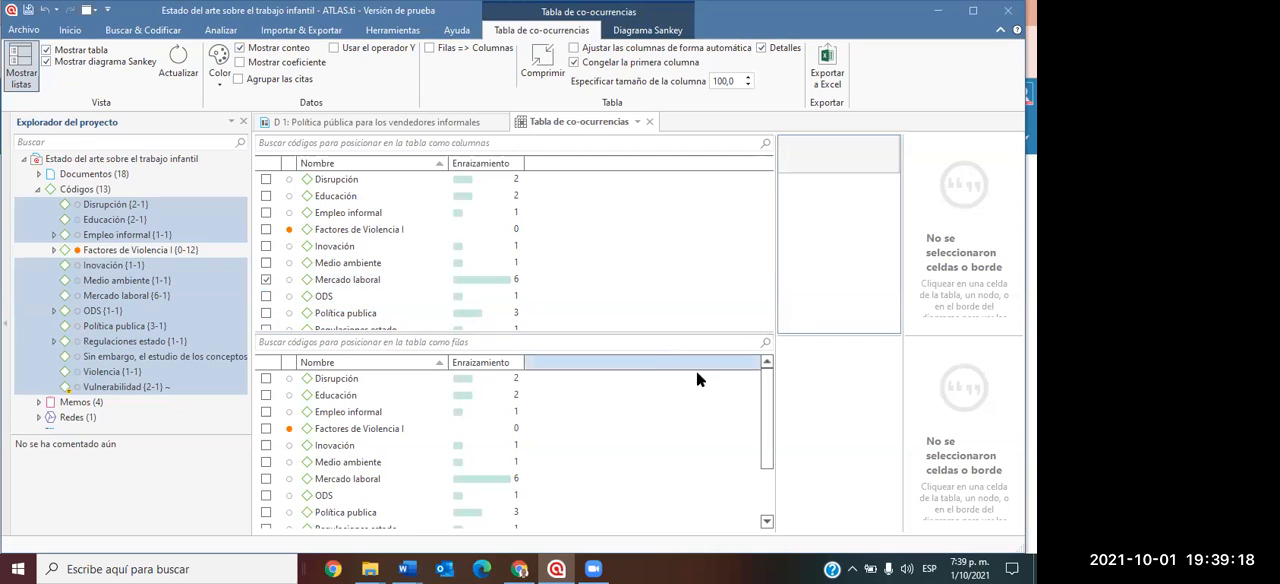
Enlarge the row code list and add Disrupción, Educación, Empleo informal, Inovación and Medio ambiente as row codes.
drag(697, 334, 703, 255)
drag(806, 334, 812, 258)
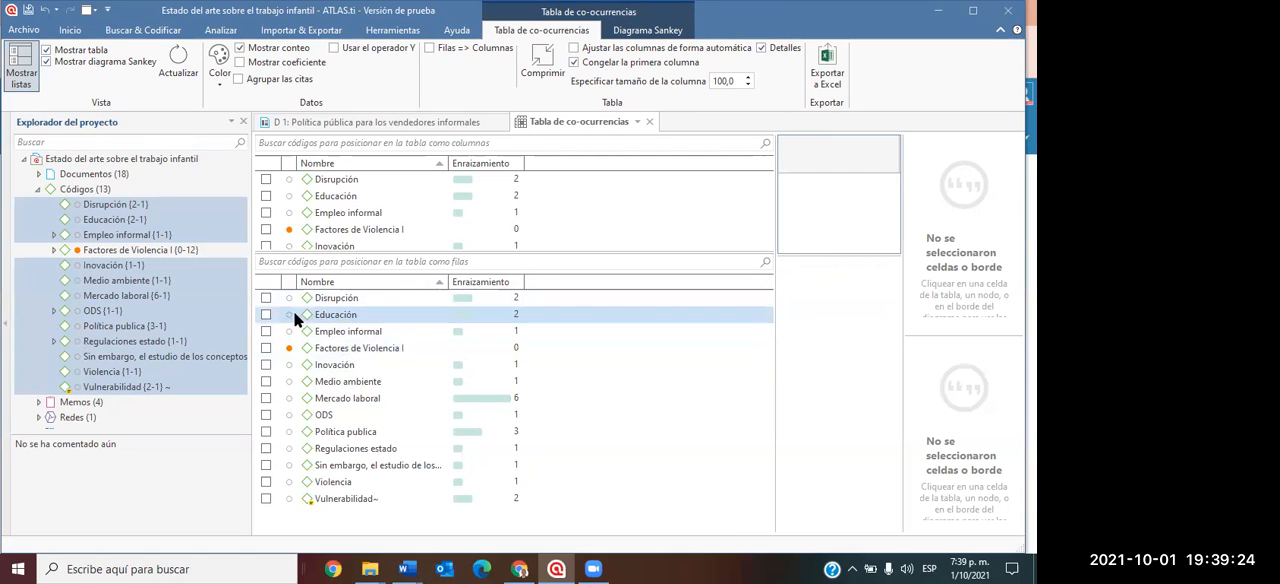
click(266, 298)
click(266, 314)
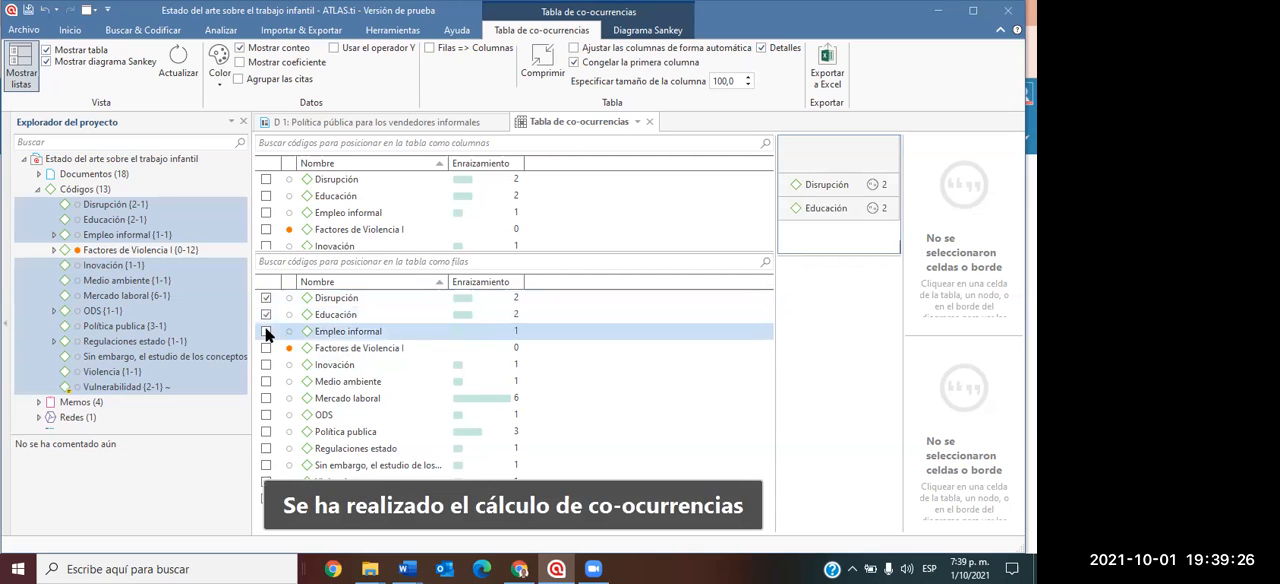
click(266, 331)
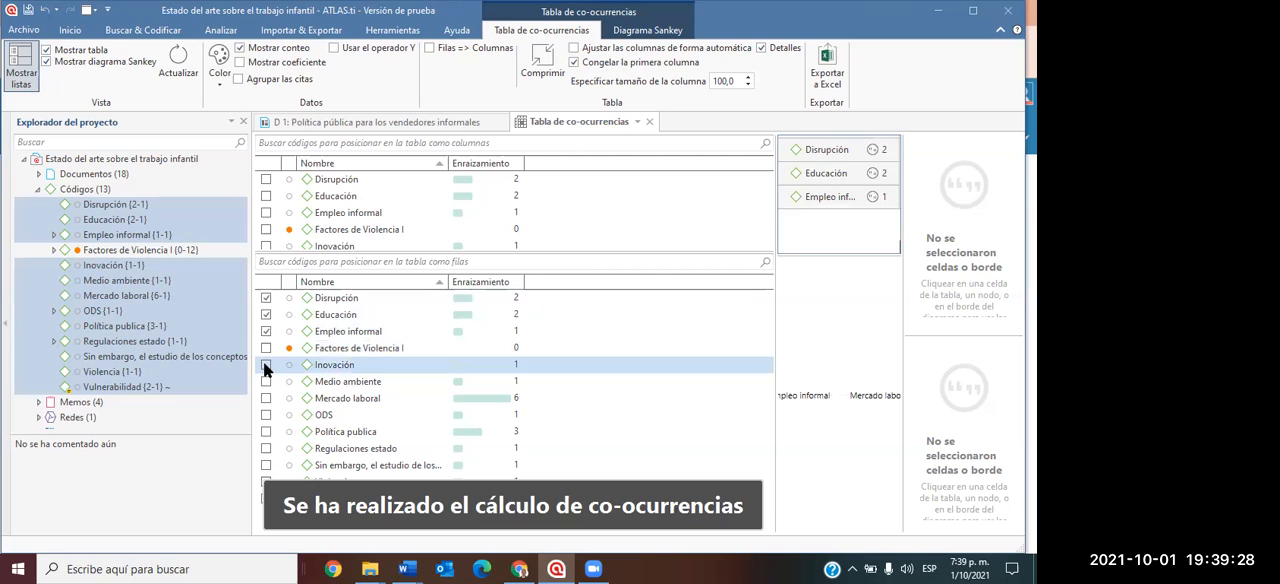
click(266, 364)
click(266, 381)
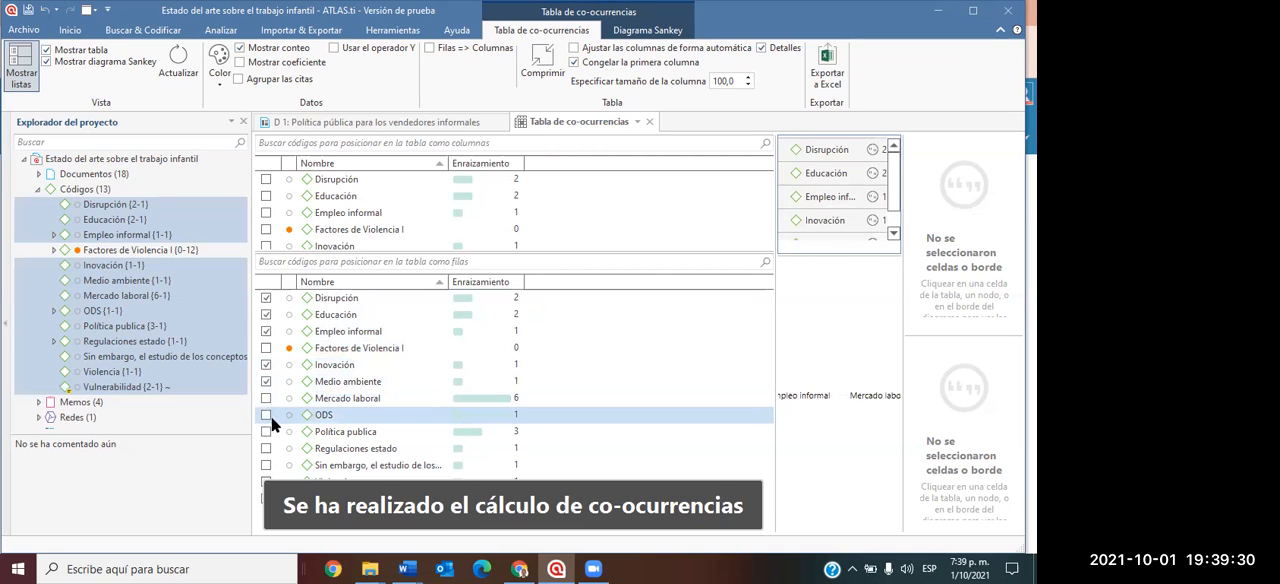
Add ODS, Política publica, Regulaciones estado, the "Sin embargo, el estudio de los..." code, Violencia and Vulnerabilidad as row codes.
click(268, 415)
click(268, 431)
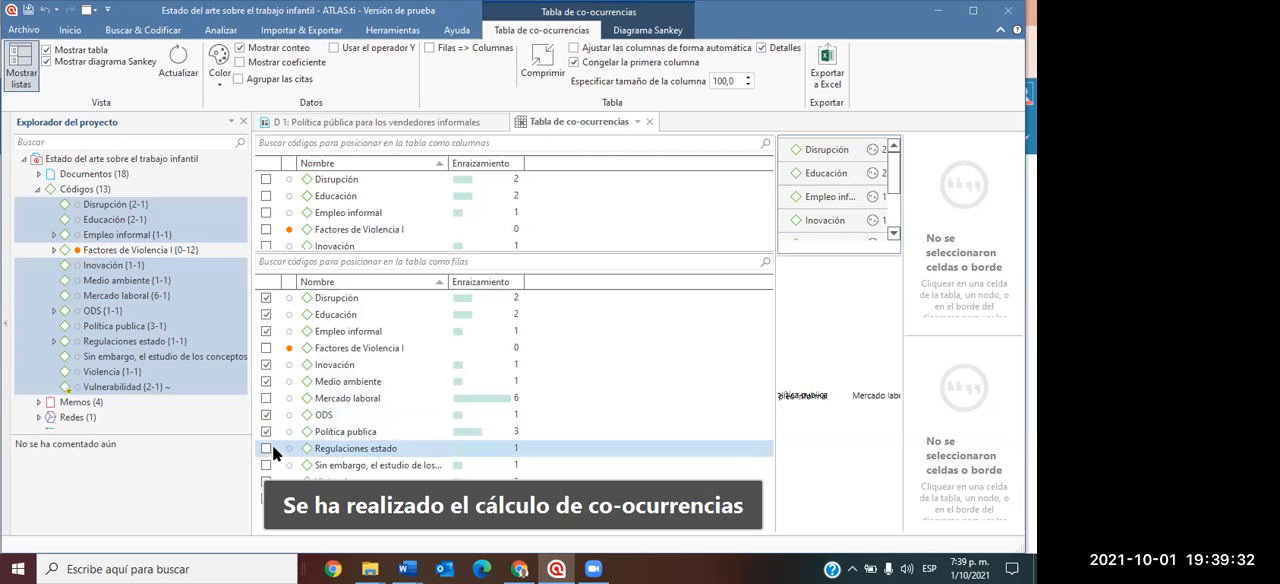
click(267, 448)
click(266, 465)
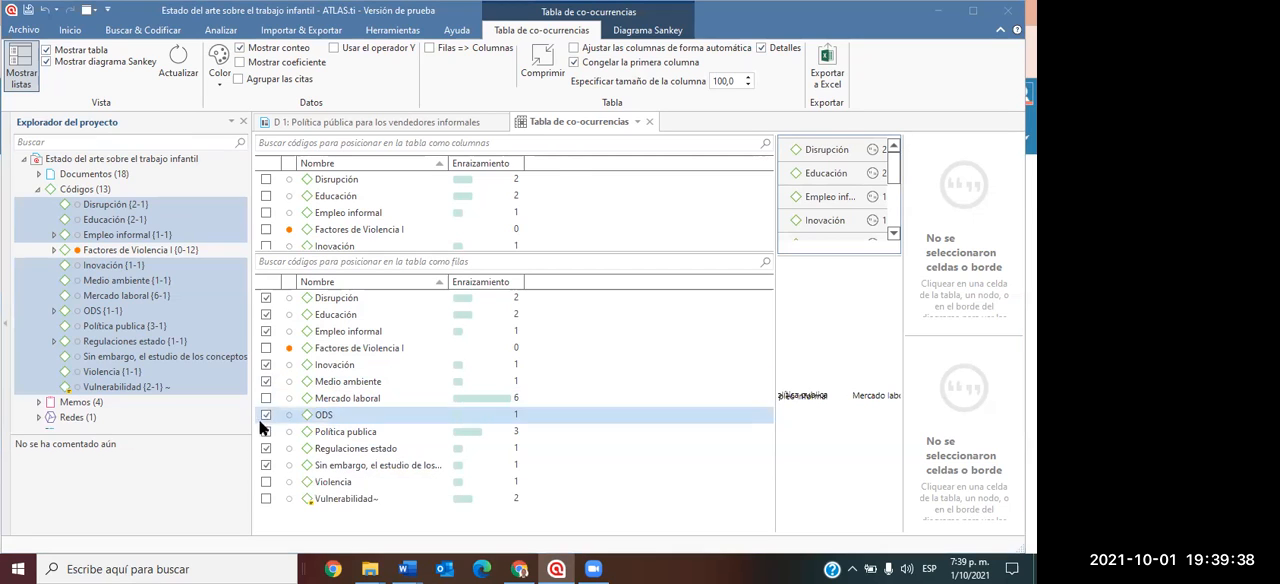
click(266, 498)
Narrow the code lists and the project explorer to give the co-occurrence table and Sankey diagram more room.
drag(774, 322, 502, 345)
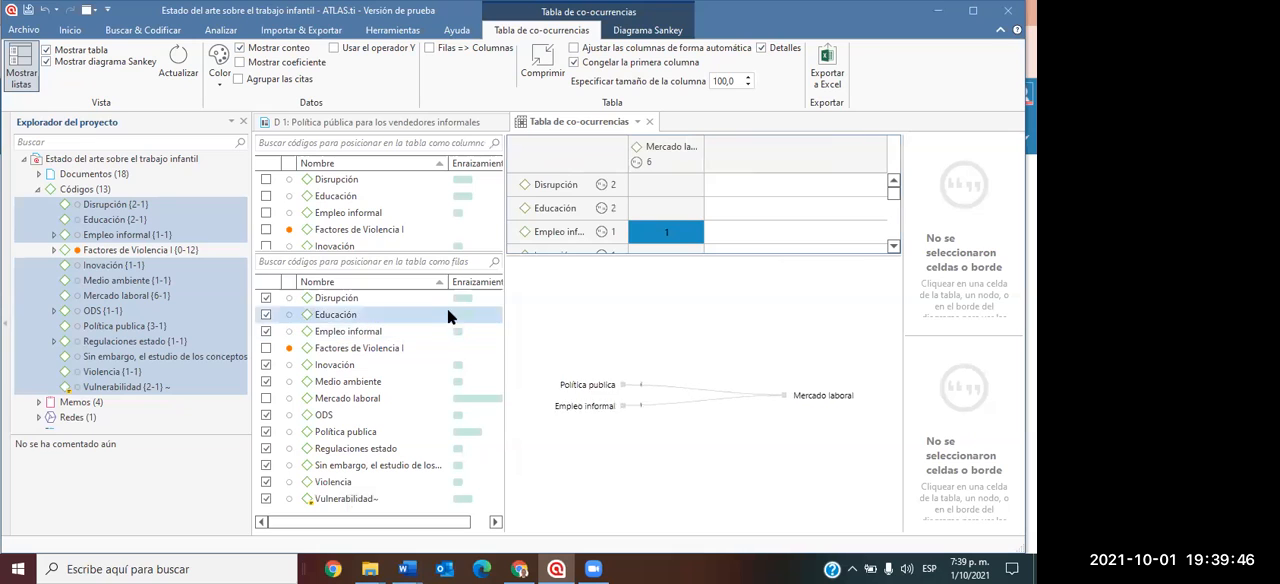
drag(250, 235, 217, 236)
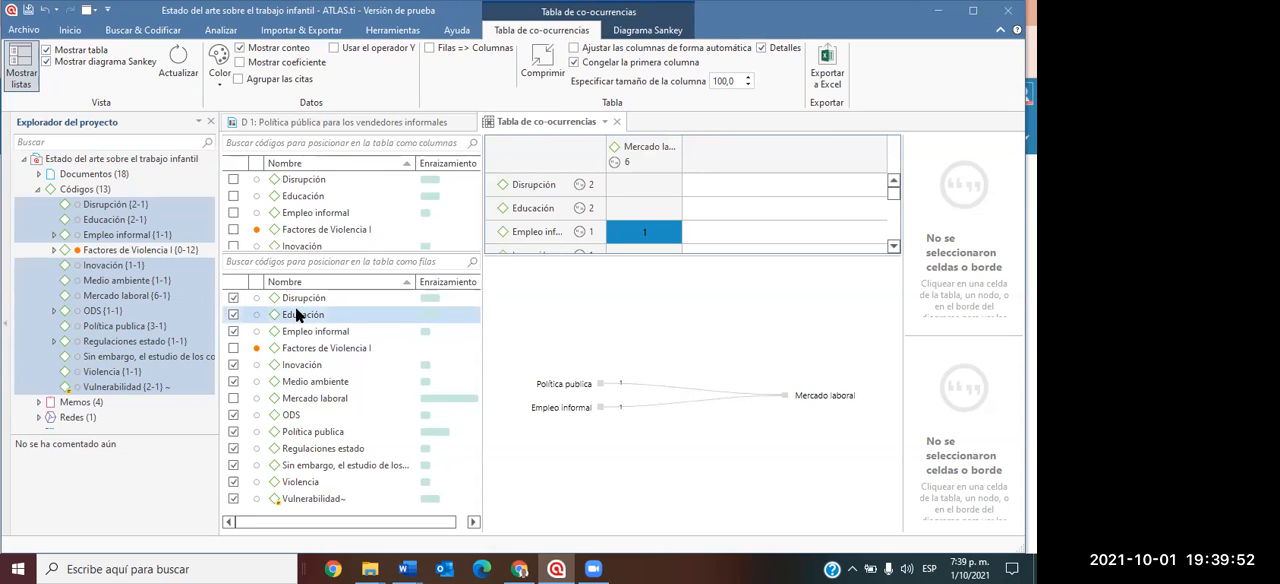
scroll(382, 210, down, 1)
scroll(382, 212, up, 1)
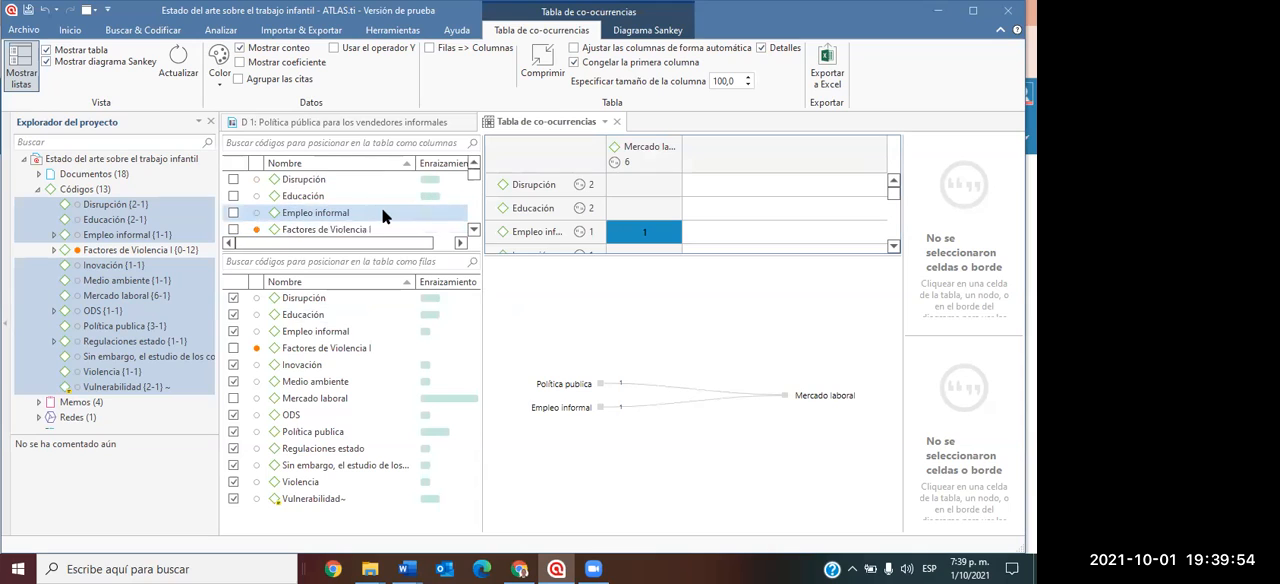
Try Disrupción as the column code in place of Mercado laboral, and restore Mercado laboral as the column code.
scroll(380, 209, down, 1)
scroll(380, 209, down, 1)
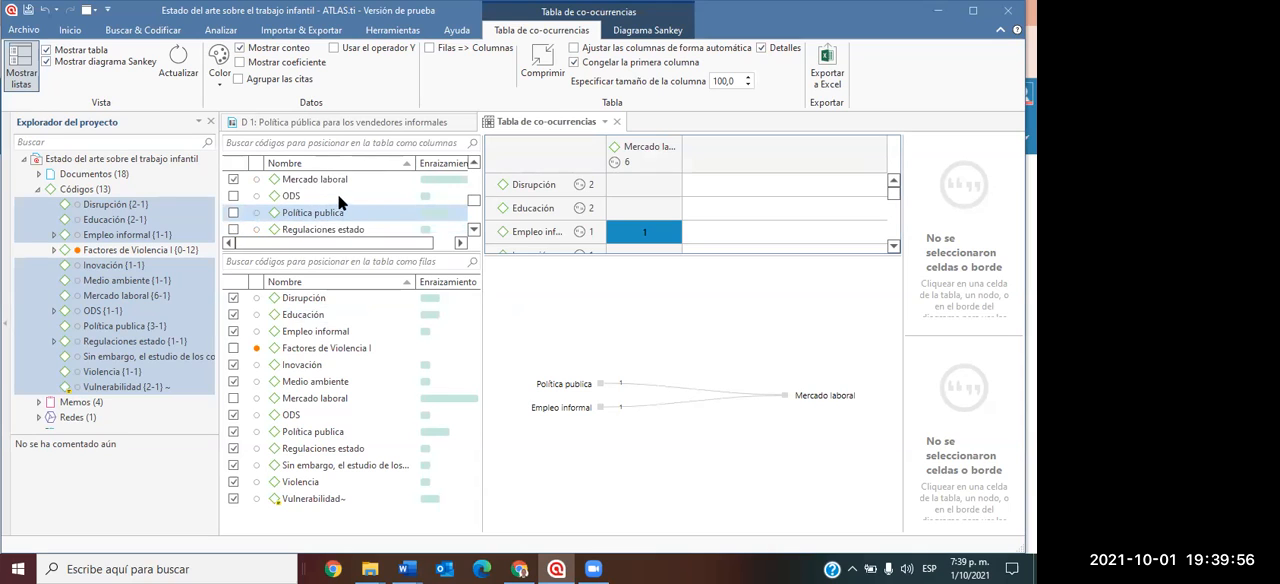
click(233, 179)
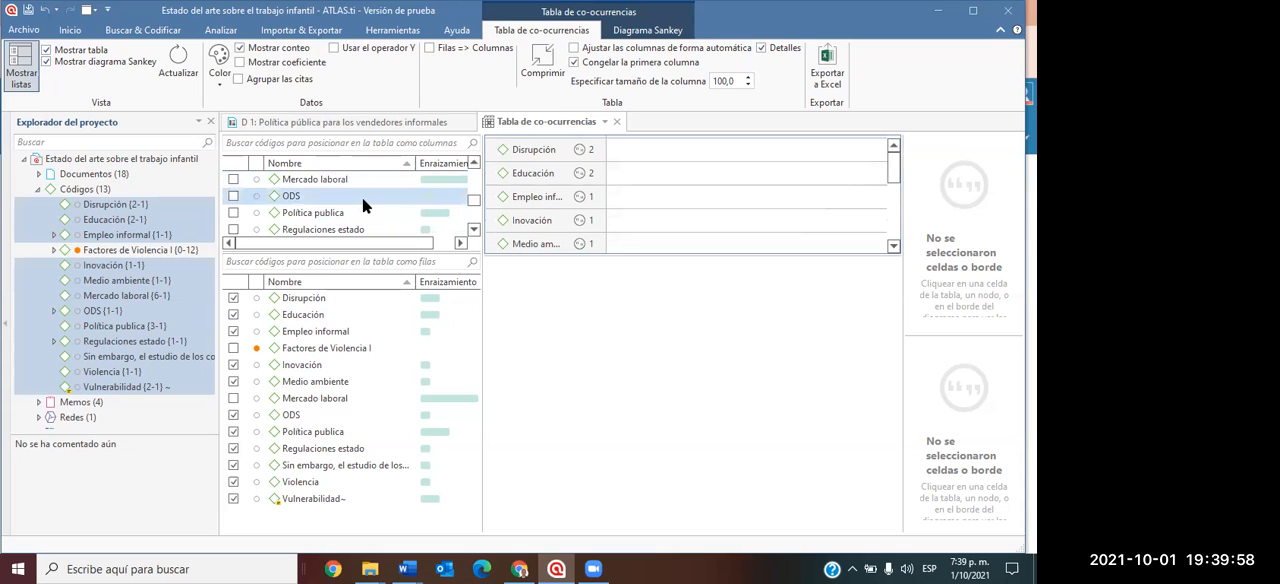
scroll(290, 200, up, 1)
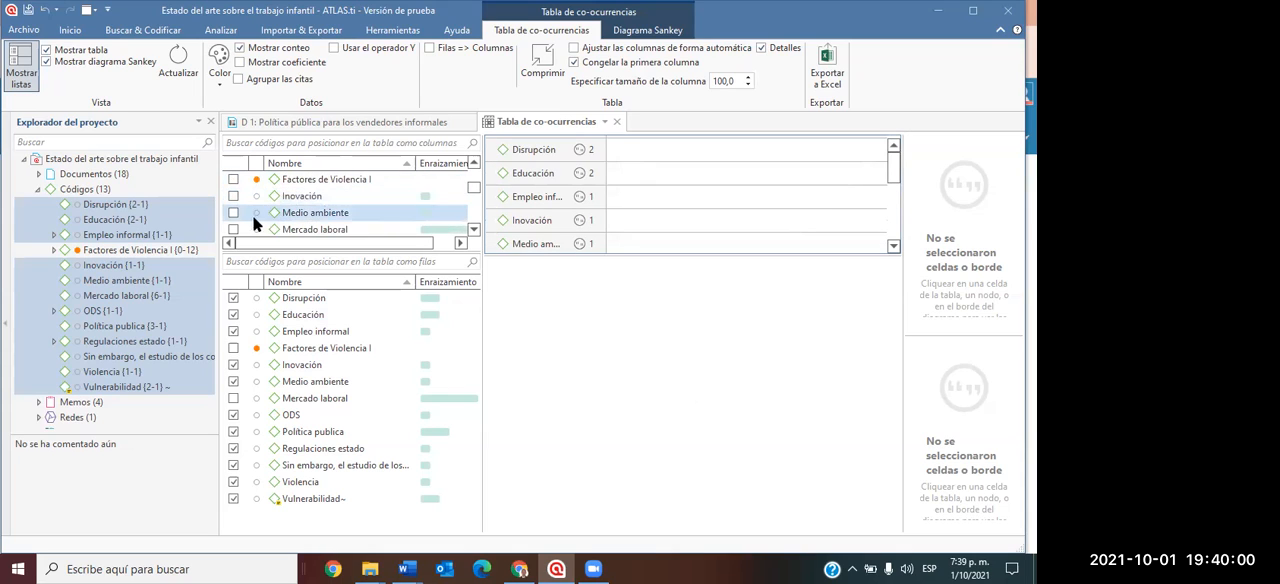
scroll(275, 195, up, 2)
click(233, 179)
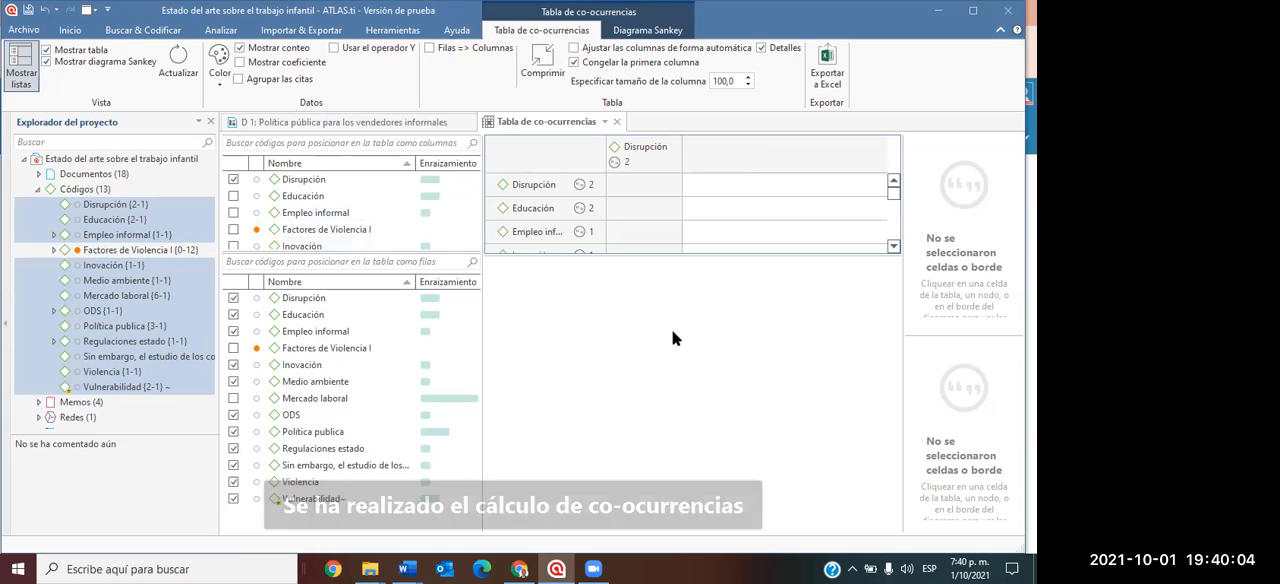
click(233, 179)
scroll(321, 211, down, 1)
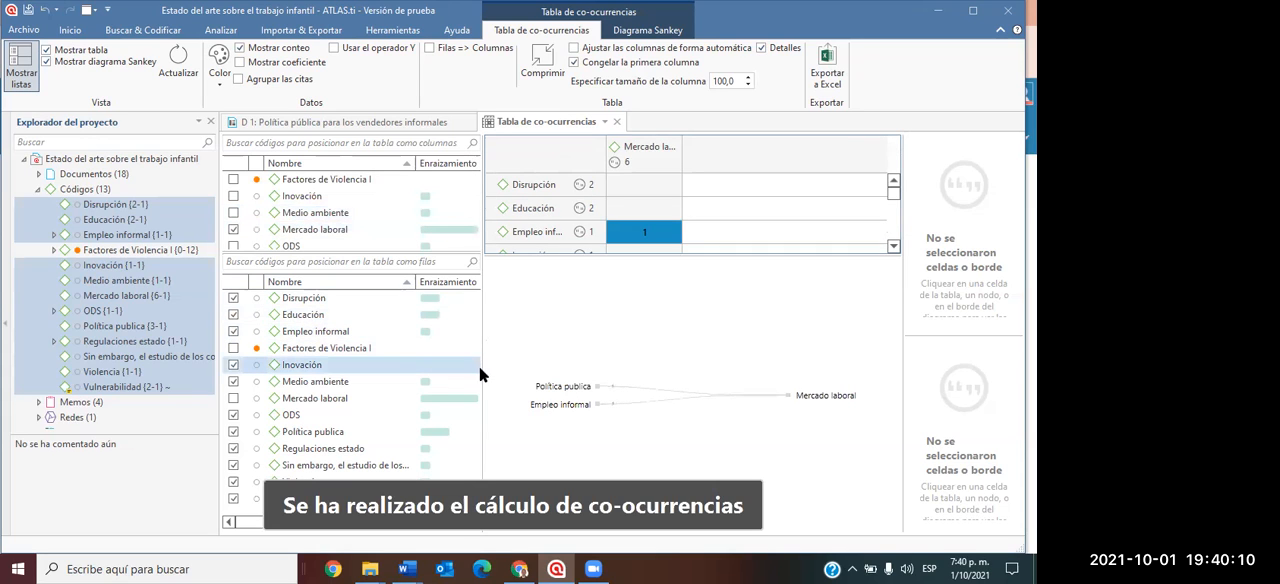
Narrow the code lists and reduce the table's height to view the Sankey diagram at a larger size.
drag(481, 372, 403, 374)
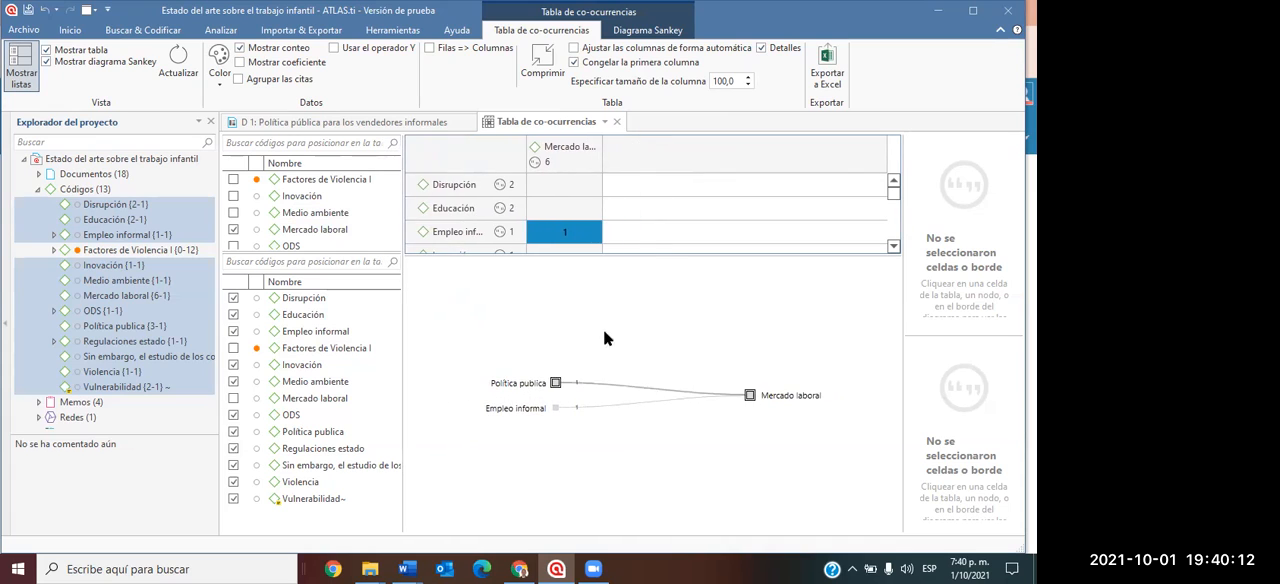
drag(657, 253, 657, 192)
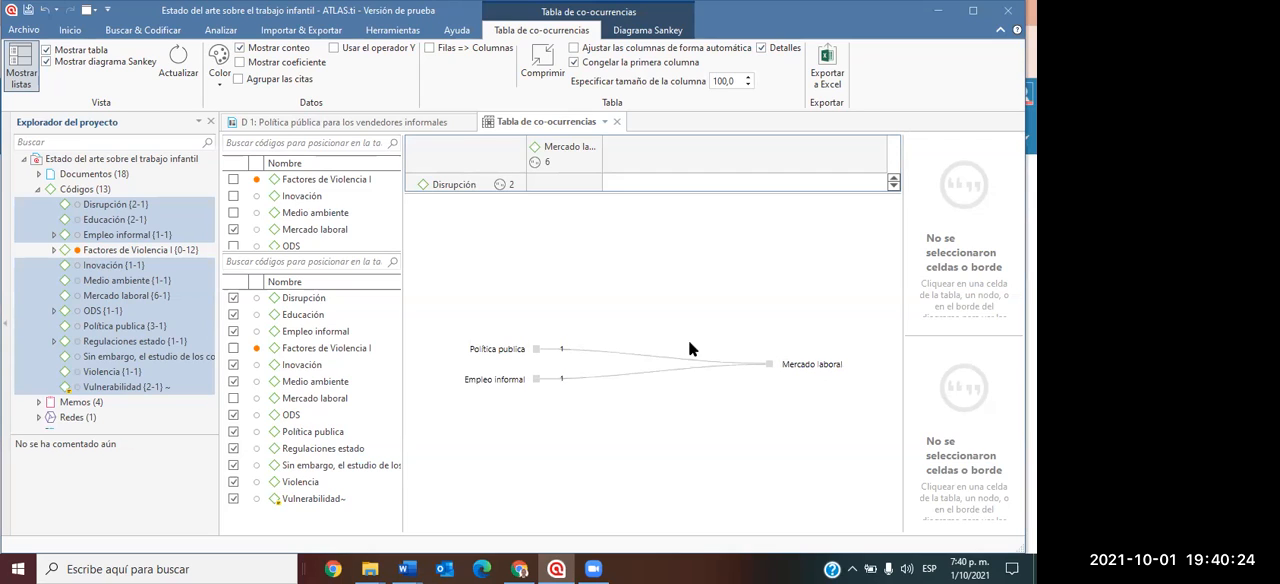
Extend the co-occurrence table's height to show more code rows, and widen the code lists to show the Enraizamiento column.
click(600, 189)
drag(639, 194, 625, 389)
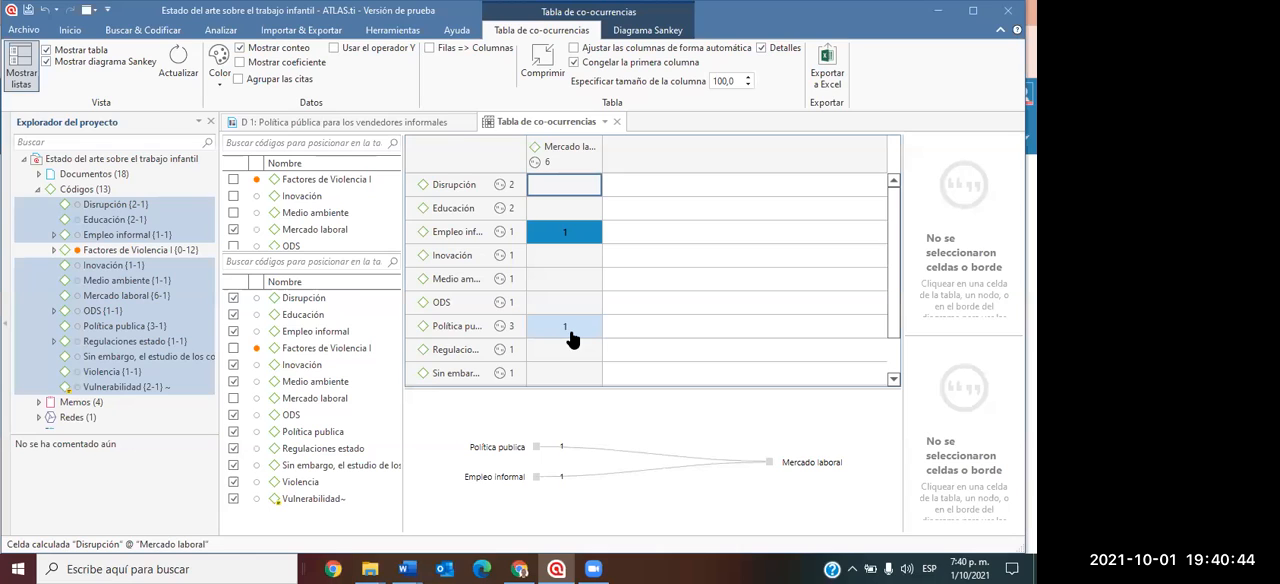
drag(400, 234, 619, 262)
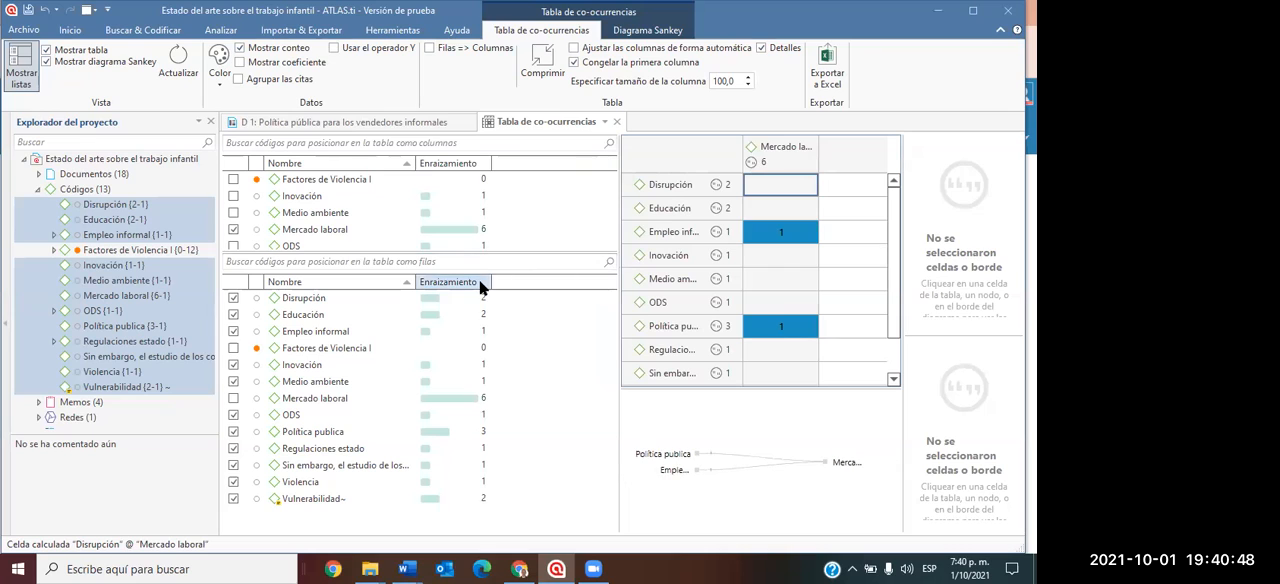